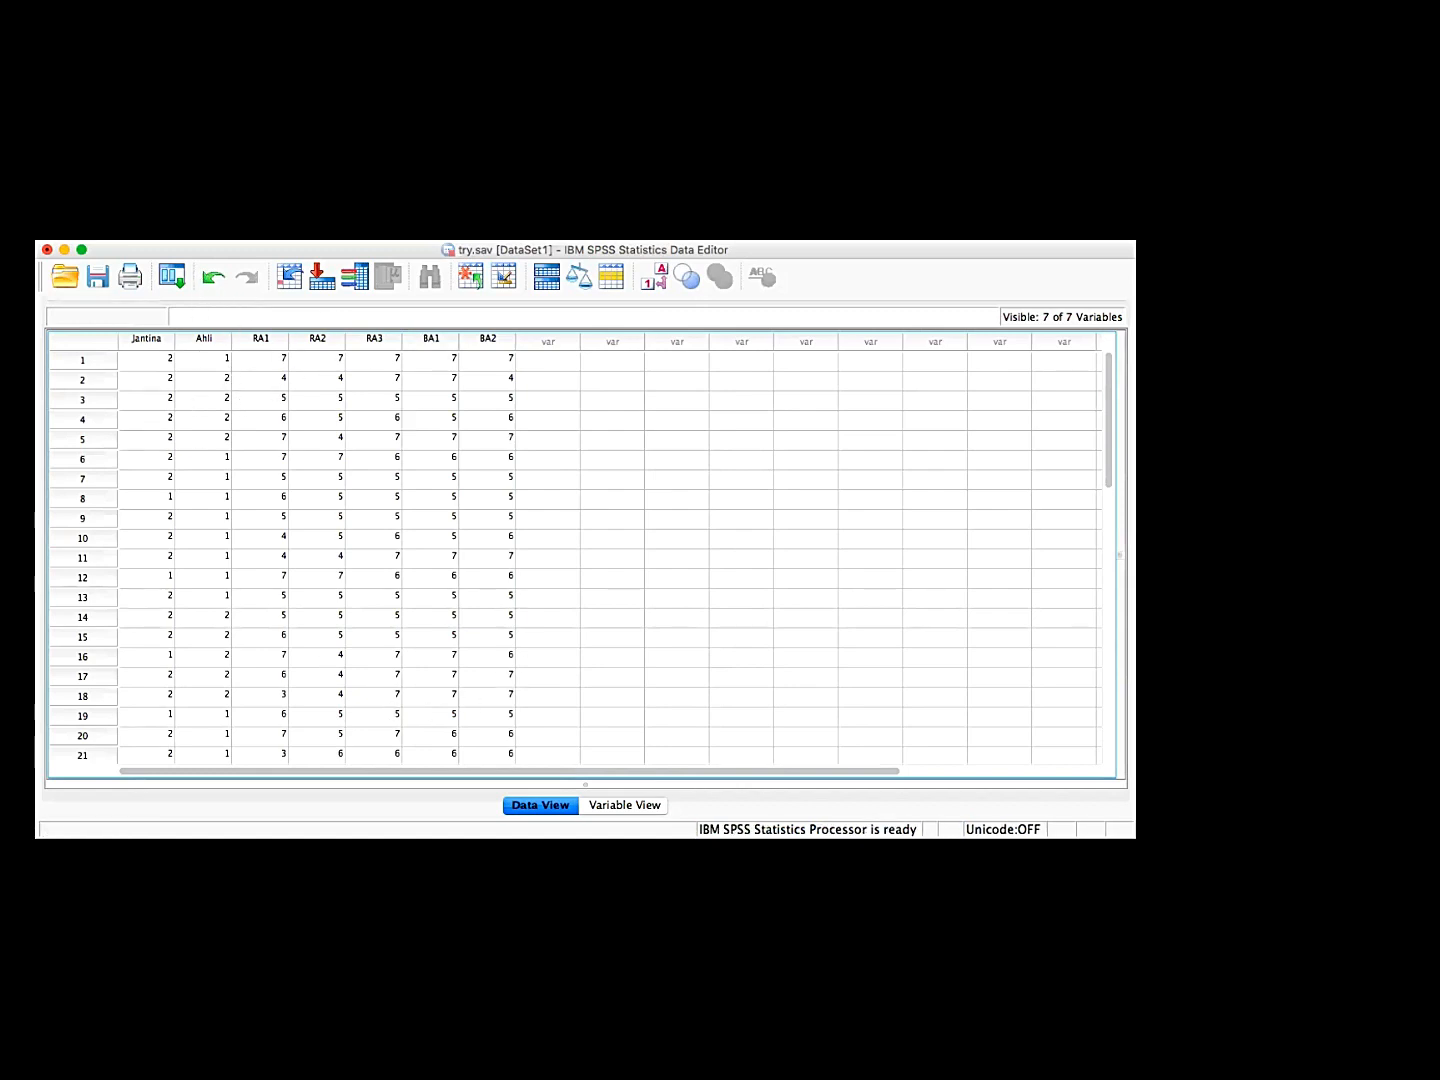
Save the try.sav data file
left_click(162, 230)
left_click(101, 275)
left_click(98, 276)
left_click(816, 439)
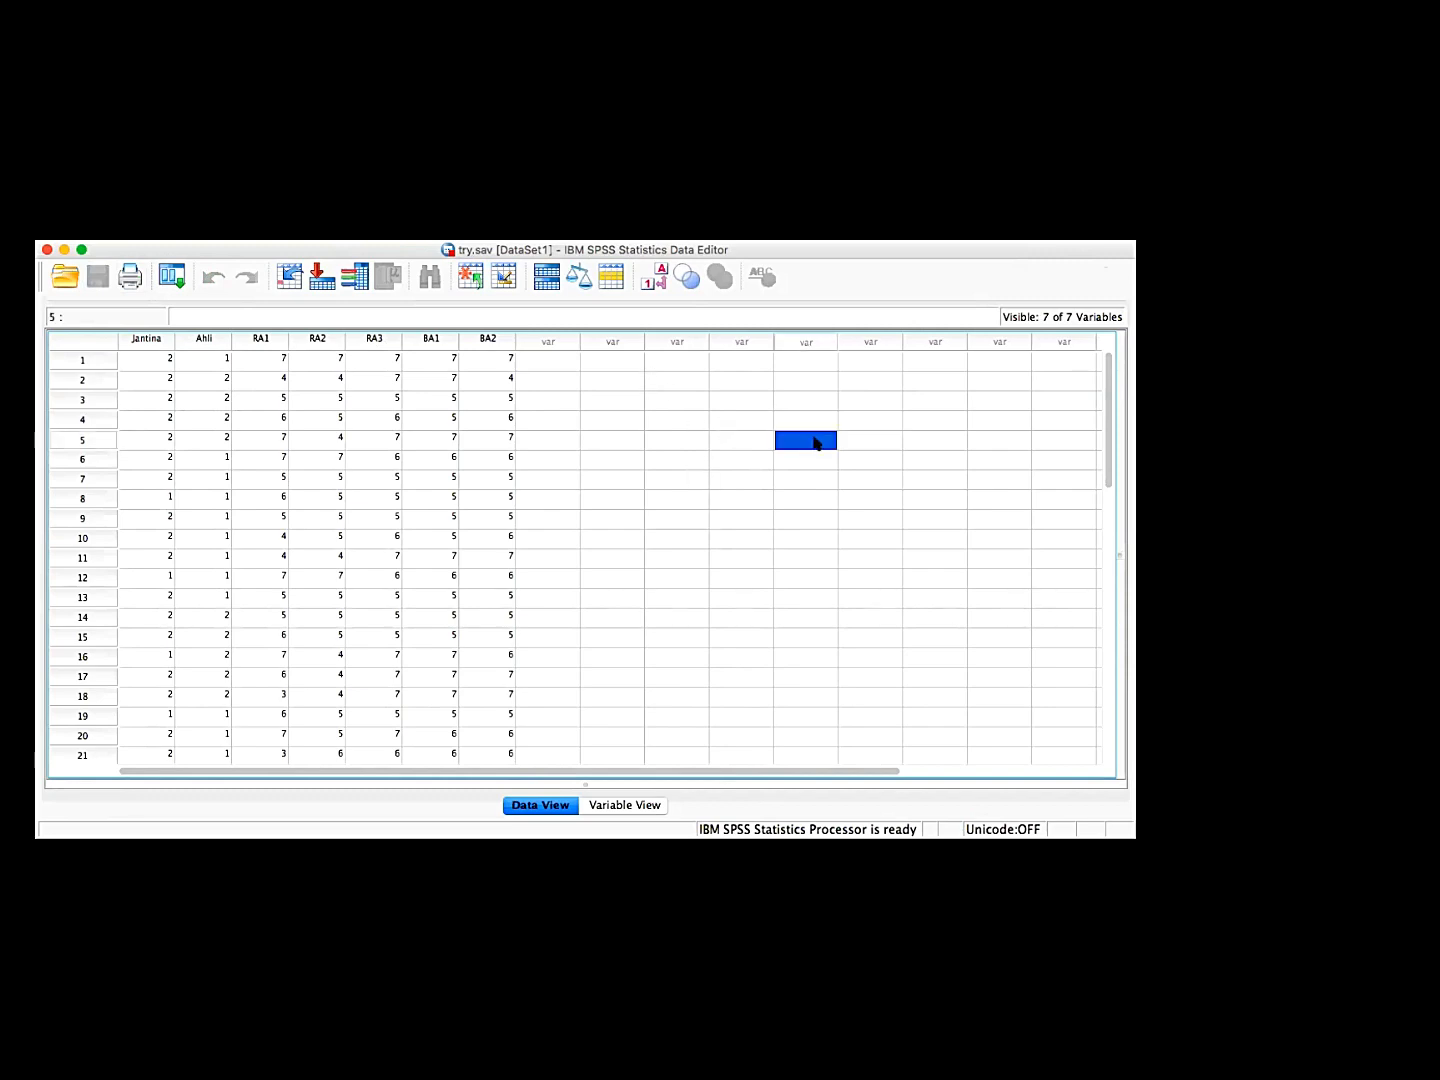
left_click(818, 401)
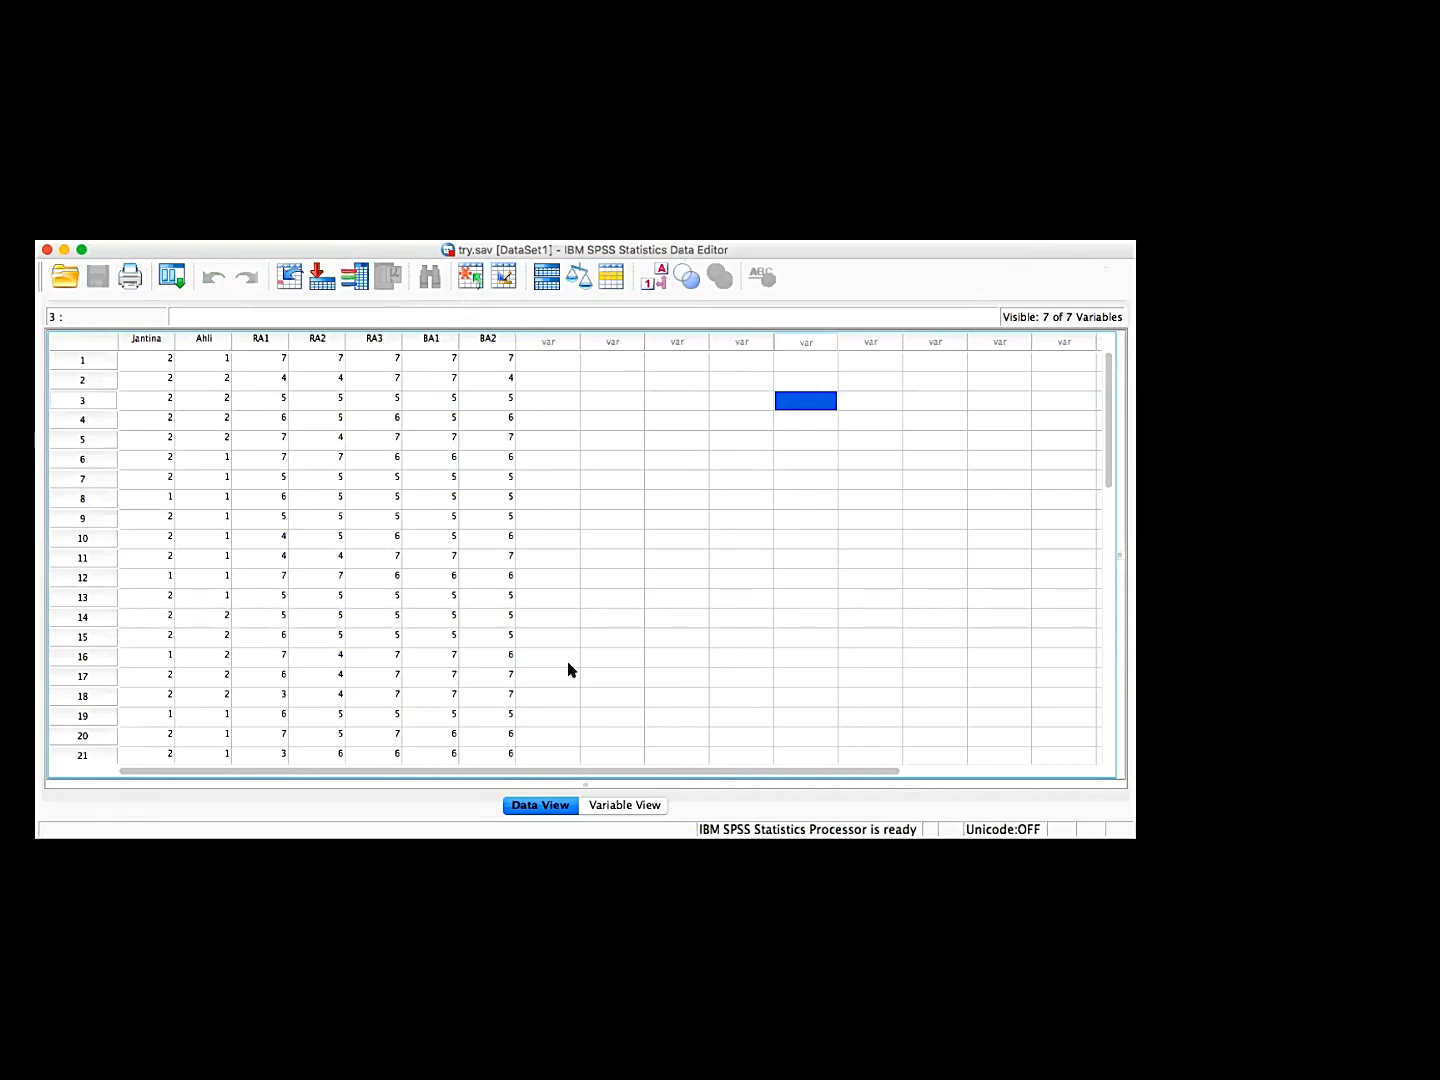
Start a Frequencies analysis from the descriptive statistics and request only the mode as its central tendency statistic
left_click(403, 230)
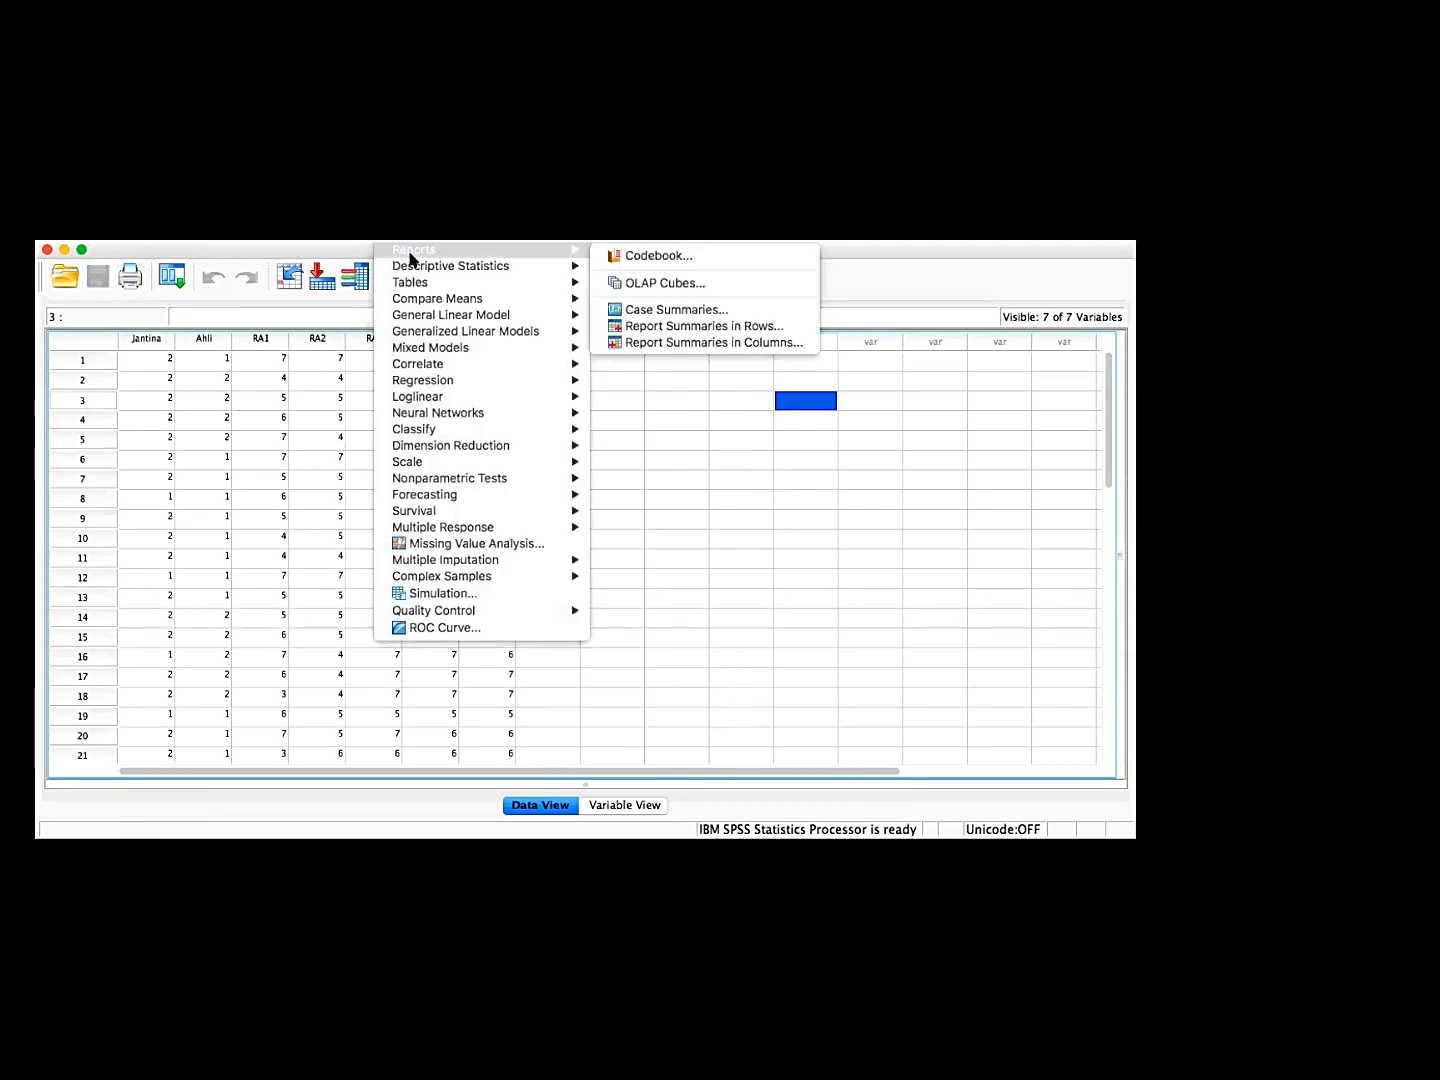
mouse_move(445, 267)
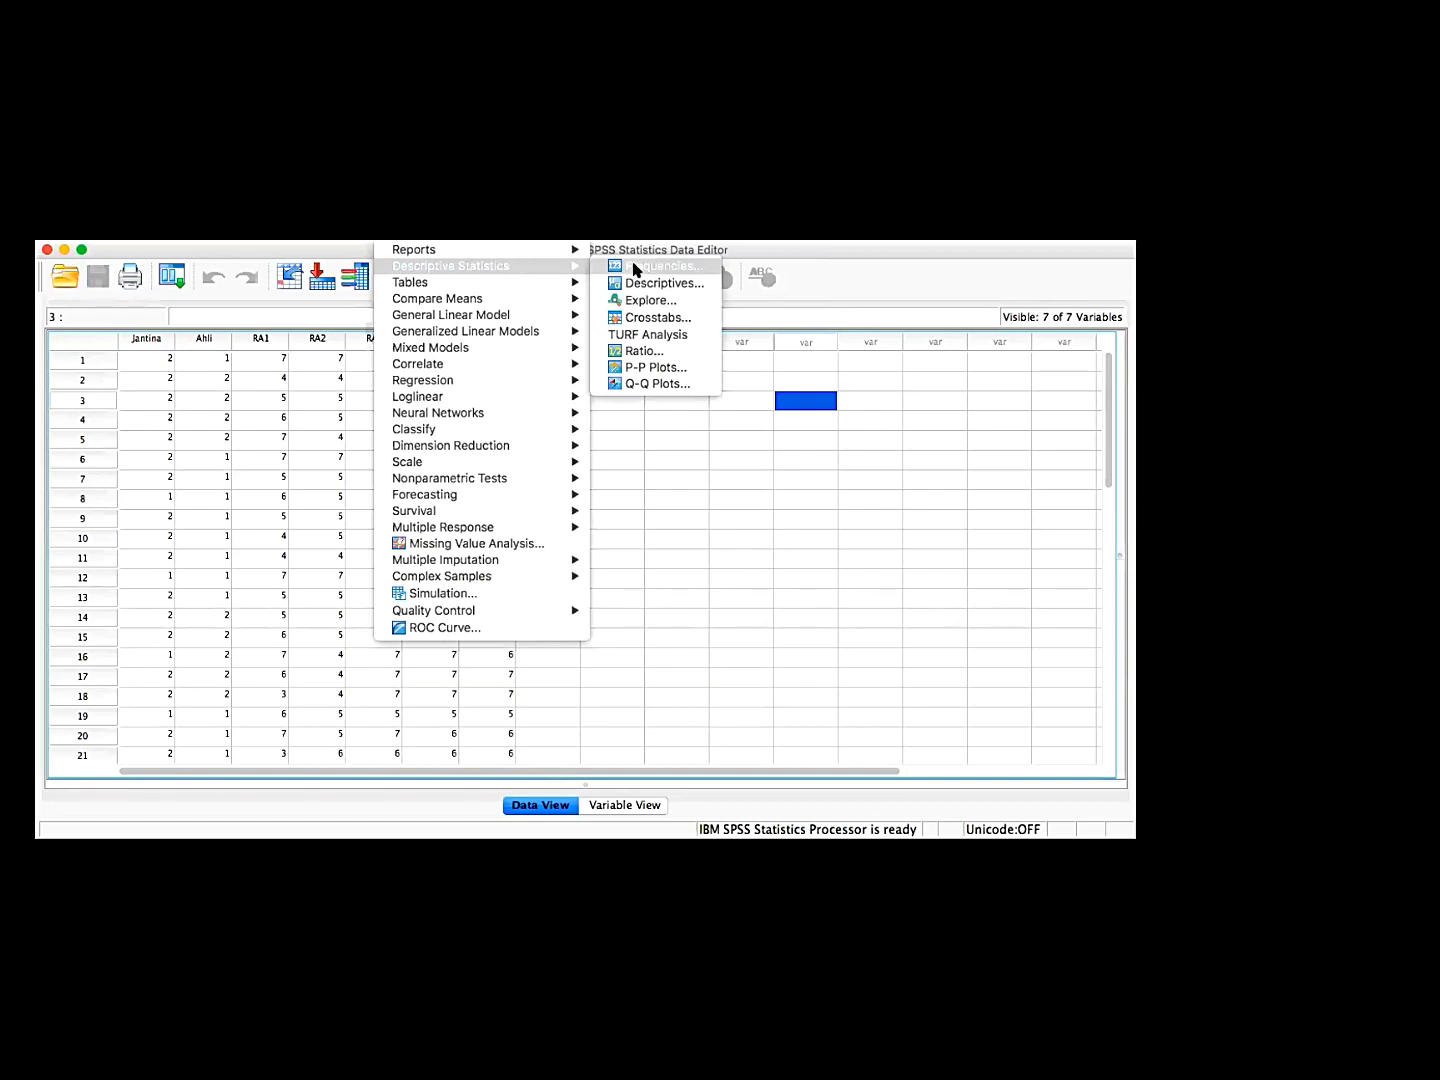
left_click(635, 266)
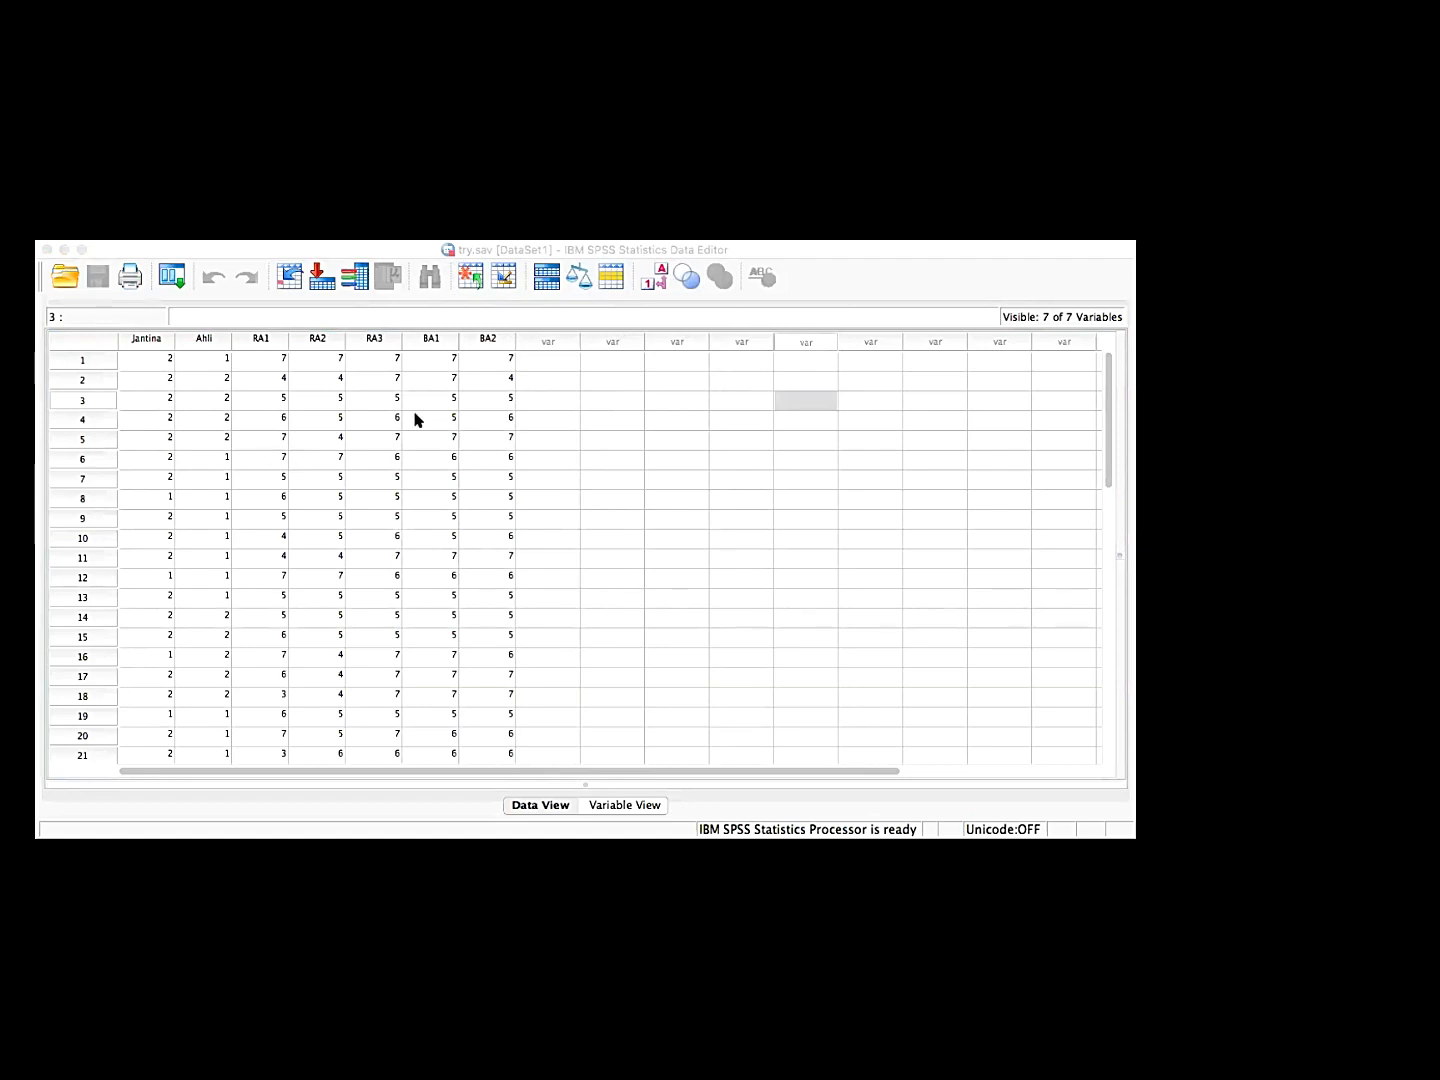
left_click(505, 391)
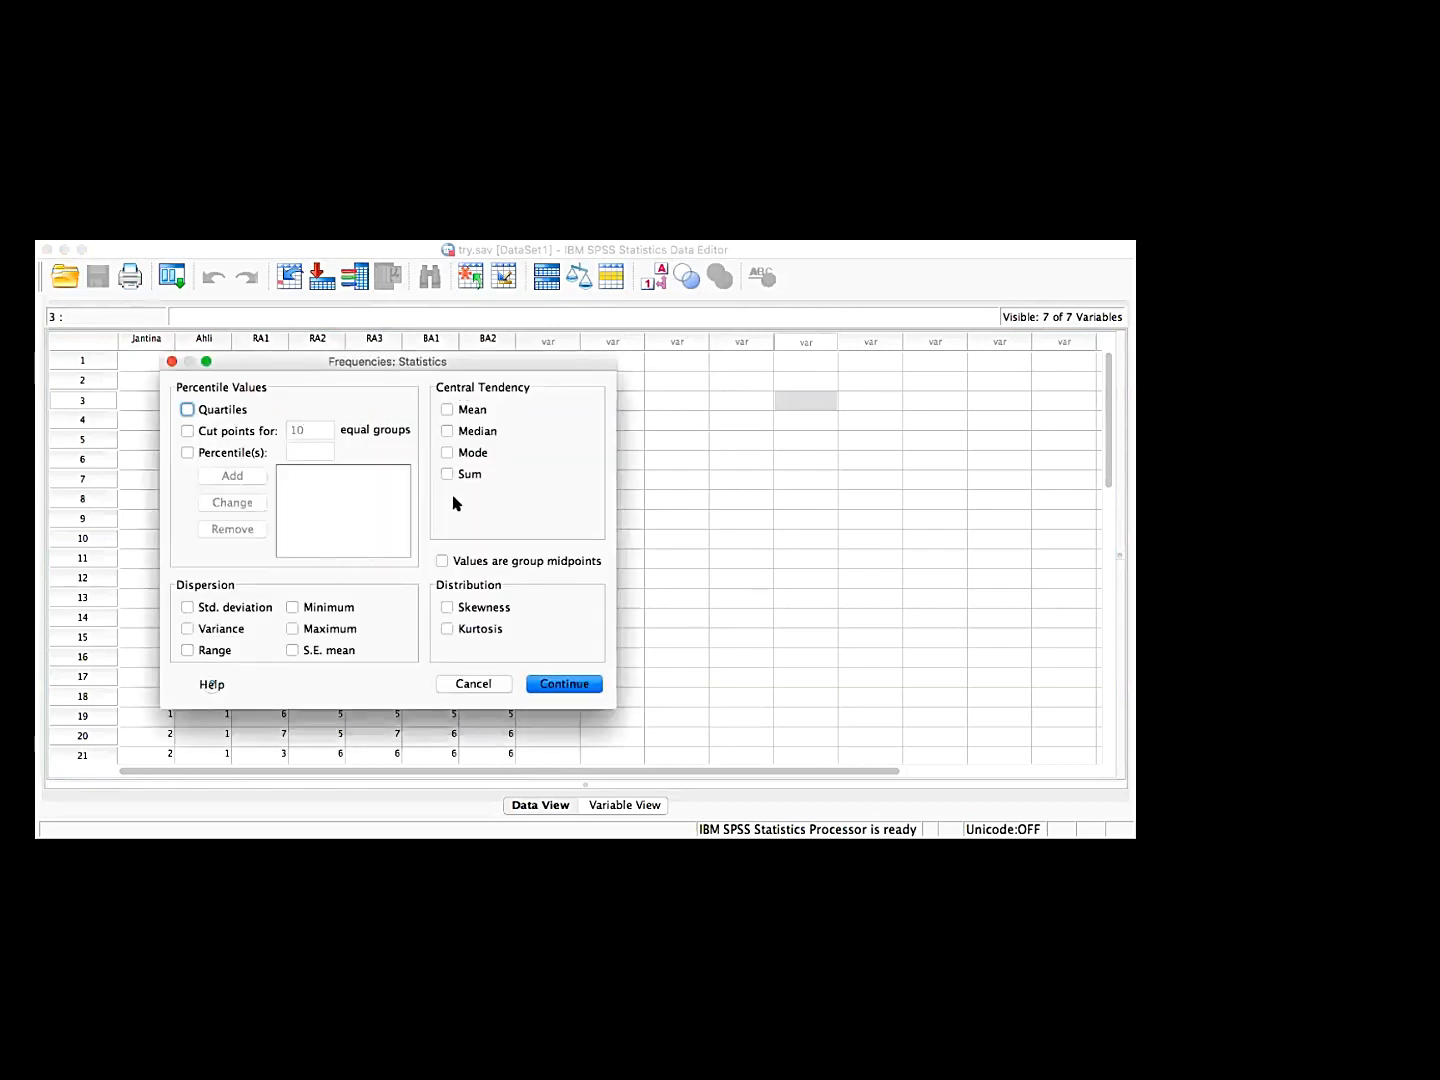
left_click(447, 409)
left_click(447, 410)
left_click(446, 453)
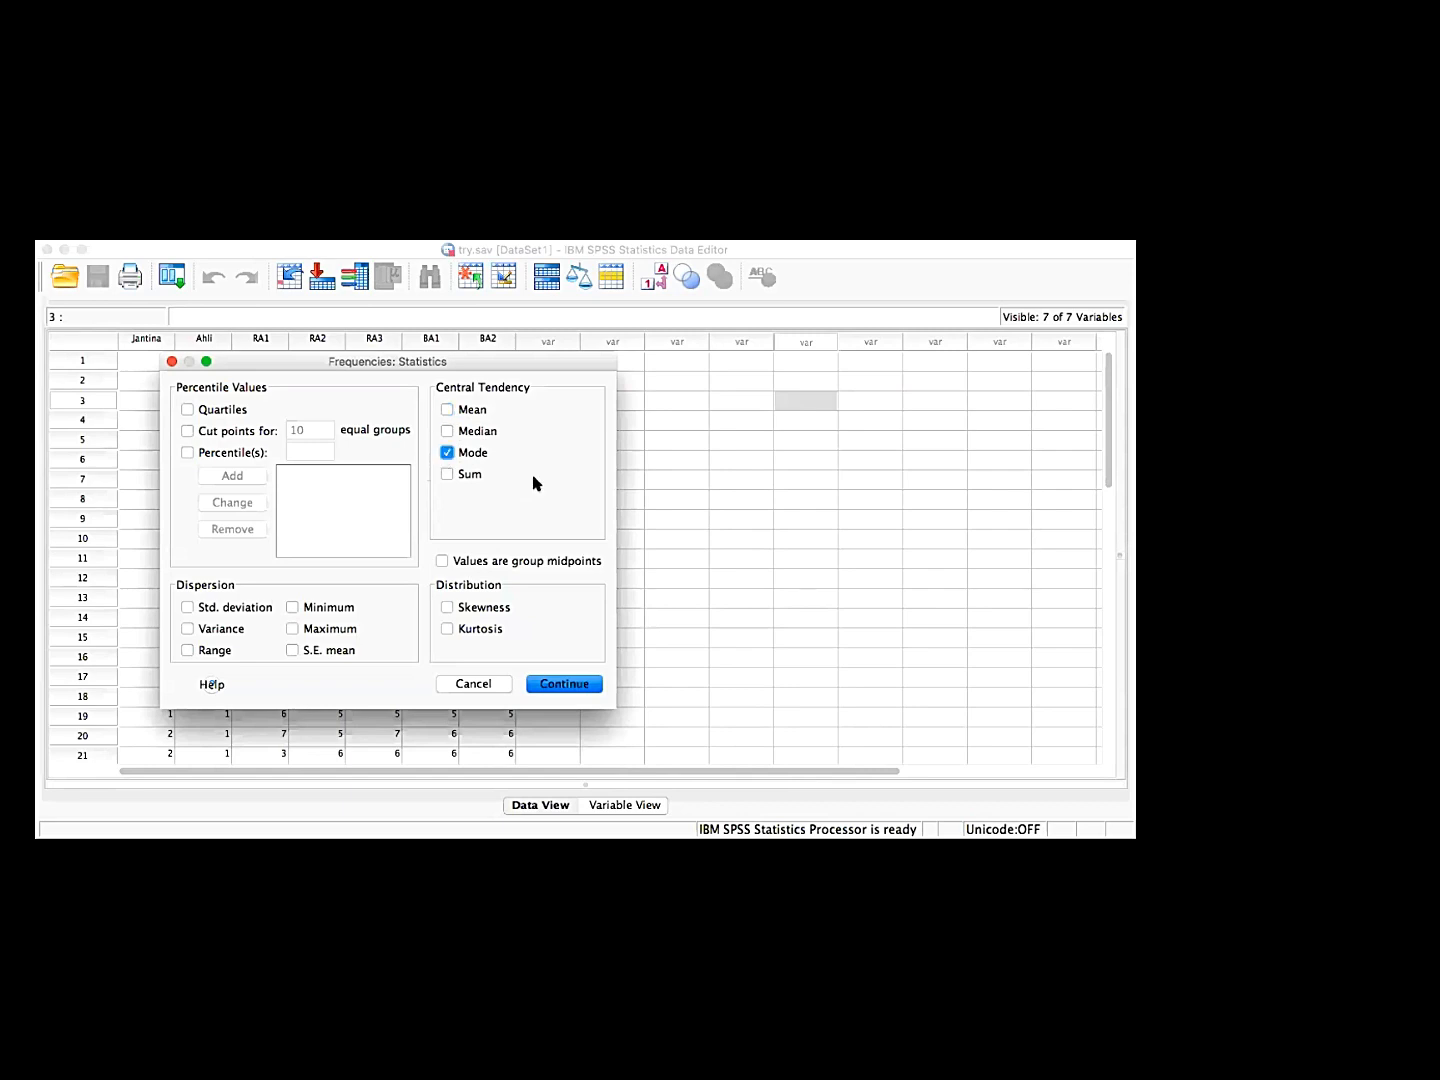
left_click(552, 686)
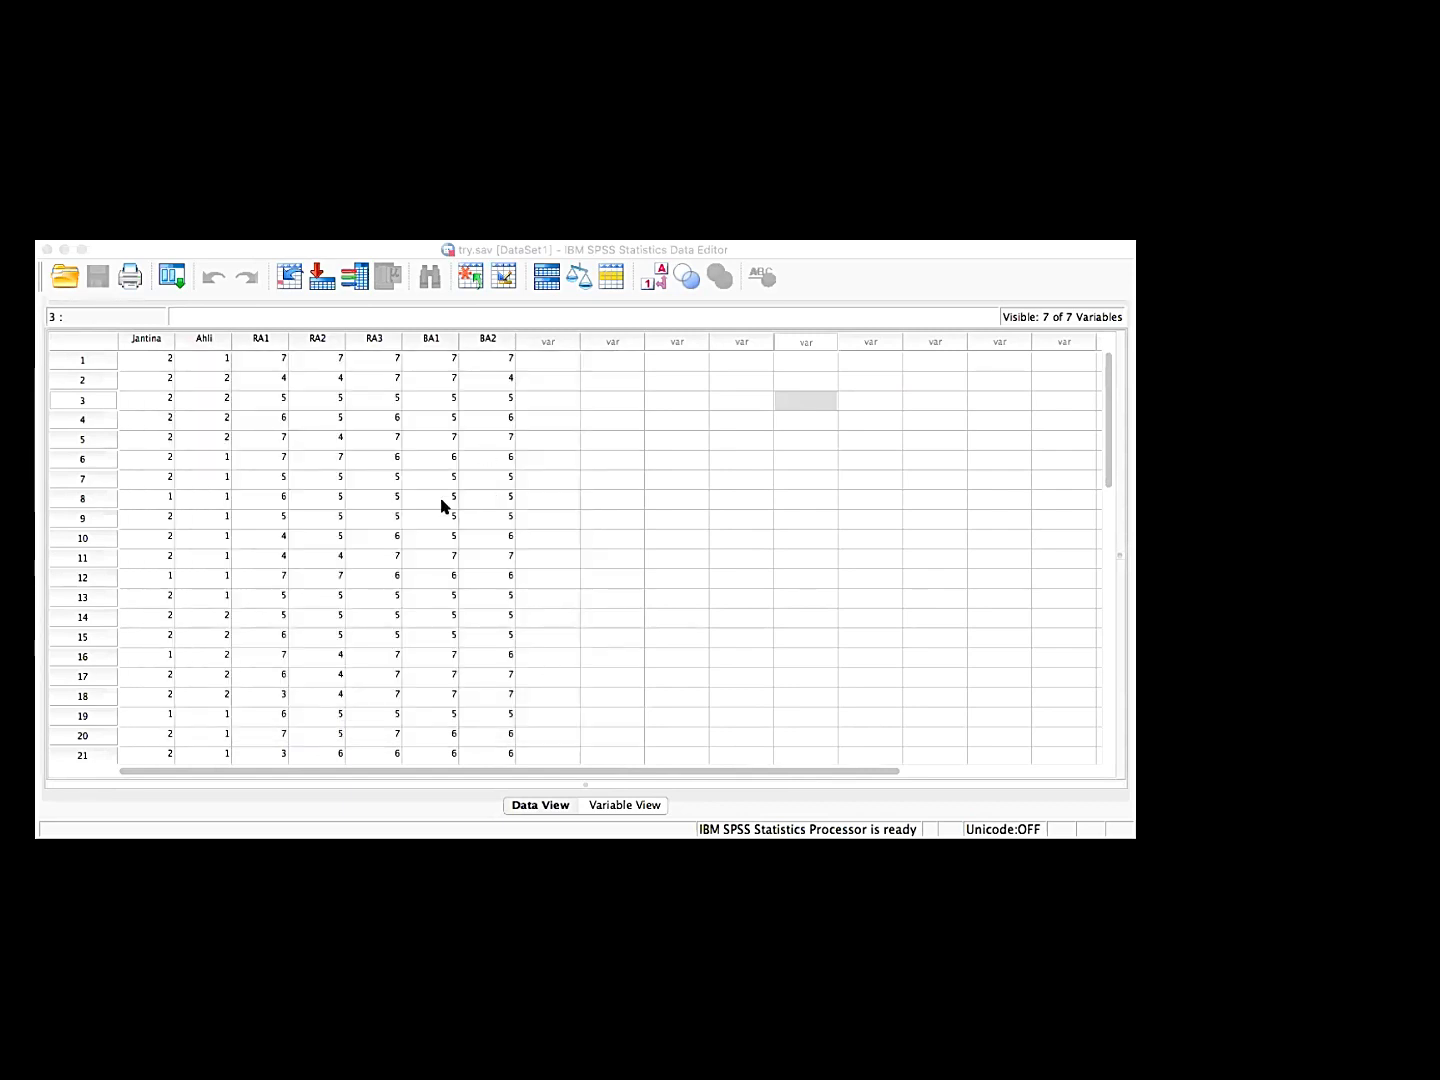
Request bar charts with frequencies as the chart values and run the frequencies analysis for Jantina with the default output format
left_click(484, 422)
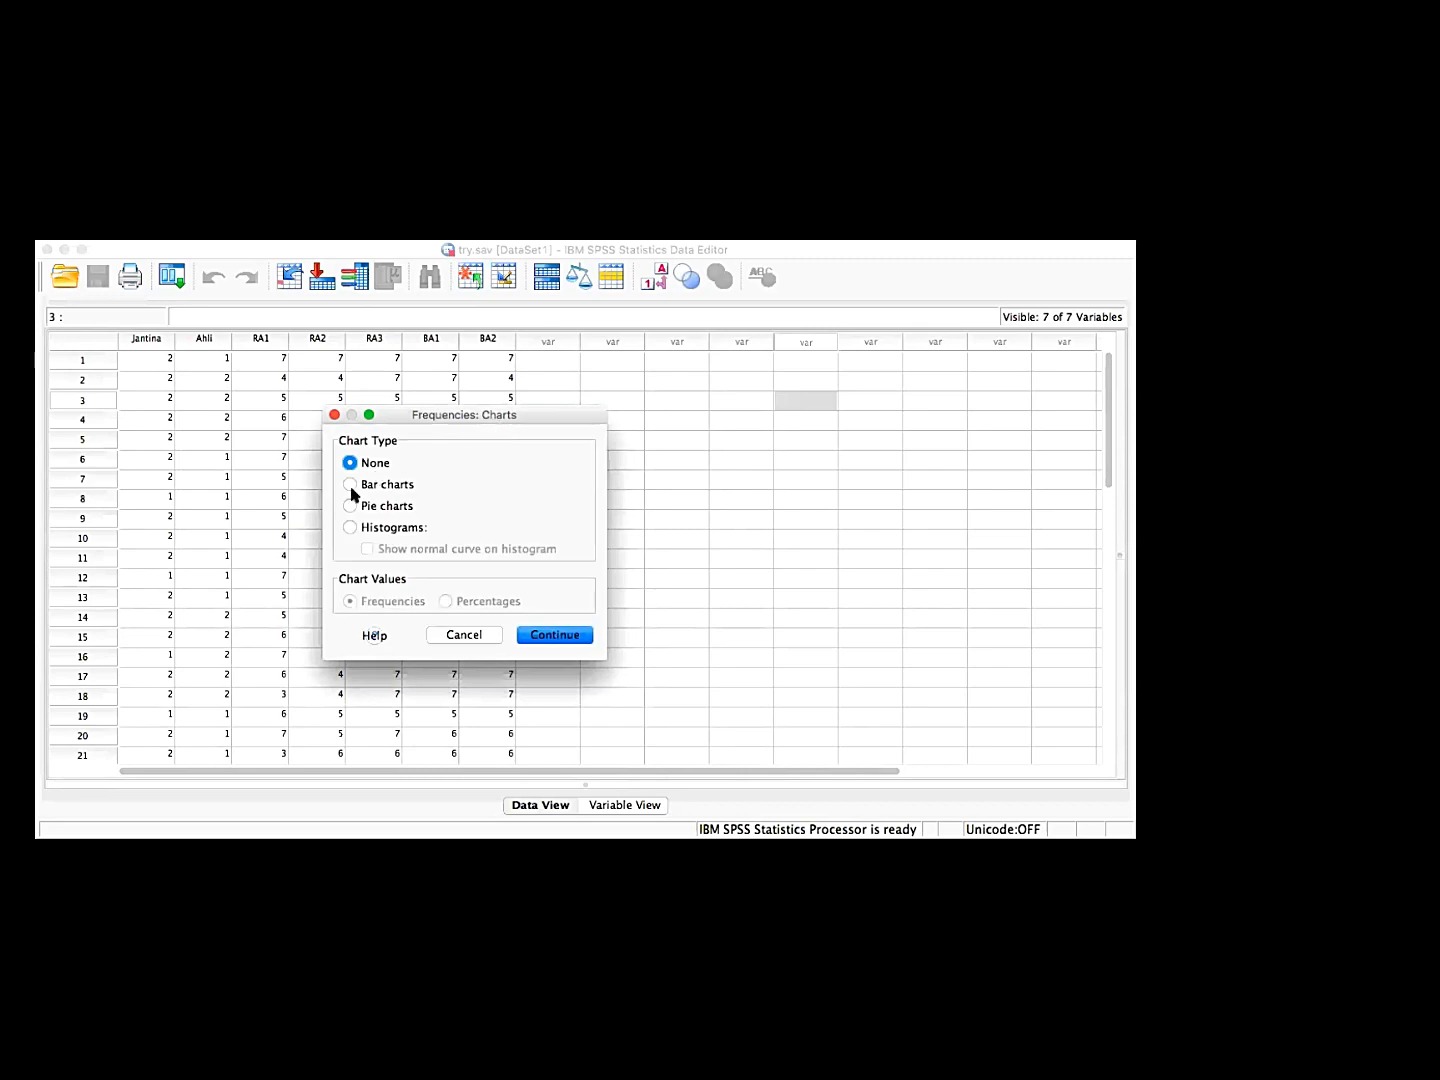
left_click(351, 505)
left_click(350, 483)
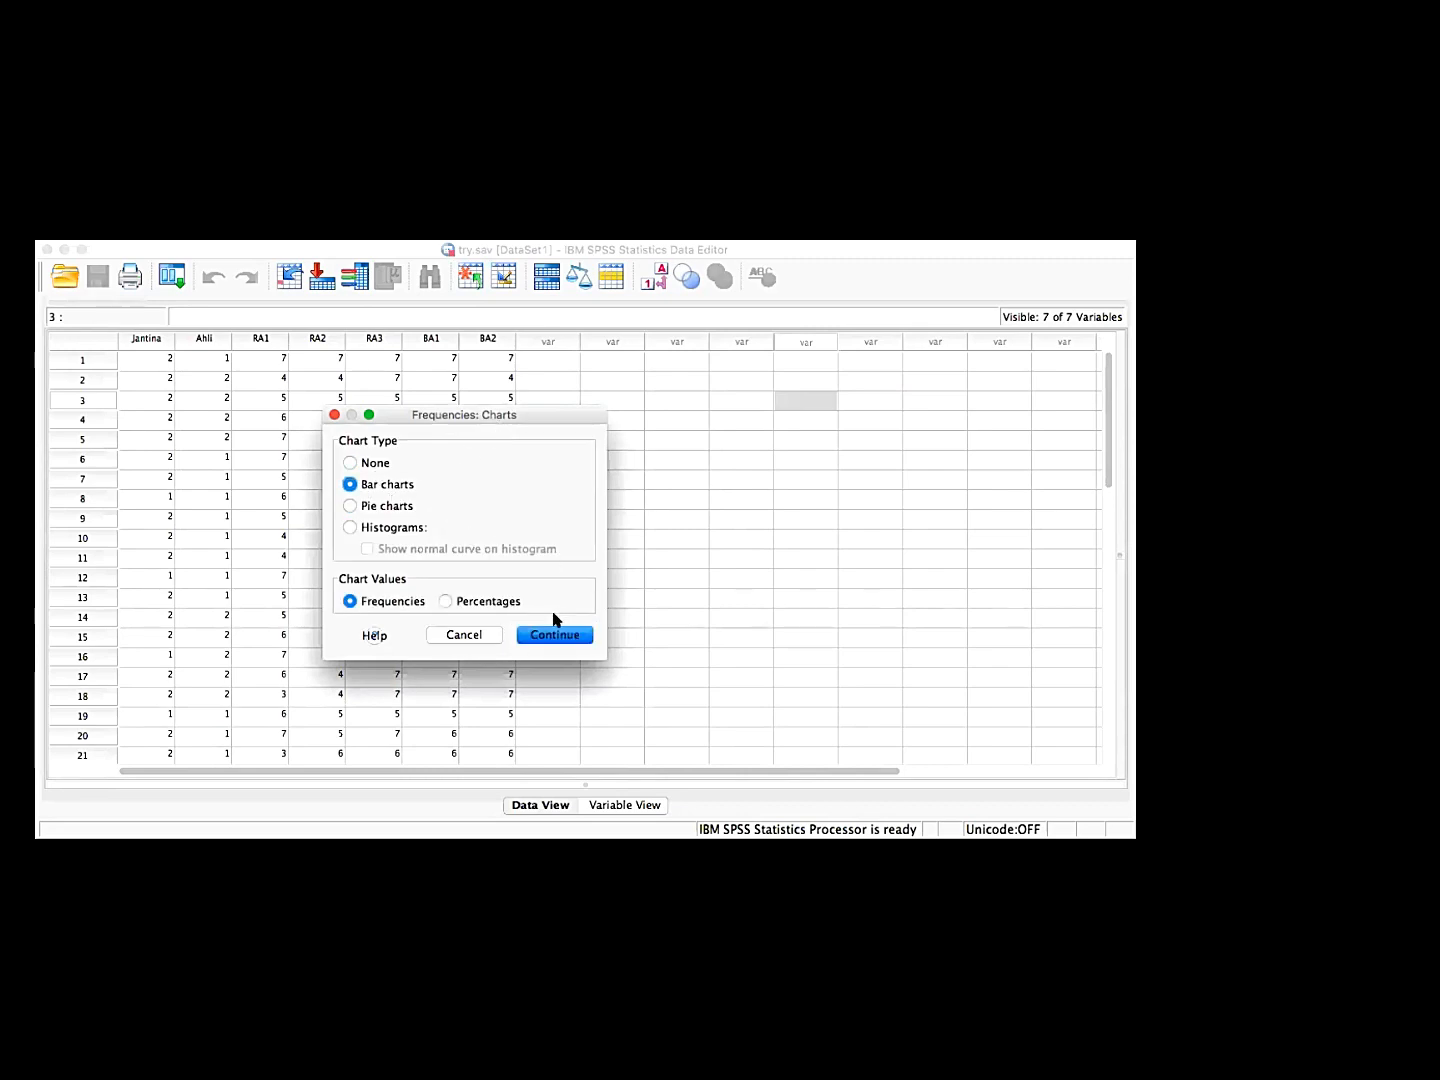
left_click(444, 601)
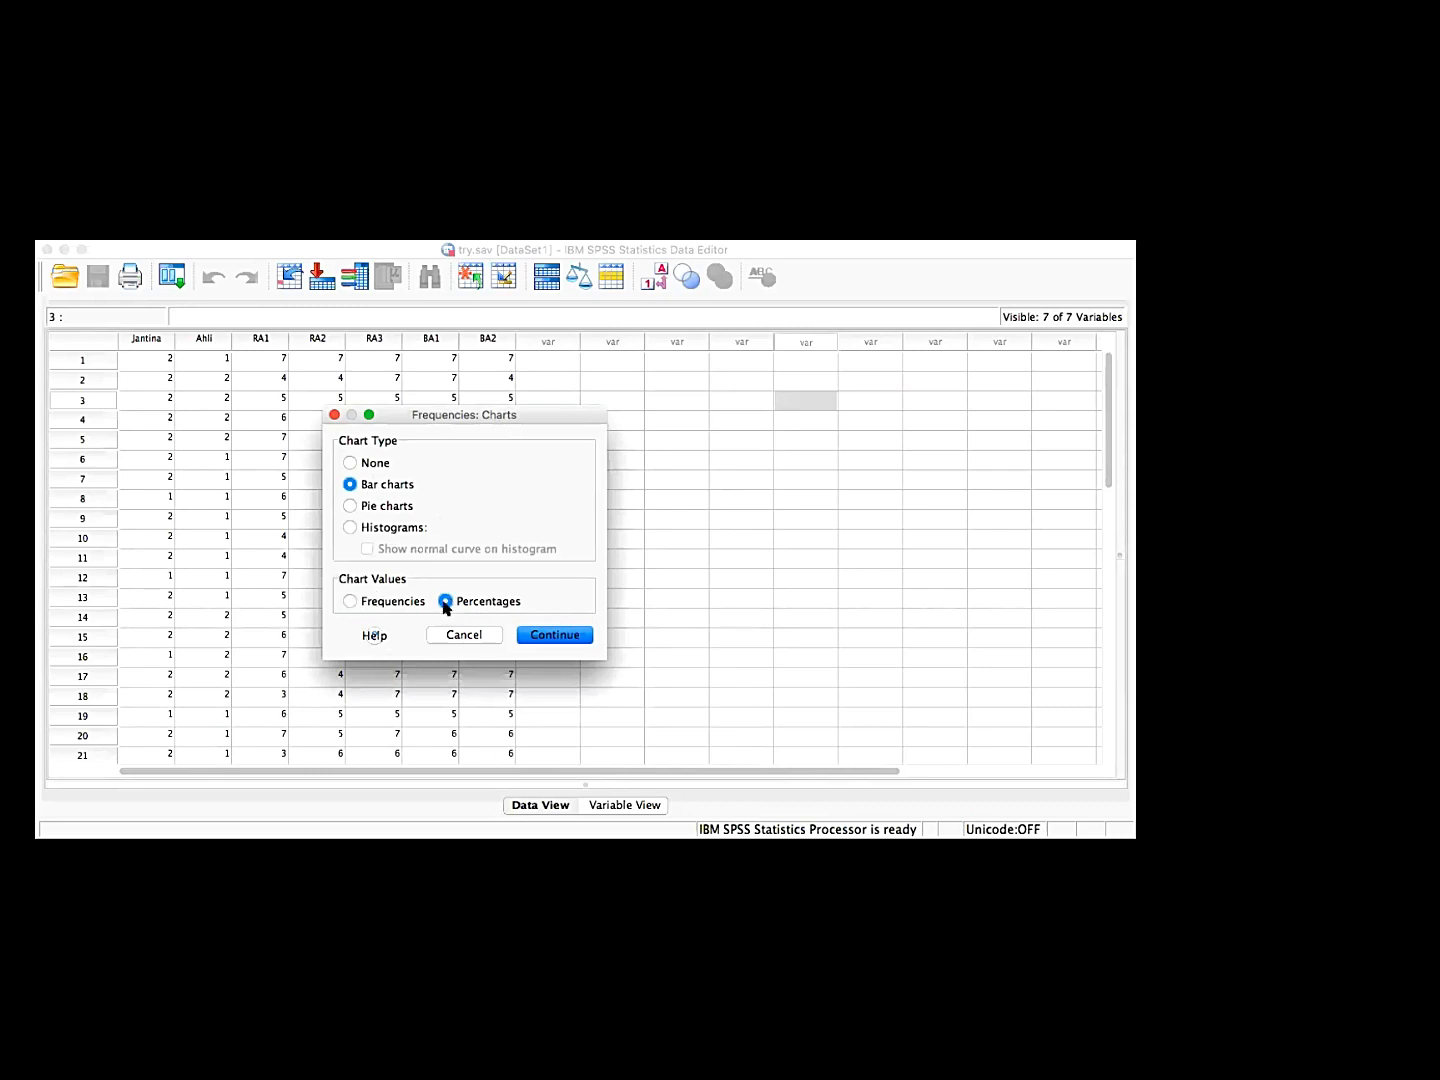
left_click(359, 598)
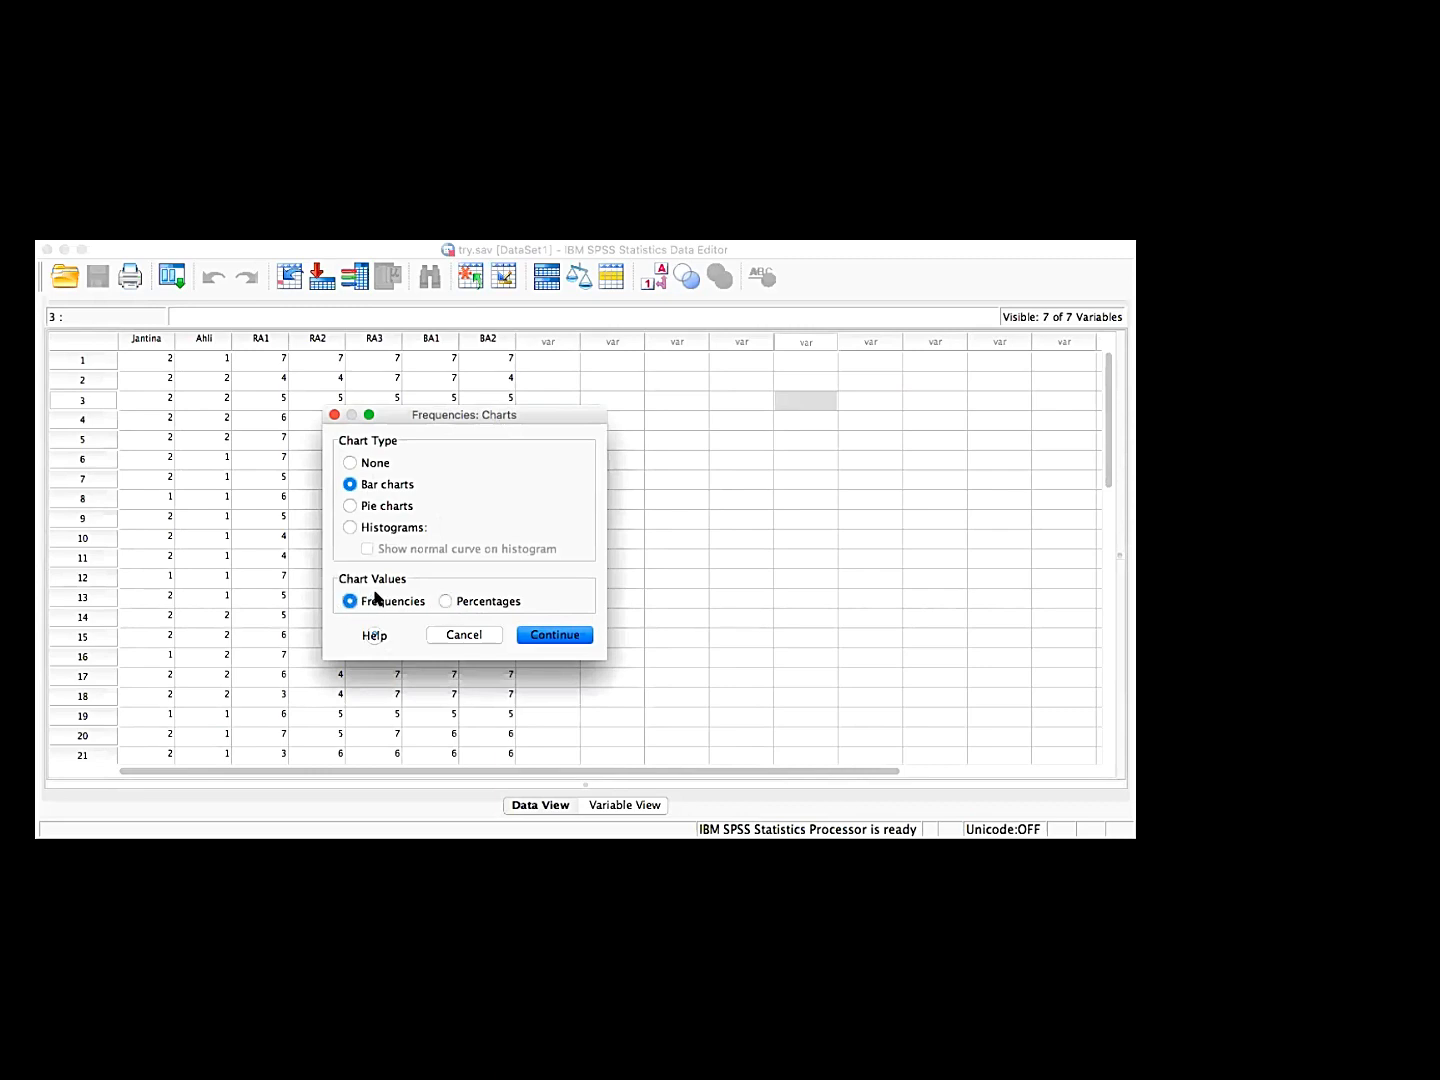
left_click(544, 634)
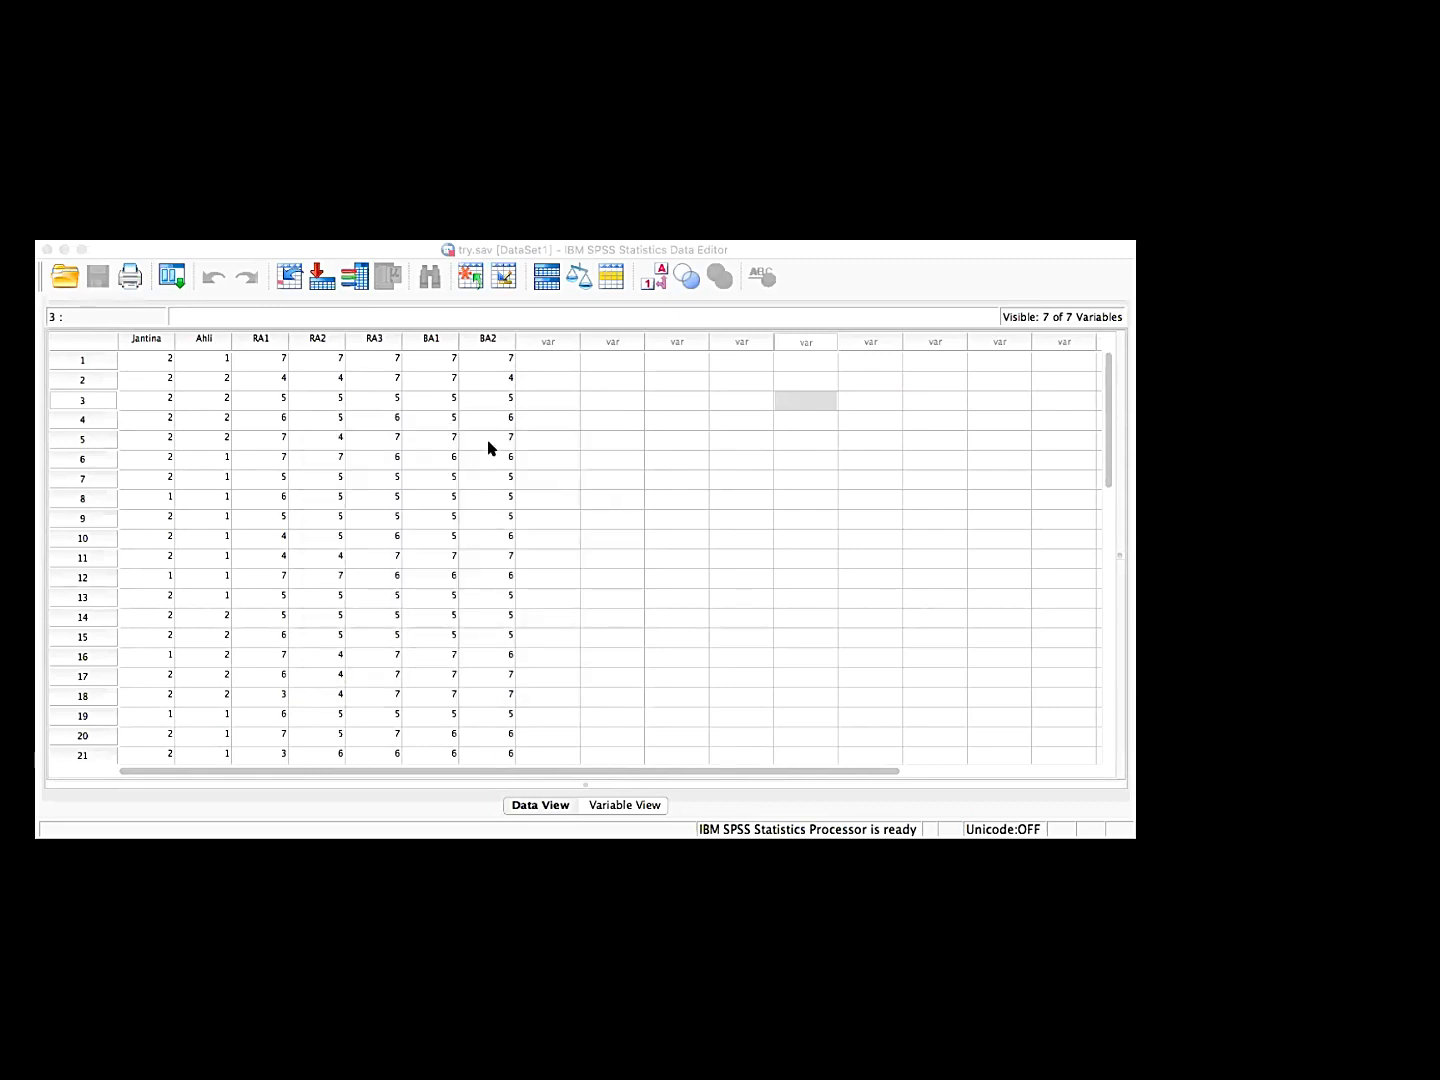
left_click(488, 447)
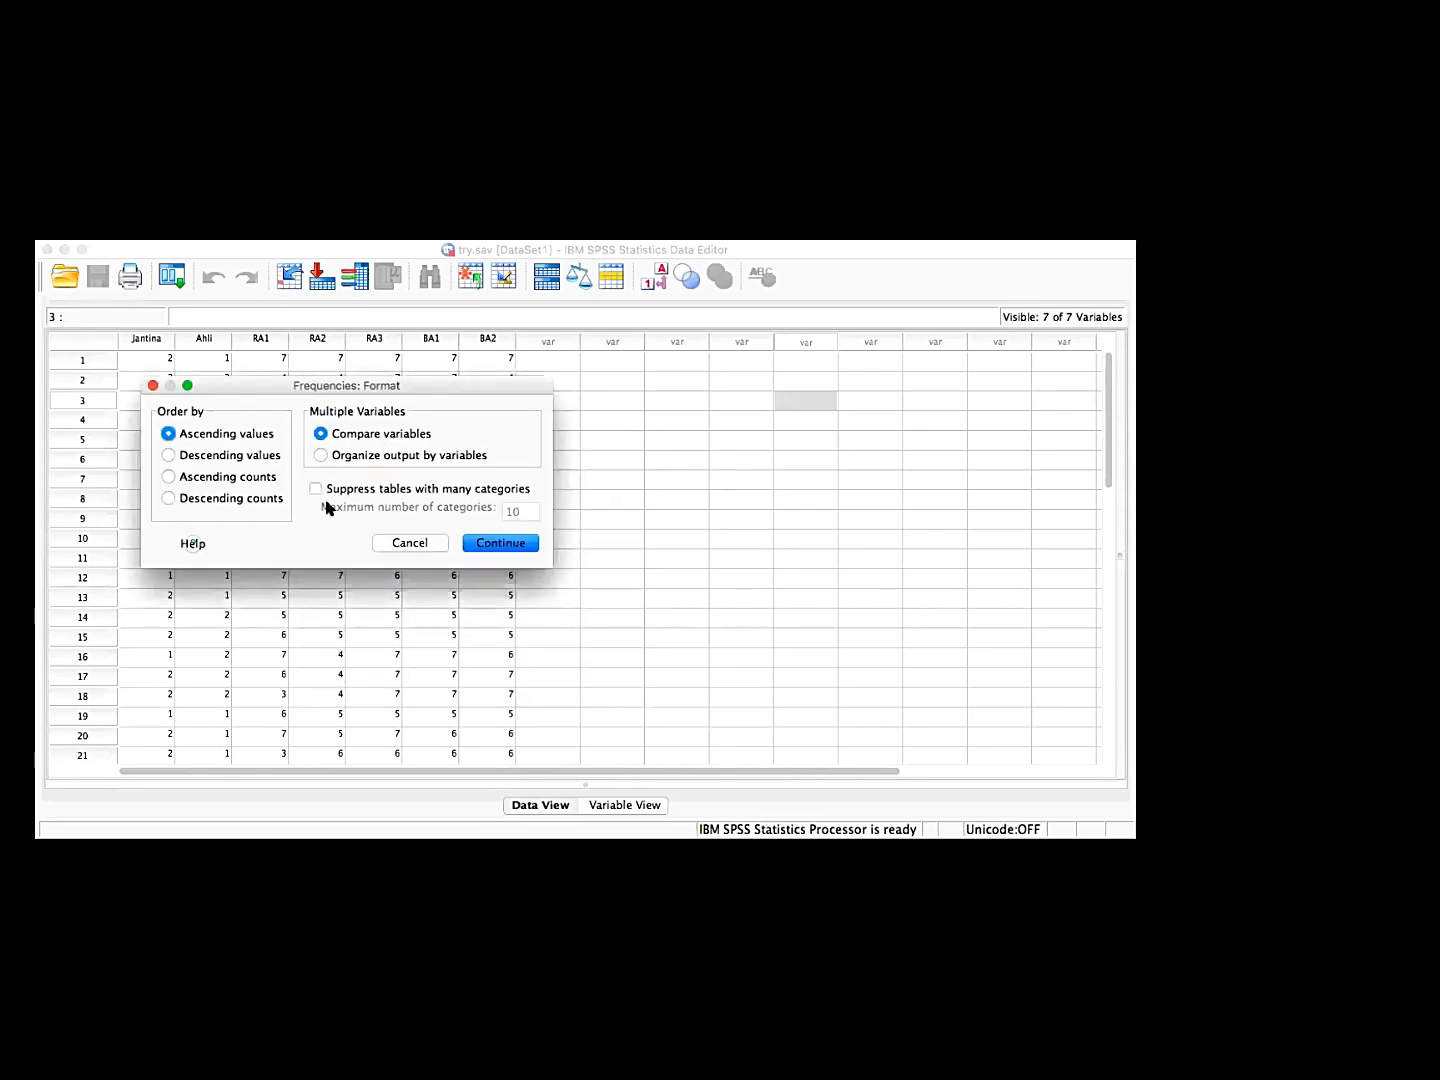
left_click(153, 385)
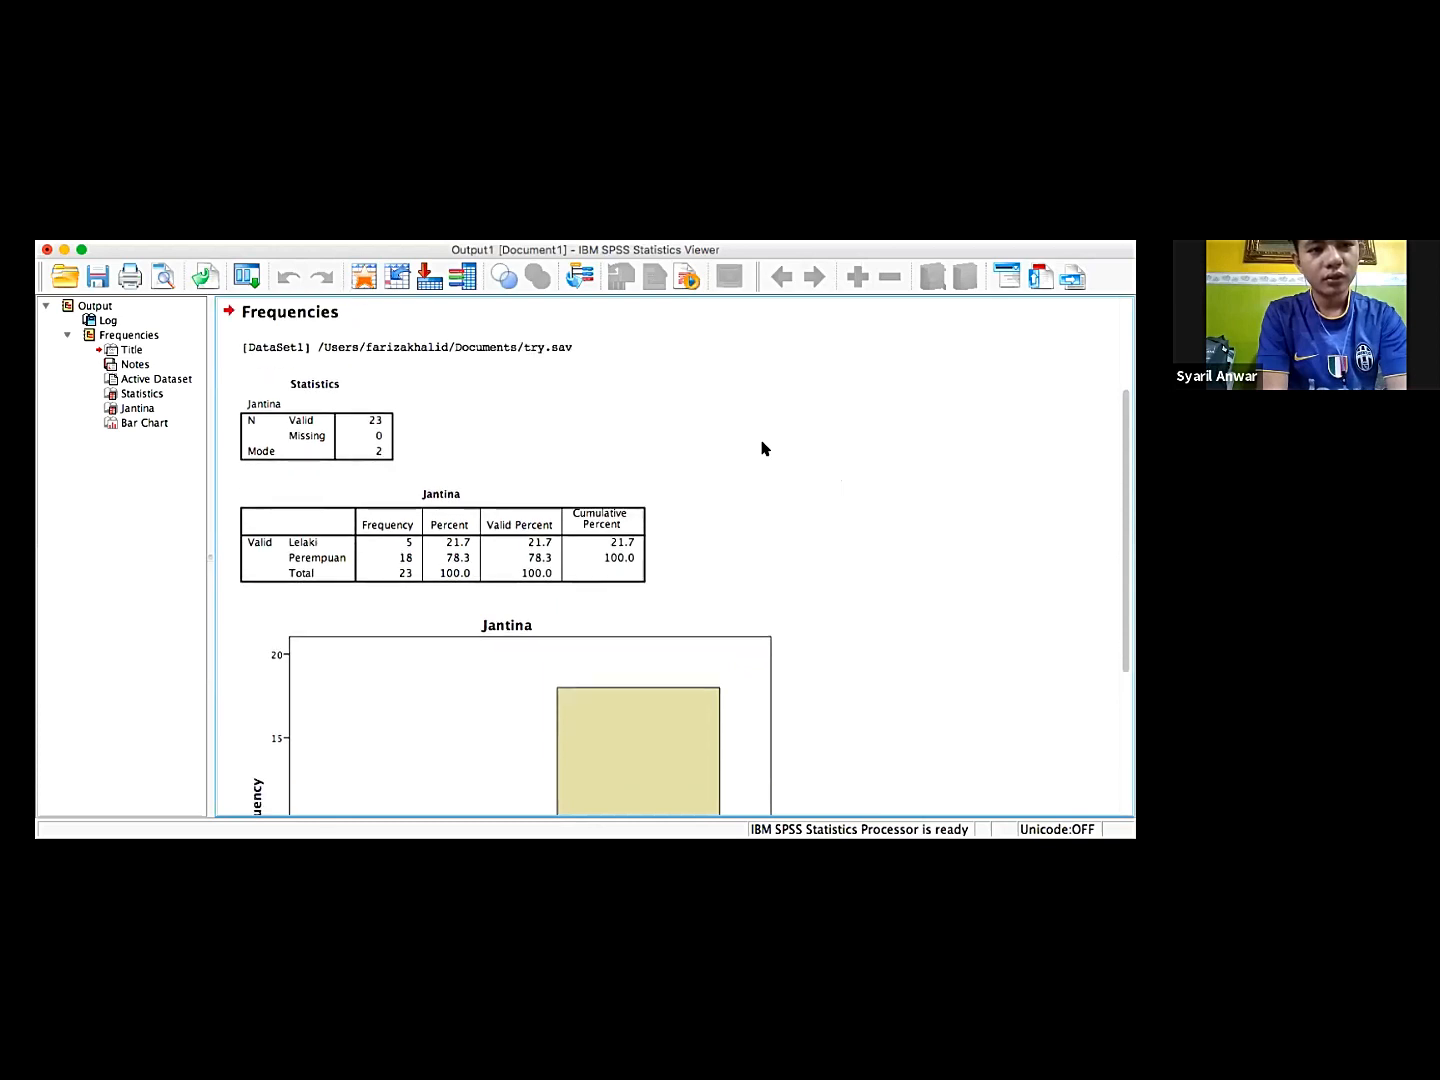
Copy the Jantina frequency table from the output and paste it into the blank Word document Template1
left_click(370, 427)
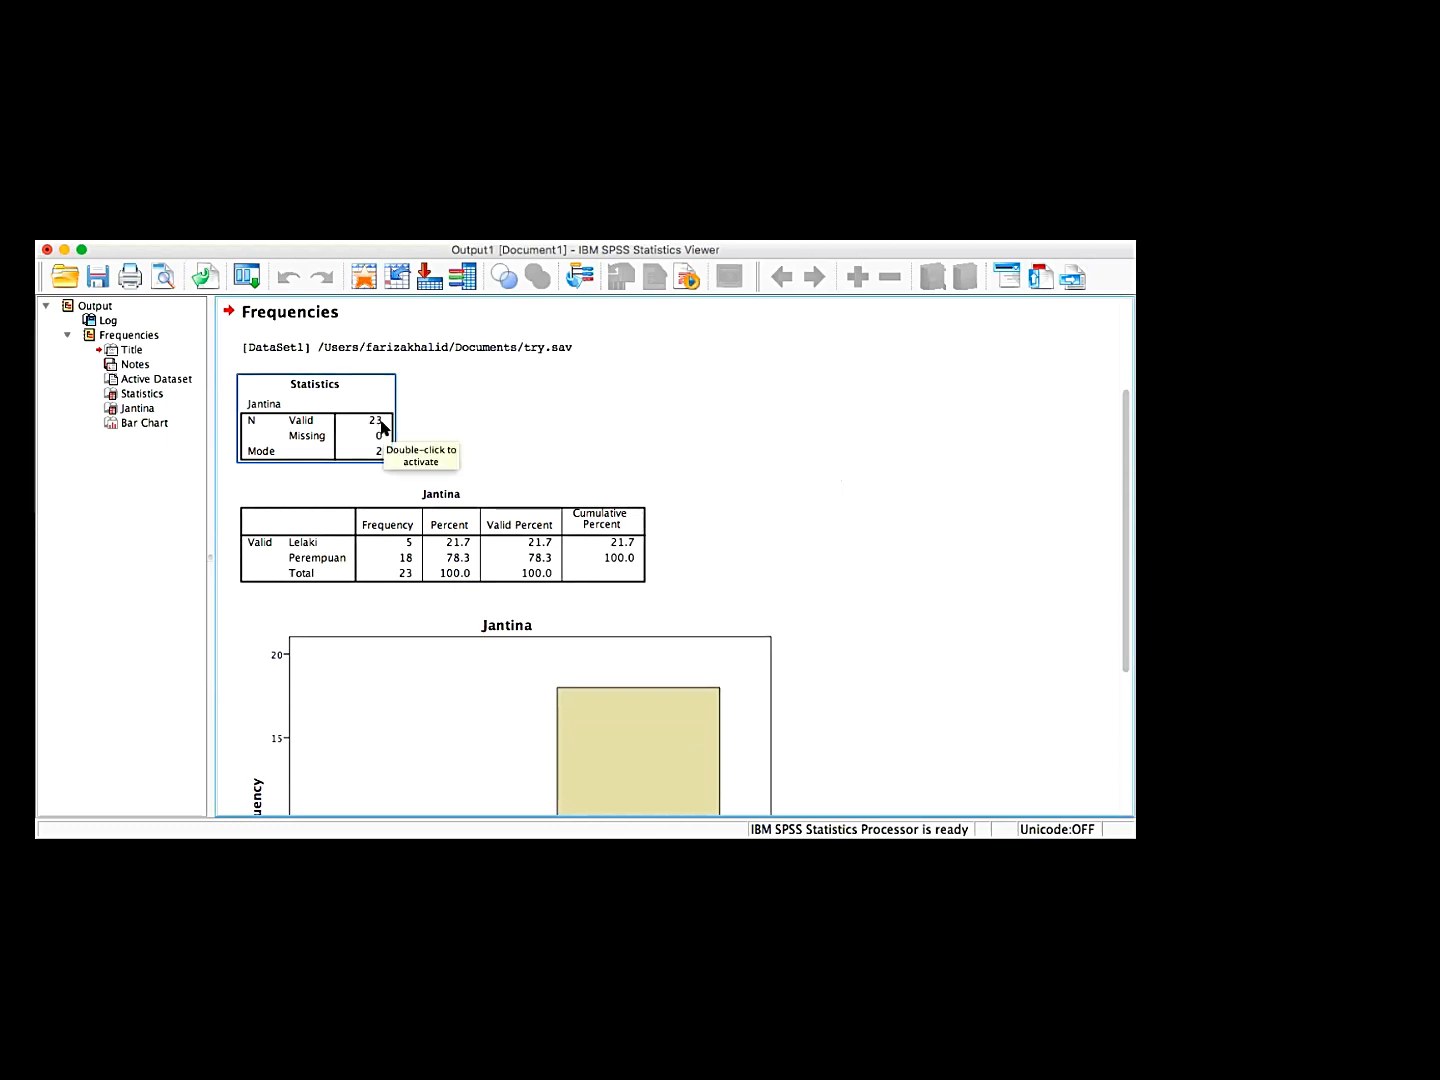
left_click(419, 544)
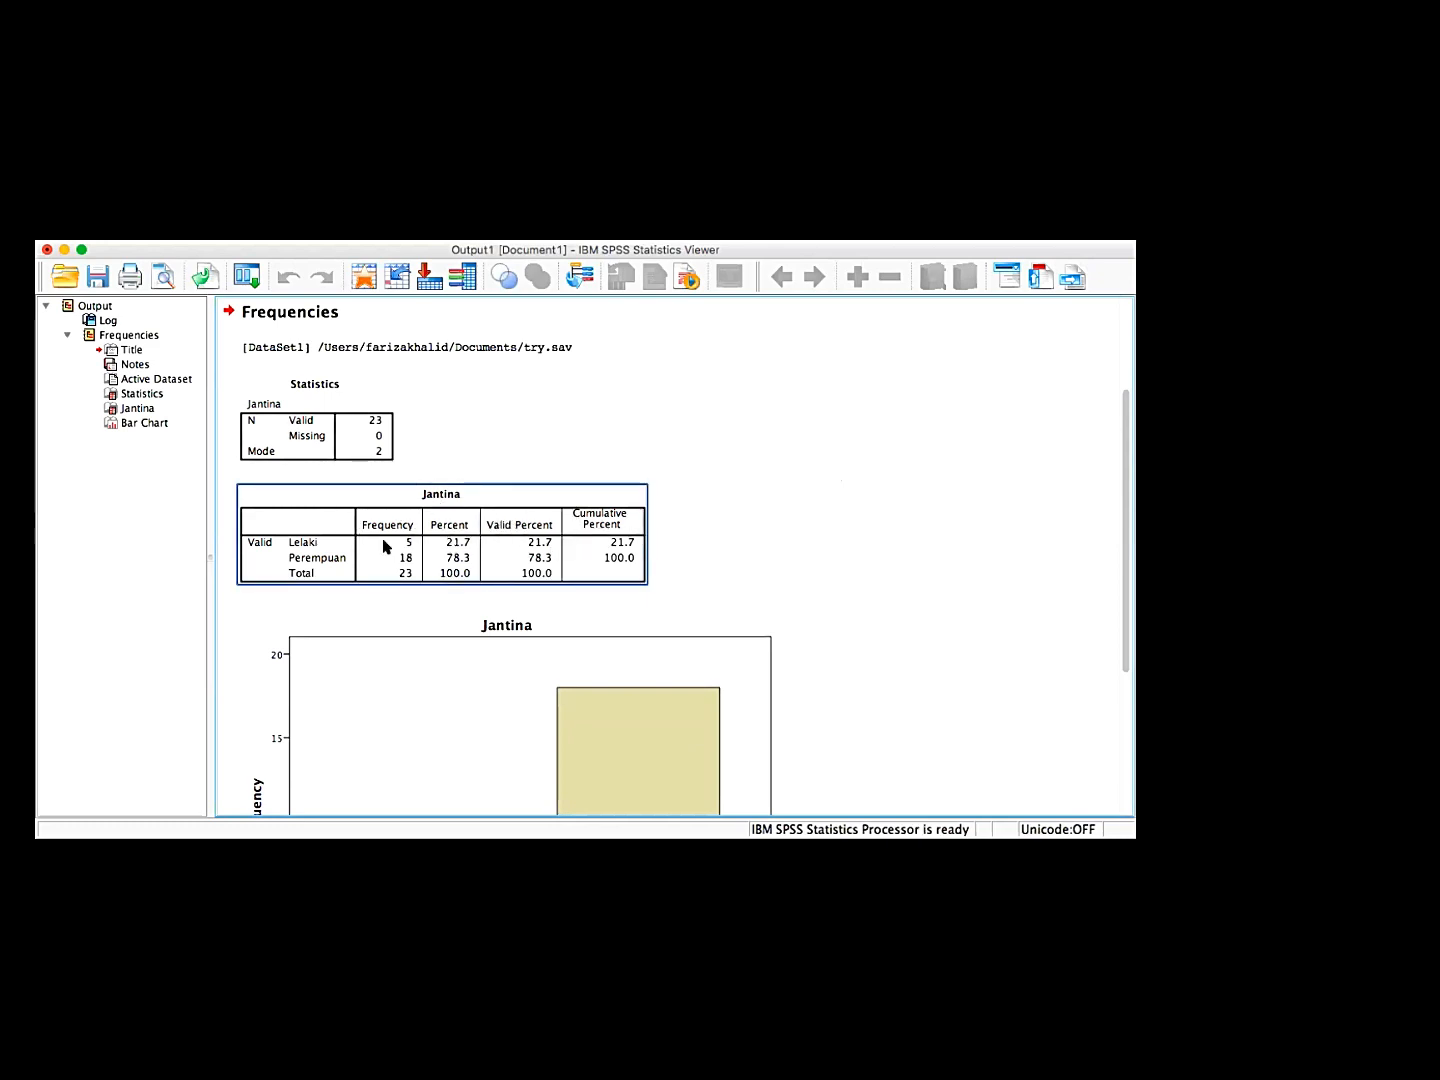
left_click(557, 510)
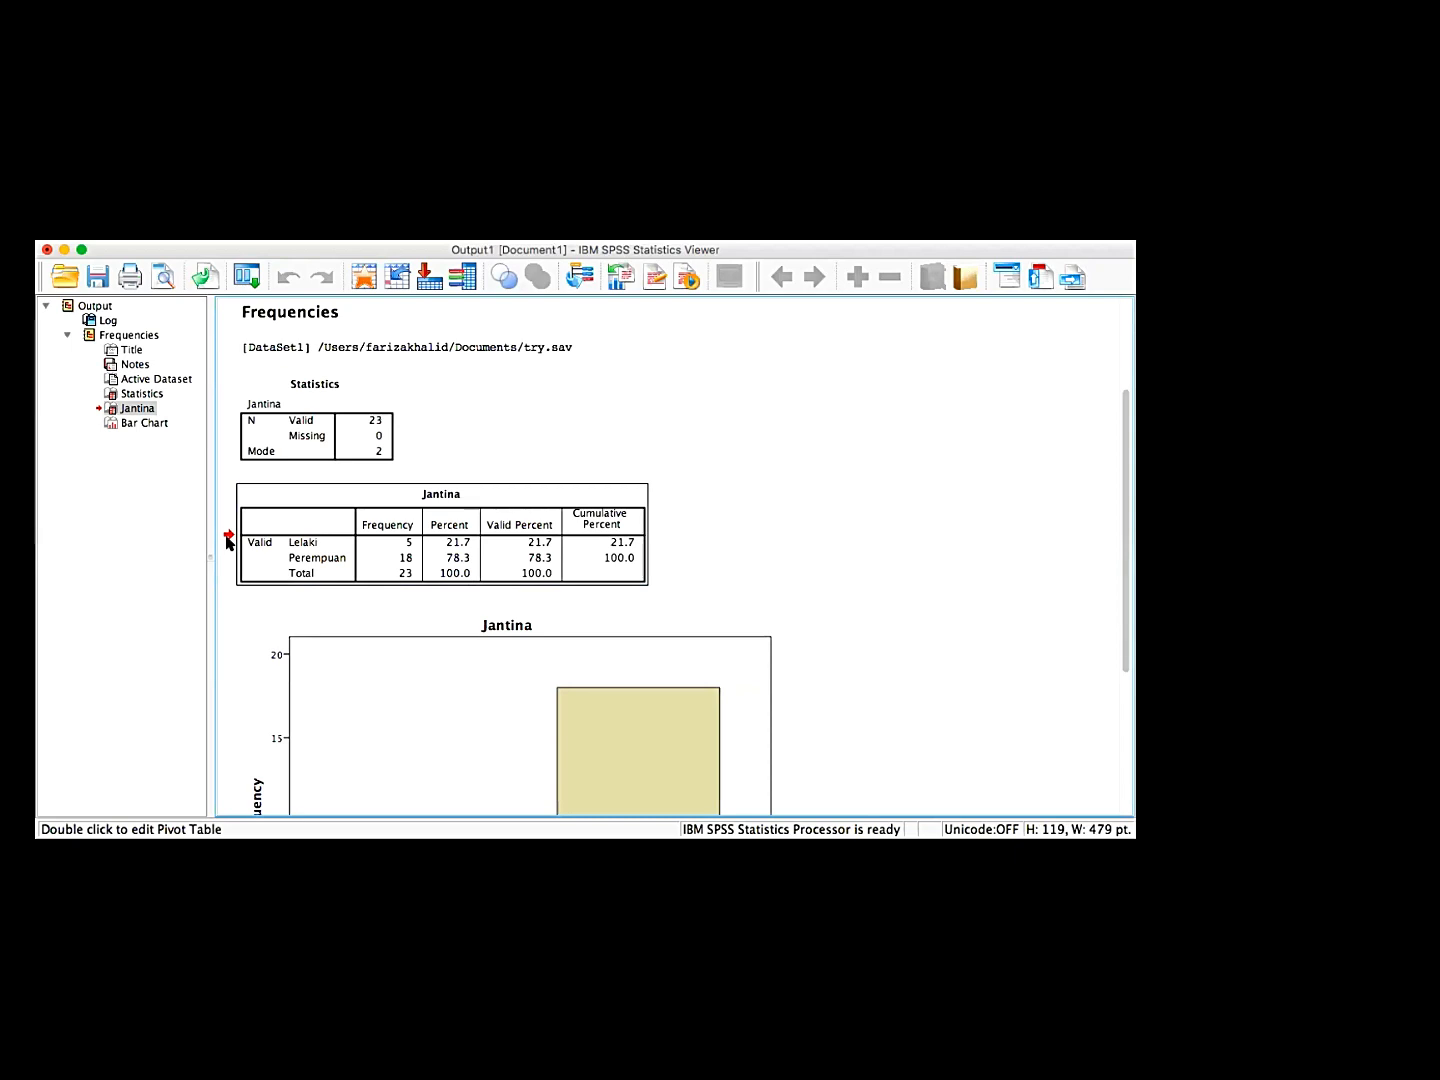
right_click(458, 546)
left_click(486, 571)
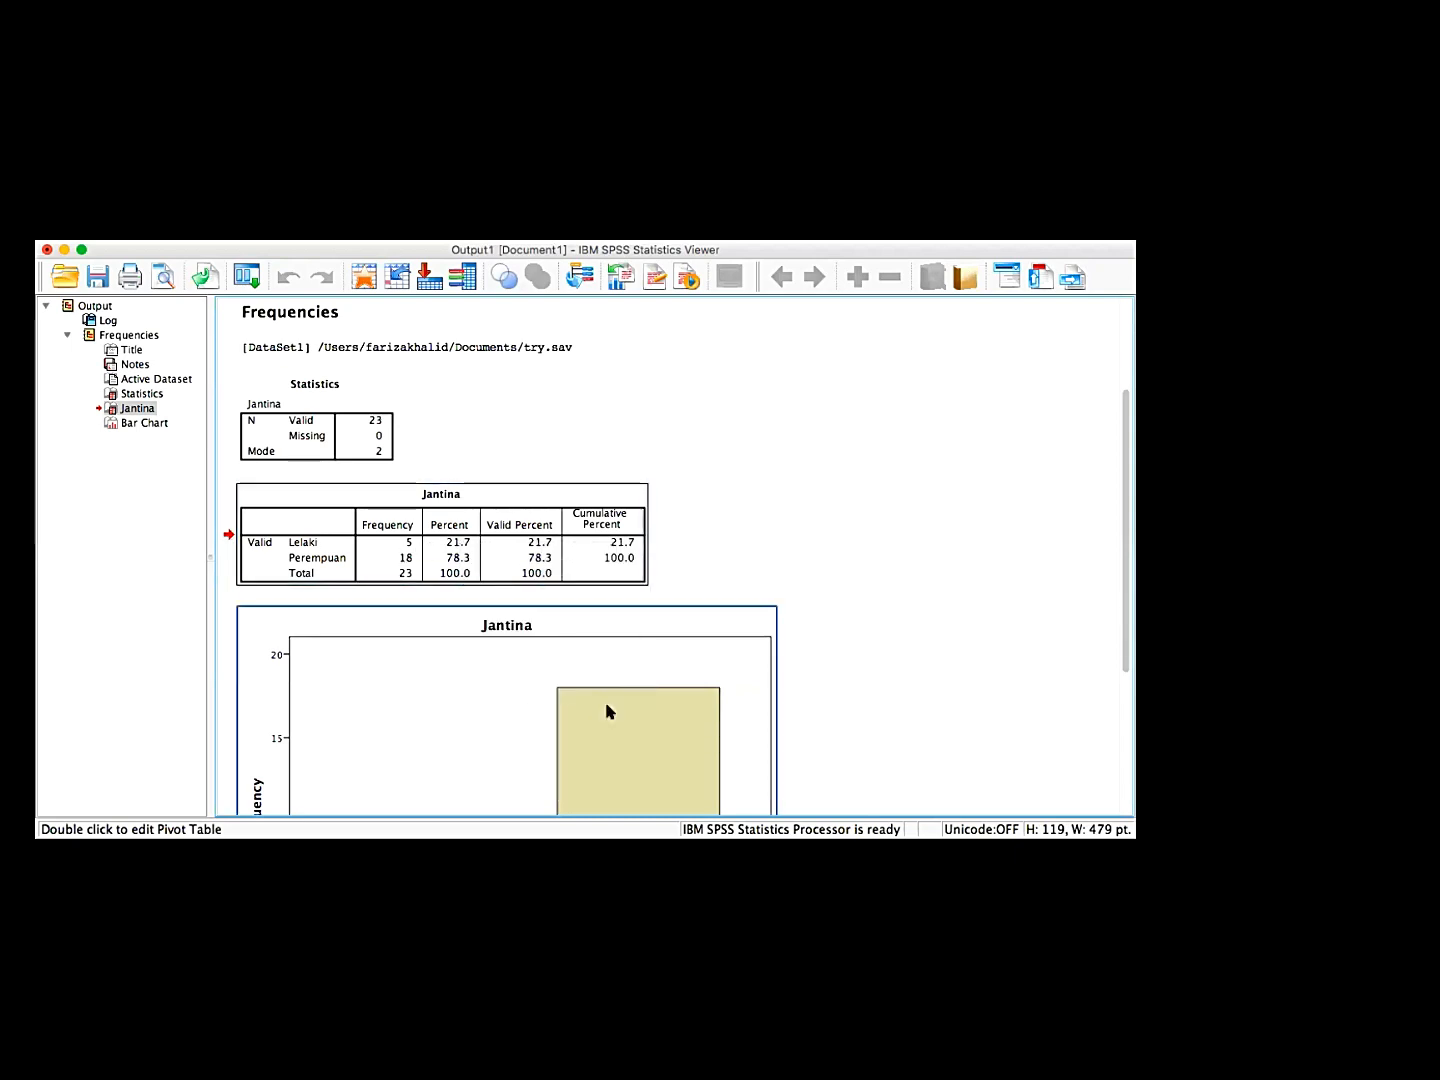
key("super+Tab")
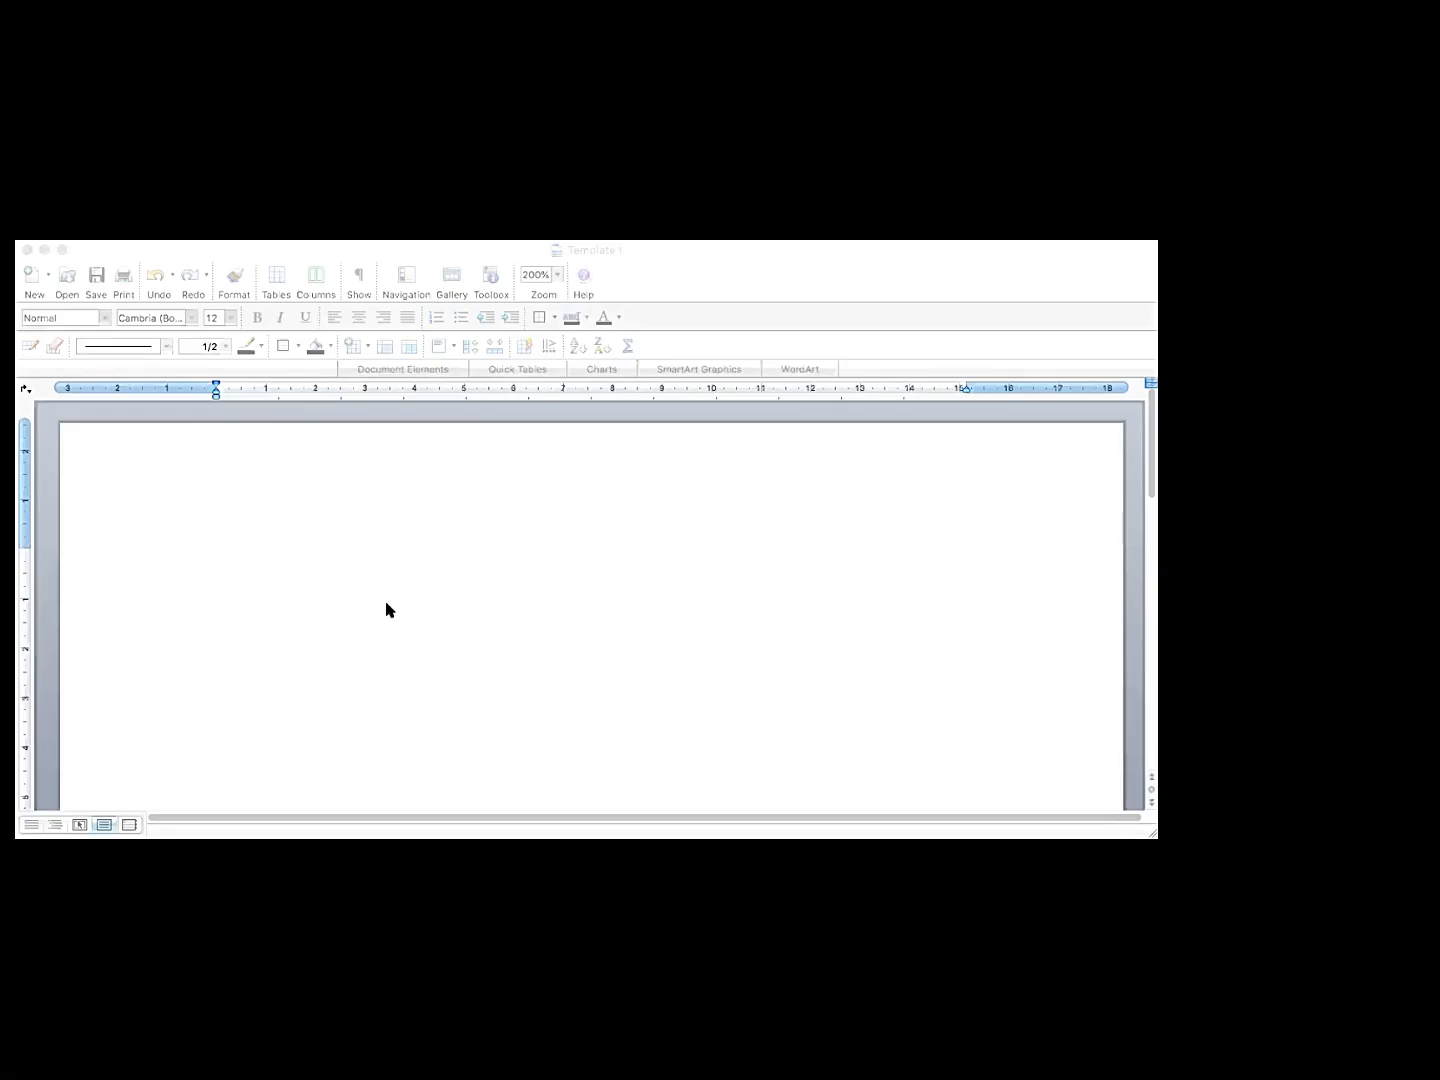
left_click(388, 609)
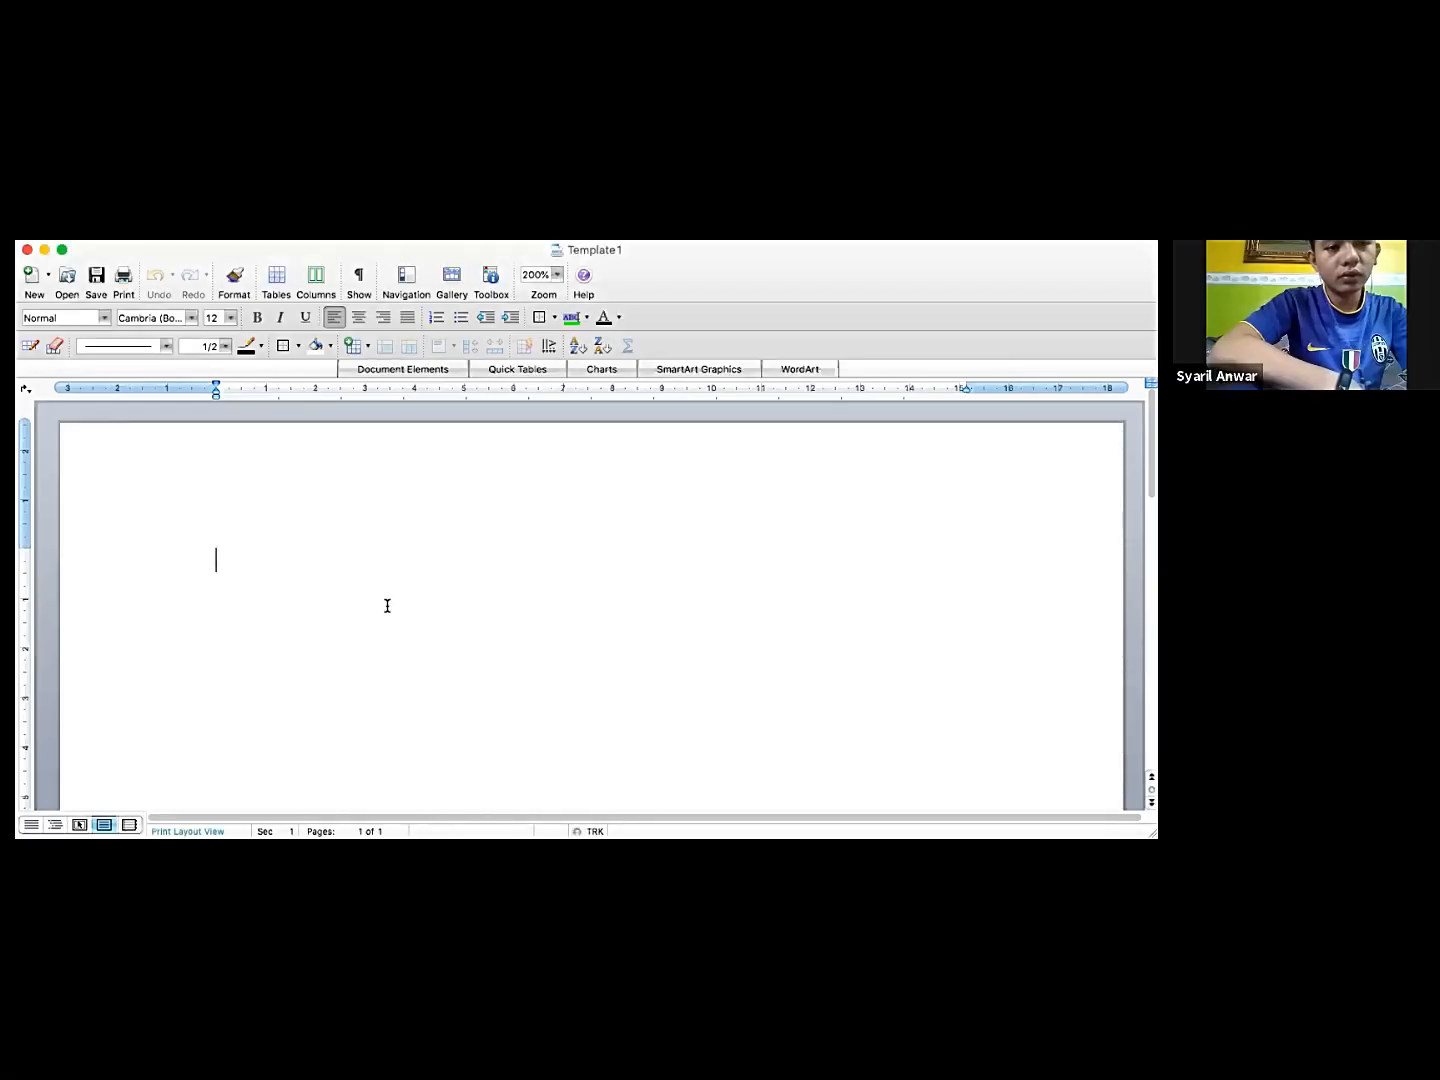
key("super+v")
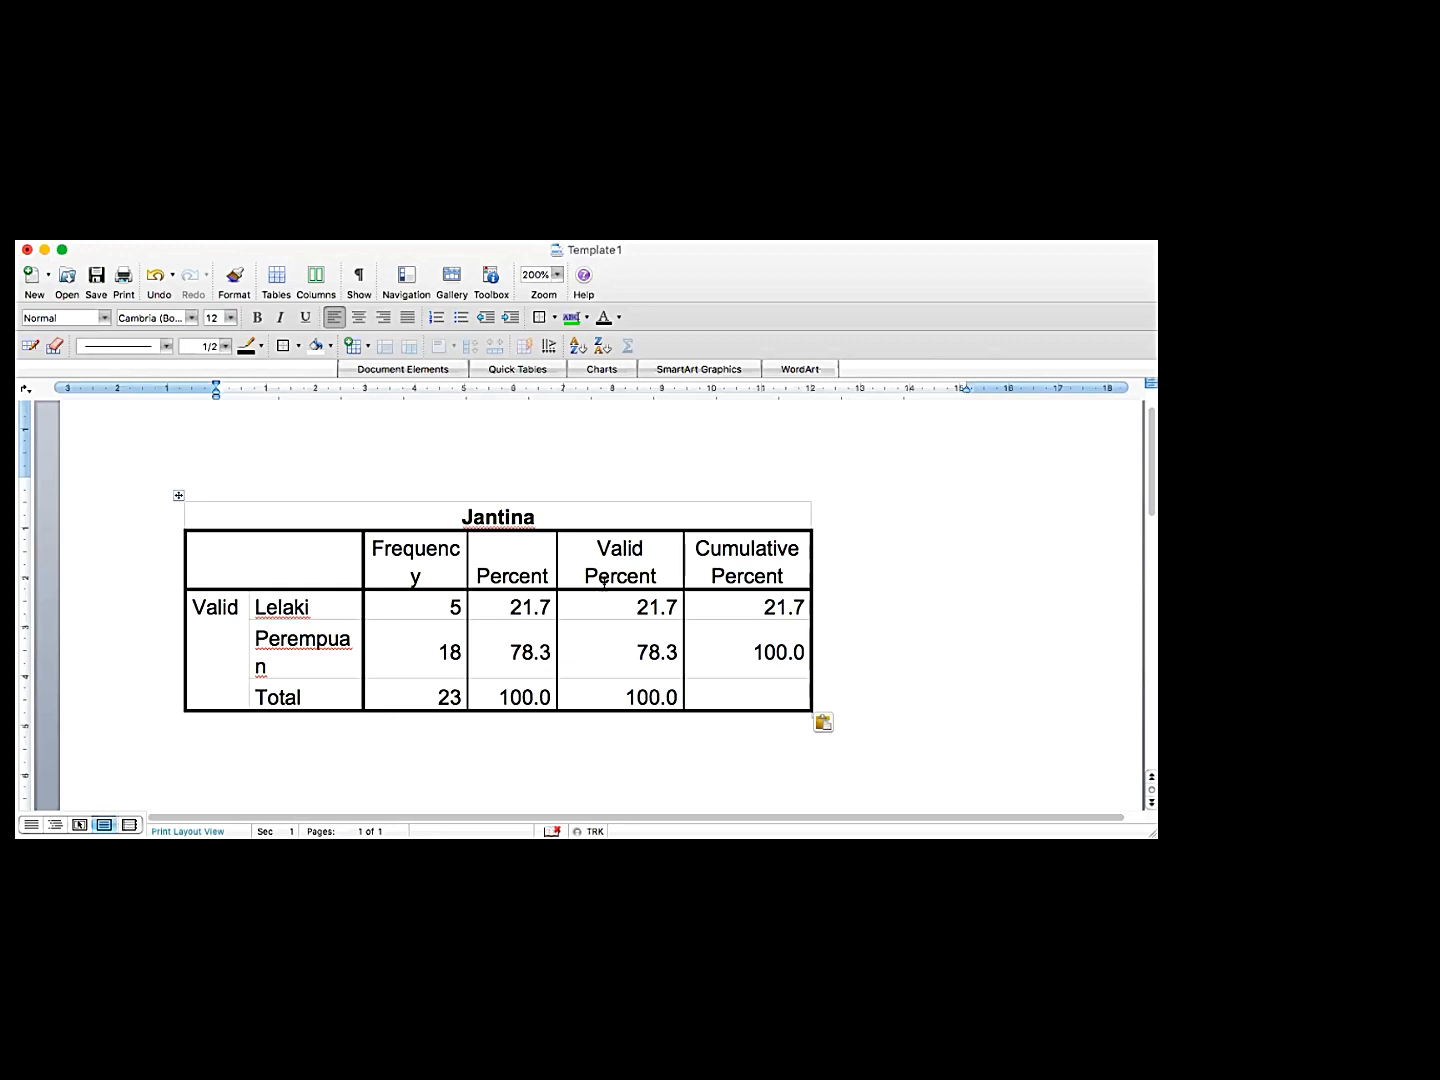
Change the font of the whole pasted Jantina table to Times New Roman
scroll(604, 581, "down", 2)
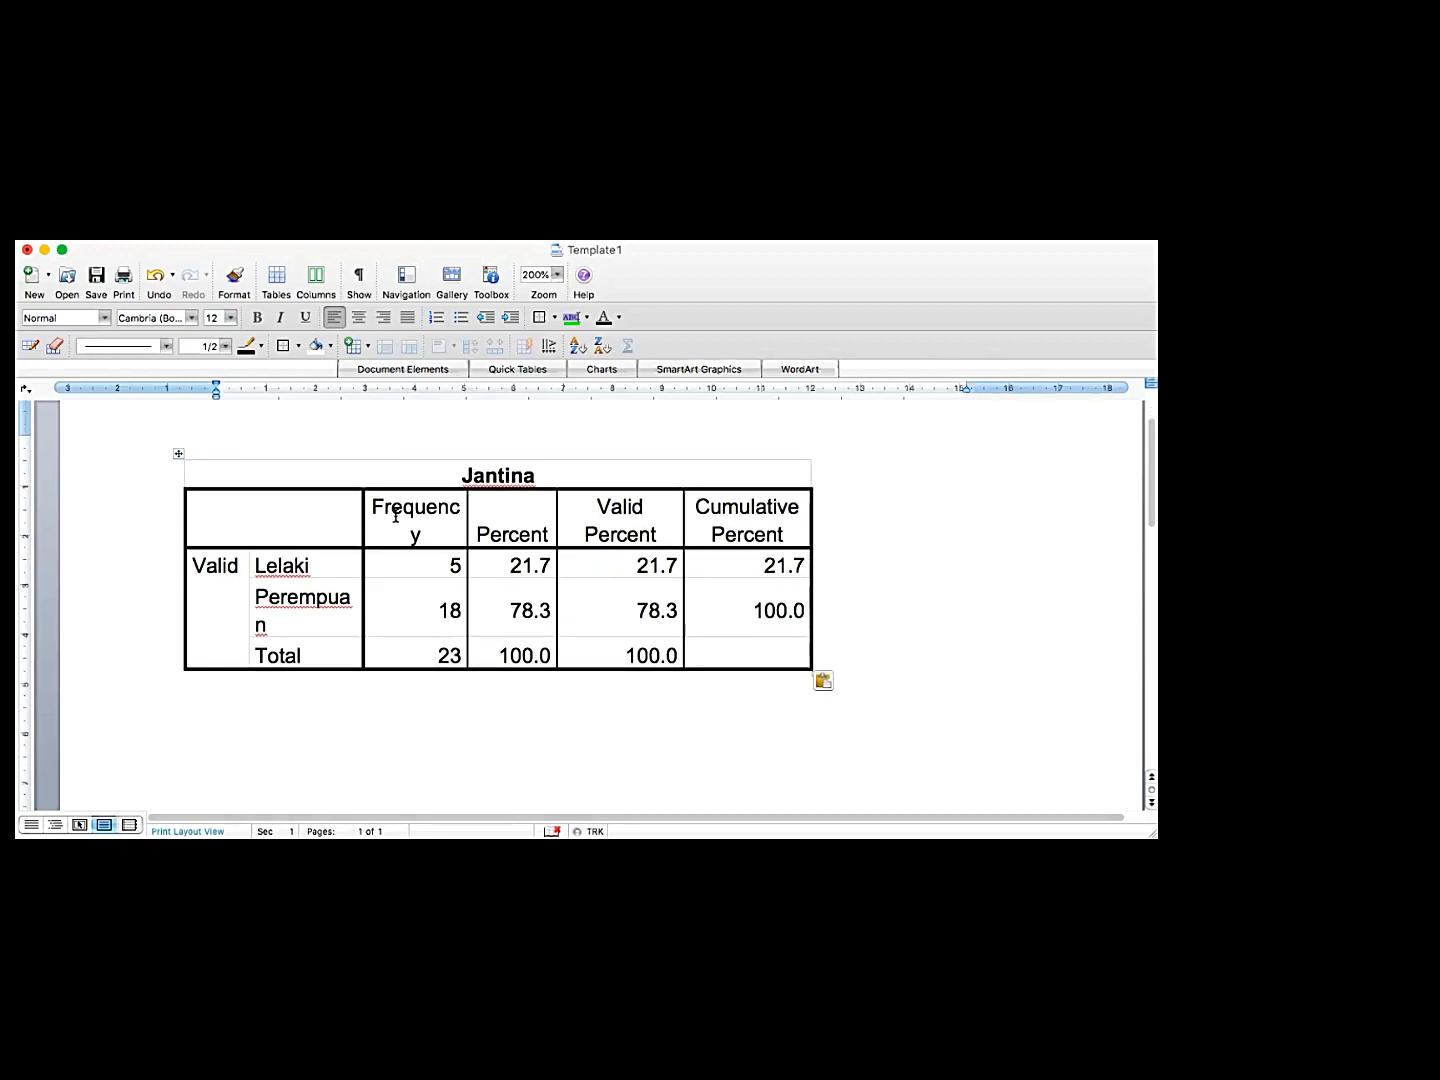
scroll(409, 516, "up", 1)
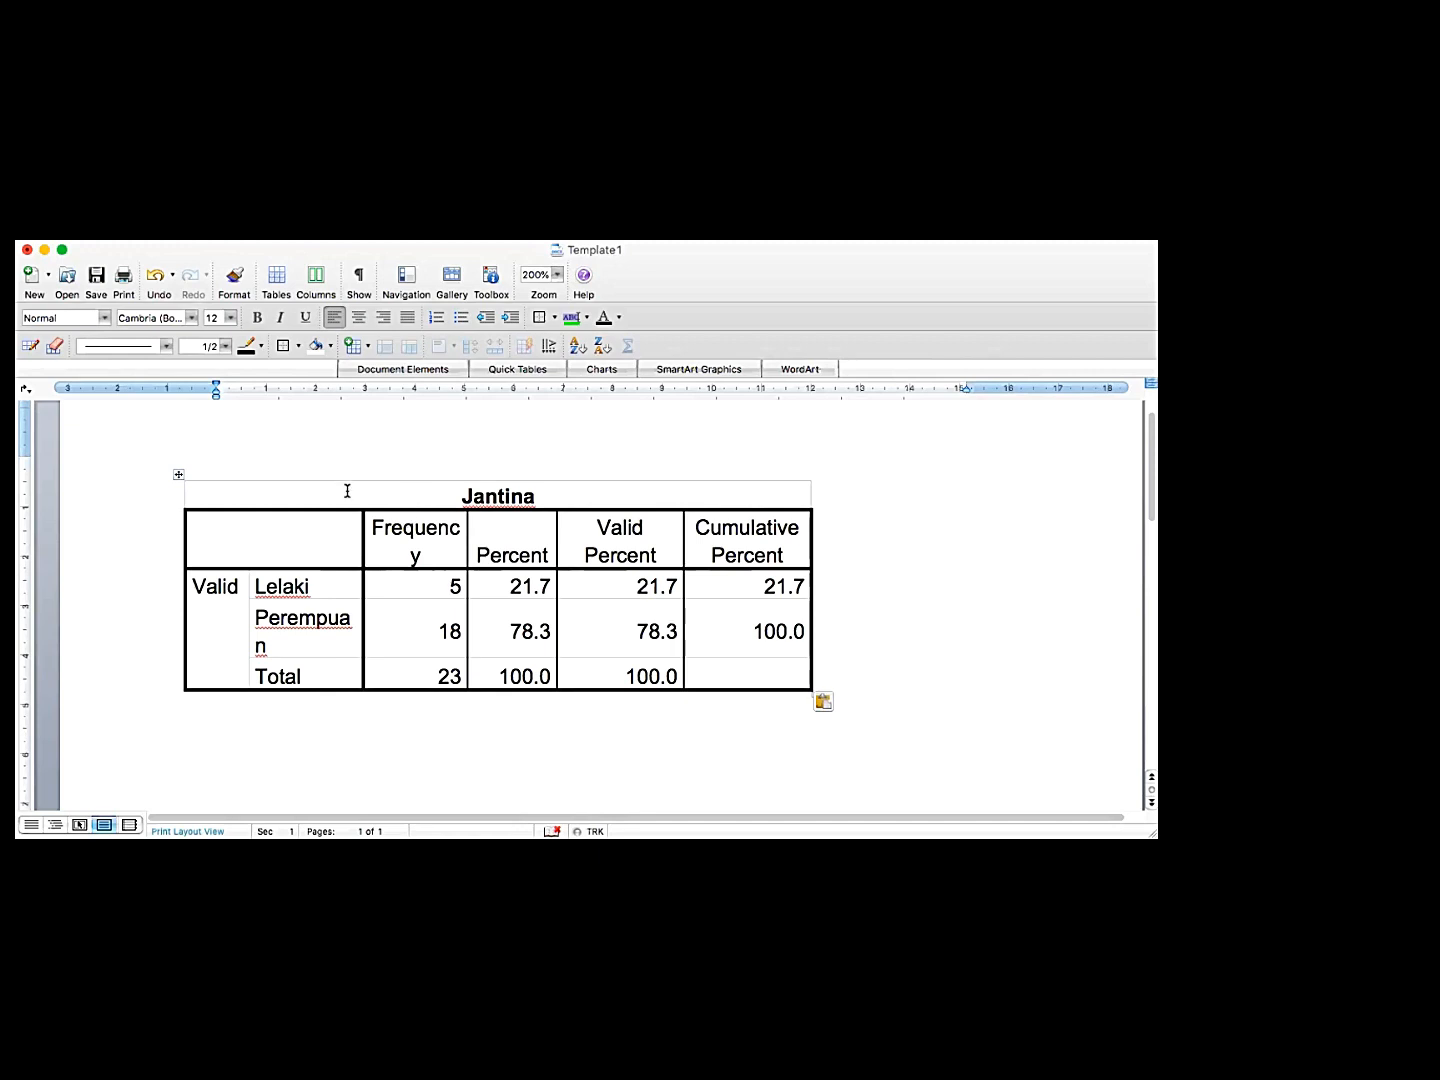
left_click(175, 474)
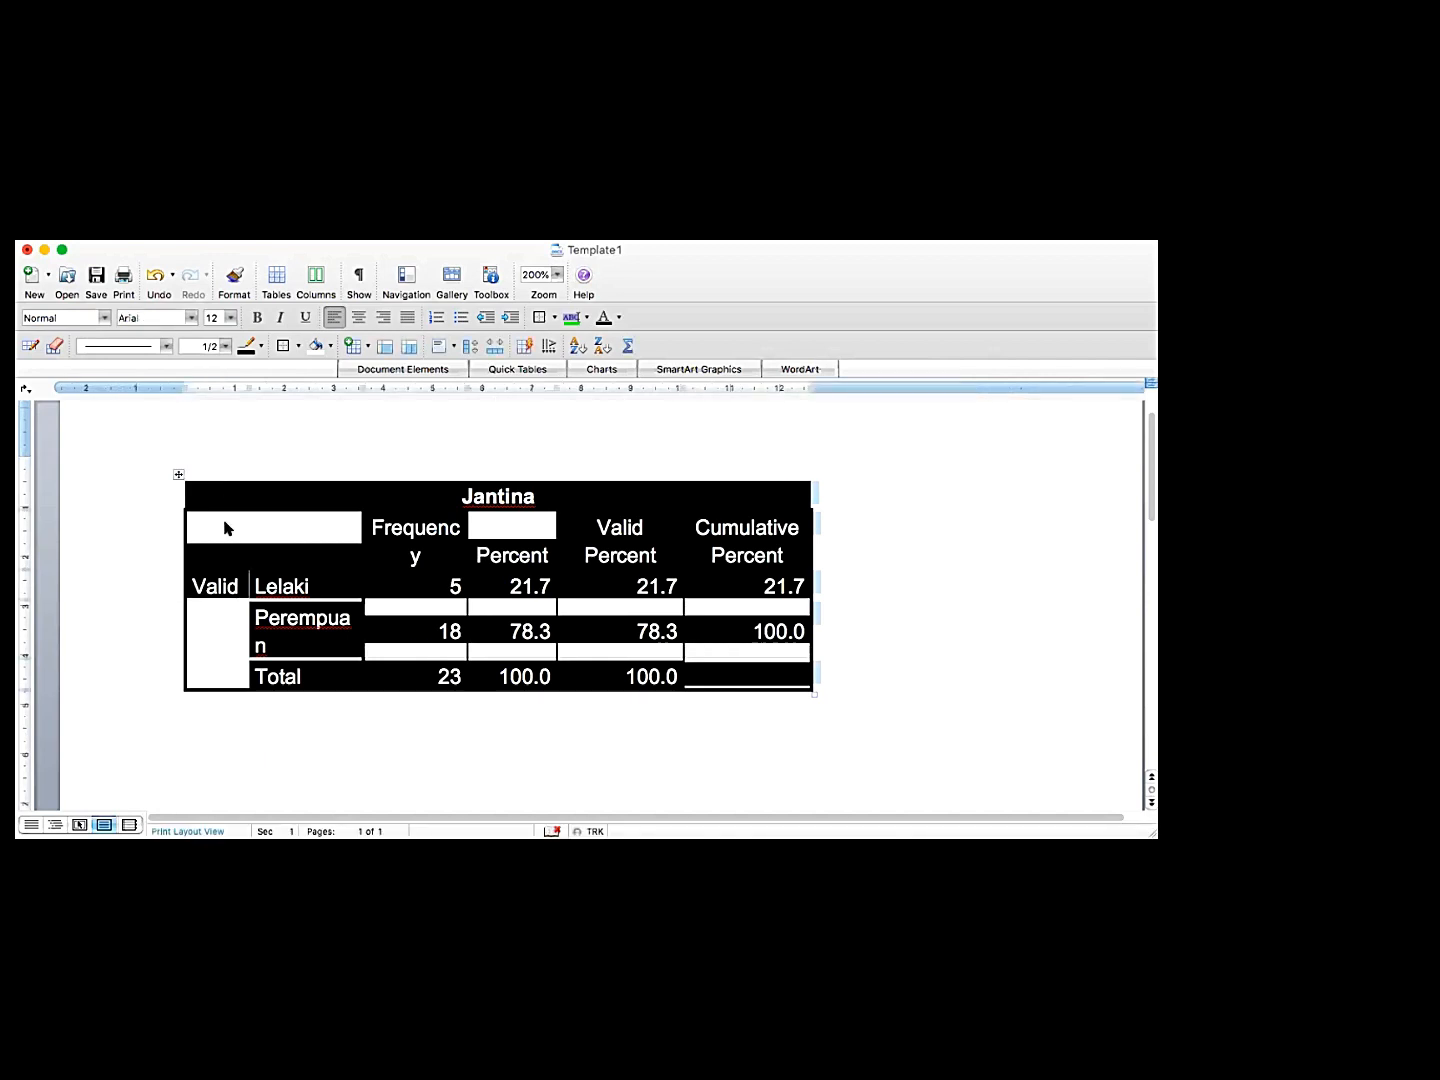
left_click(190, 320)
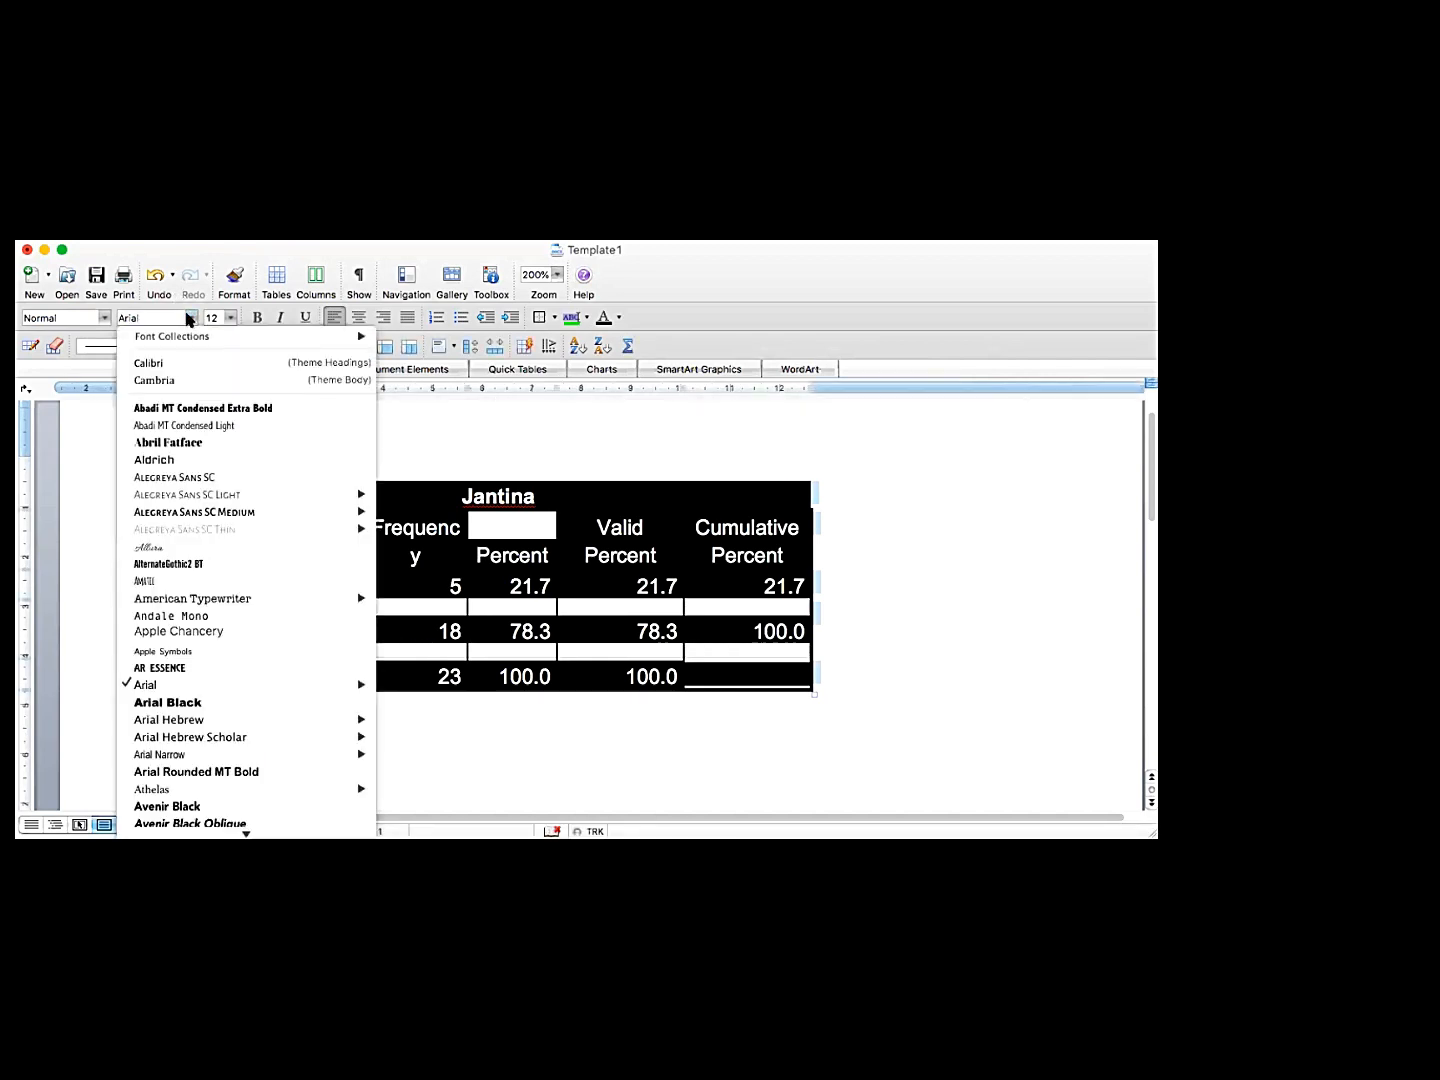
type("Times New...")
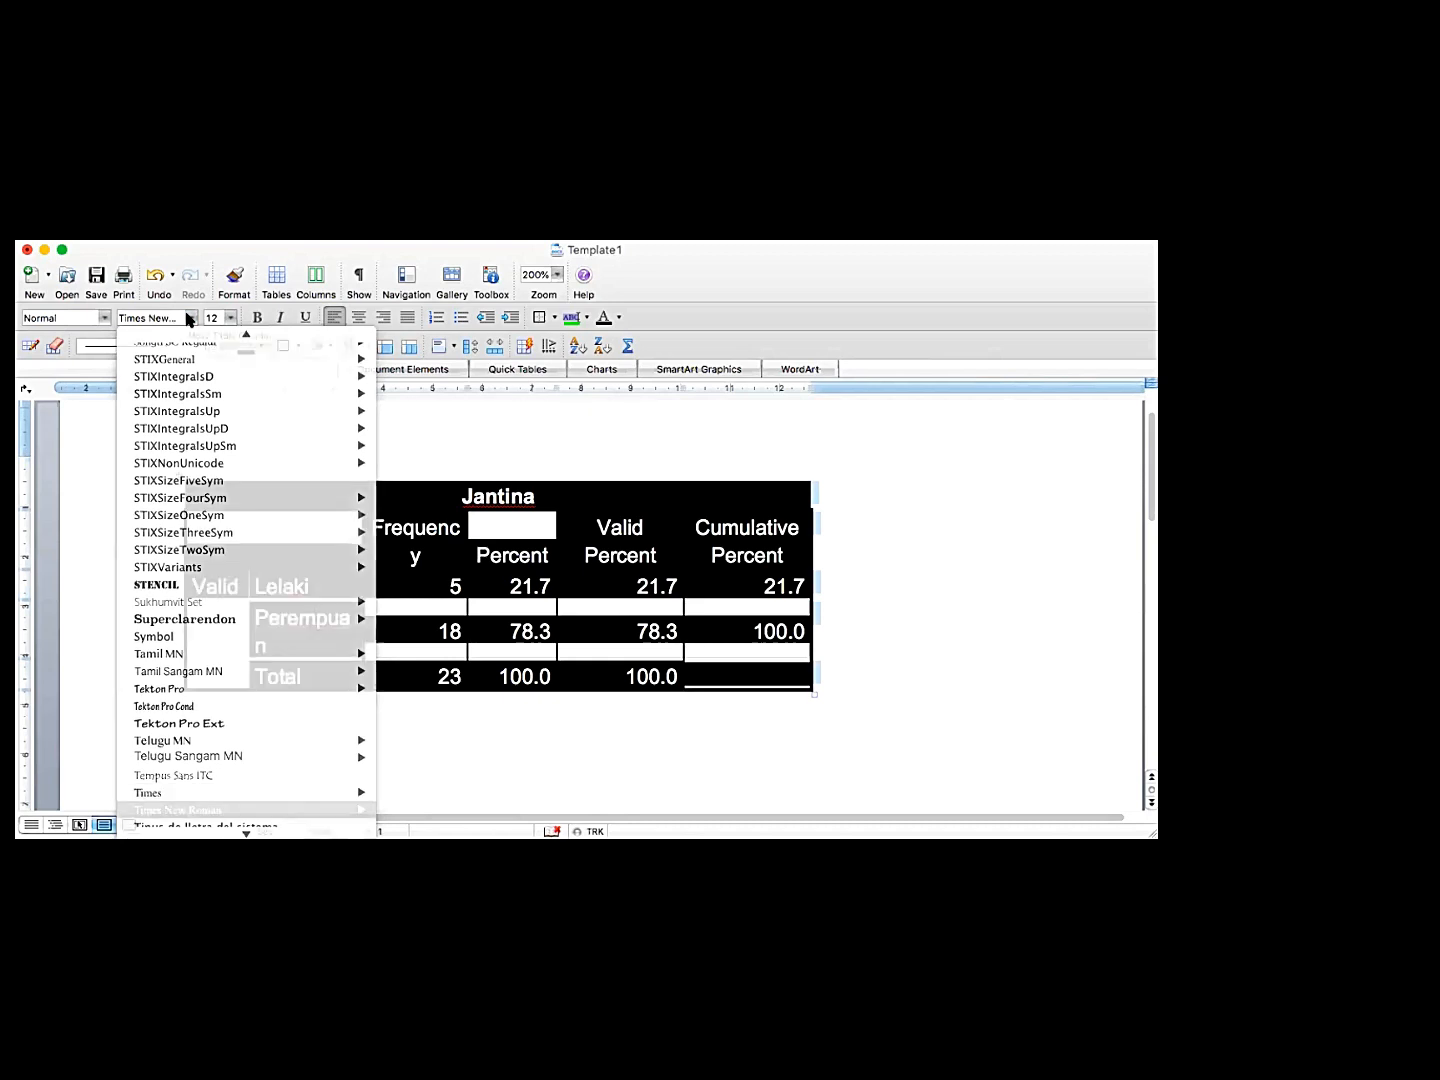
key("Return")
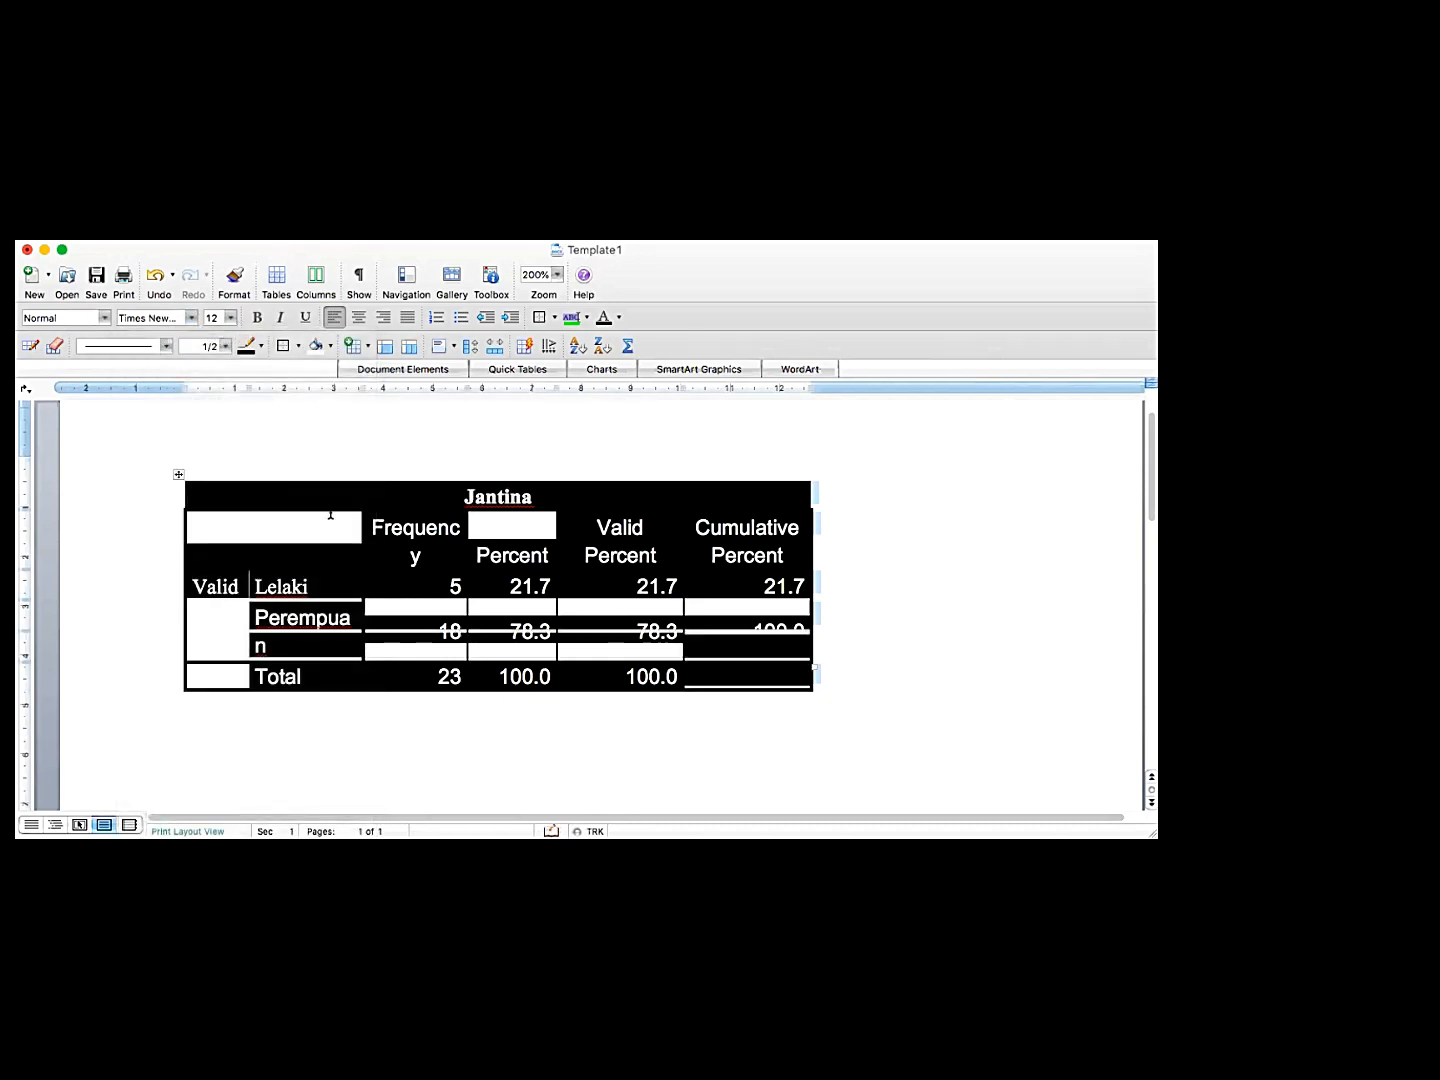
left_click(419, 516)
left_click(300, 748)
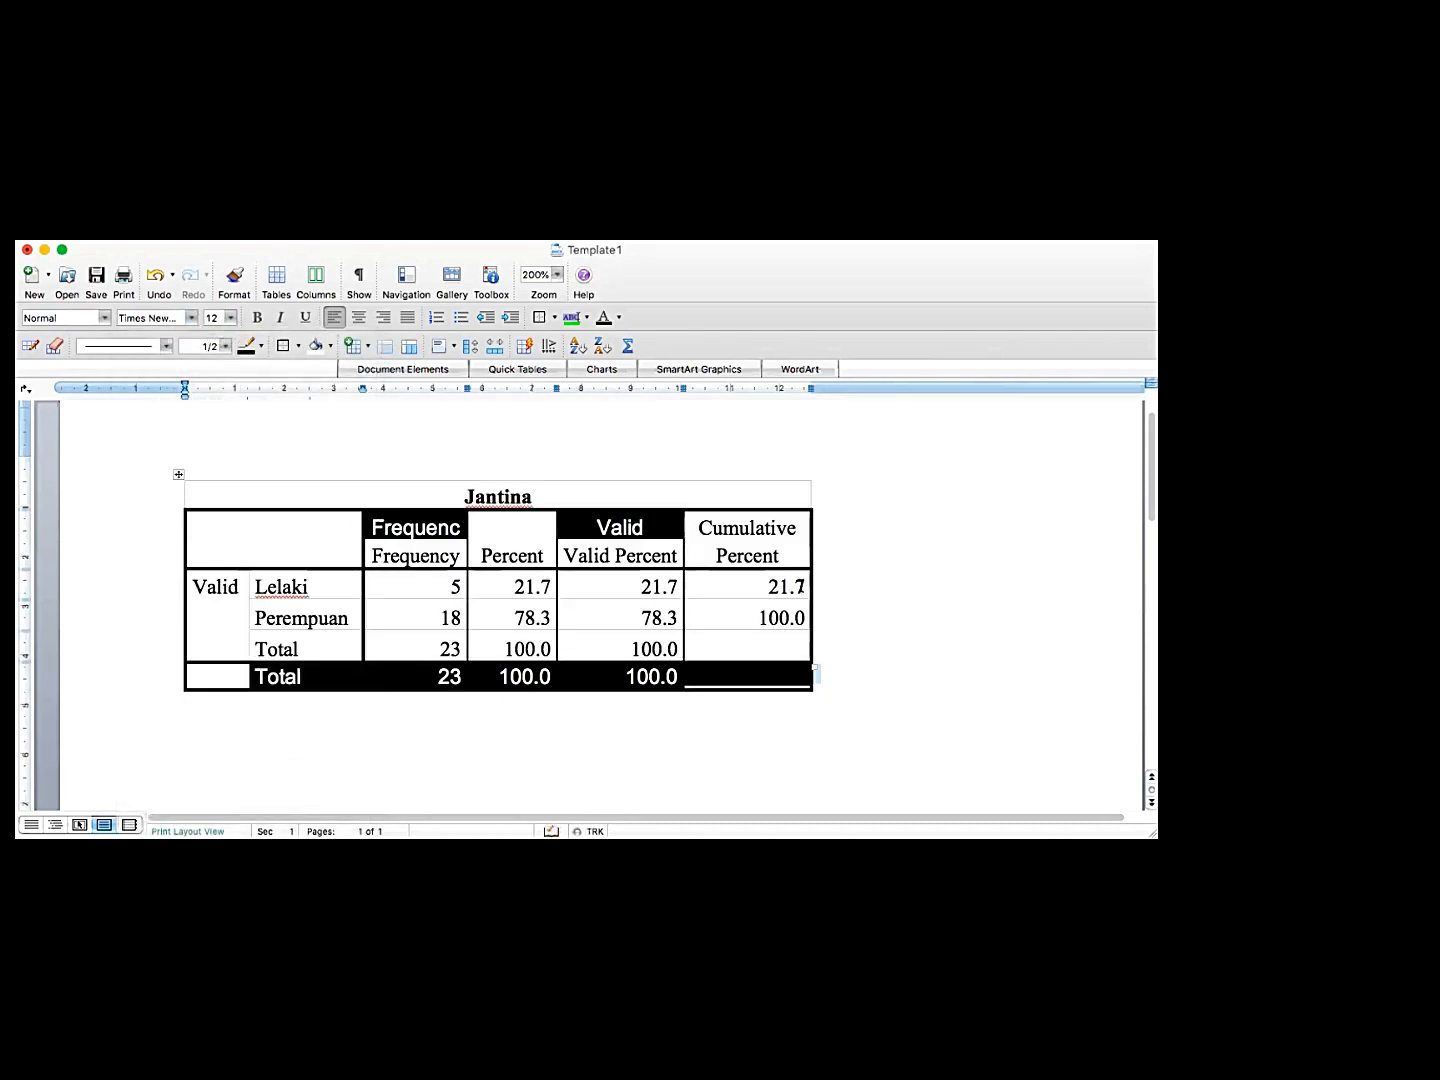
left_click_drag(806, 588, 796, 589)
left_click(896, 624)
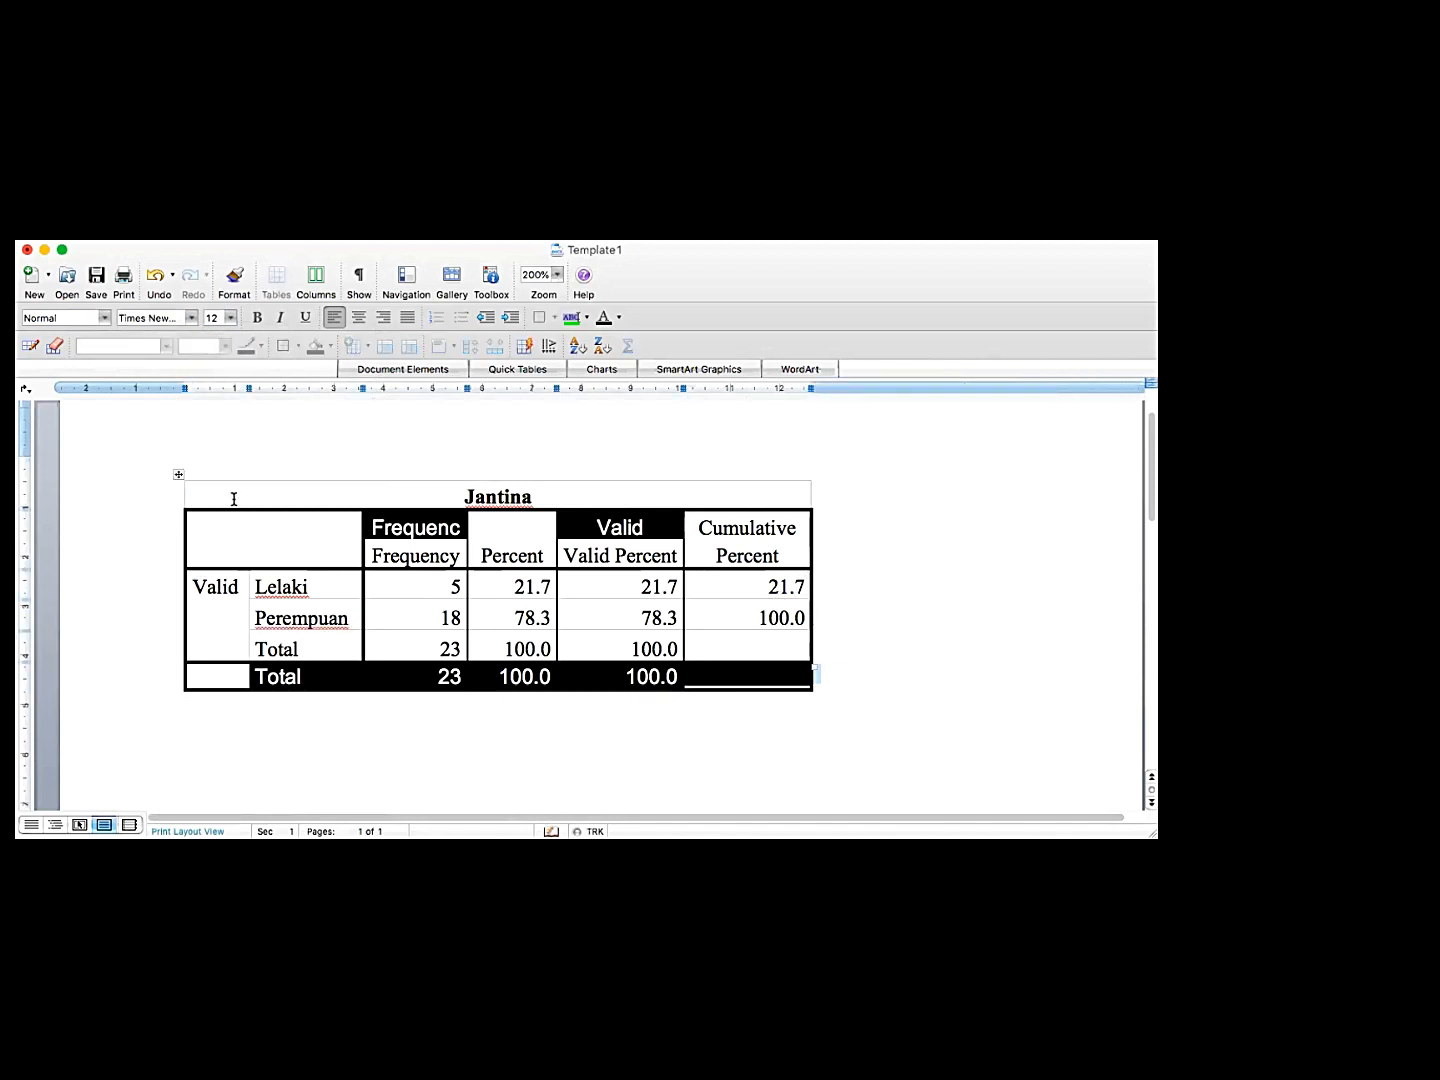
Apply all borders to every cell of the Jantina table
left_click(178, 474)
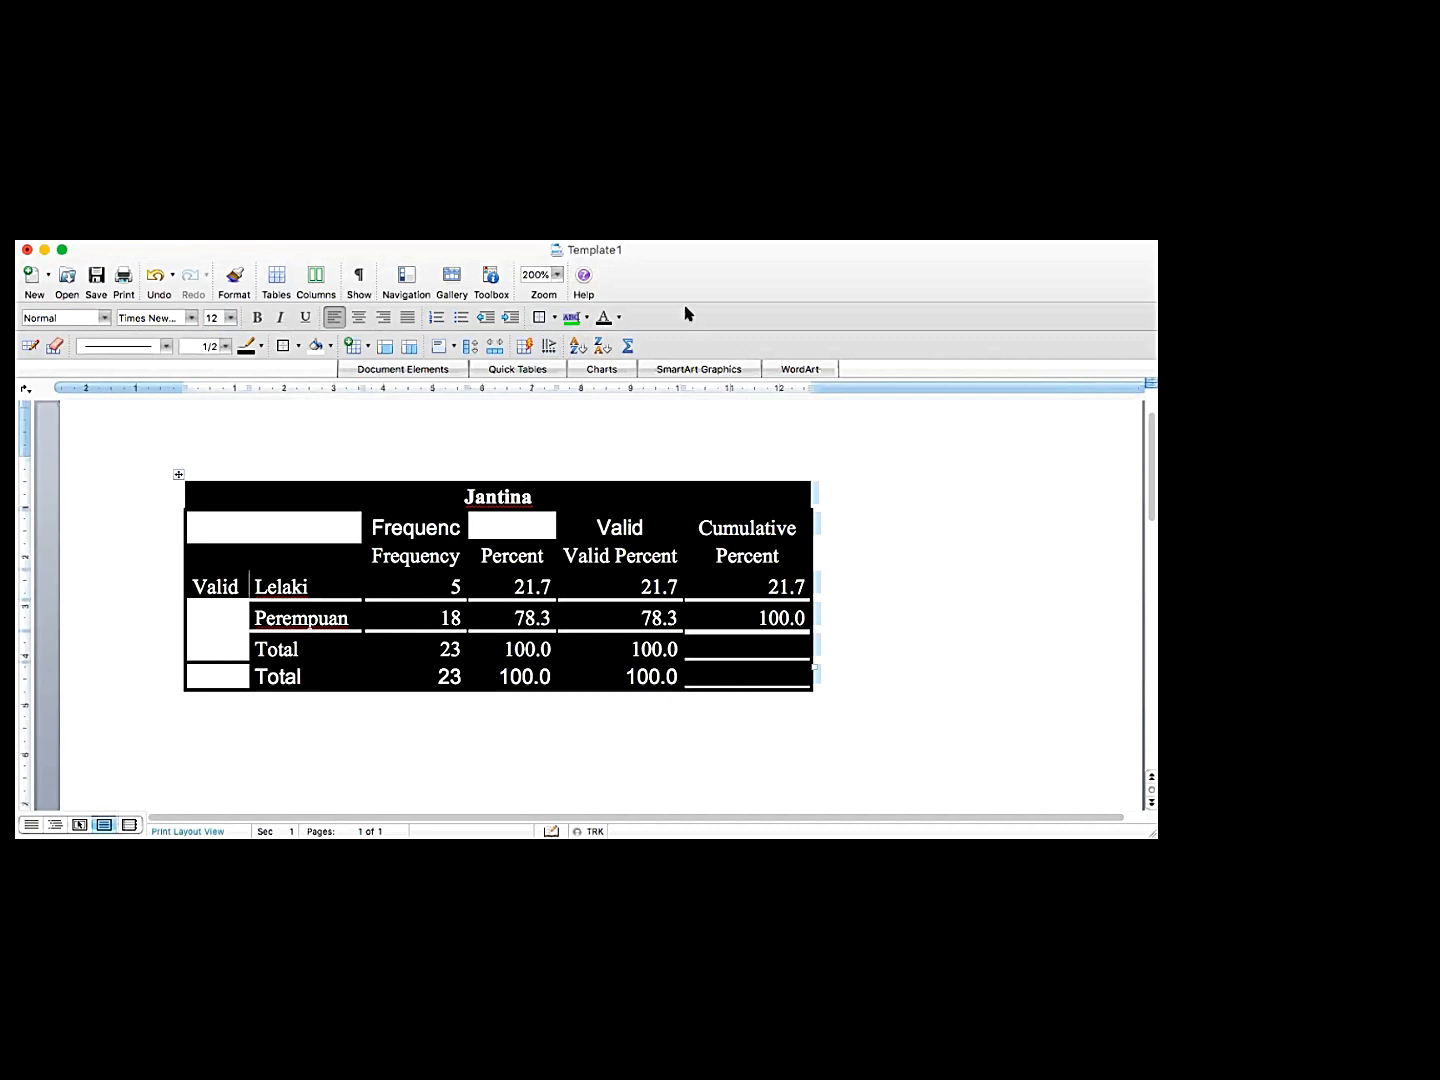
left_click(554, 318)
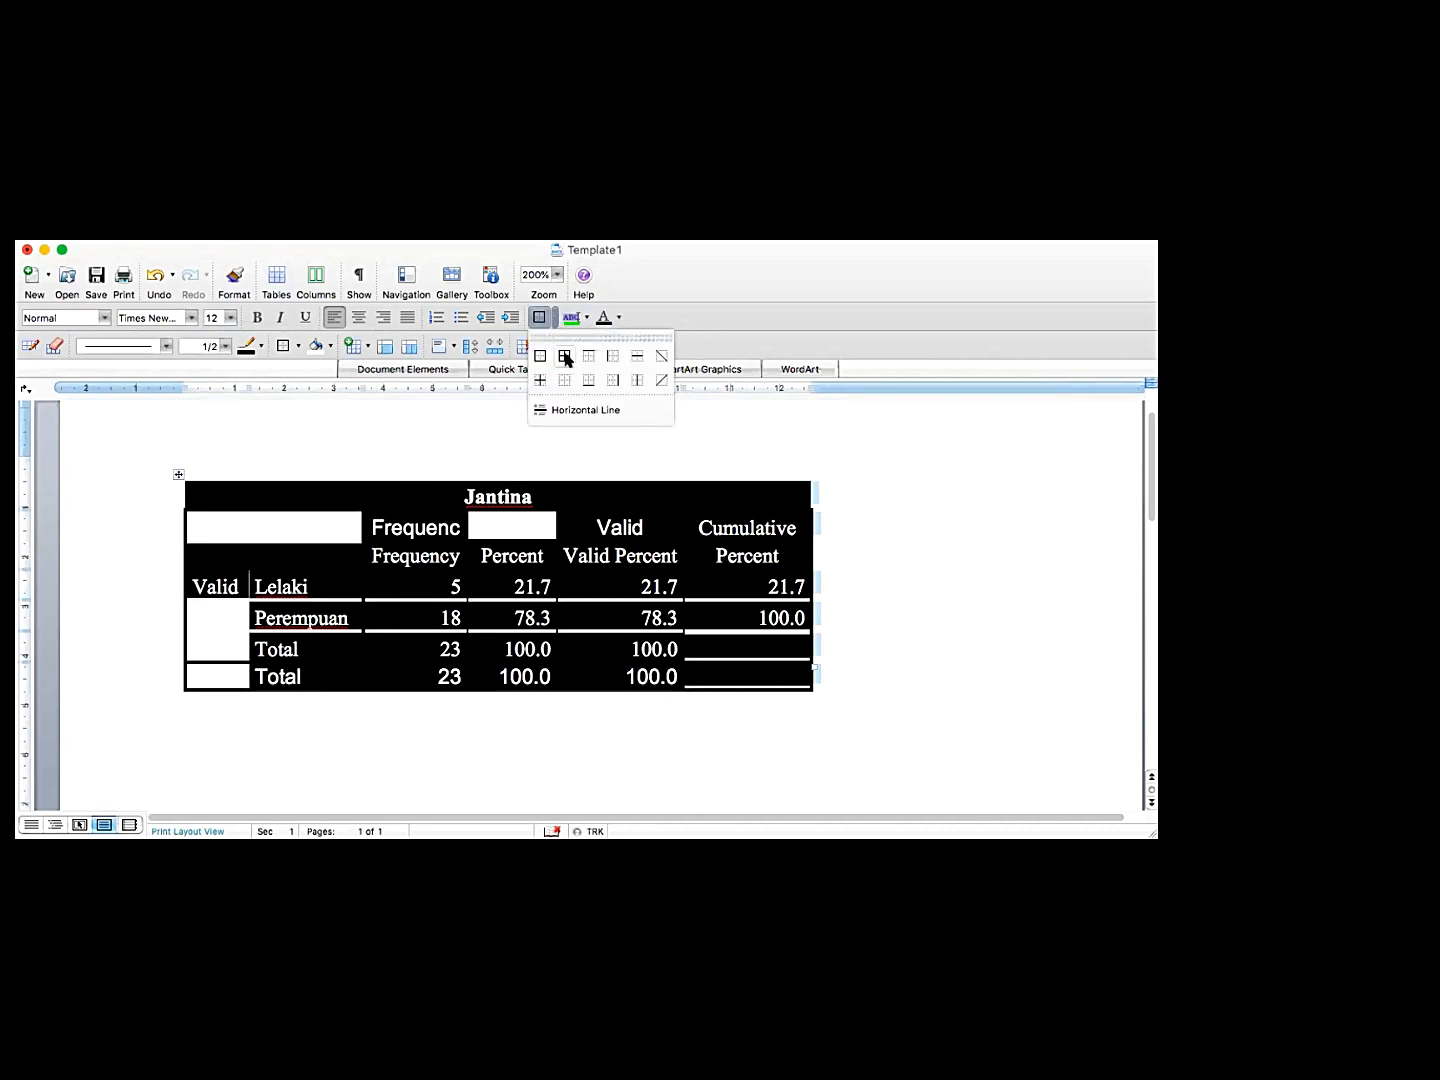
left_click(566, 360)
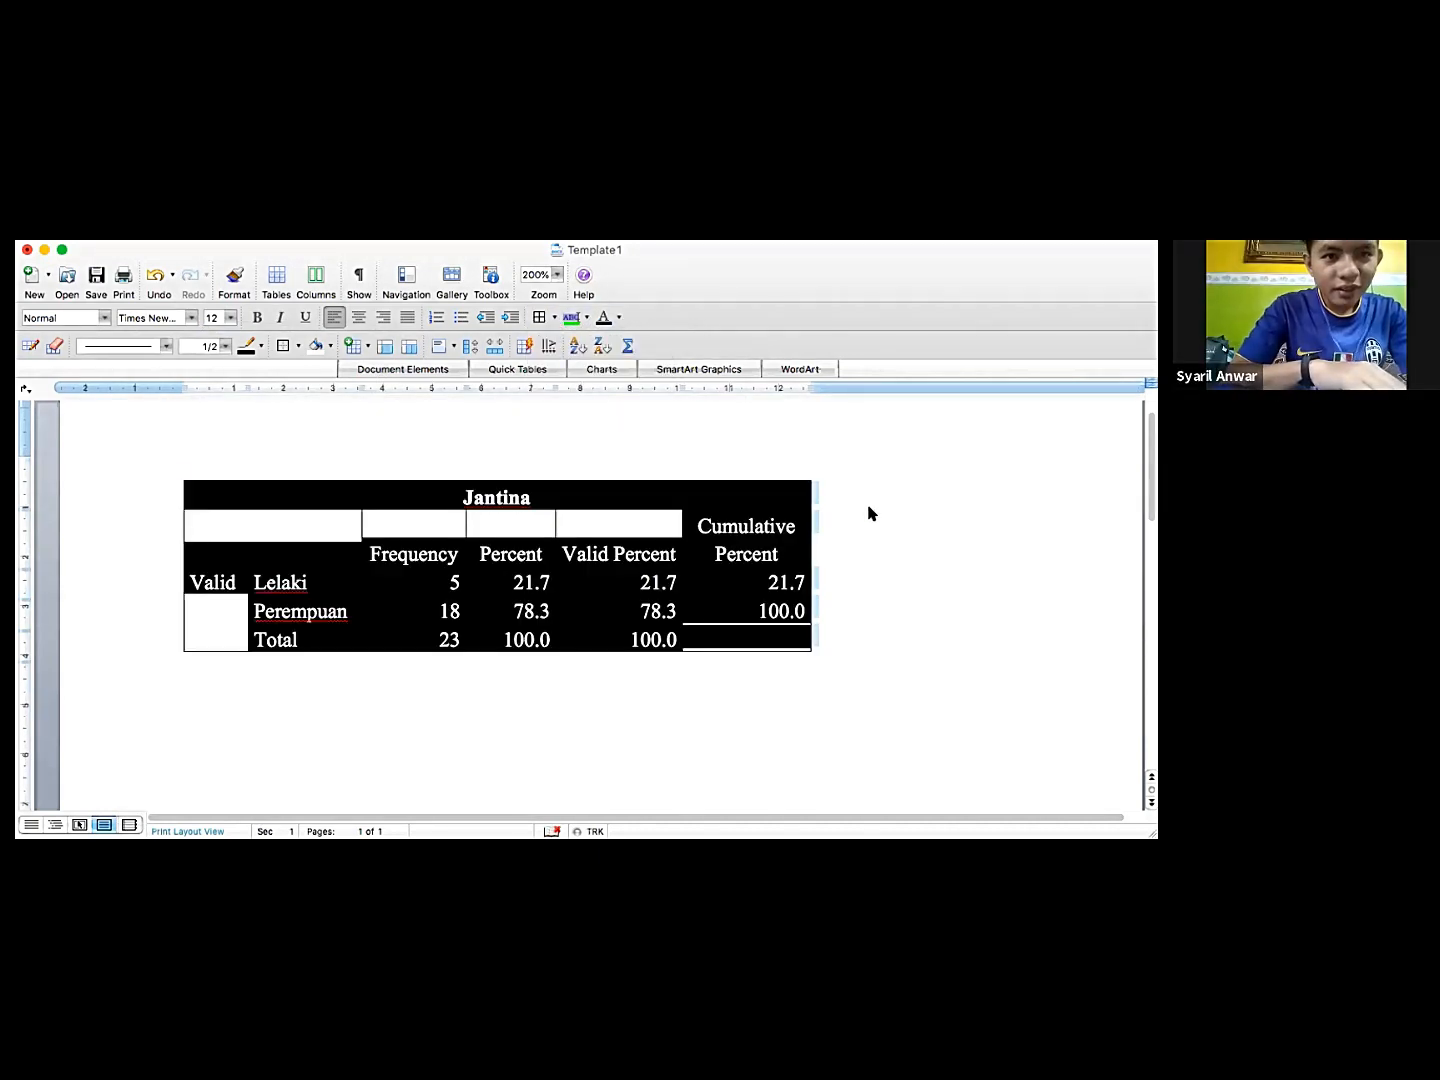
left_click(920, 513)
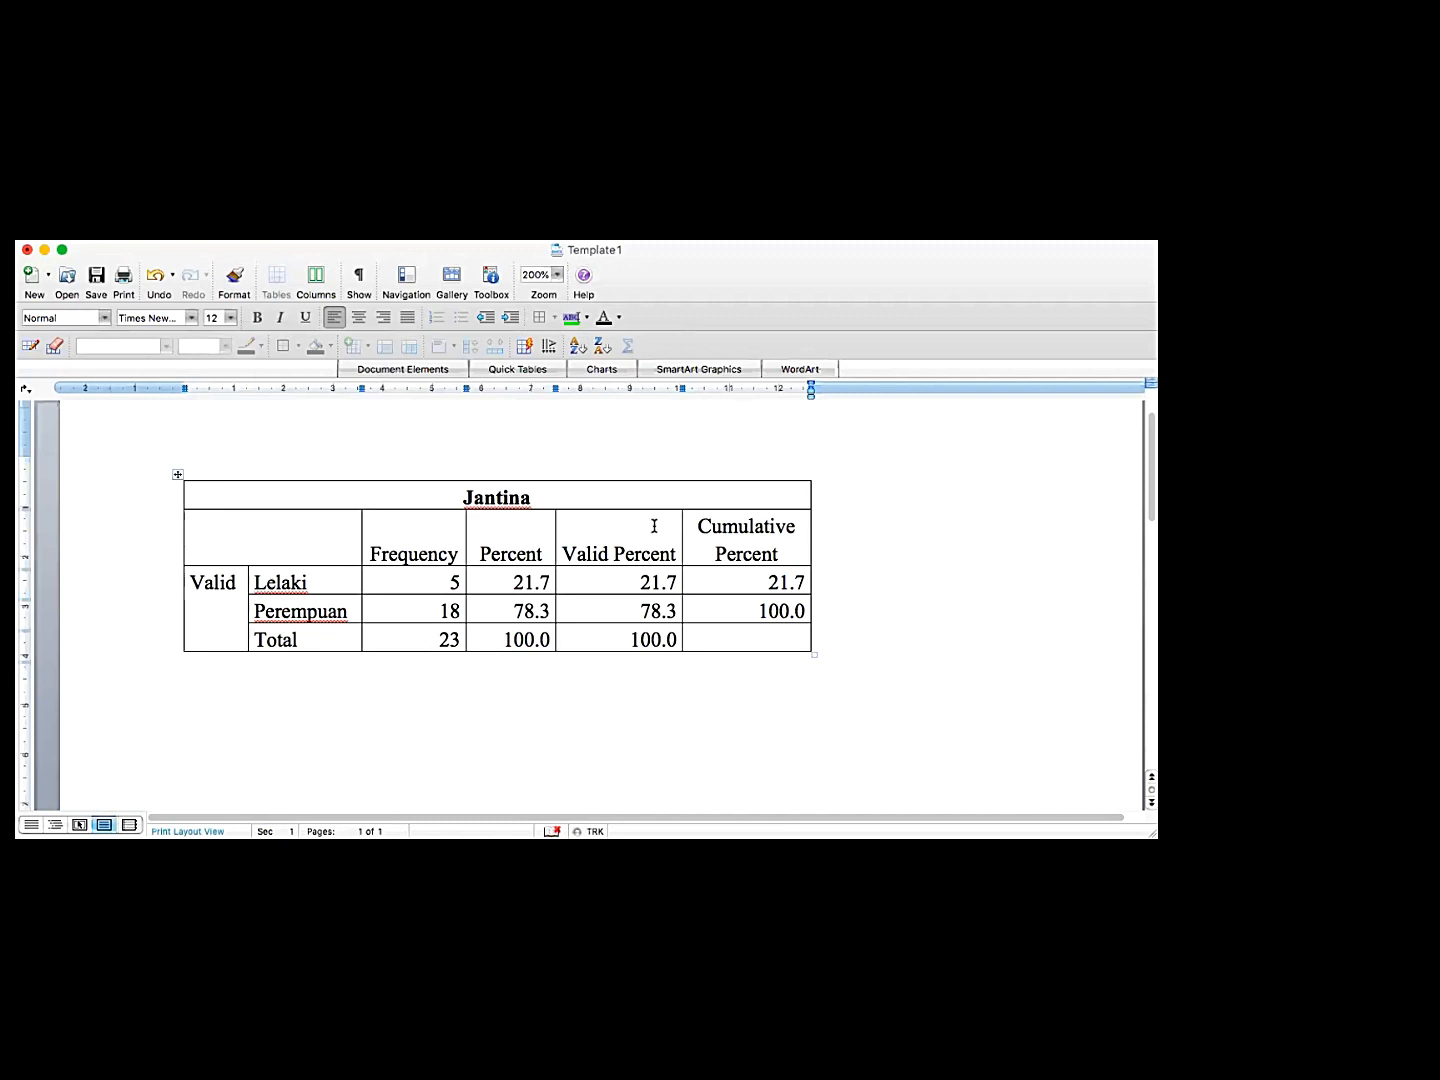
Delete the entire Valid Percent and Cumulative Percent columns from the Jantina table
left_click_drag(645, 524, 754, 640)
key("BackSpace")
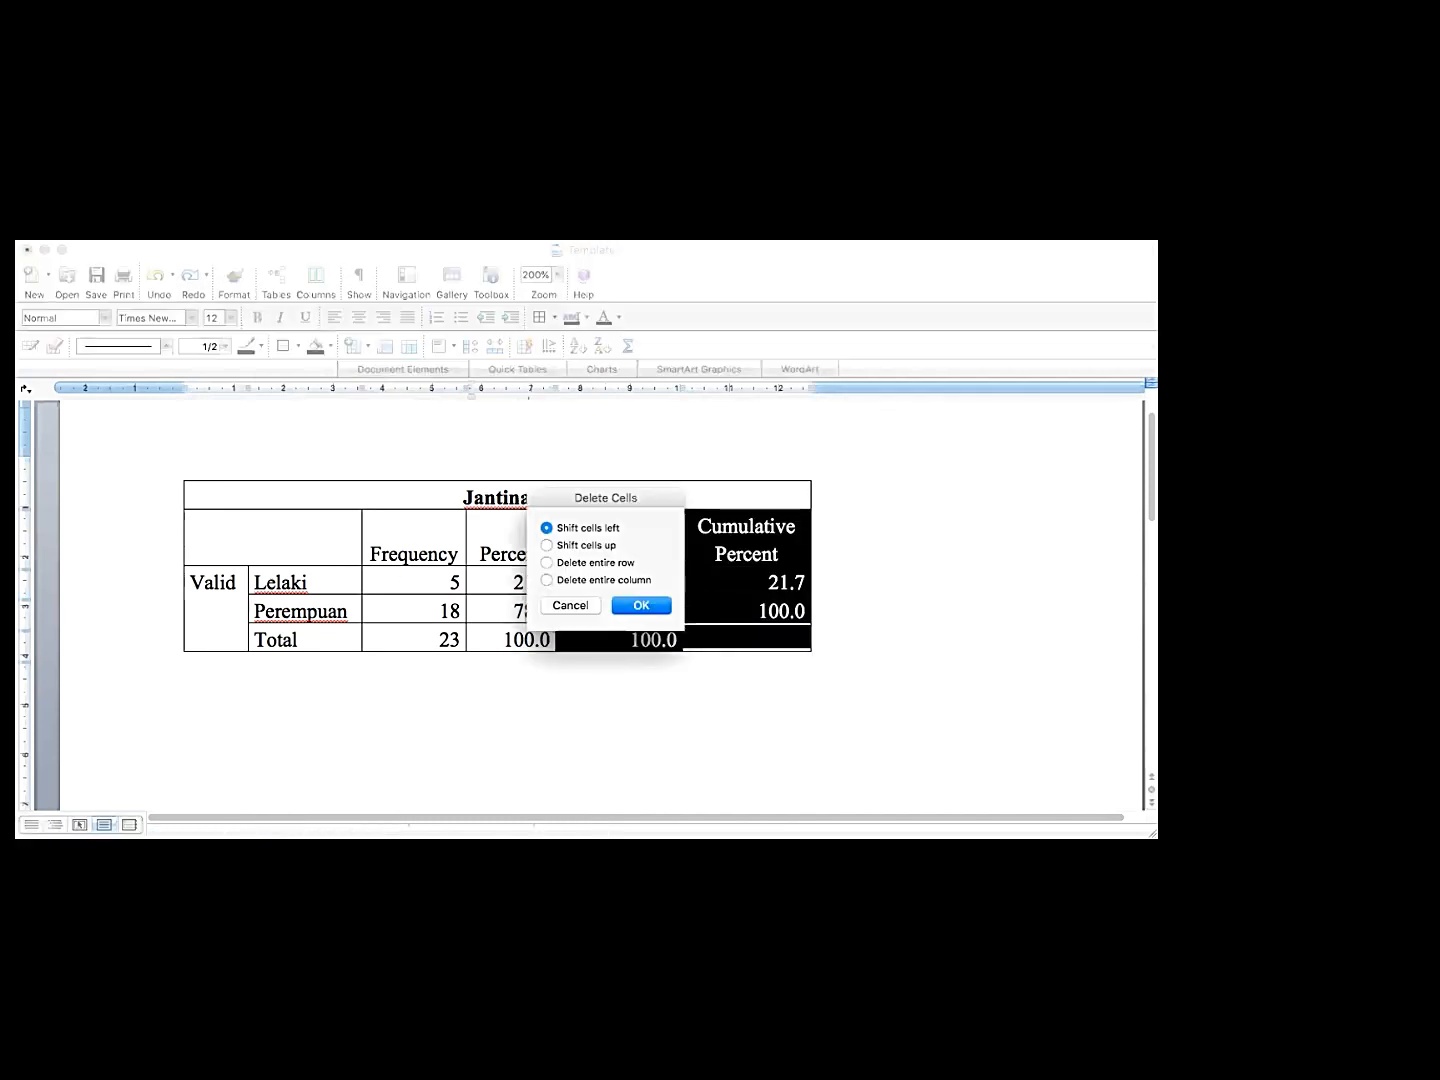
left_click(628, 581)
left_click(641, 605)
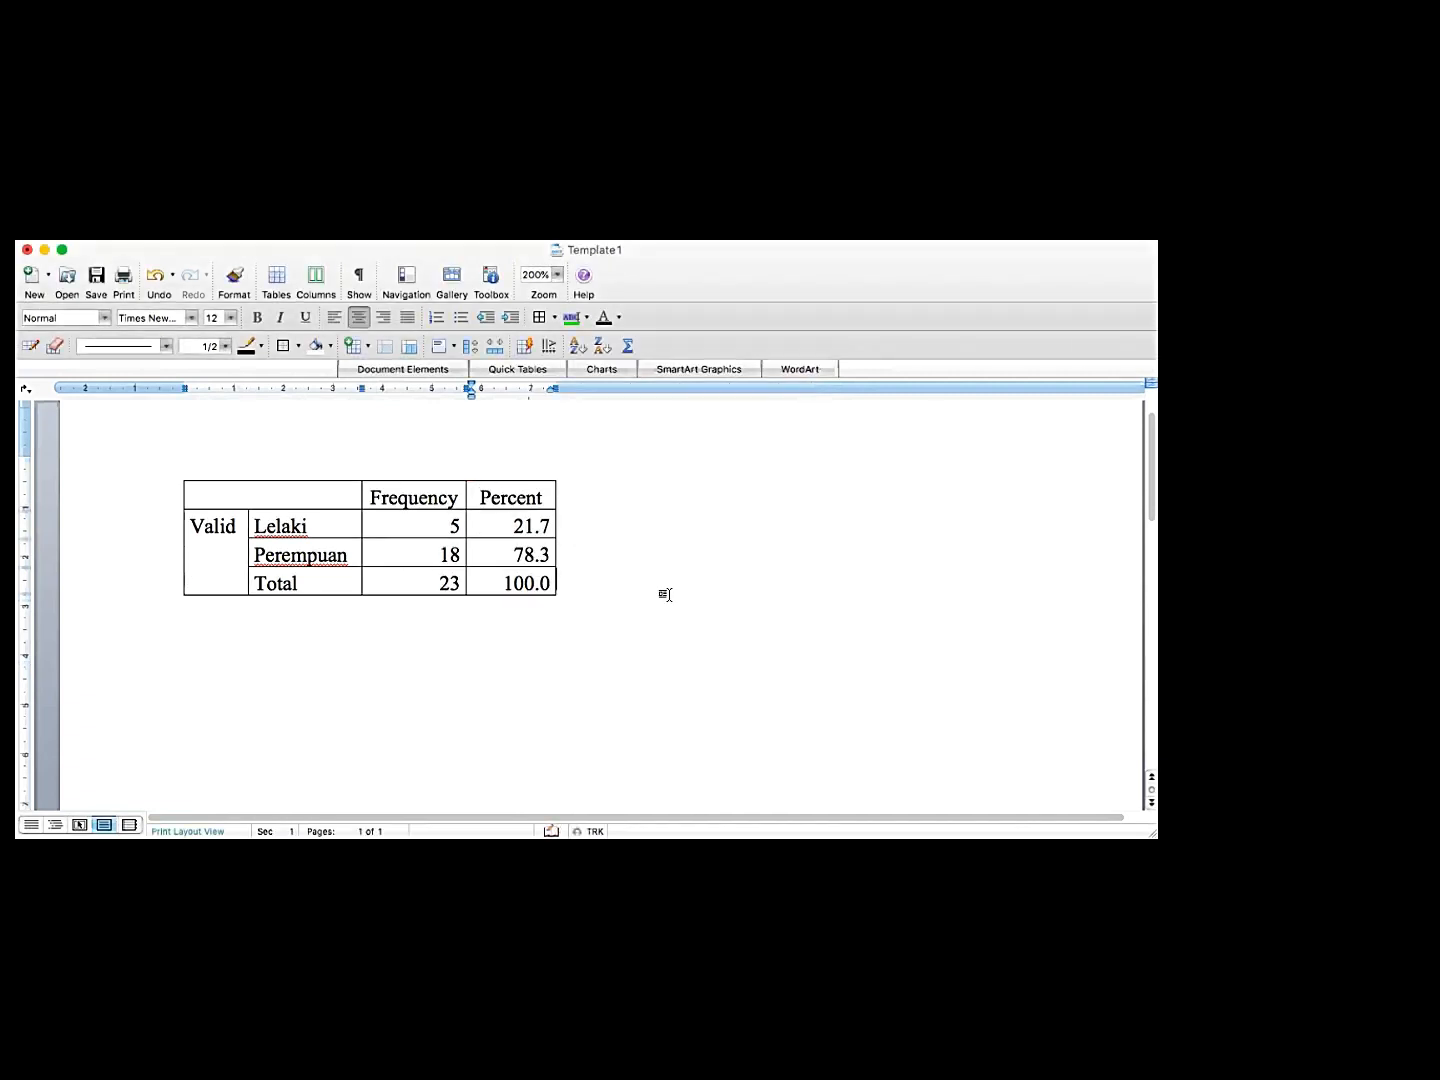
Delete the entire heading row containing Frequency and Percent from the Jantina table
left_click(260, 525)
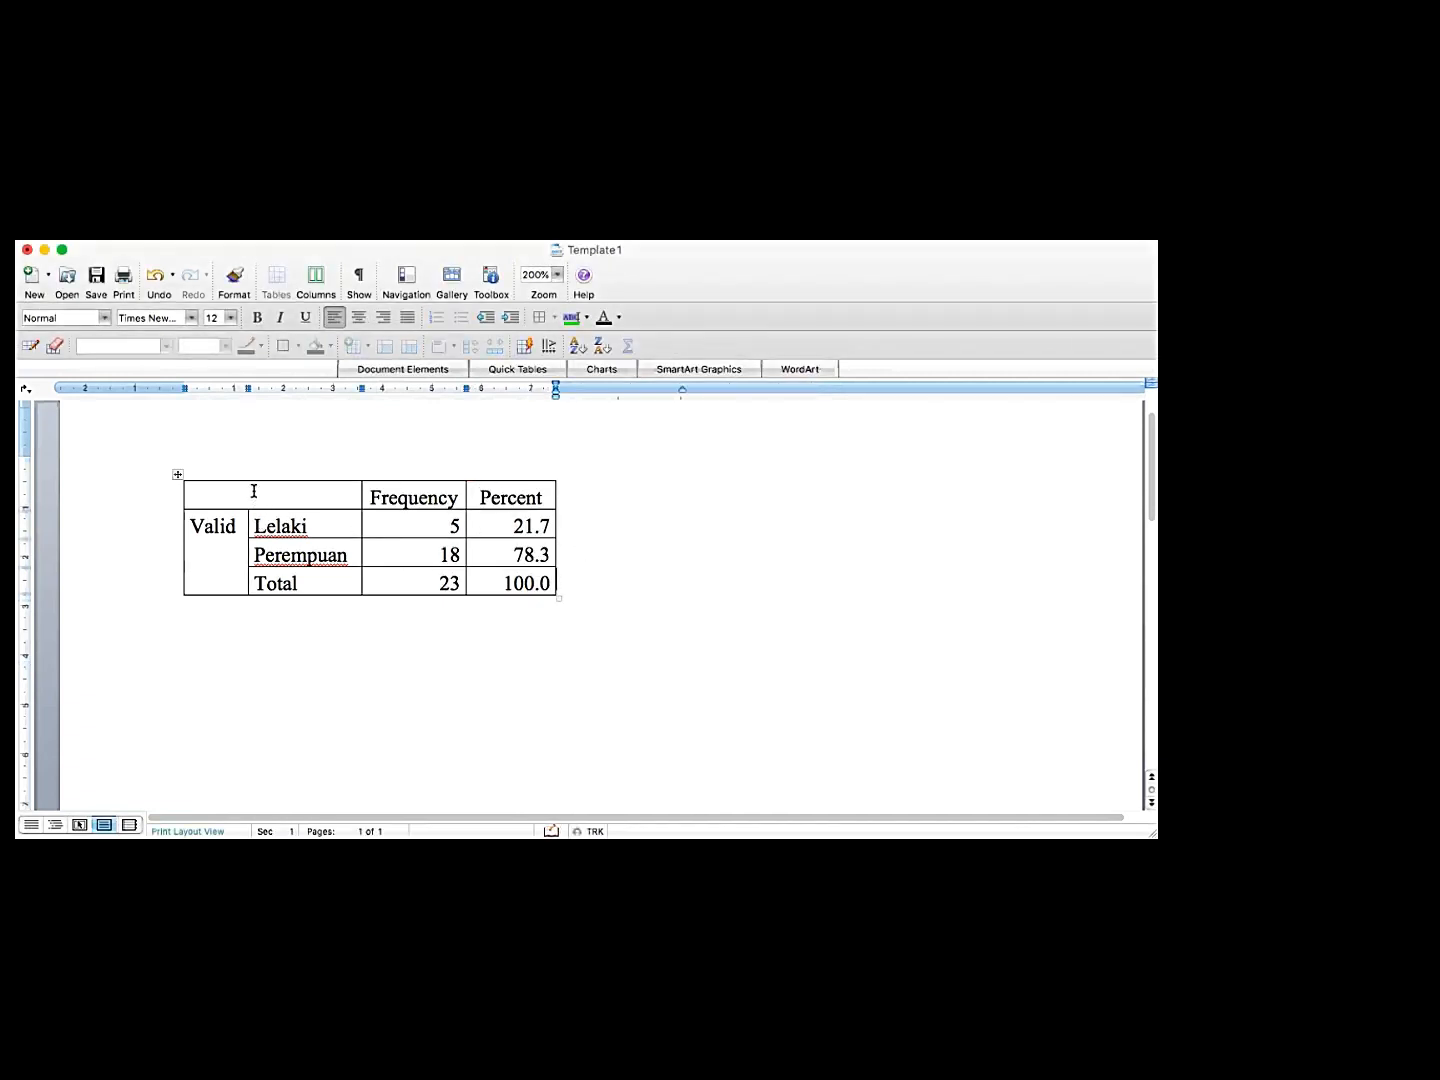
left_click_drag(254, 491, 536, 508)
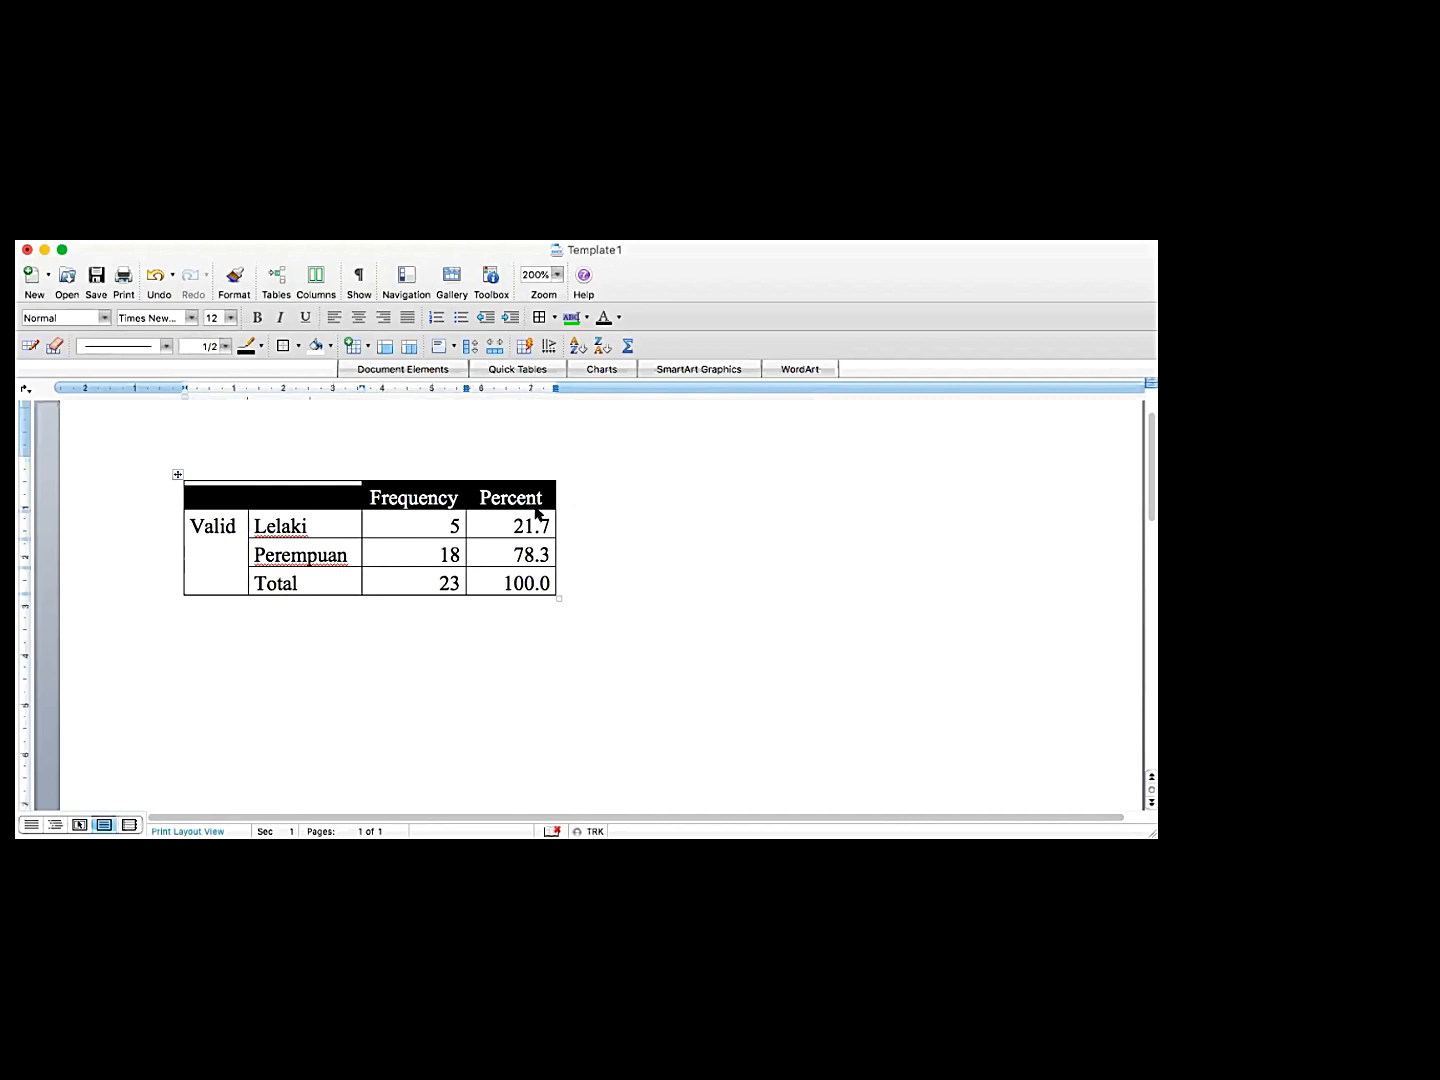
key("BackSpace")
left_click(596, 563)
left_click(640, 605)
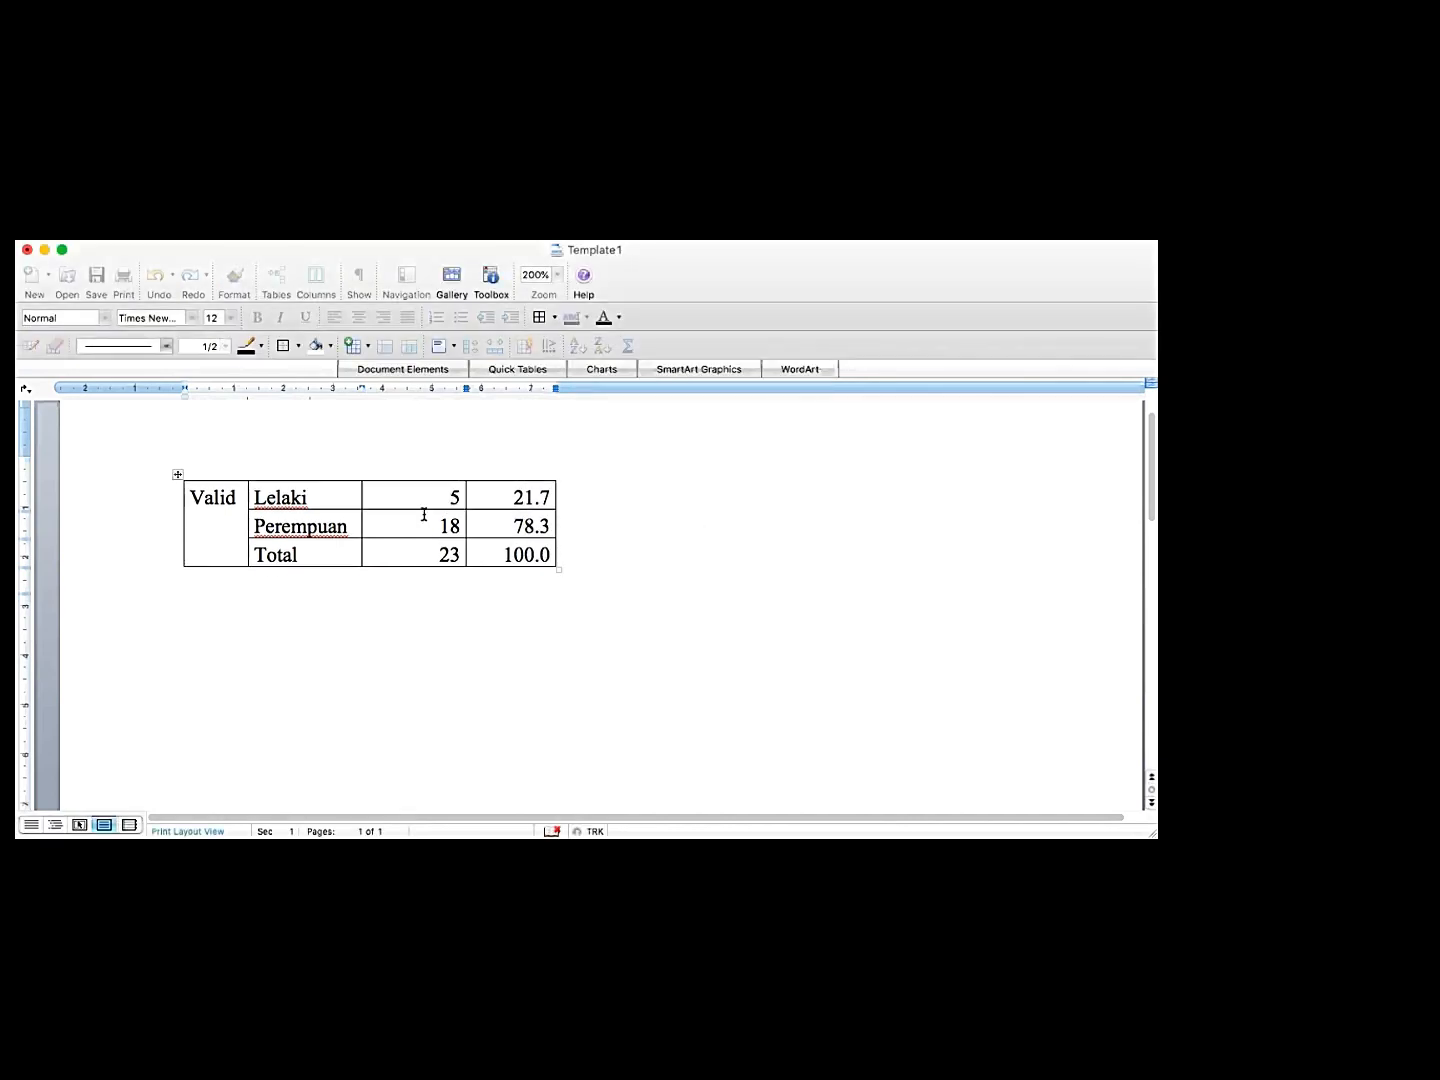
Insert an empty row above the Lelaki row of the table
left_click(415, 497)
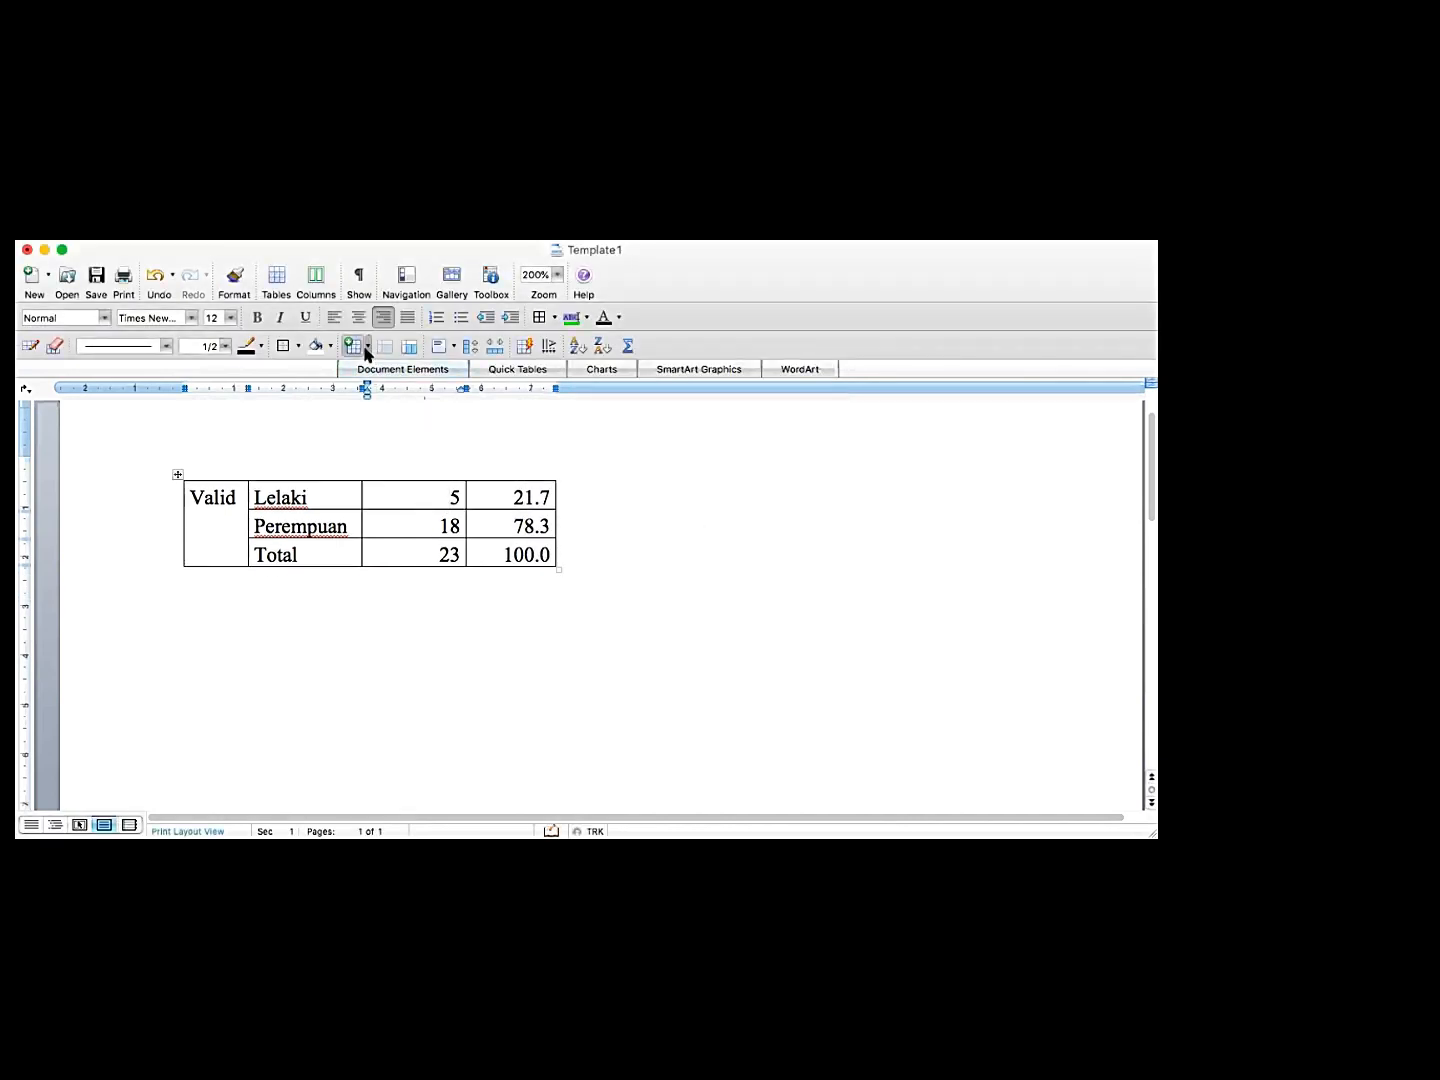
left_click(366, 354)
left_click(385, 463)
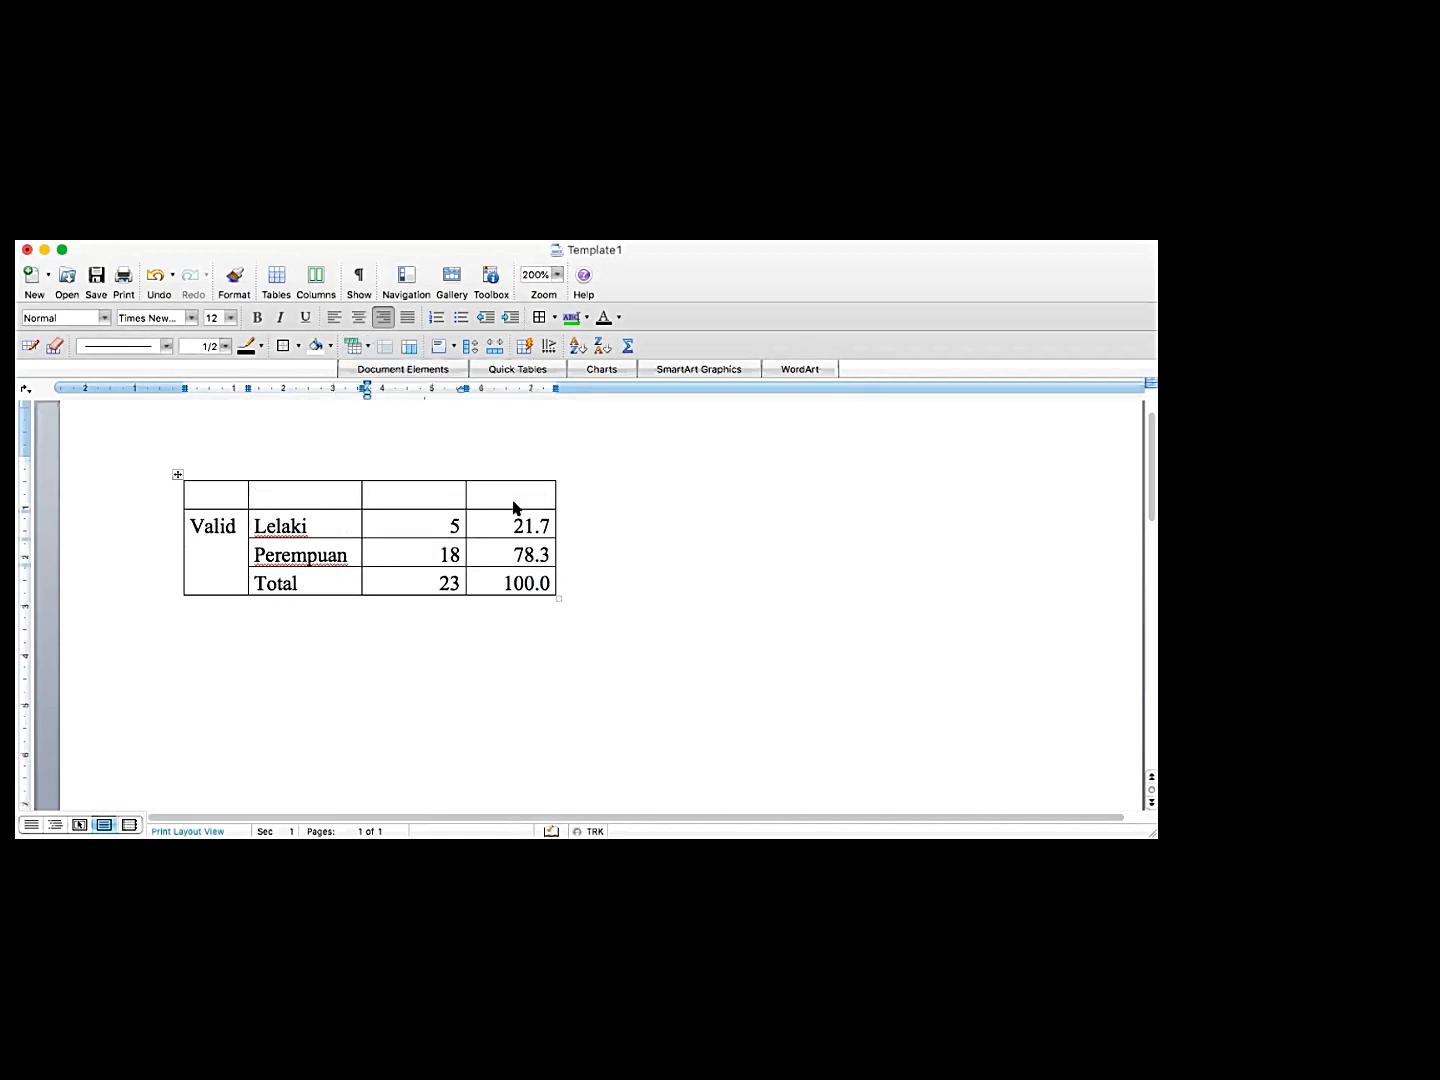
Delete the entire first column containing the Valid label from the table
left_click_drag(196, 489, 199, 541)
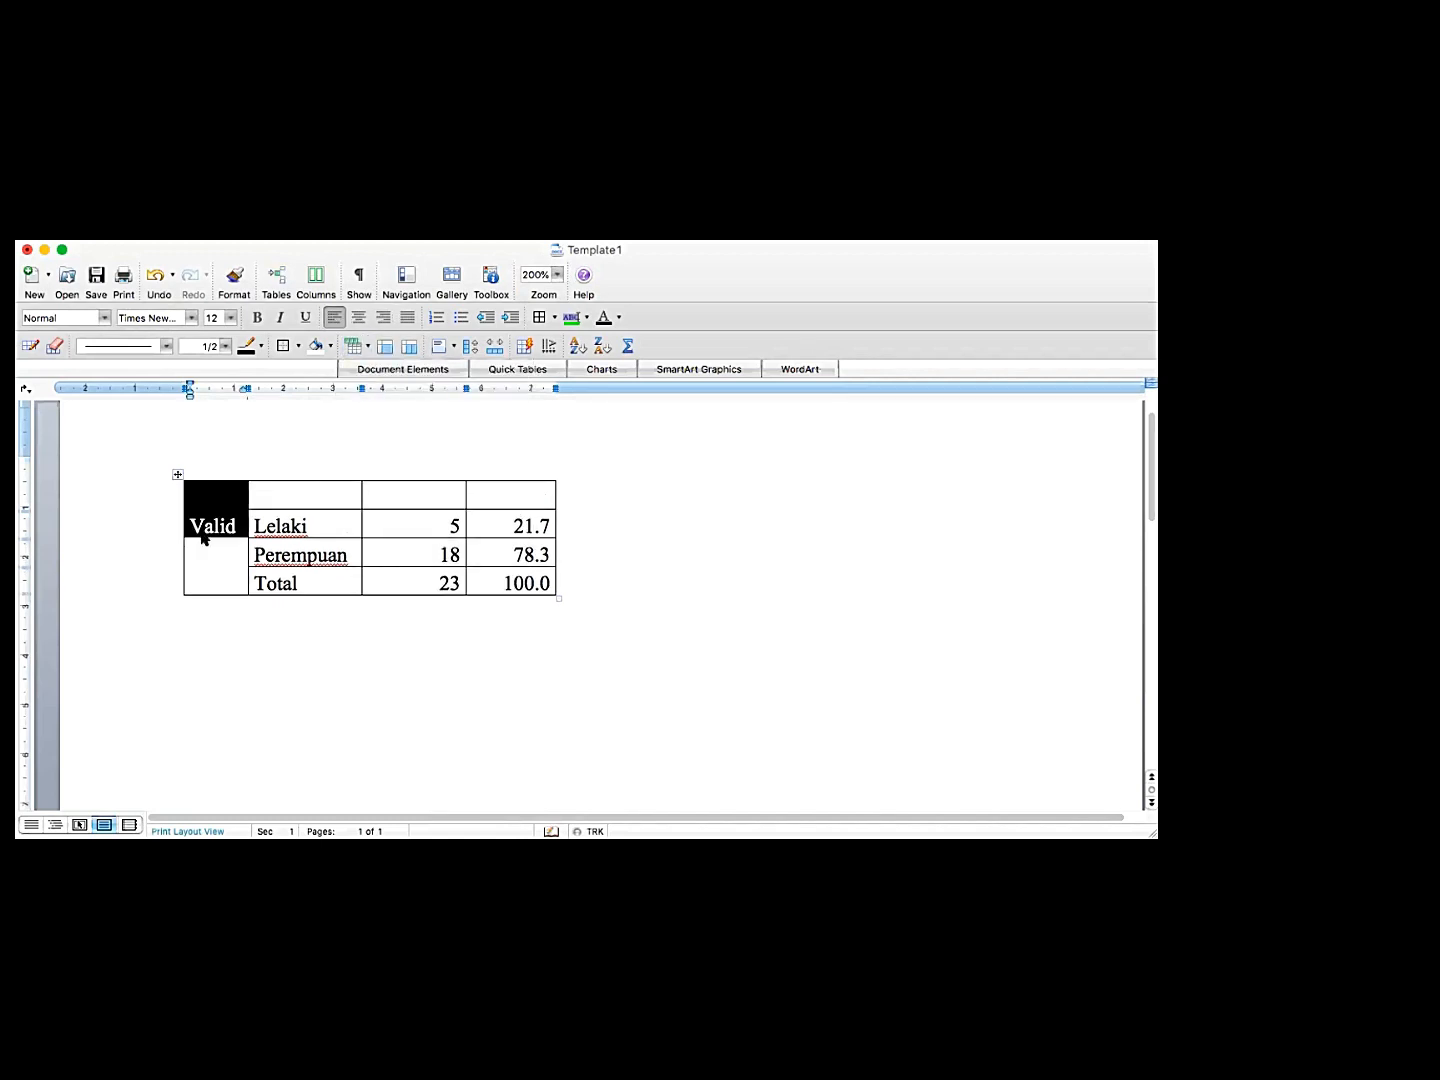
key("BackSpace")
left_click(611, 581)
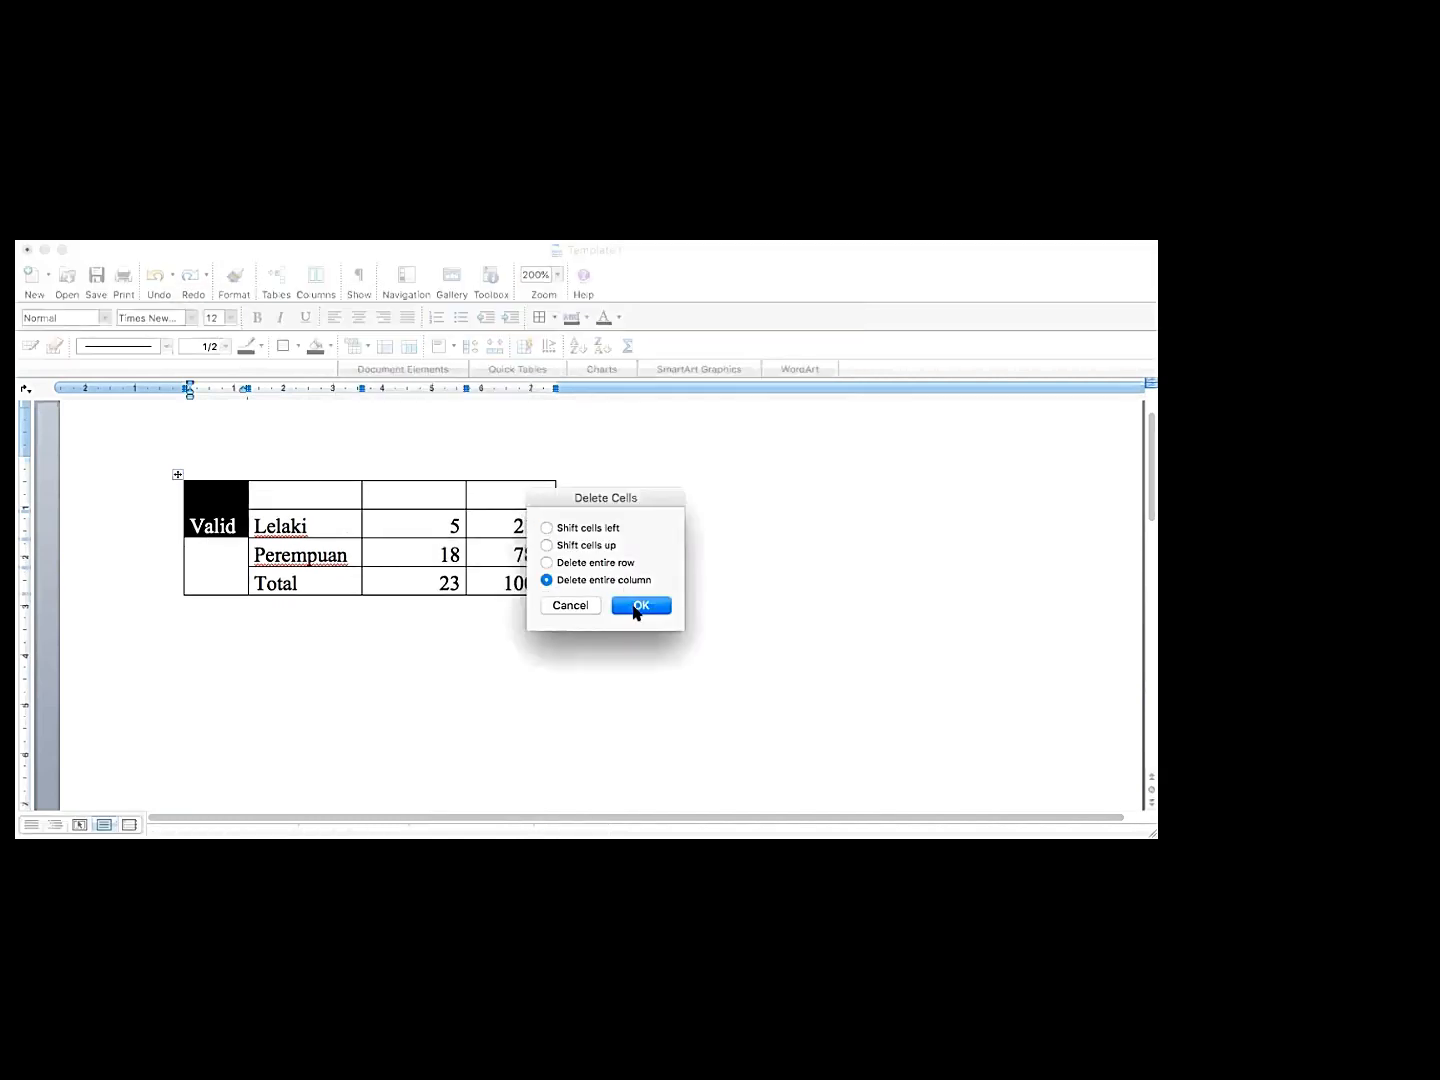
left_click(638, 606)
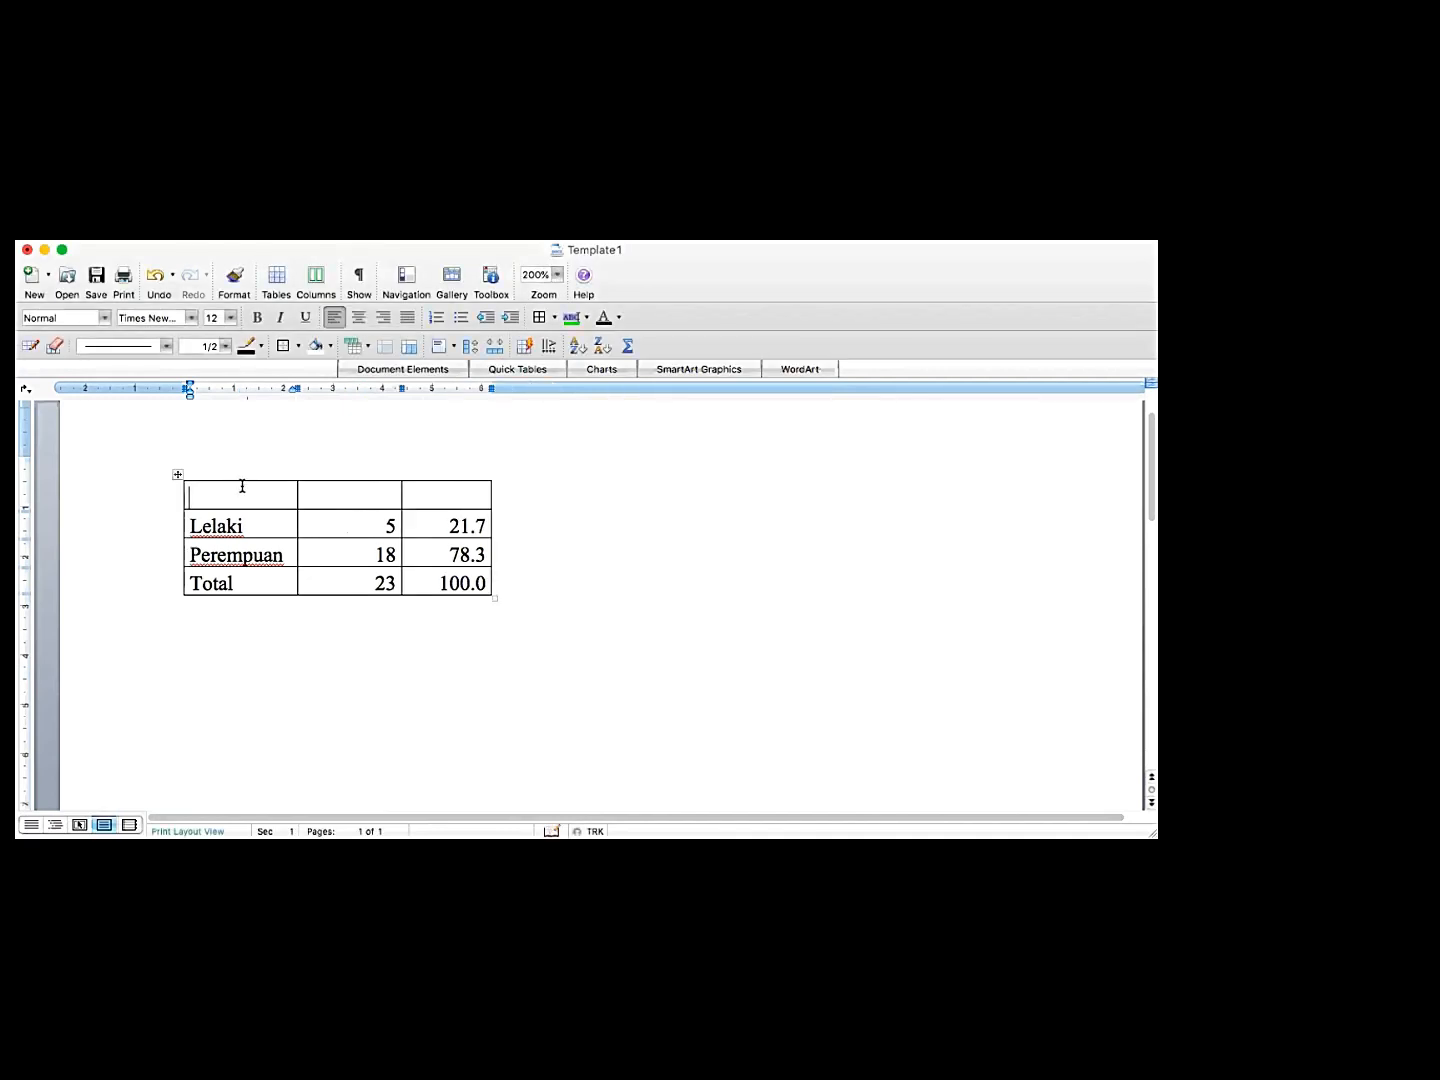
Fill the empty first row with the headings Jantina, n and %
type("Jantina")
left_click(451, 492)
type("%")
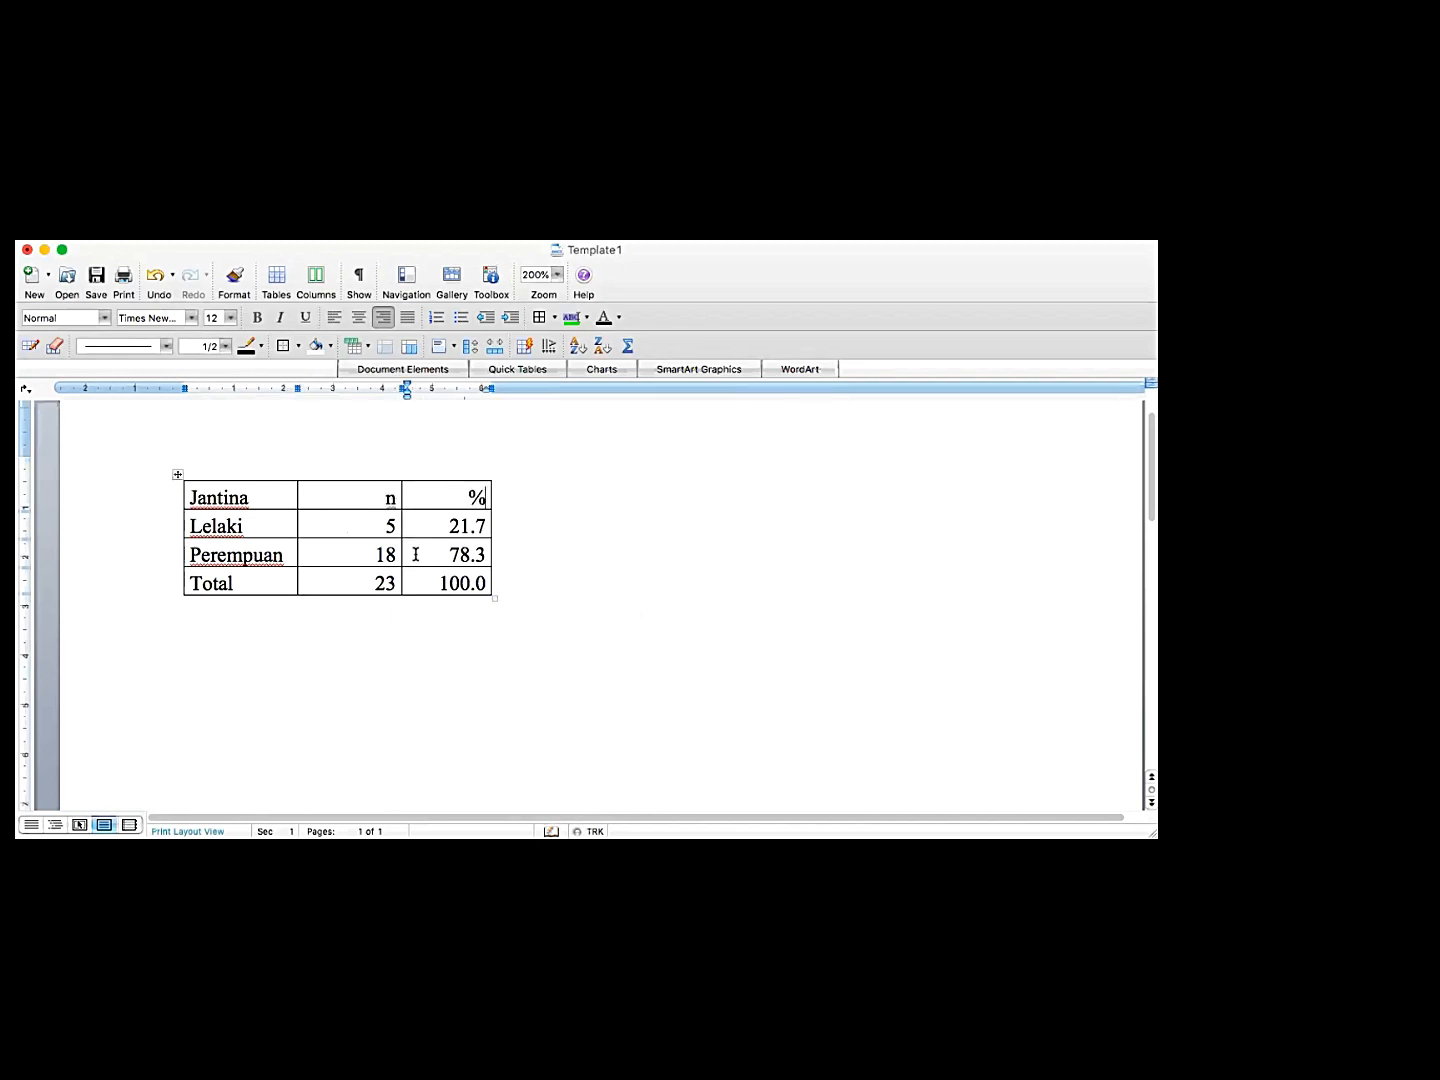
Widen the table by moving the right borders of the Jantina, n and % columns outward
left_click_drag(489, 553, 763, 541)
left_click_drag(401, 530, 641, 532)
left_click_drag(295, 527, 530, 534)
left_click(357, 642)
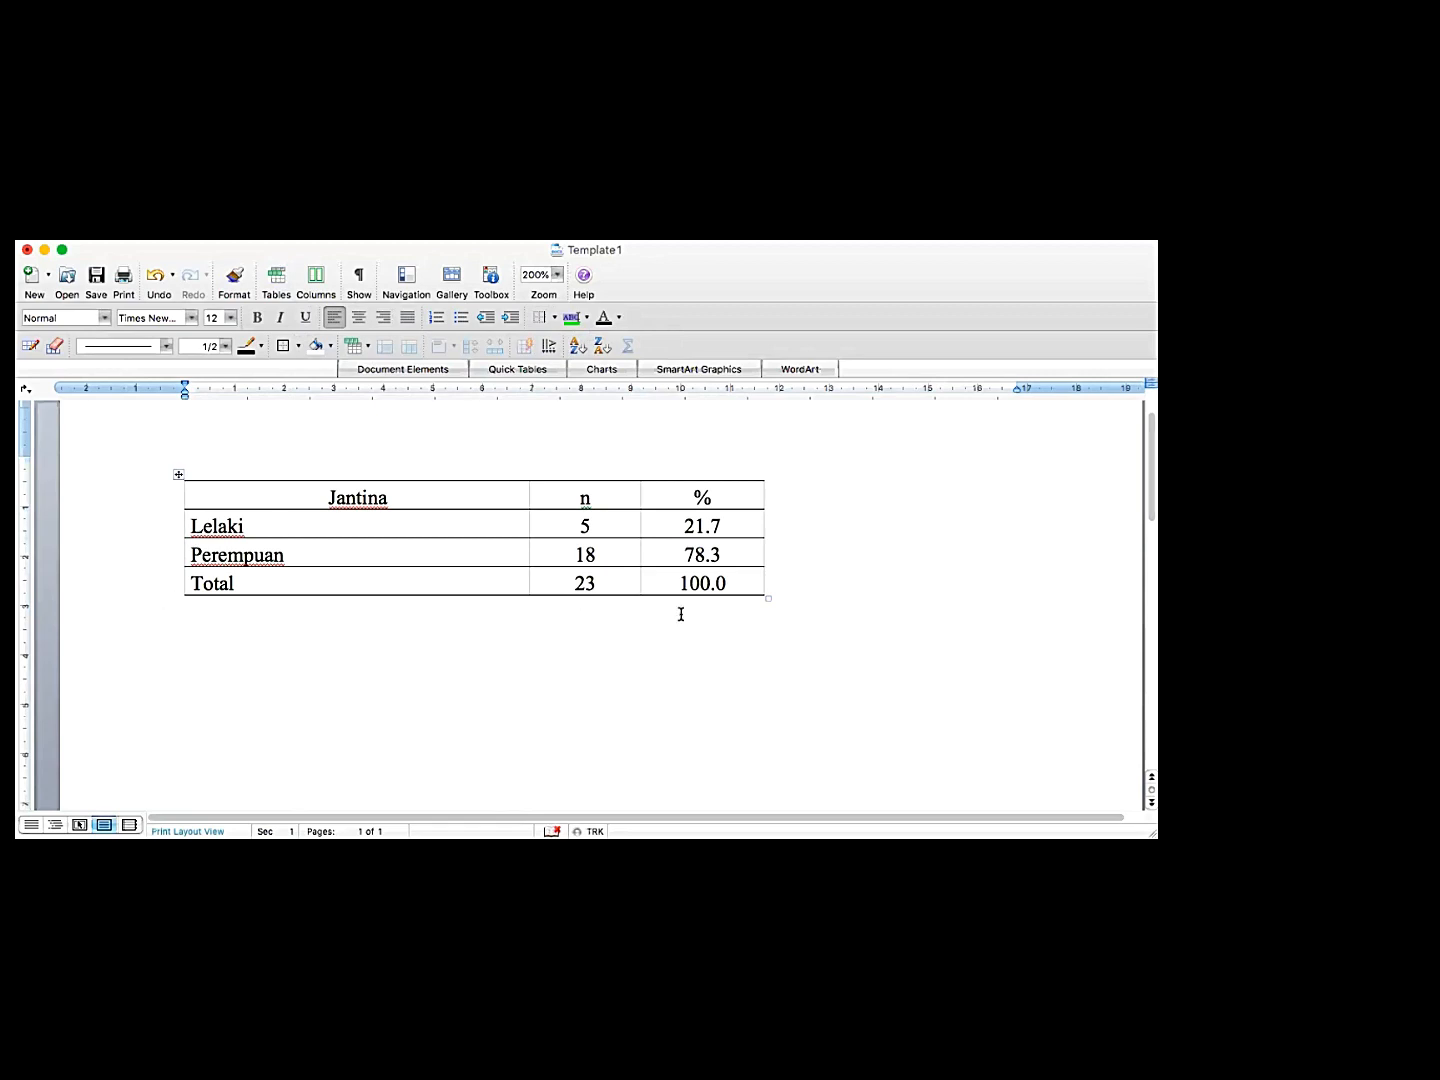
left_click(635, 618)
scroll(292, 633, "down", 2)
scroll(293, 634, "up", 1)
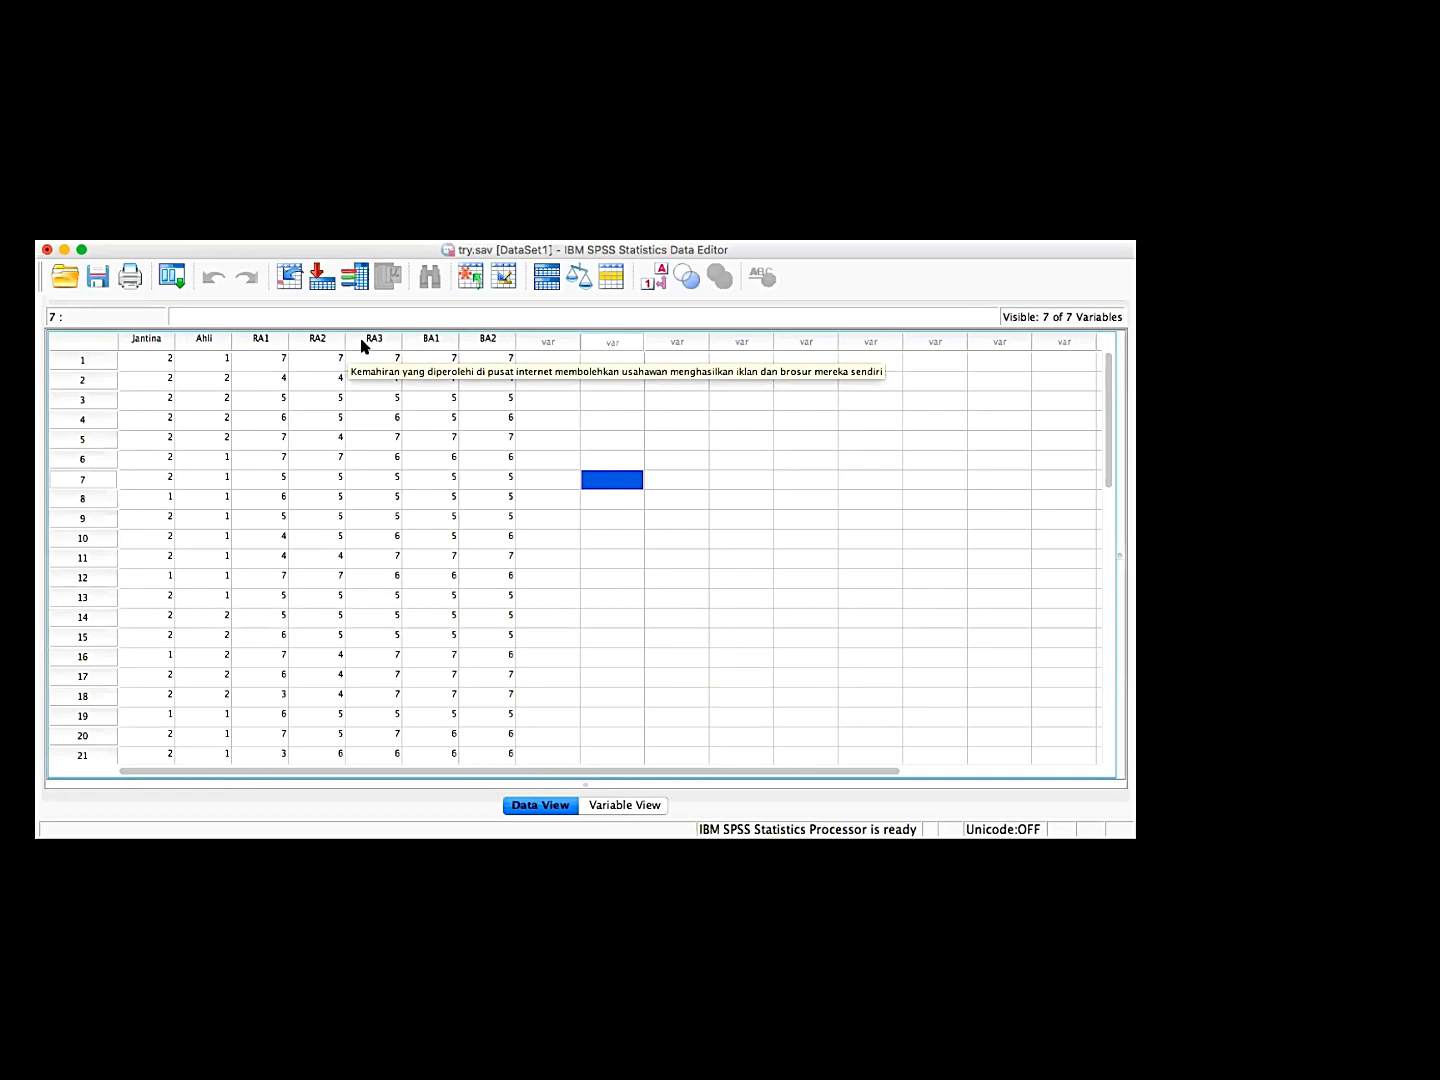
Open the Frequencies analysis in SPSS for try.sav and list the variables by name in alphabetical order
left_click(402, 231)
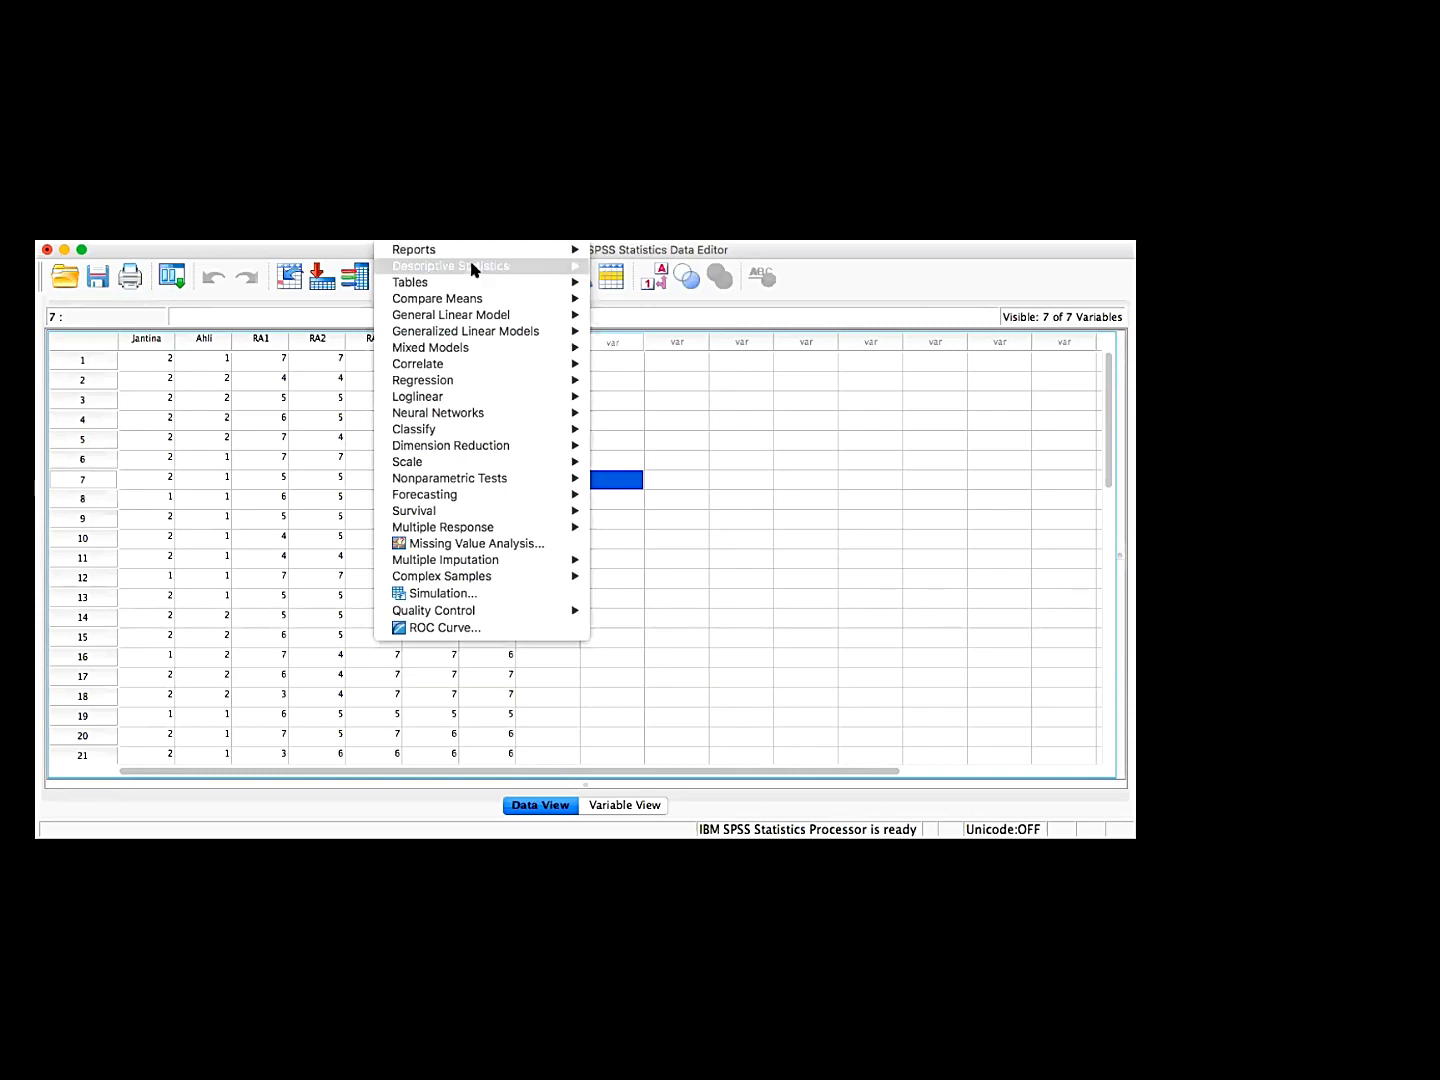
mouse_move(561, 272)
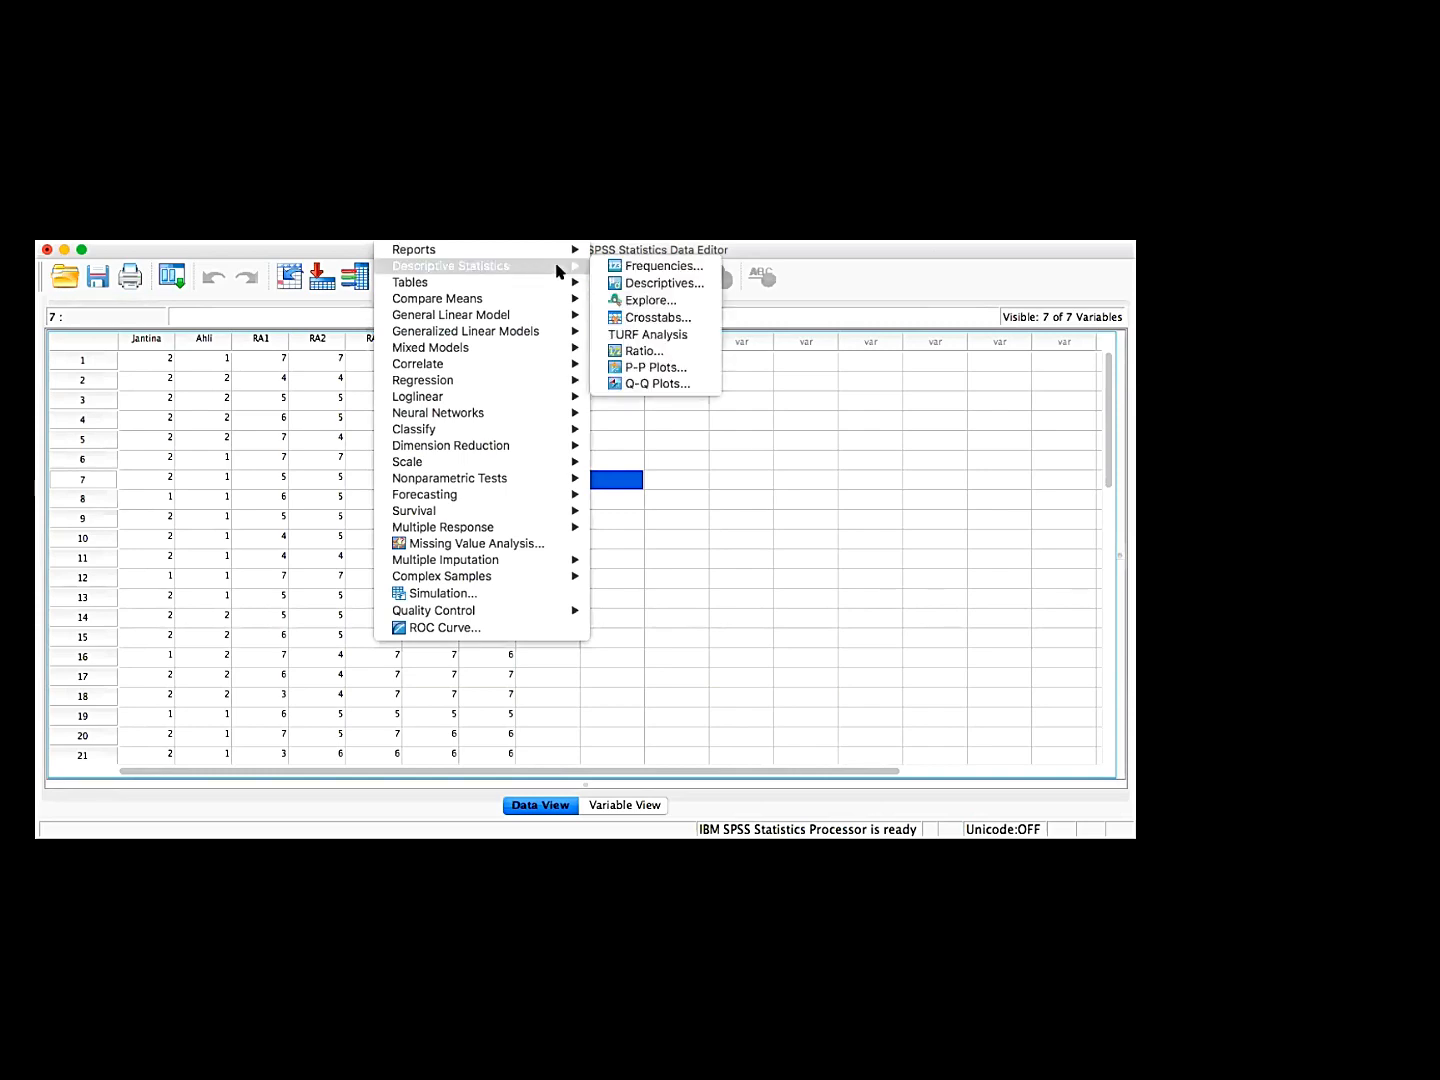
left_click(638, 267)
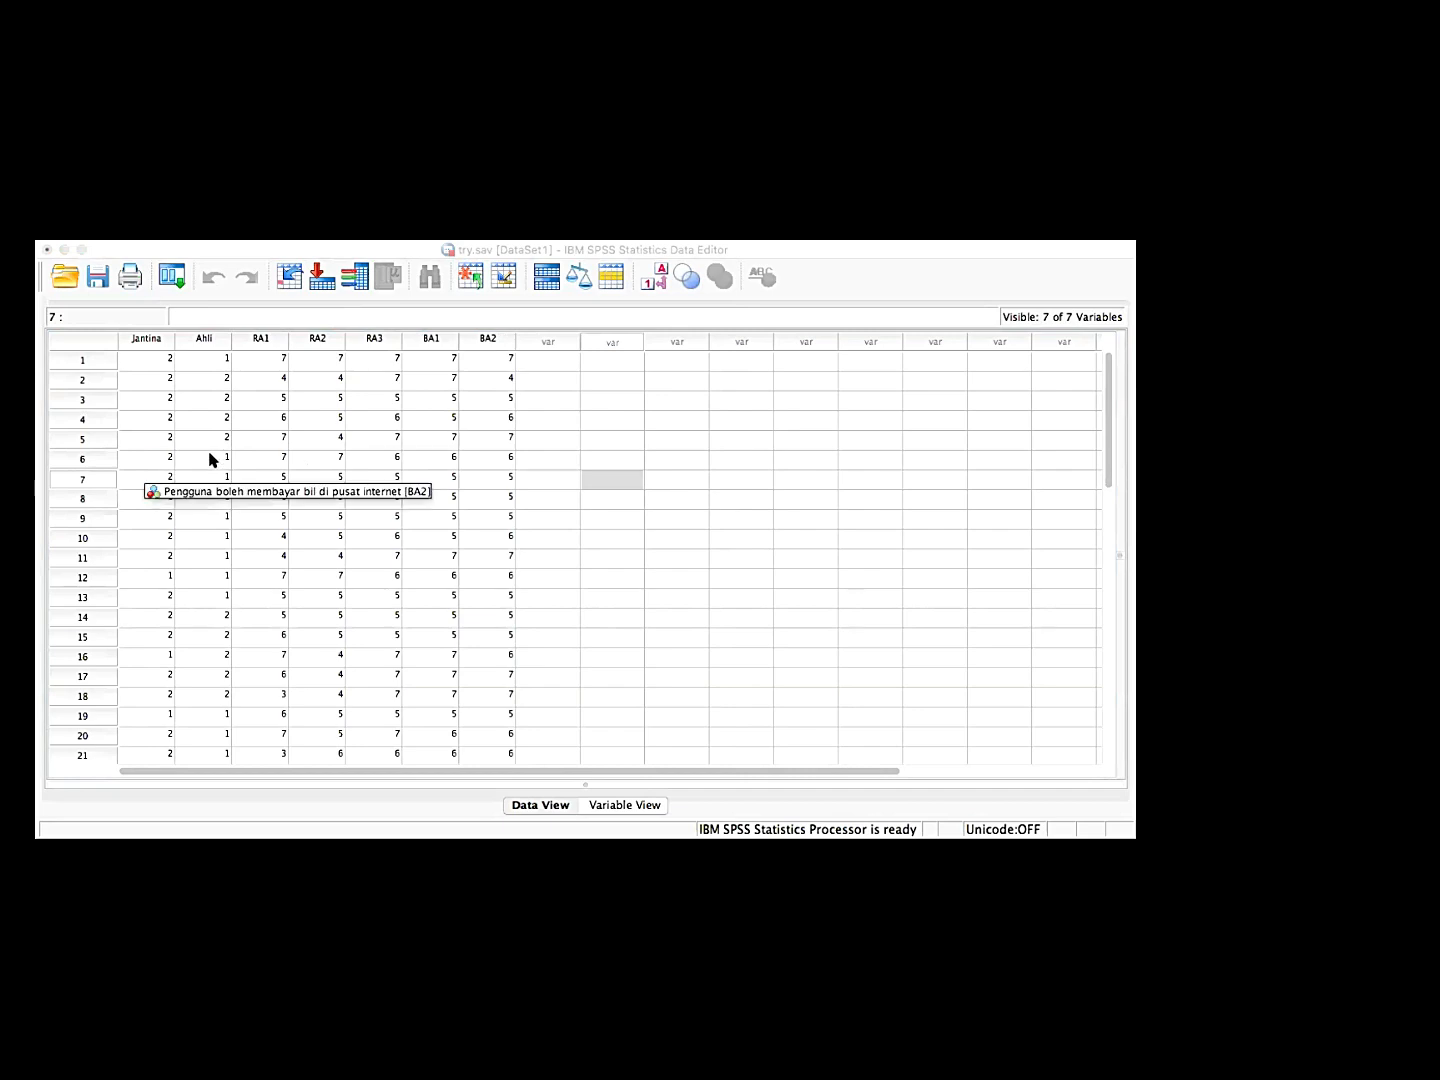
right_click(213, 507)
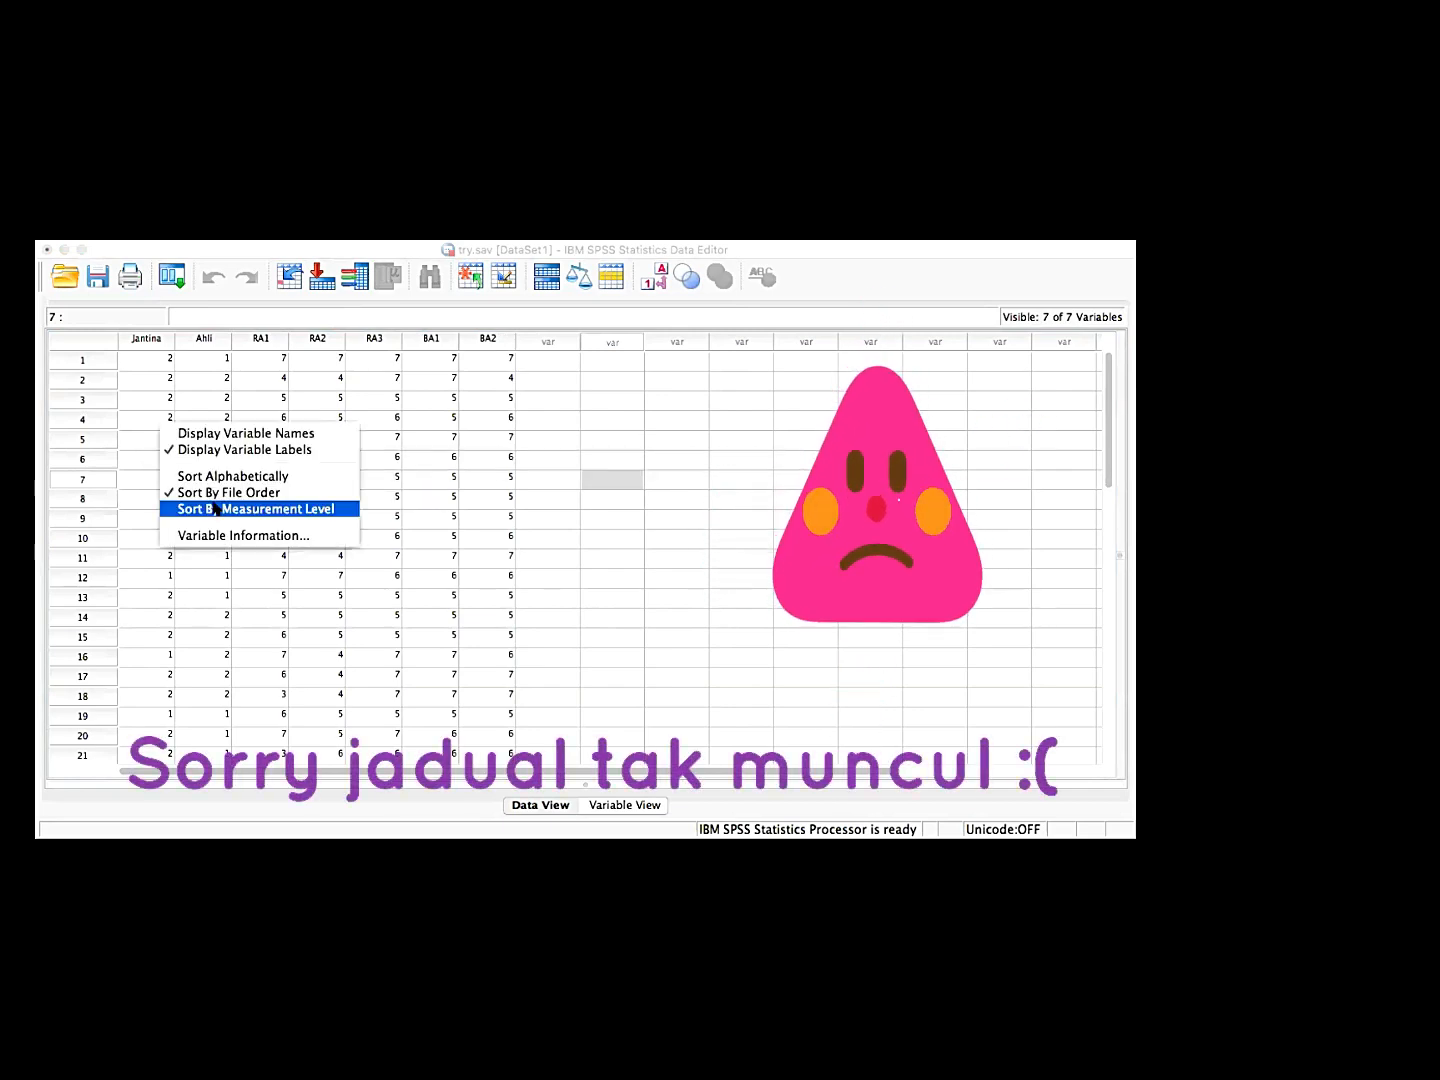
left_click(221, 440)
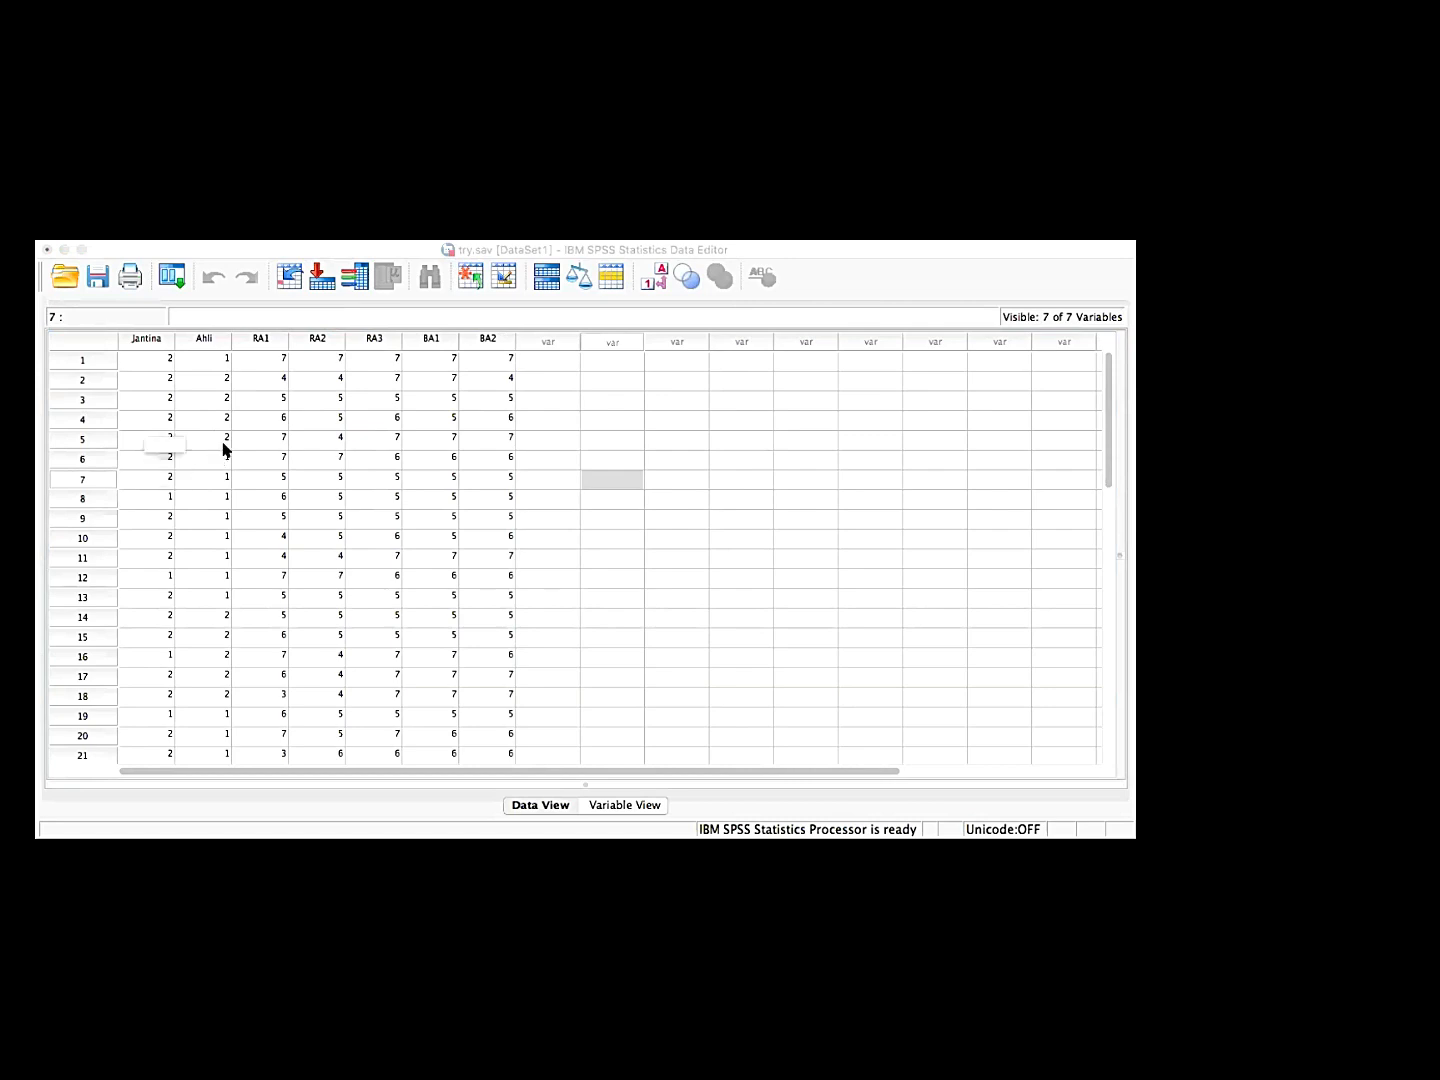
right_click(224, 472)
left_click(222, 470)
Switch the Frequencies variable list to variable labels and return it to variable names
right_click(221, 491)
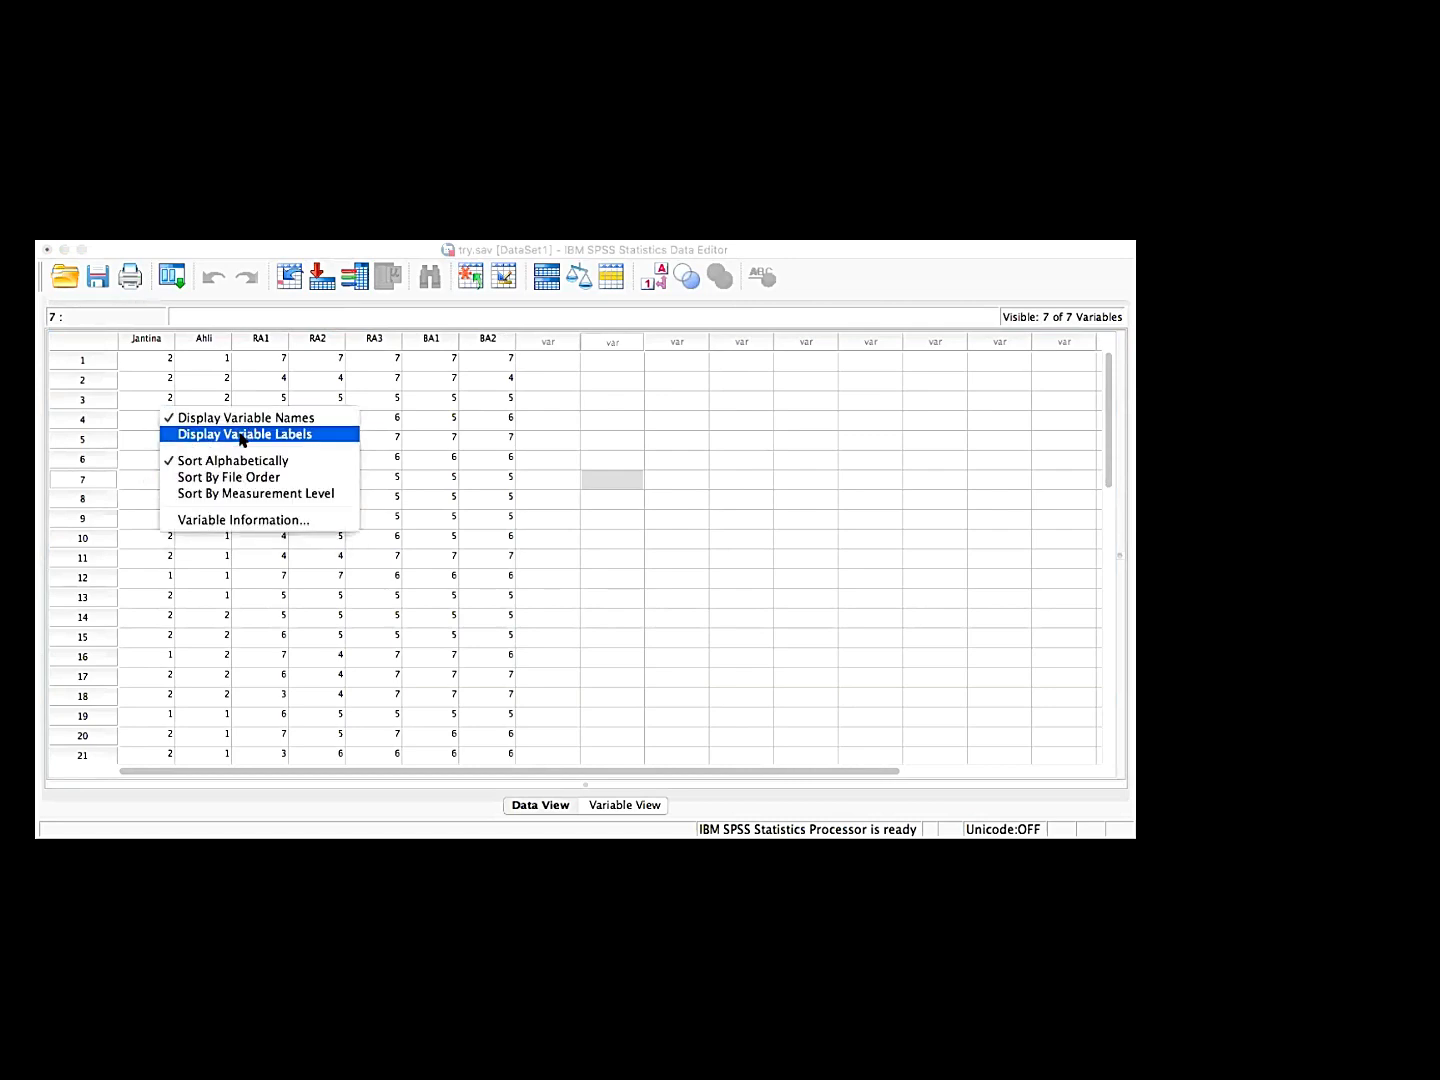
left_click(245, 434)
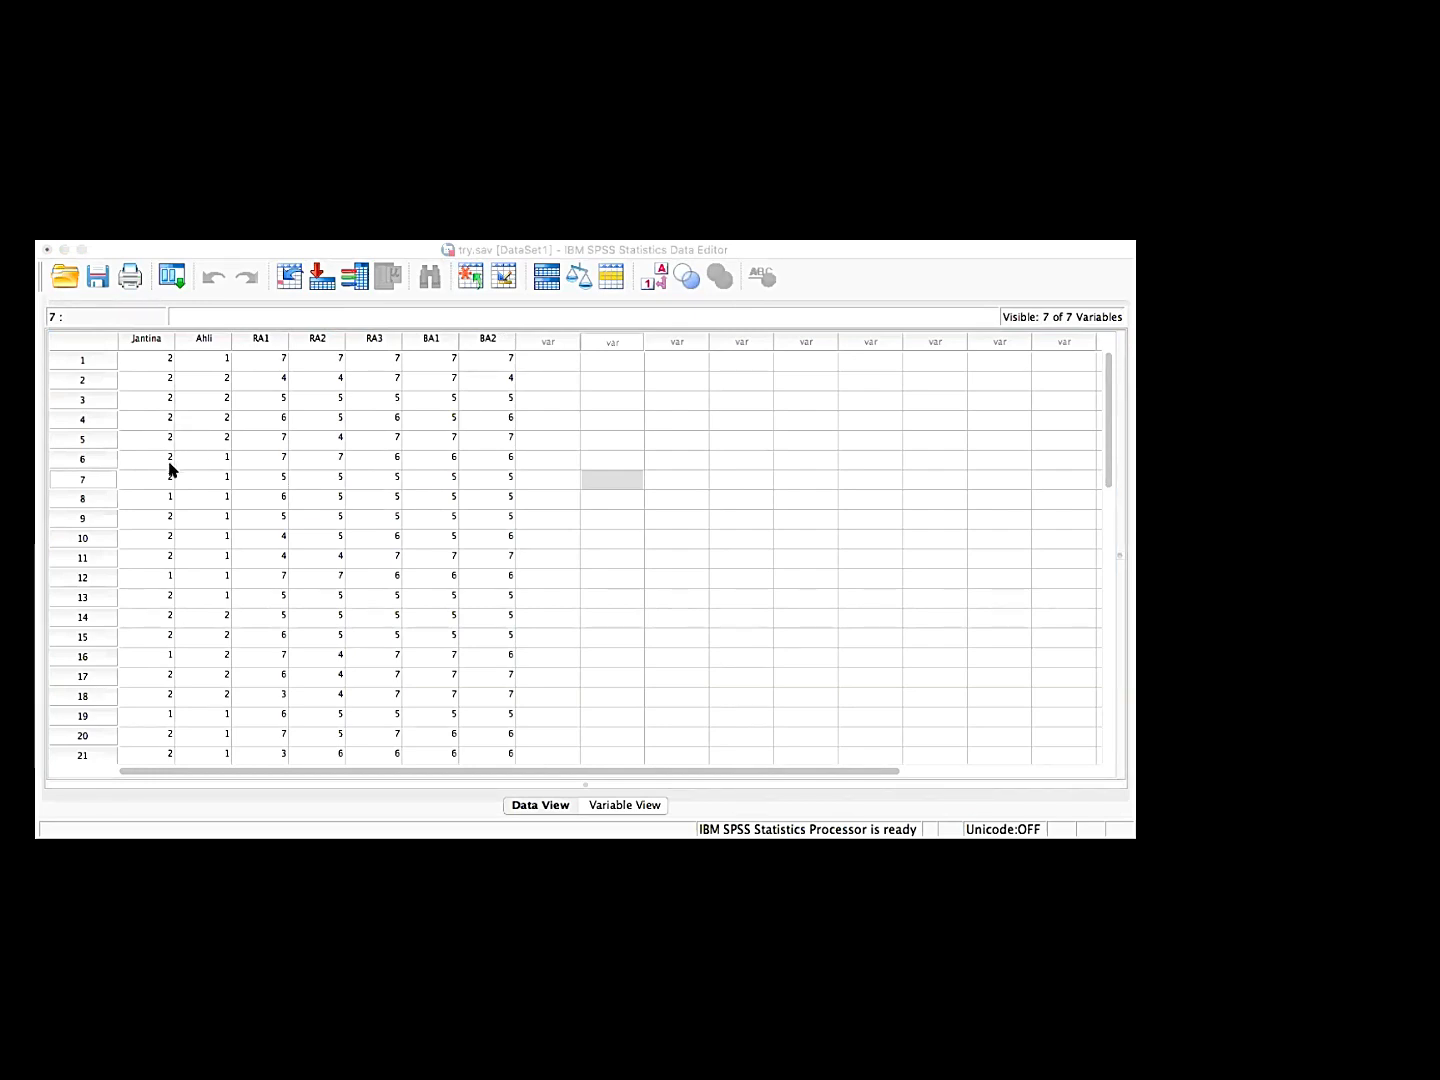
right_click(201, 508)
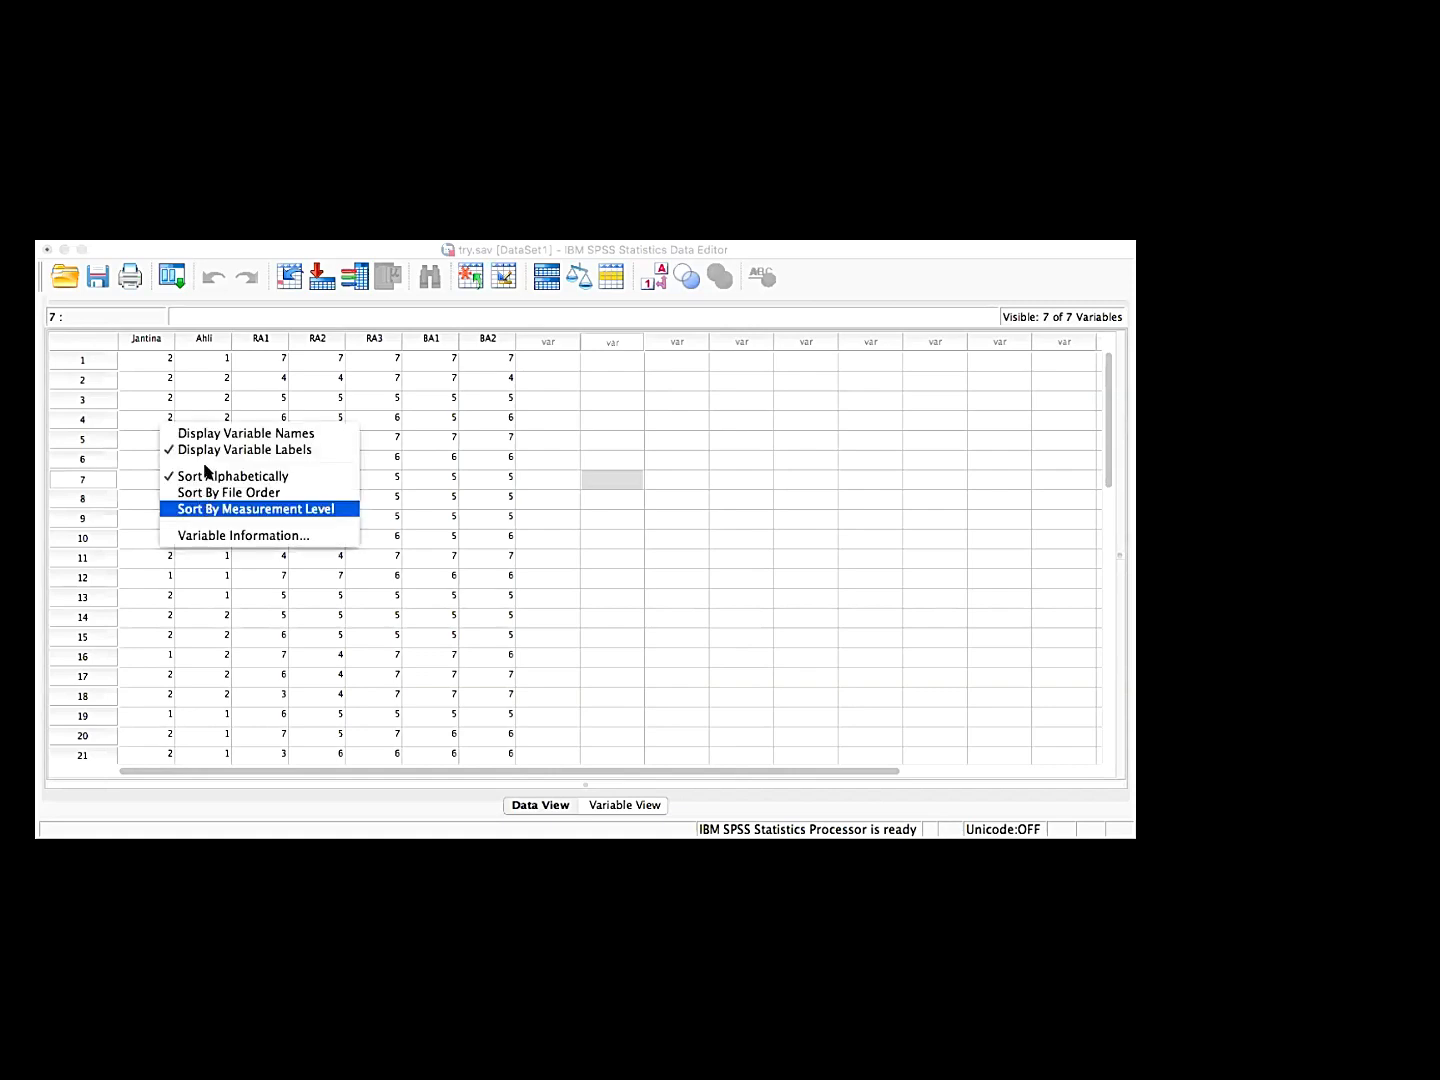
left_click(203, 438)
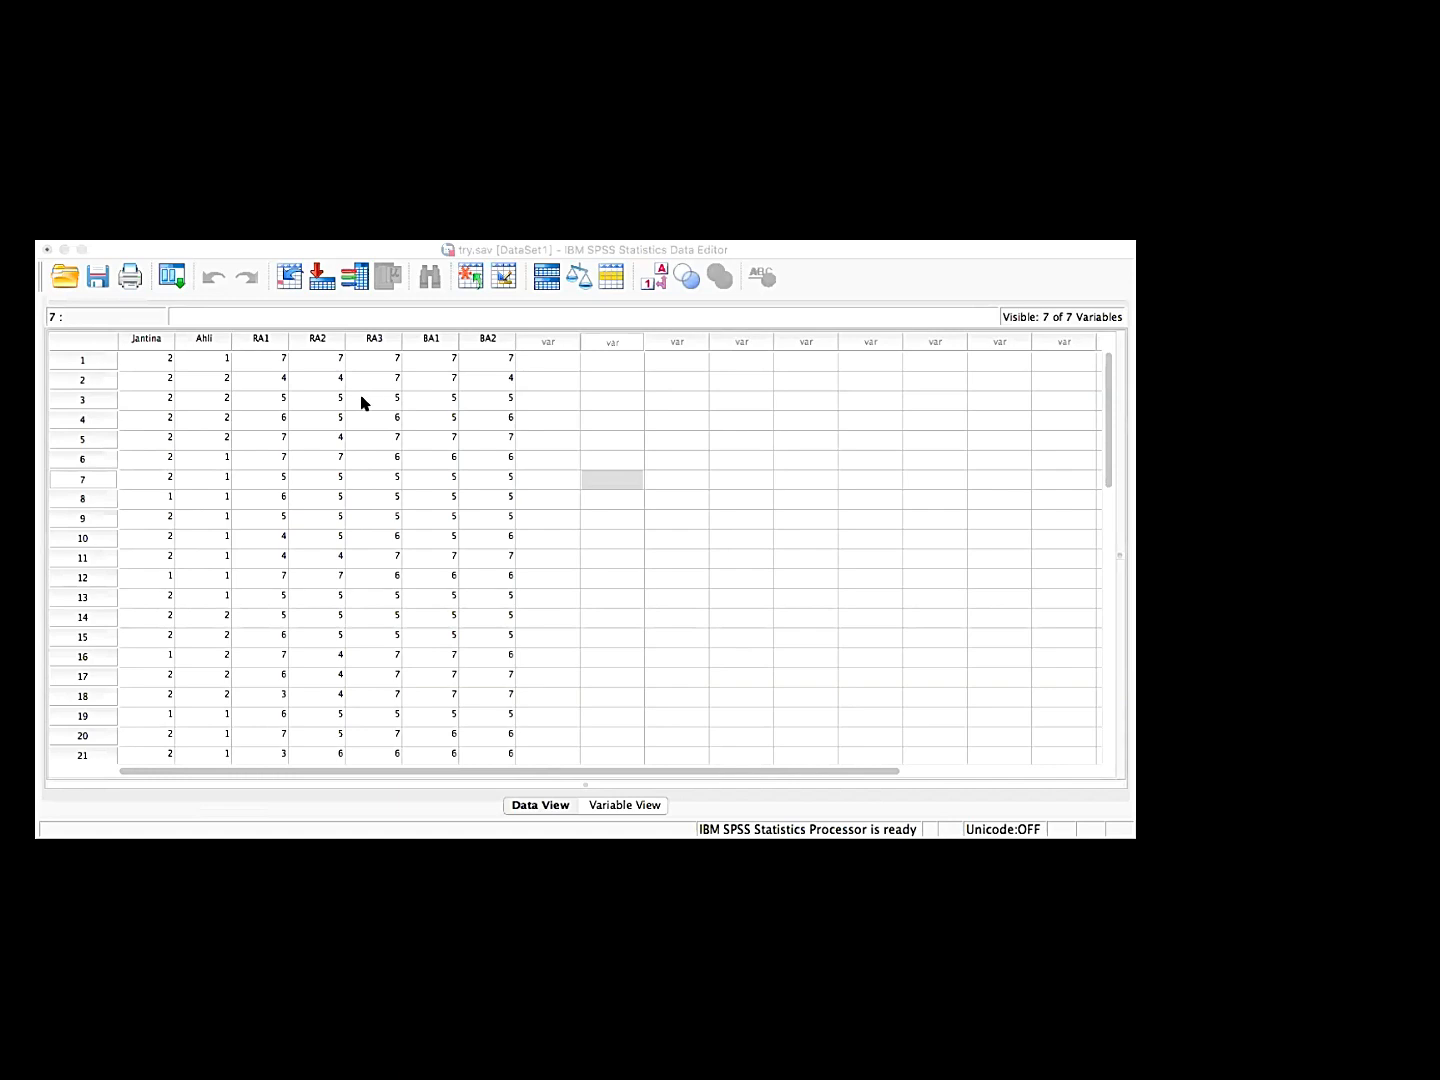
Request the mean and standard deviation and run the frequencies analysis for RA1
left_click(527, 394)
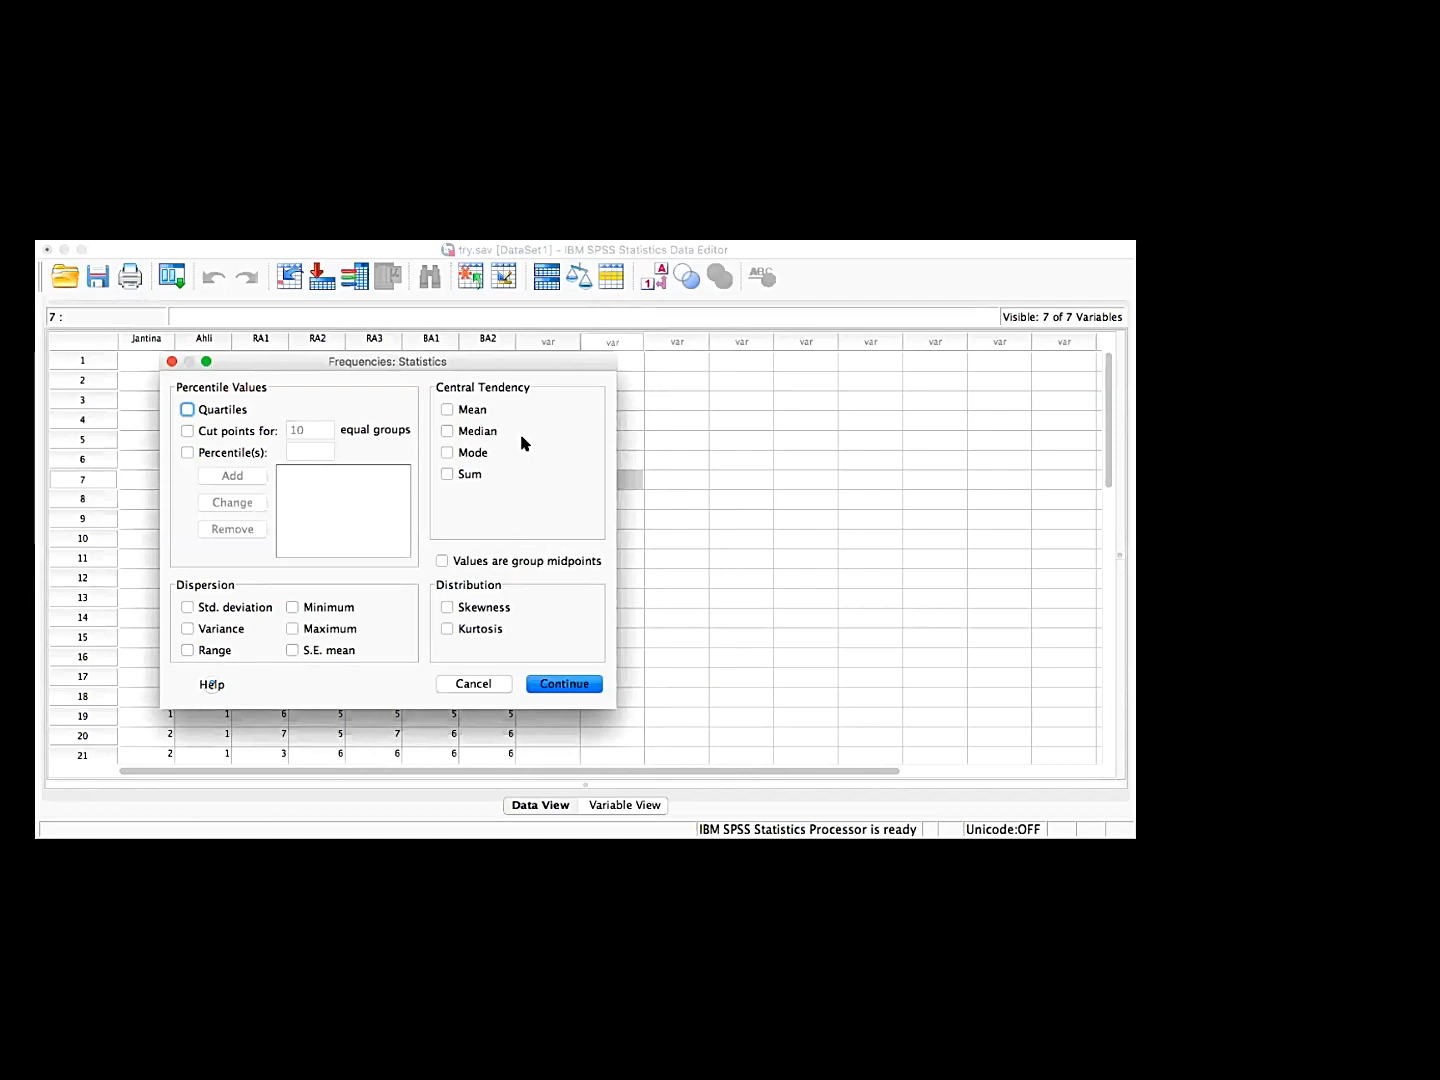
left_click(446, 409)
left_click(215, 610)
left_click(566, 684)
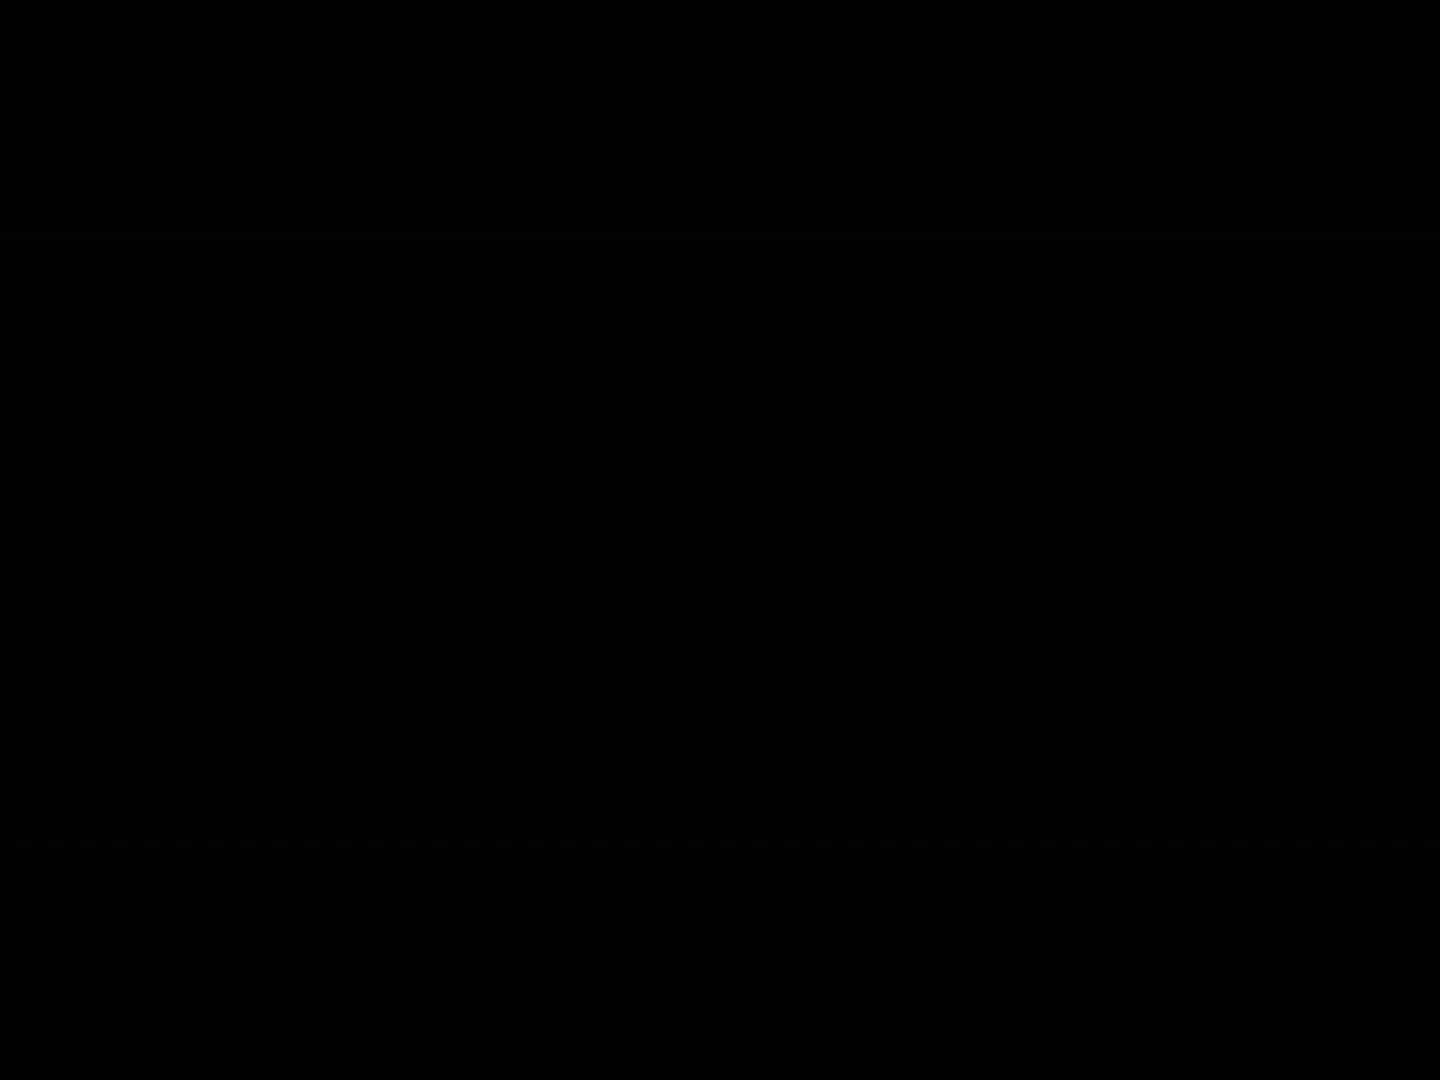
scroll(740, 533, "down", 3)
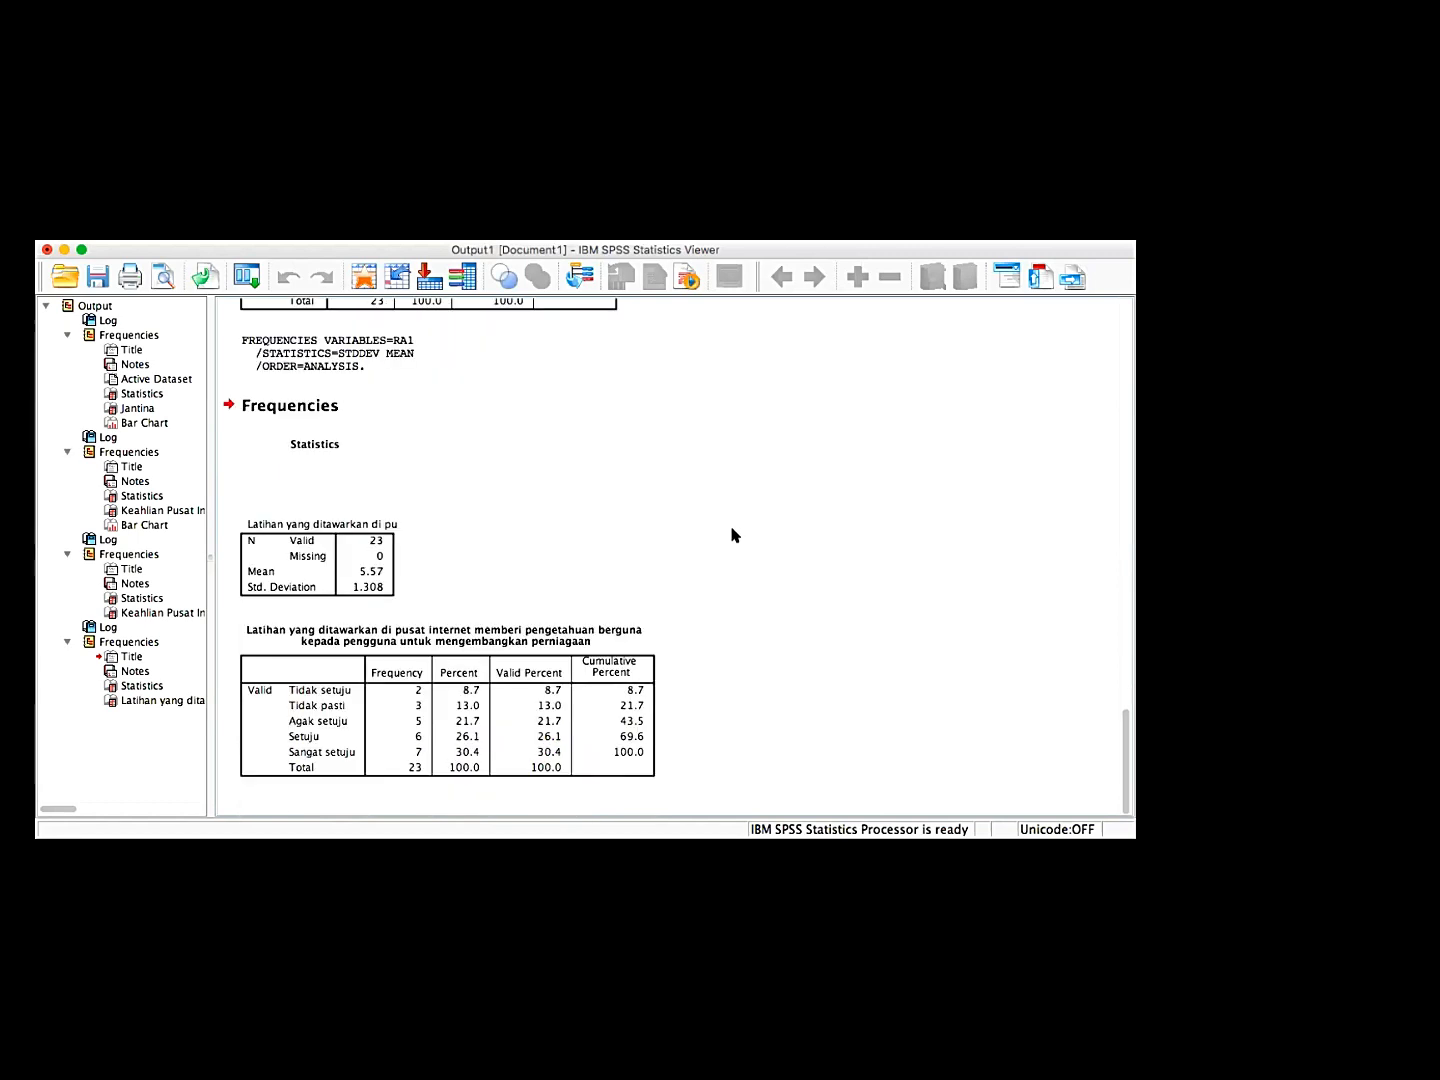
left_click(550, 720)
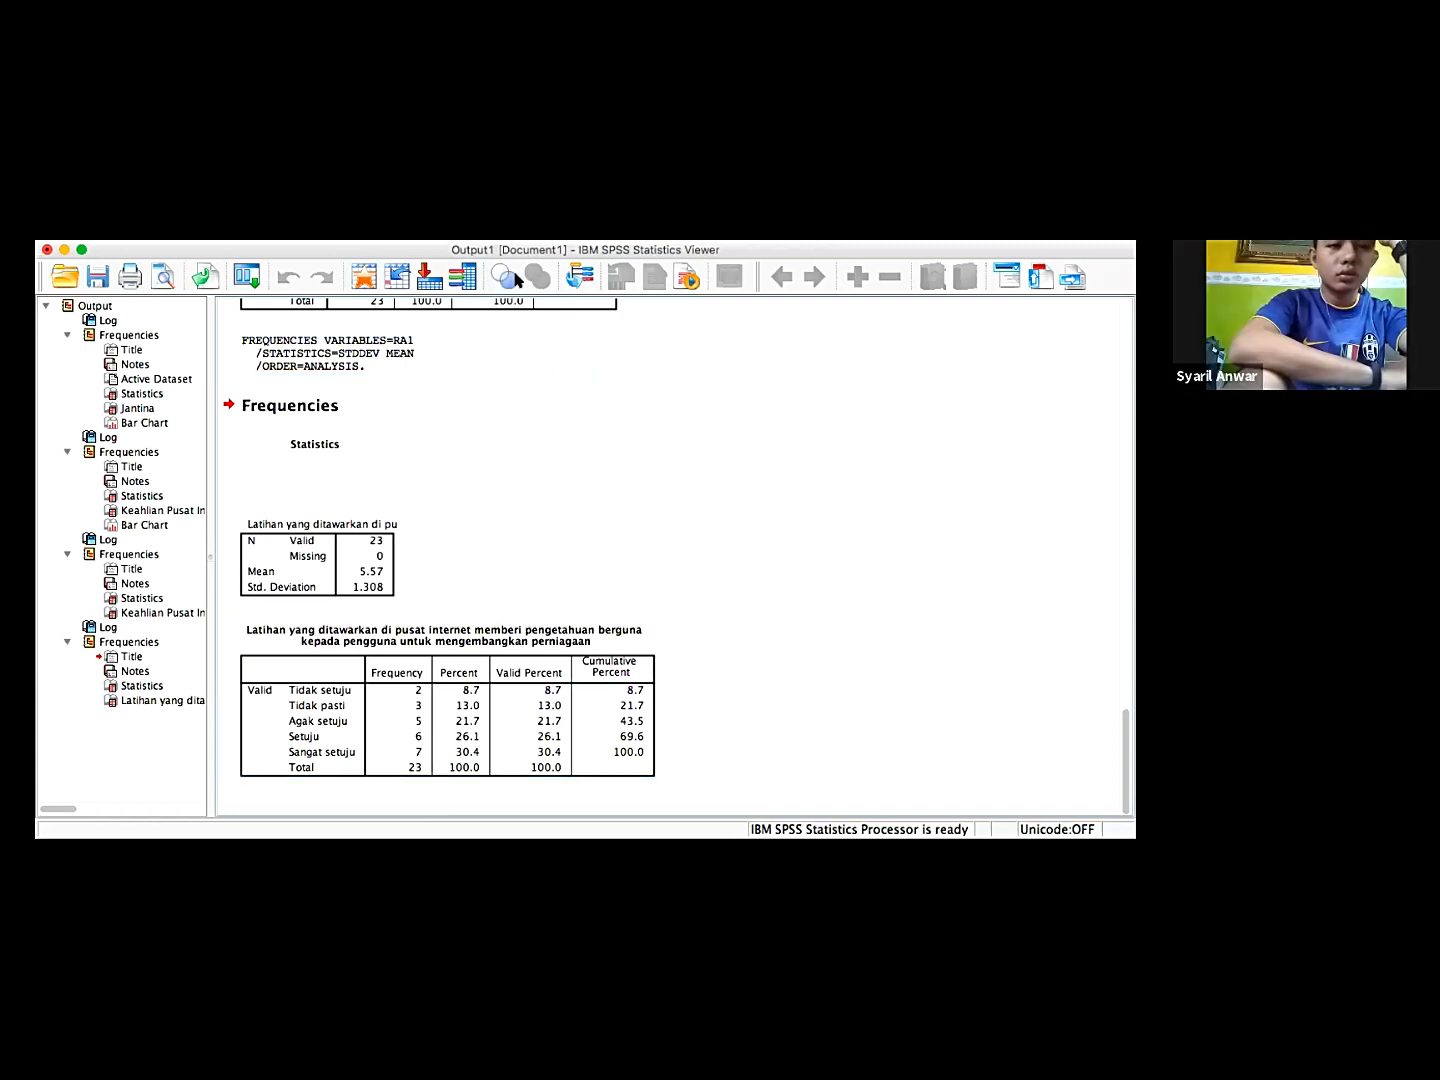
Rerun the frequencies analysis for RA1, RA2 and RA3 with mean and standard deviation, and review the combined Statistics table
left_click(507, 233)
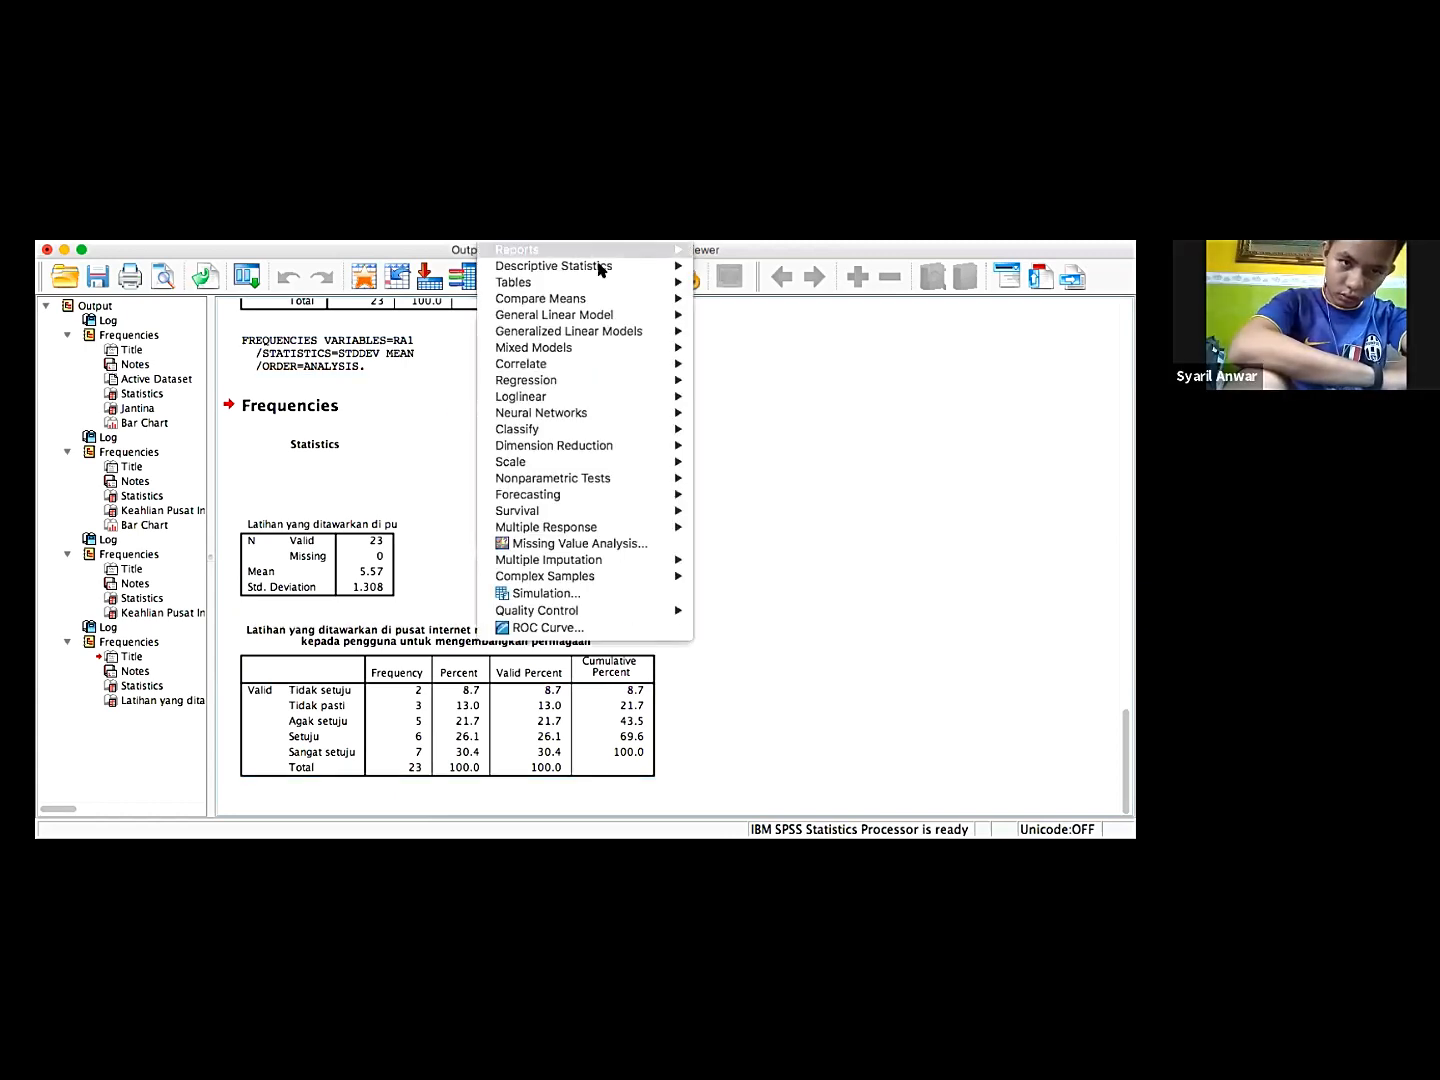
mouse_move(600, 266)
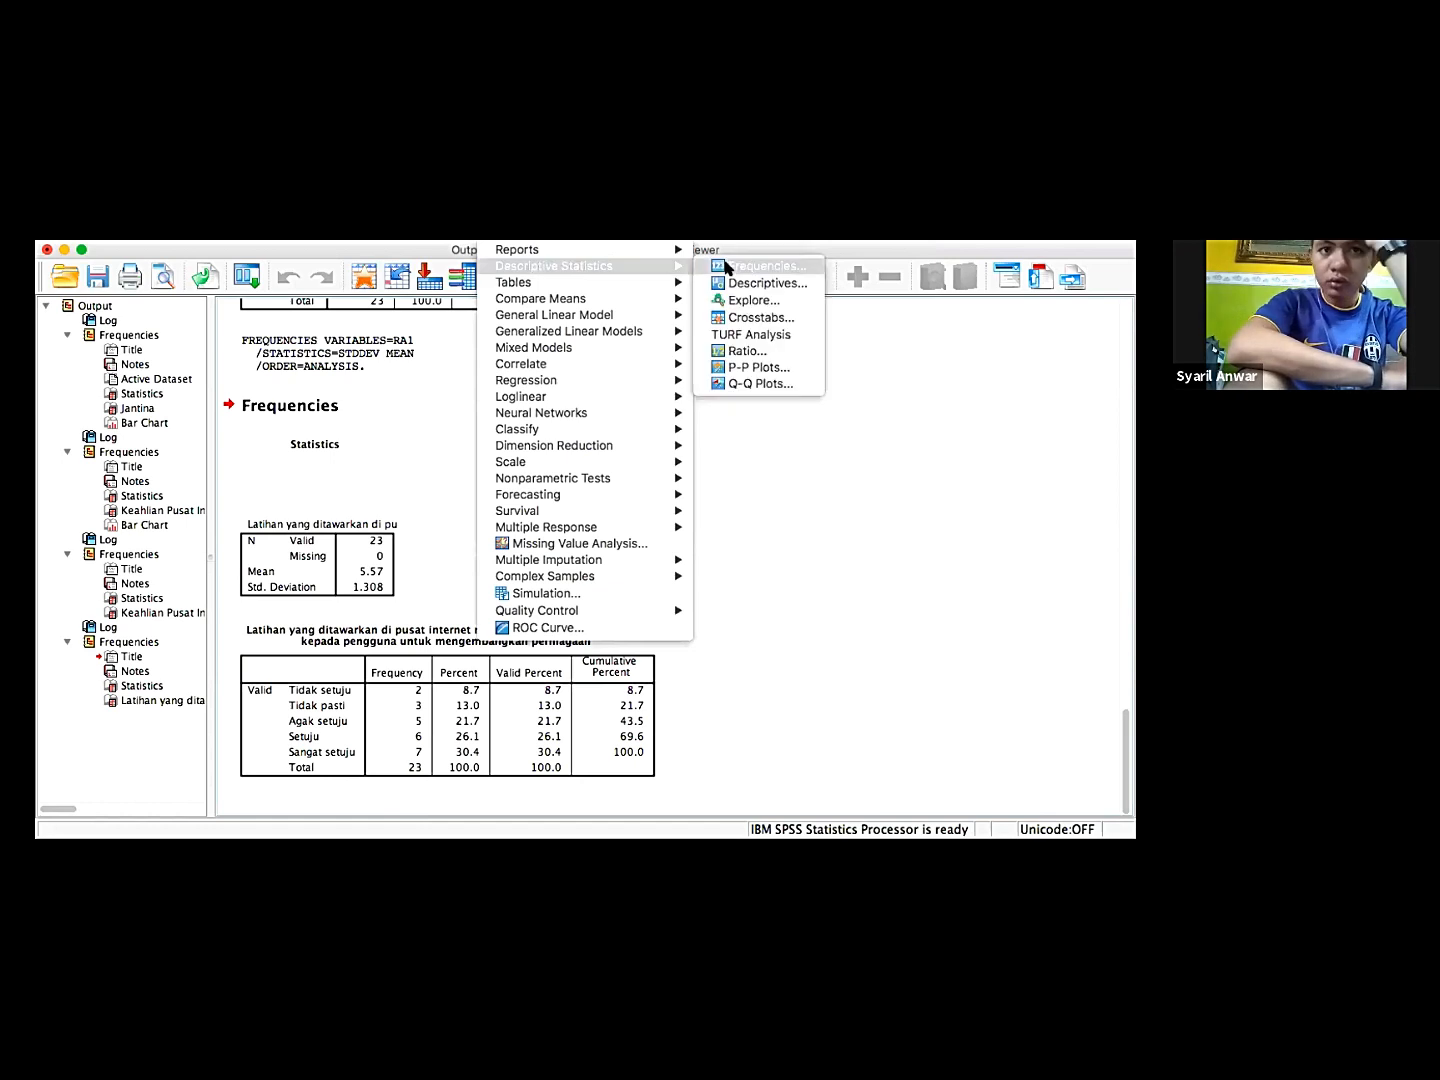
left_click(726, 267)
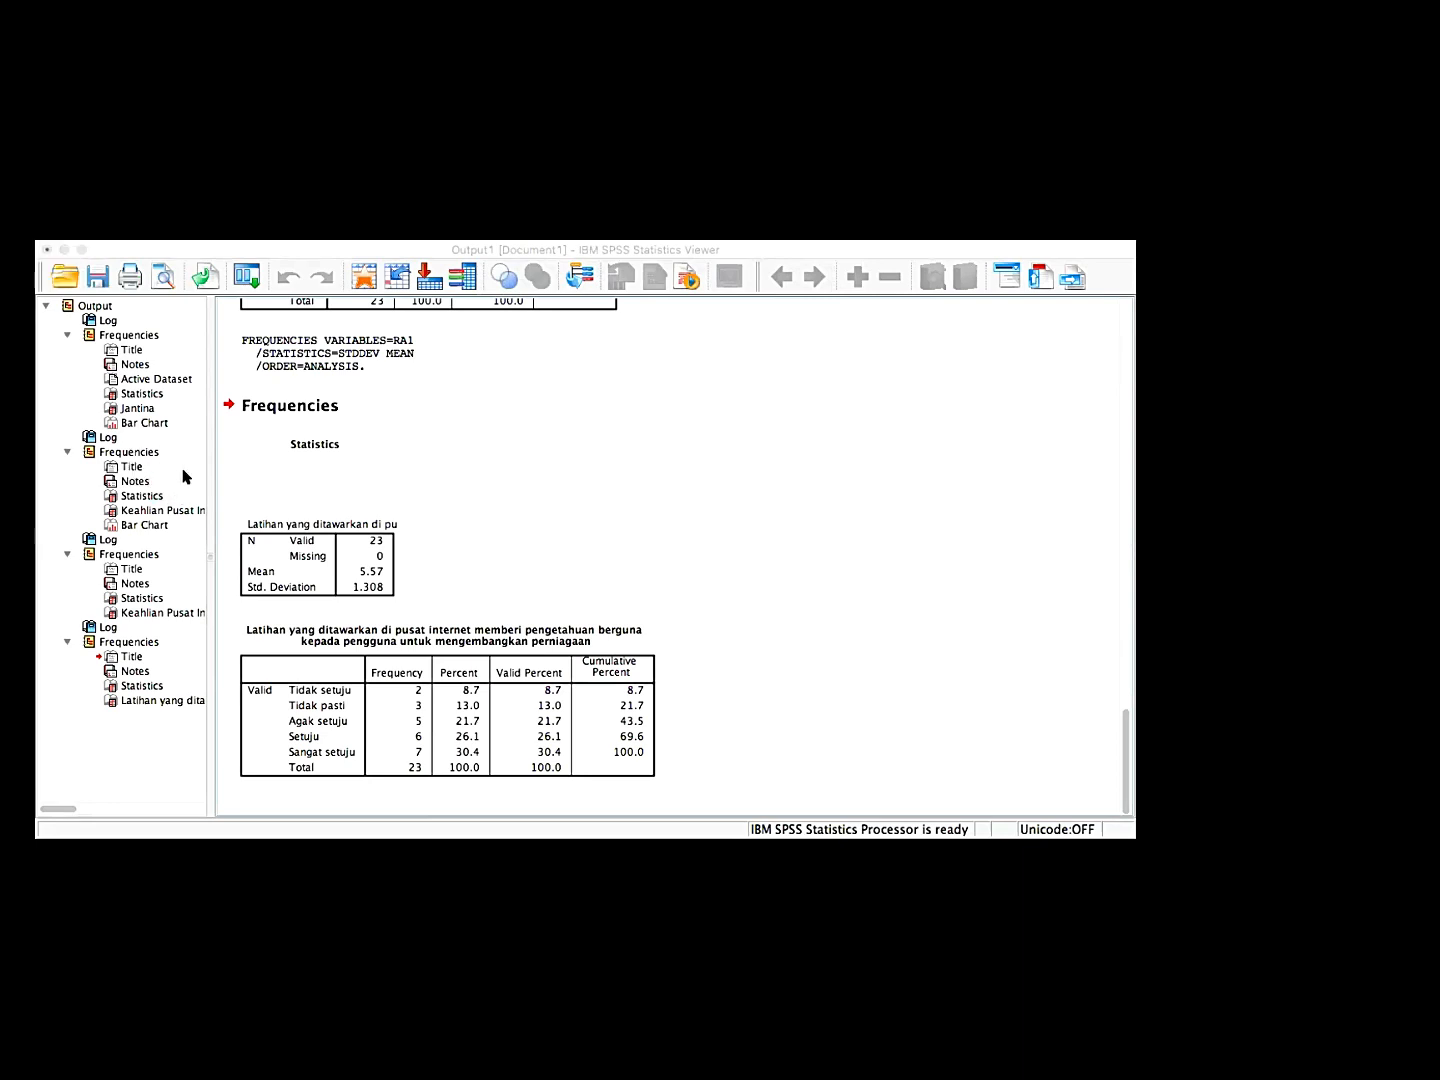
left_click(510, 572)
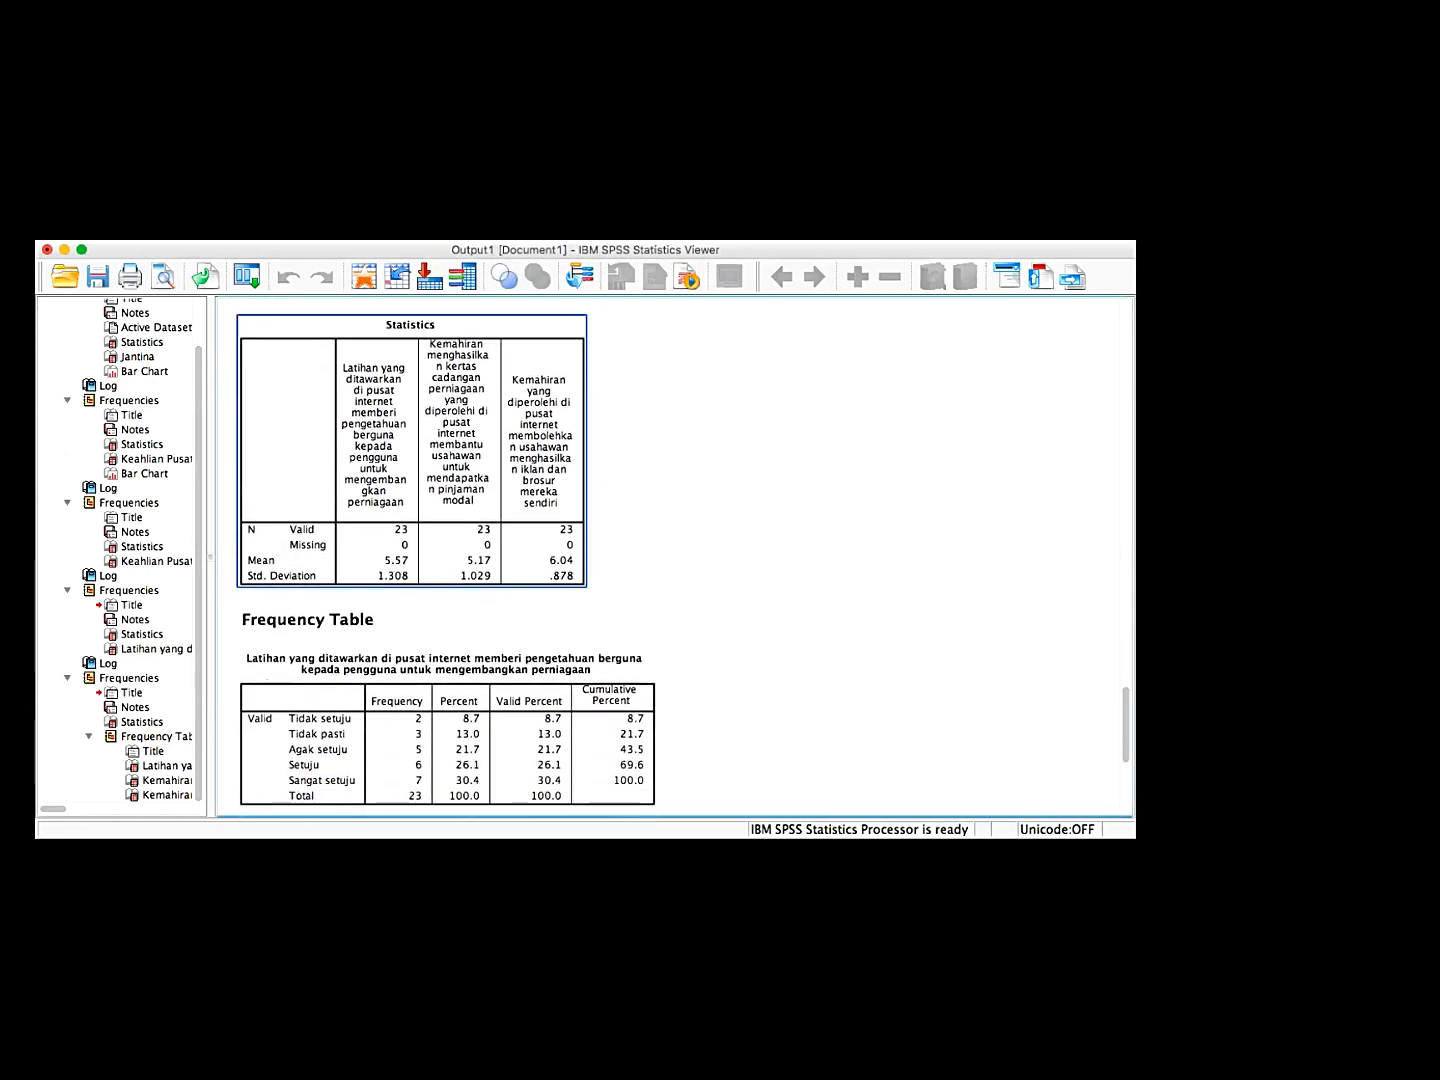
scroll(319, 500, "up", 7)
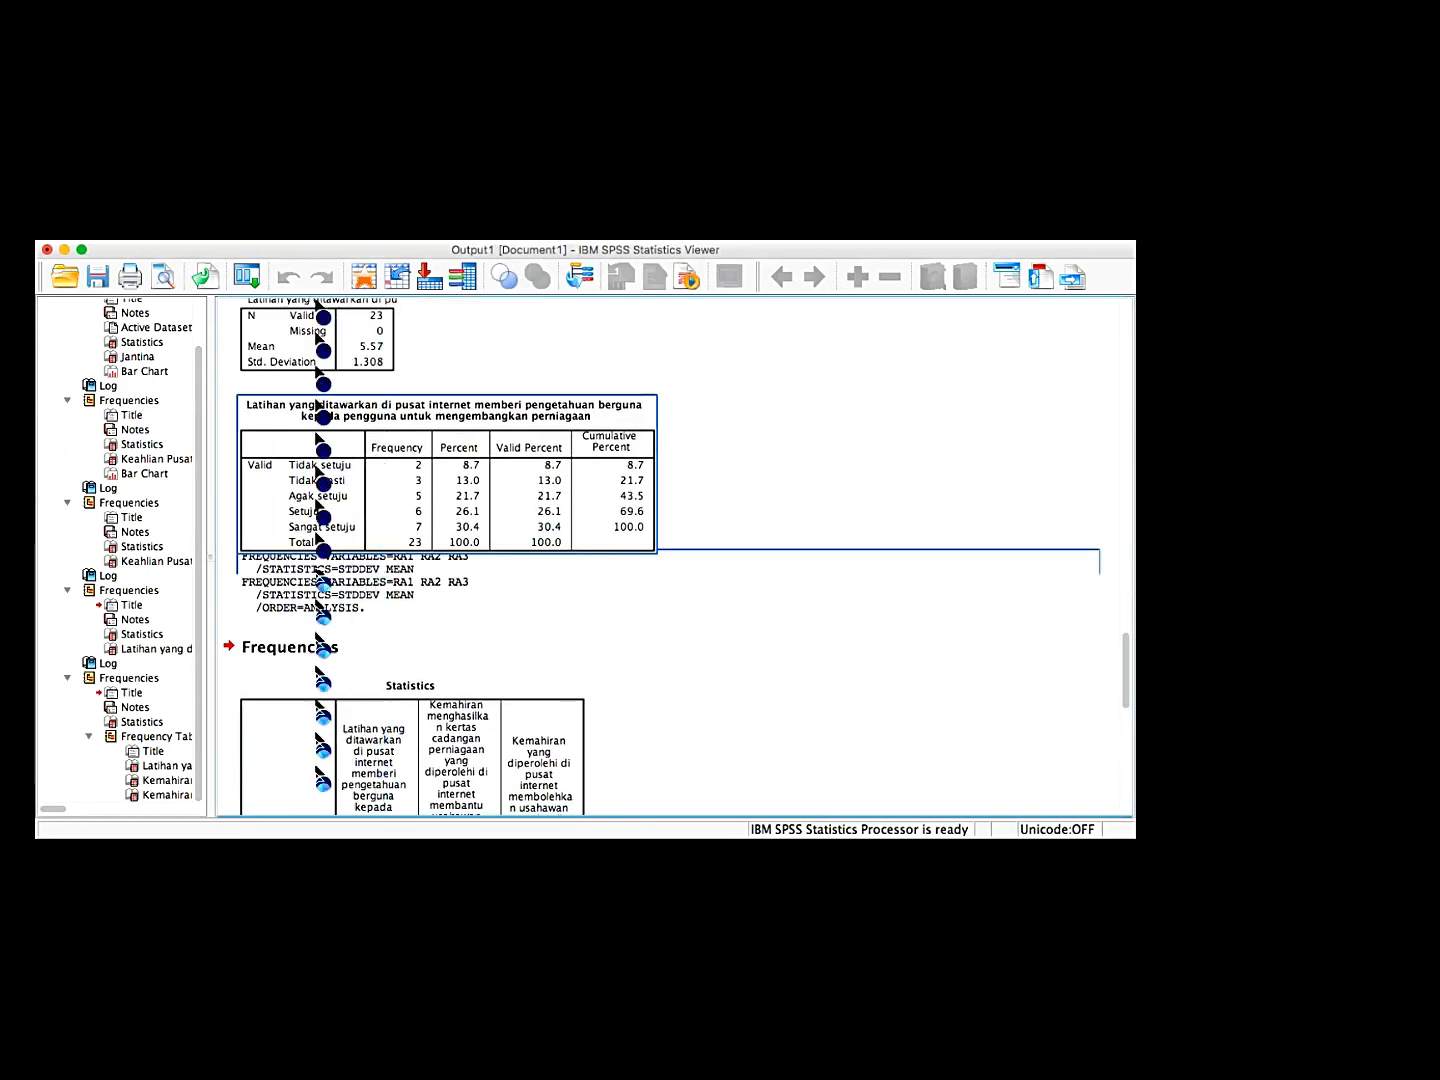
scroll(320, 540, "up", 1)
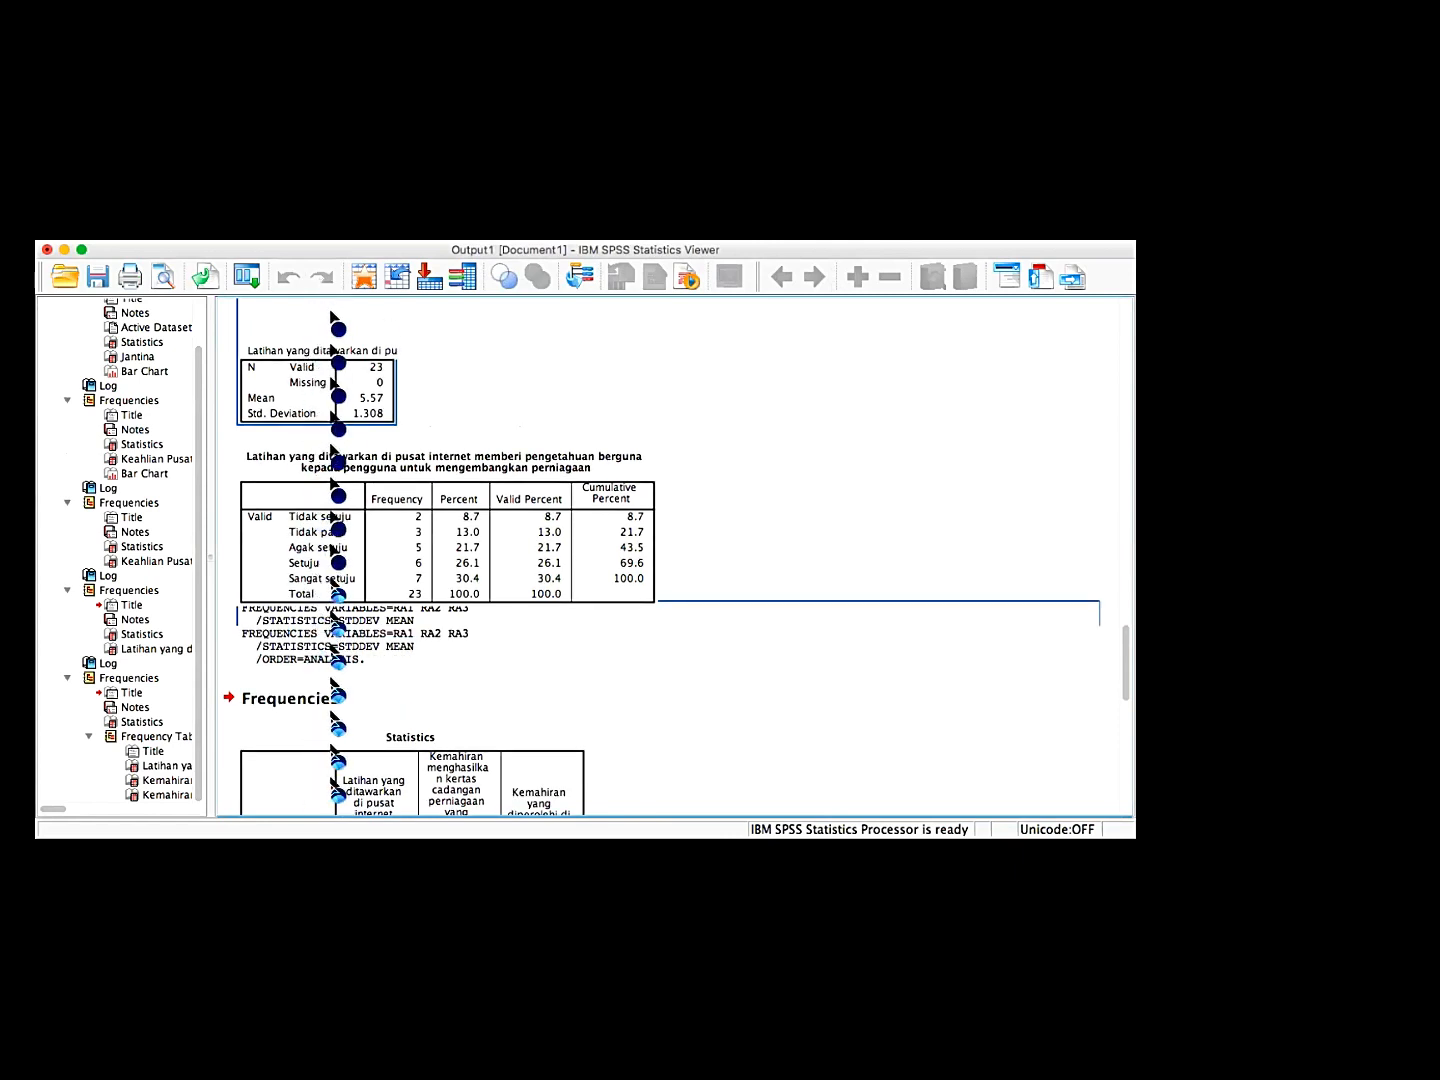
scroll(401, 550, "down", 5)
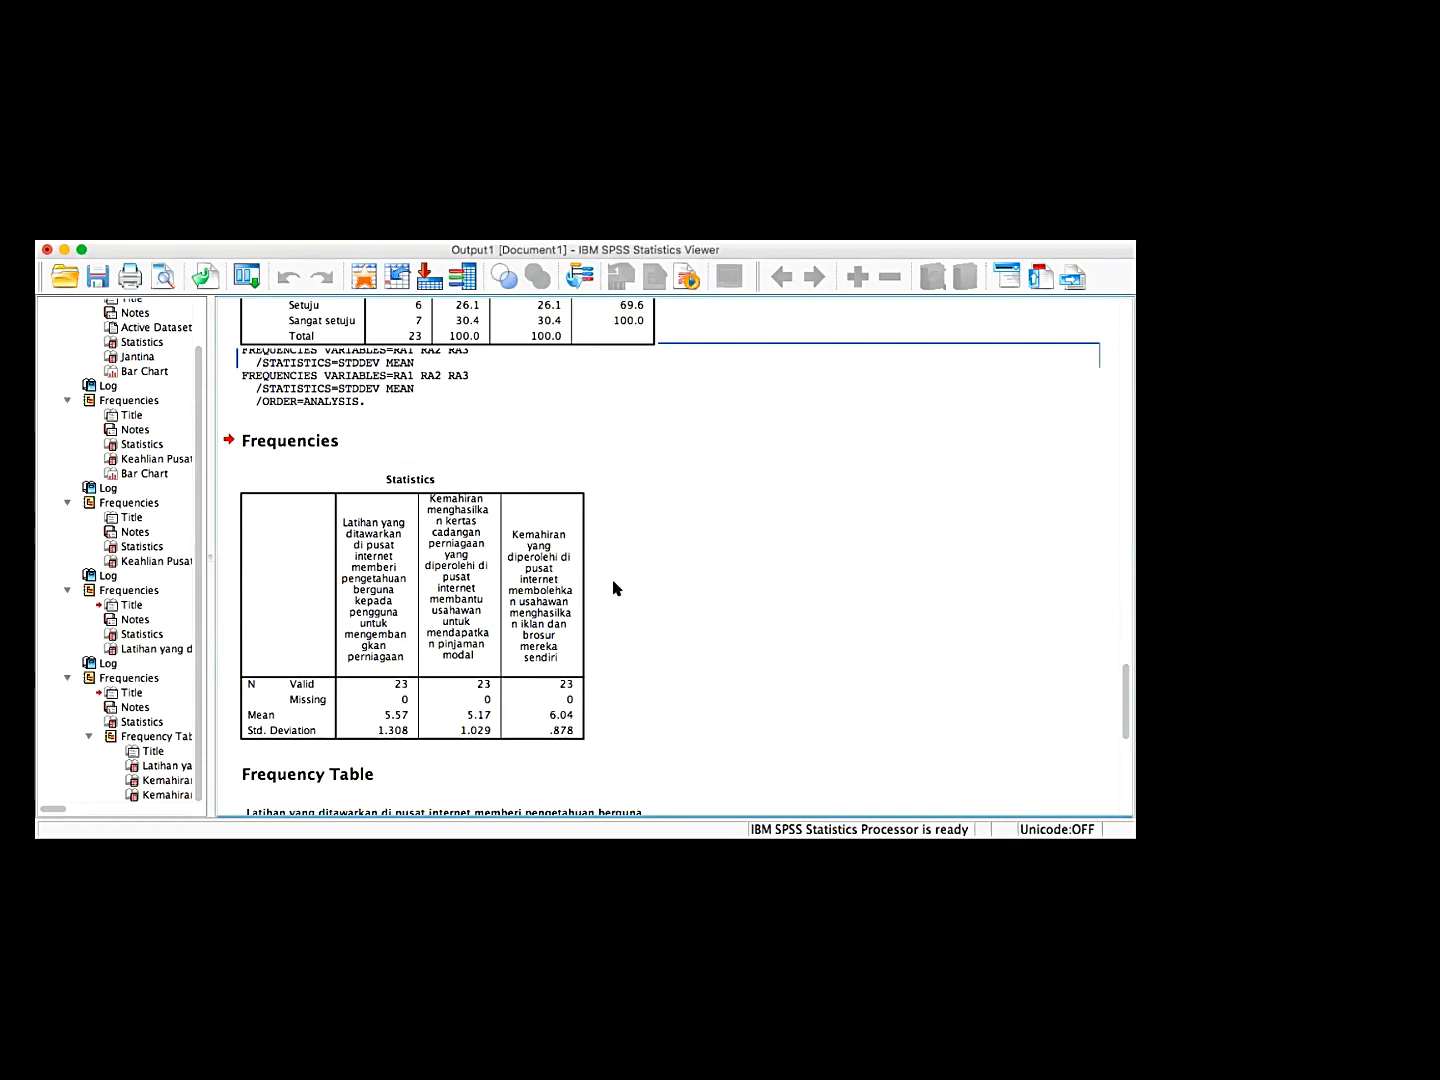
scroll(612, 585, "down", 2)
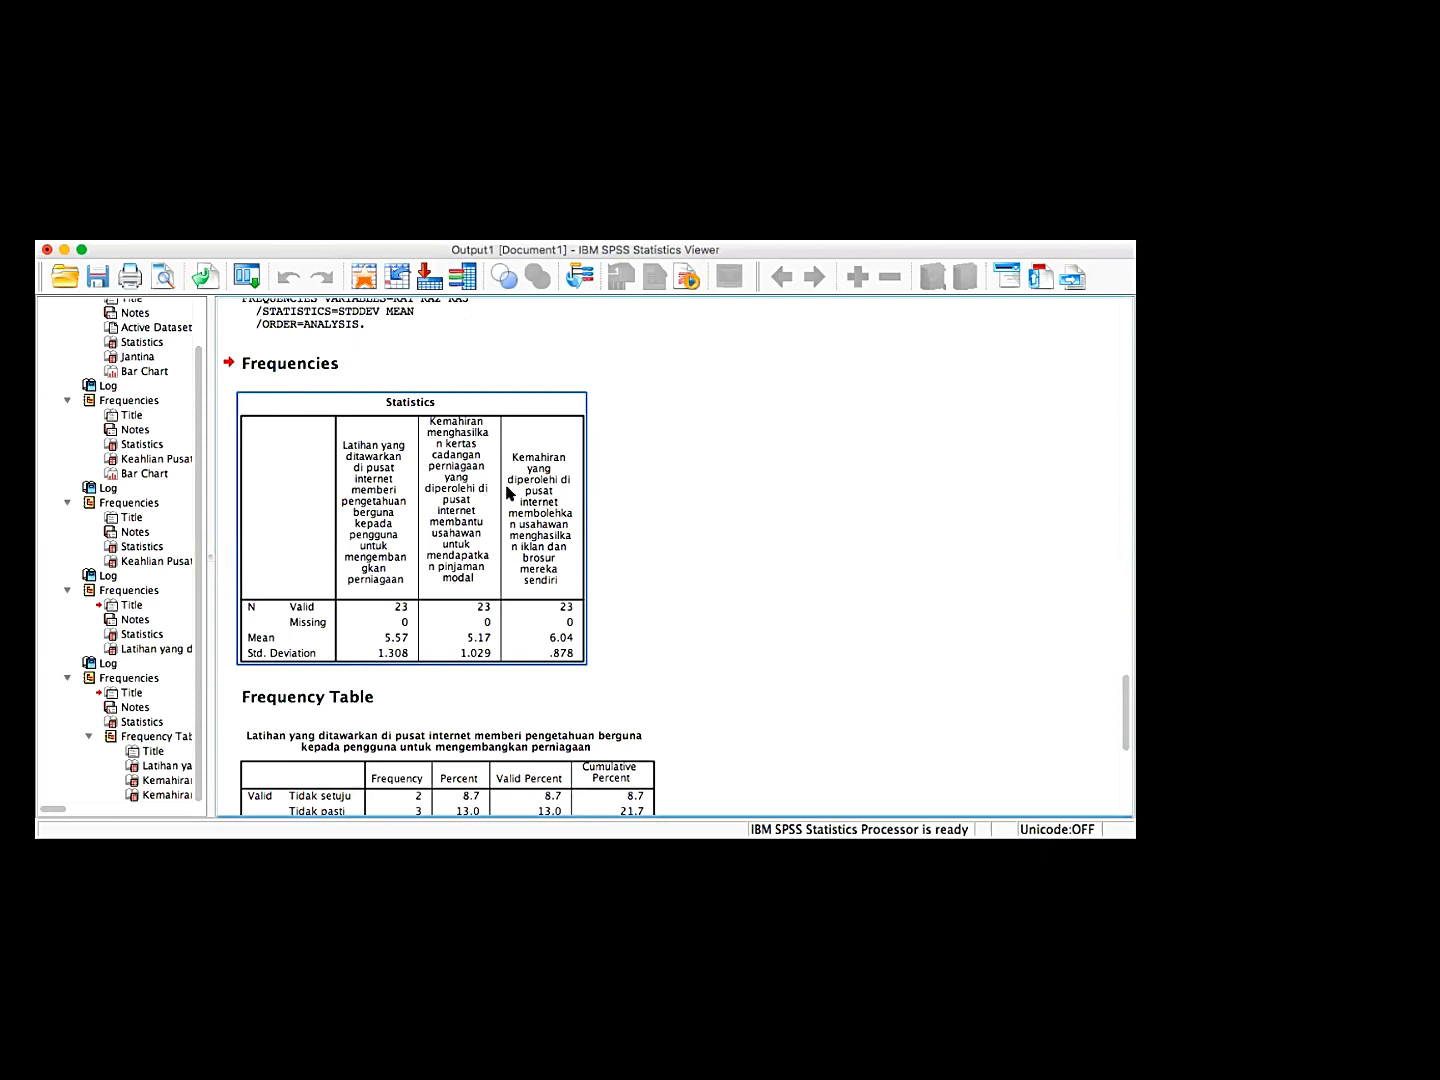
left_click(689, 524)
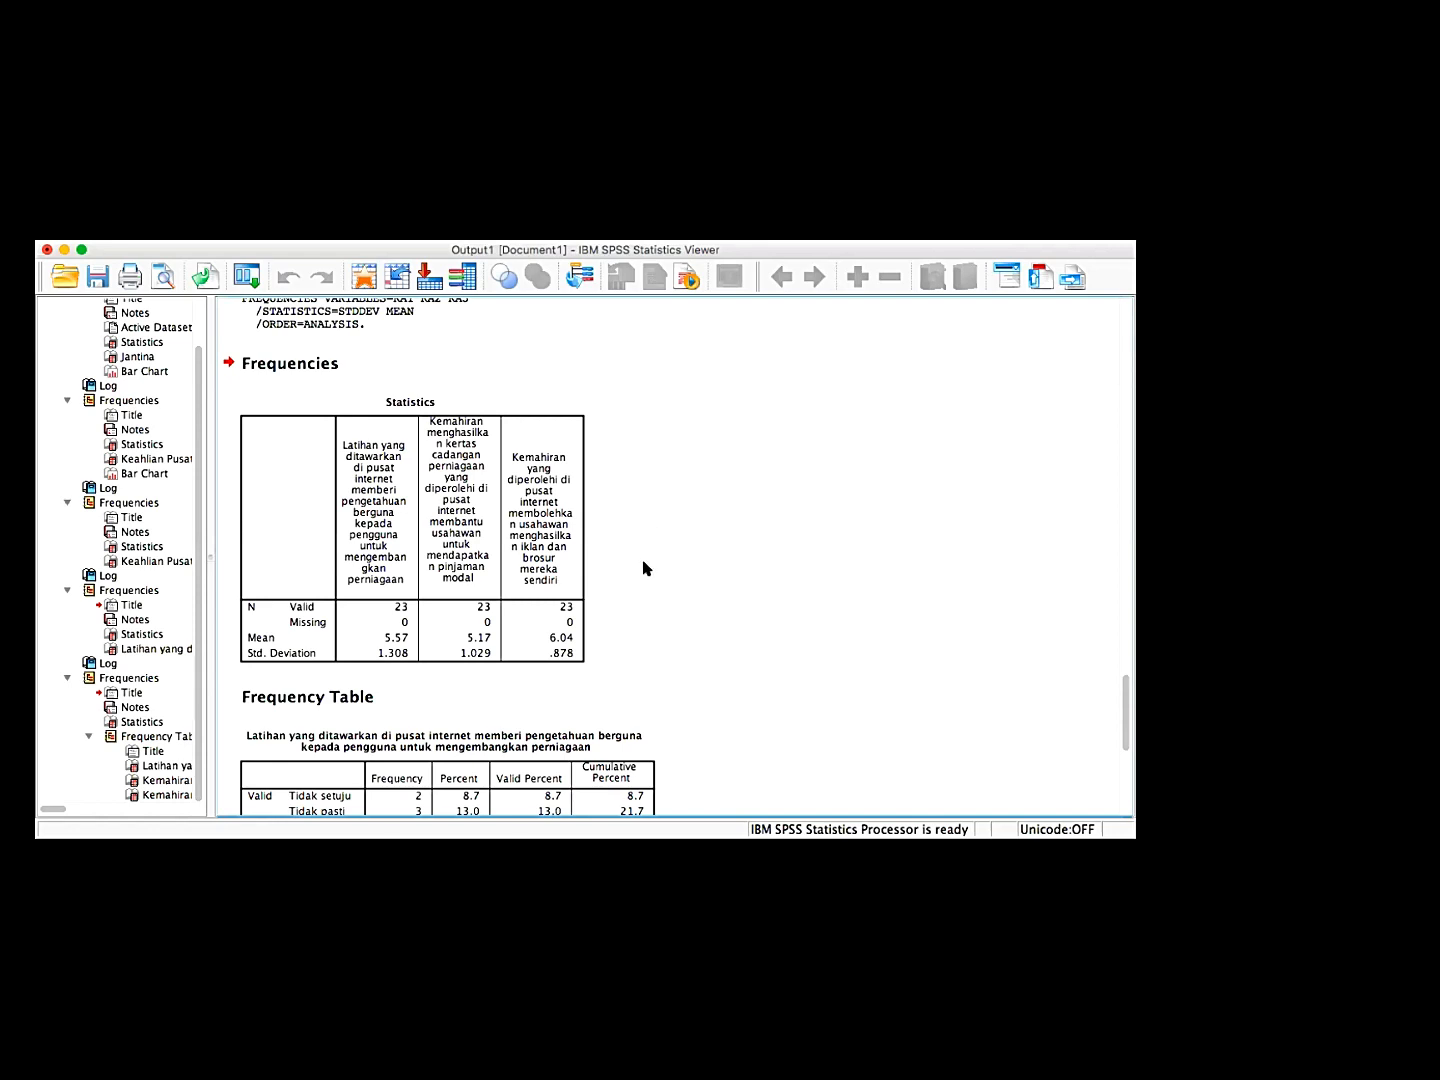
Examine the frequency tables for RA1, RA2 and RA3 together with their mean and standard deviation in the Statistics table
scroll(669, 582, "down", 1)
scroll(670, 583, "up", 1)
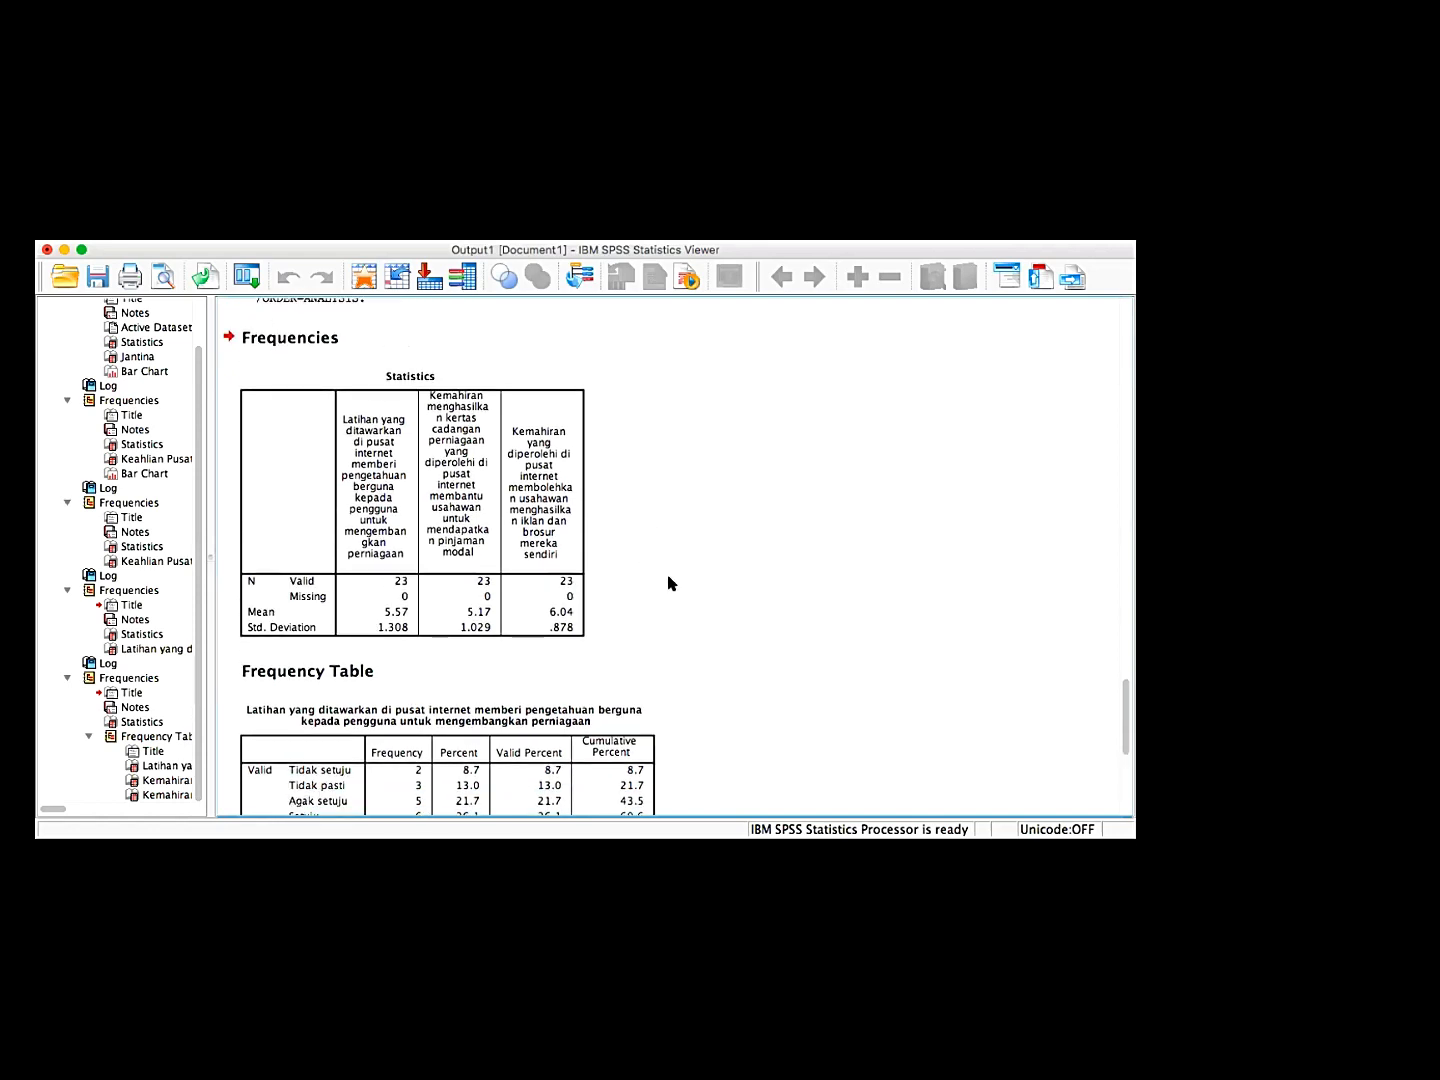
scroll(670, 583, "down", 3)
scroll(669, 583, "down", 4)
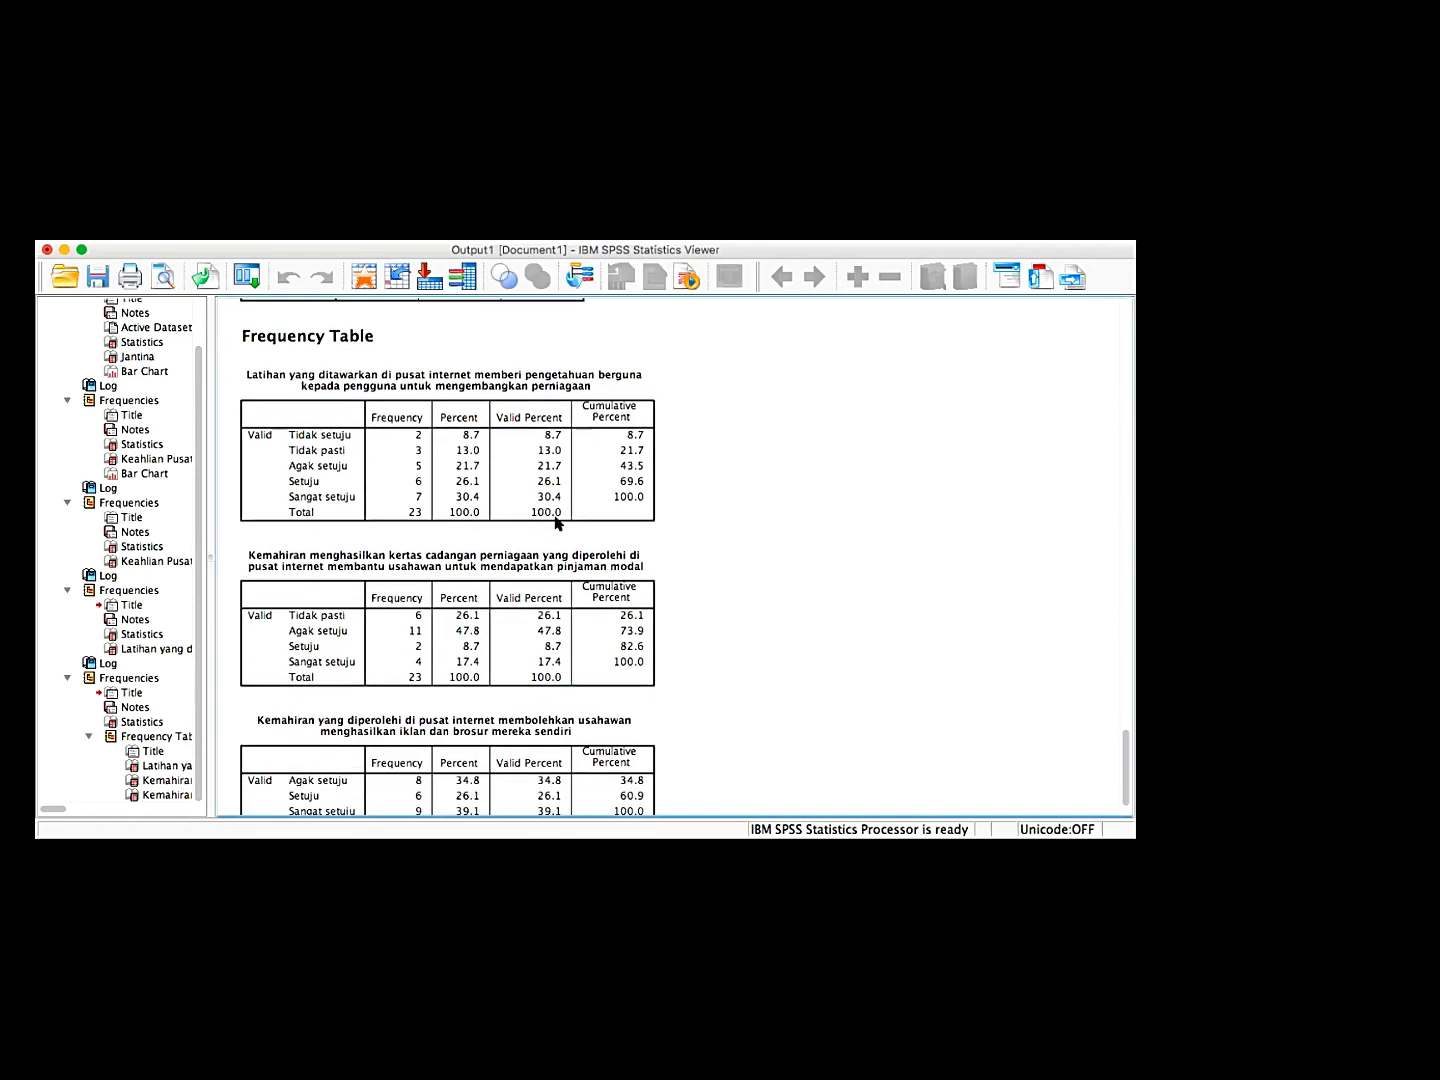
left_click(396, 505)
scroll(424, 515, "down", 1)
left_click(424, 517)
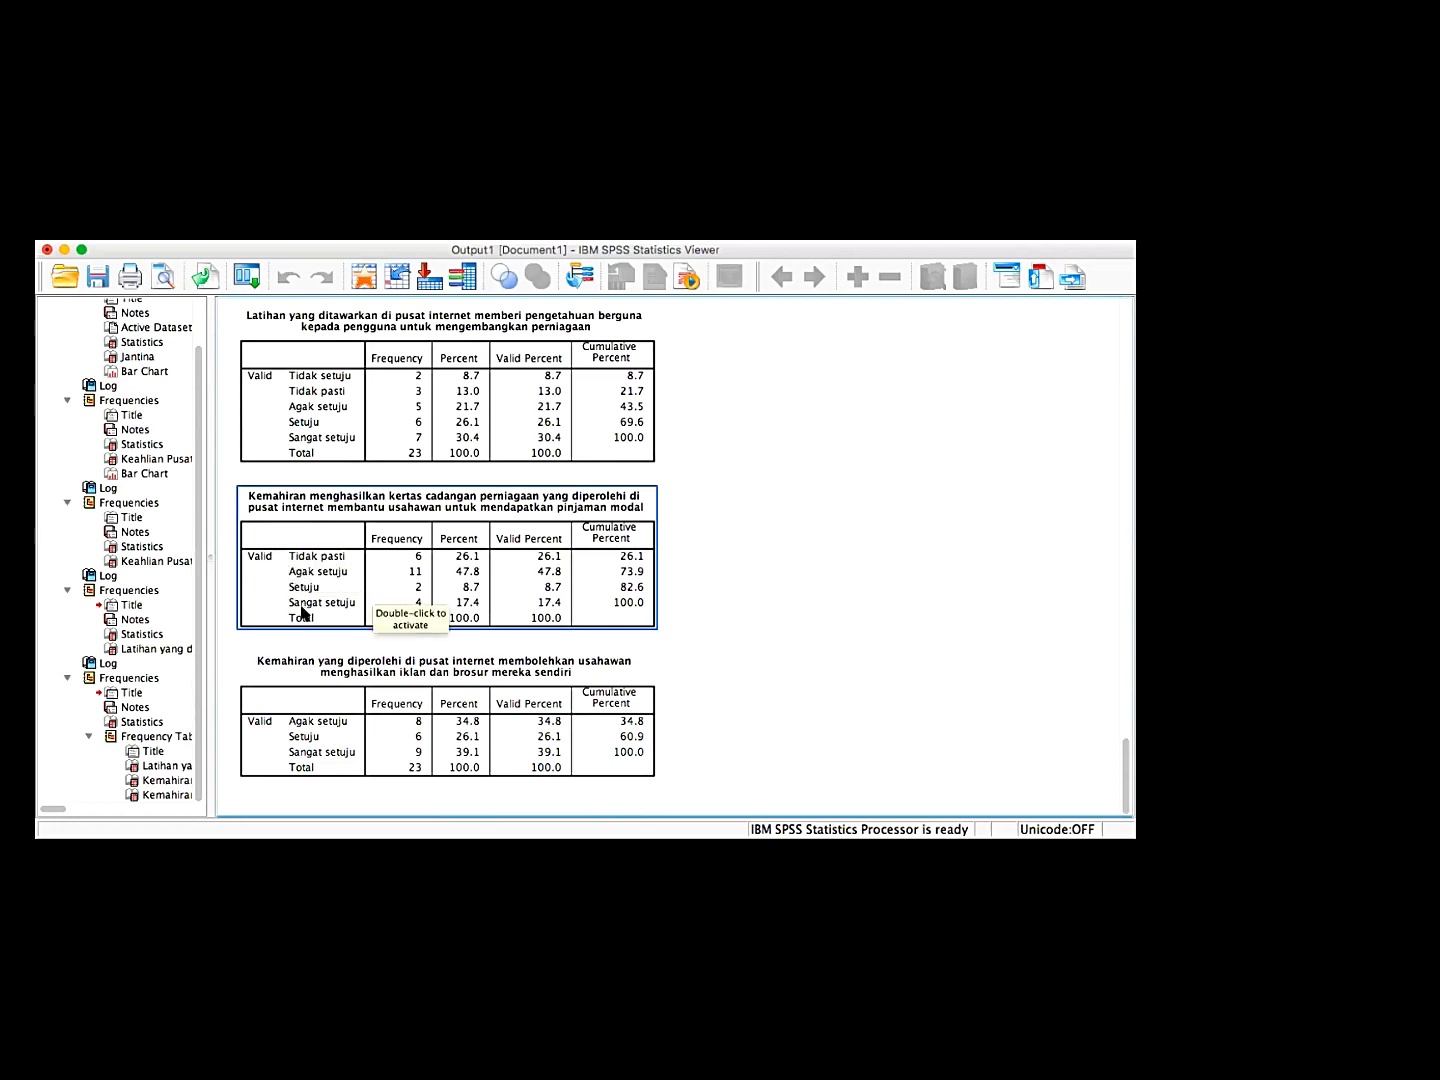
left_click(828, 625)
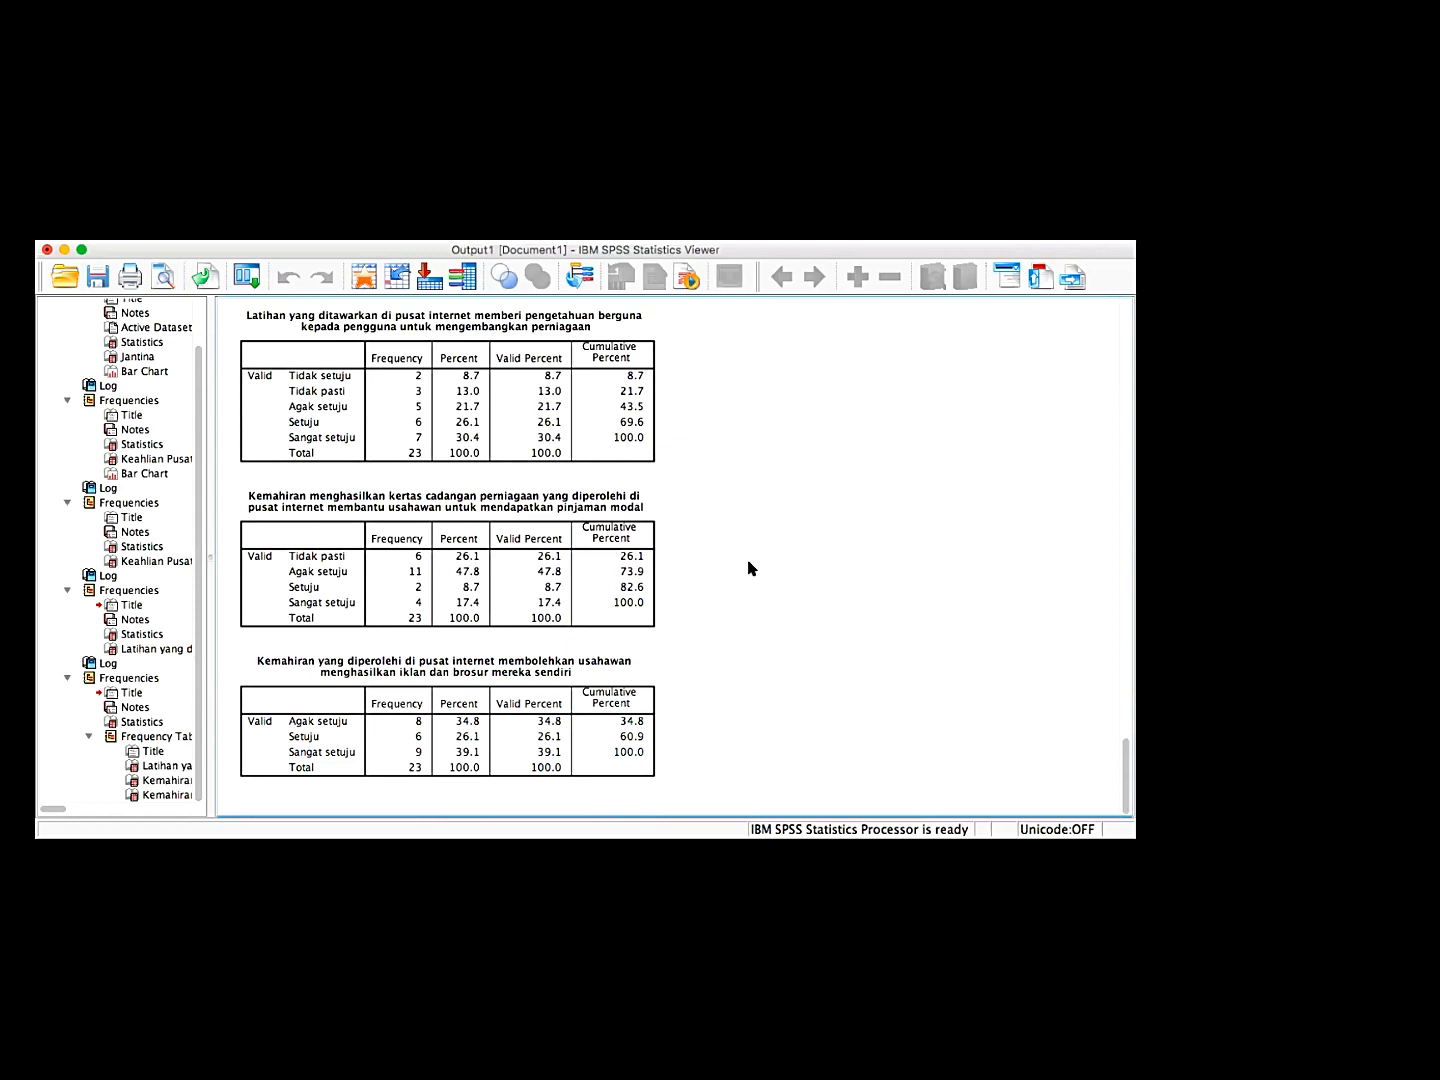
scroll(750, 571, "up", 2)
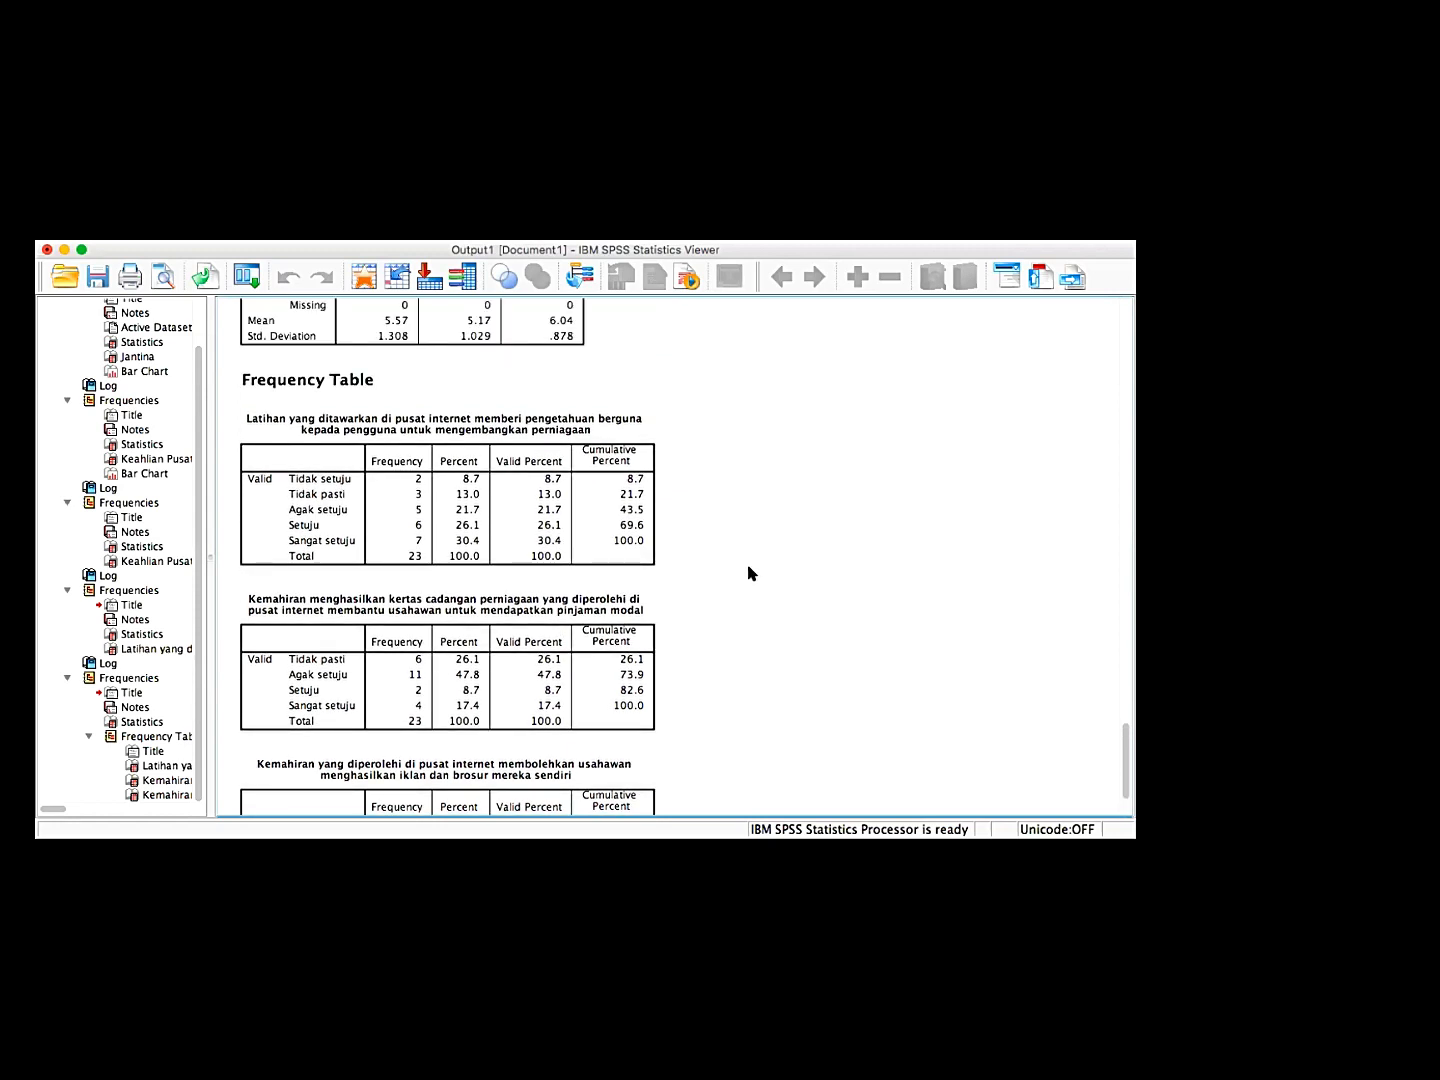
scroll(752, 573, "up", 4)
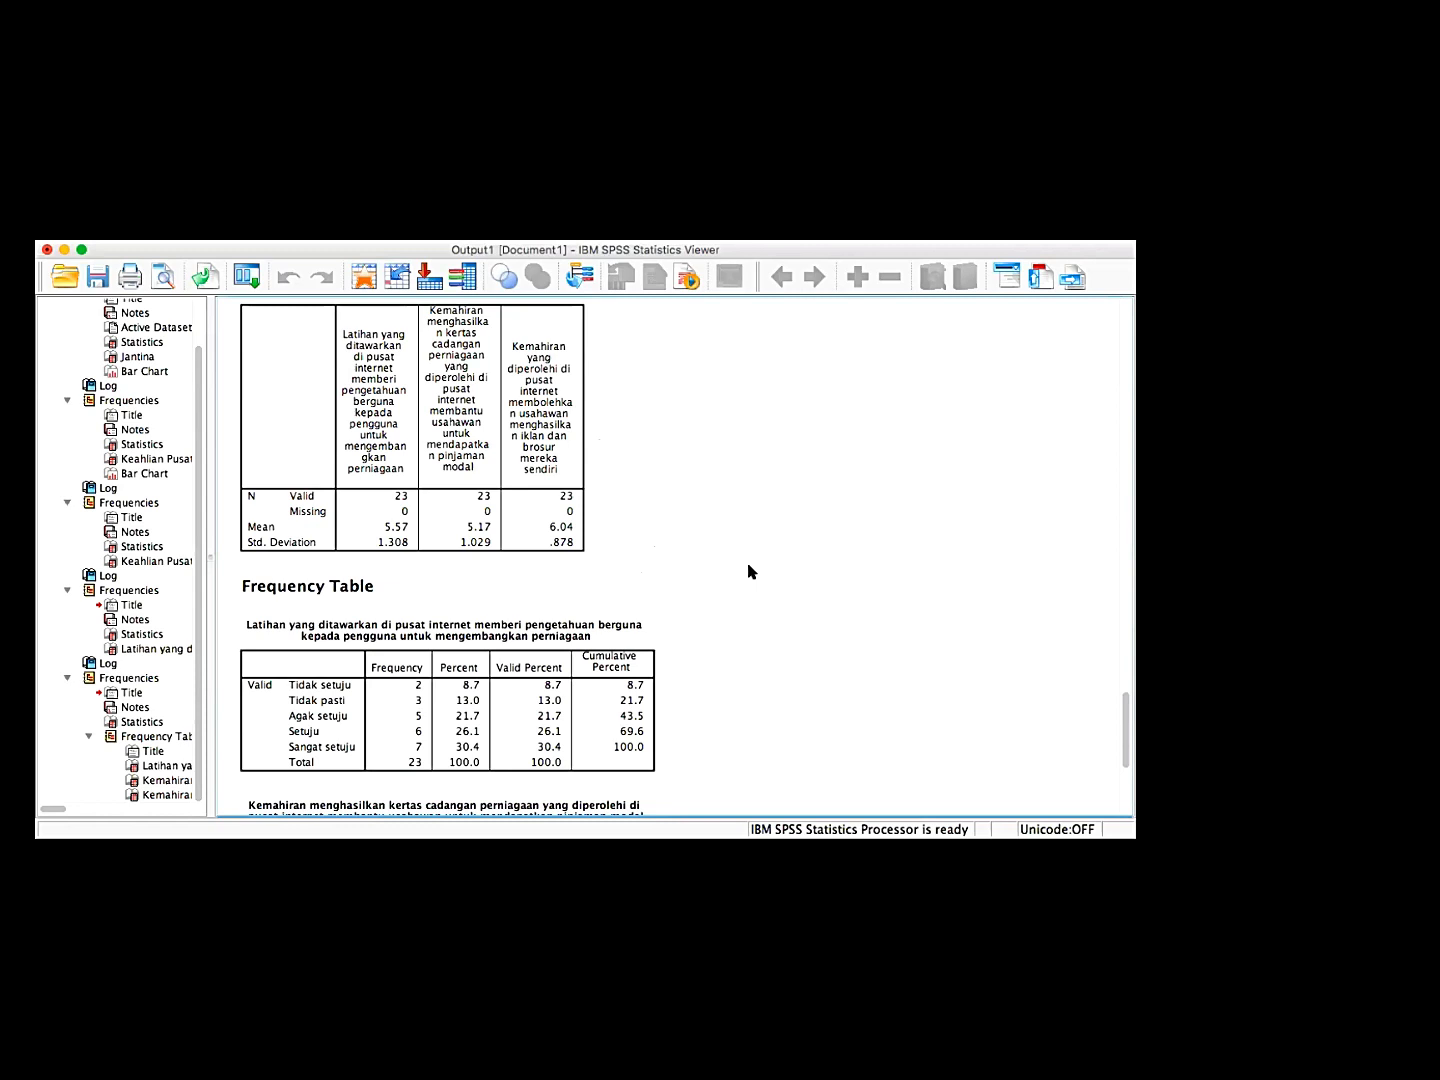
scroll(751, 572, "down", 1)
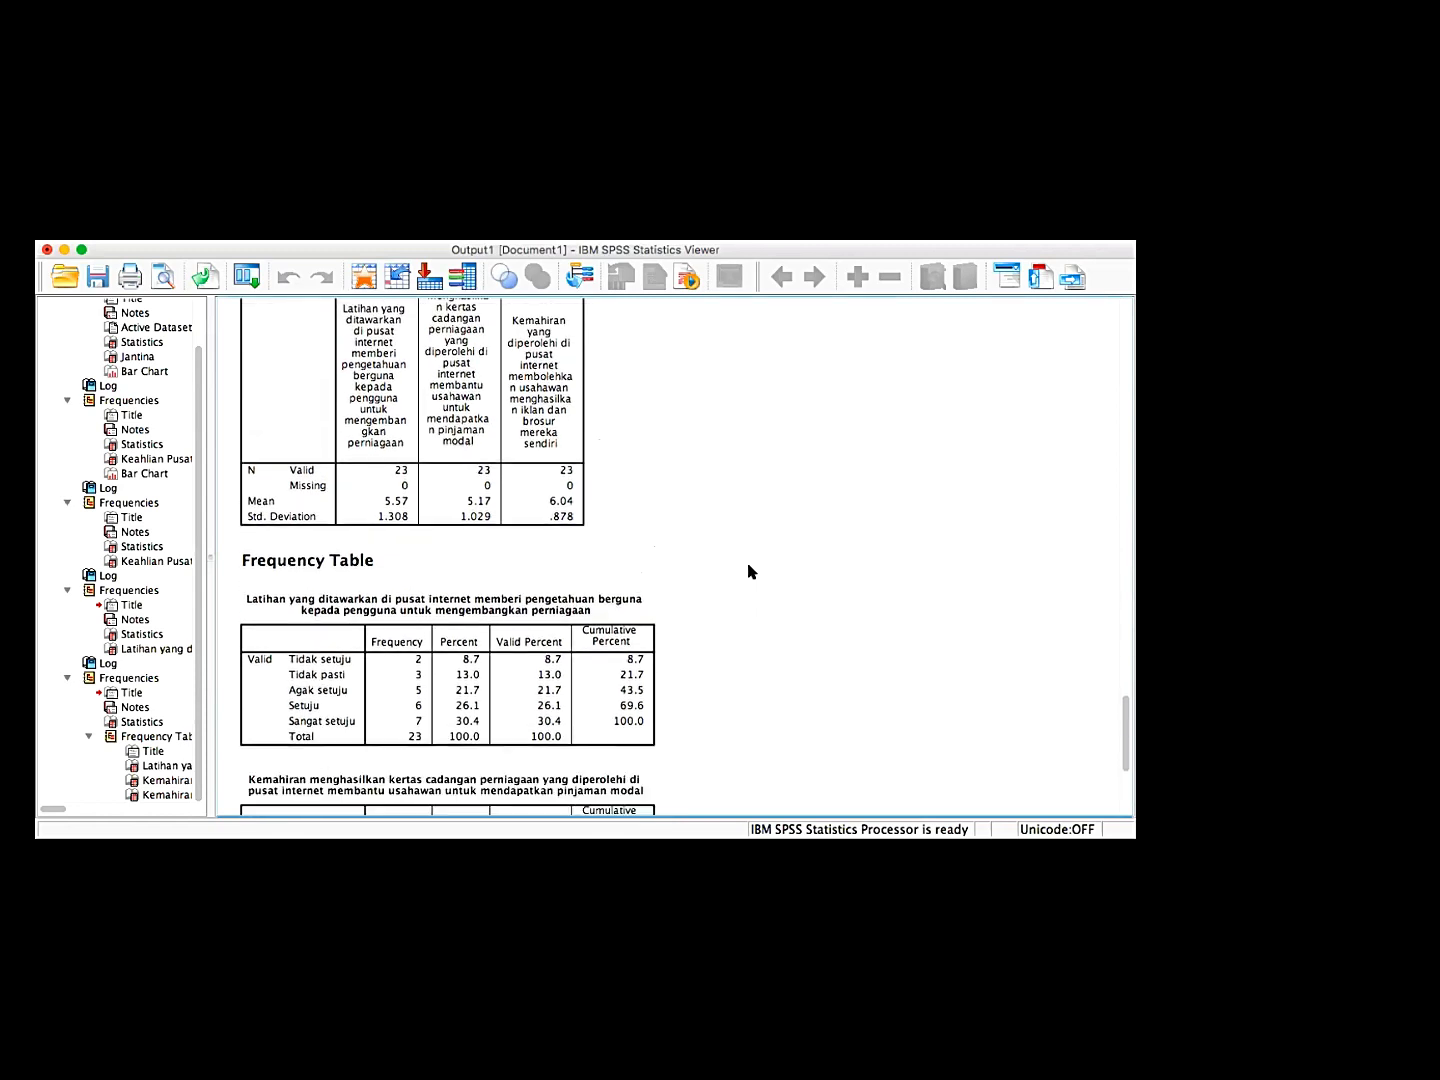
scroll(752, 572, "down", 1)
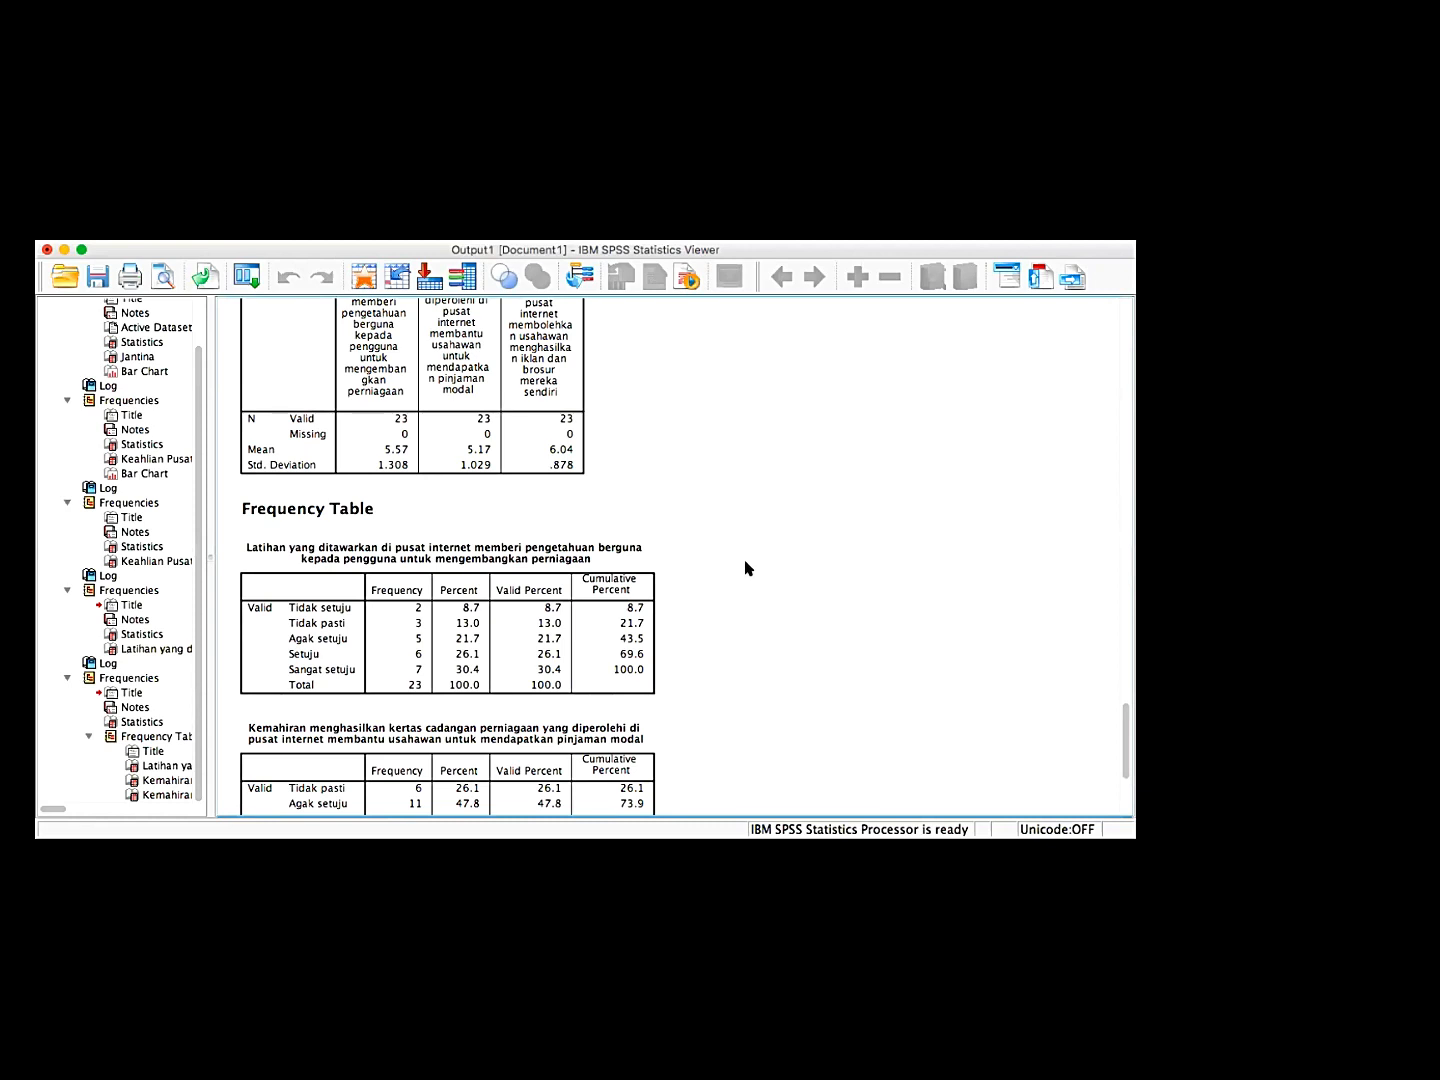
Copy the frequency table of the first item, "Latihan yang ditawarkan di pusat internet memberi pengetahuan berguna kepada pengguna untuk mengembangkan perniagaan"
scroll(748, 569, "up", 1)
left_click(600, 616)
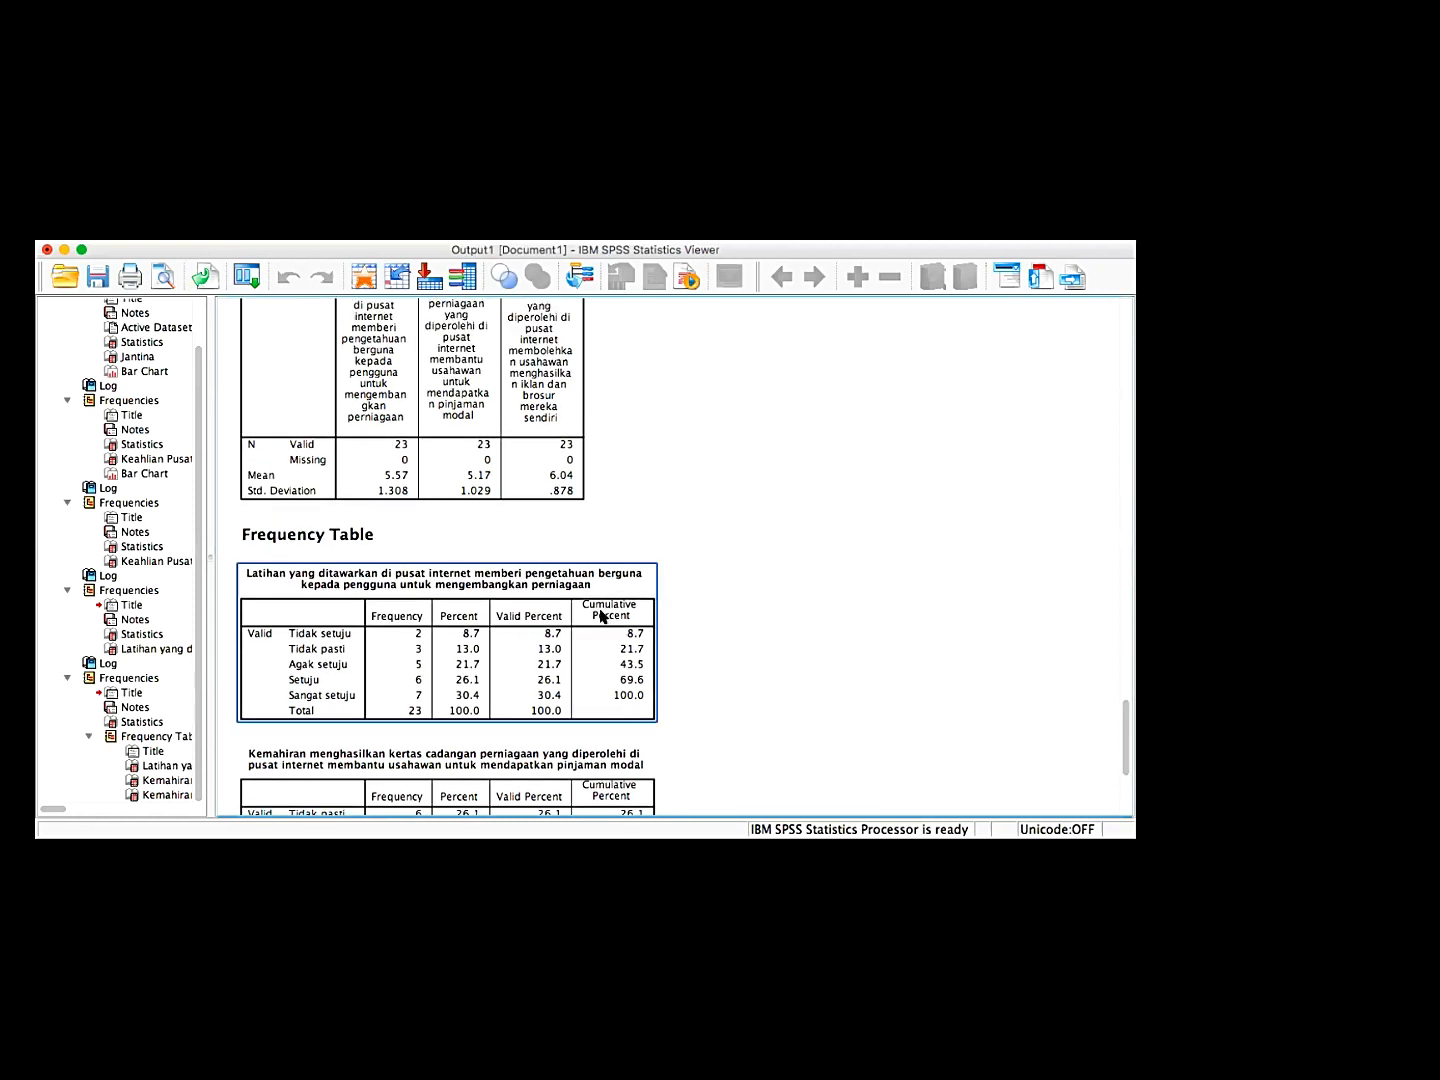
right_click(599, 616)
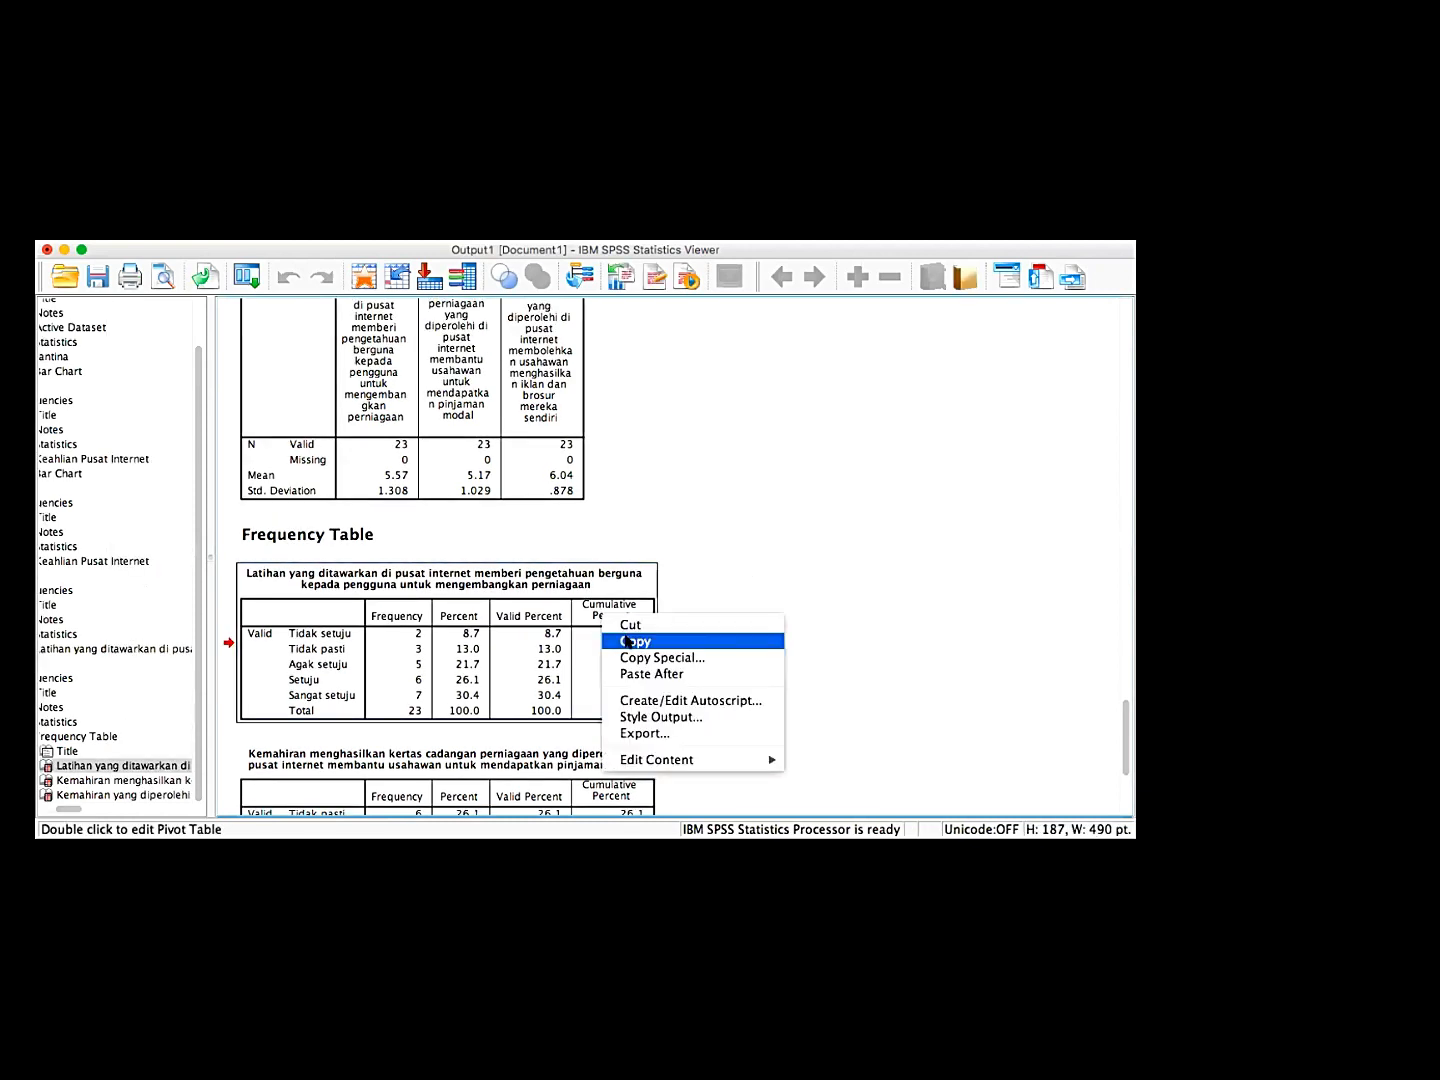
left_click(636, 642)
left_click(720, 869)
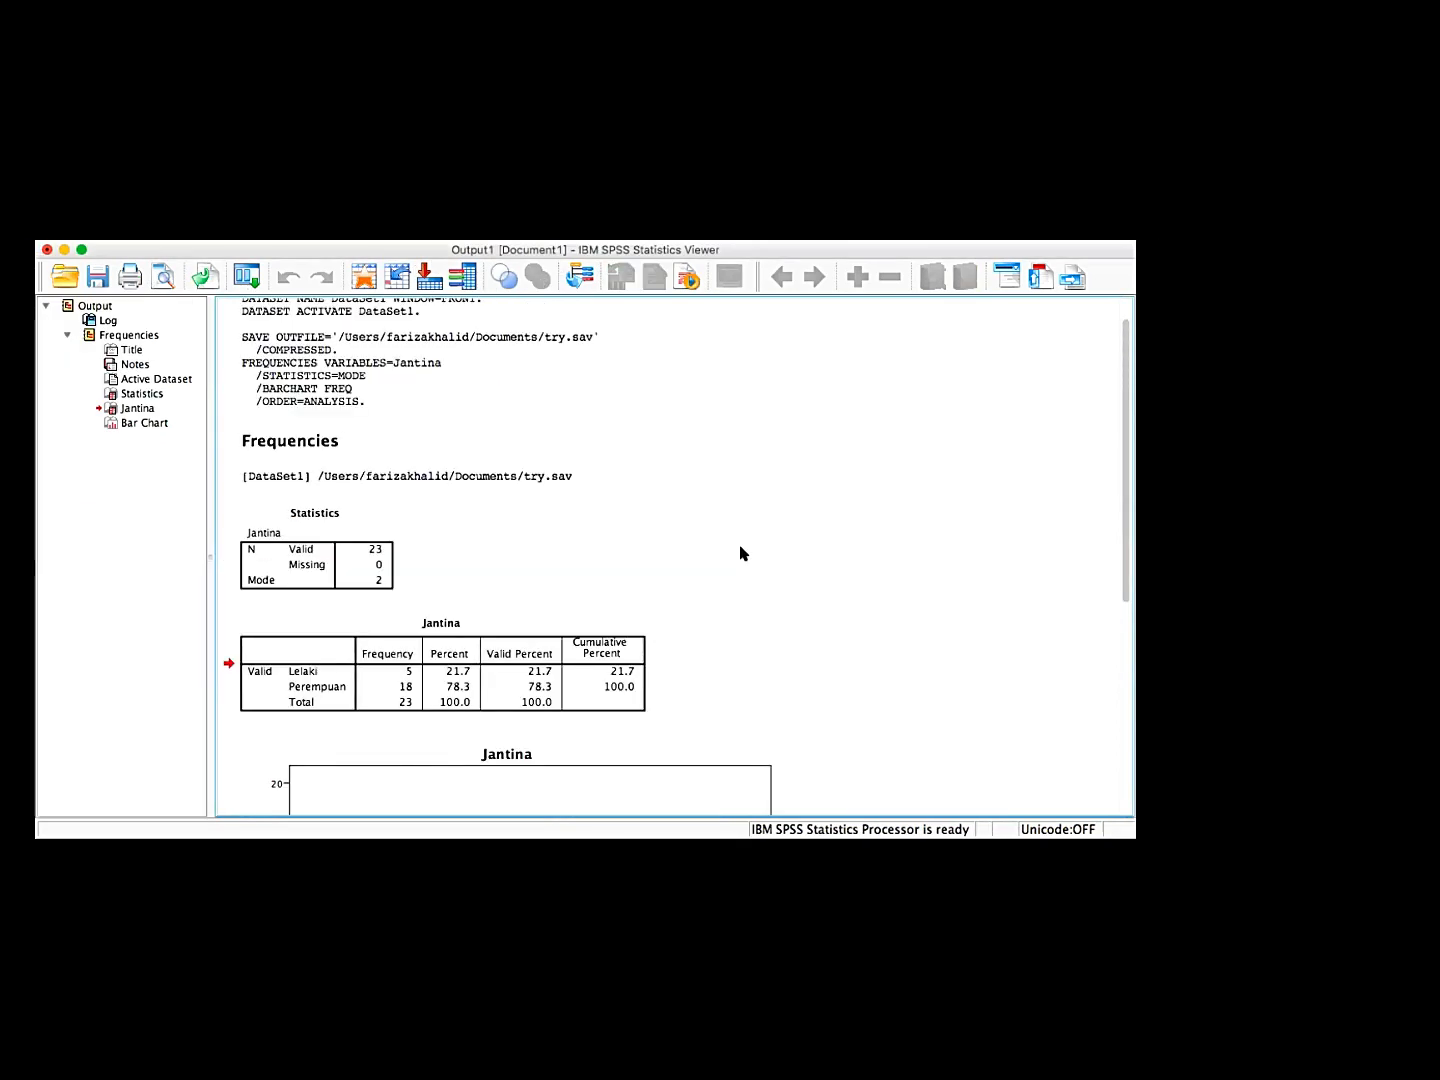
Examine the Jantina frequency table and its bar chart in the output
scroll(742, 553, "down", 3)
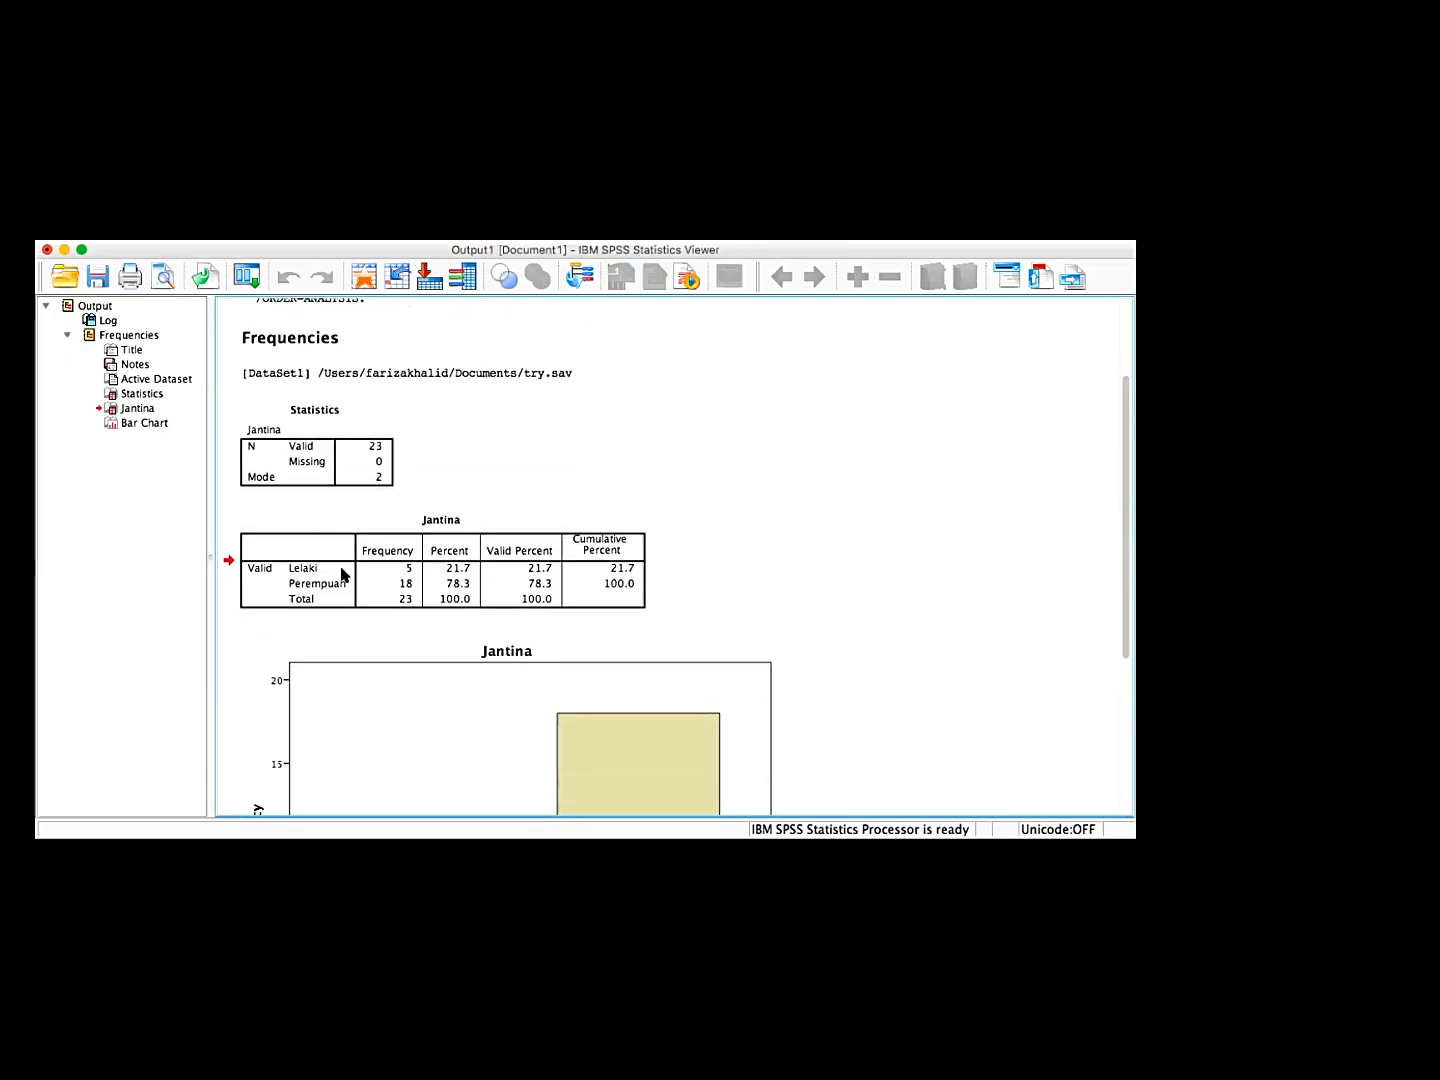
left_click(341, 570)
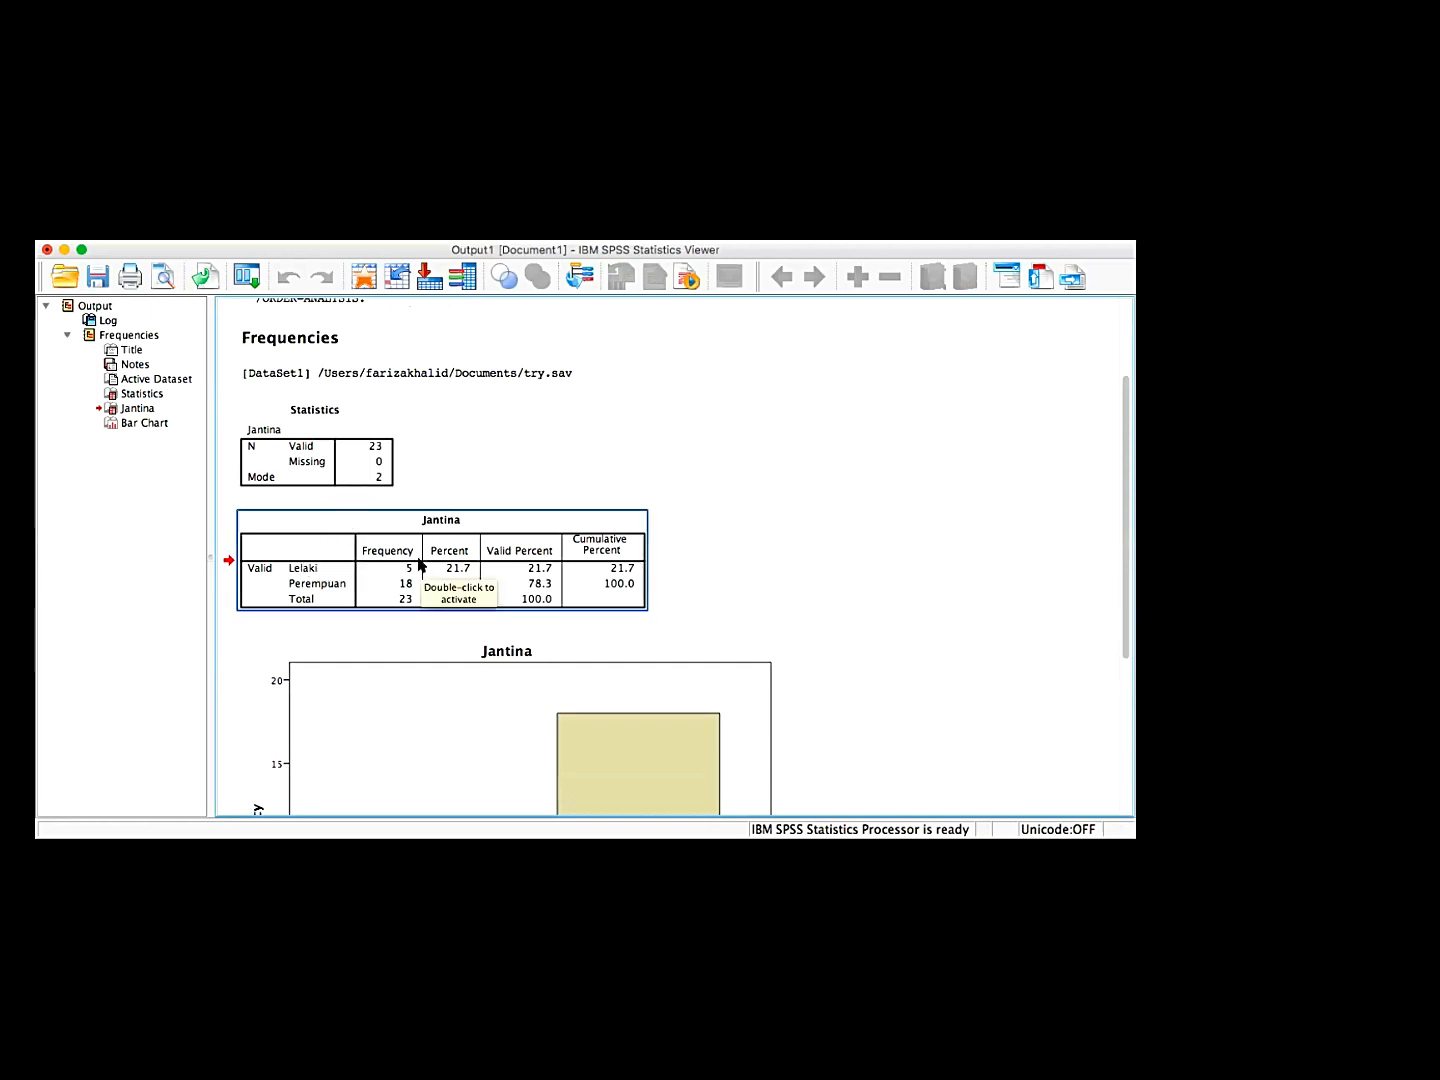
left_click(944, 621)
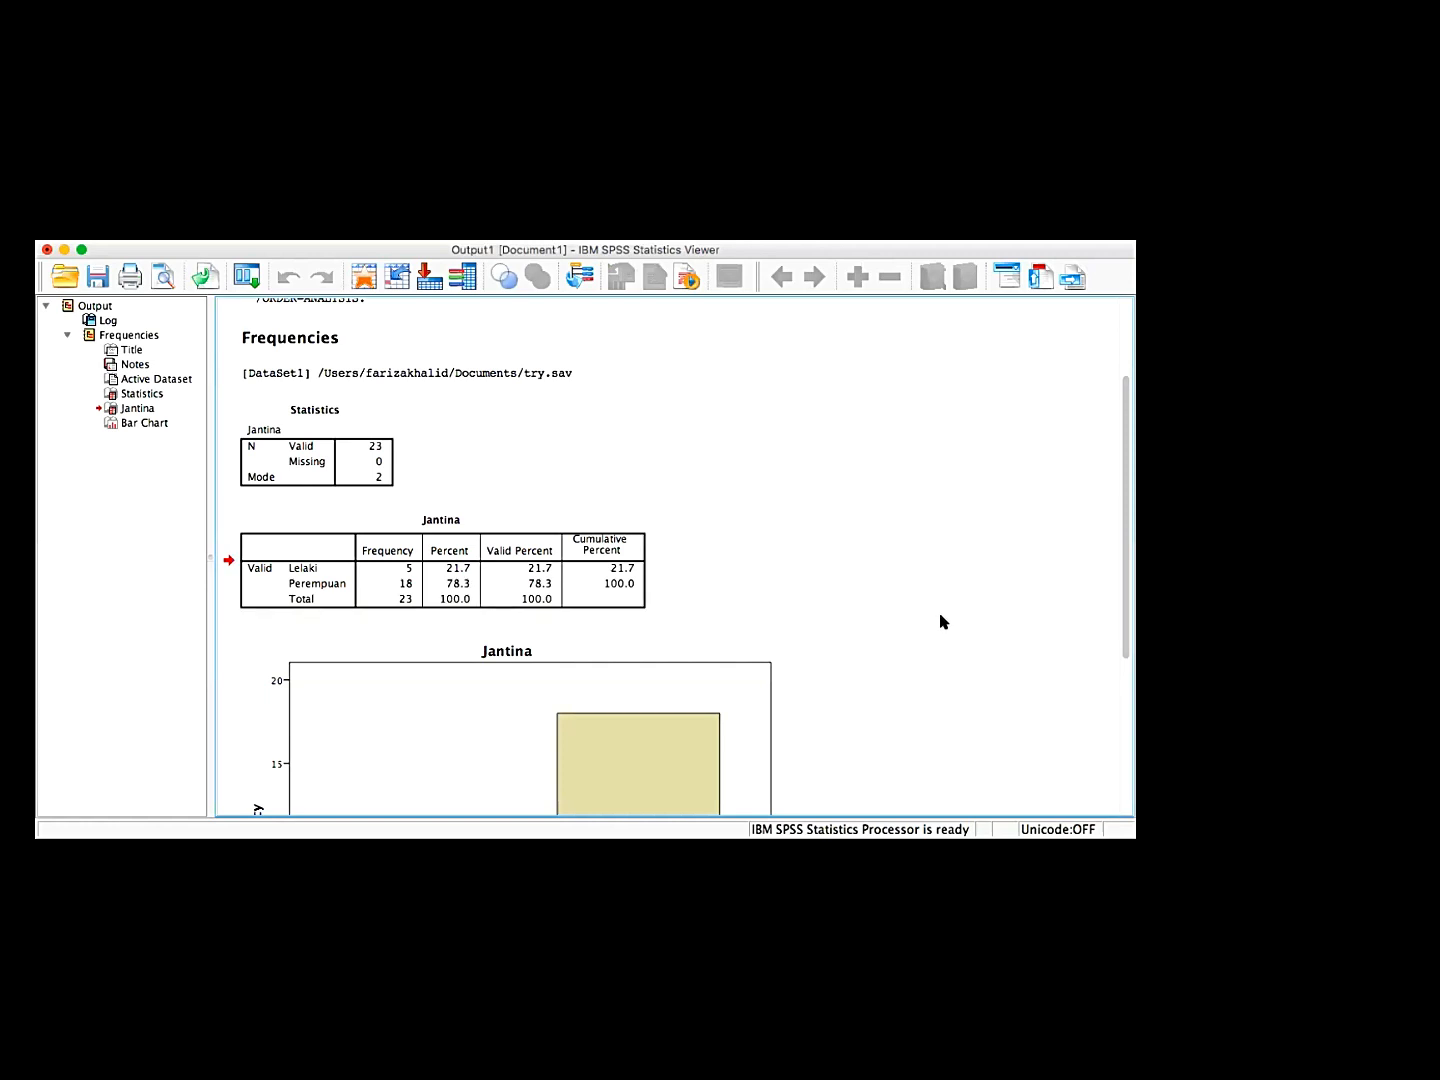
scroll(943, 622, "up", 2)
scroll(941, 621, "down", 6)
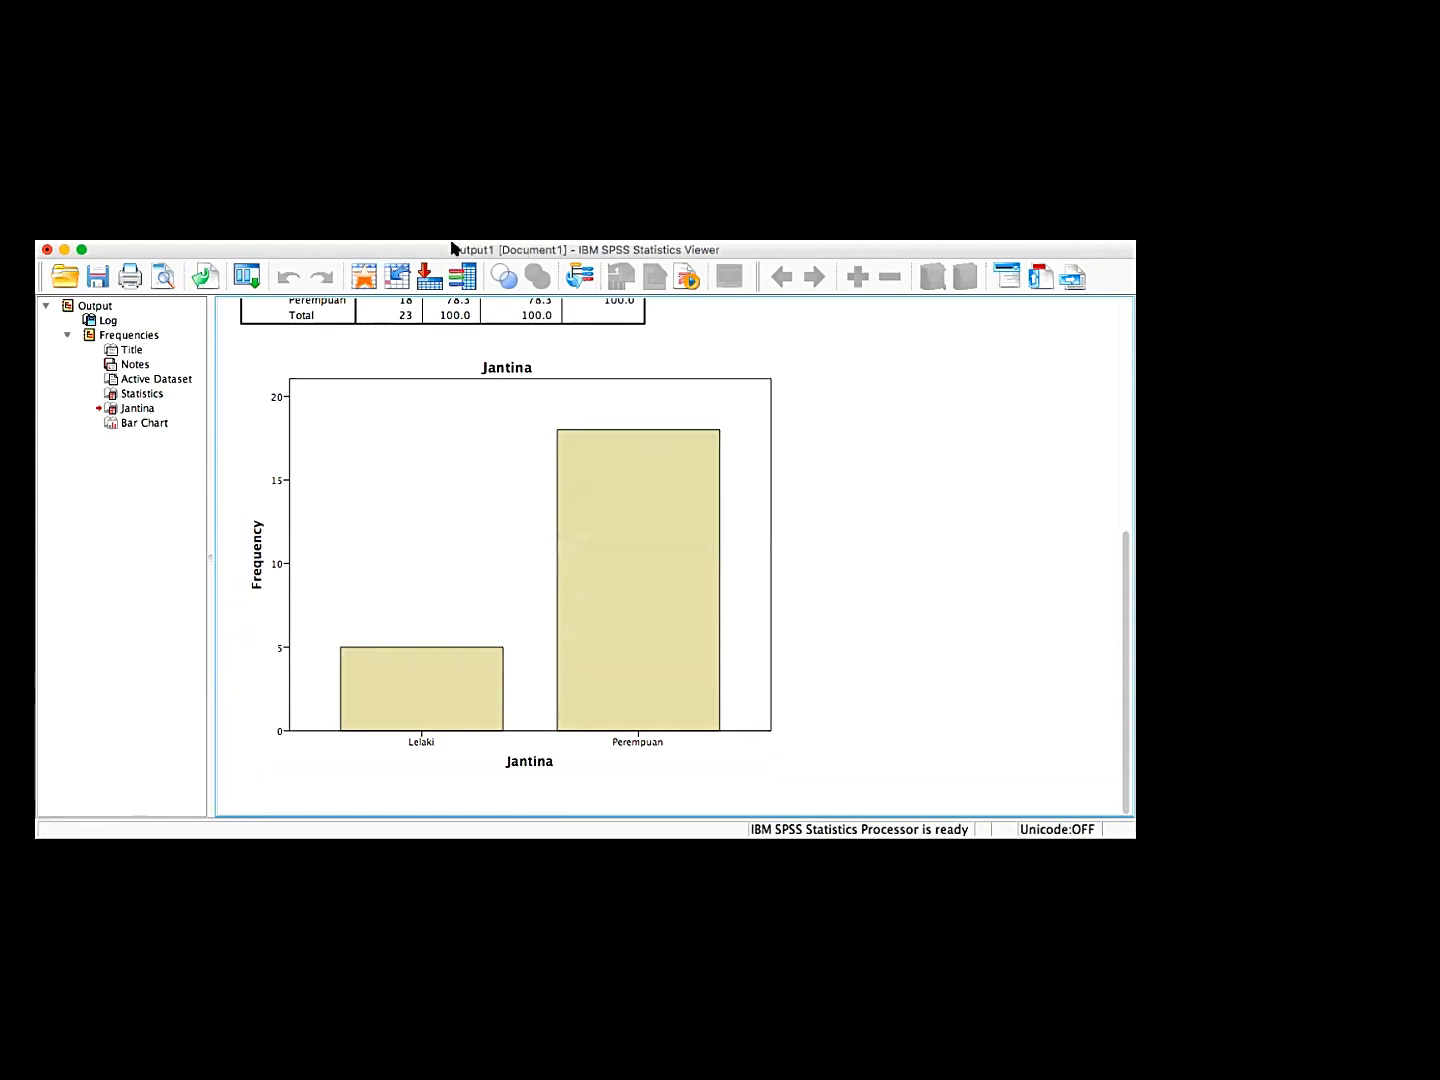
Run a frequencies analysis for Ahli (Keahlian Pusat Internet) with the mode and a frequency bar chart
left_click(499, 232)
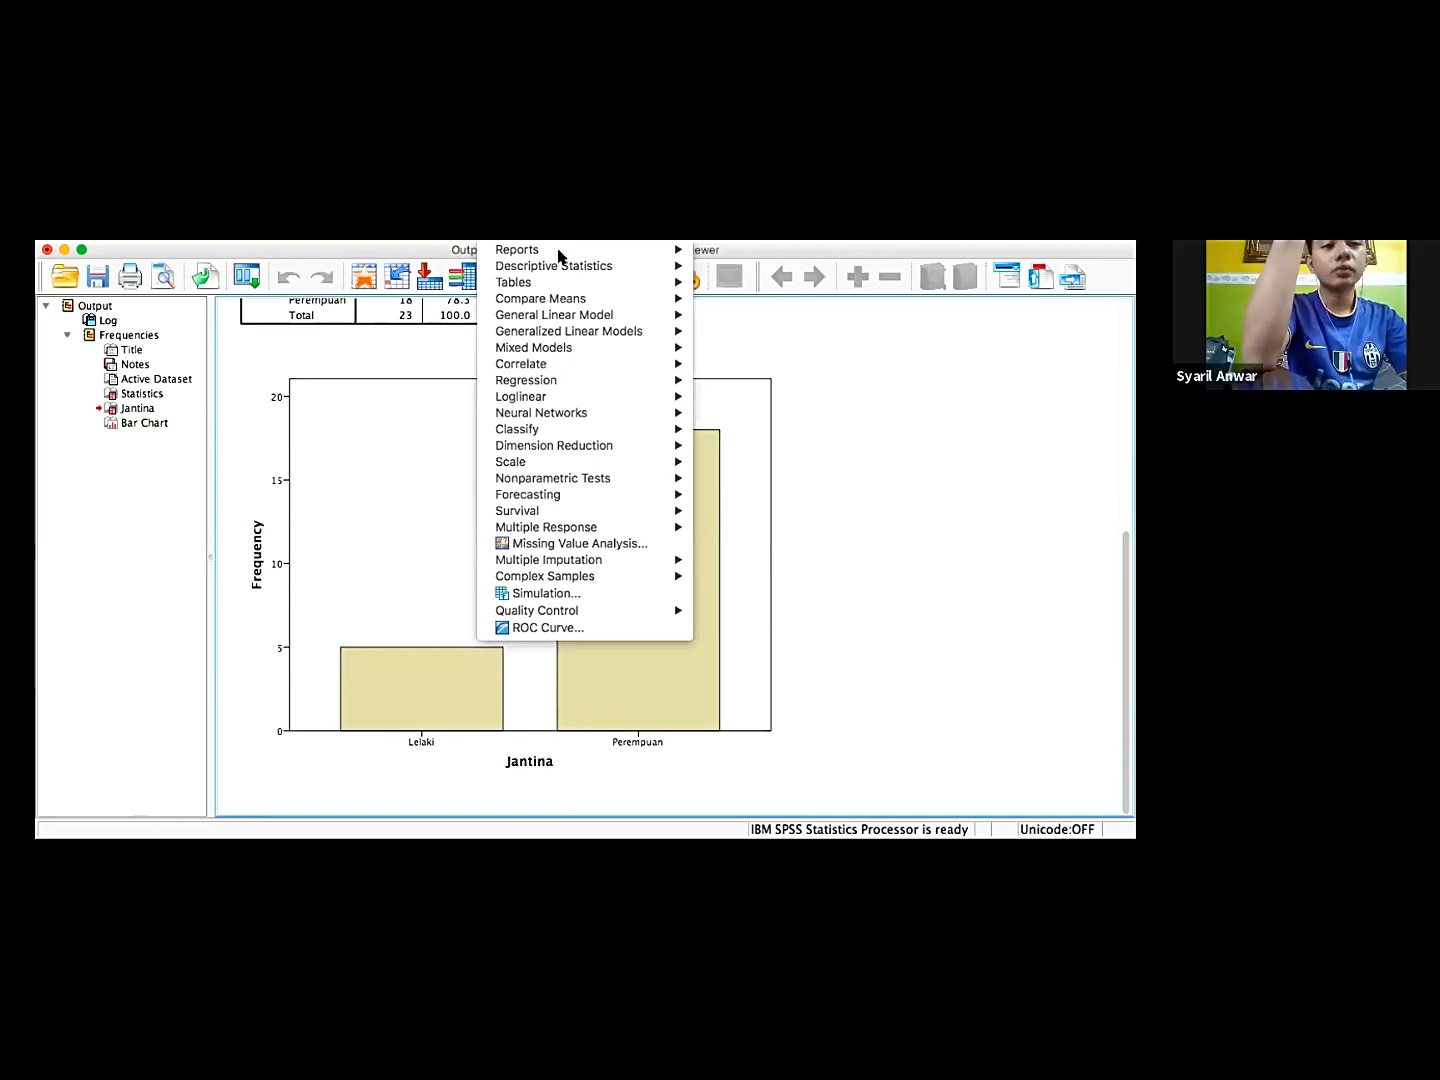
mouse_move(585, 265)
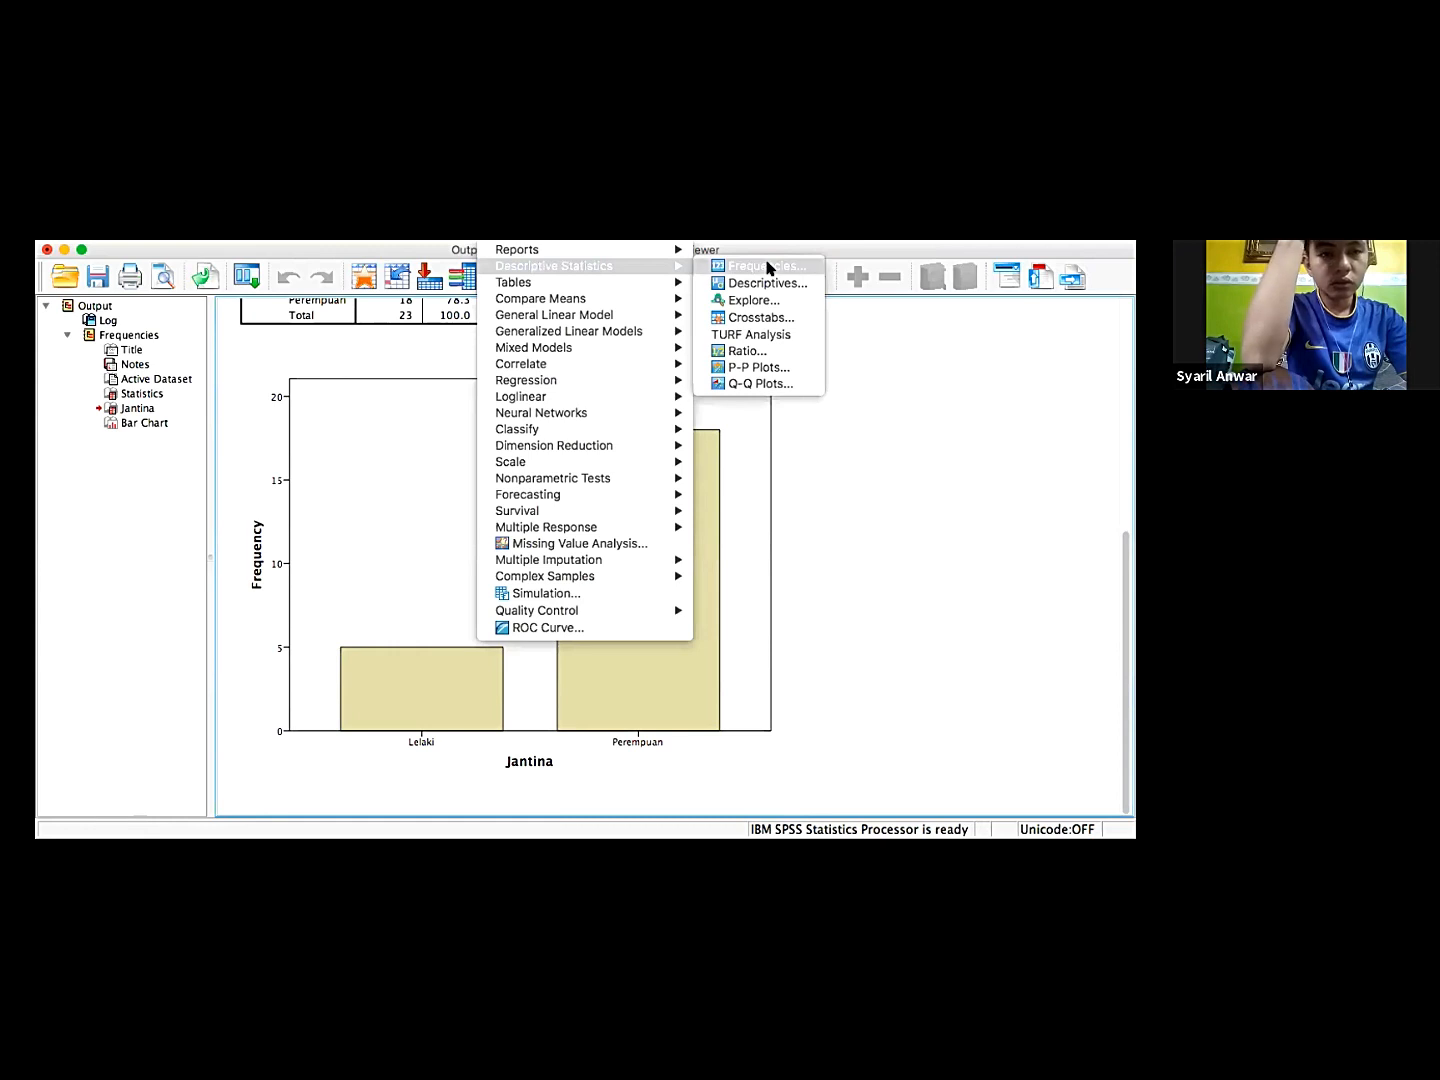
left_click(769, 266)
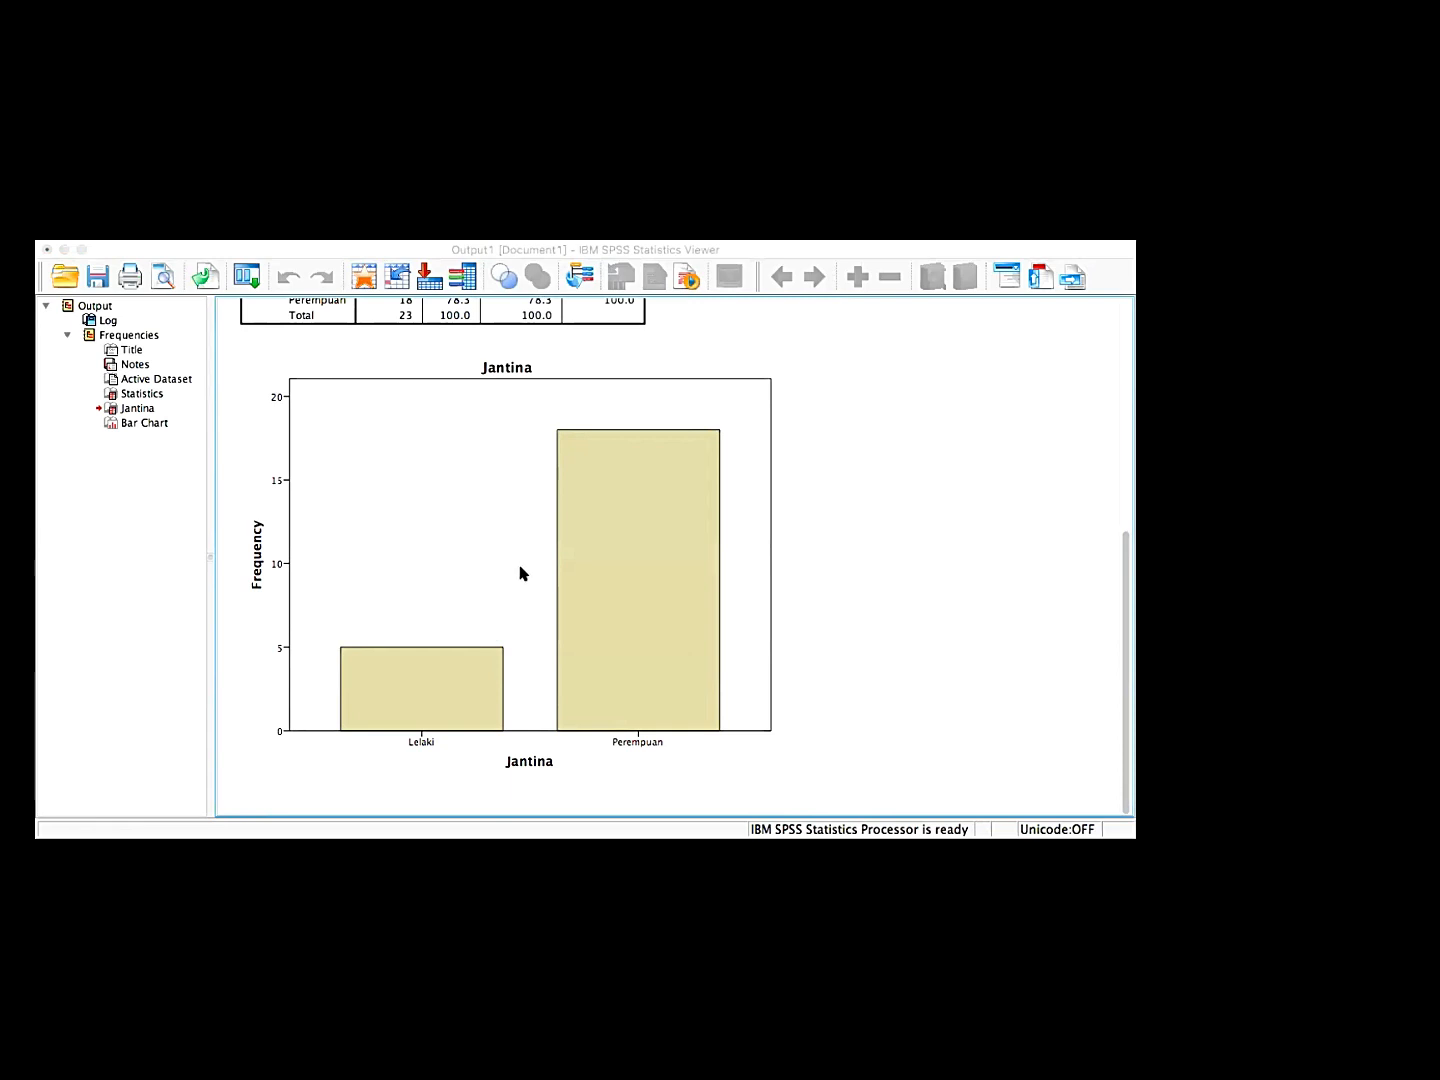
left_click(833, 598)
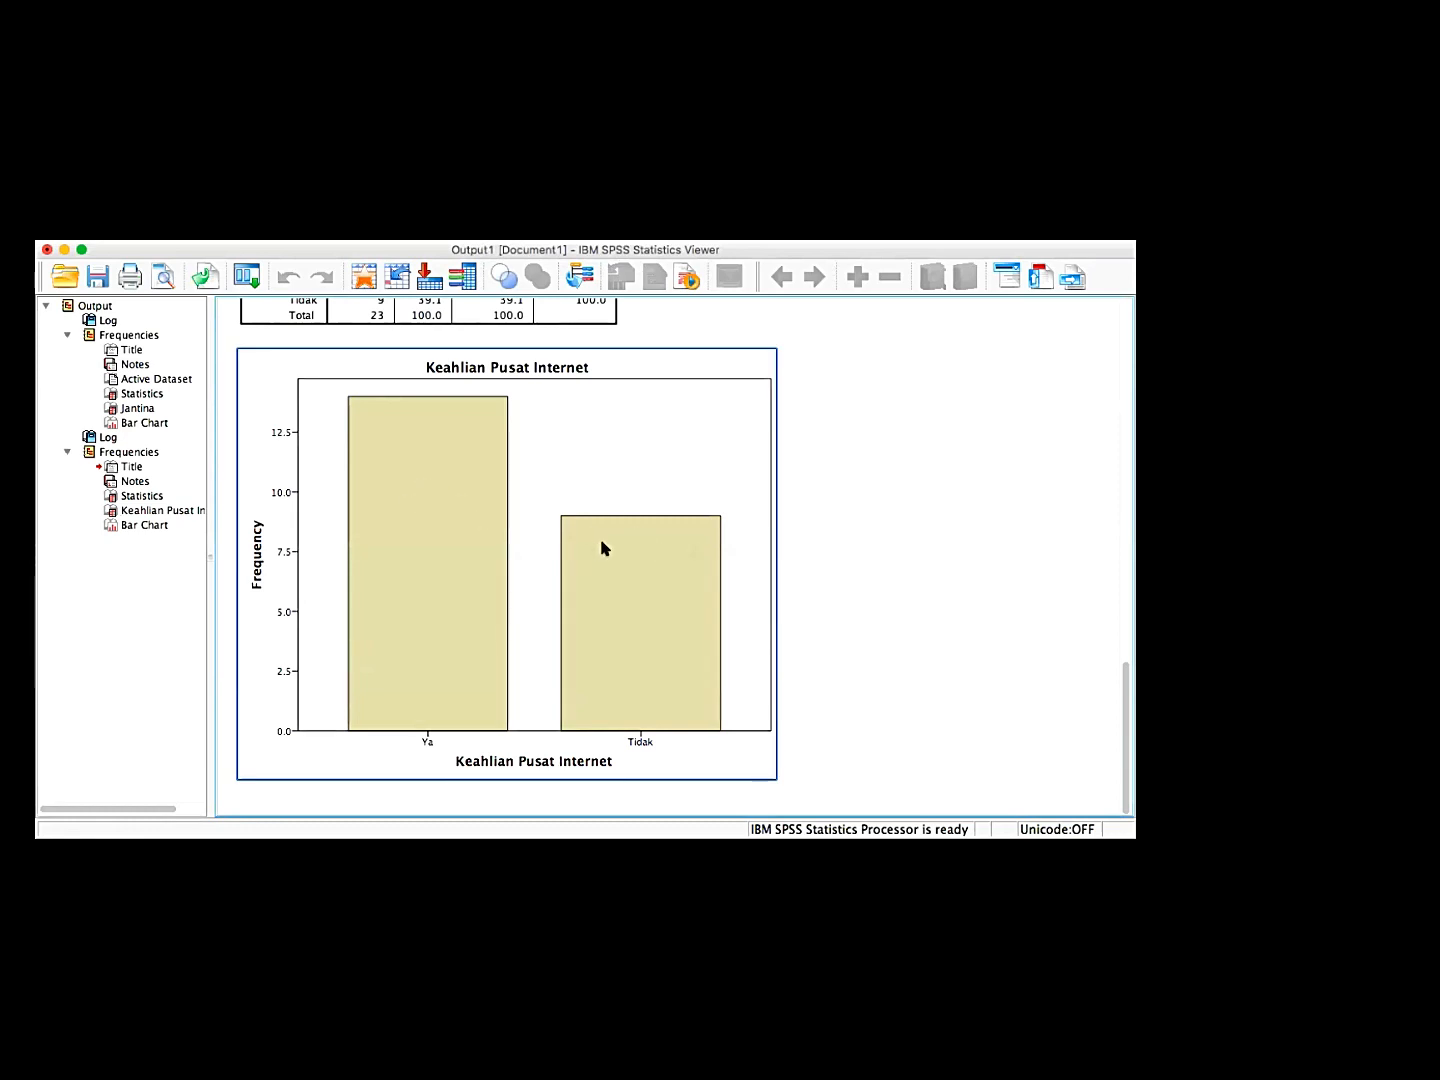
Rerun the frequencies analysis for Ahli without any statistics or bar chart
left_click(516, 230)
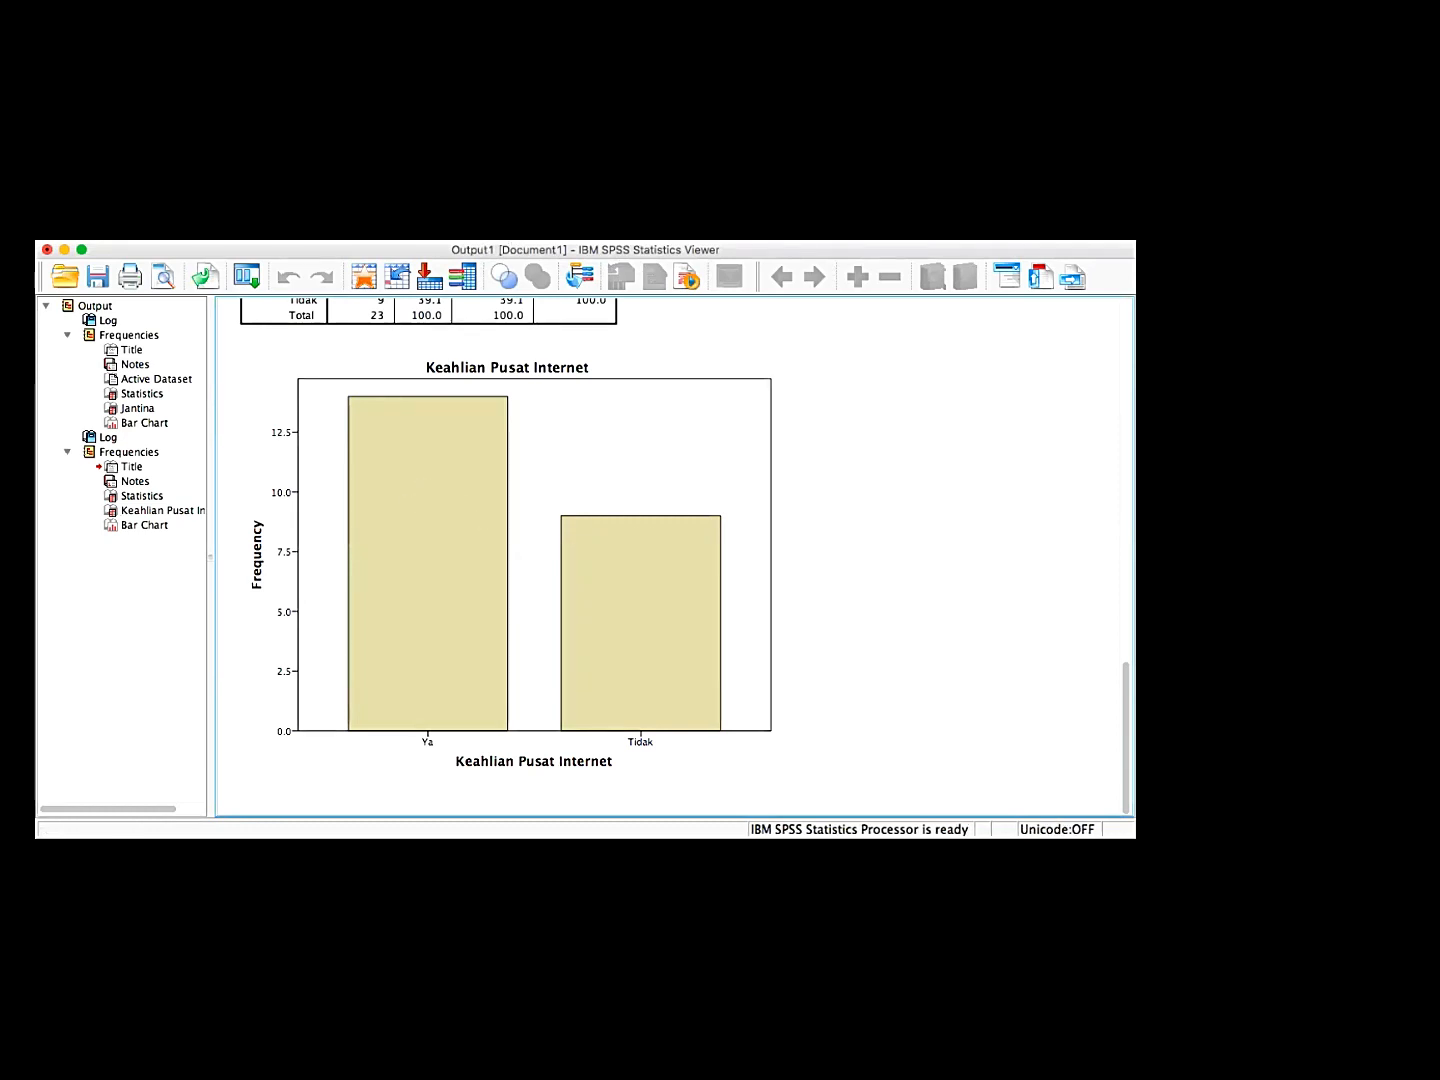
left_click(510, 231)
left_click(516, 231)
left_click(520, 231)
mouse_move(616, 268)
left_click(729, 269)
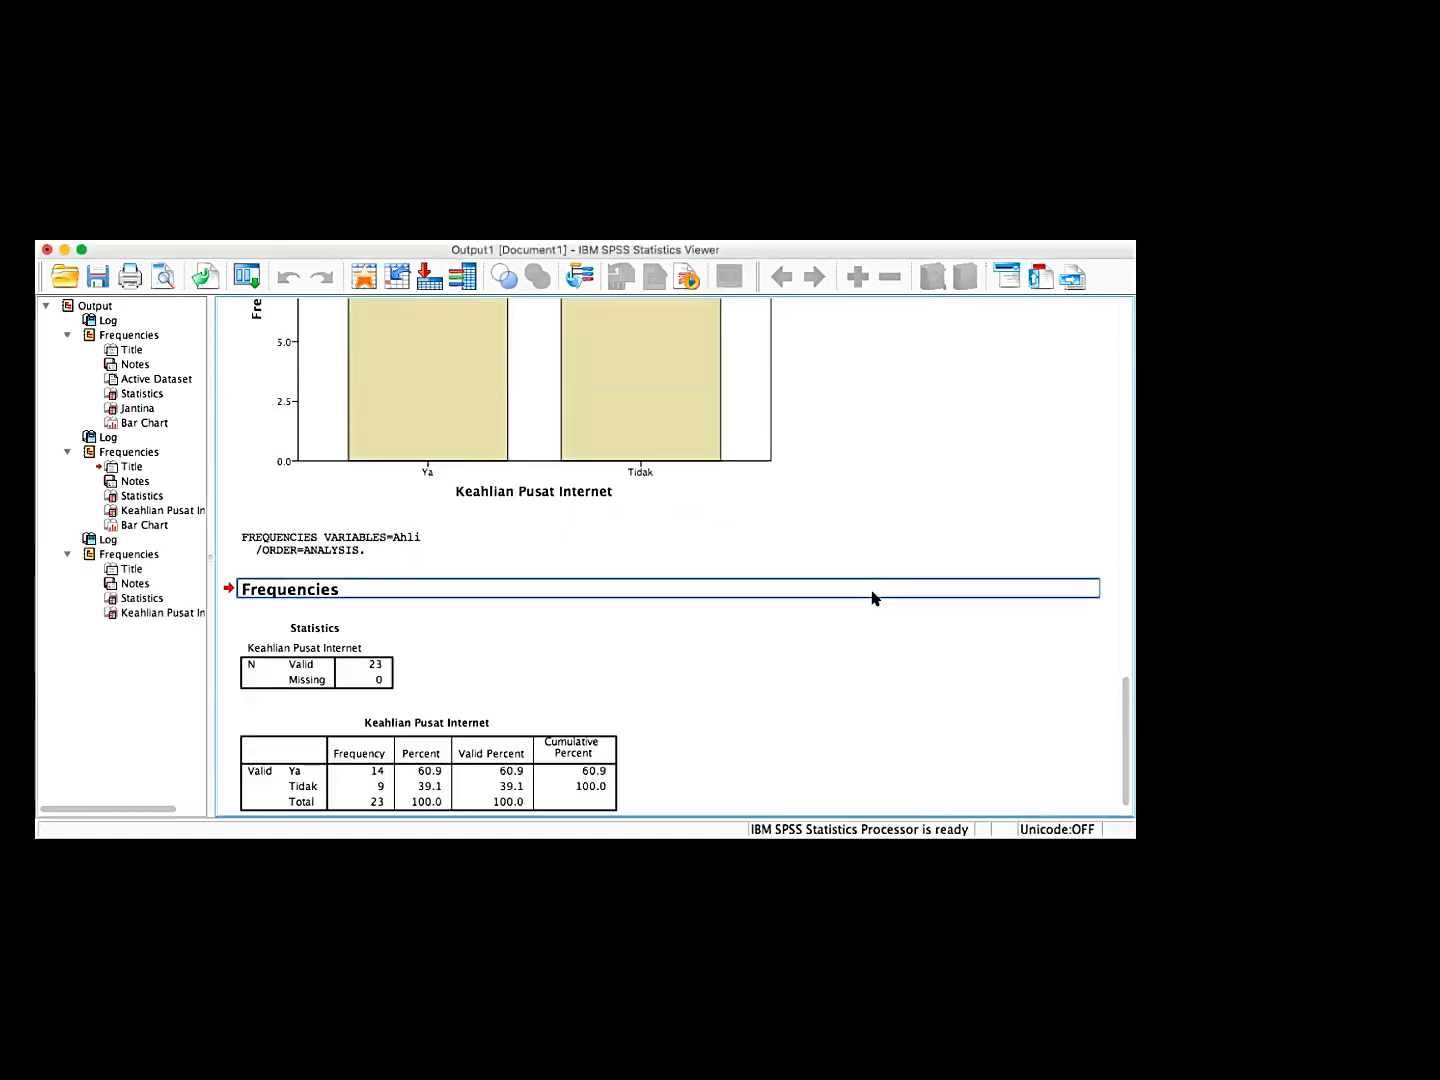
Compare the two Keahlian Pusat Internet outputs, with and without the mode and bar chart, and look back at the Jantina chart
left_click(730, 341)
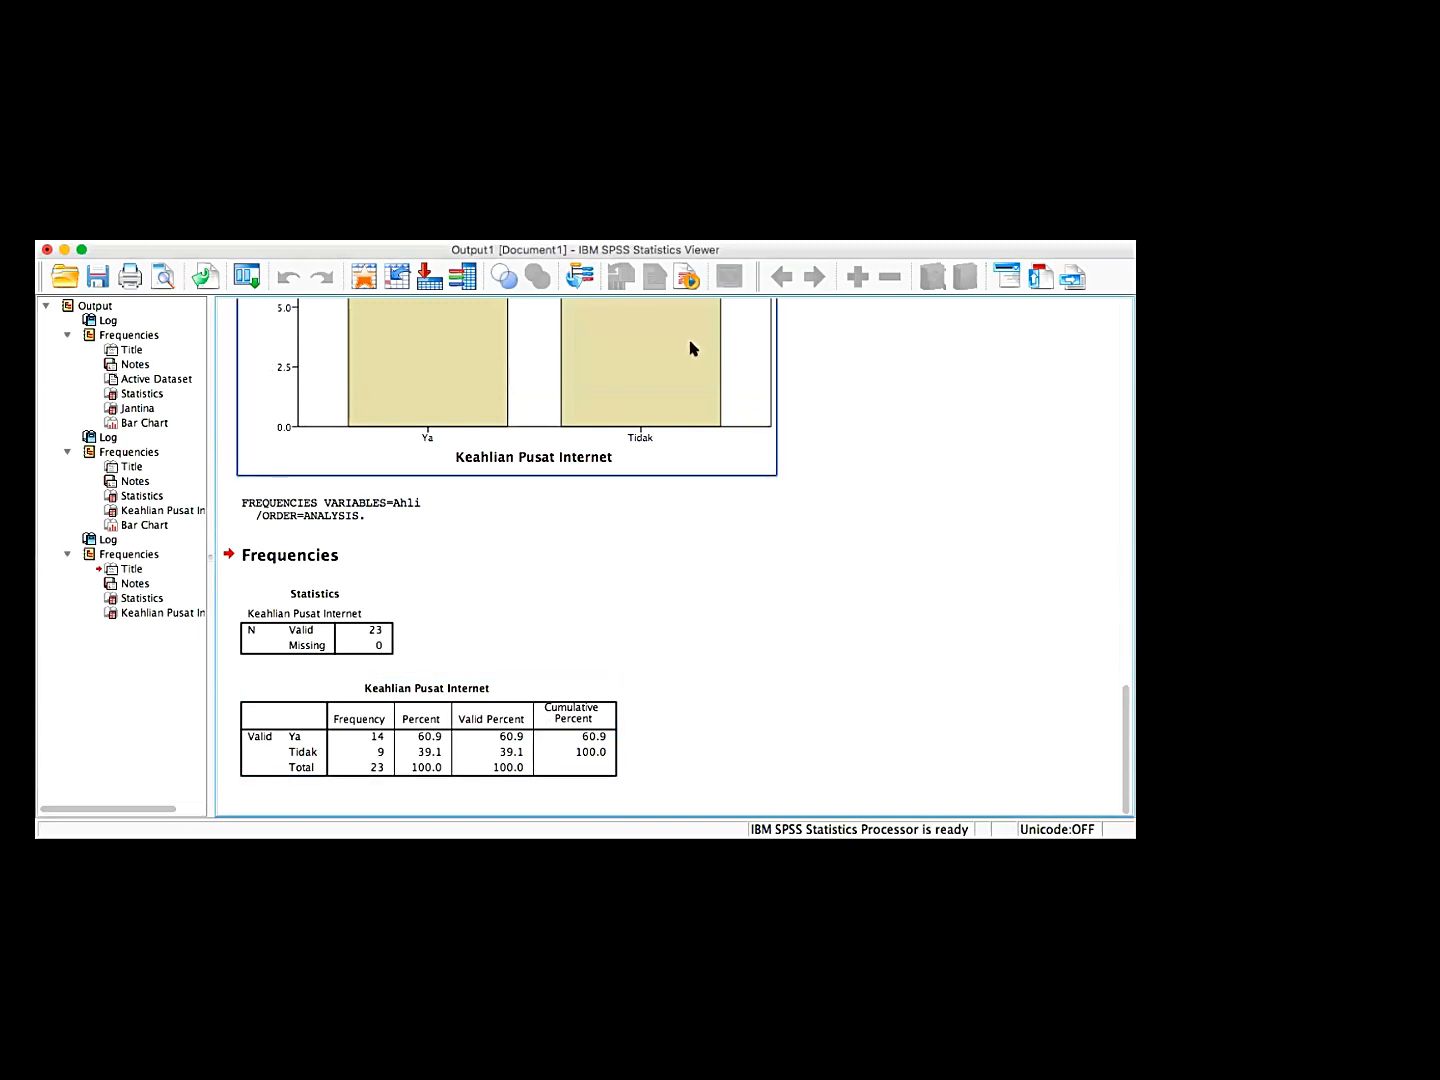
left_click(653, 761)
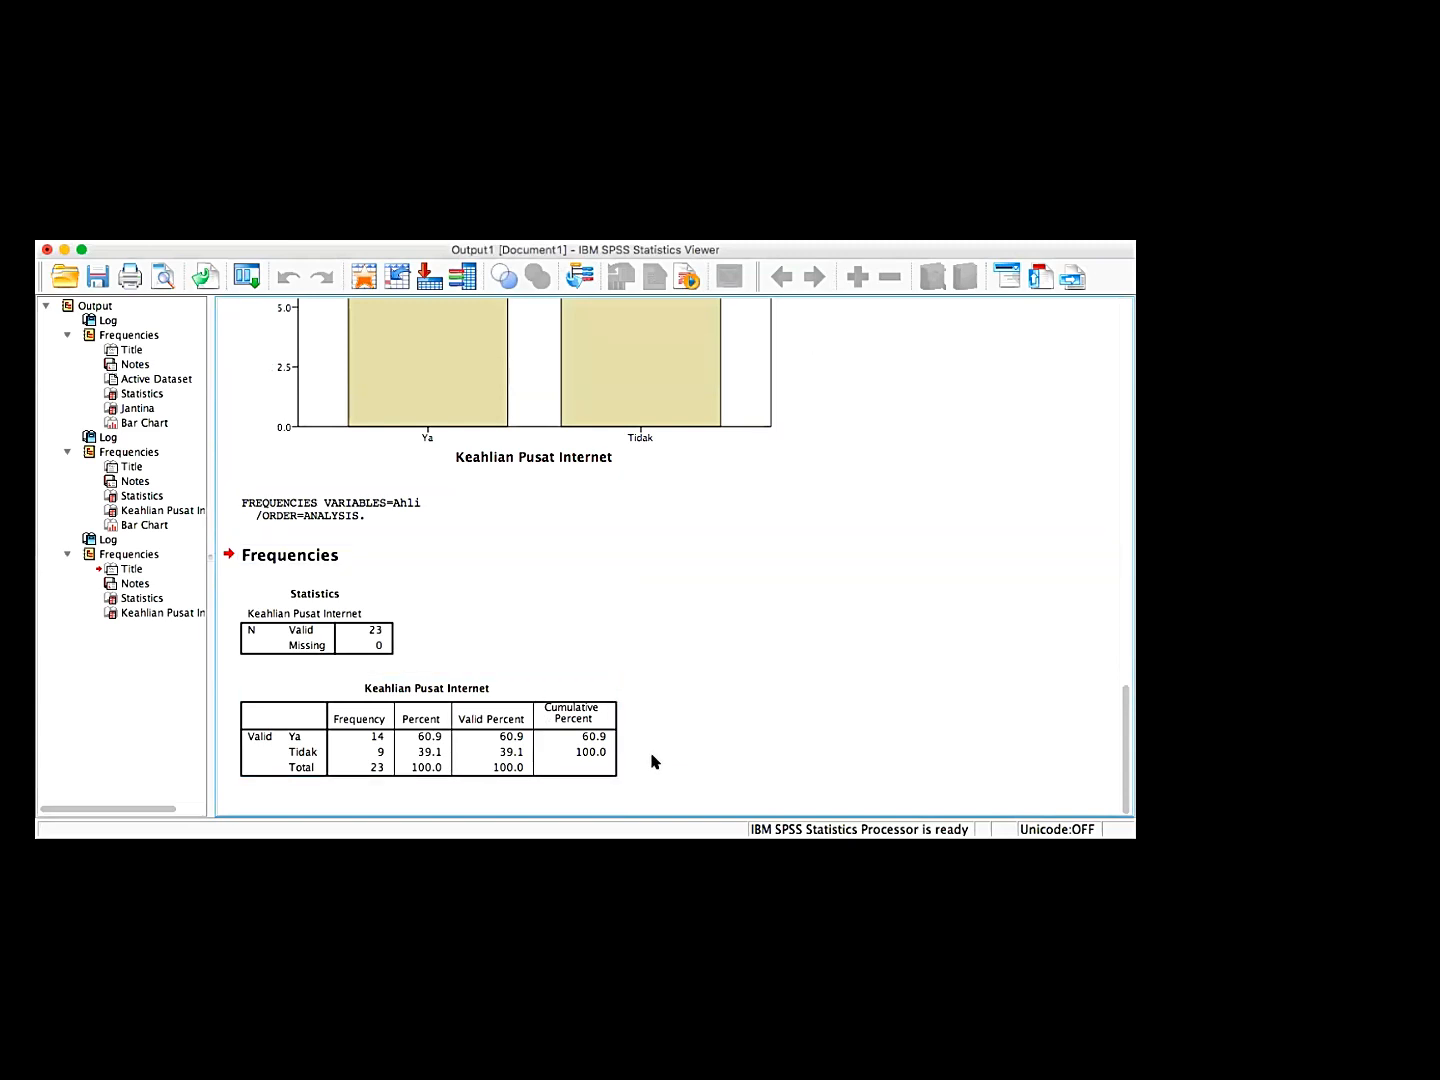
scroll(717, 619, "up", 5)
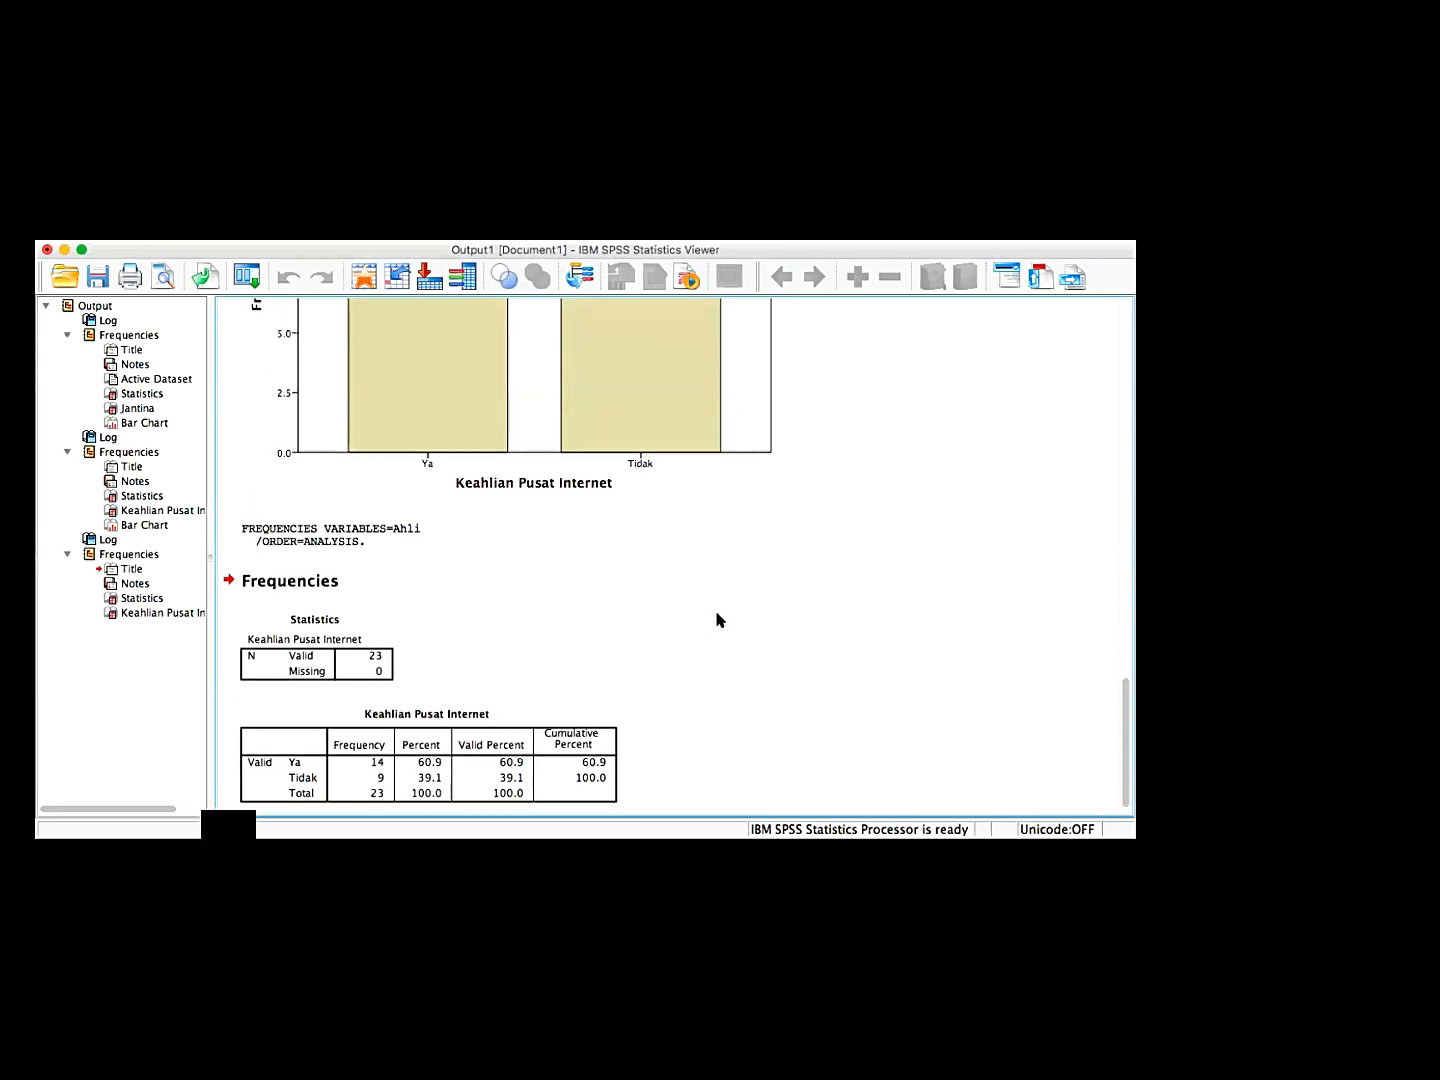
left_click(728, 513)
scroll(730, 511, "up", 1)
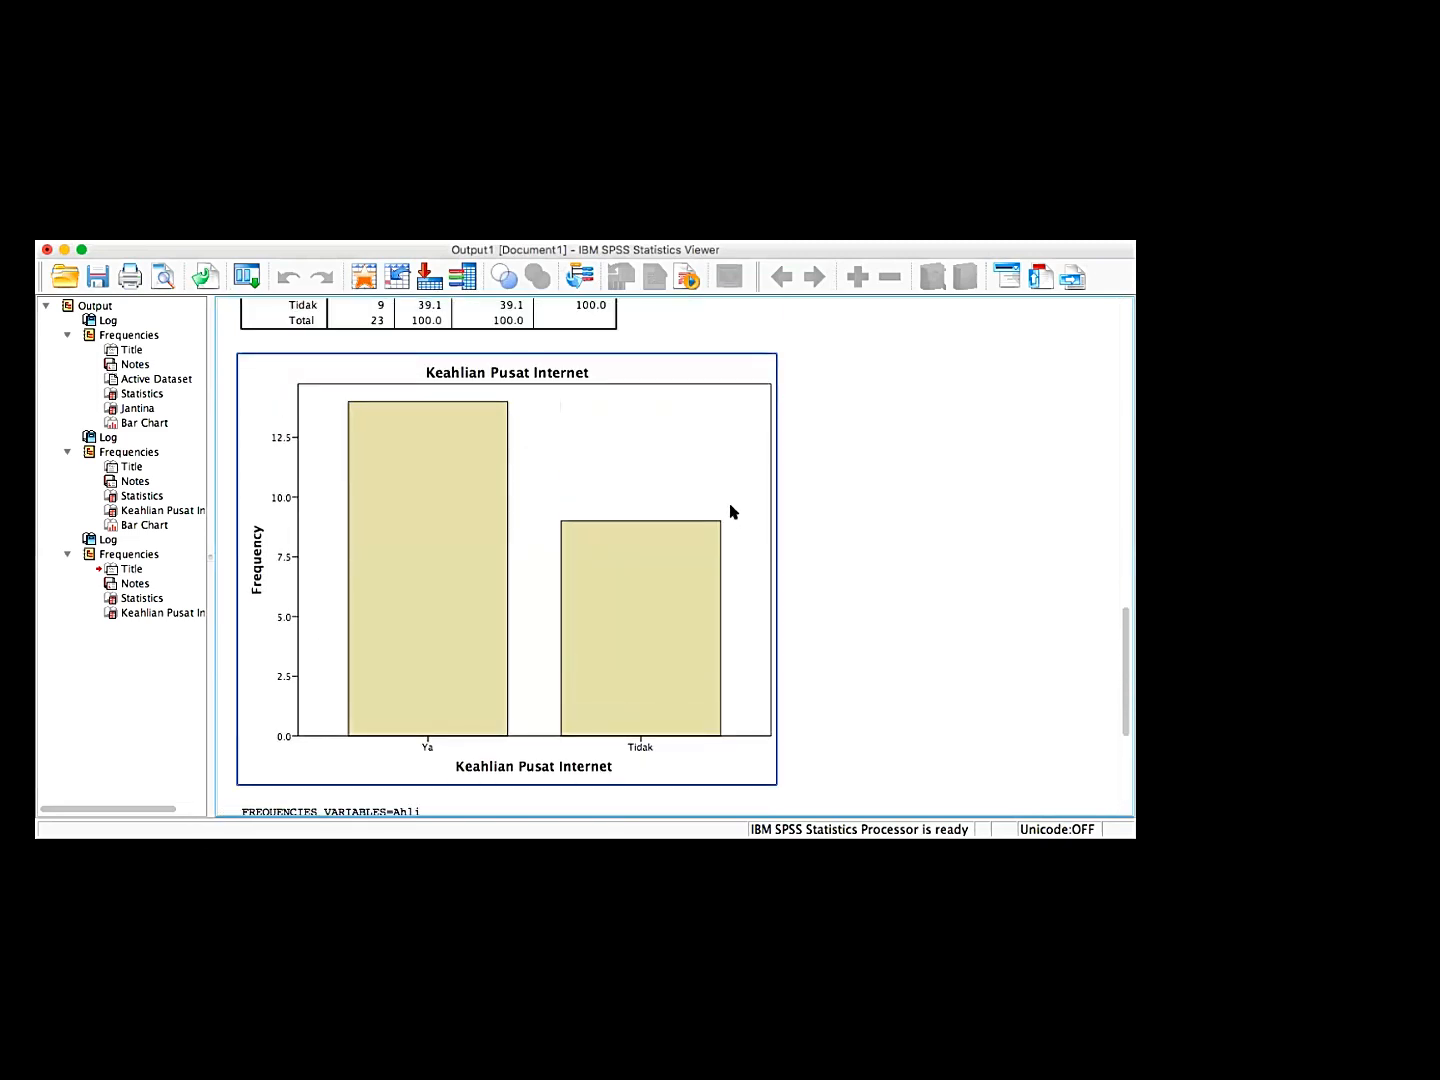
scroll(731, 512, "up", 4)
scroll(732, 512, "up", 20)
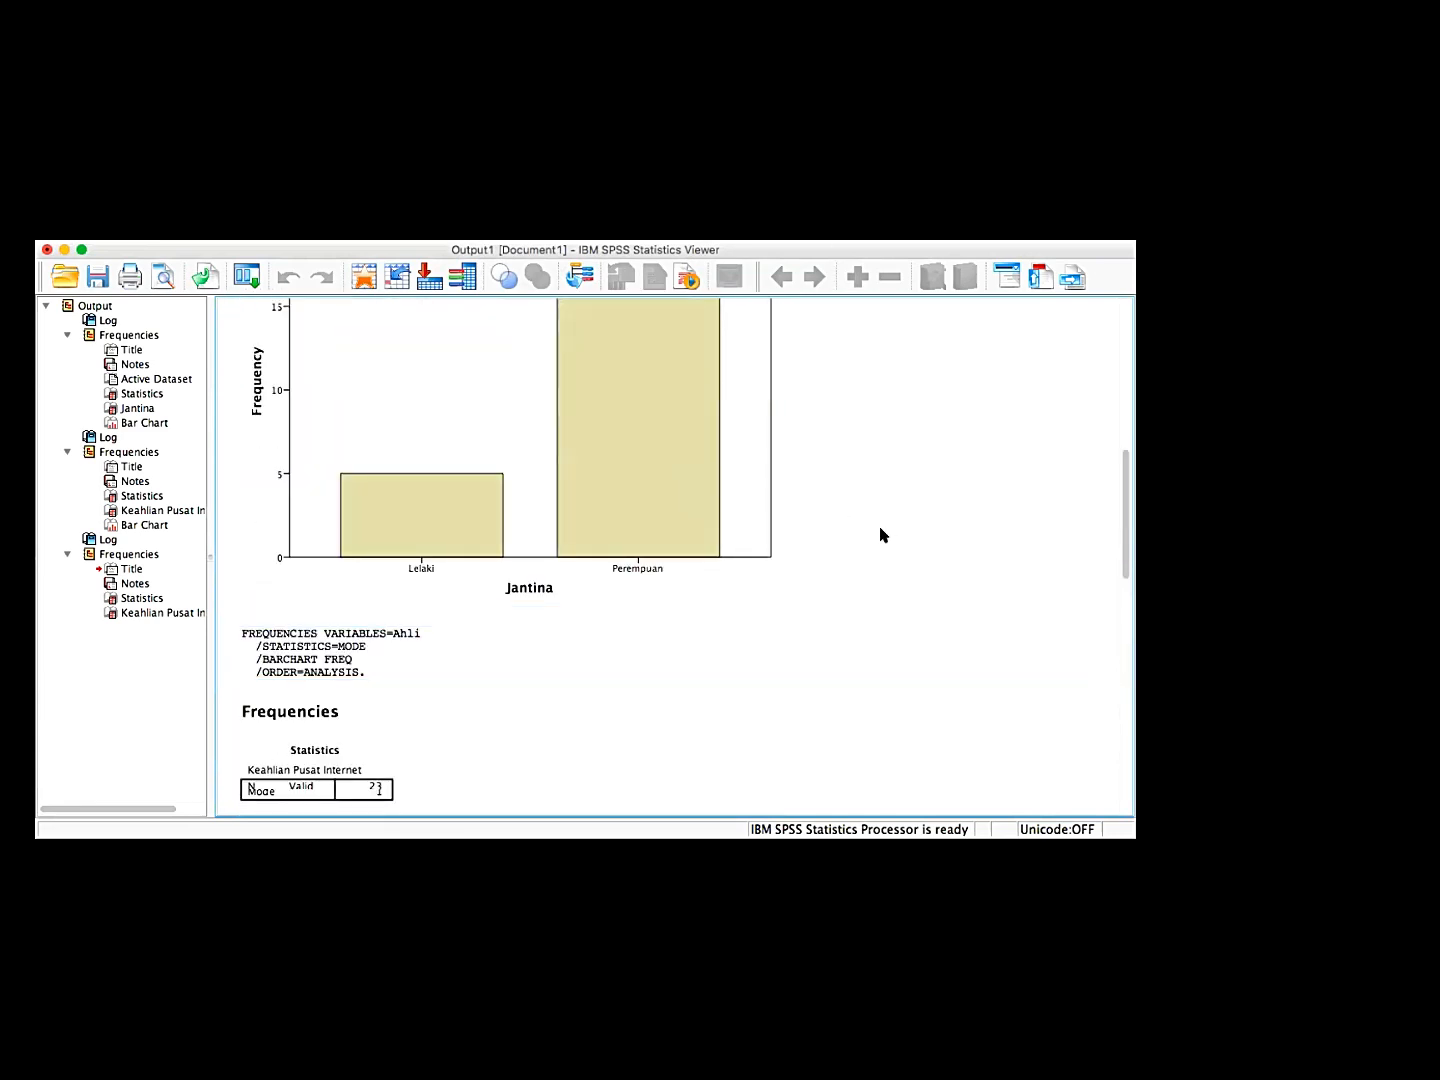
scroll(882, 535, "down", 18)
scroll(882, 536, "down", 9)
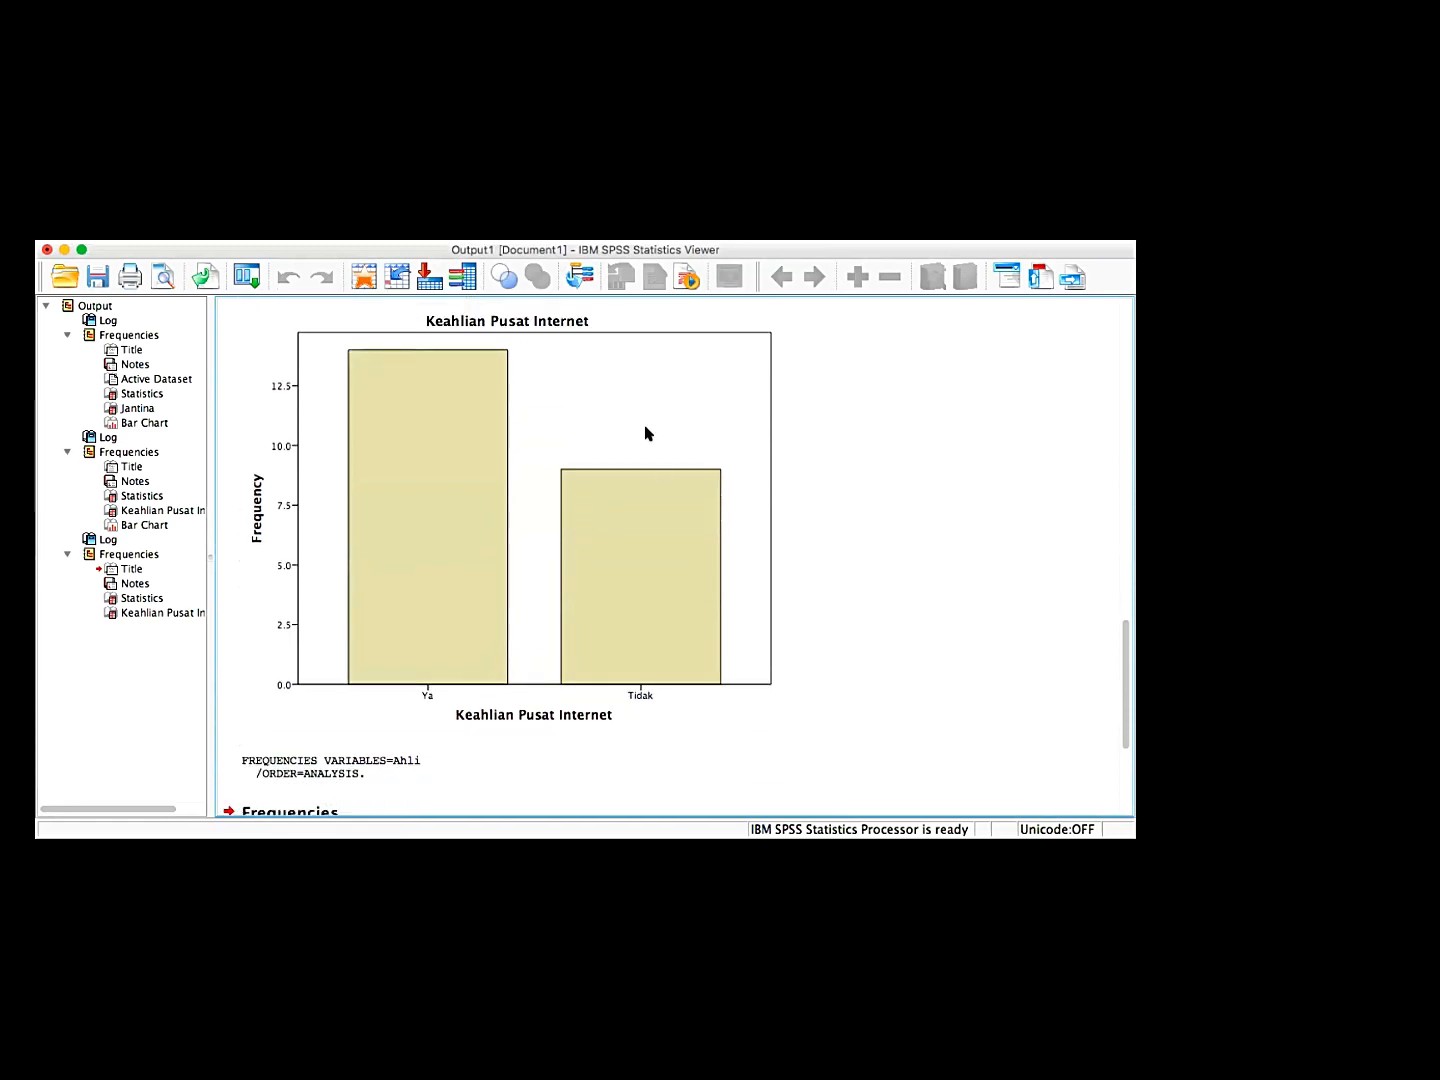
left_click(620, 450)
left_click(807, 507)
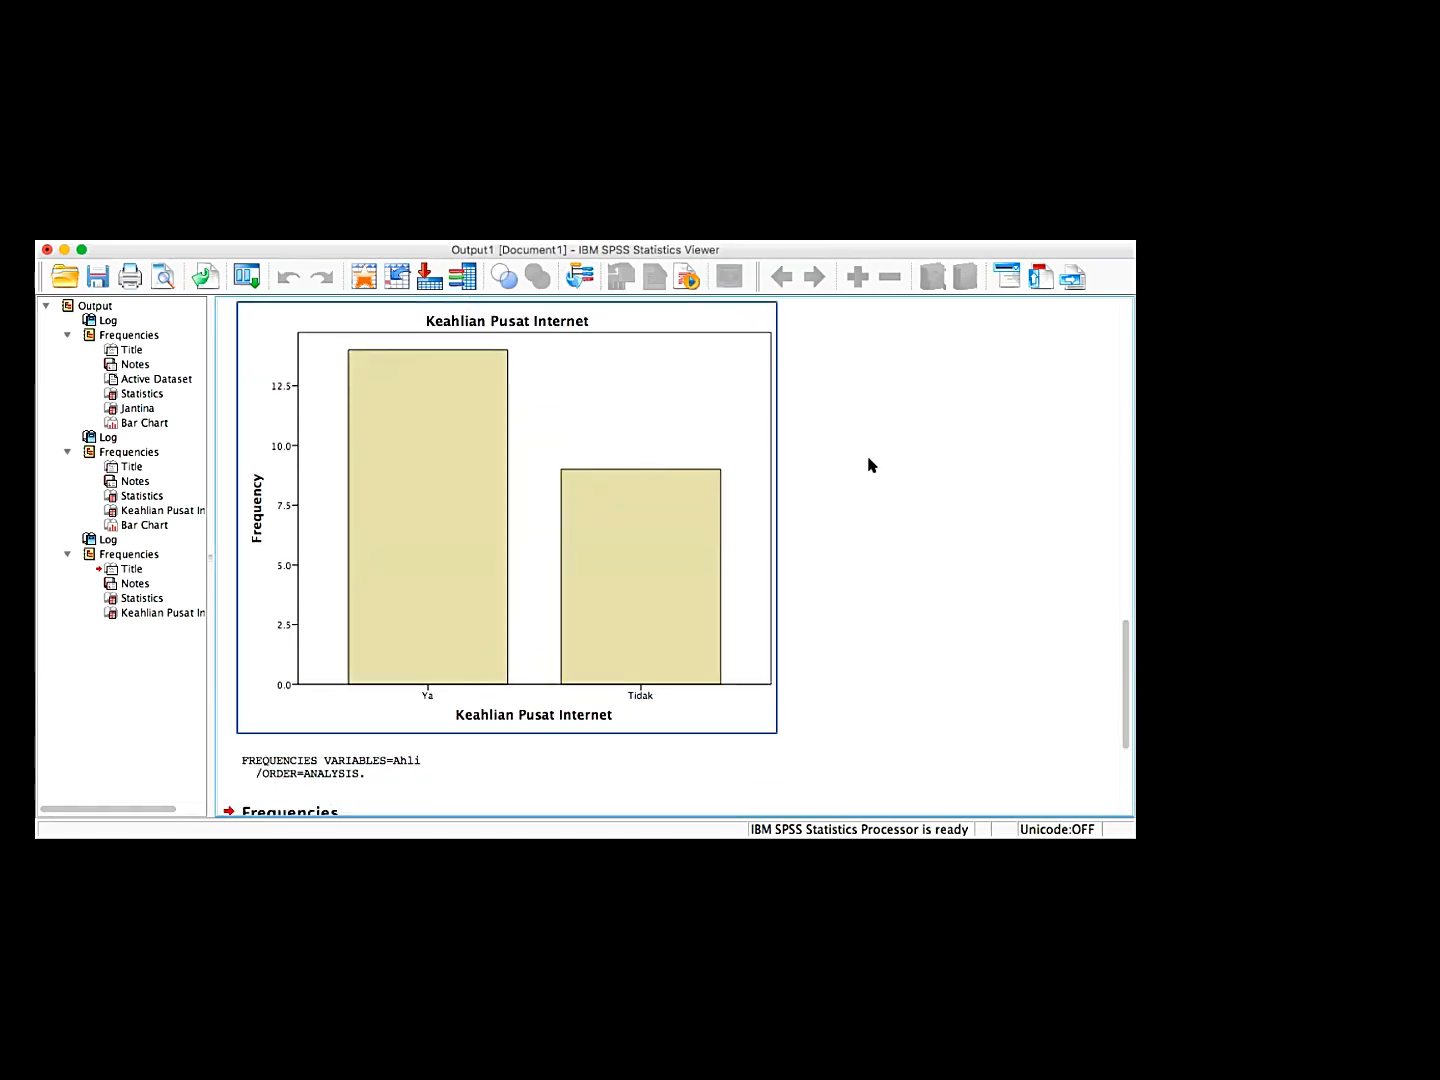
scroll(852, 510, "down", 3)
scroll(857, 514, "down", 5)
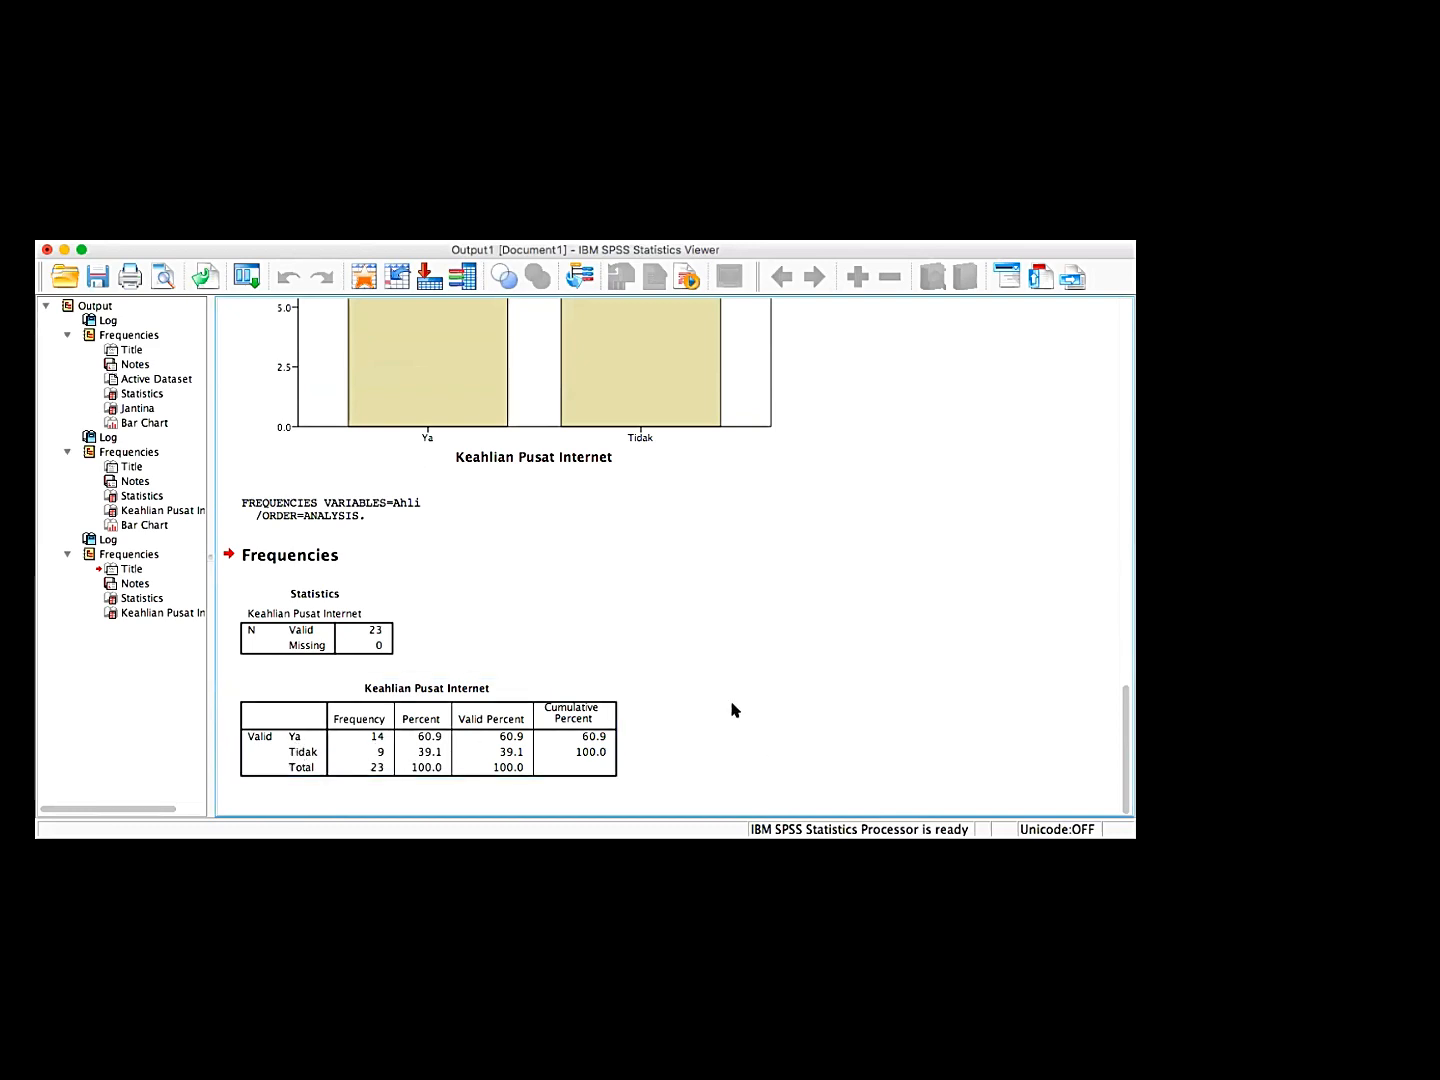
Copy the Keahlian Pusat Internet frequency table from the latest output and switch to another application
left_click(597, 720)
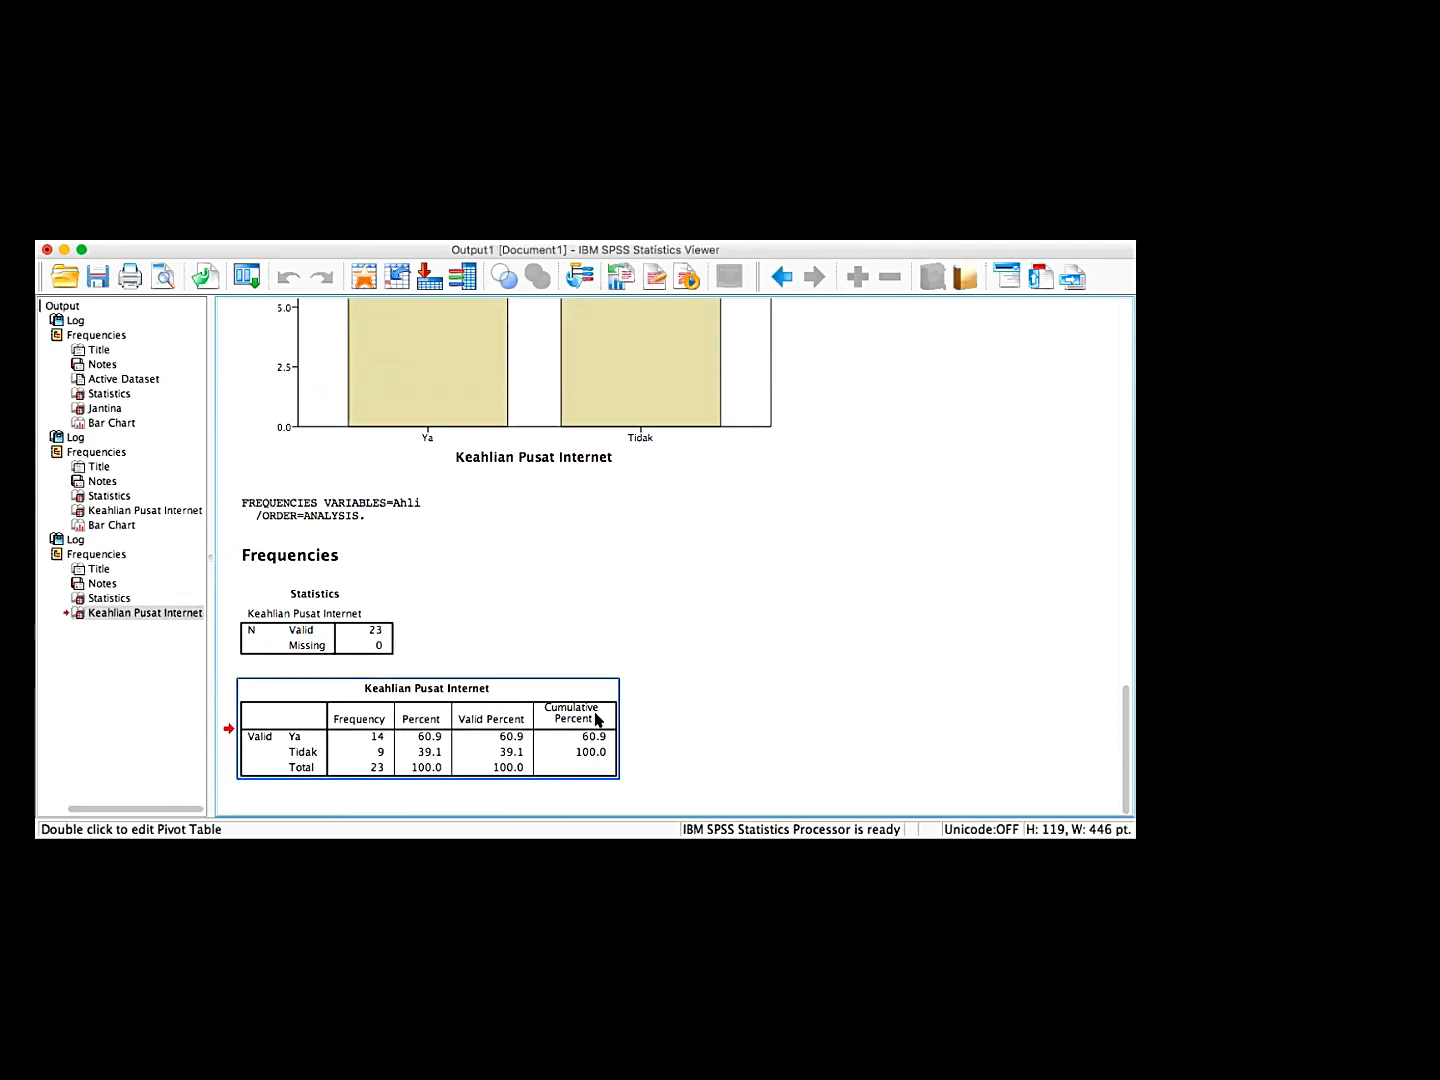
right_click(596, 718)
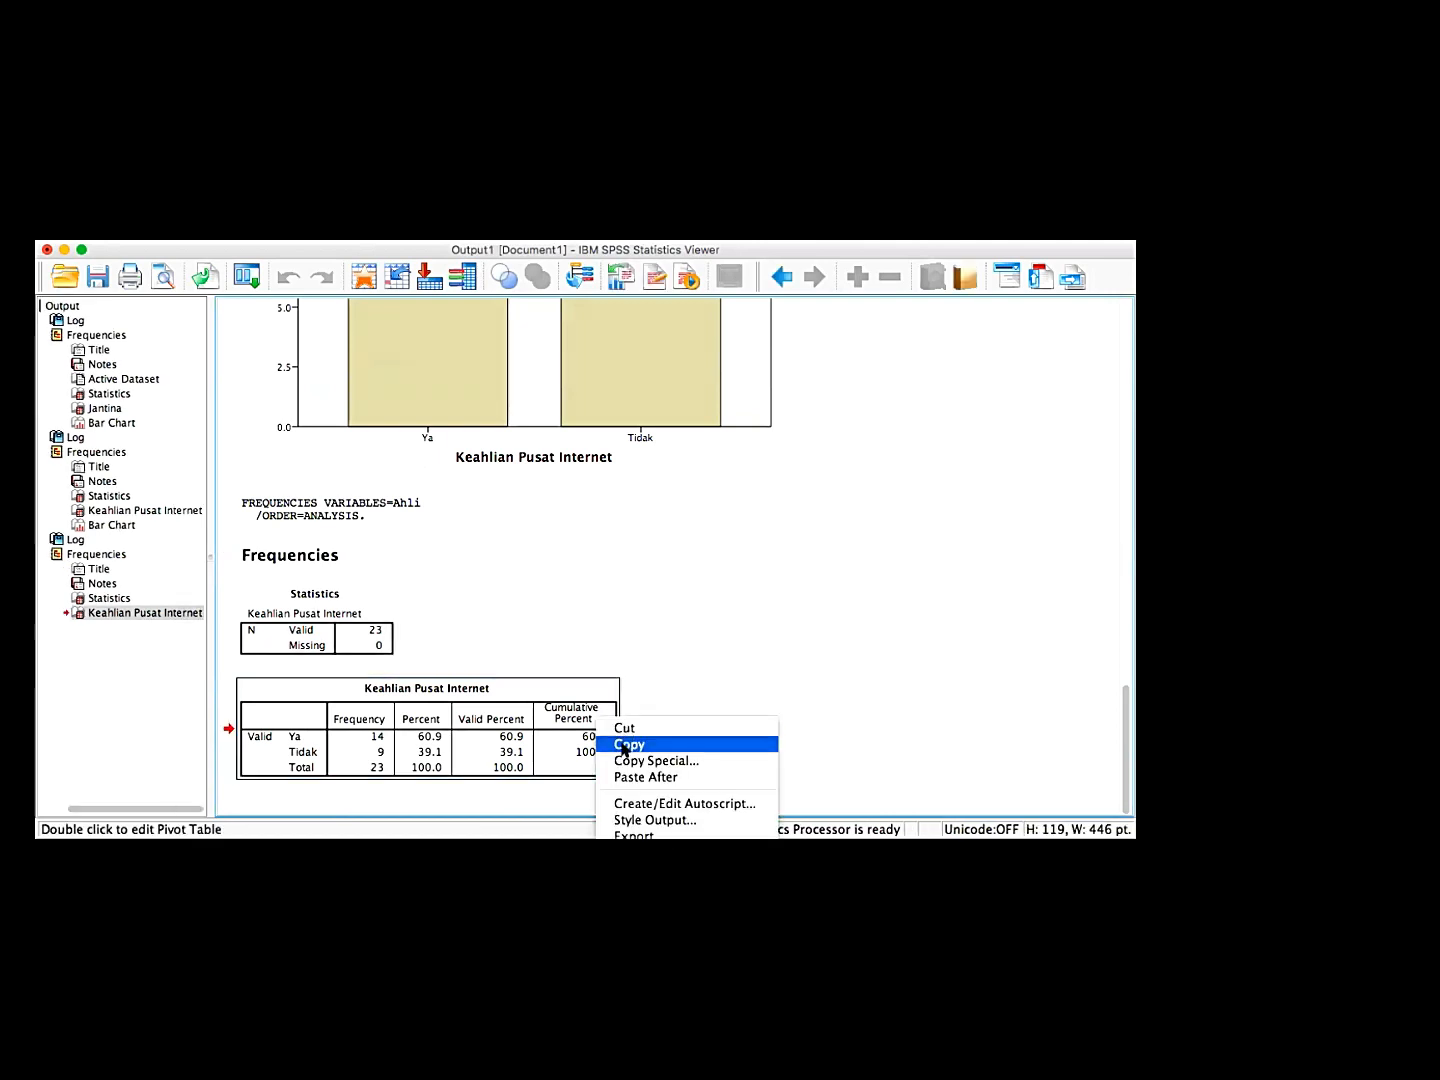
left_click(685, 662)
left_click(813, 656)
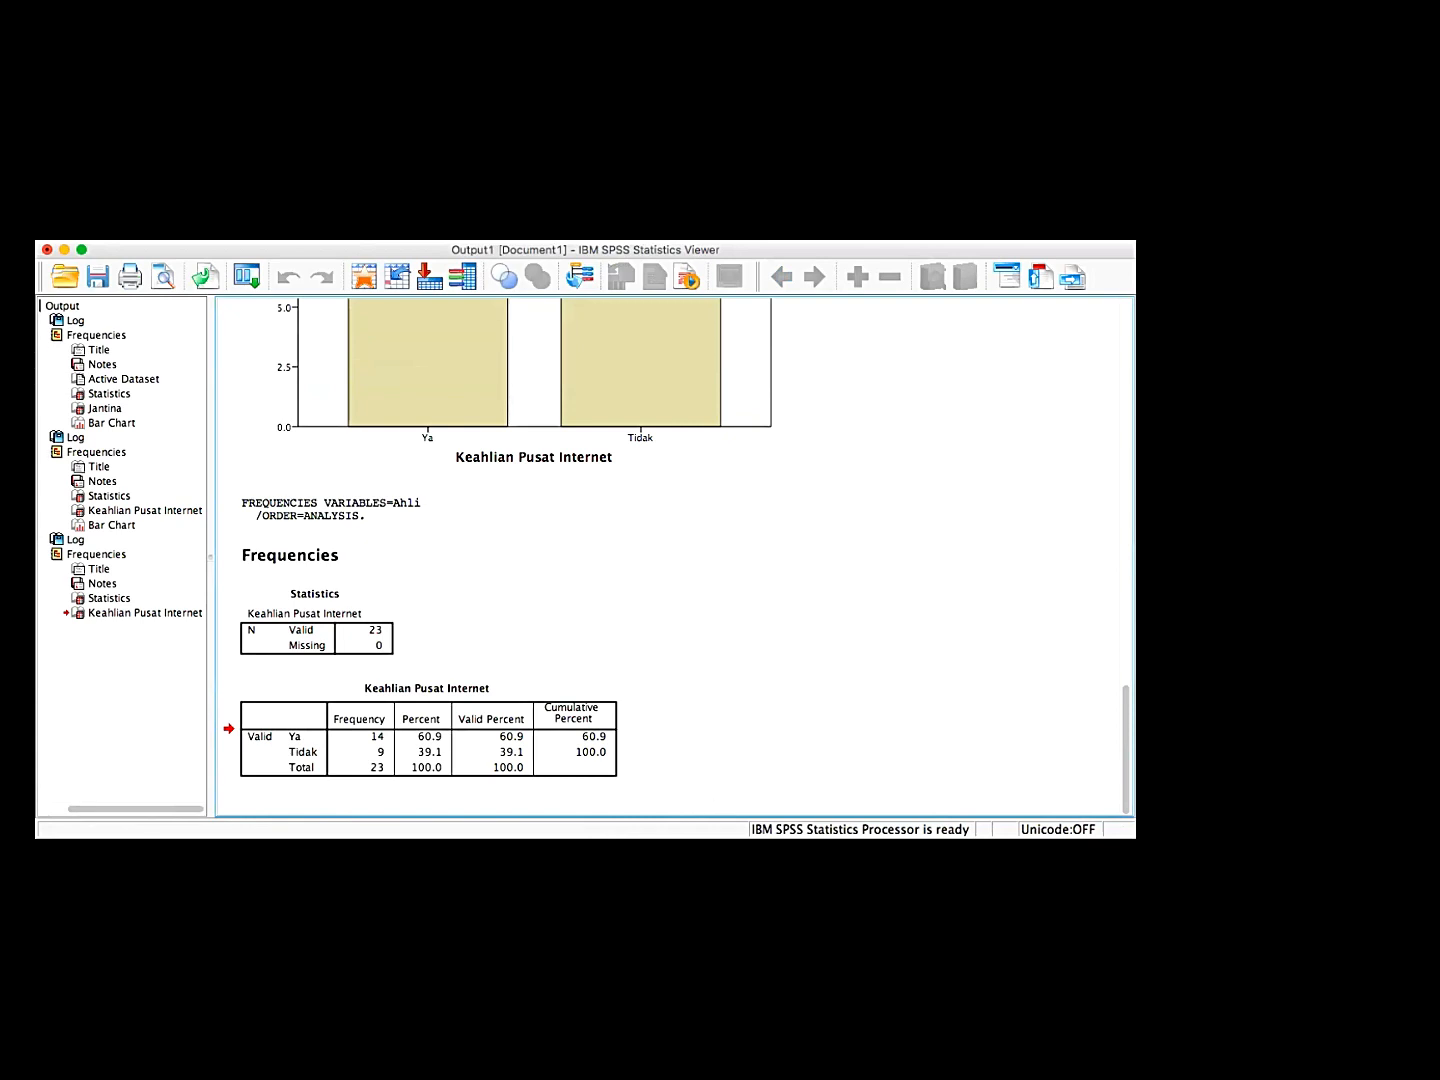
key("super+Tab")
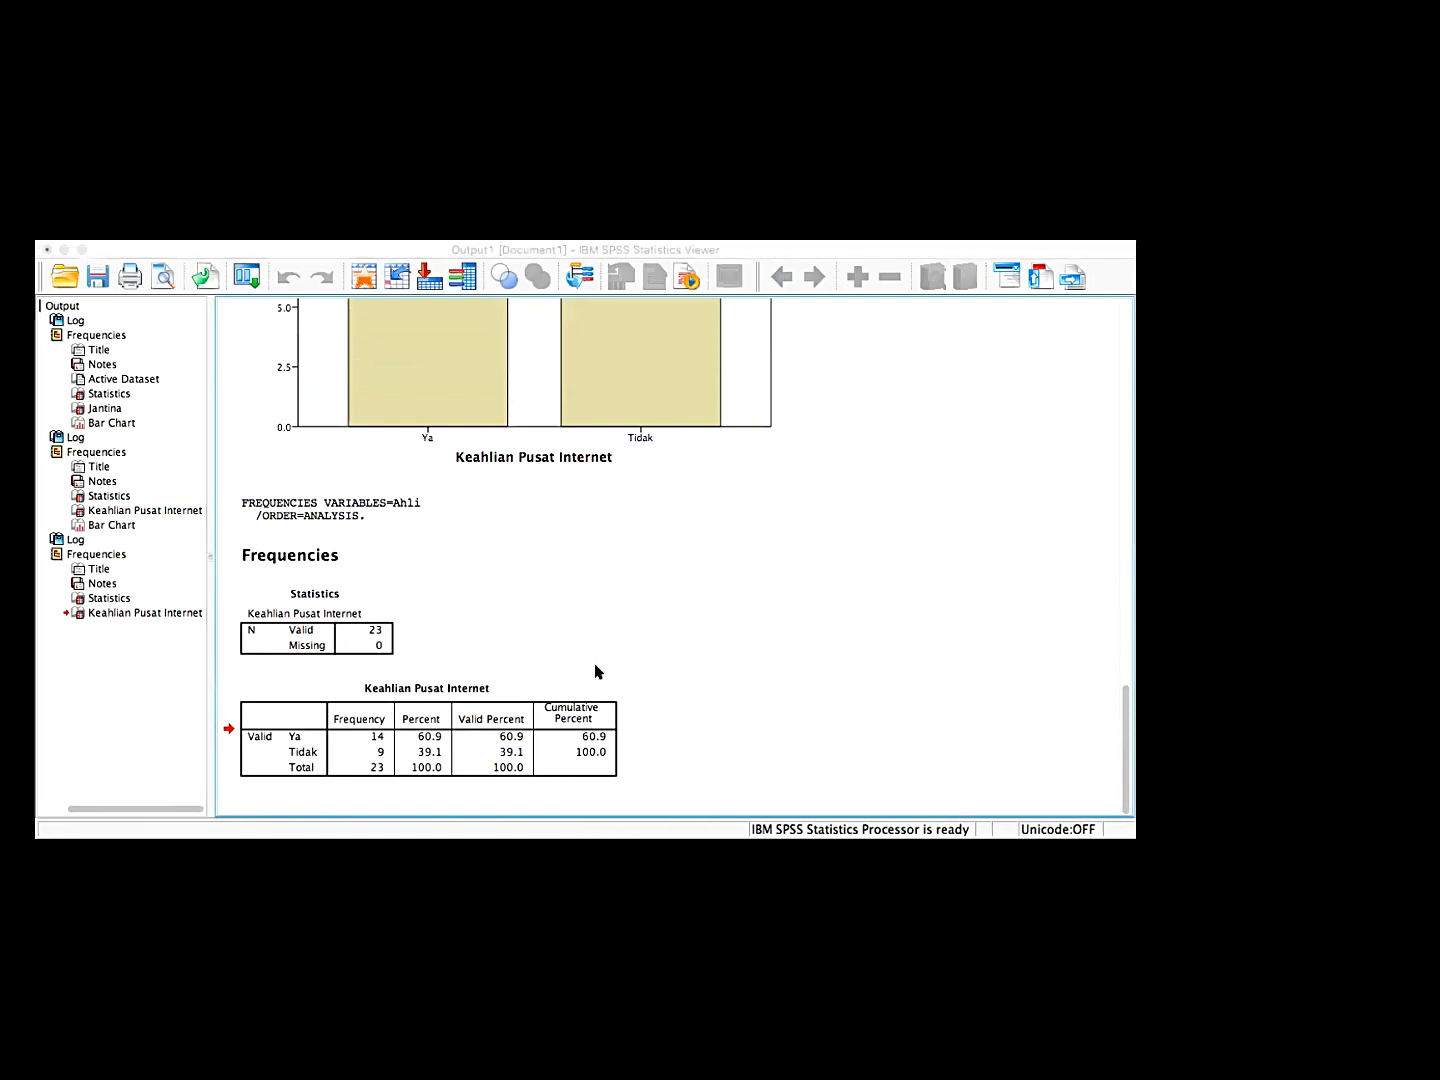
Return to the SPSS output and review the Jantina frequencies results at its beginning
left_click(729, 612)
scroll(731, 600, "up", 15)
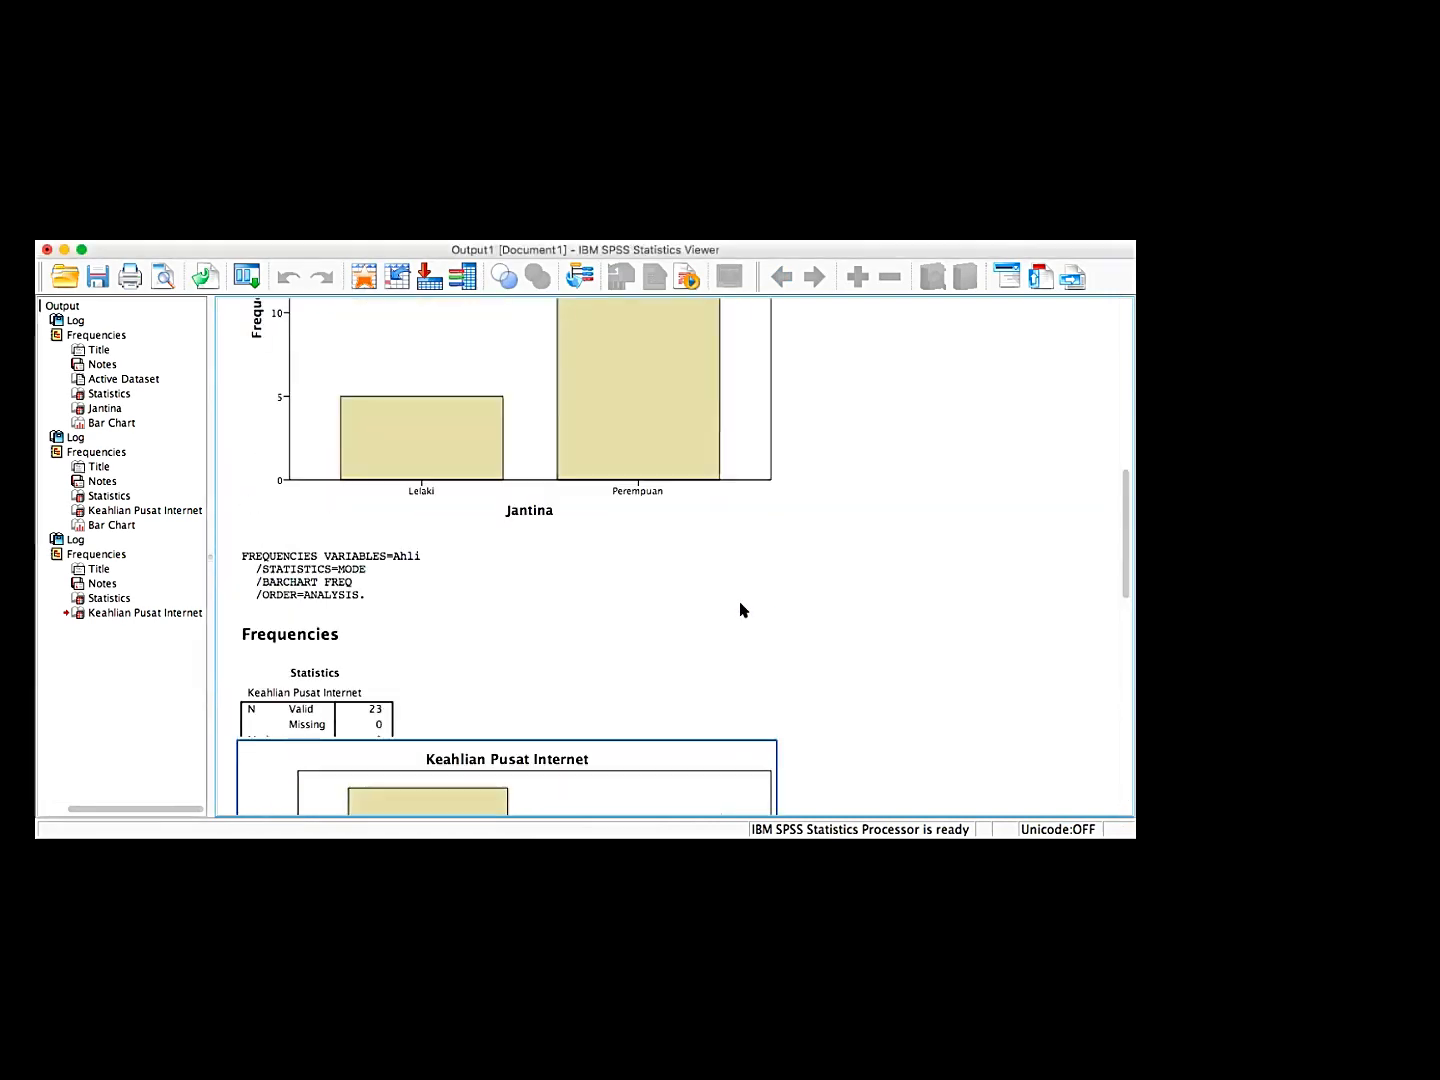
scroll(735, 610, "up", 1)
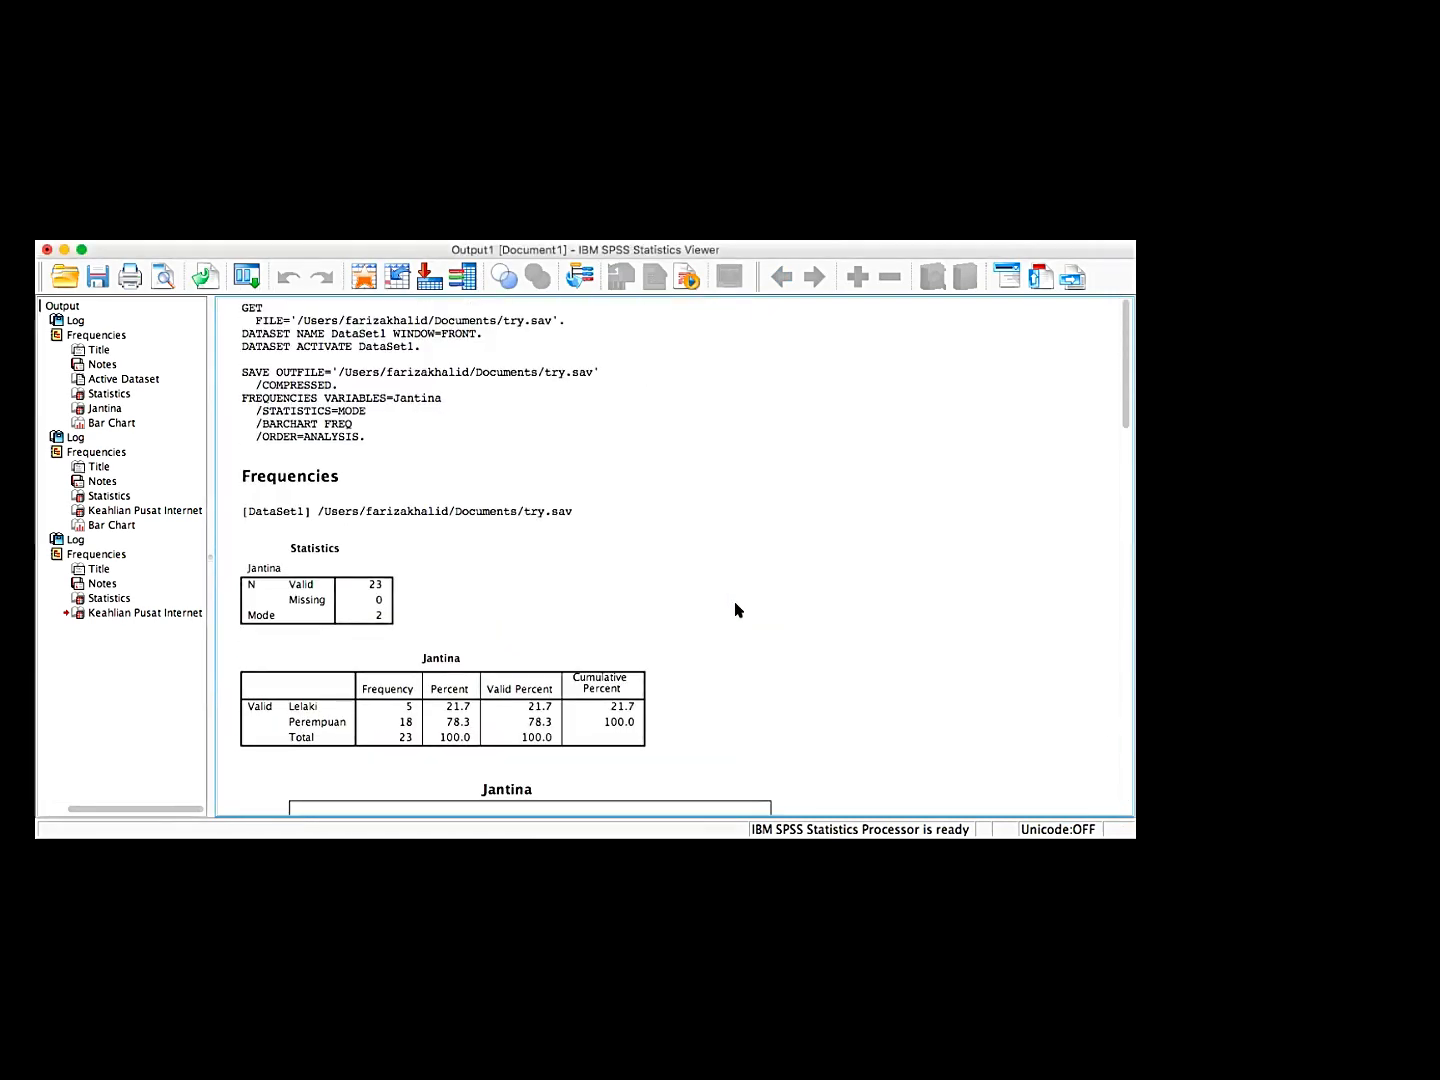
Examine the Jantina frequency table in the SPSS output and switch to the Word document
scroll(735, 610, "down", 5)
left_click(395, 585)
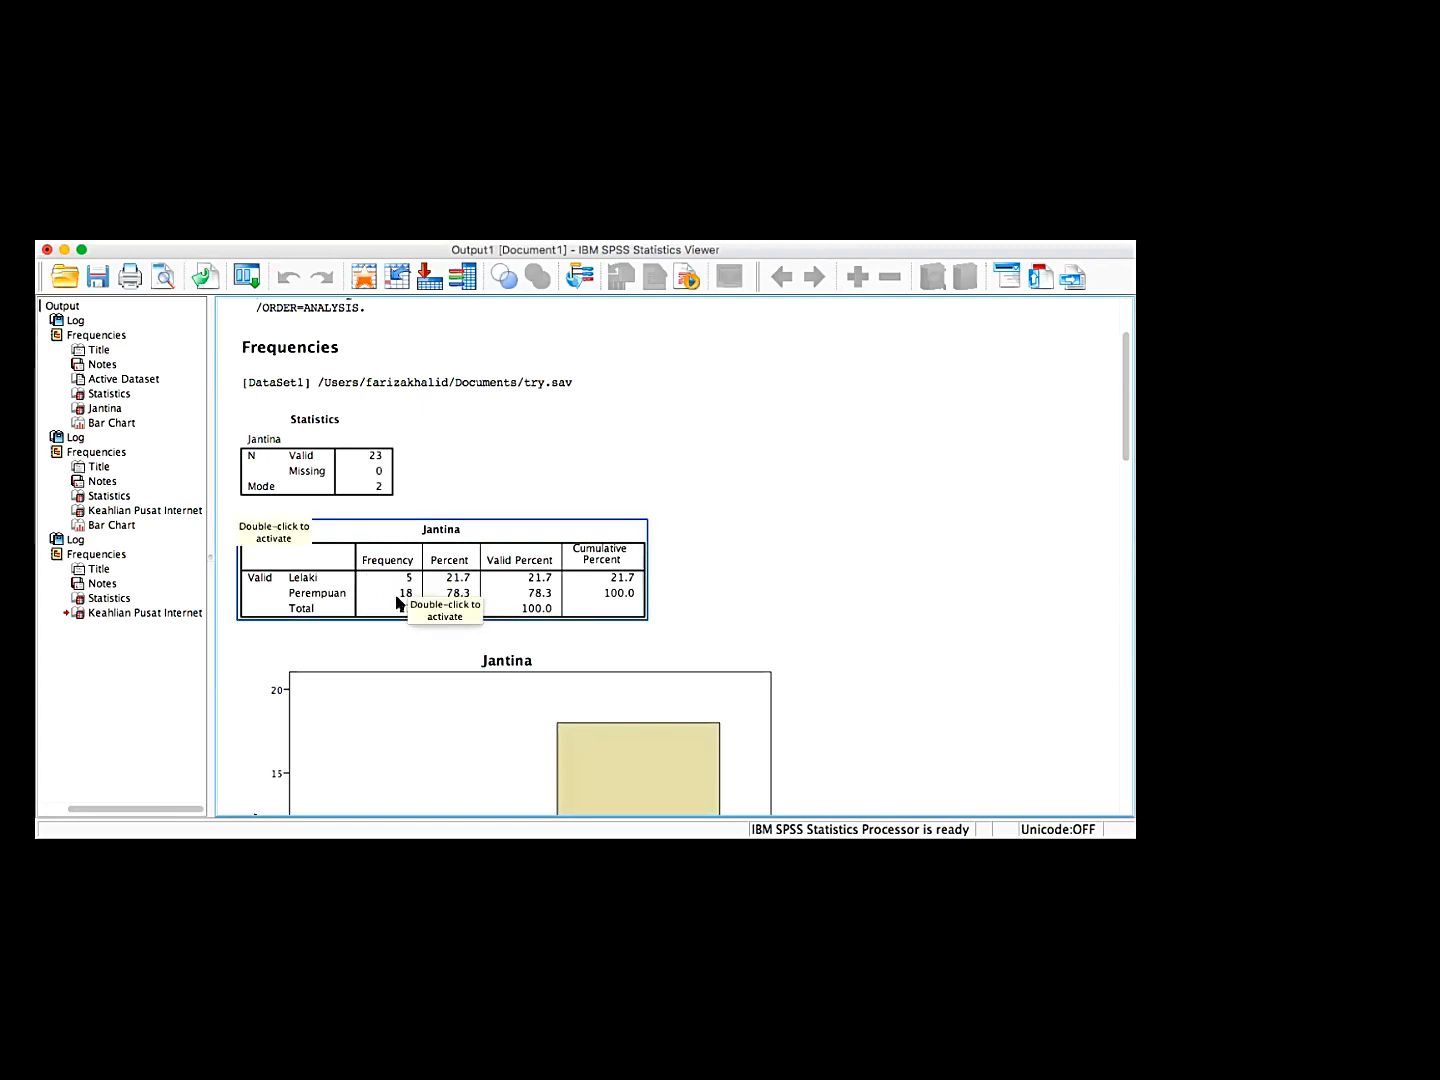
left_click(805, 627)
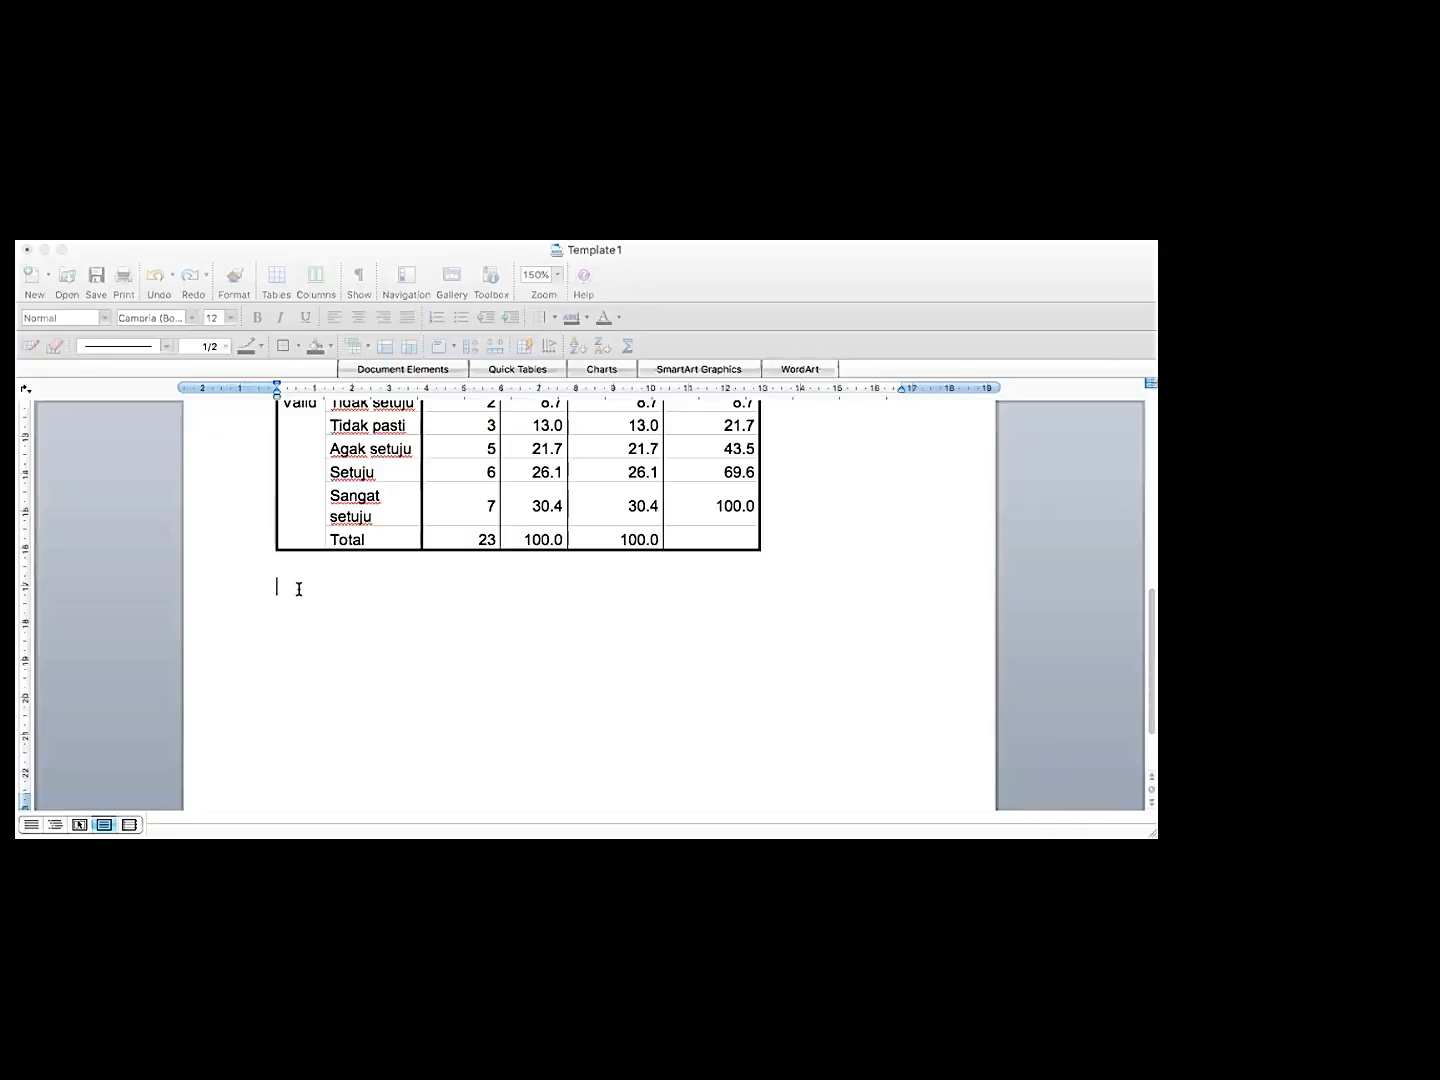
Insert a table of 4 rows and 10 columns on the blank line below the pasted frequency table
left_click(296, 588)
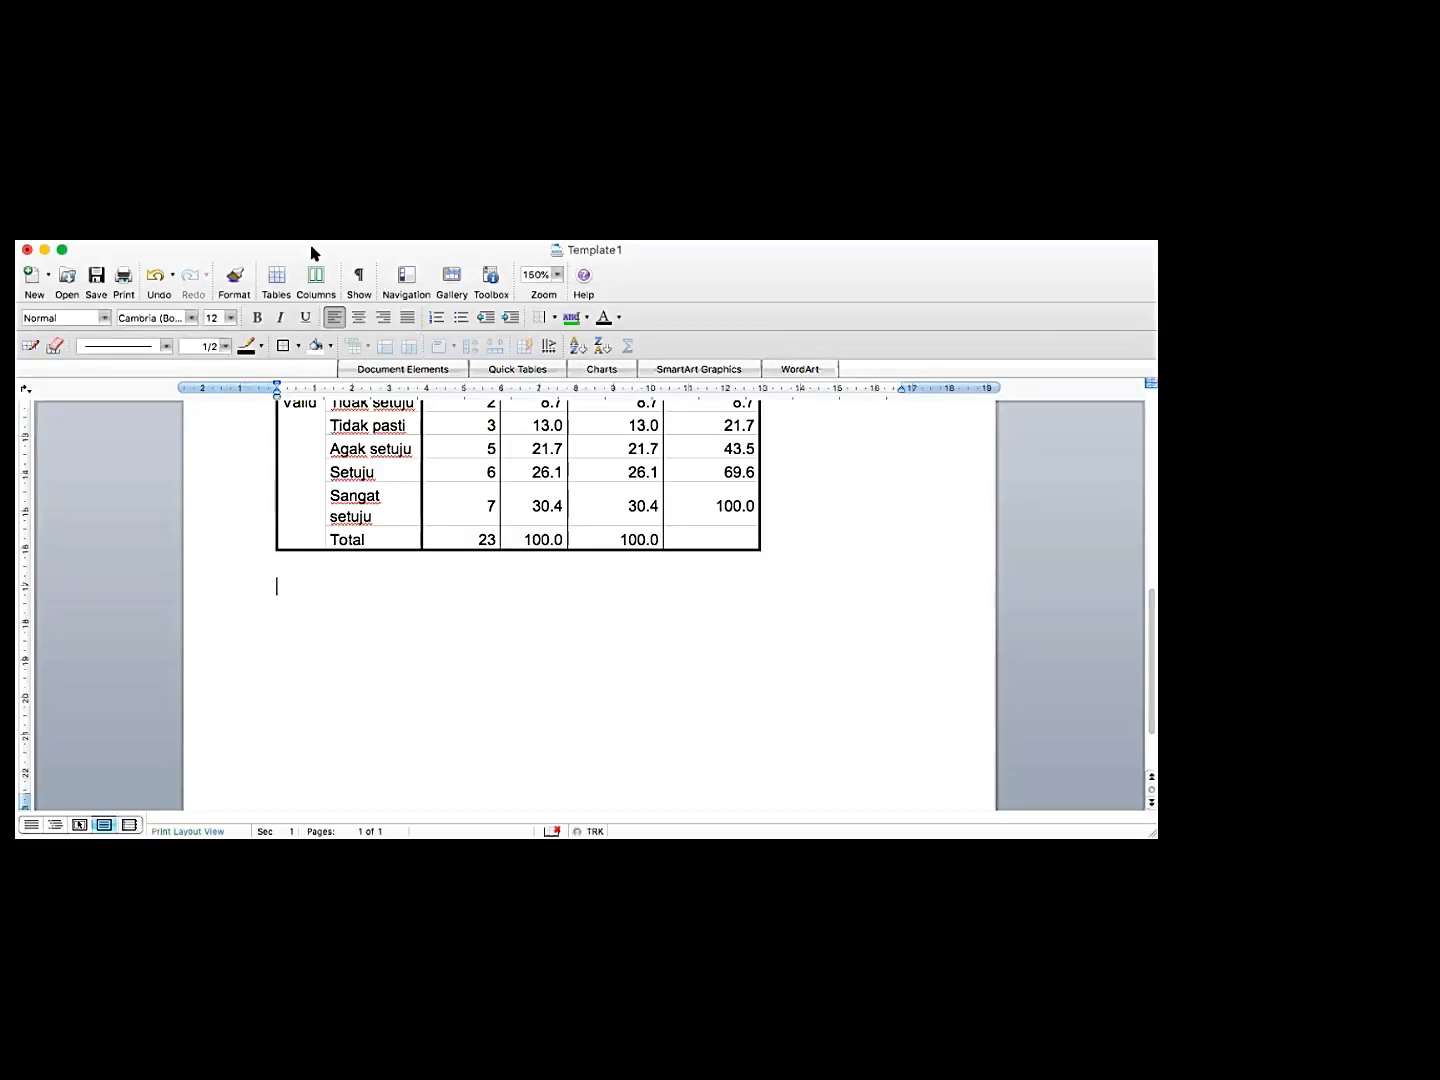
scroll(383, 535, "up", 2)
scroll(385, 530, "down", 1)
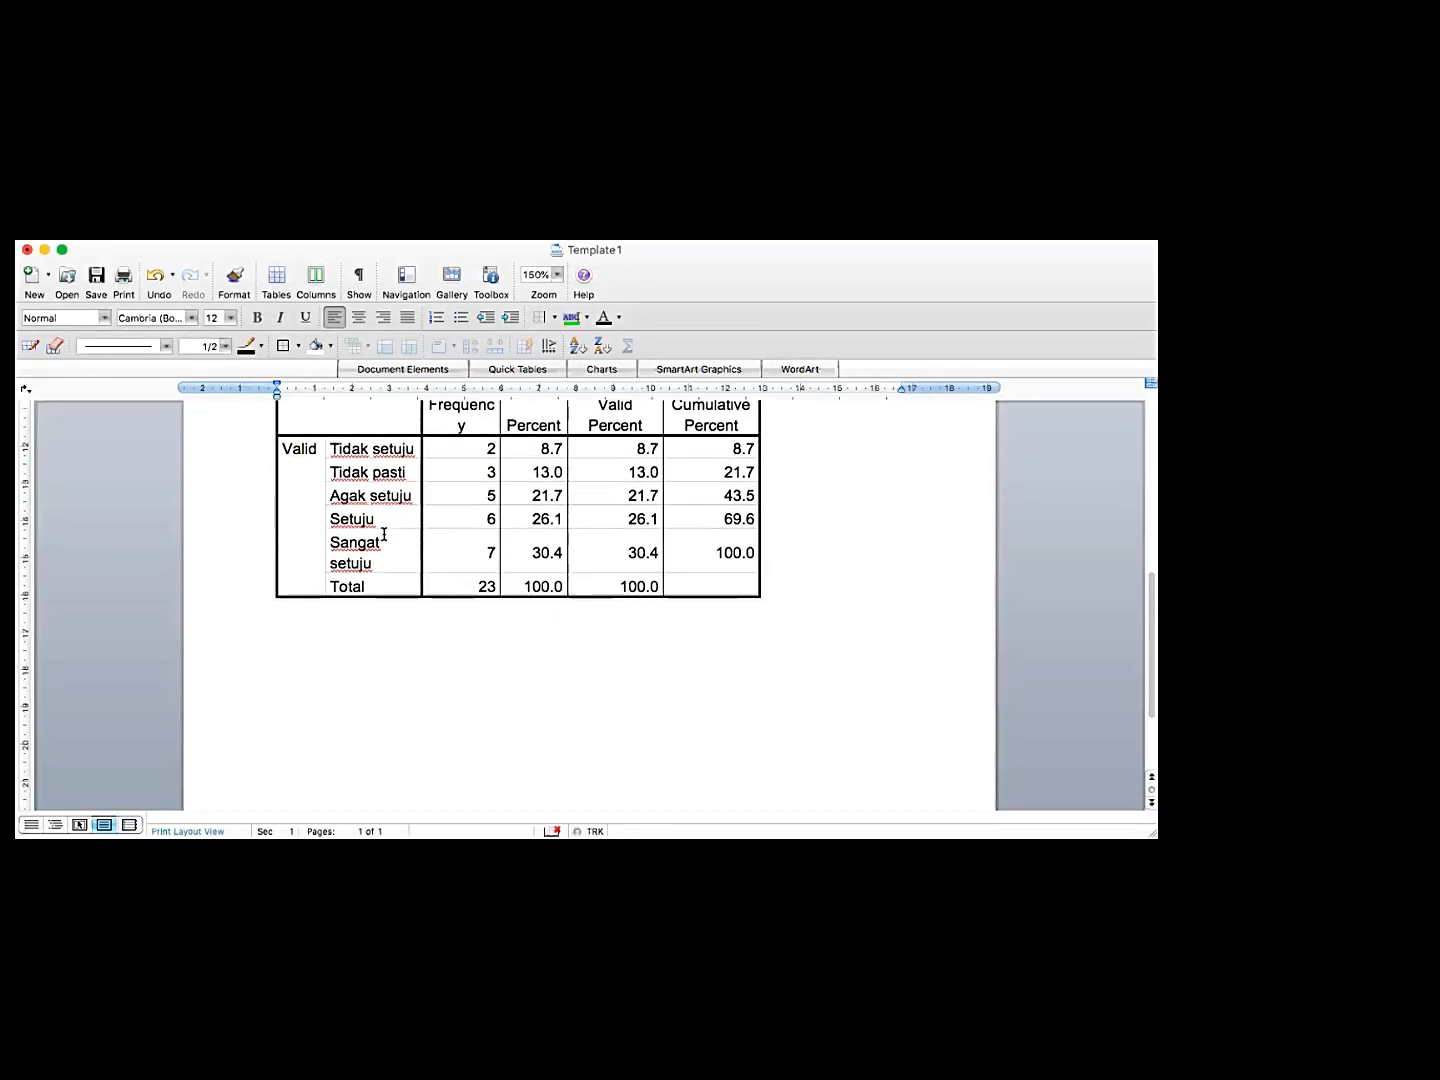
scroll(387, 526, "up", 2)
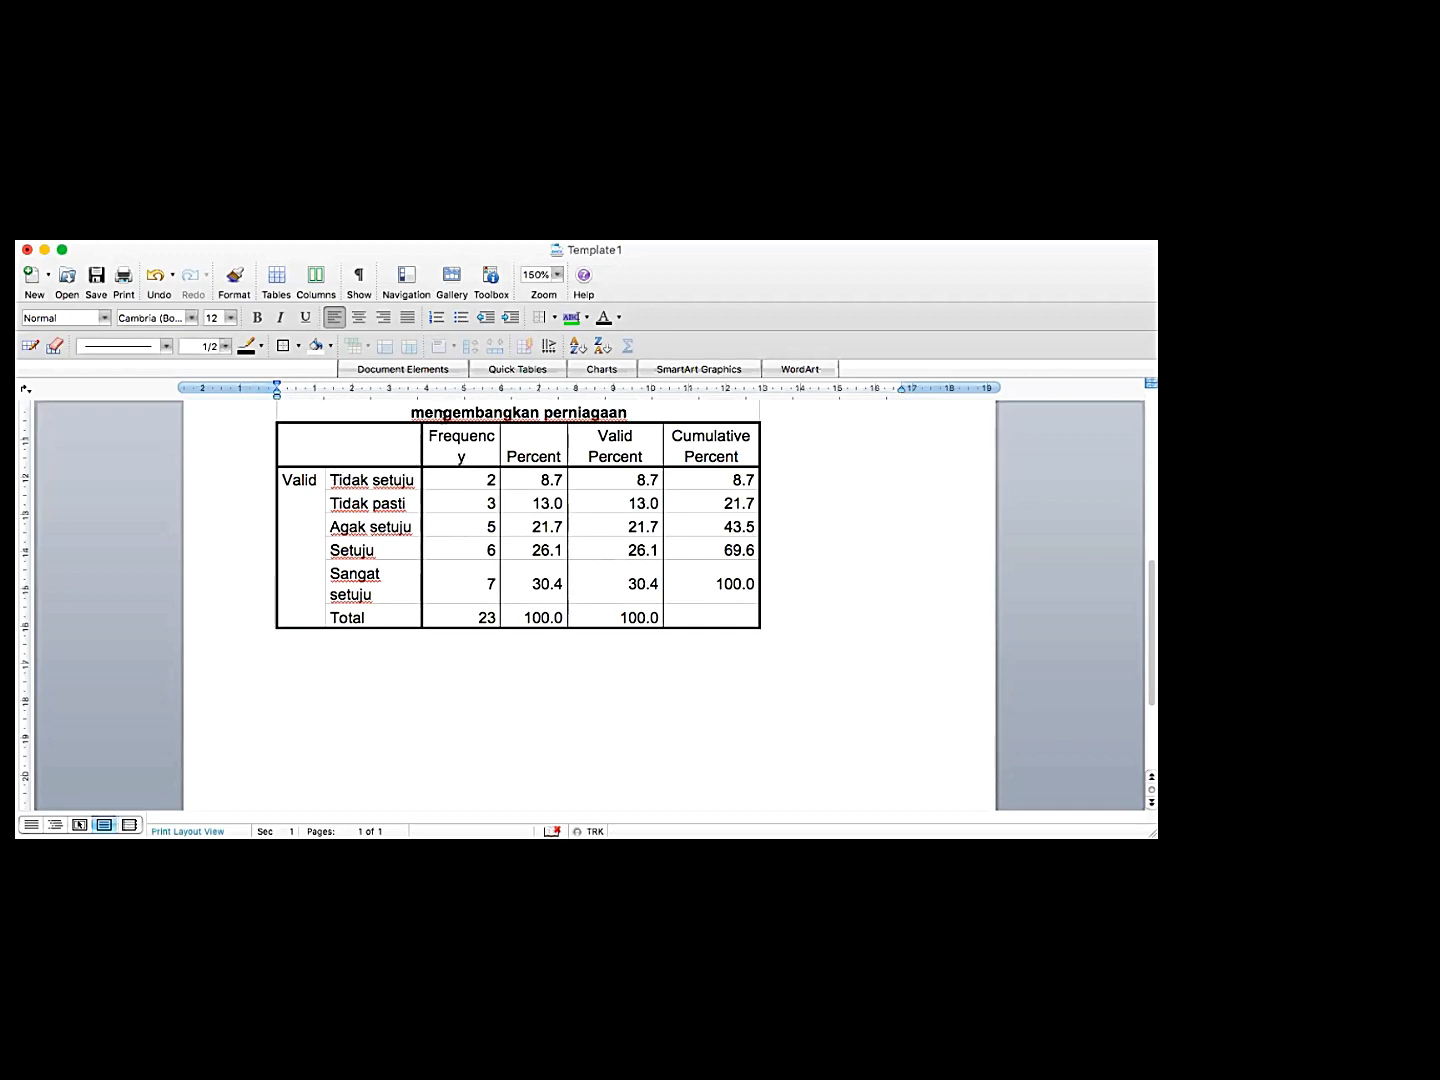
scroll(447, 421, "up", 1)
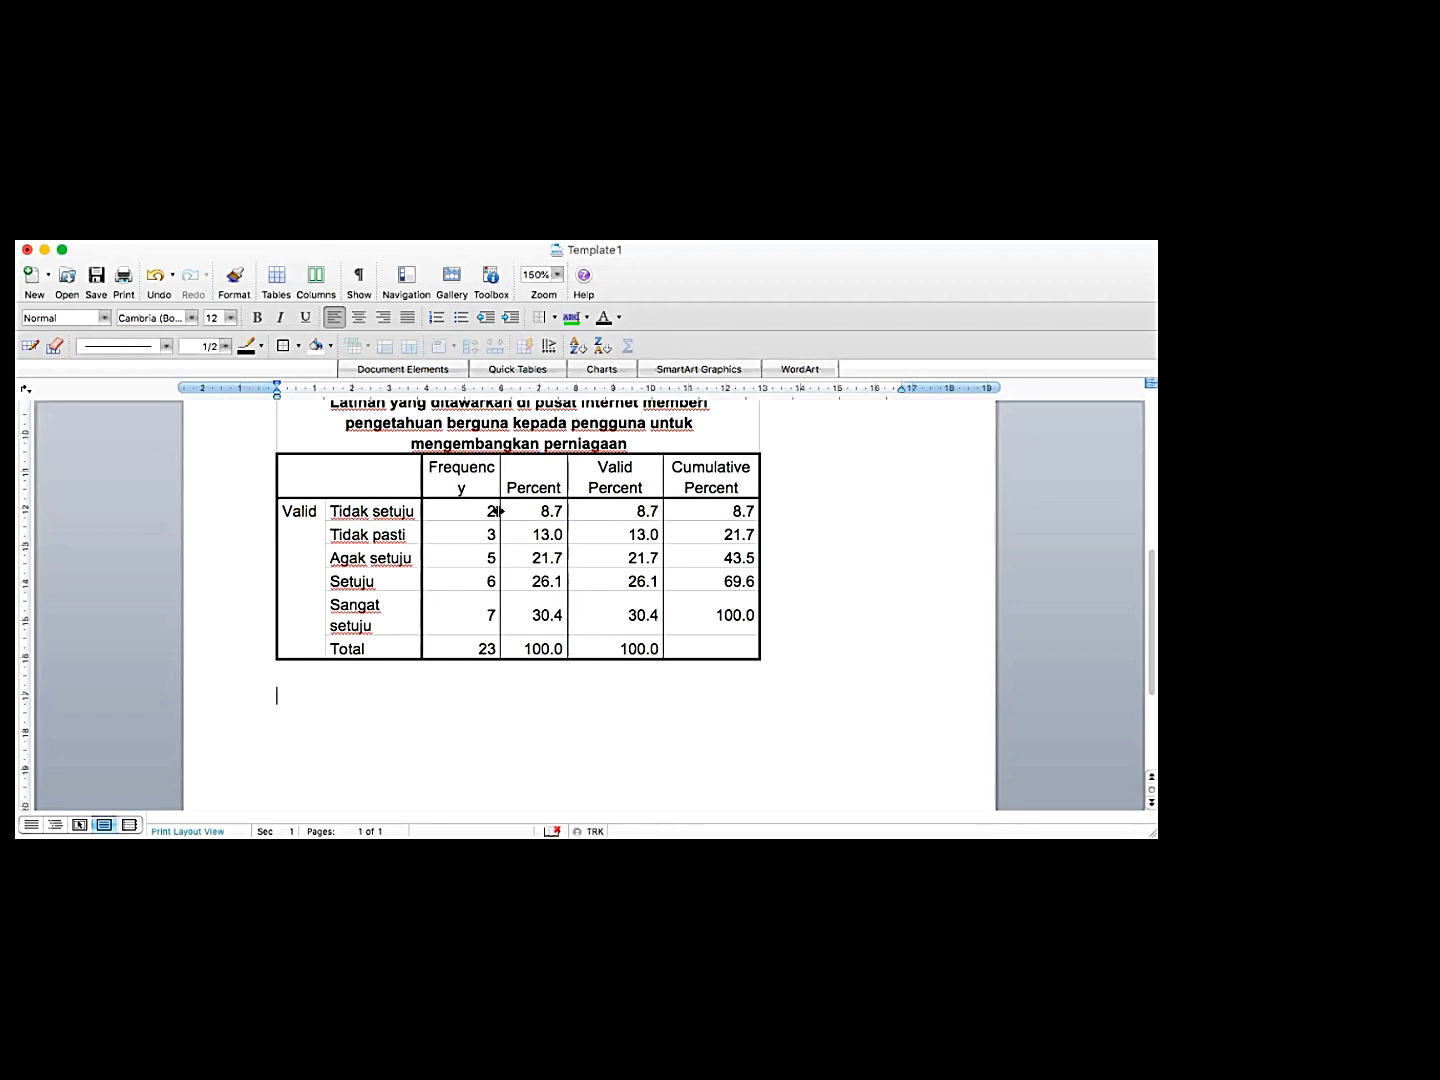
scroll(491, 511, "up", 1)
scroll(484, 515, "down", 1)
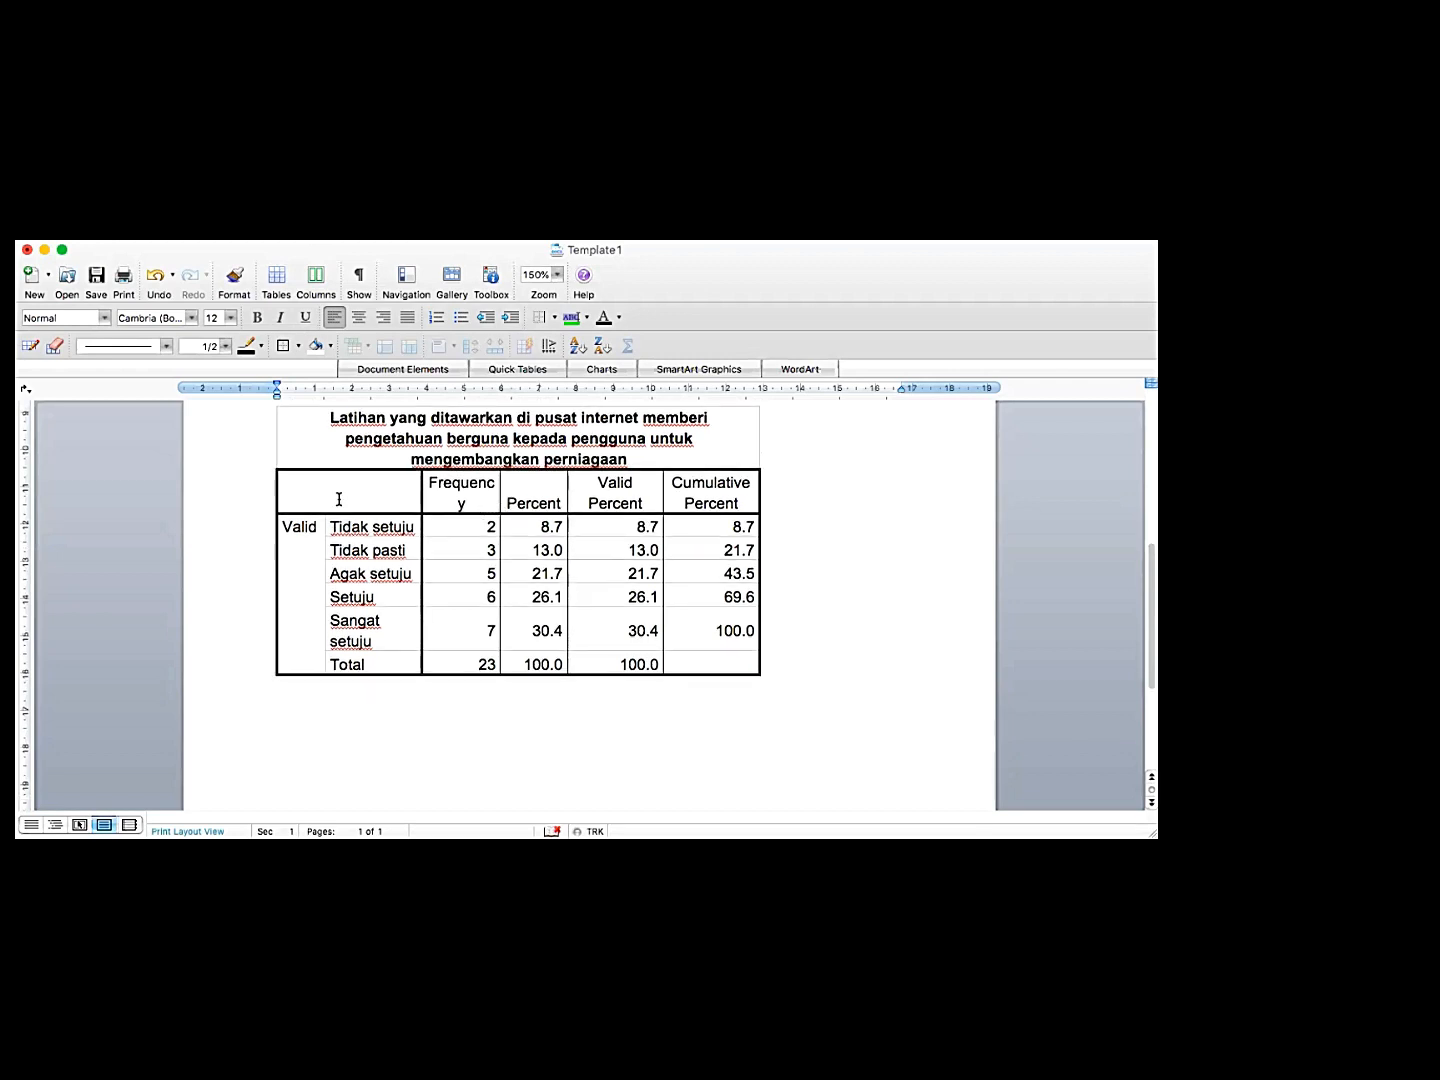
left_click(275, 276)
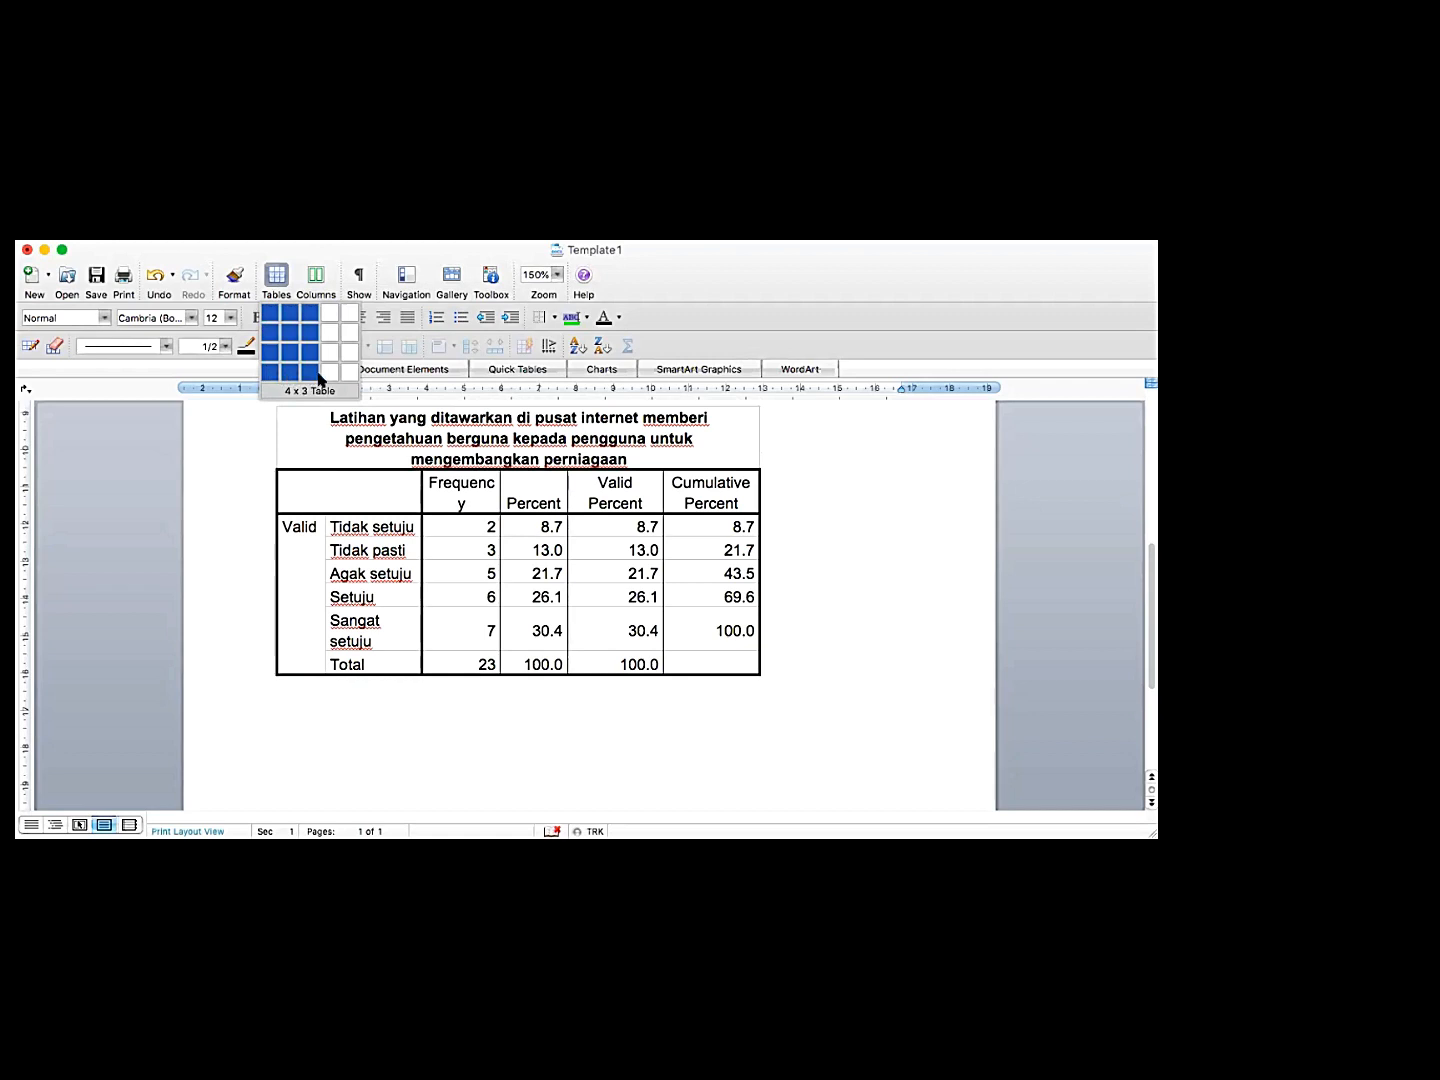
left_click(438, 383)
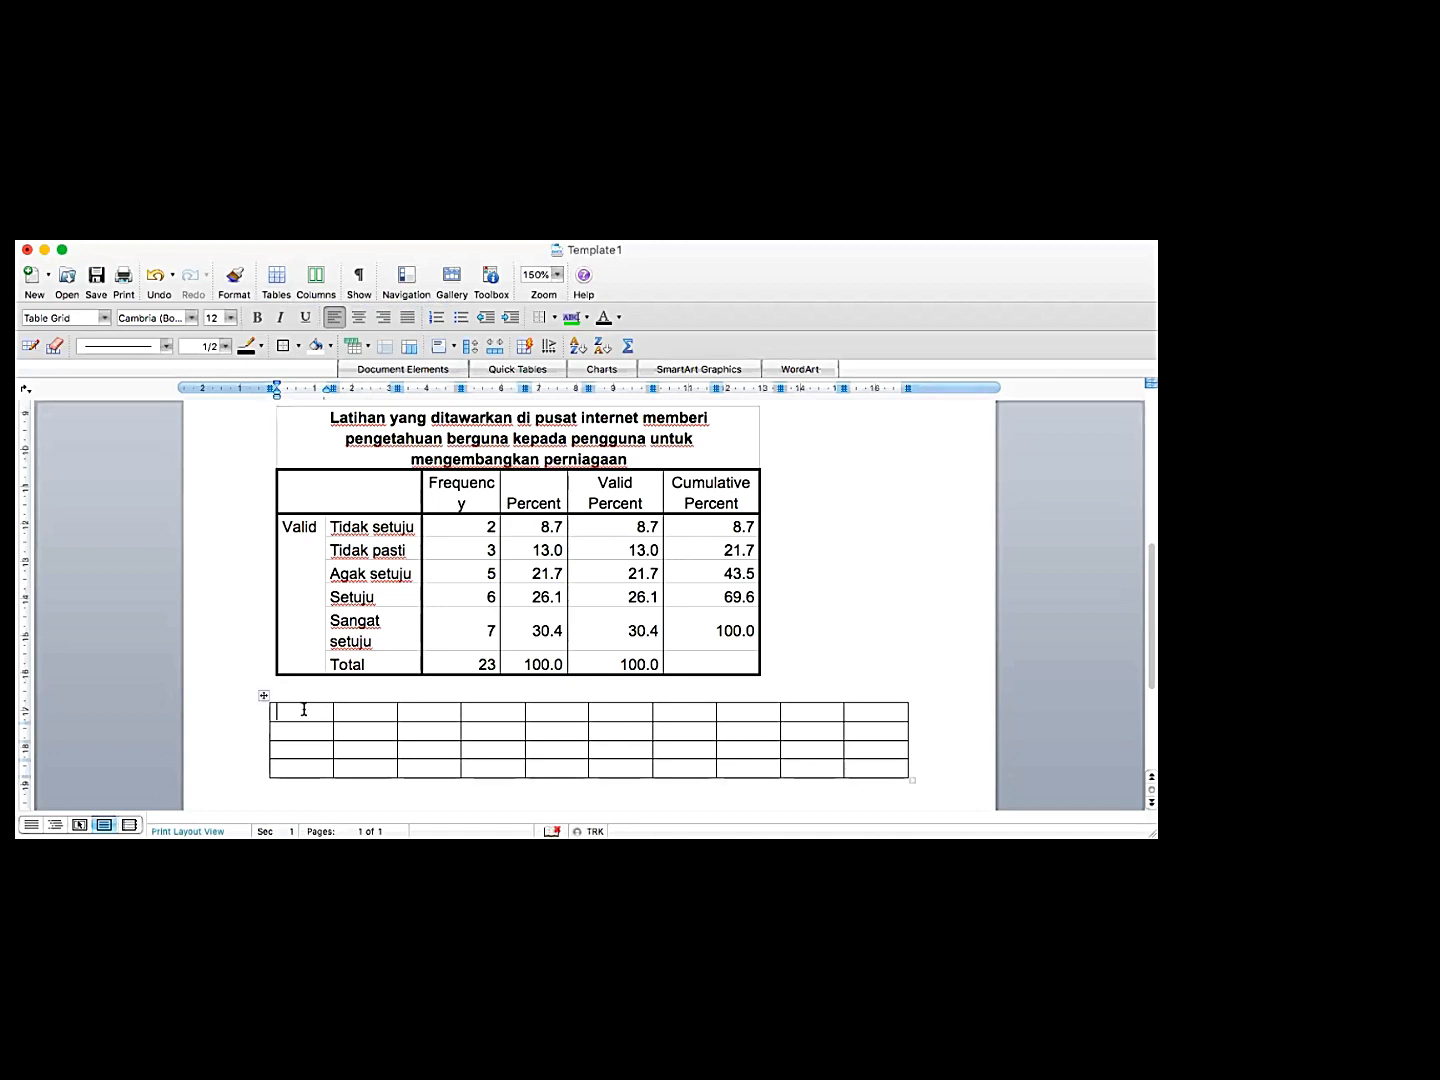
Enter the column headings Item, 1 to 7, Min and S.P in the new table's first row
type("Item")
left_click(311, 733)
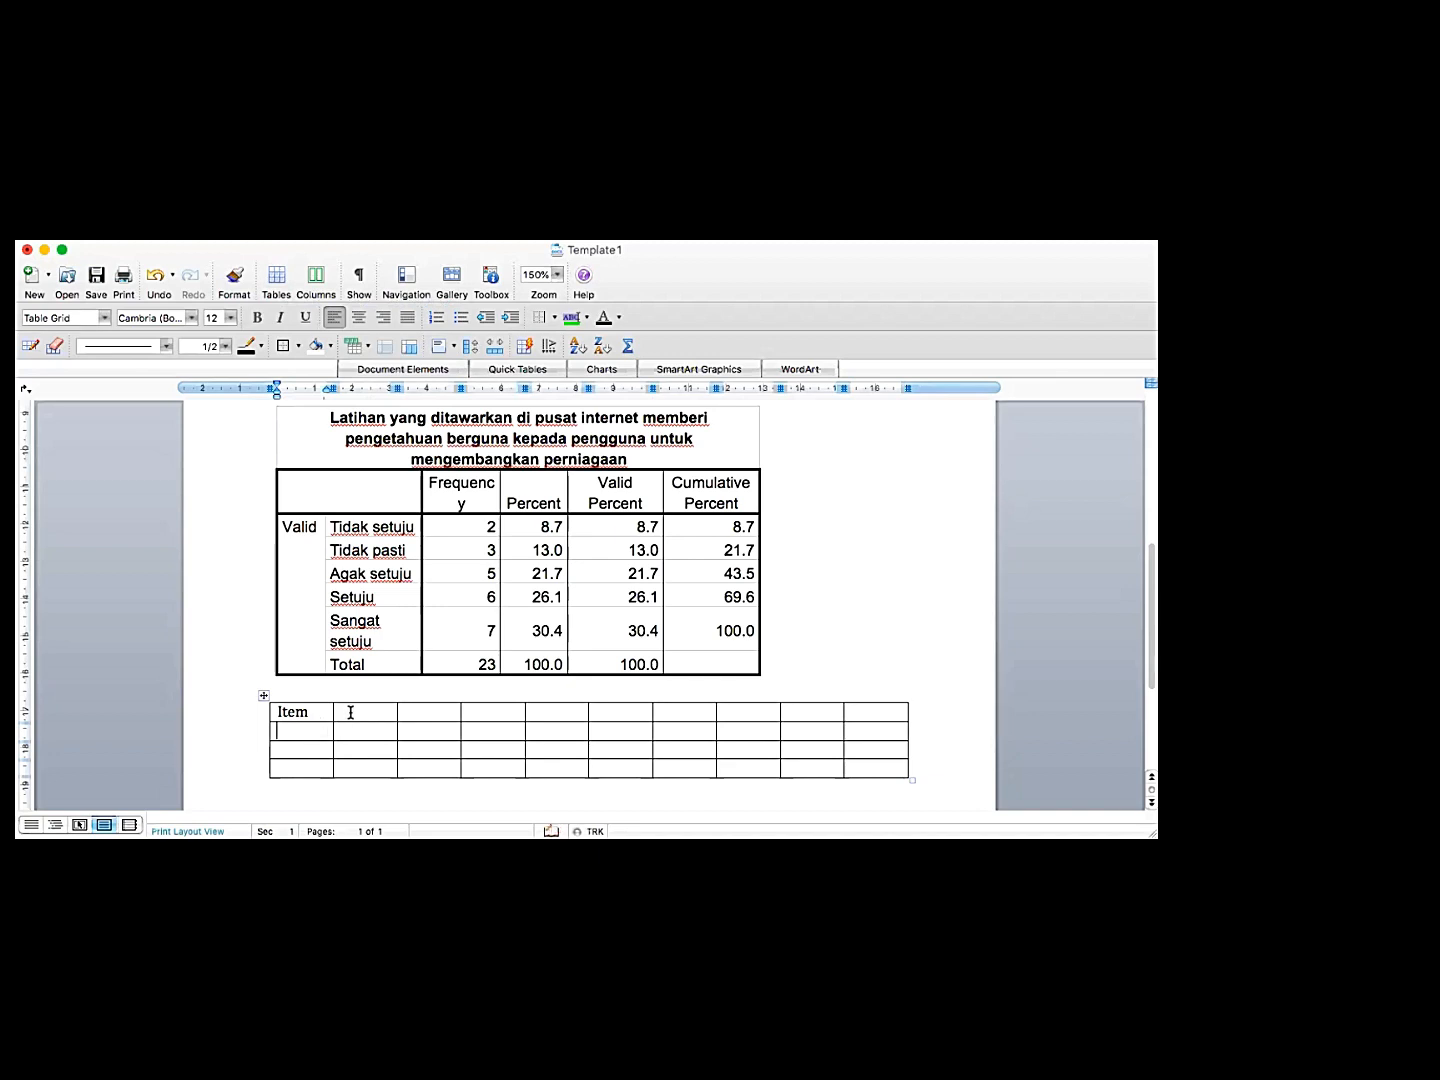
type("1")
key("Tab")
type("2")
type("7")
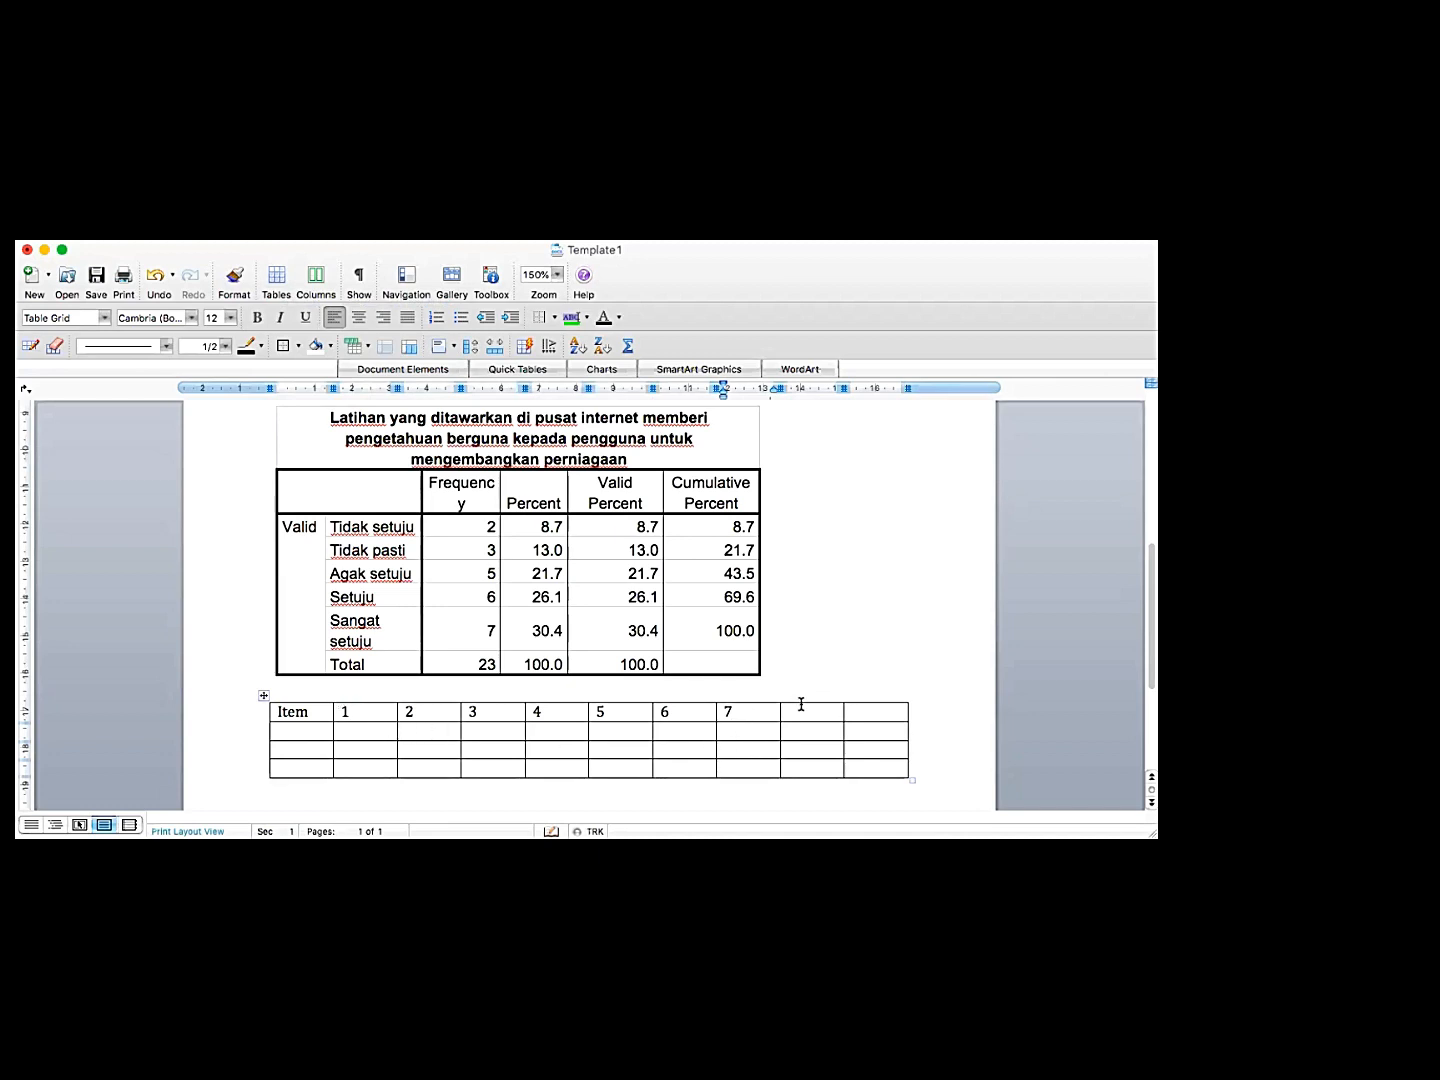
left_click(802, 711)
type("Min")
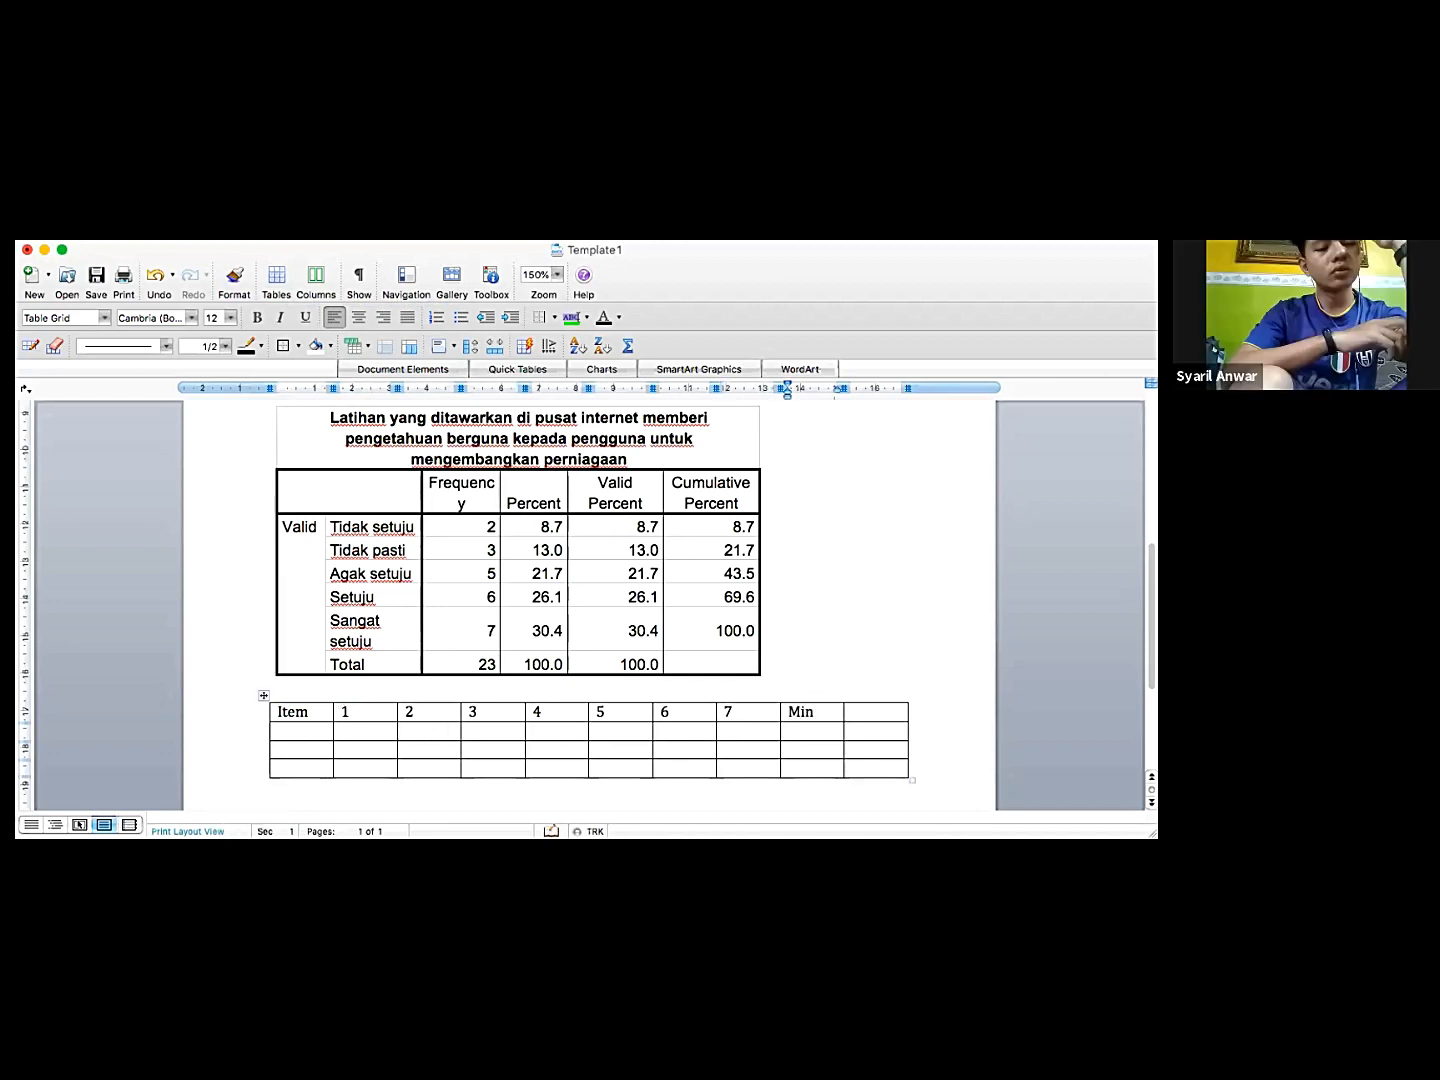
left_click(875, 708)
type("S")
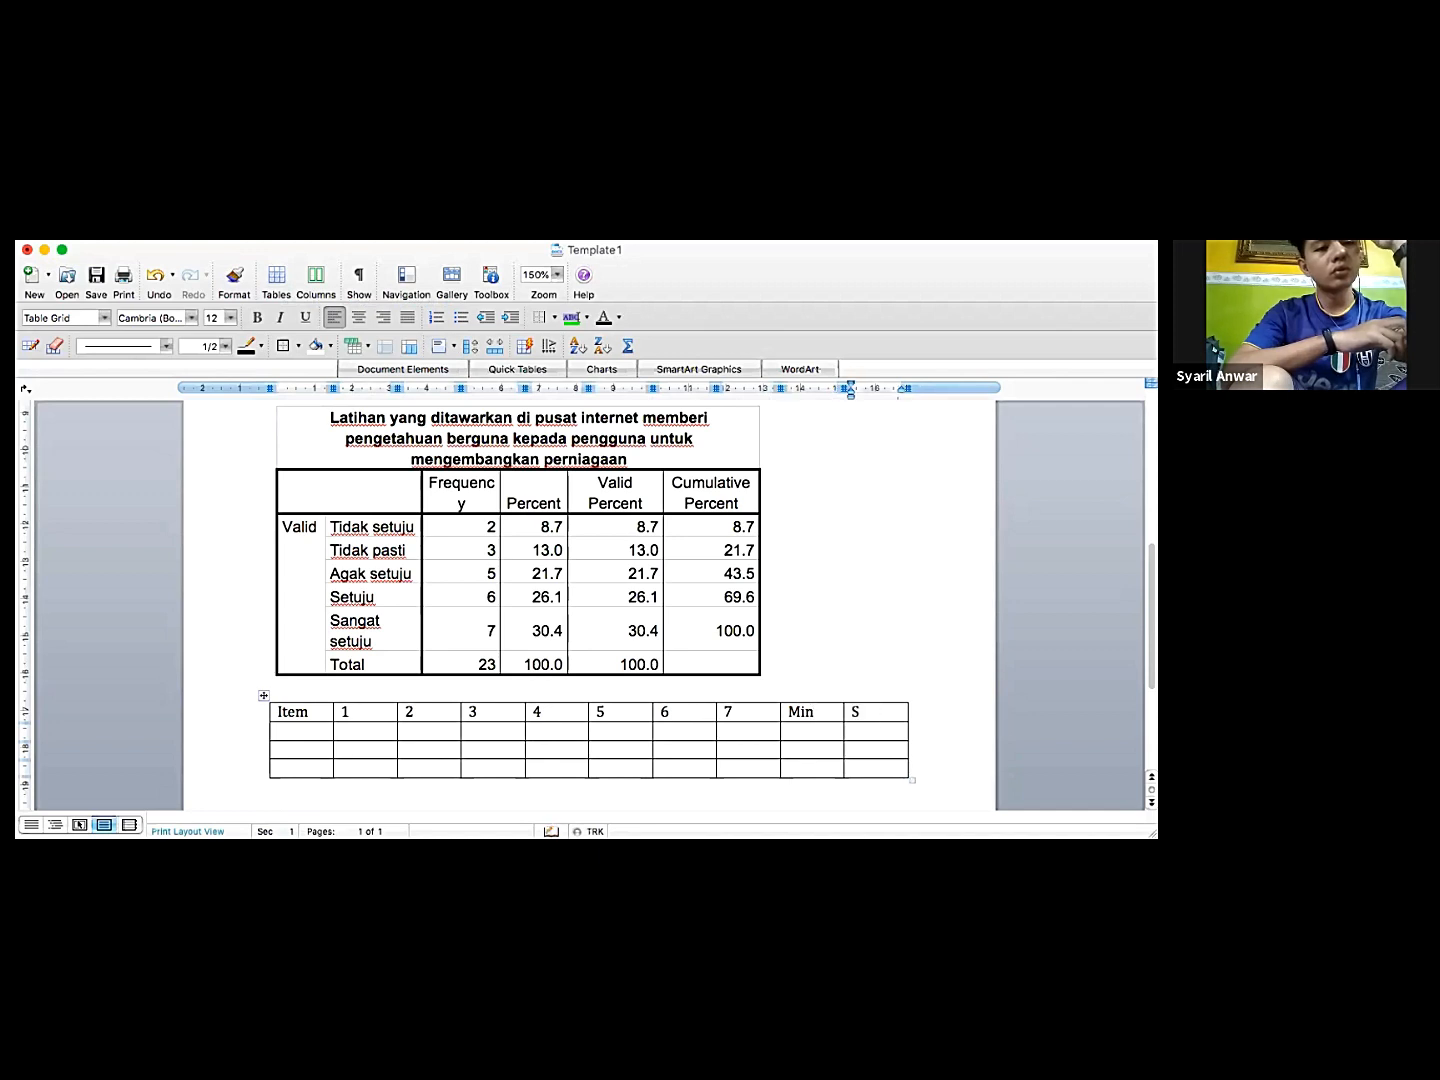
type(".P")
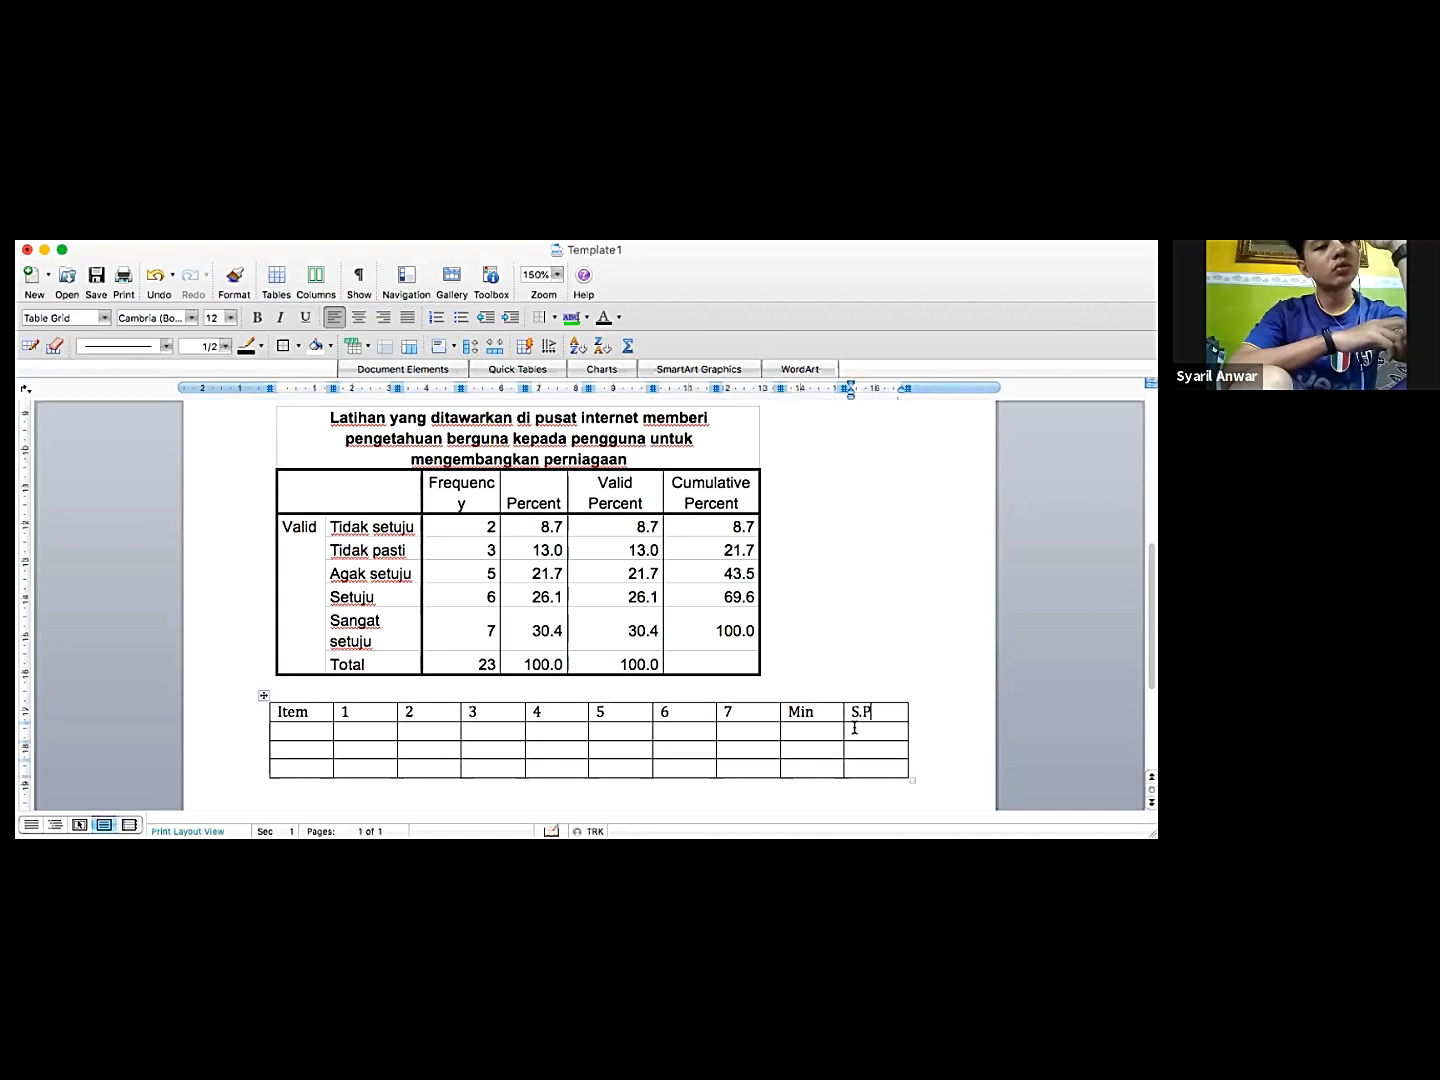
Copy the frequency table's title, "Latihan yang ditawarkan di pusat internet...", into the first cell under Item
scroll(813, 715, "up", 1)
scroll(814, 716, "down", 2)
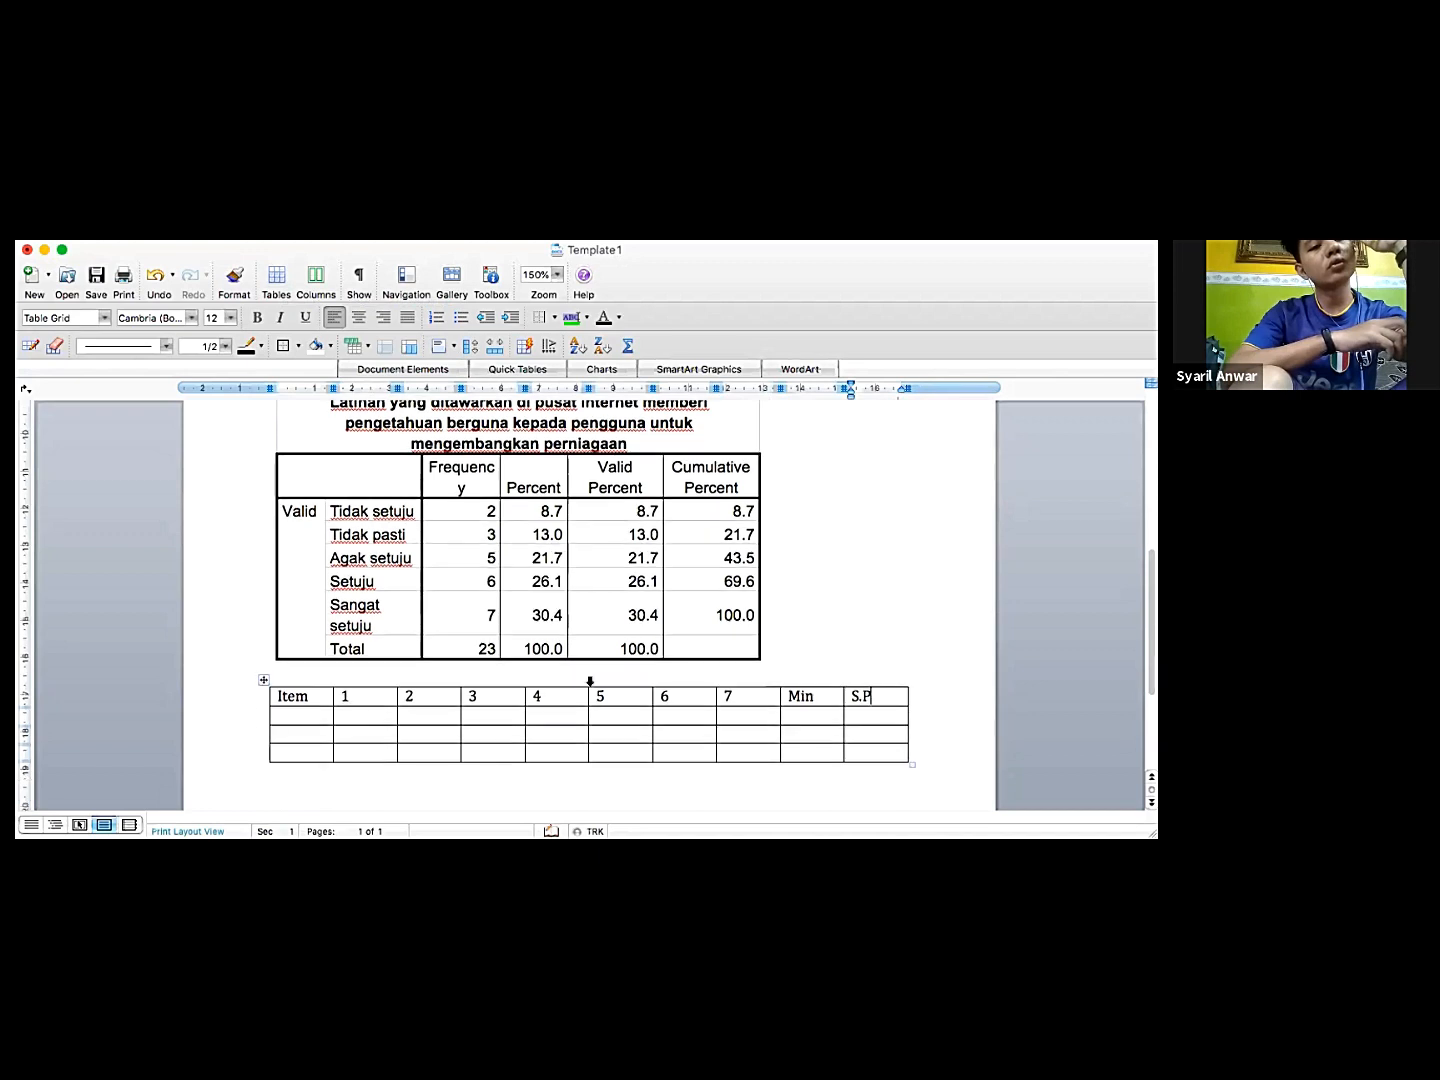
scroll(382, 441, "up", 2)
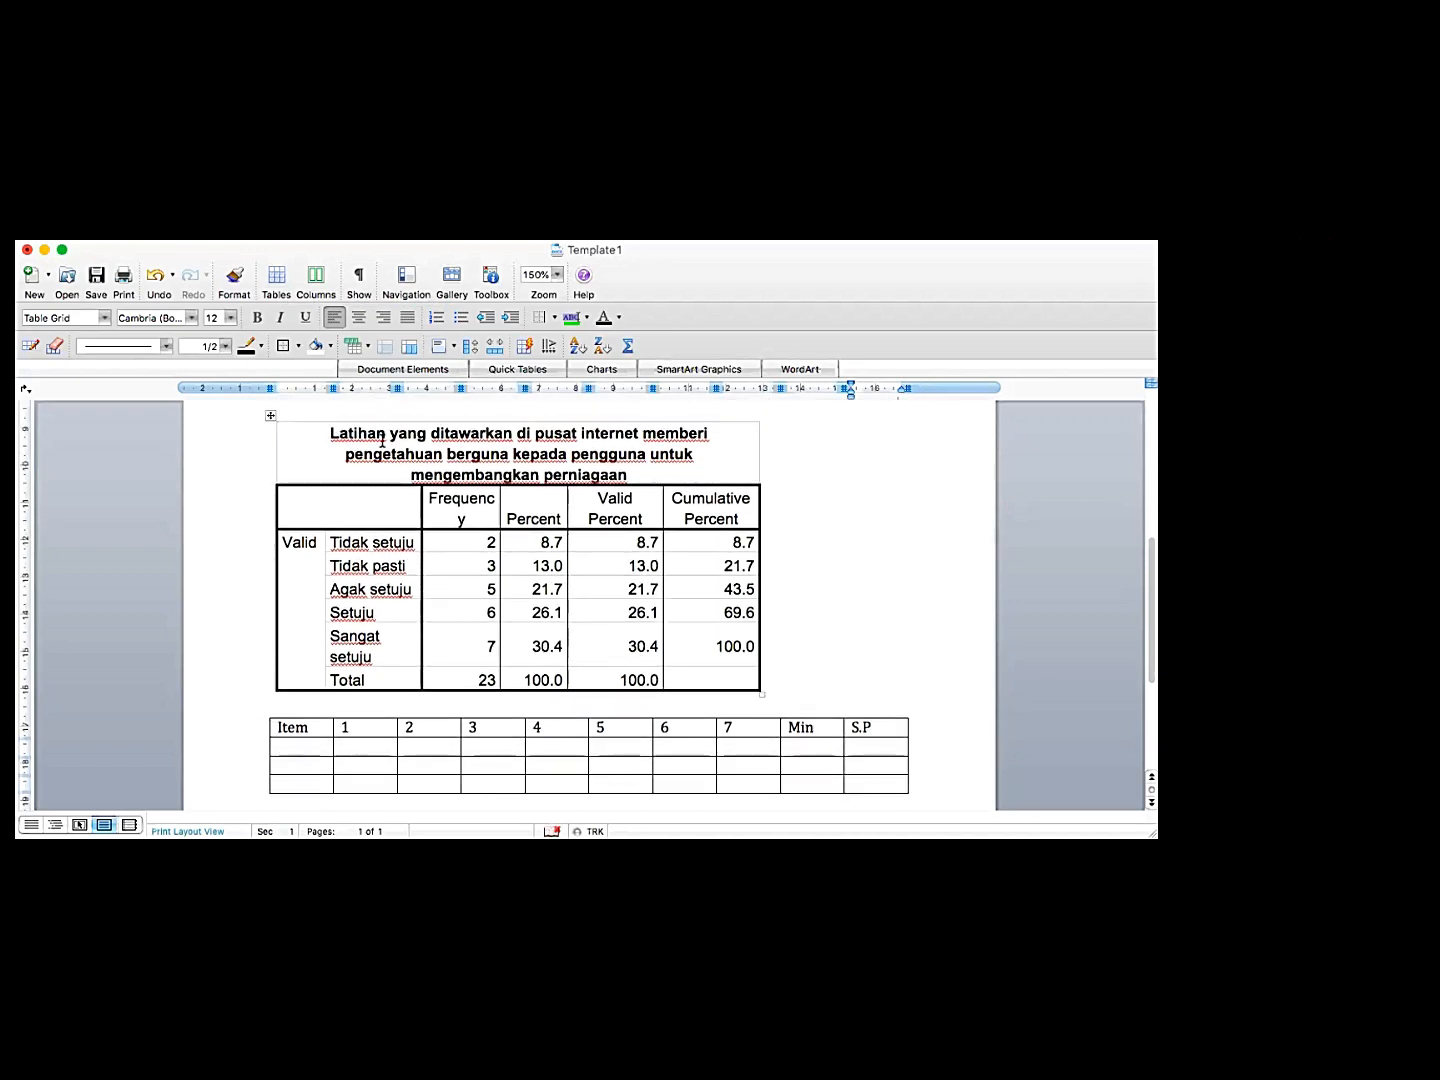
left_click_drag(383, 441, 634, 470)
key("super+c")
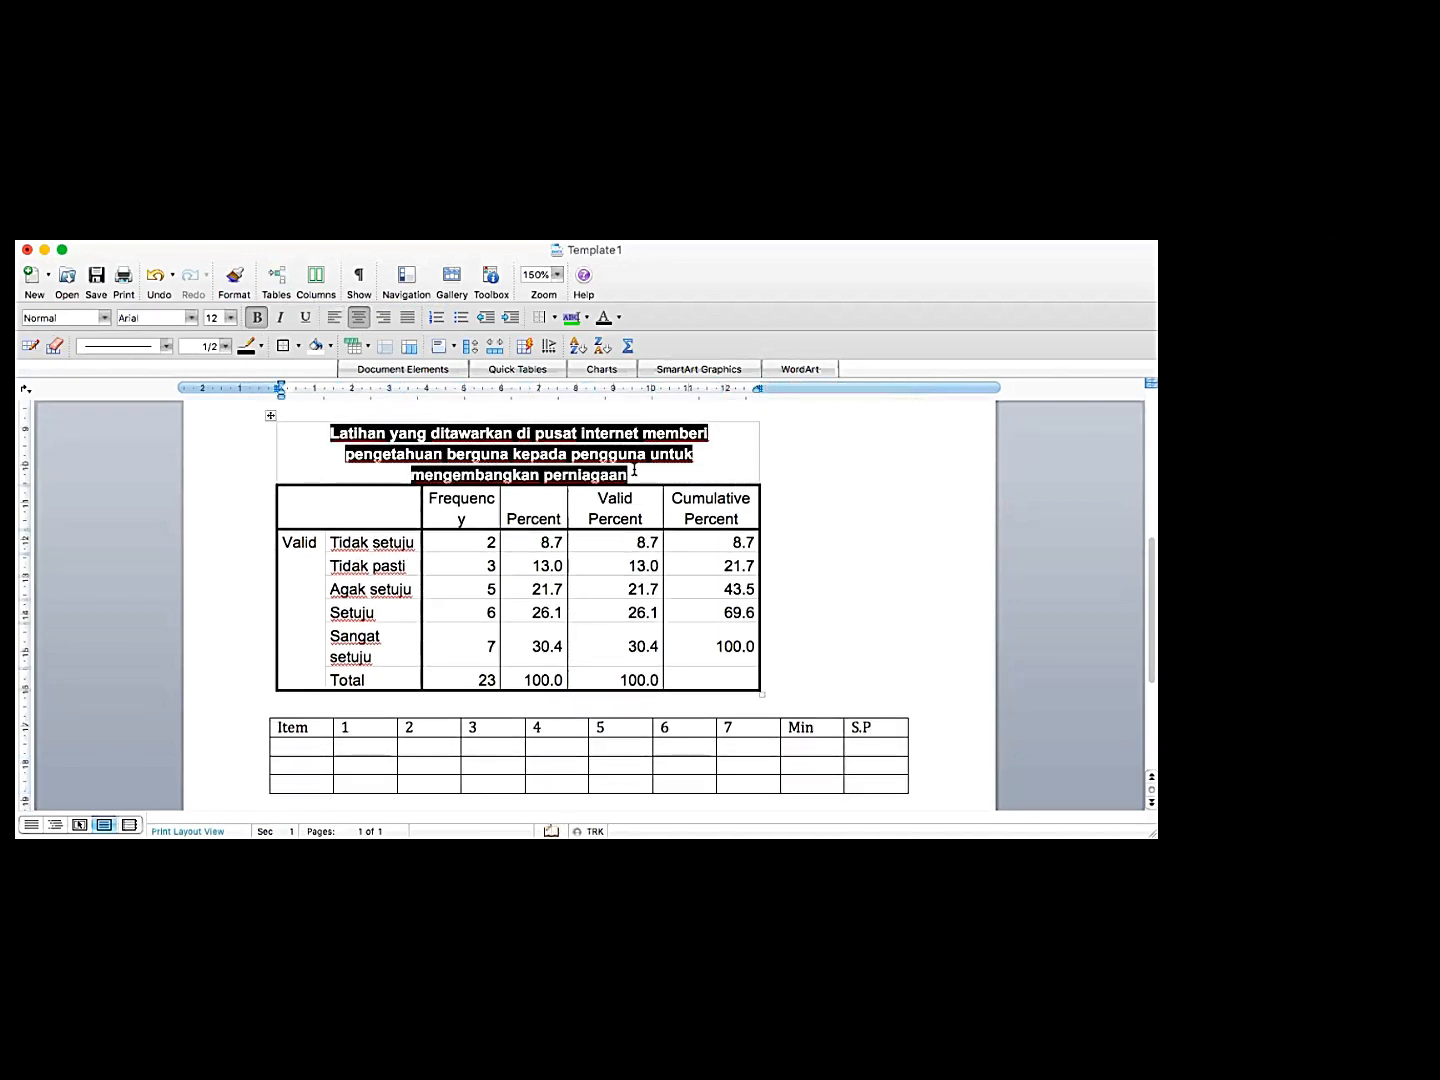
left_click(305, 745)
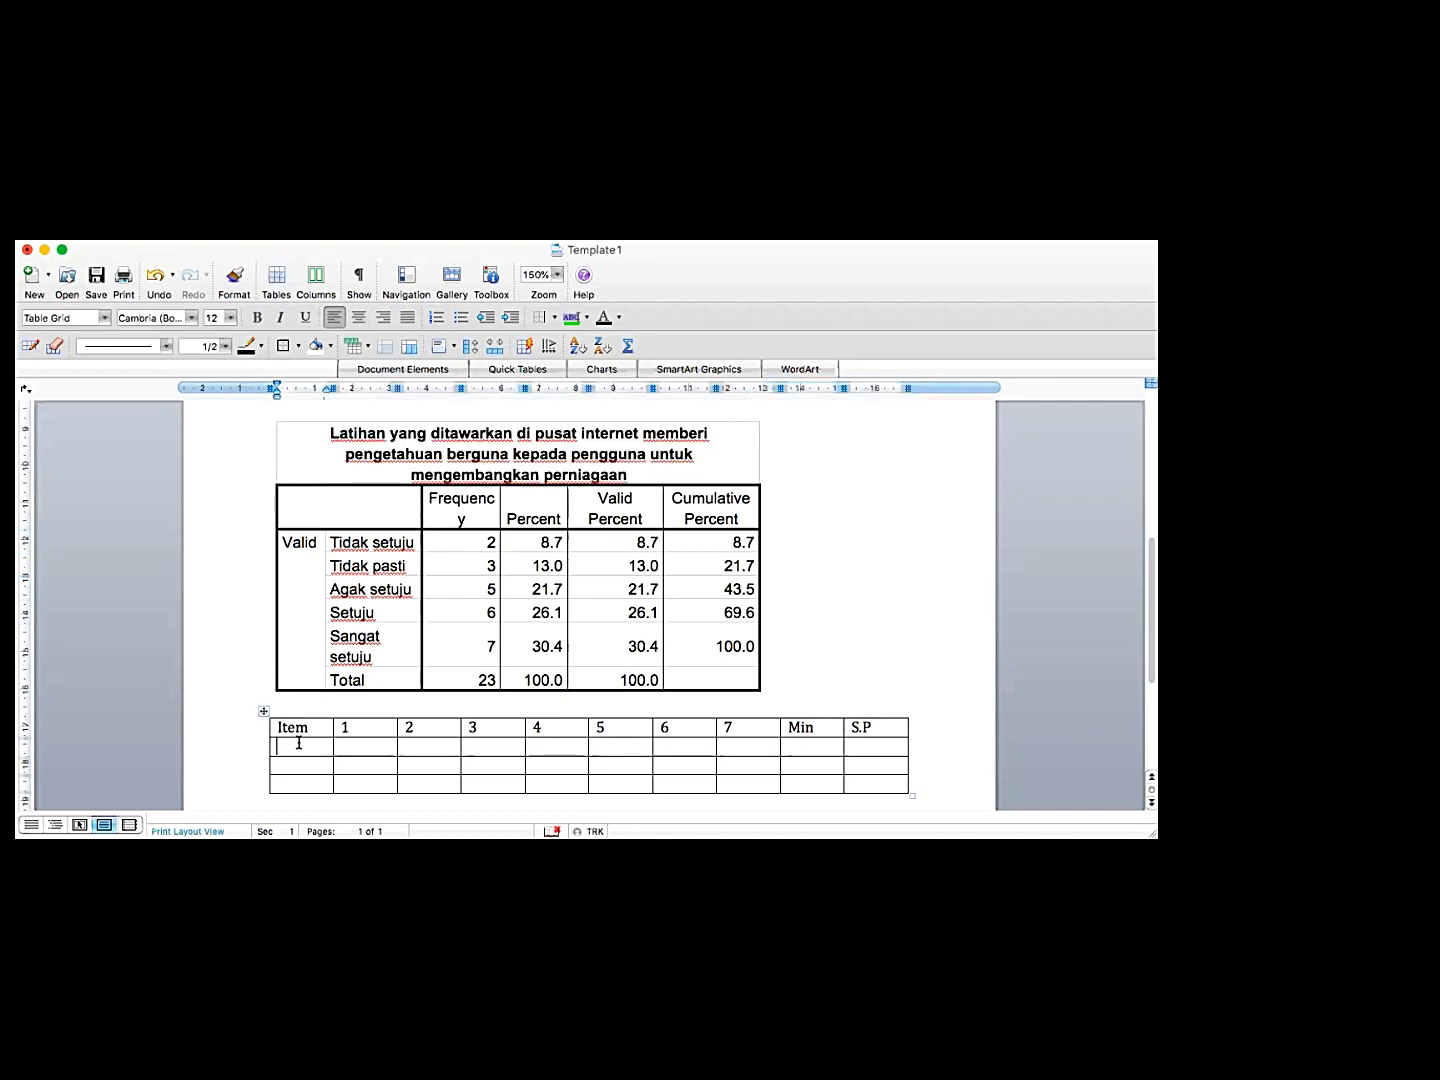
key("super+v")
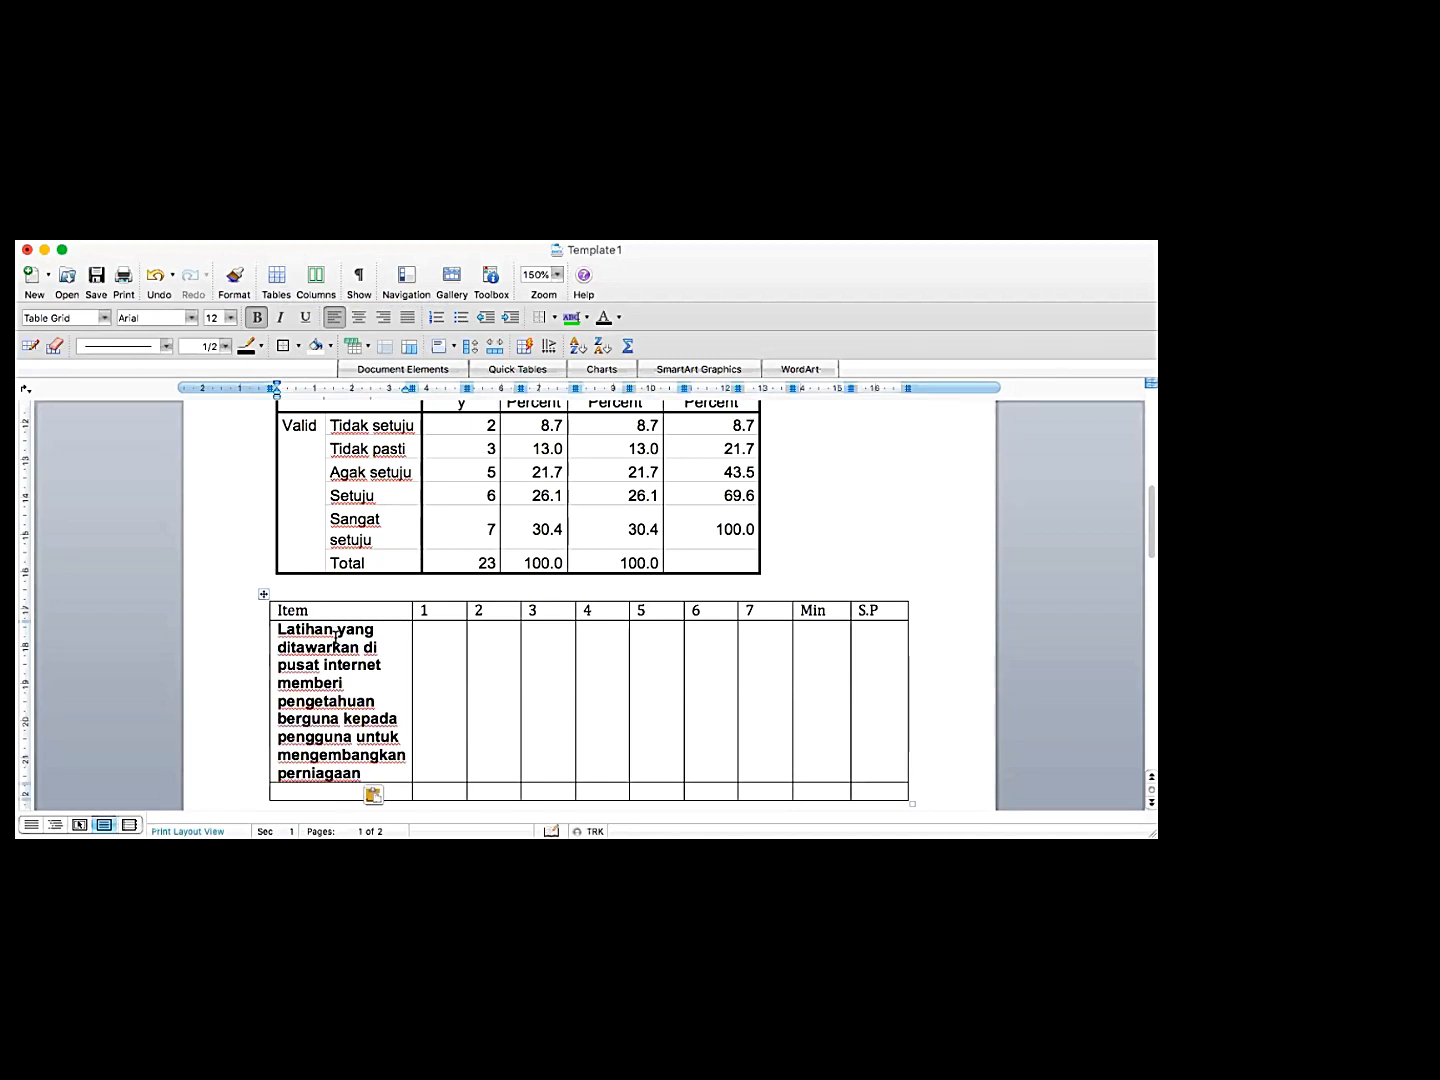
In the Latihan row, enter the frequency 2 under column 2 and a dash under columns 1 and 3
scroll(450, 441, "up", 2)
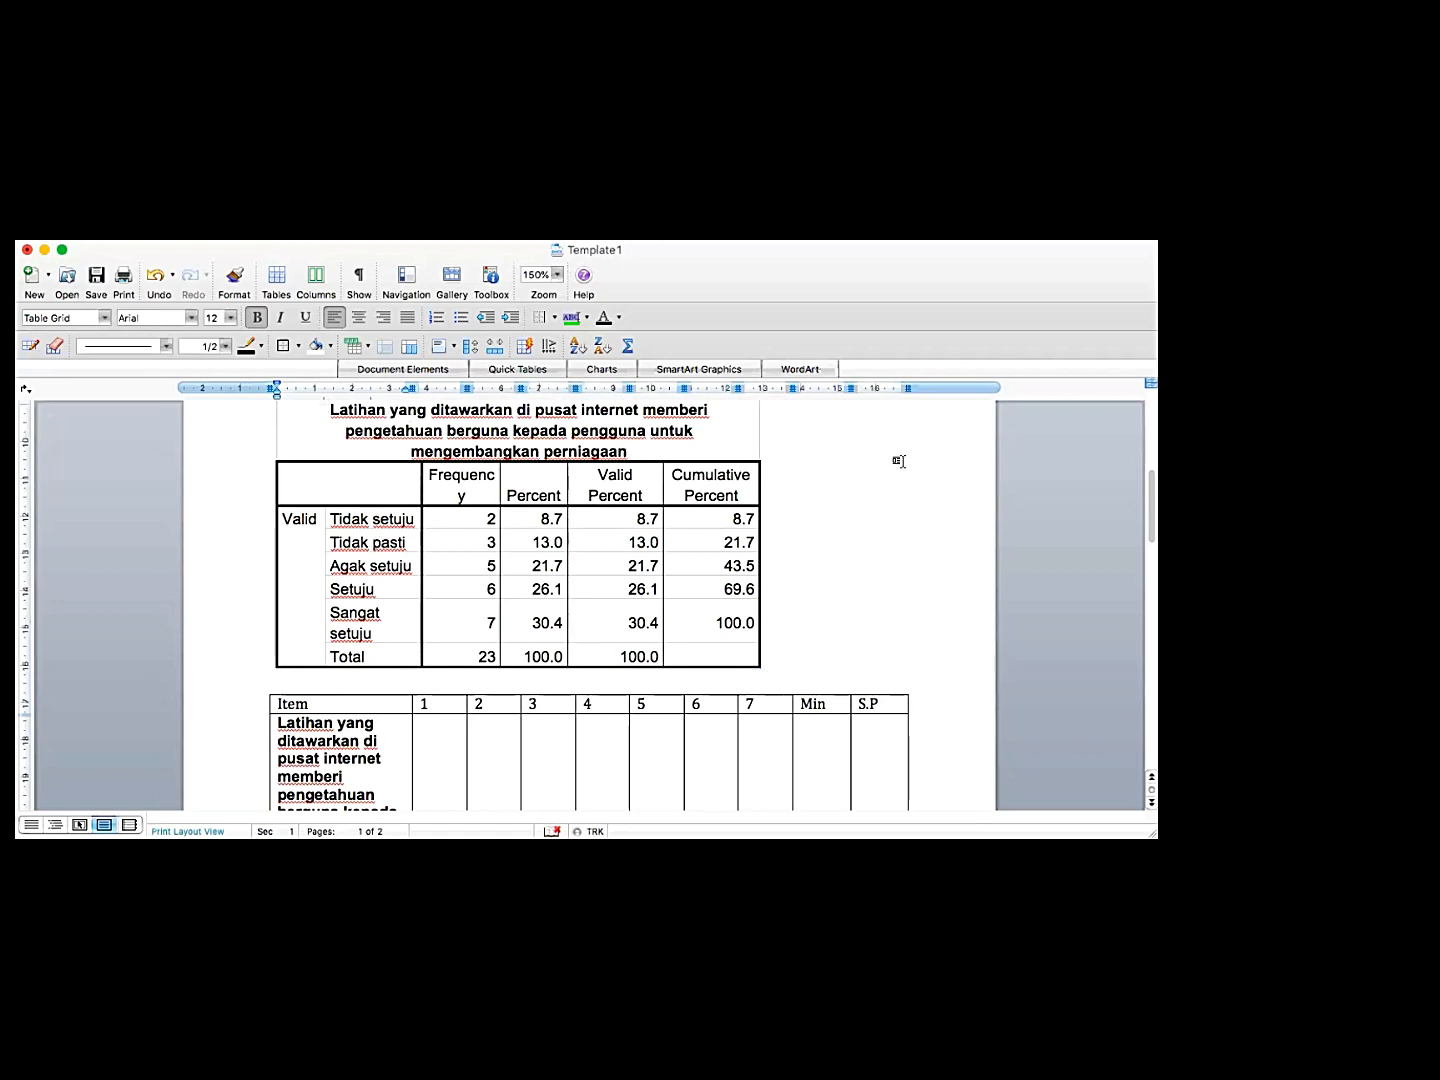
scroll(899, 462, "down", 3)
scroll(899, 461, "up", 1)
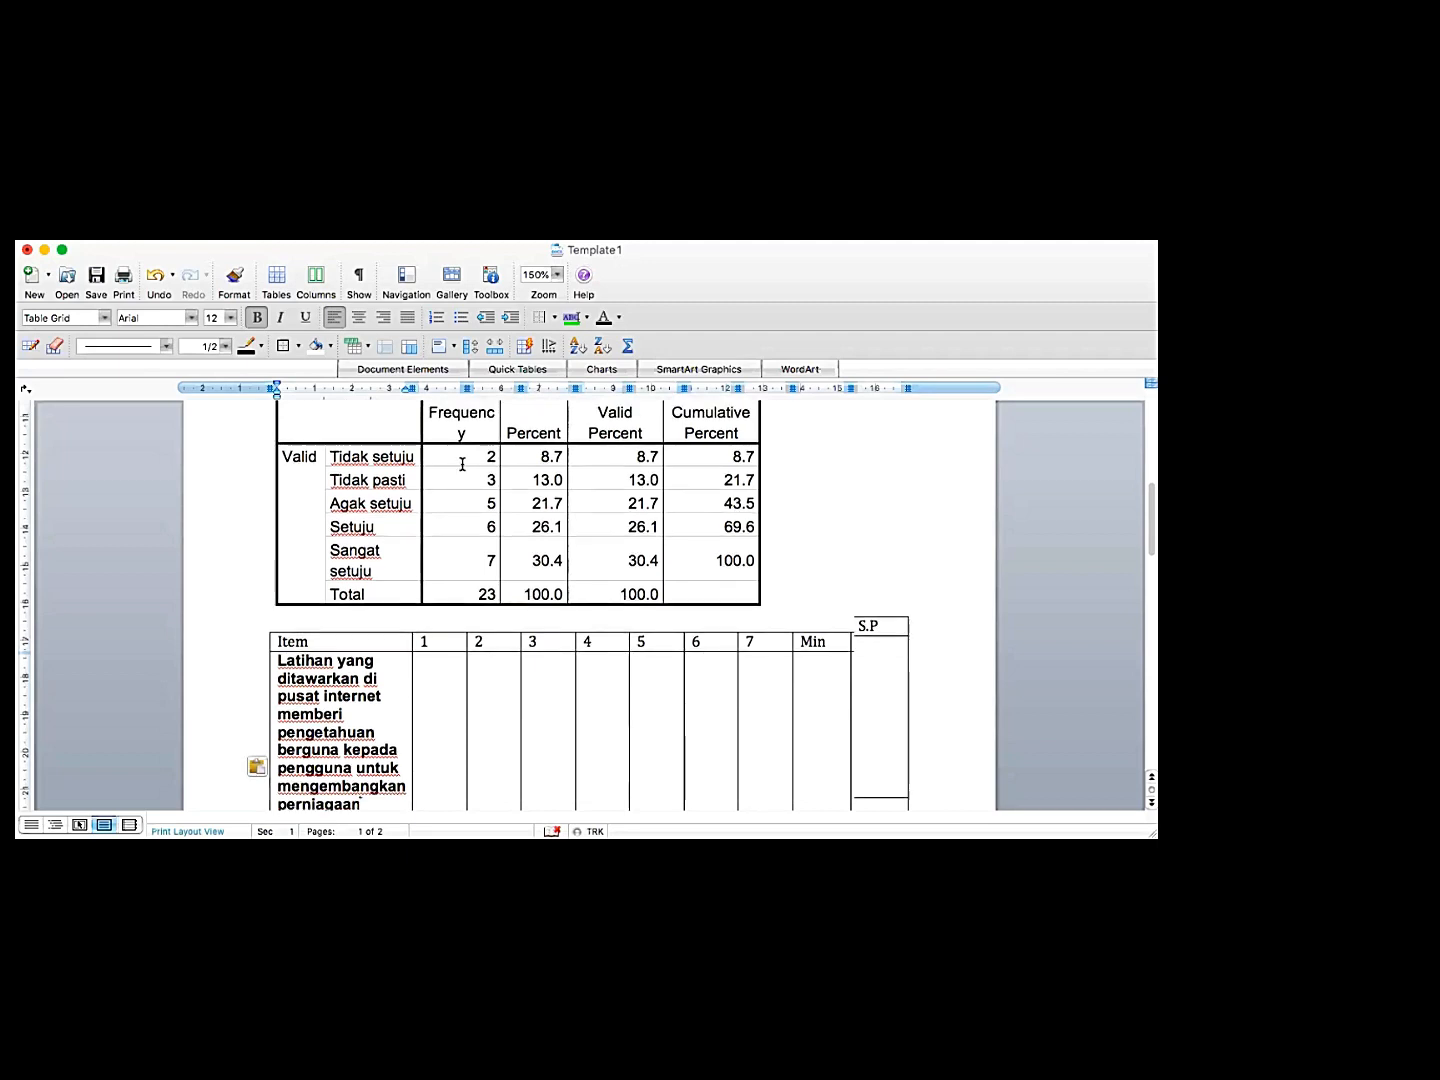
scroll(462, 463, "down", 1)
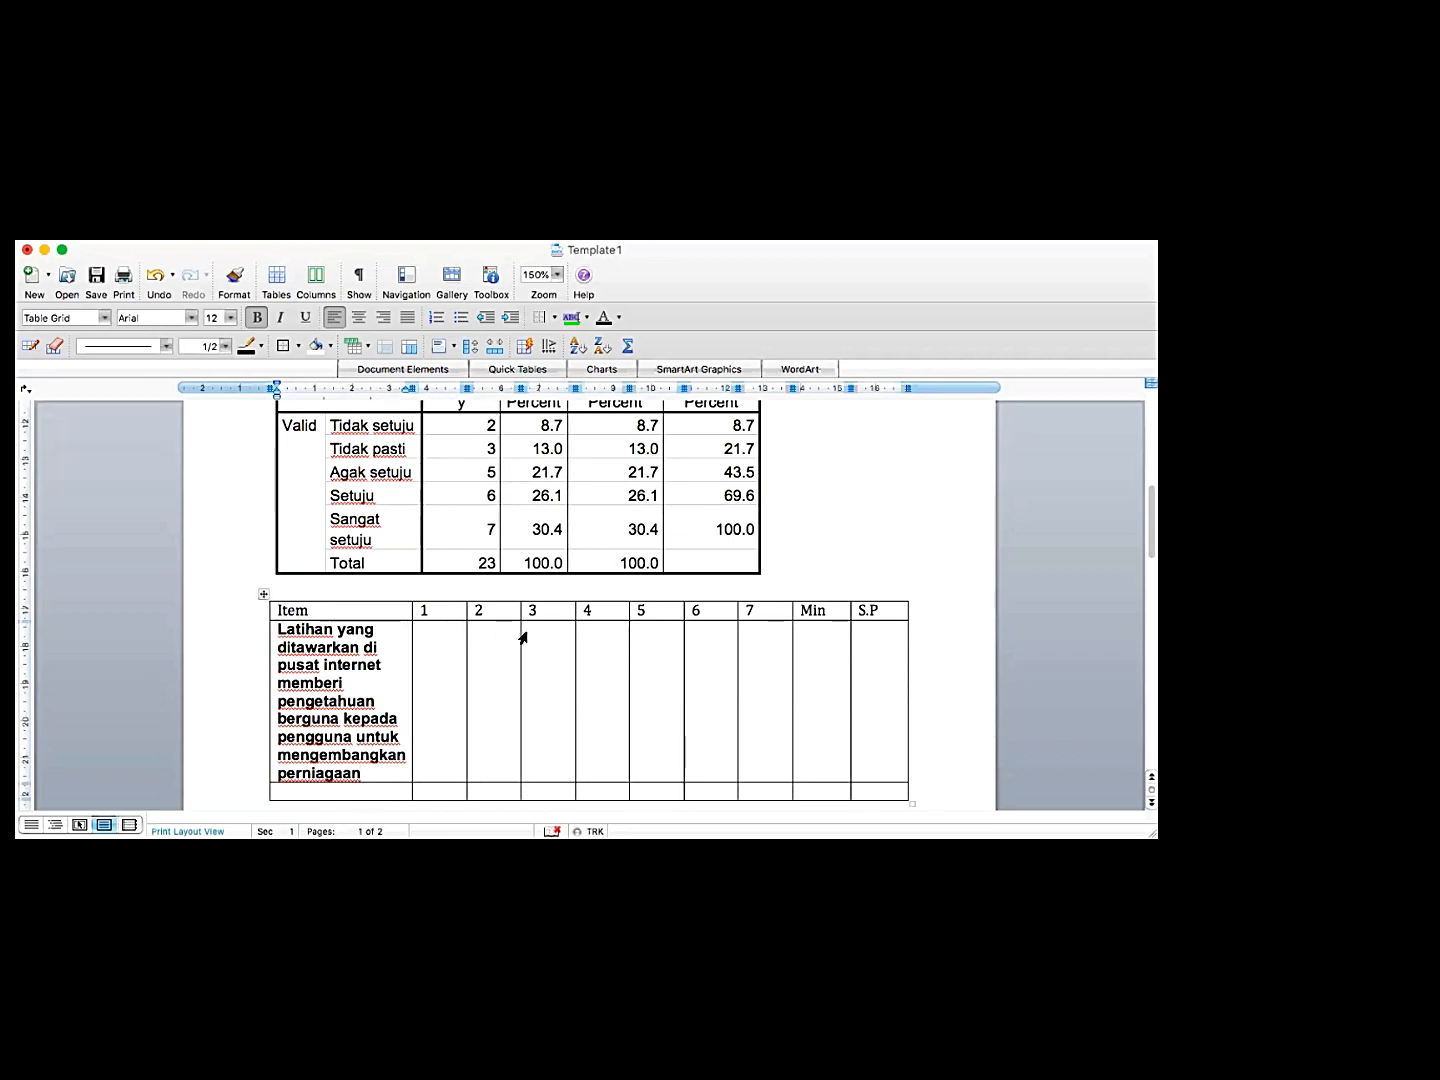
left_click(506, 636)
type("2")
left_click(556, 630)
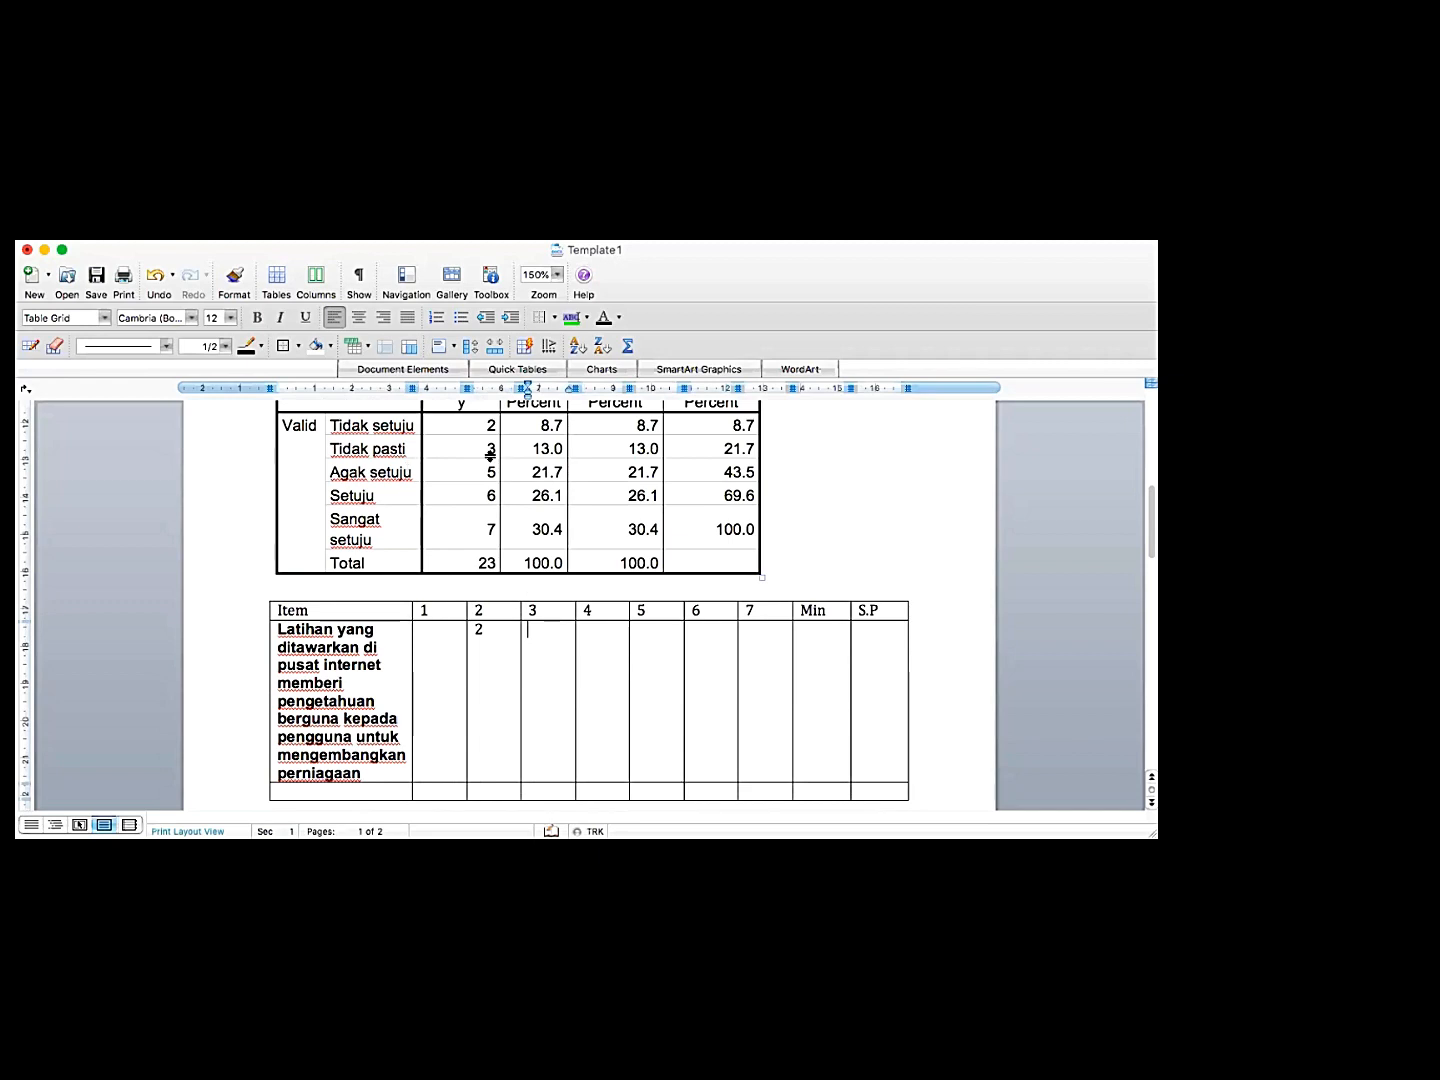
type("3")
left_click(600, 628)
left_click(553, 634)
key("BackSpace")
type("-")
left_click(440, 635)
type("-")
Enter the frequencies 3, 5, 6 and 7 under columns 4 to 7 of the Latihan row
left_click(600, 635)
type("3")
left_click(643, 636)
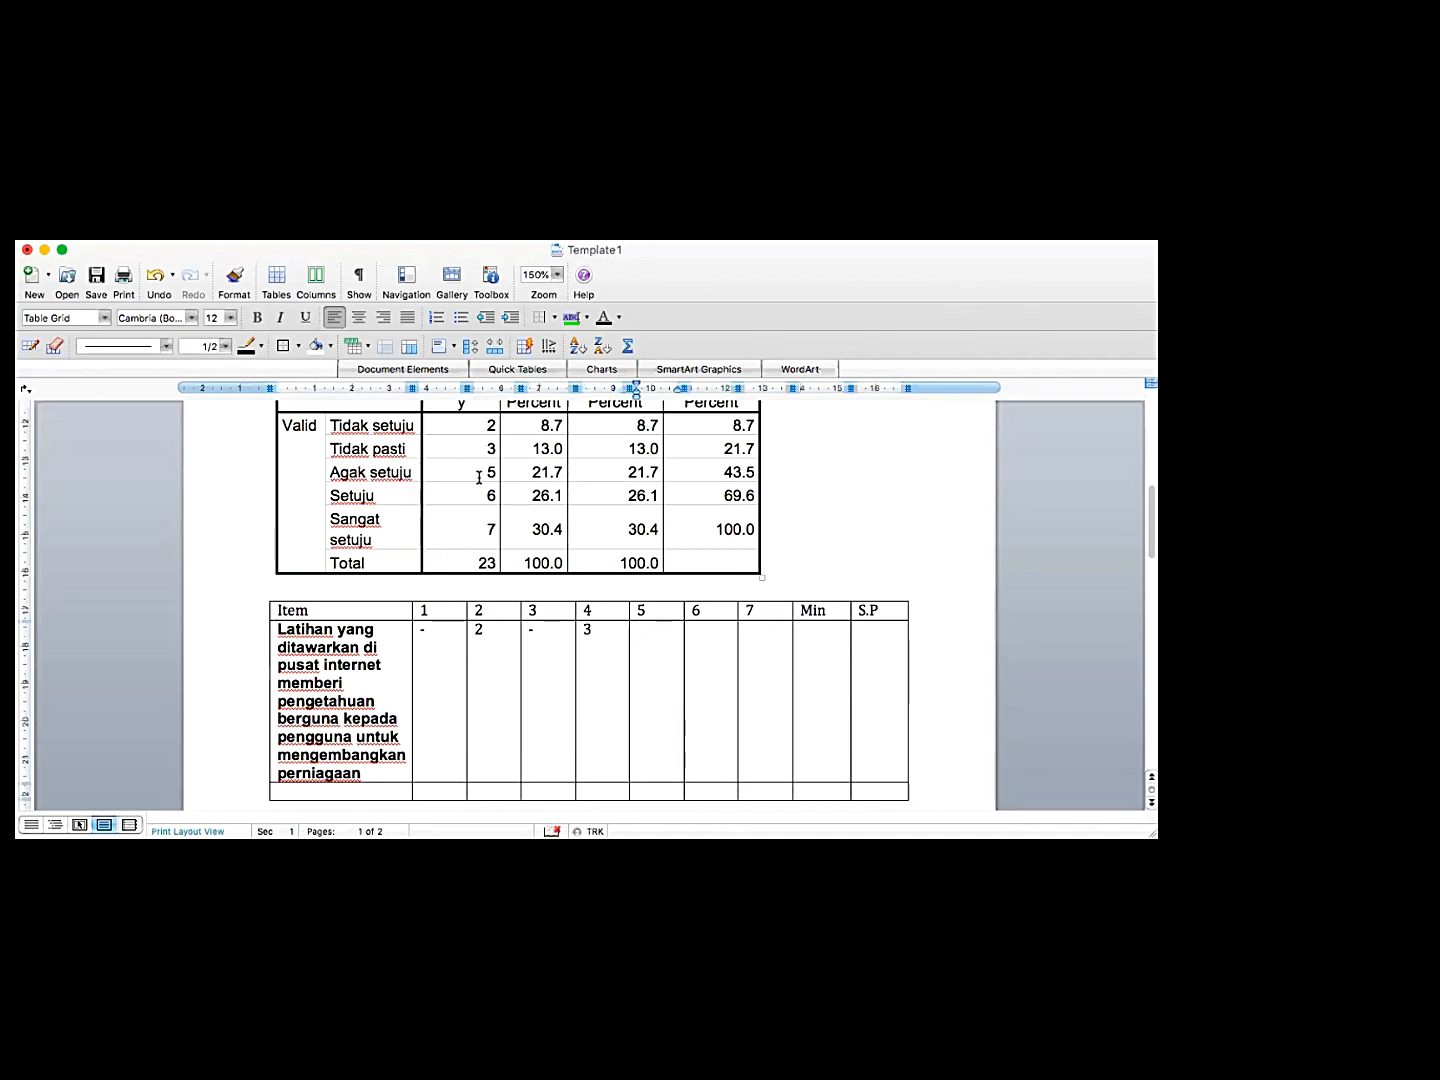
type("5")
left_click(721, 625)
type("6")
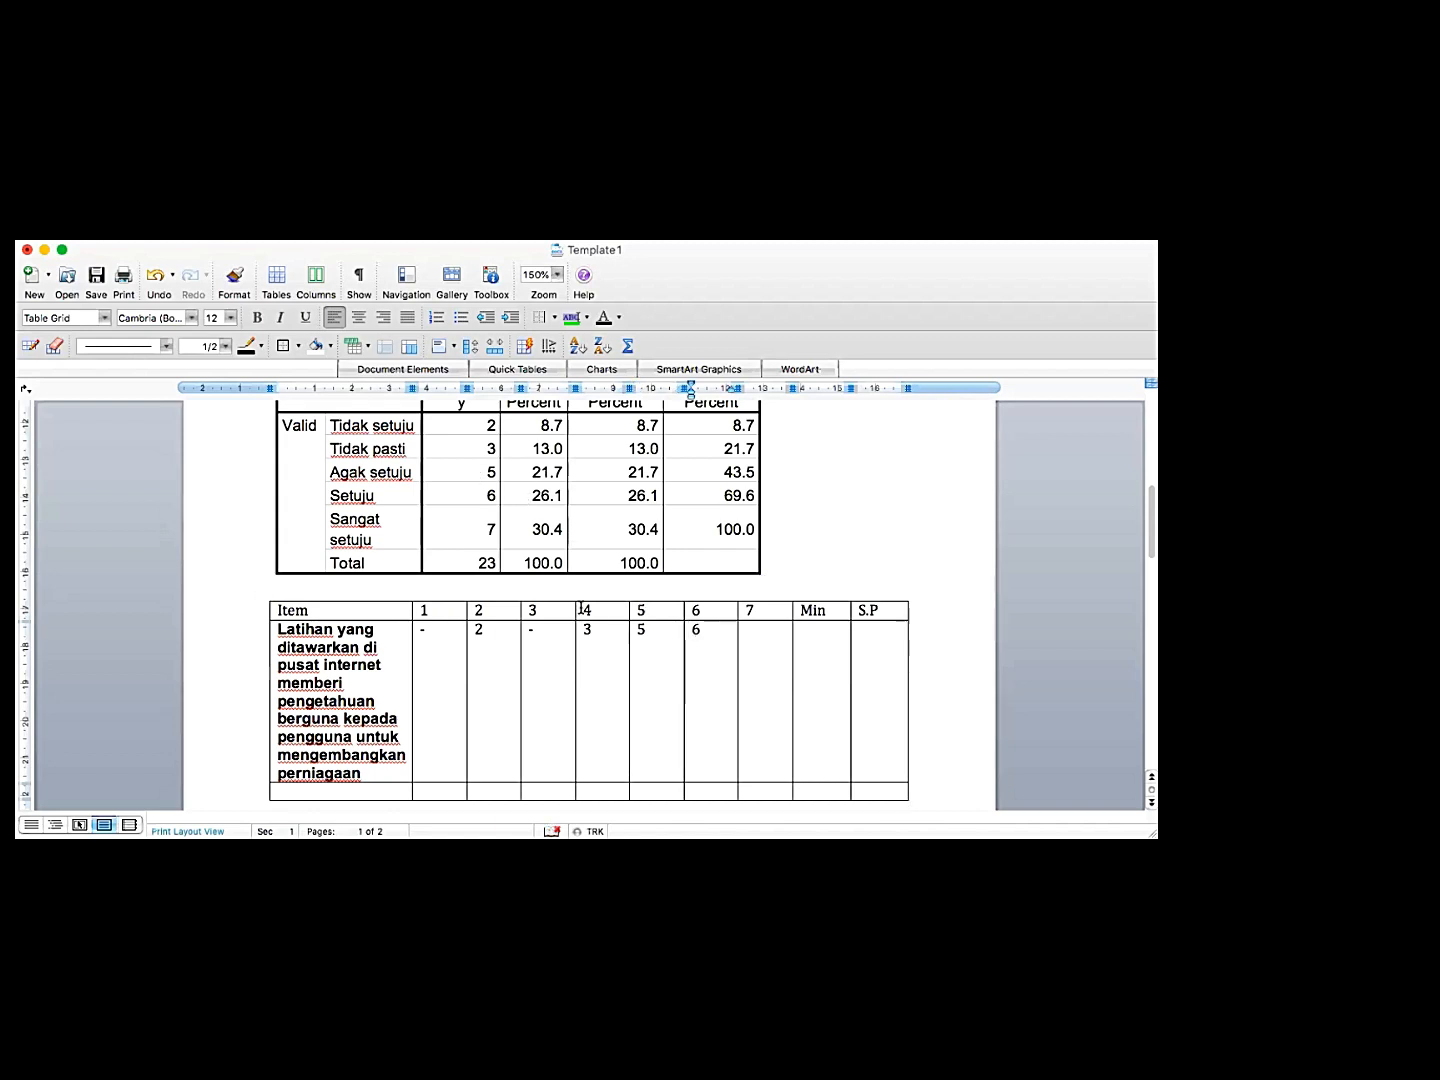
left_click(772, 631)
type("7")
Add the percentages (8.7%) and (13.0%) after the frequencies under columns 2 and 4 of the Latihan row
scroll(461, 632, "up", 1)
scroll(462, 635, "down", 1)
scroll(601, 646, "up", 2)
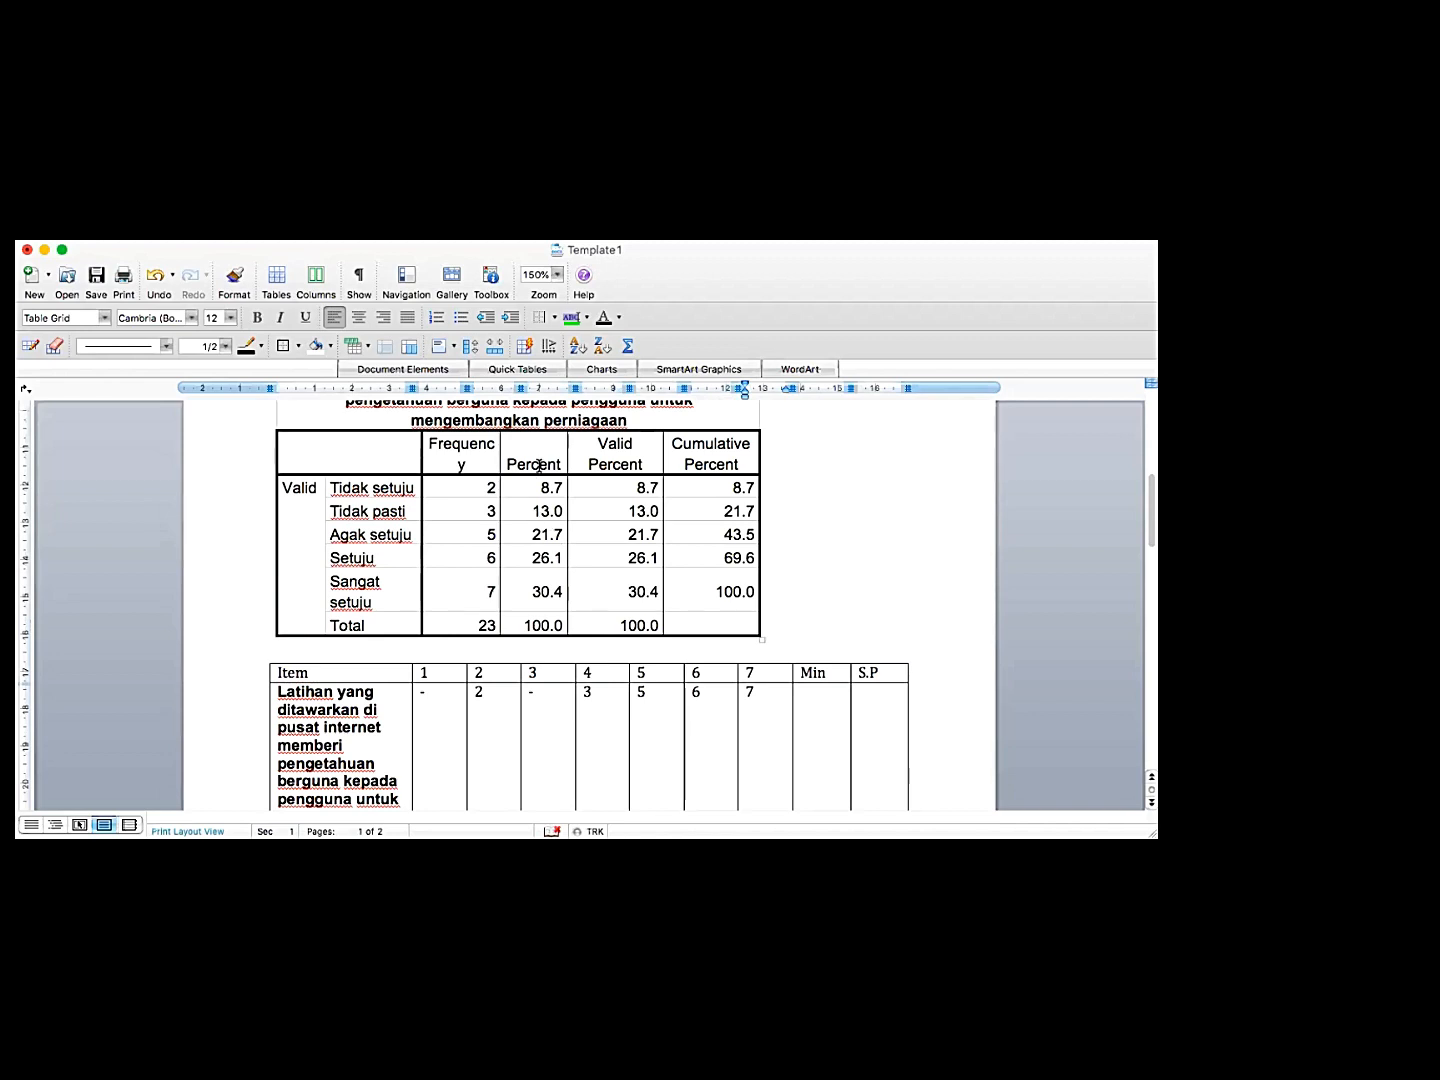
left_click(490, 697)
type("(8.7")
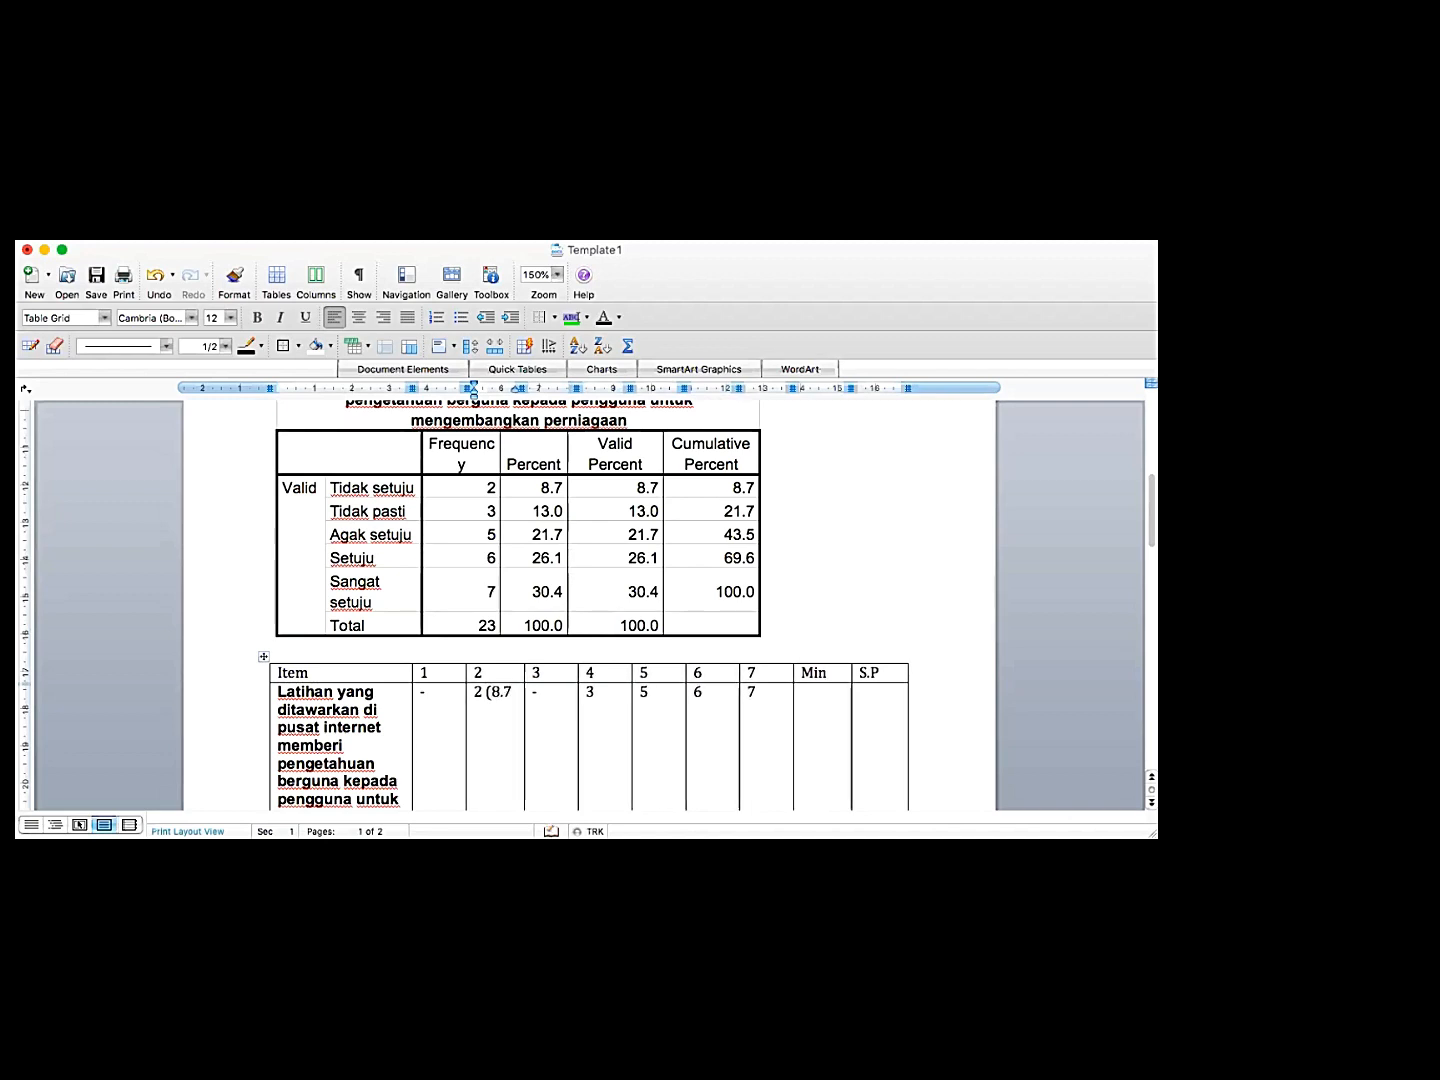
type("%)")
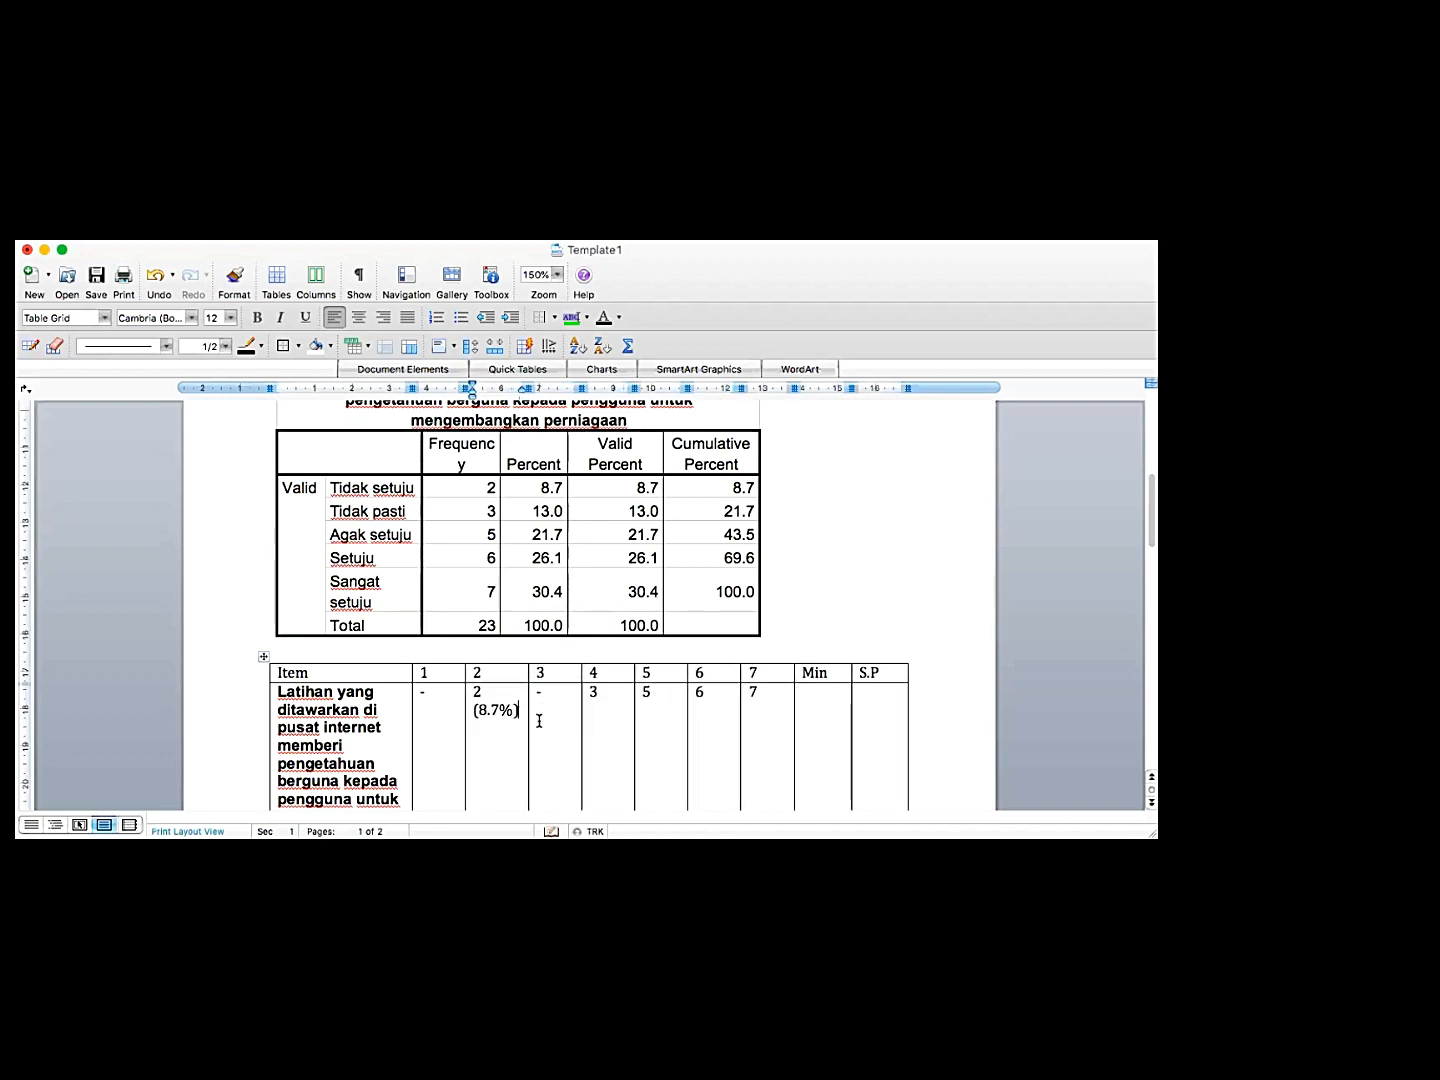
left_click(609, 692)
type("(13.0&")
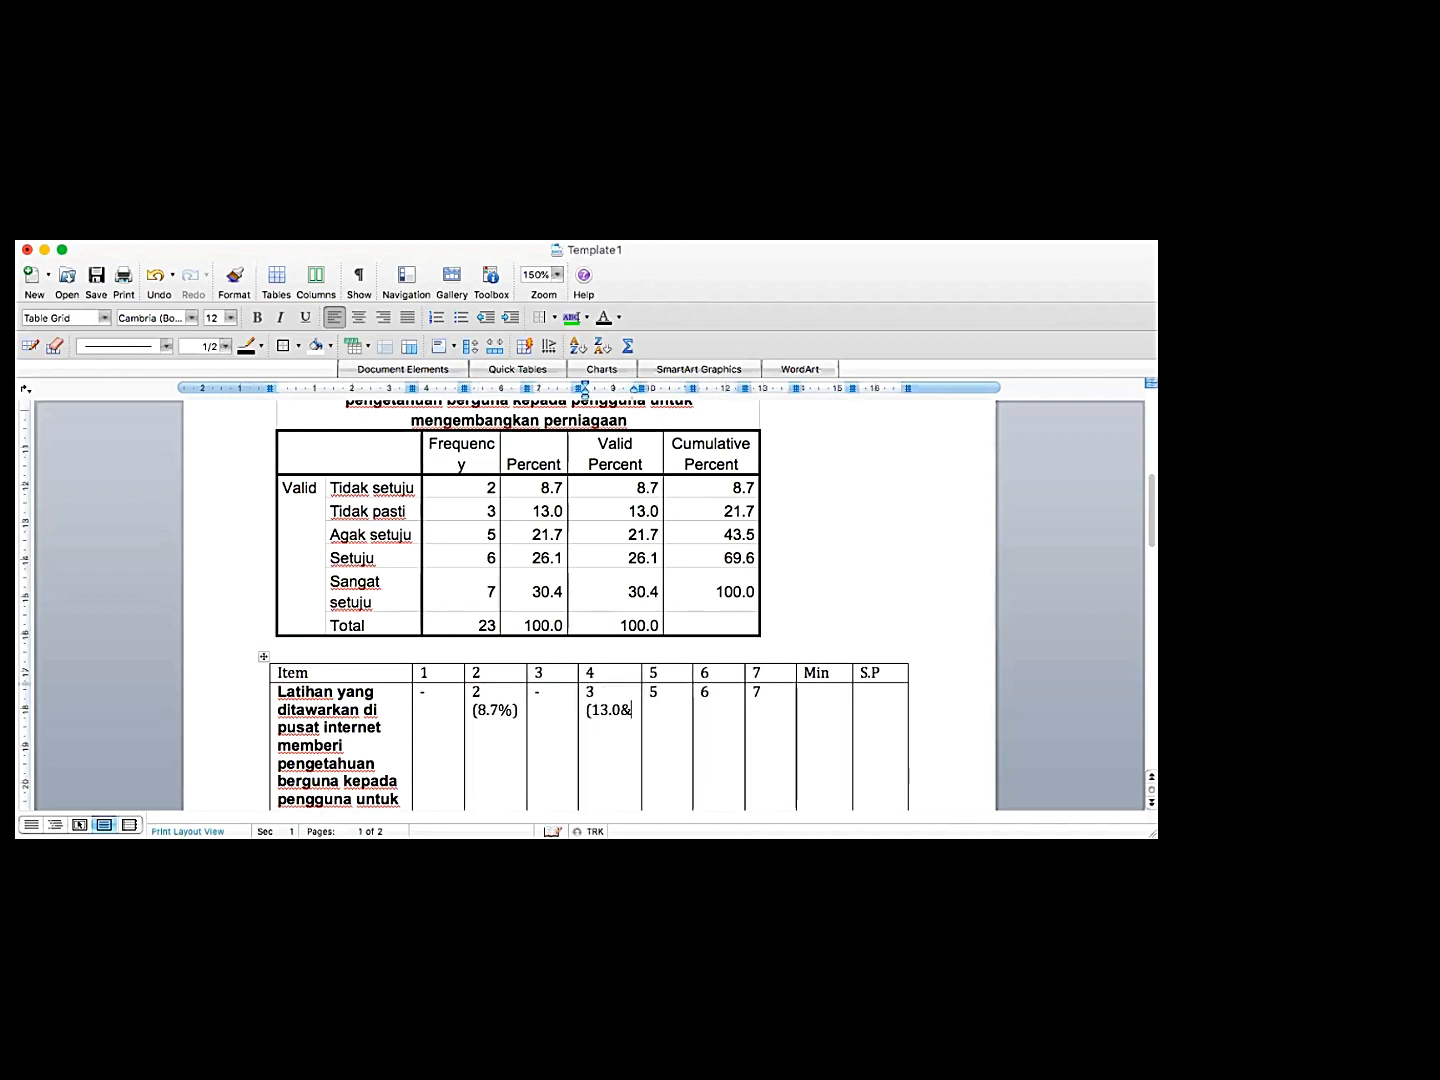
key("BackSpace")
type("%)")
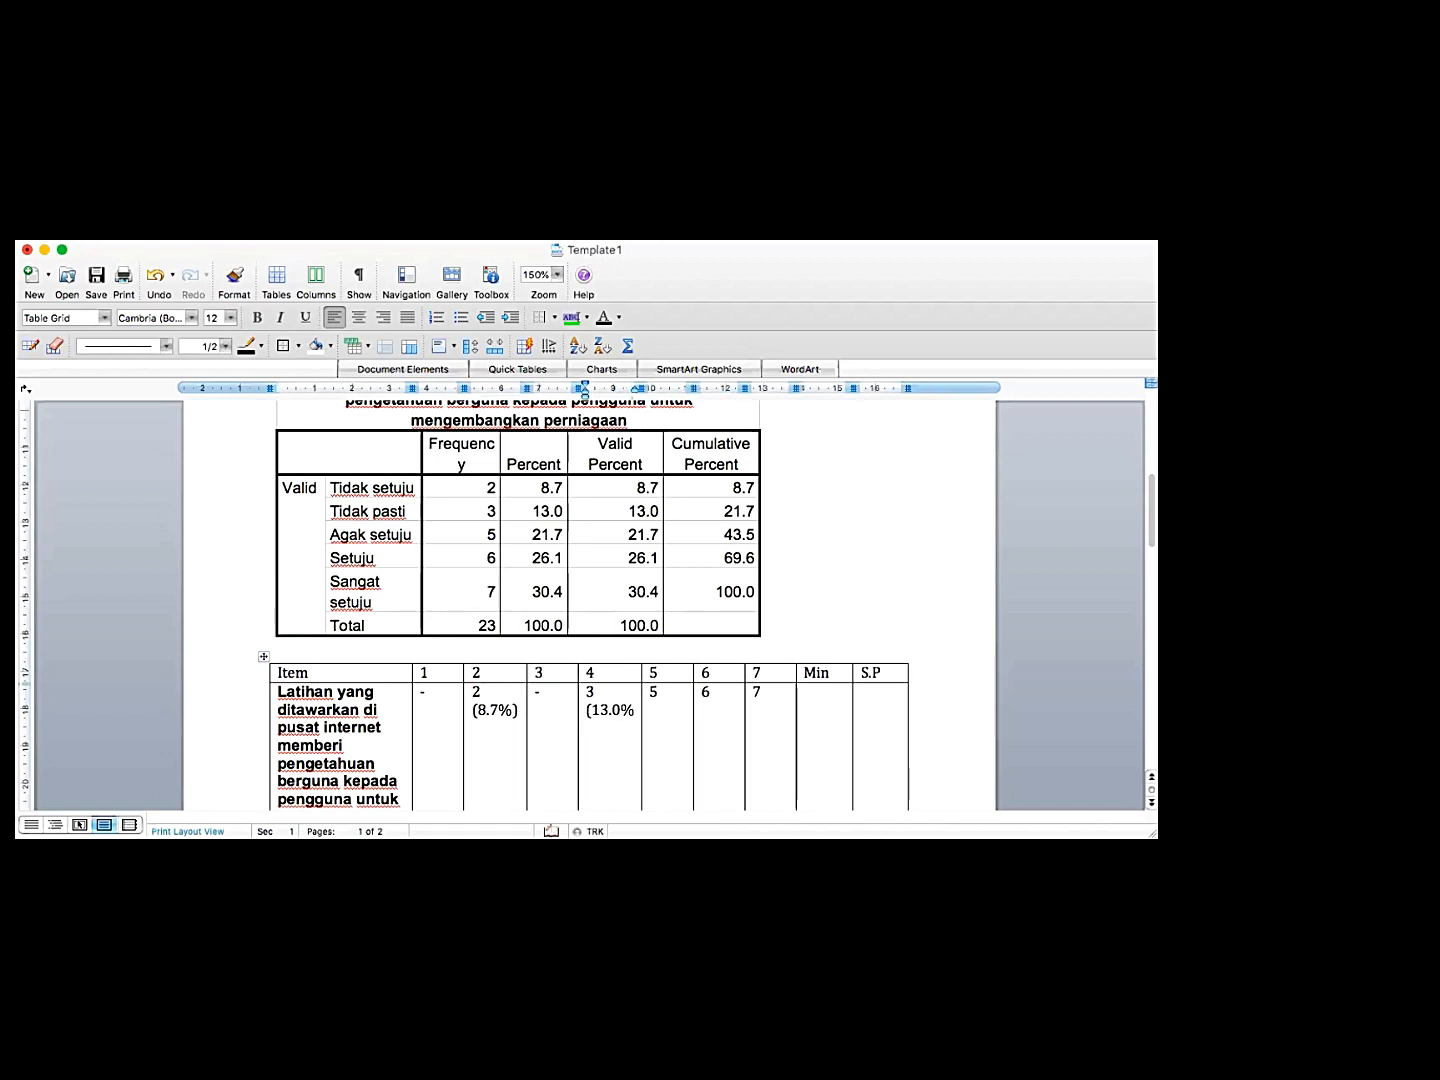
left_click(606, 713)
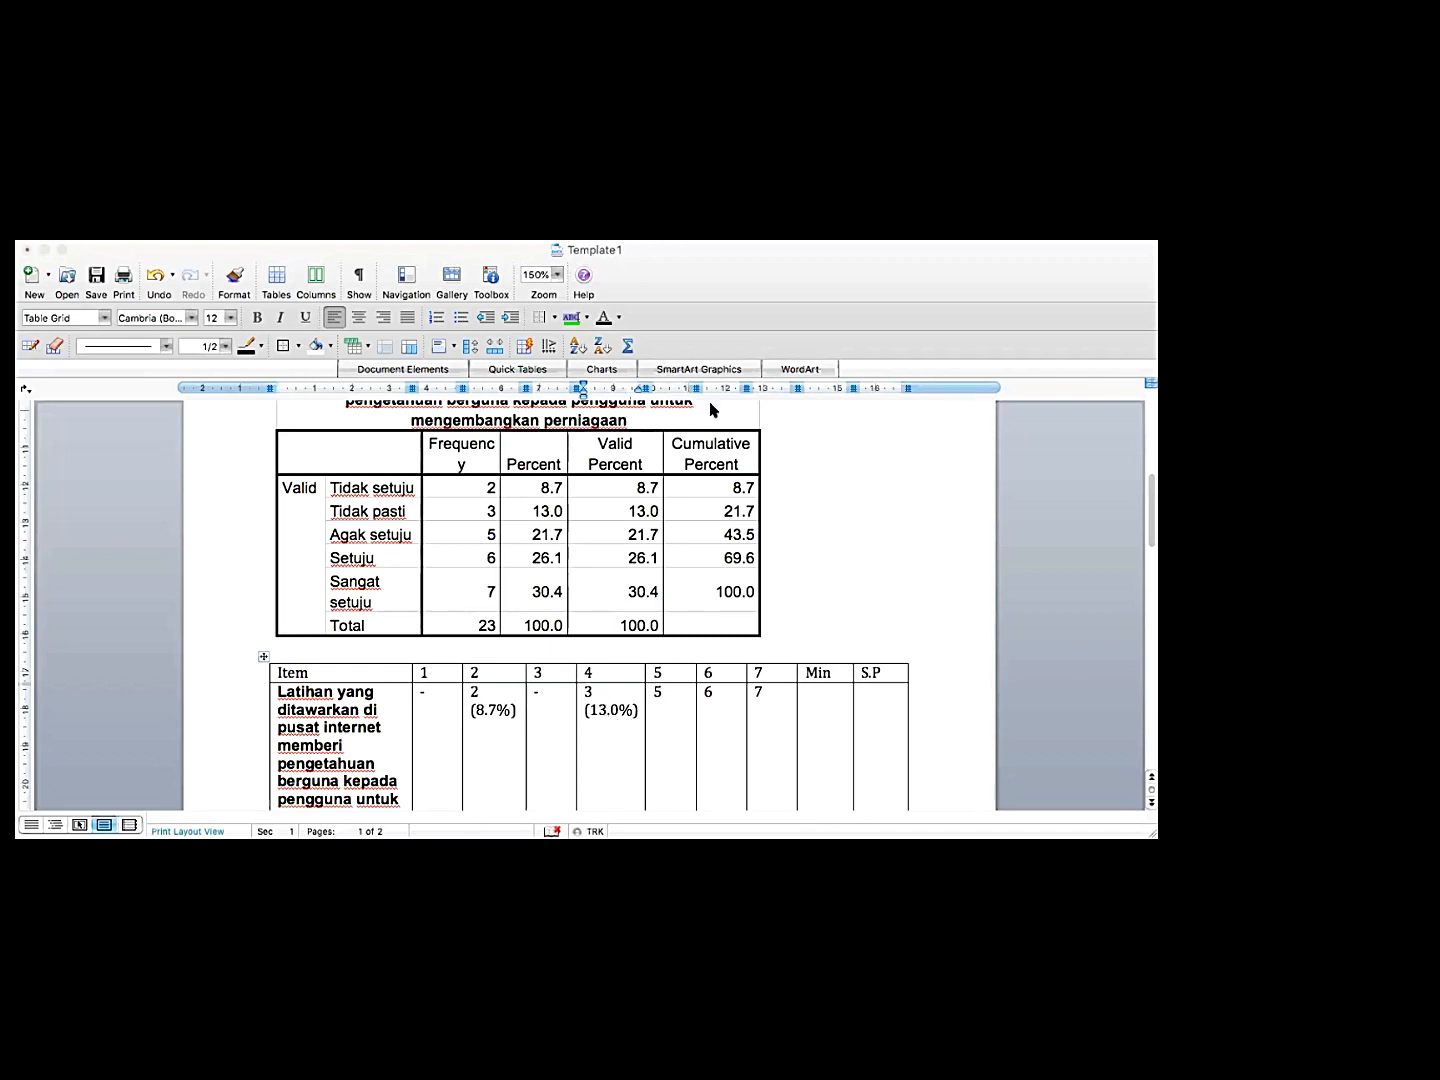
Paste another item's frequency table between the existing frequency table and the Item summary table
left_click(865, 569)
scroll(821, 642, "down", 2)
scroll(821, 642, "down", 1)
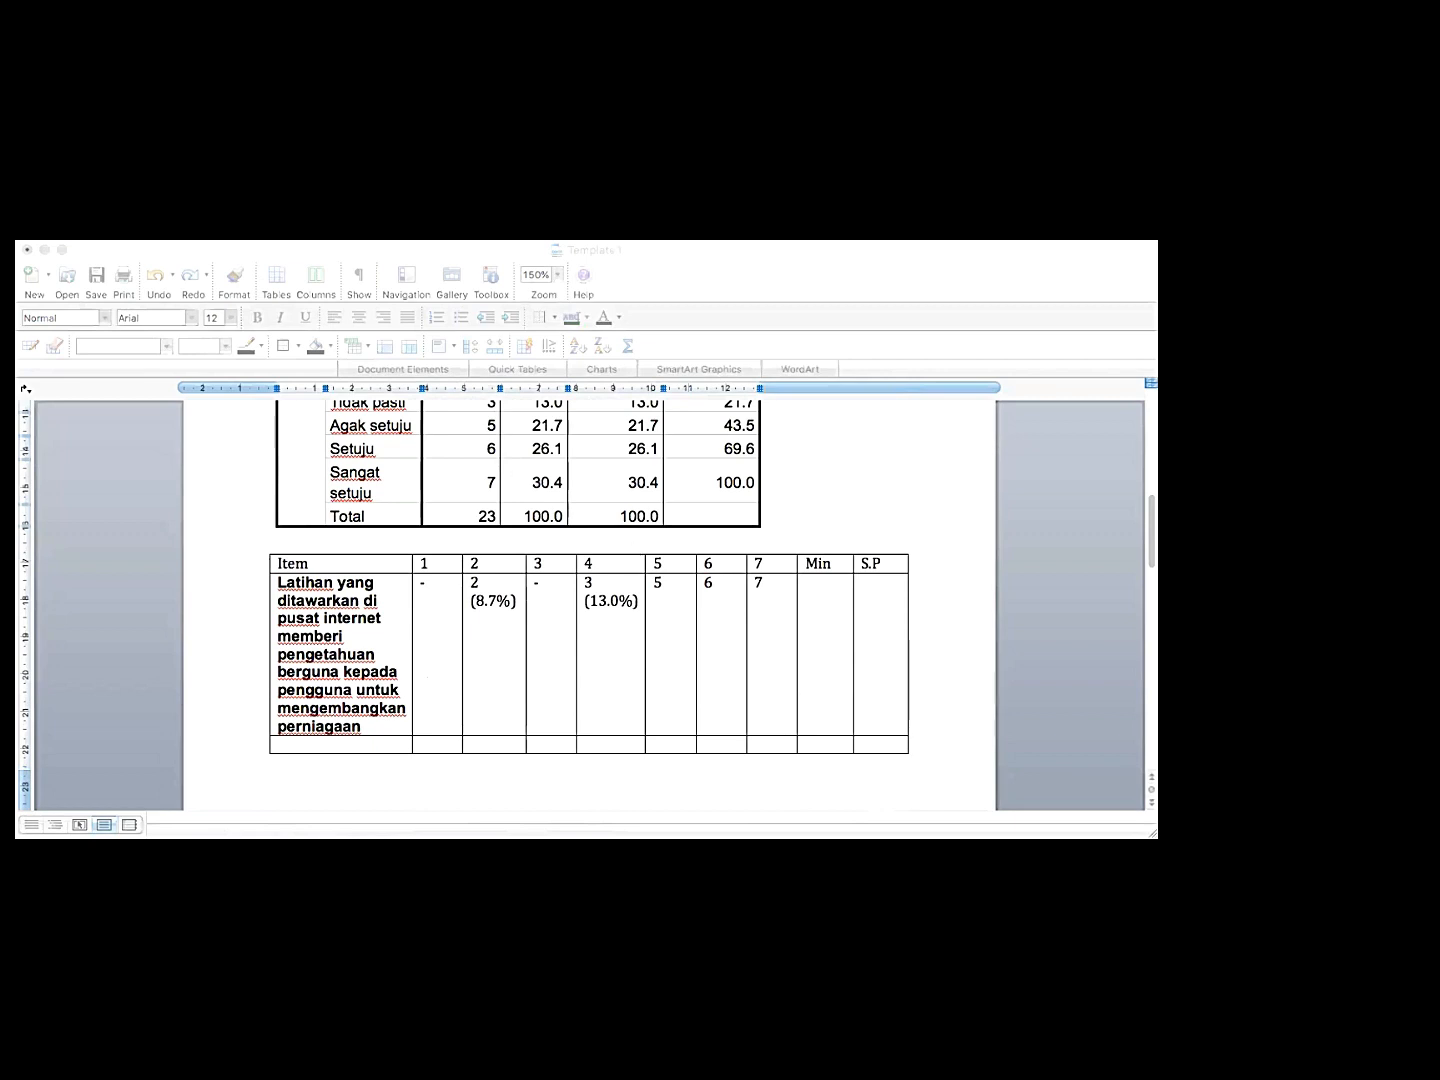
left_click(616, 480)
left_click(612, 482)
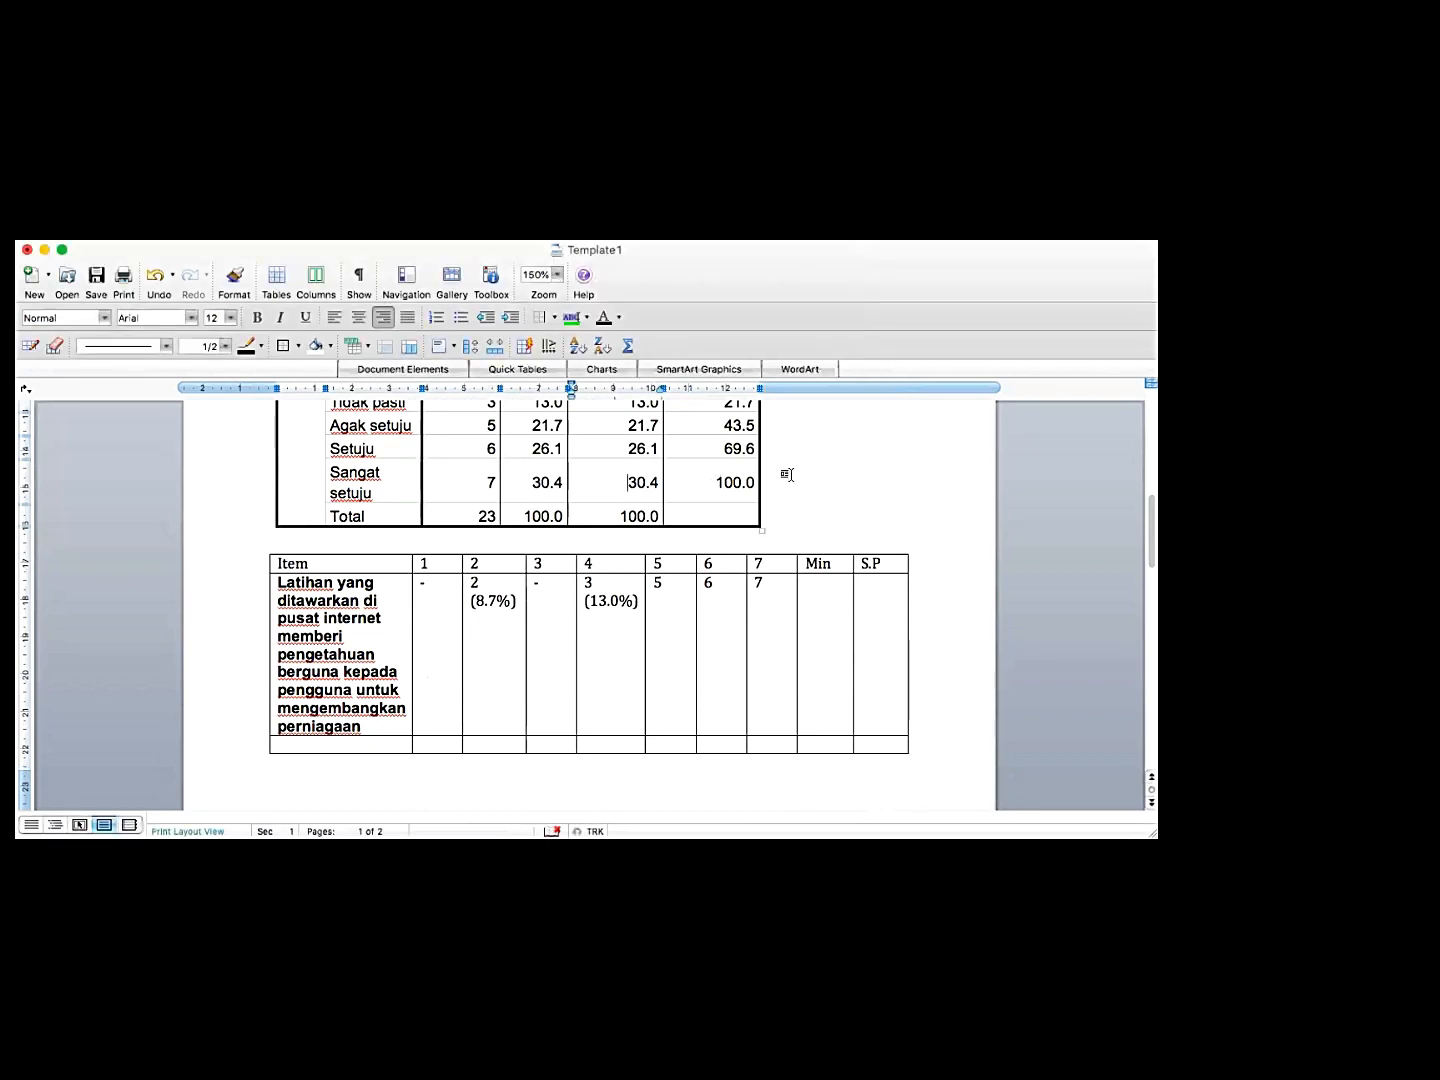
scroll(795, 490, "up", 2)
left_click(711, 621)
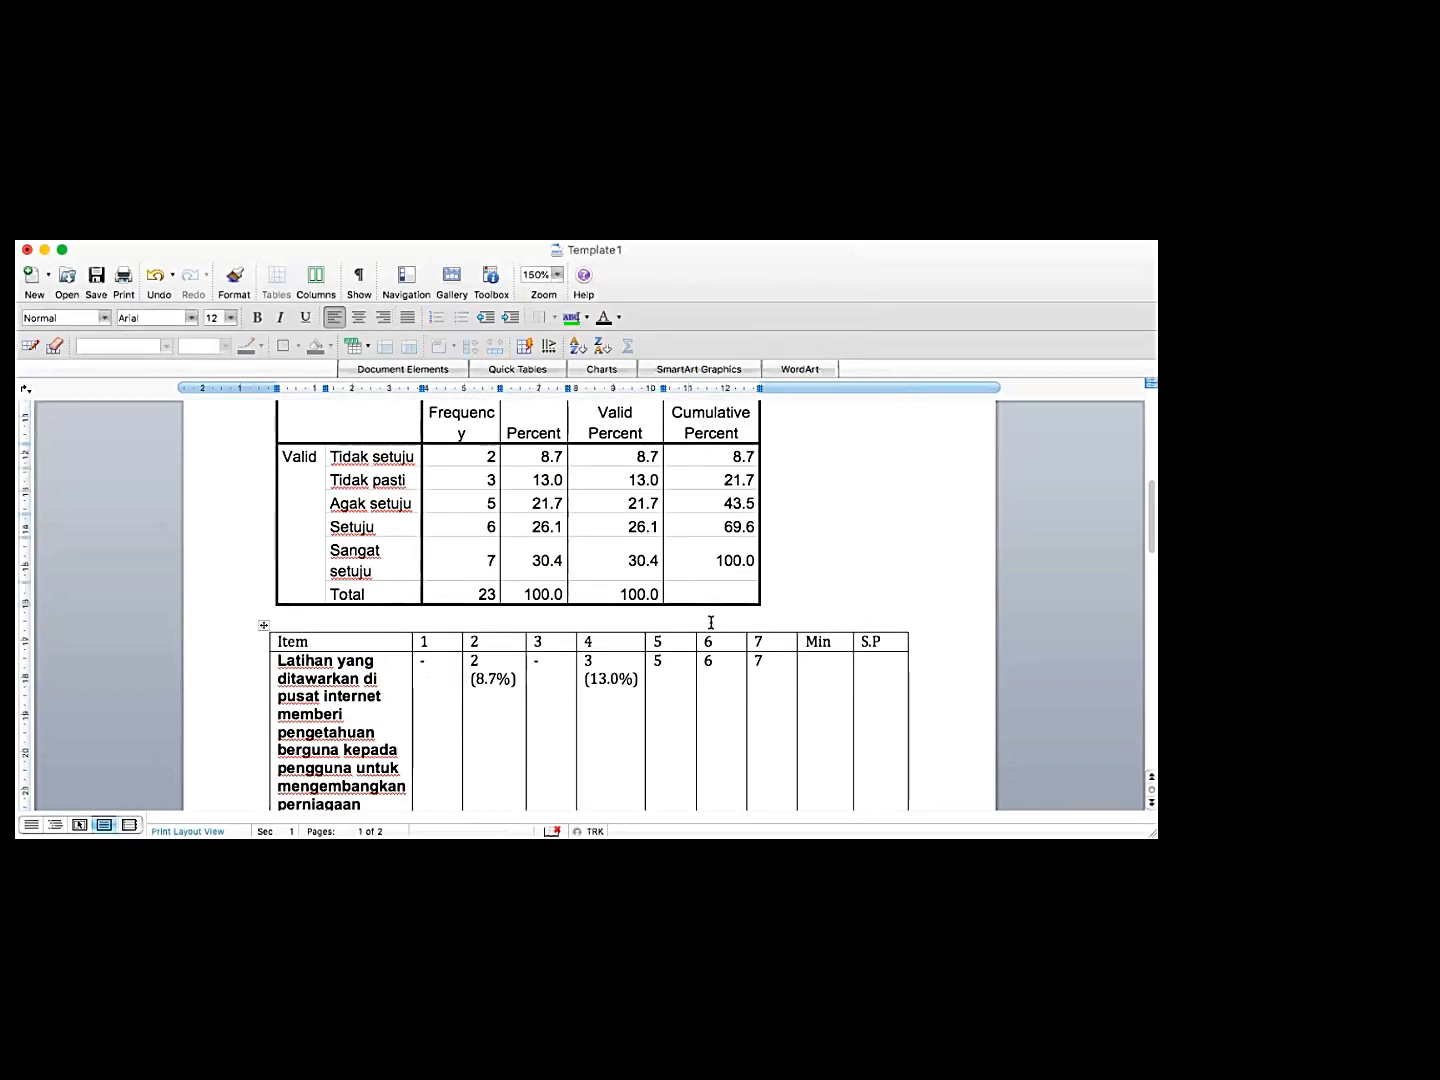
key("super+v")
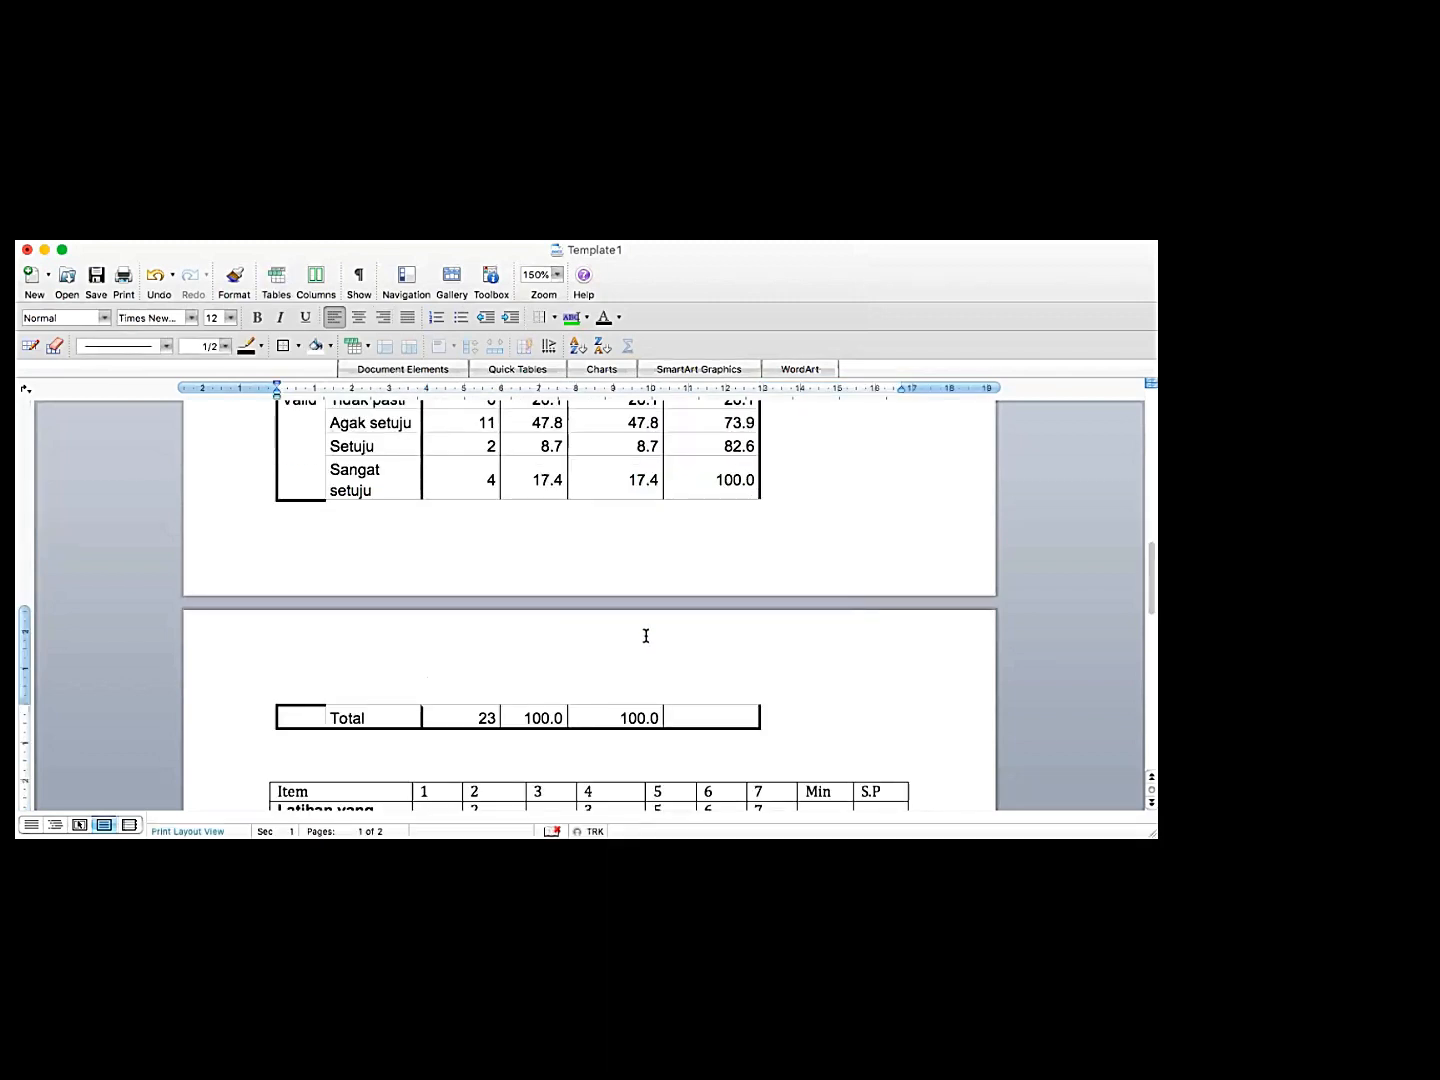
Copy the title of the Kemahiran kertas cadangan frequency table into the Item column of the row below the Latihan item
scroll(646, 635, "up", 2)
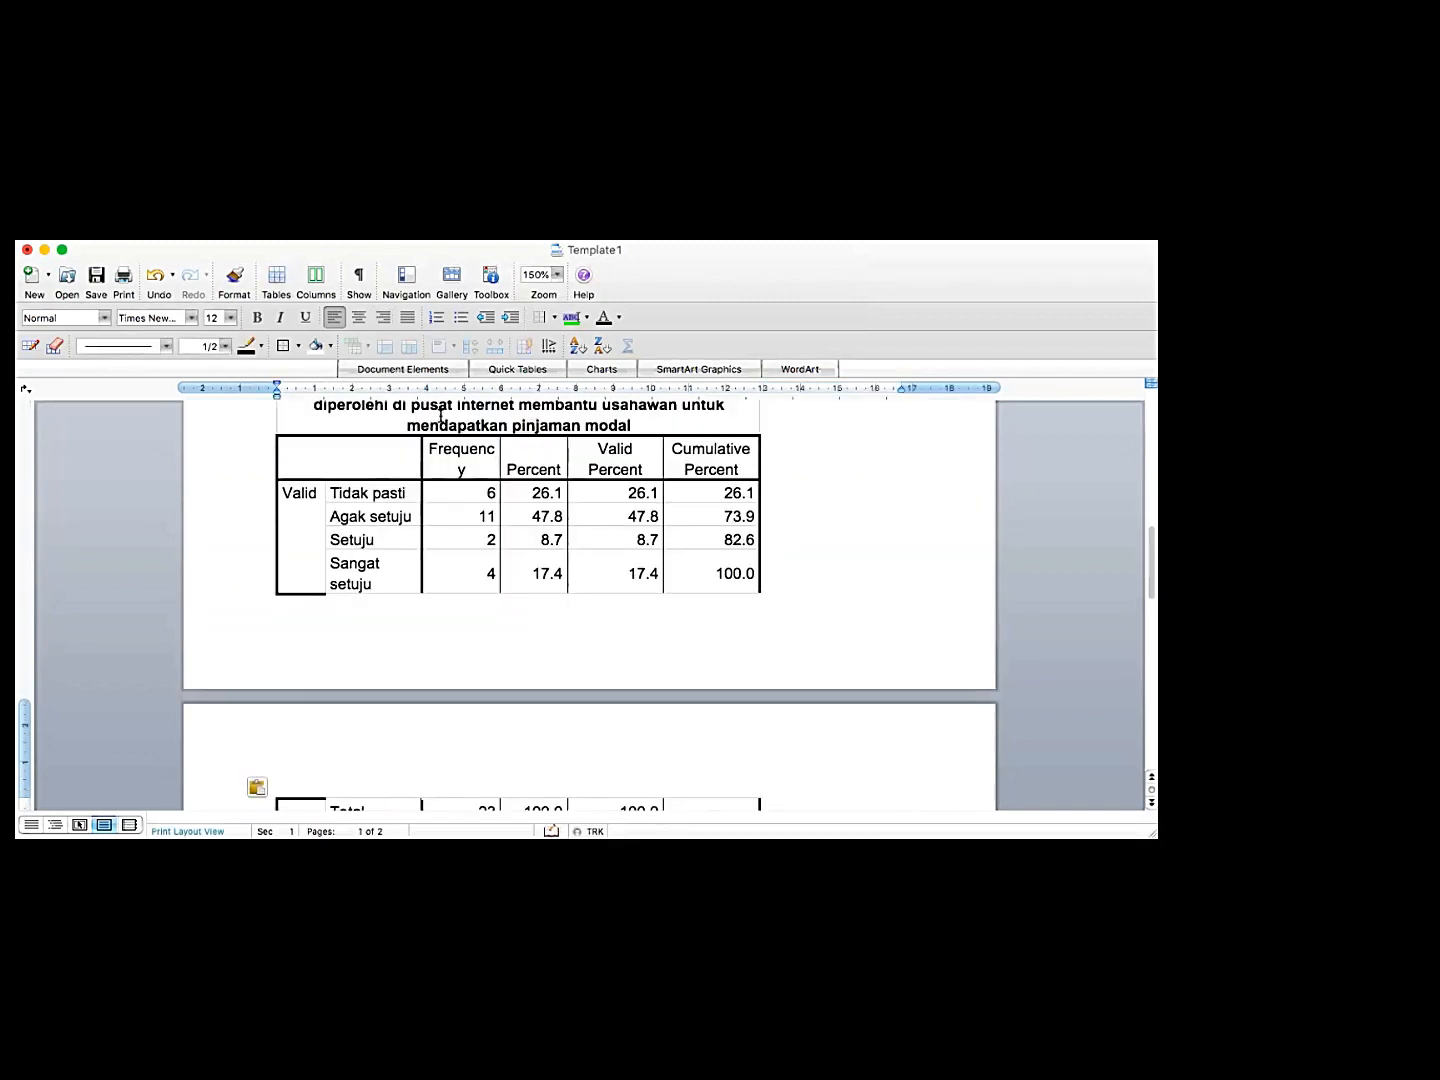
scroll(438, 419, "up", 2)
triple_click(437, 491)
key("super+c")
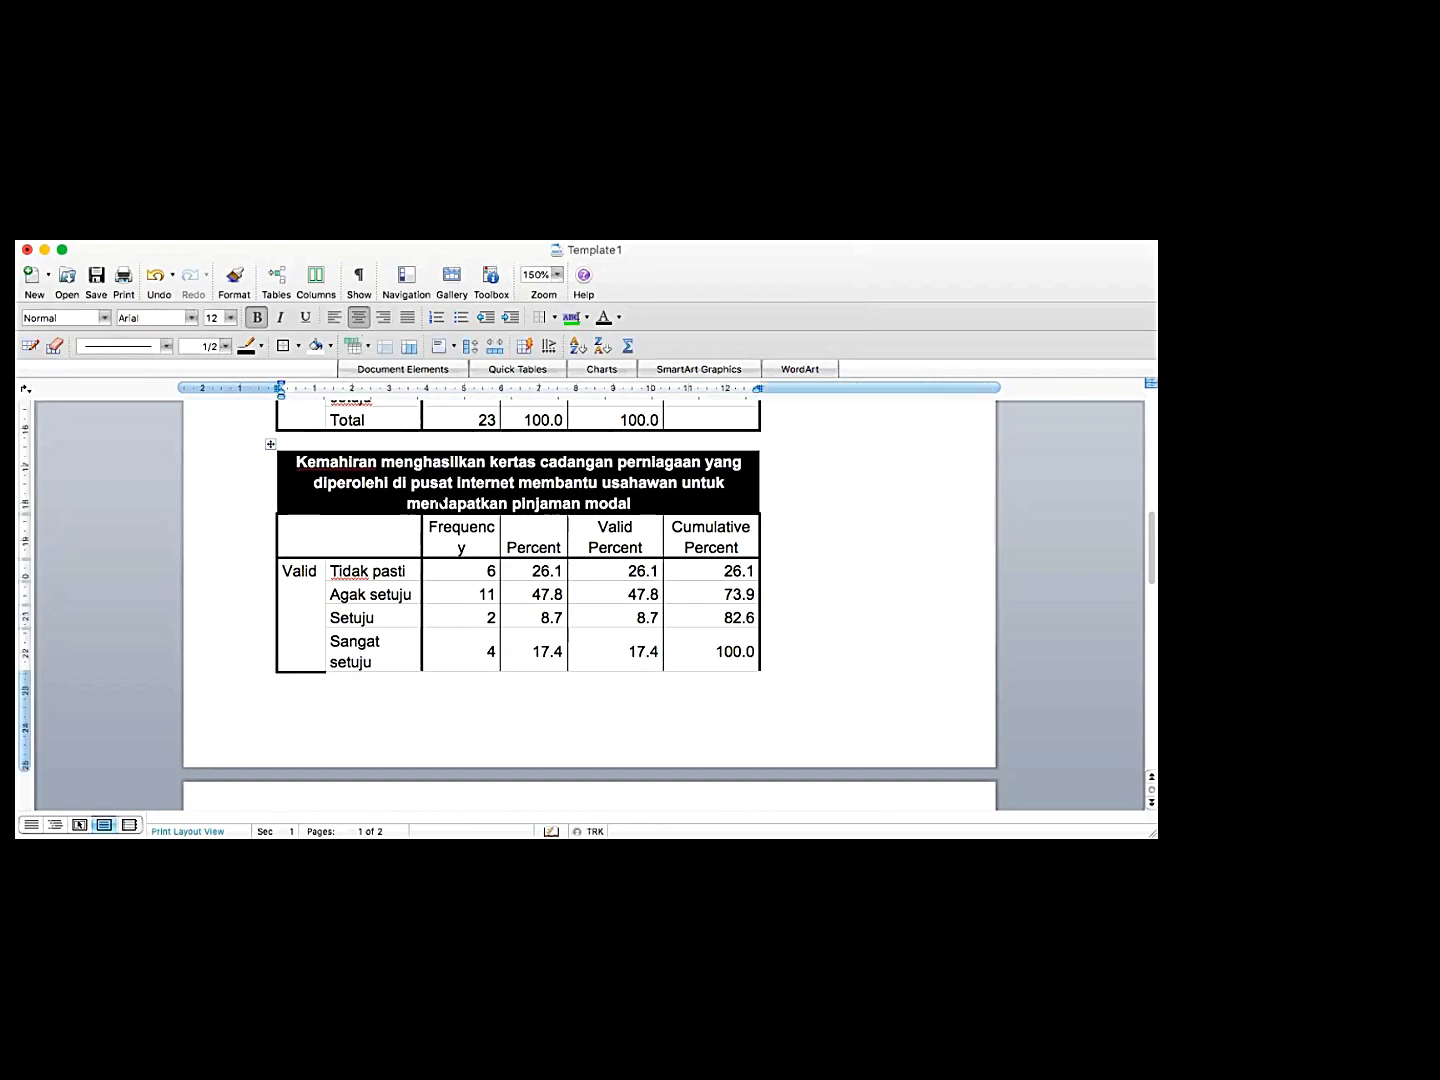
scroll(440, 495, "down", 10)
scroll(429, 511, "down", 2)
left_click(364, 538)
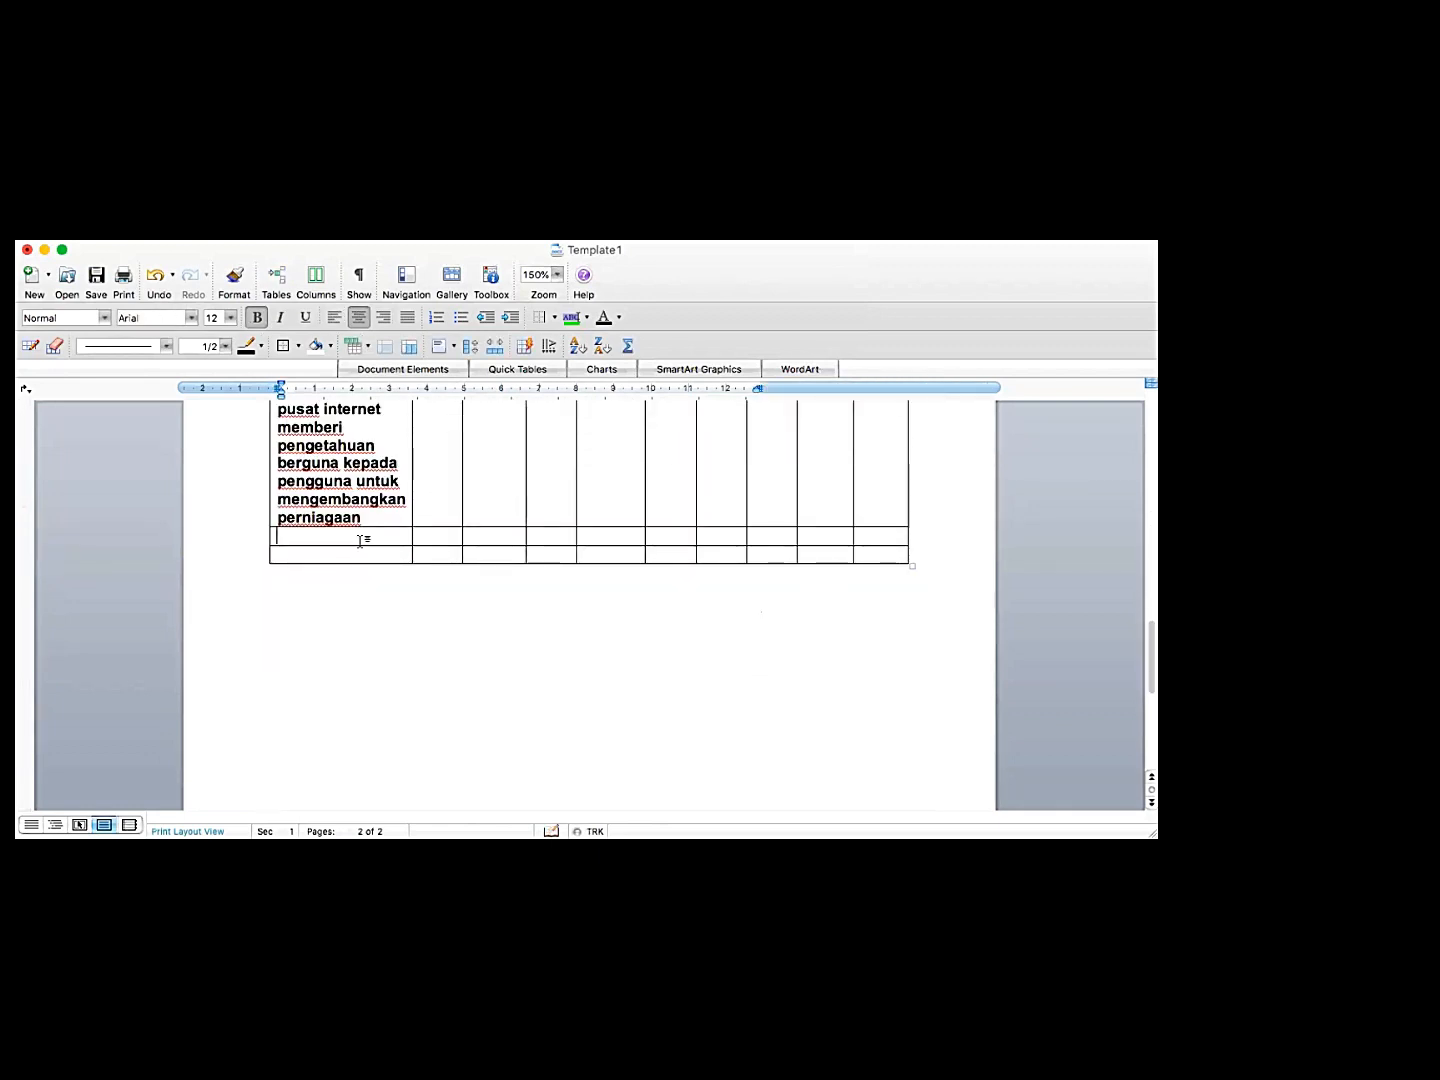
key("super+v")
Set the whole Item summary table to Times New Roman and remove its bold formatting
scroll(431, 547, "up", 4)
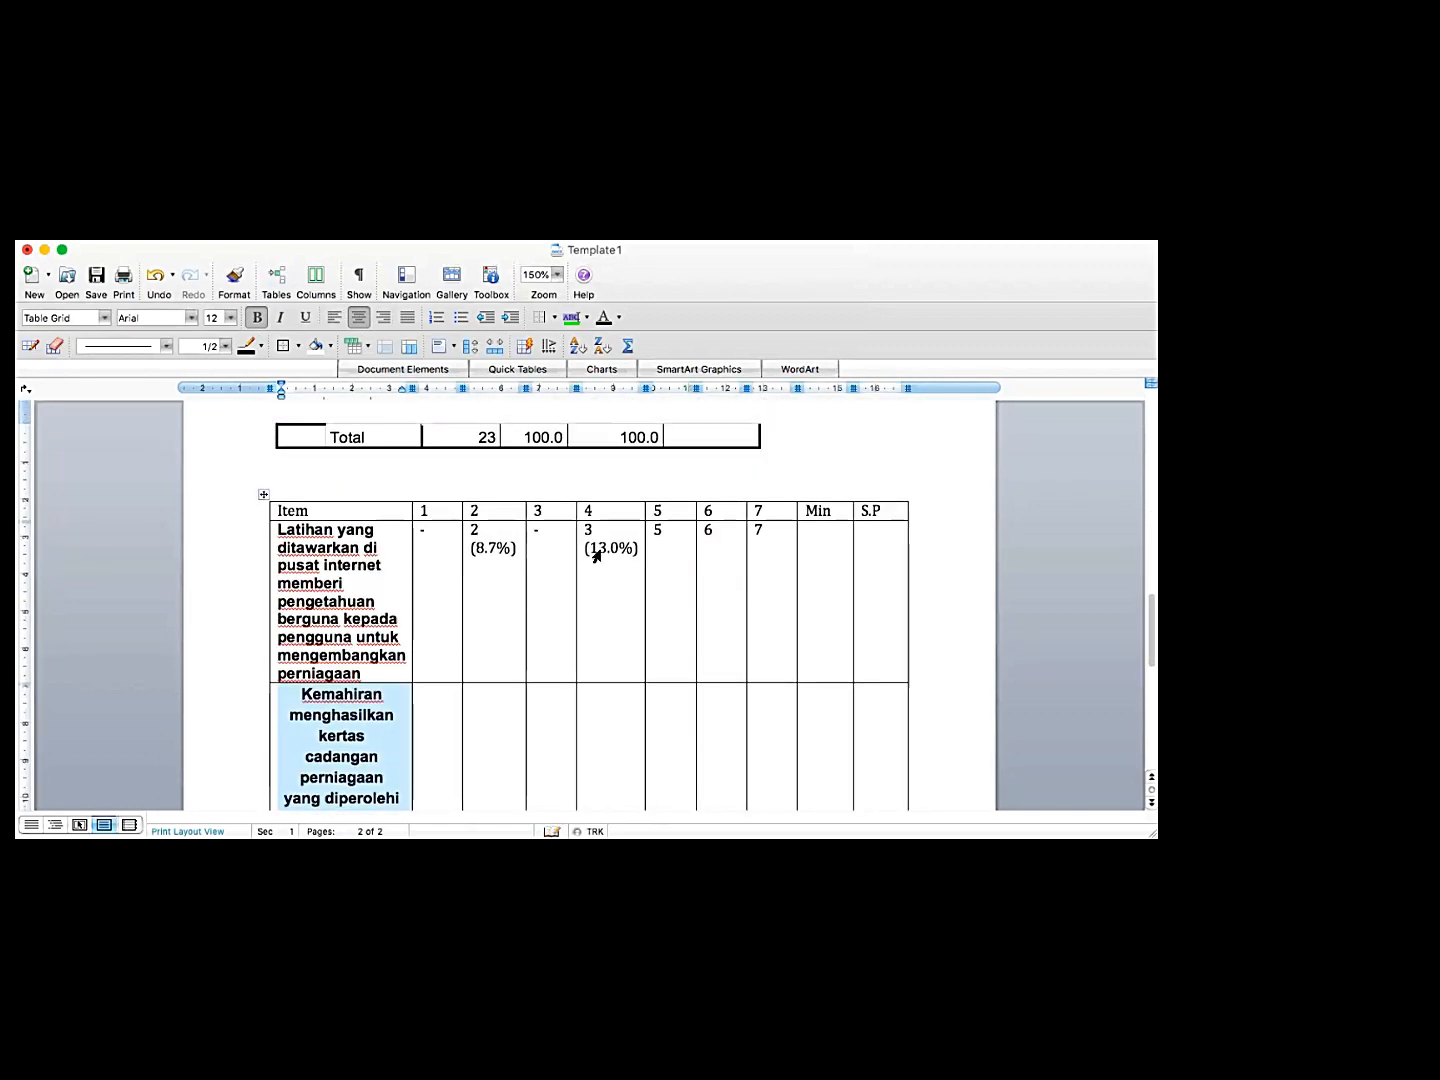
left_click(262, 490)
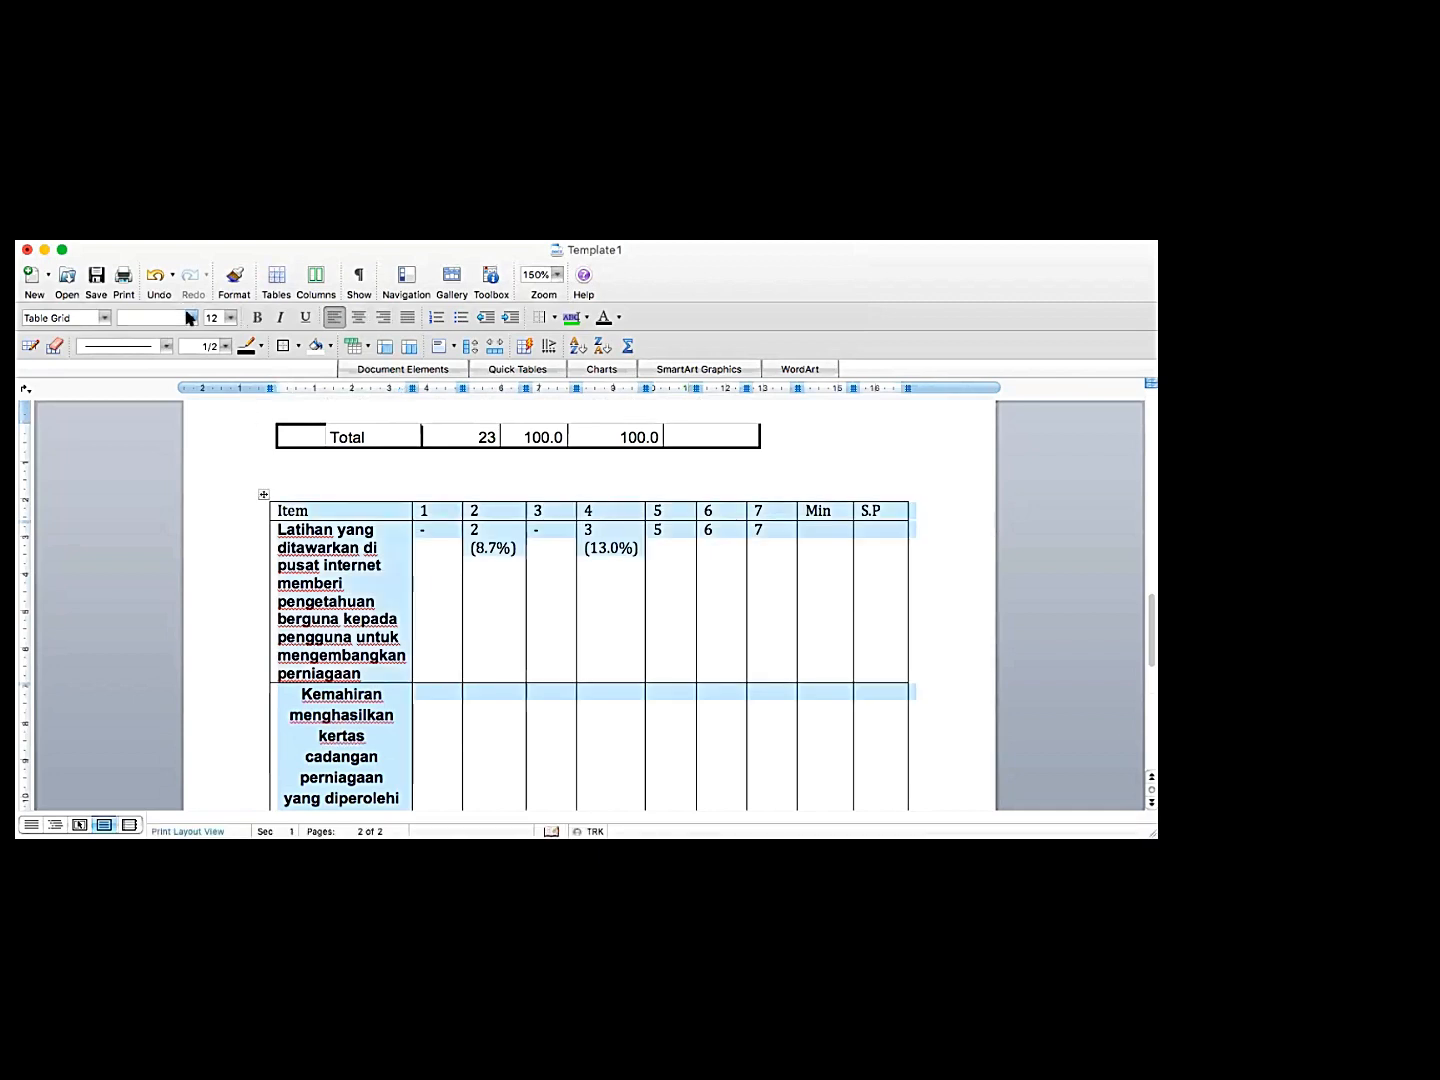
left_click(191, 317)
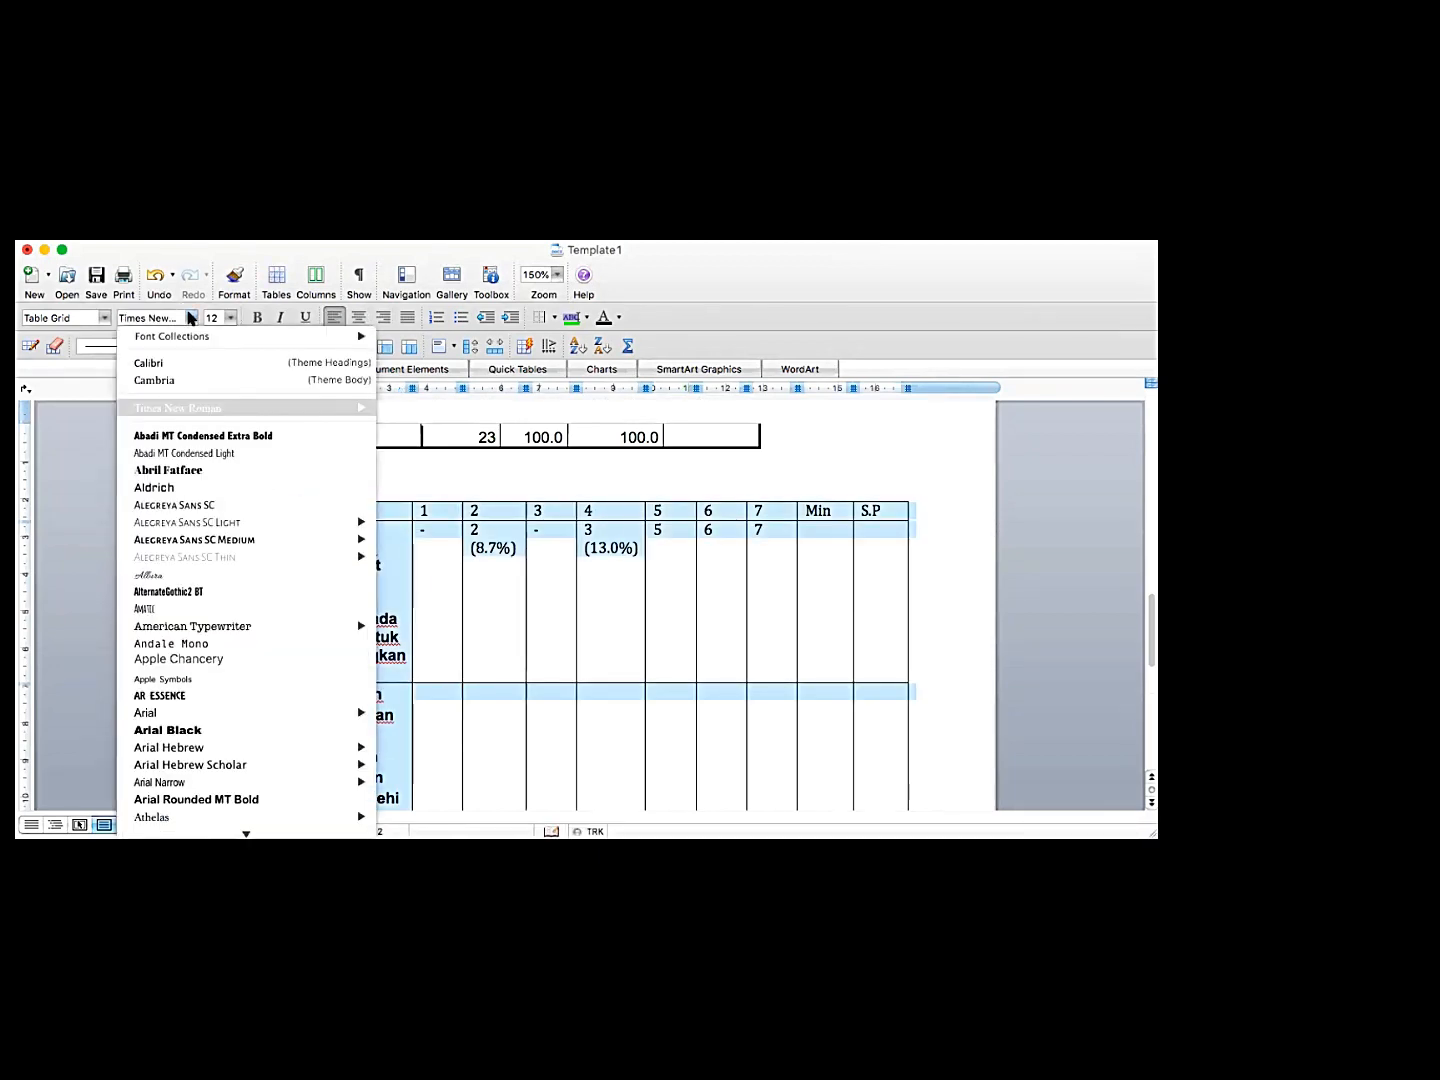
left_click(191, 318)
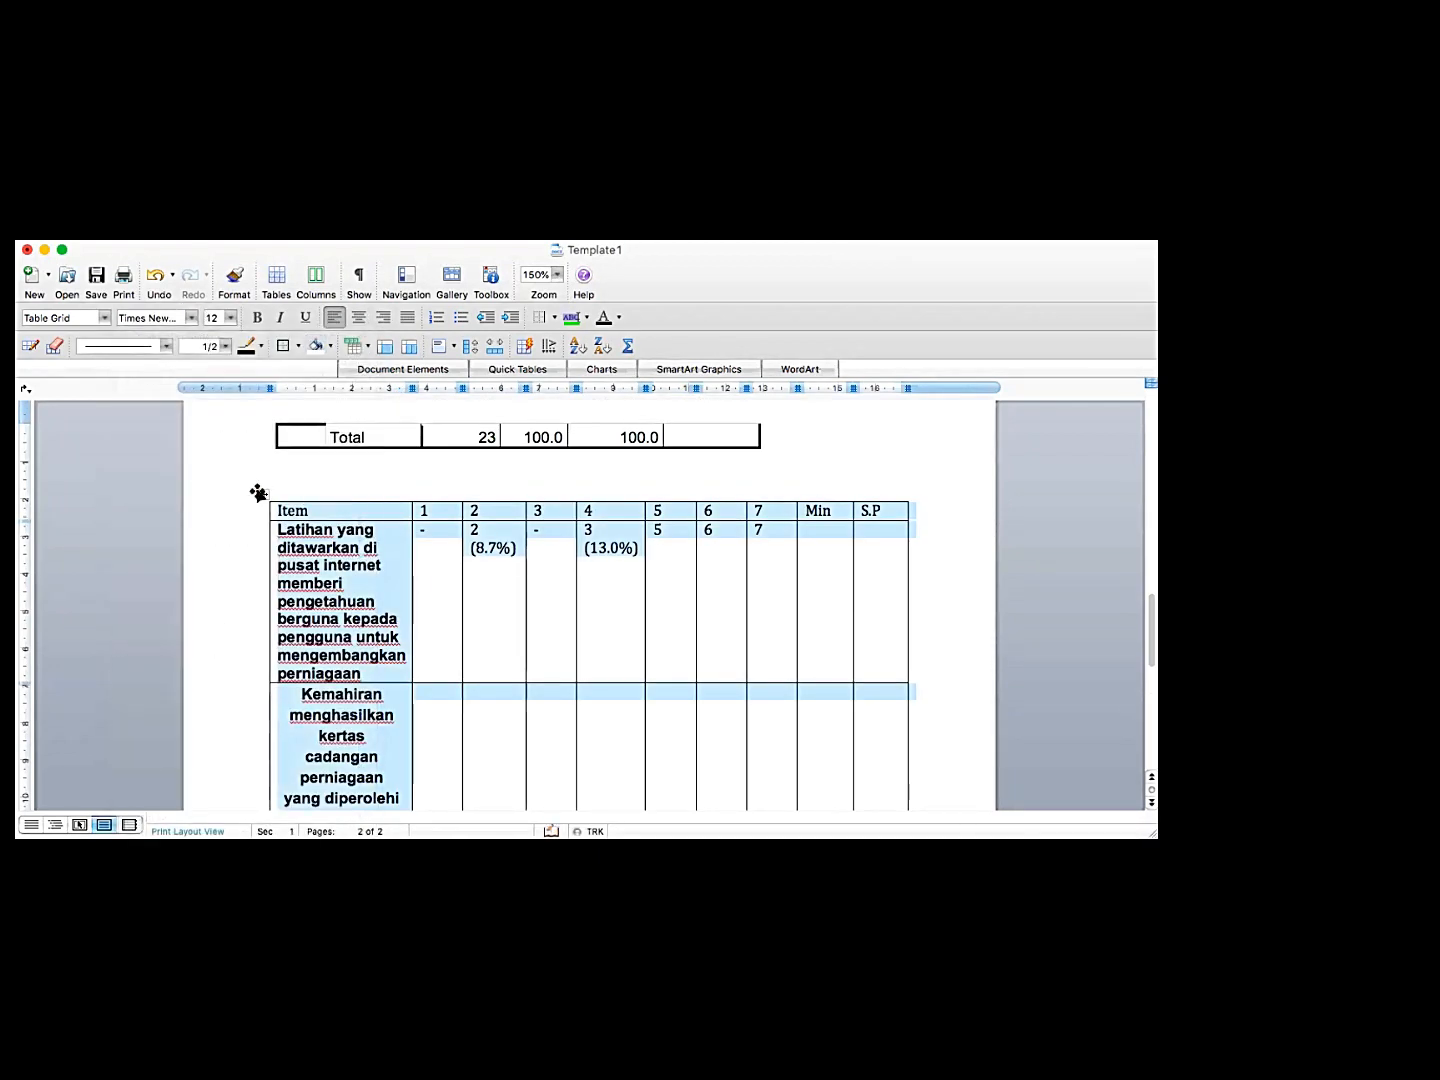
left_click(217, 500)
left_click(262, 493)
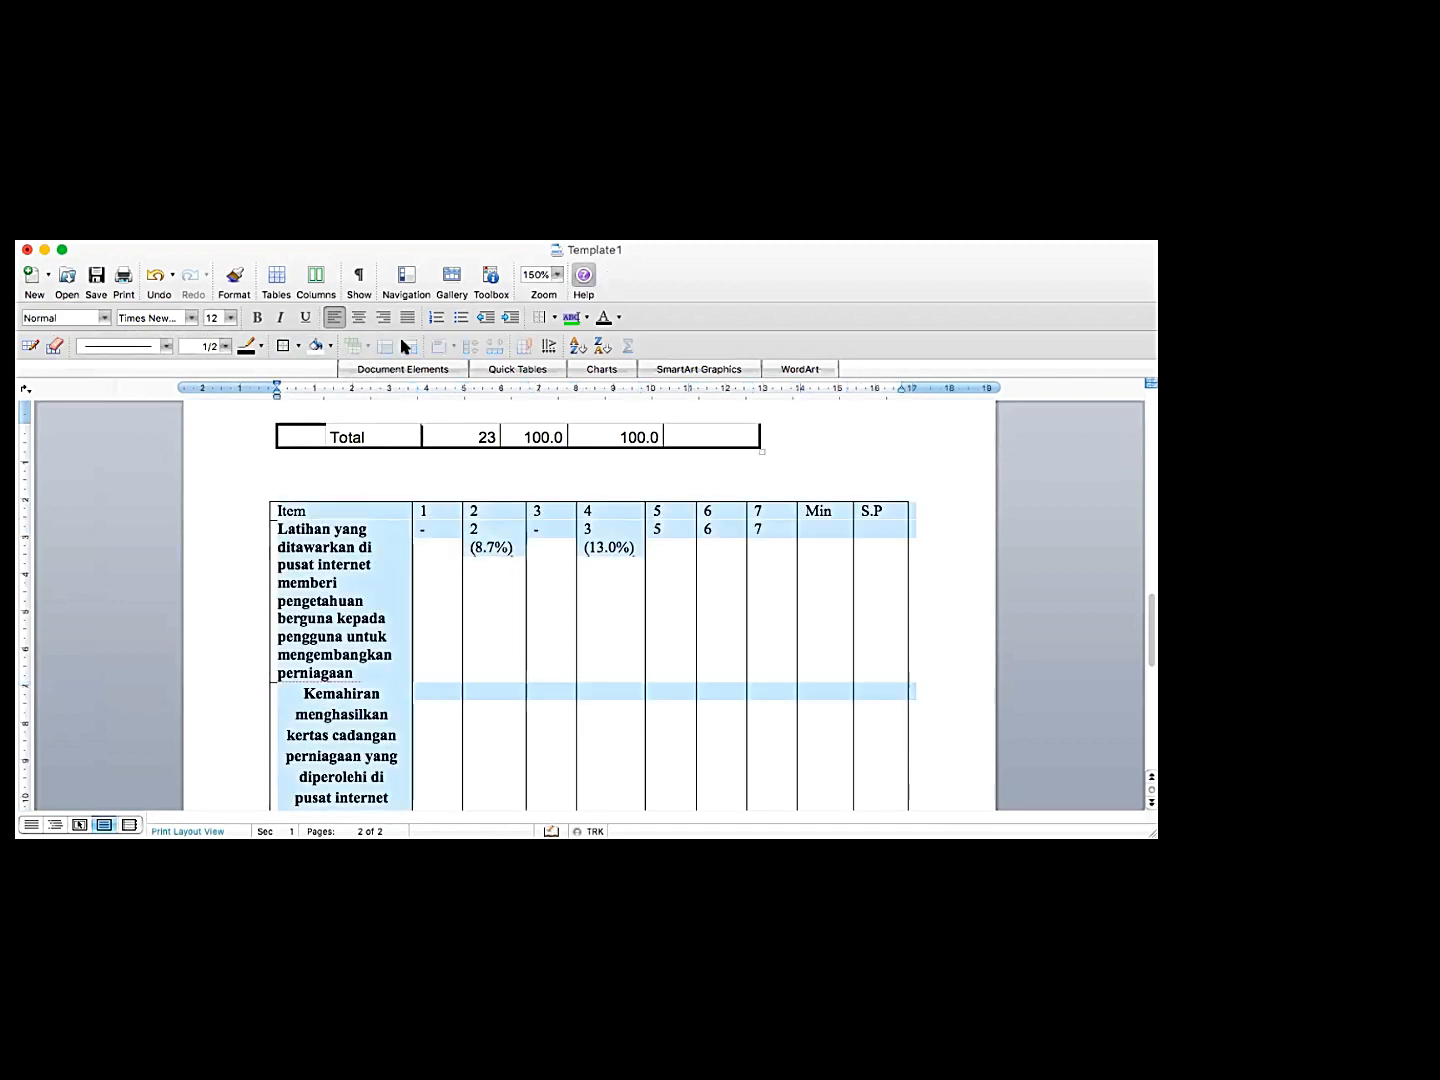
left_click(256, 317)
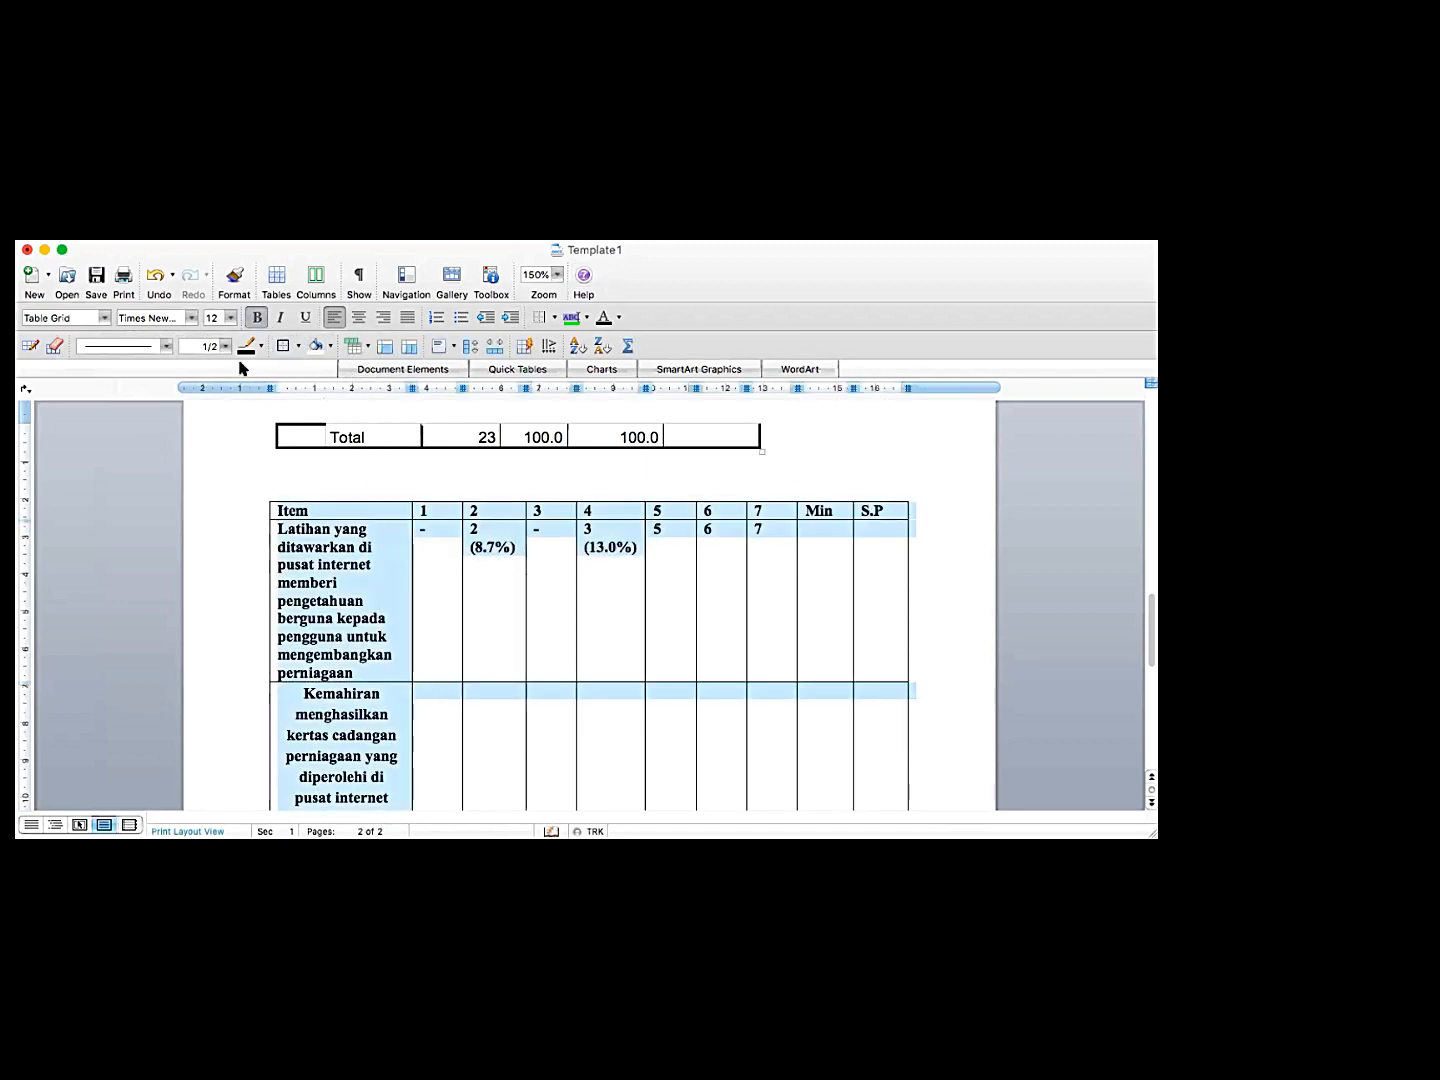
left_click(257, 317)
left_click(572, 604)
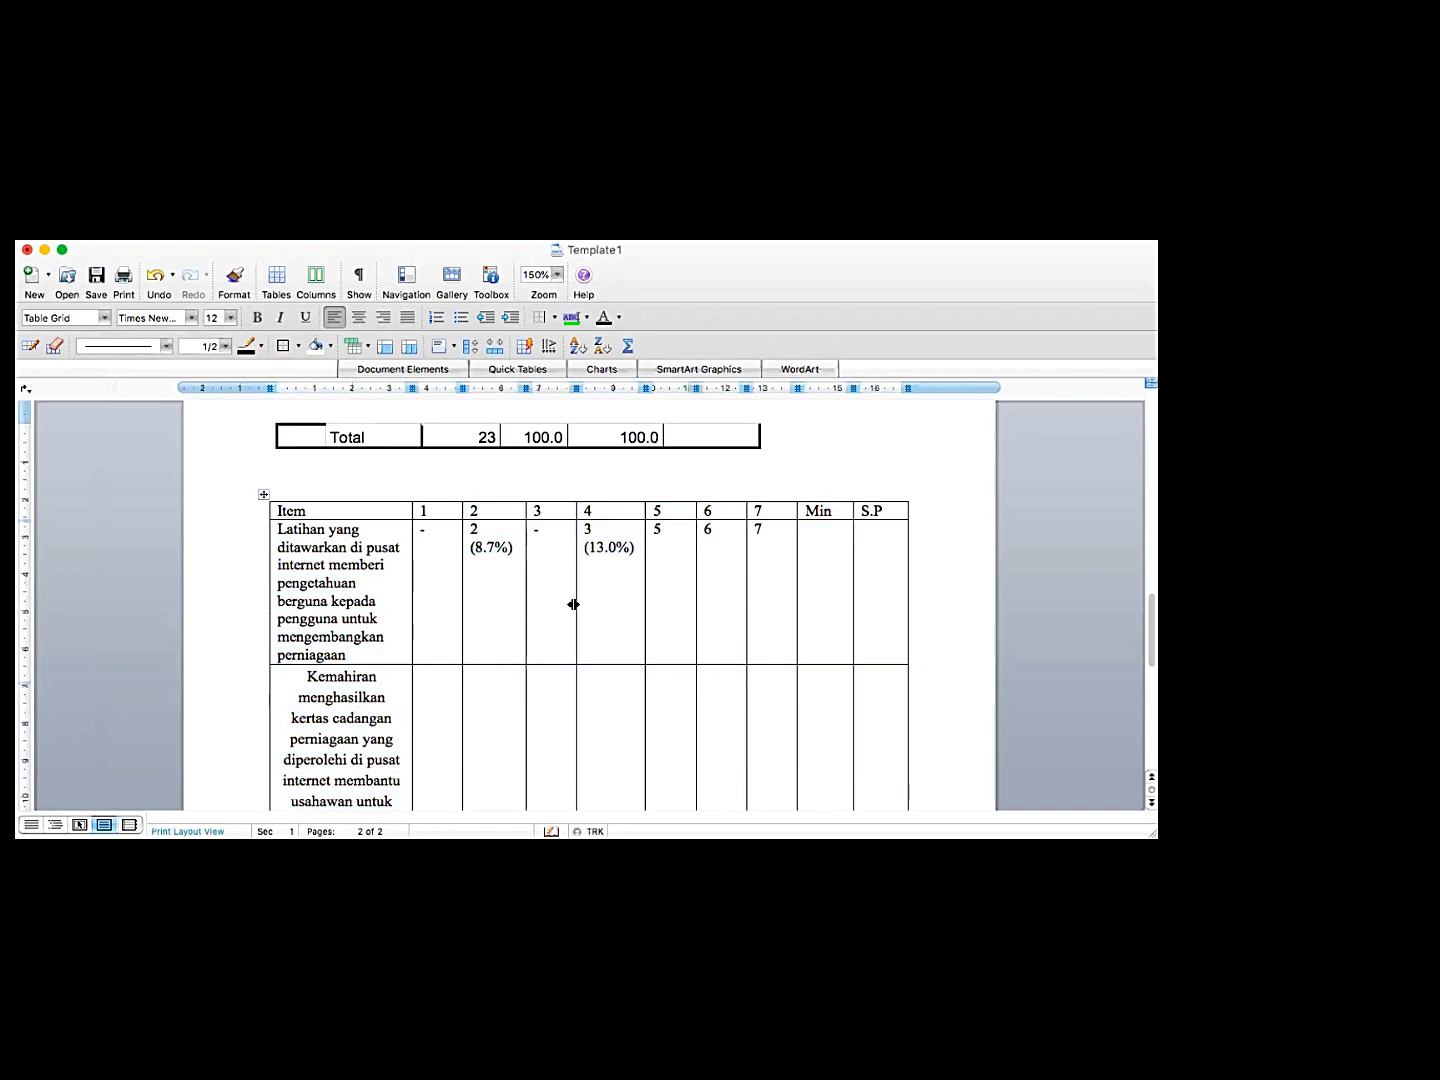
Examine the empty cells of the Kemahiran row alongside the frequencies in that item's frequency table
scroll(545, 598, "up", 5)
scroll(541, 597, "down", 5)
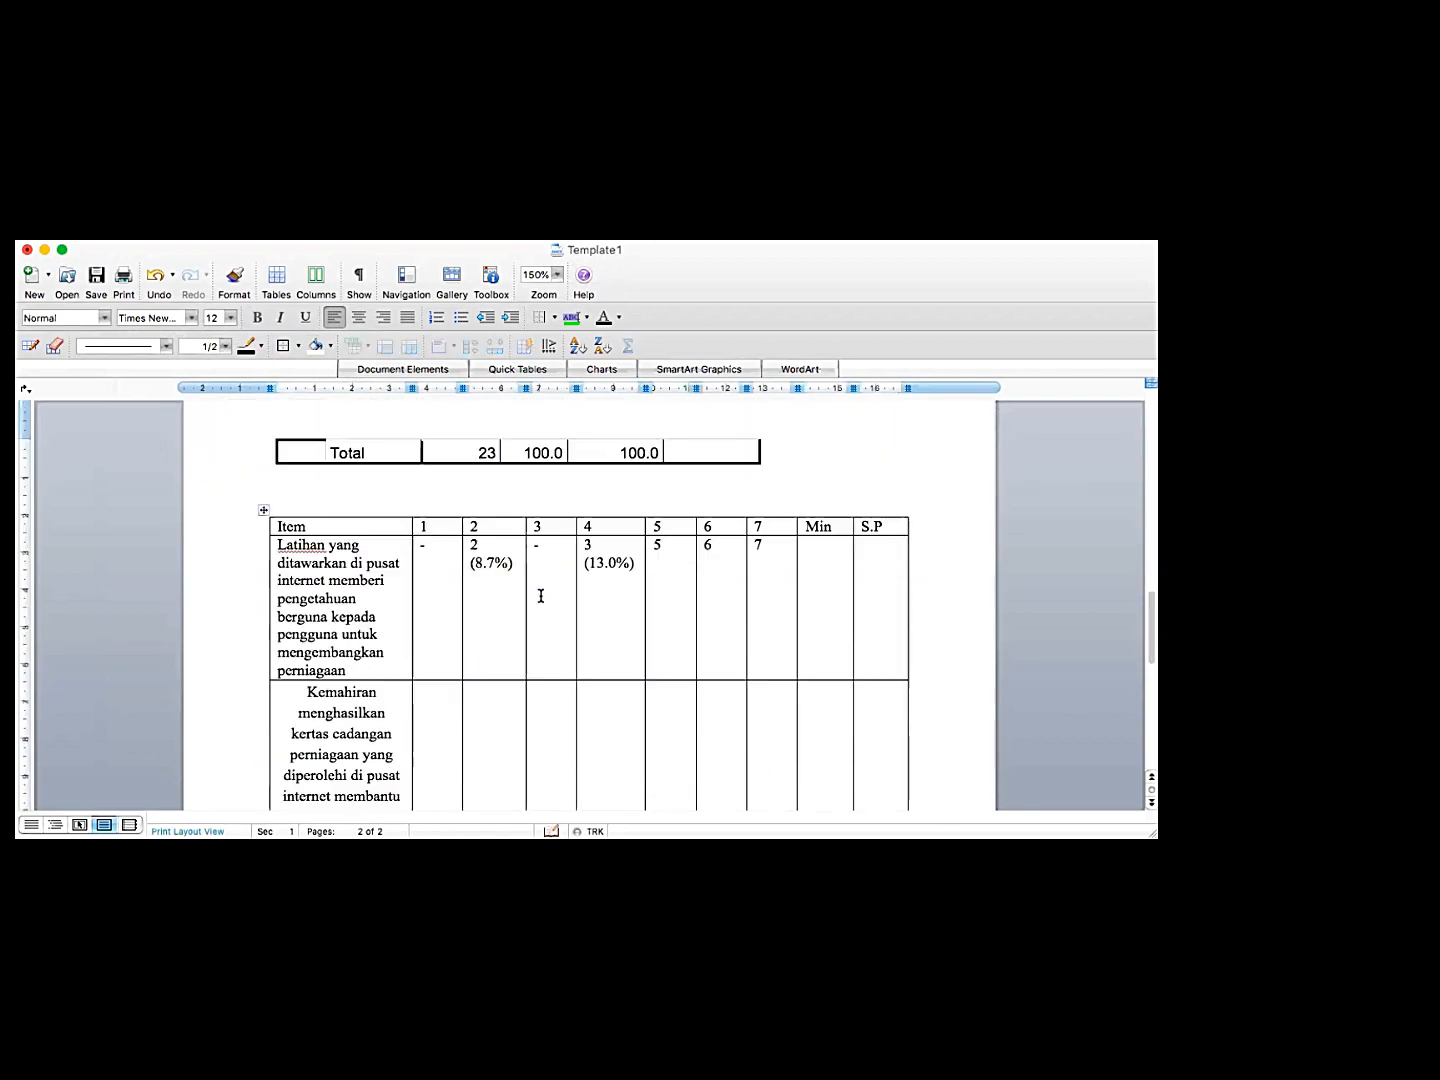
left_click(829, 545)
left_click(444, 695)
left_click(482, 701)
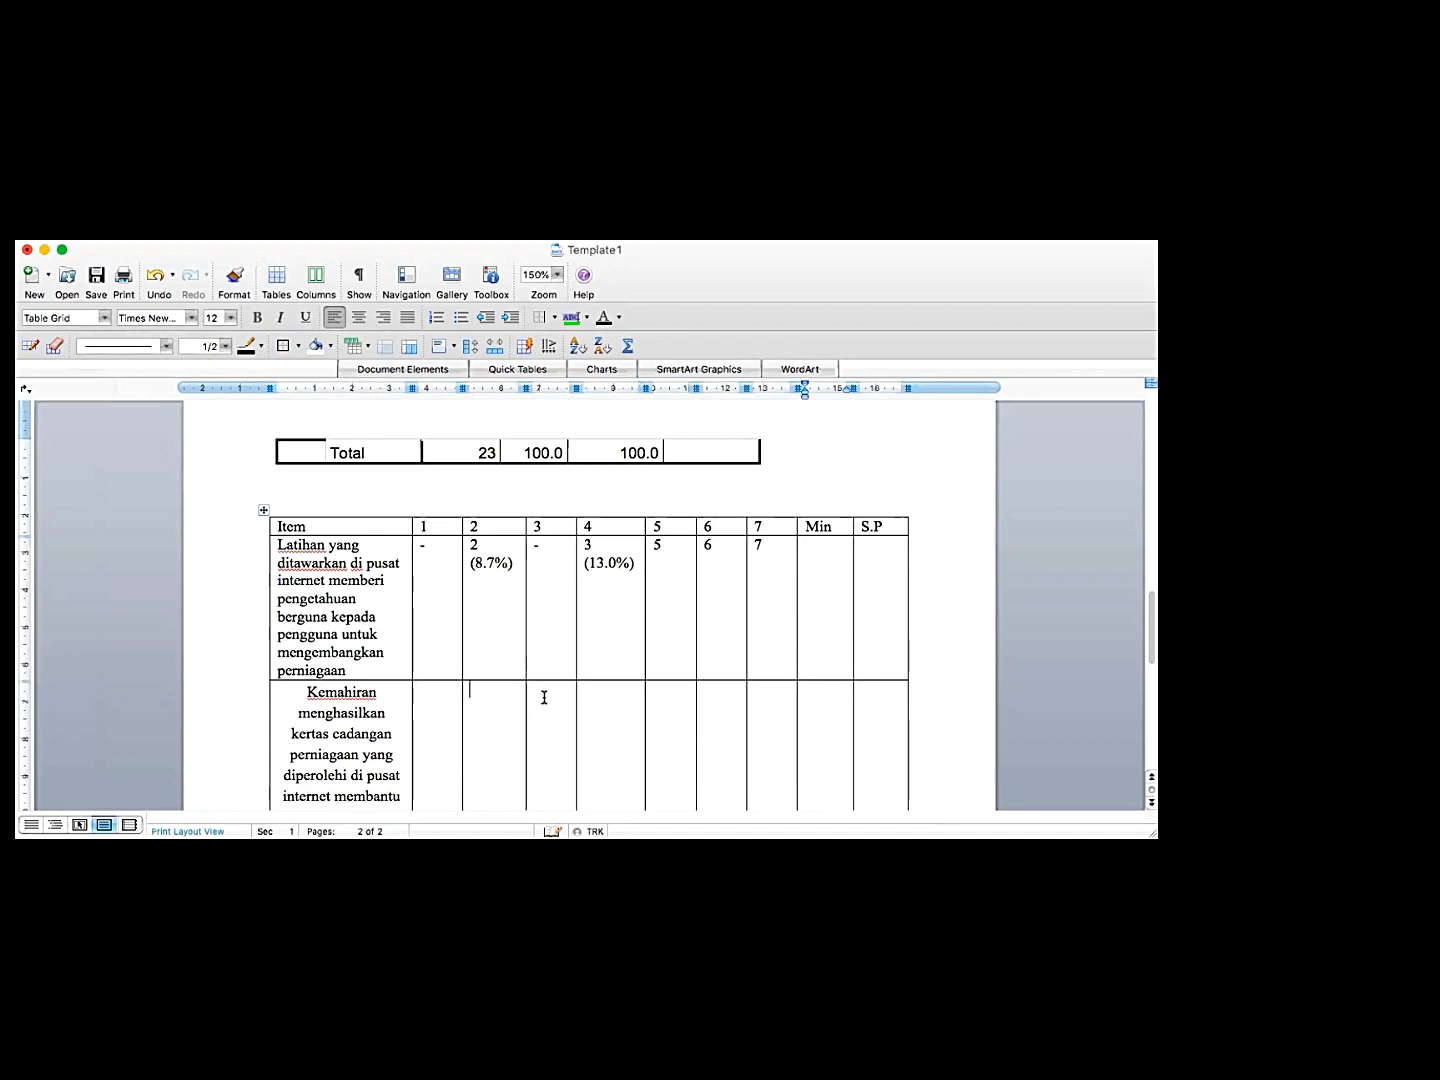
left_click(545, 697)
left_click(609, 694)
left_click(679, 689)
scroll(635, 679, "up", 5)
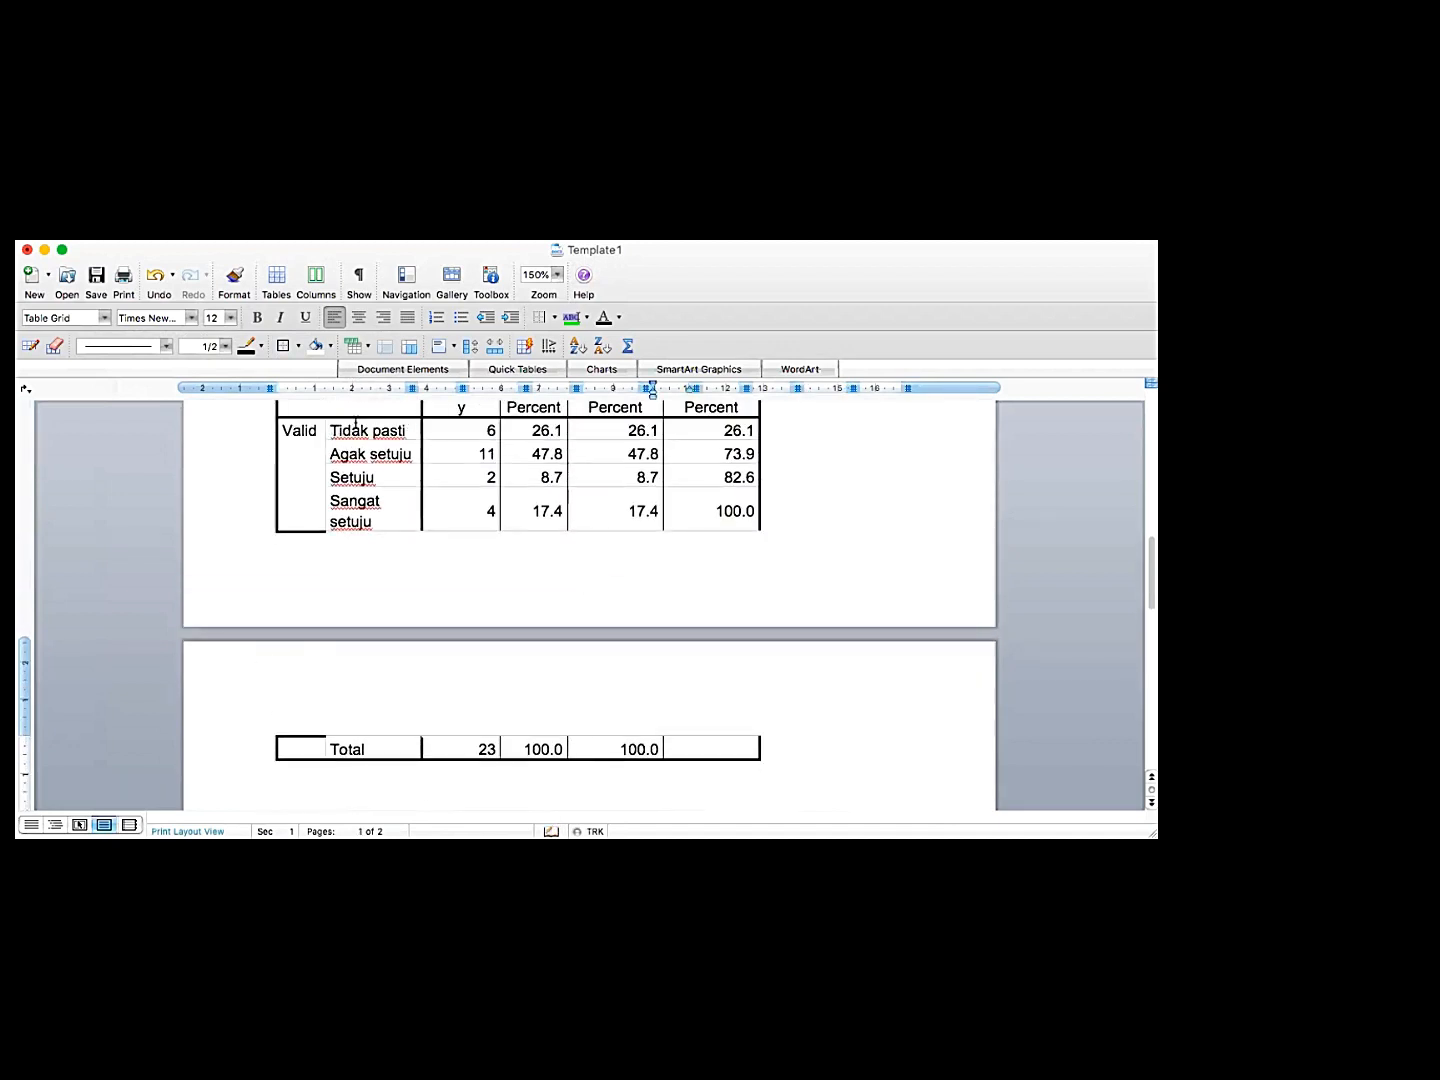
scroll(531, 644, "down", 4)
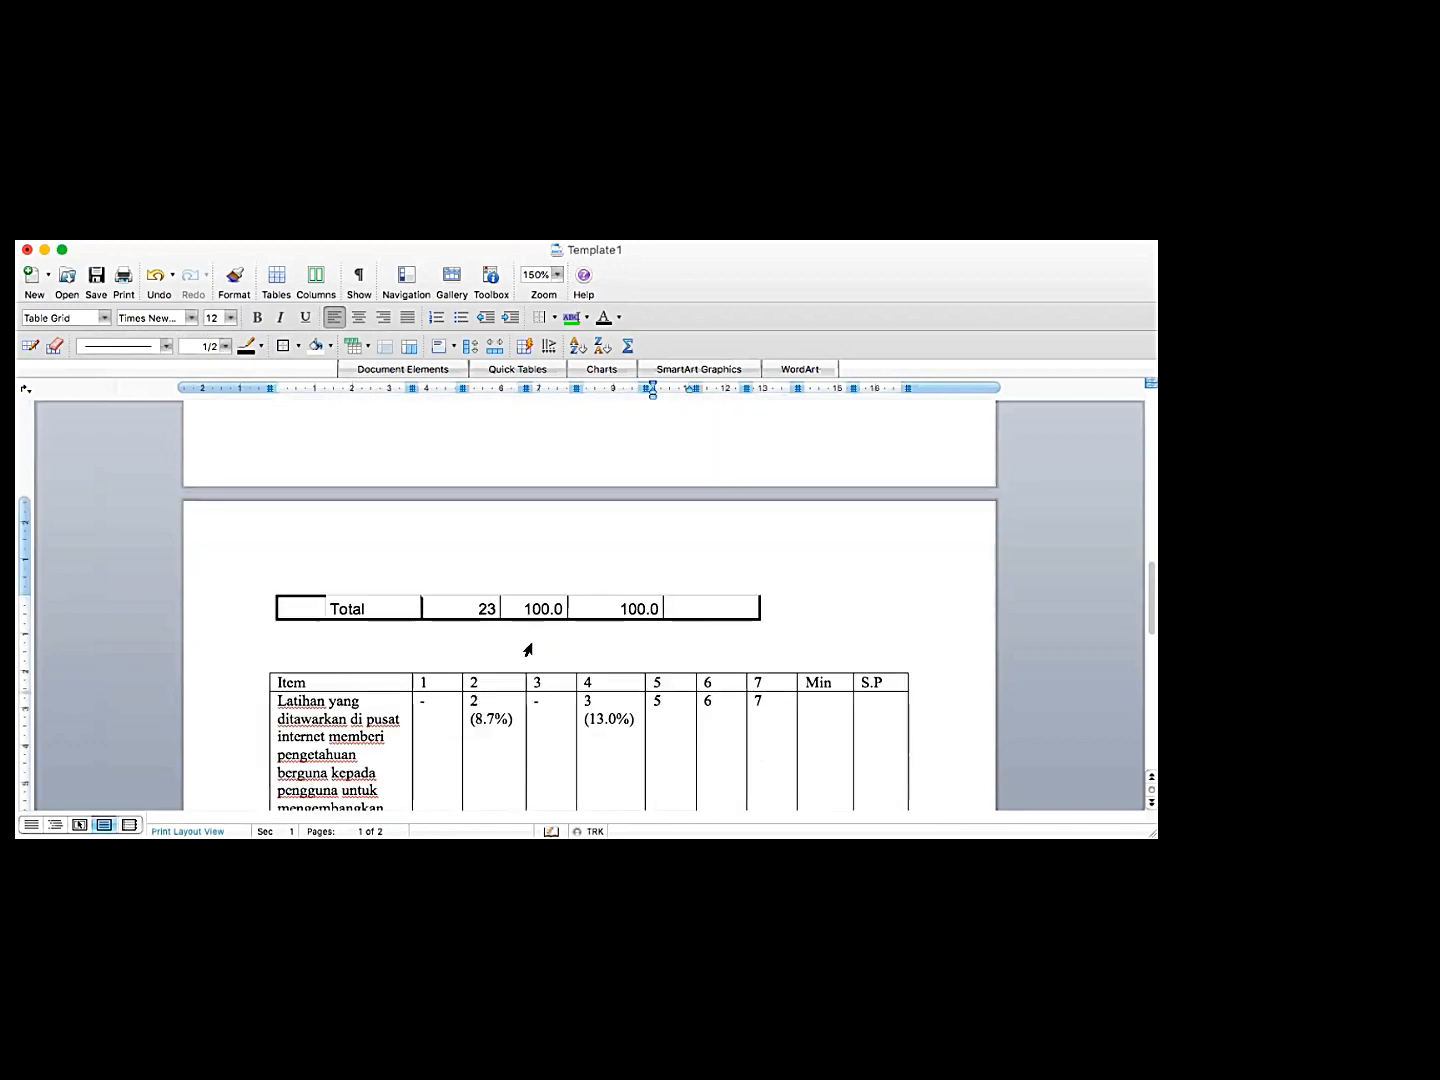
scroll(536, 643, "down", 1)
Copy the Statistics table for RA1 to RA3 from the SPSS Viewer and paste it above the Item summary table in Word
left_click(815, 585)
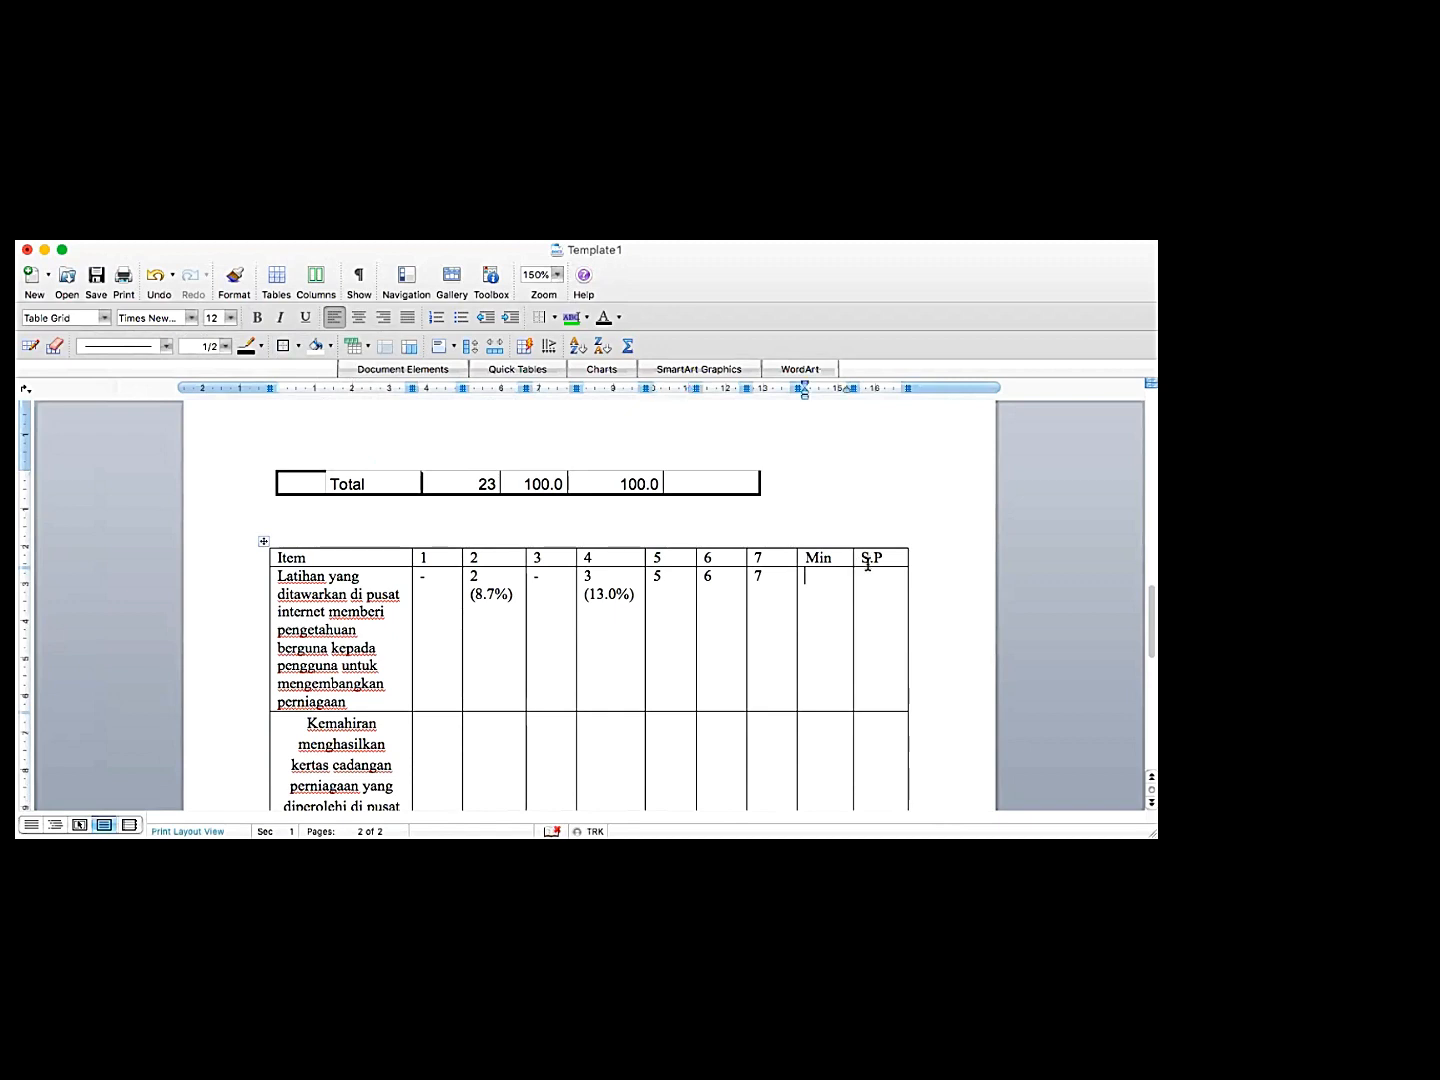
key("super+Tab")
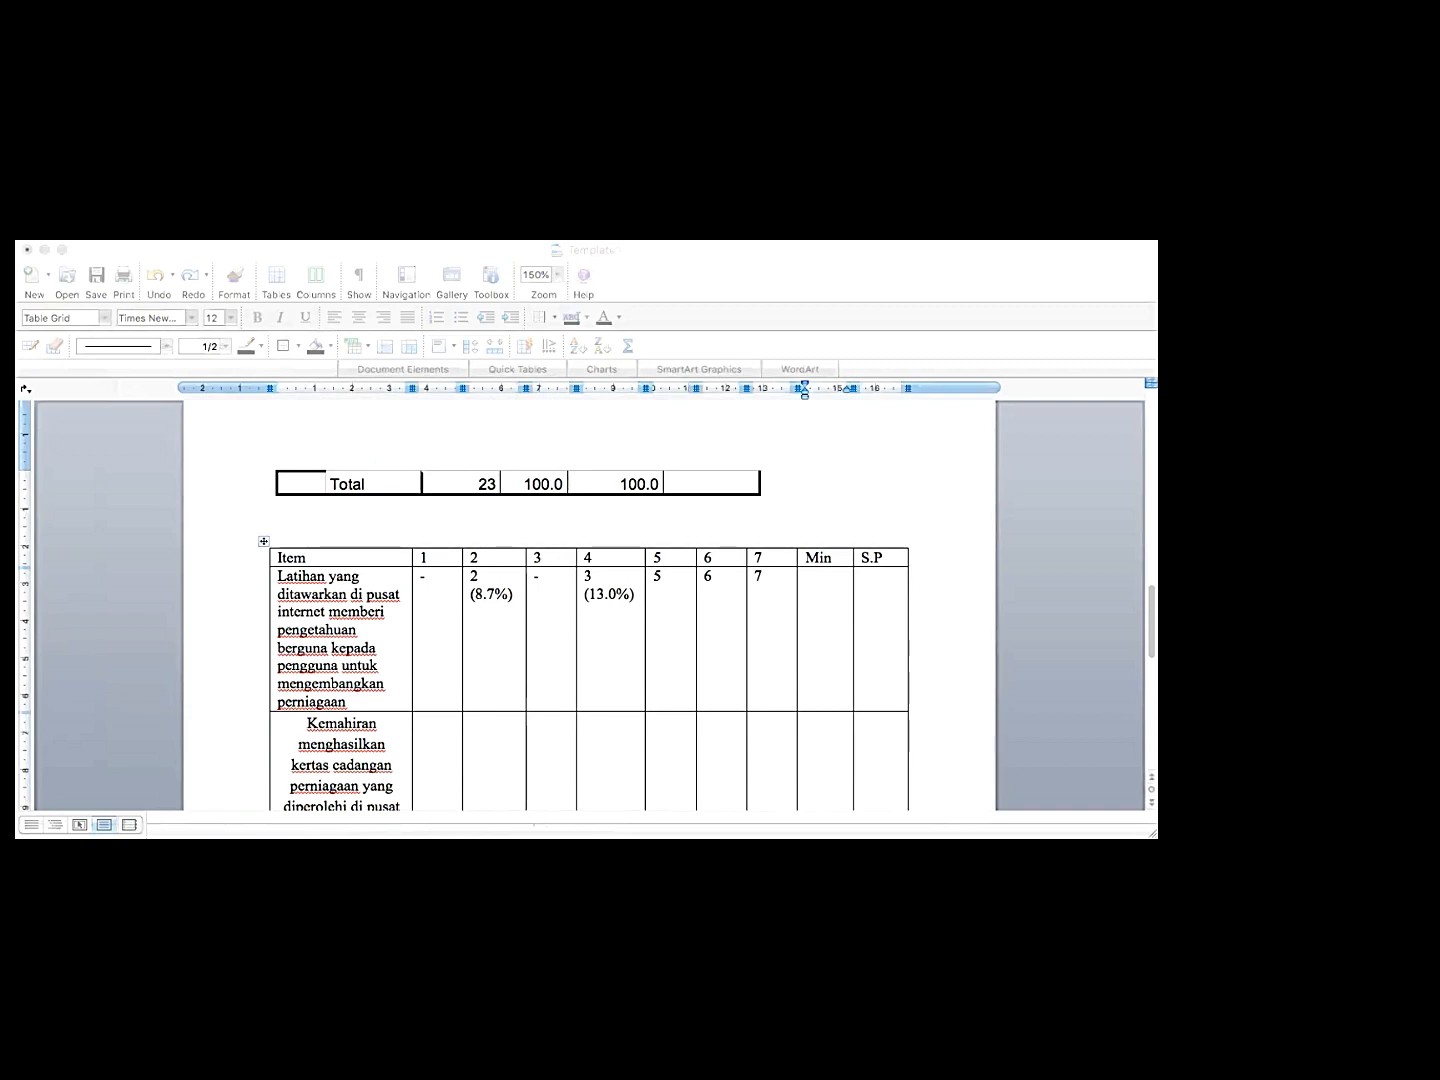
key("super+Tab")
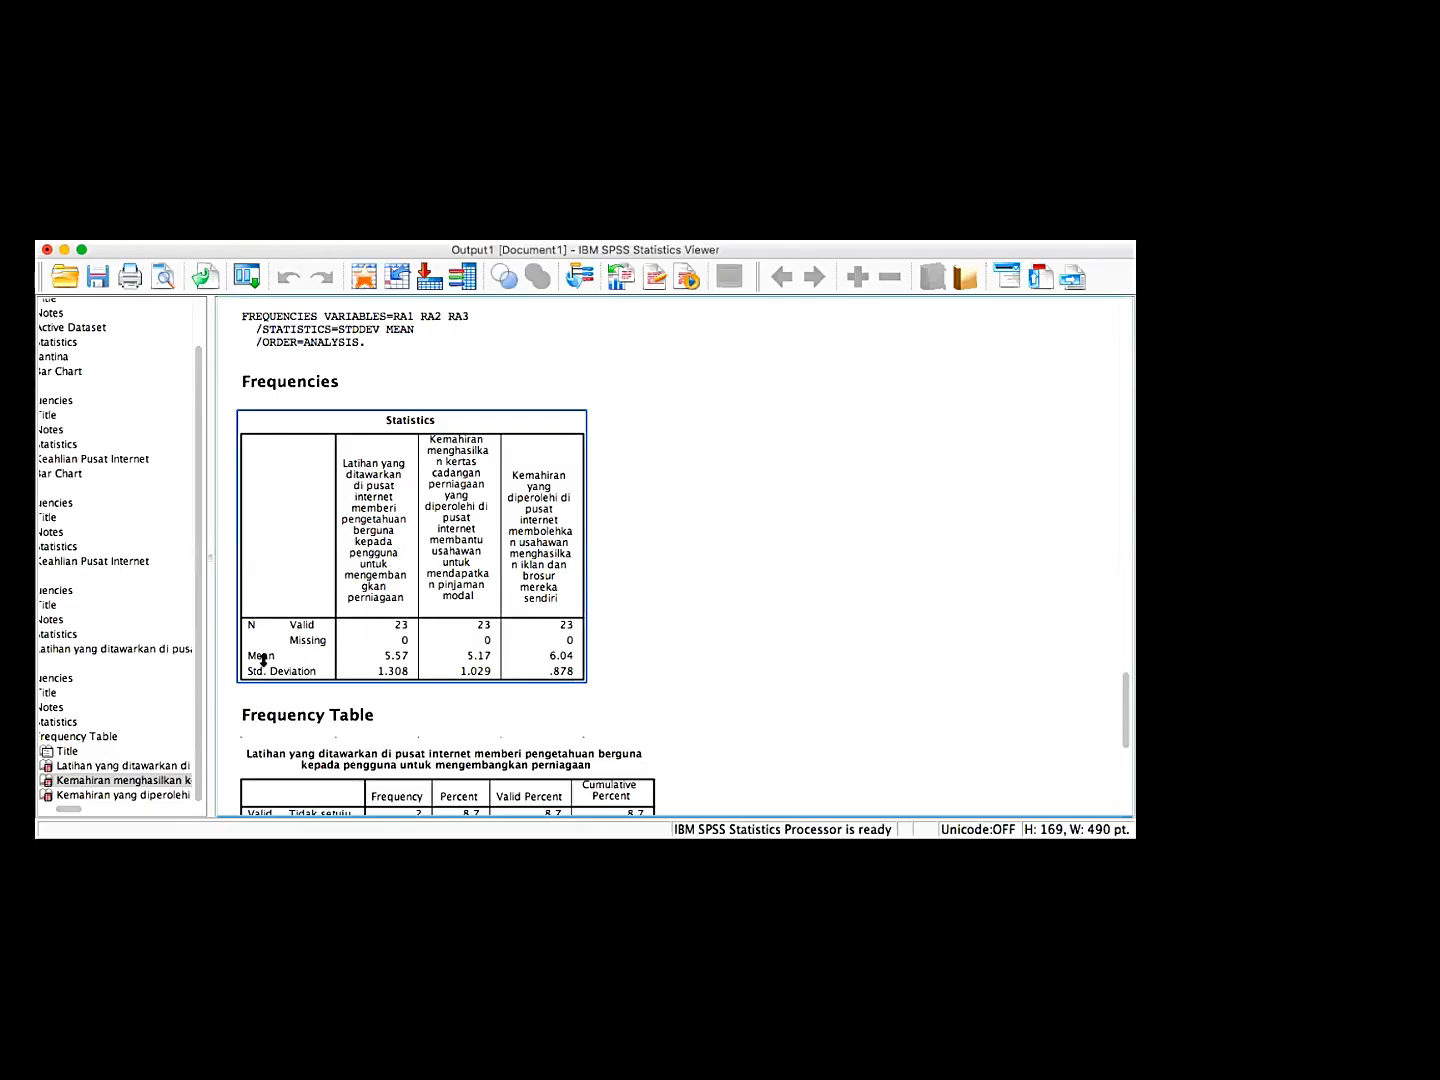
left_click(614, 626)
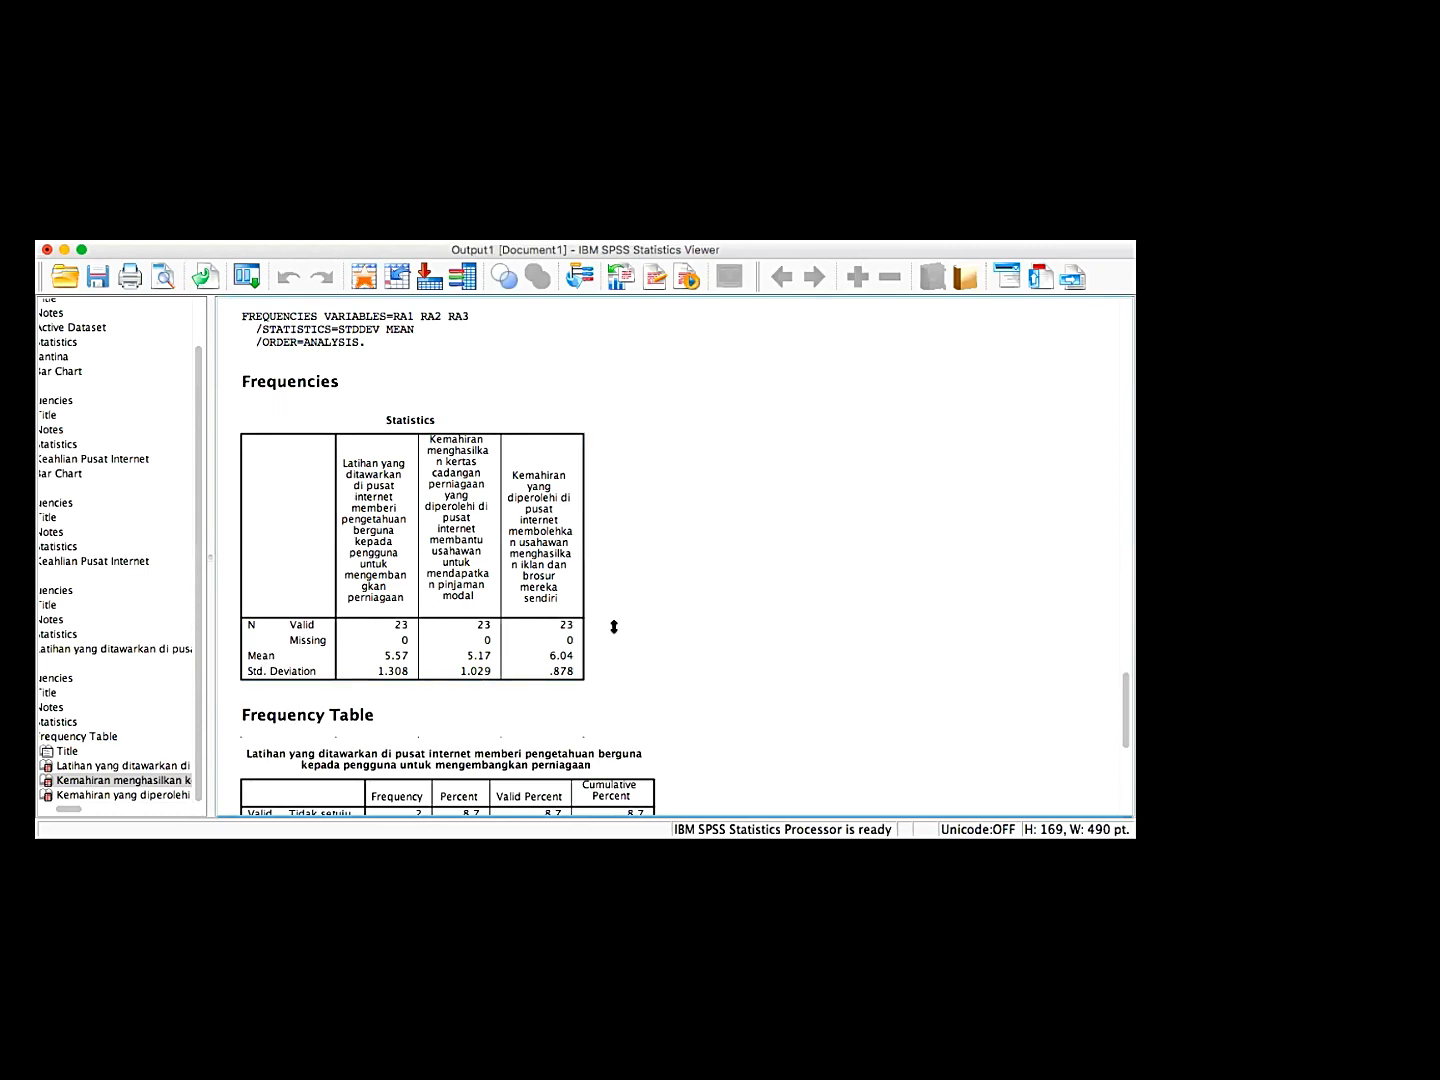
left_click(523, 623)
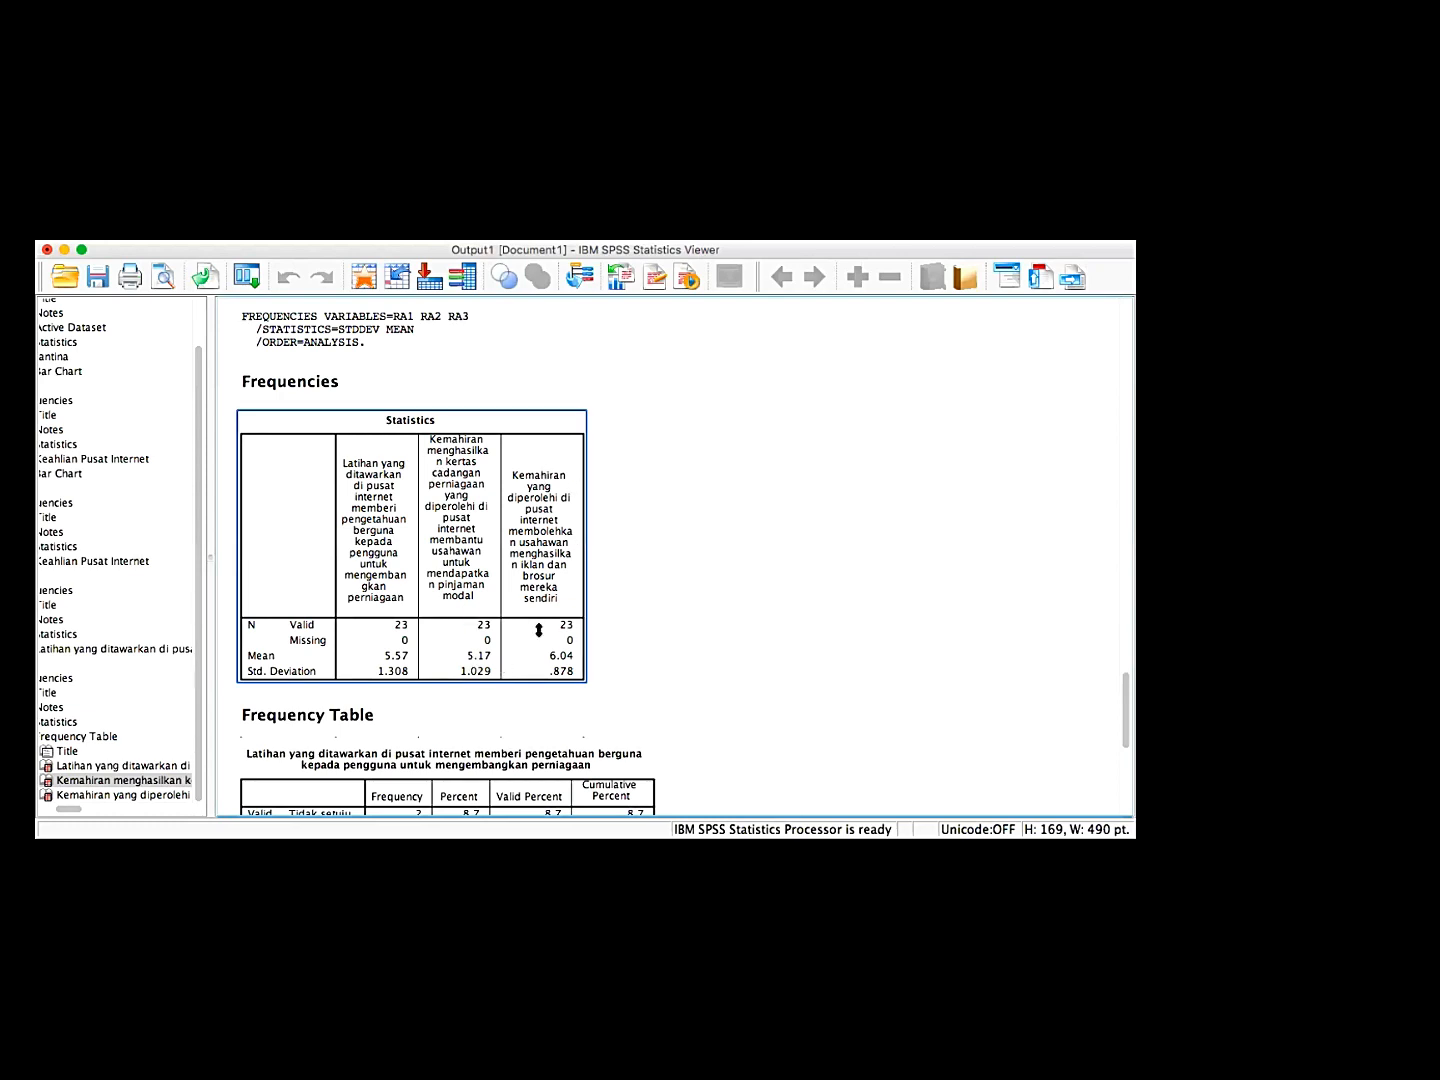
right_click(510, 471)
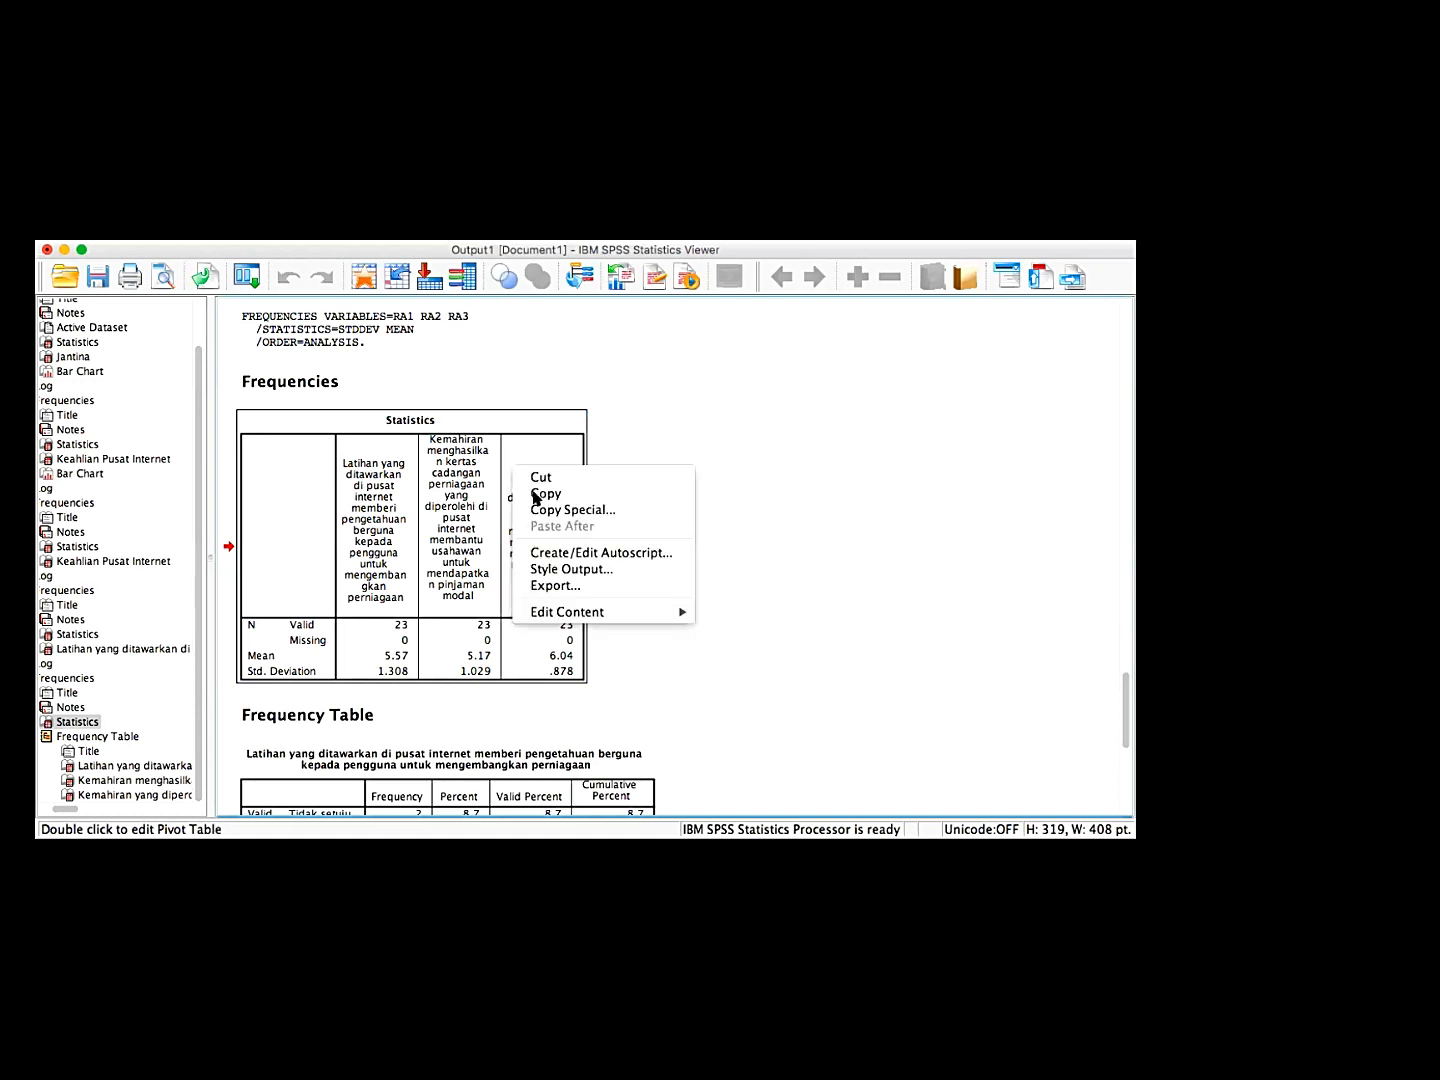
left_click(538, 494)
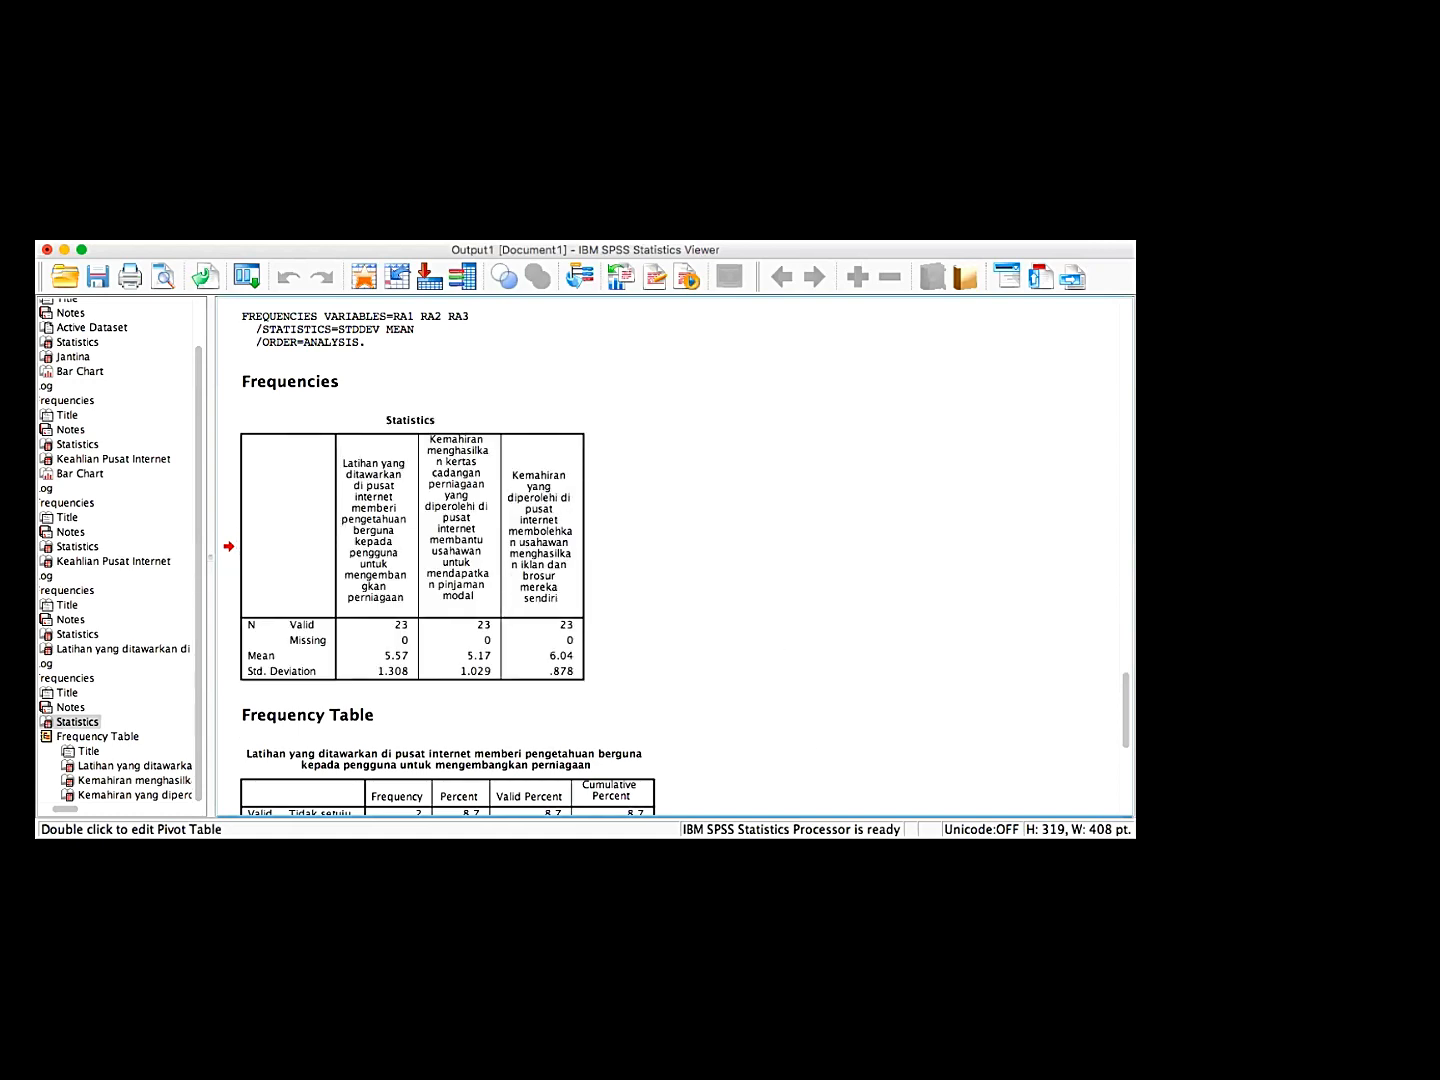
key("super+Tab")
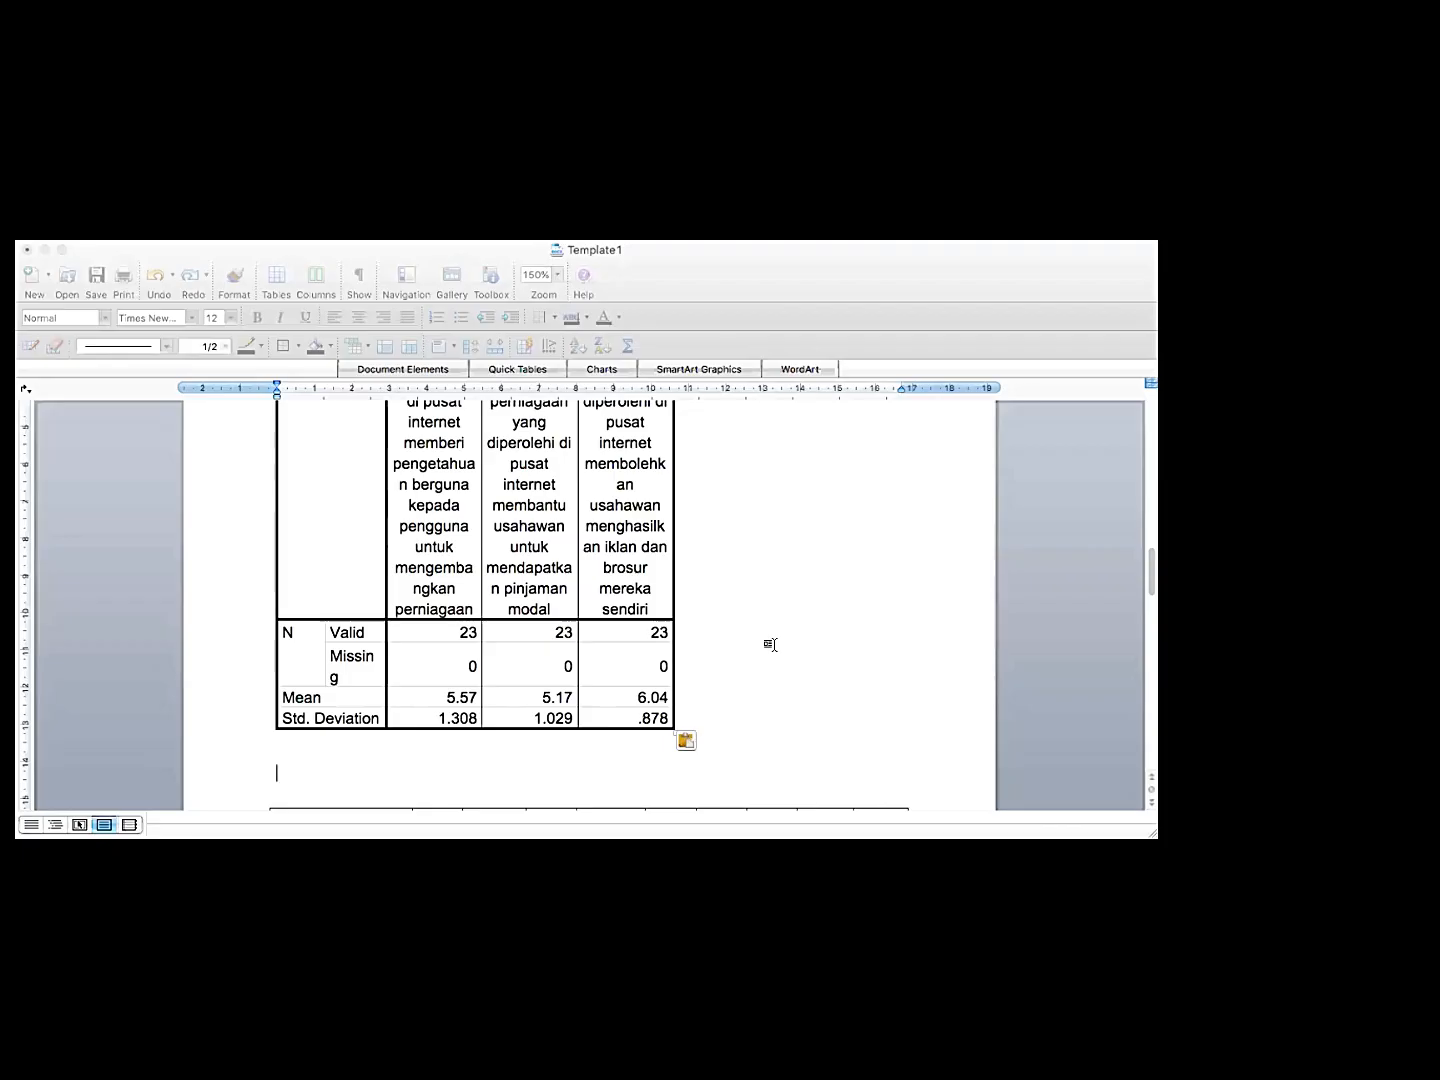
left_click(790, 640)
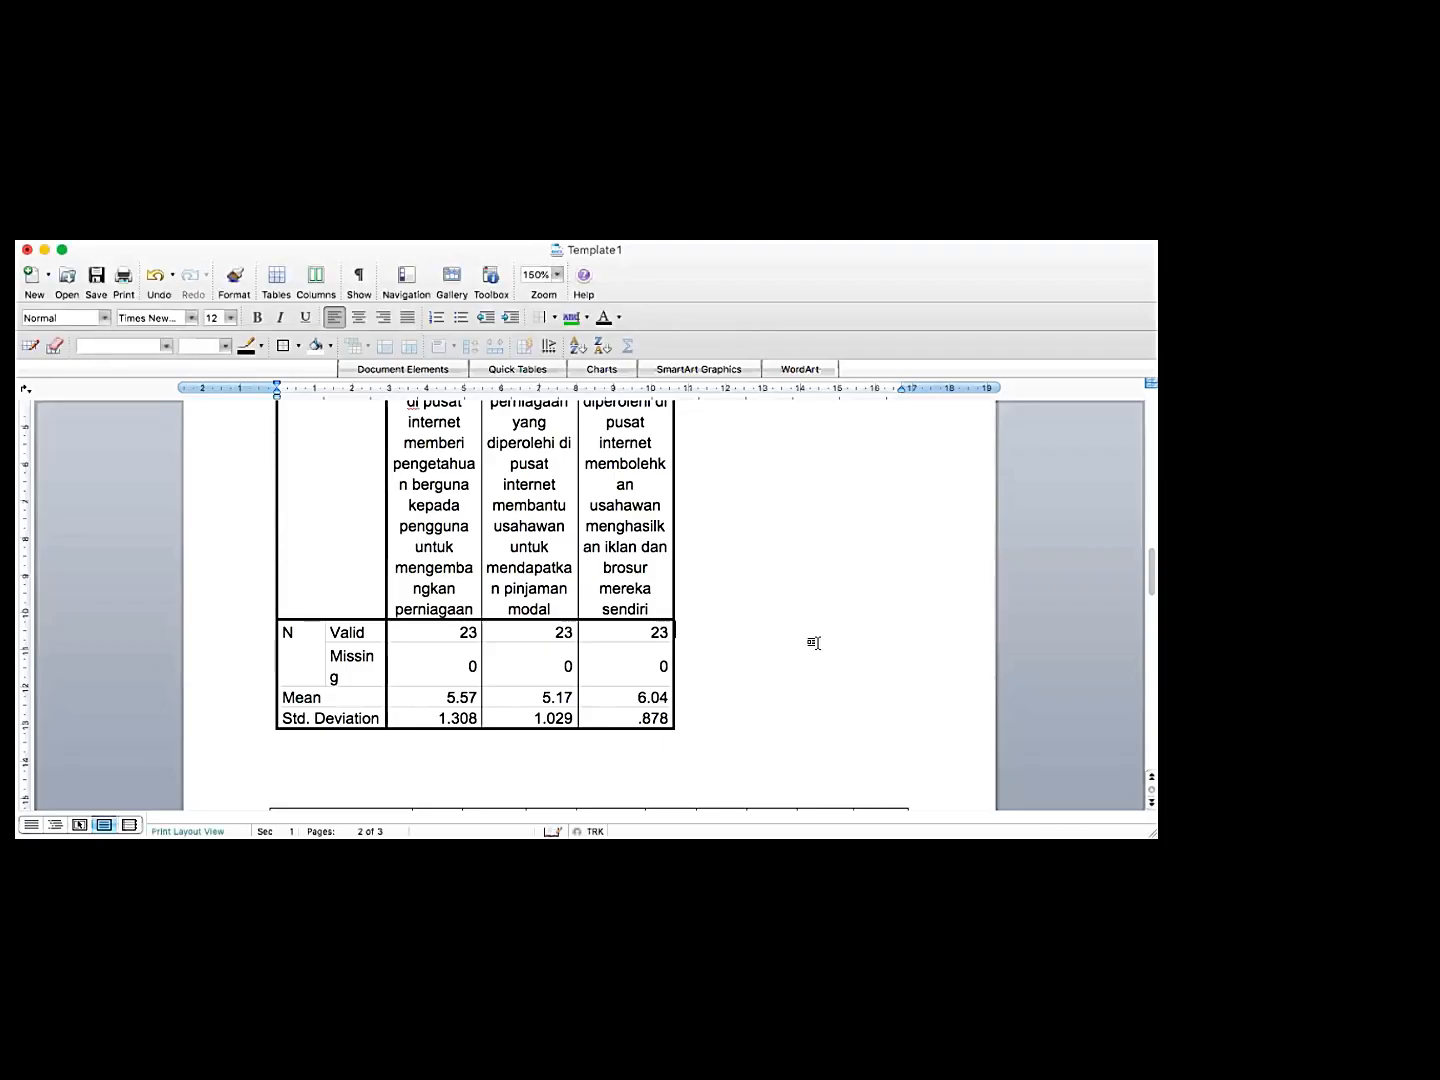
Copy the mean 5.57 and standard deviation 1.308 into the Min and S.P cells of the Latihan row
scroll(805, 641, "down", 4)
scroll(809, 640, "down", 1)
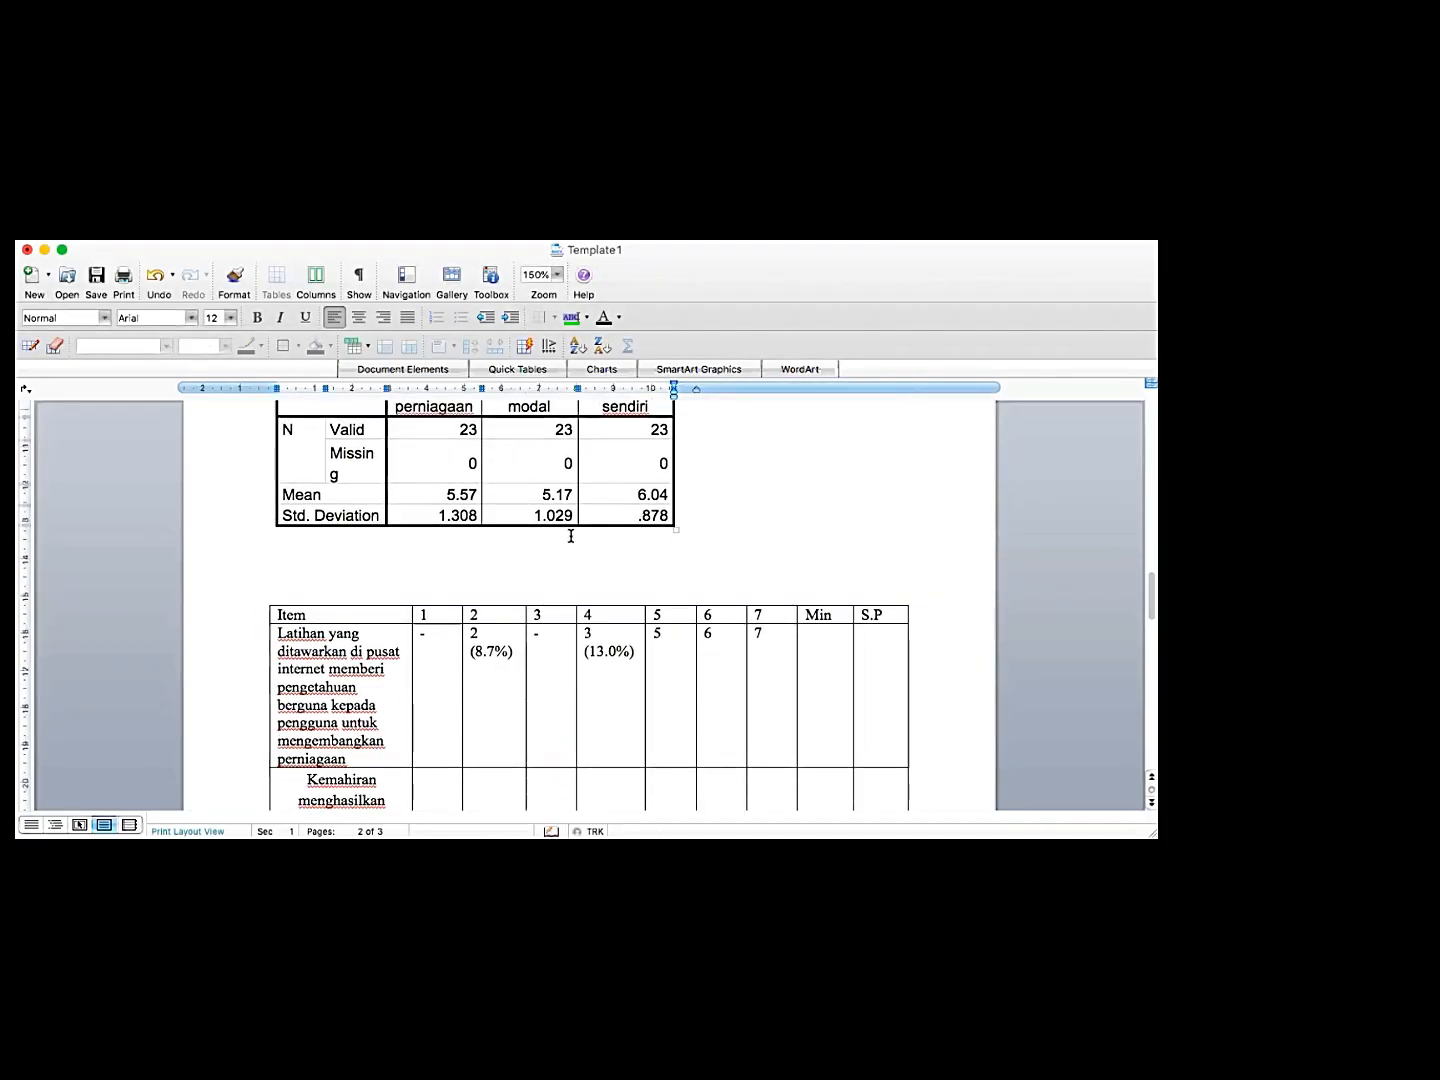
left_click_drag(445, 493, 481, 493)
left_click(813, 636)
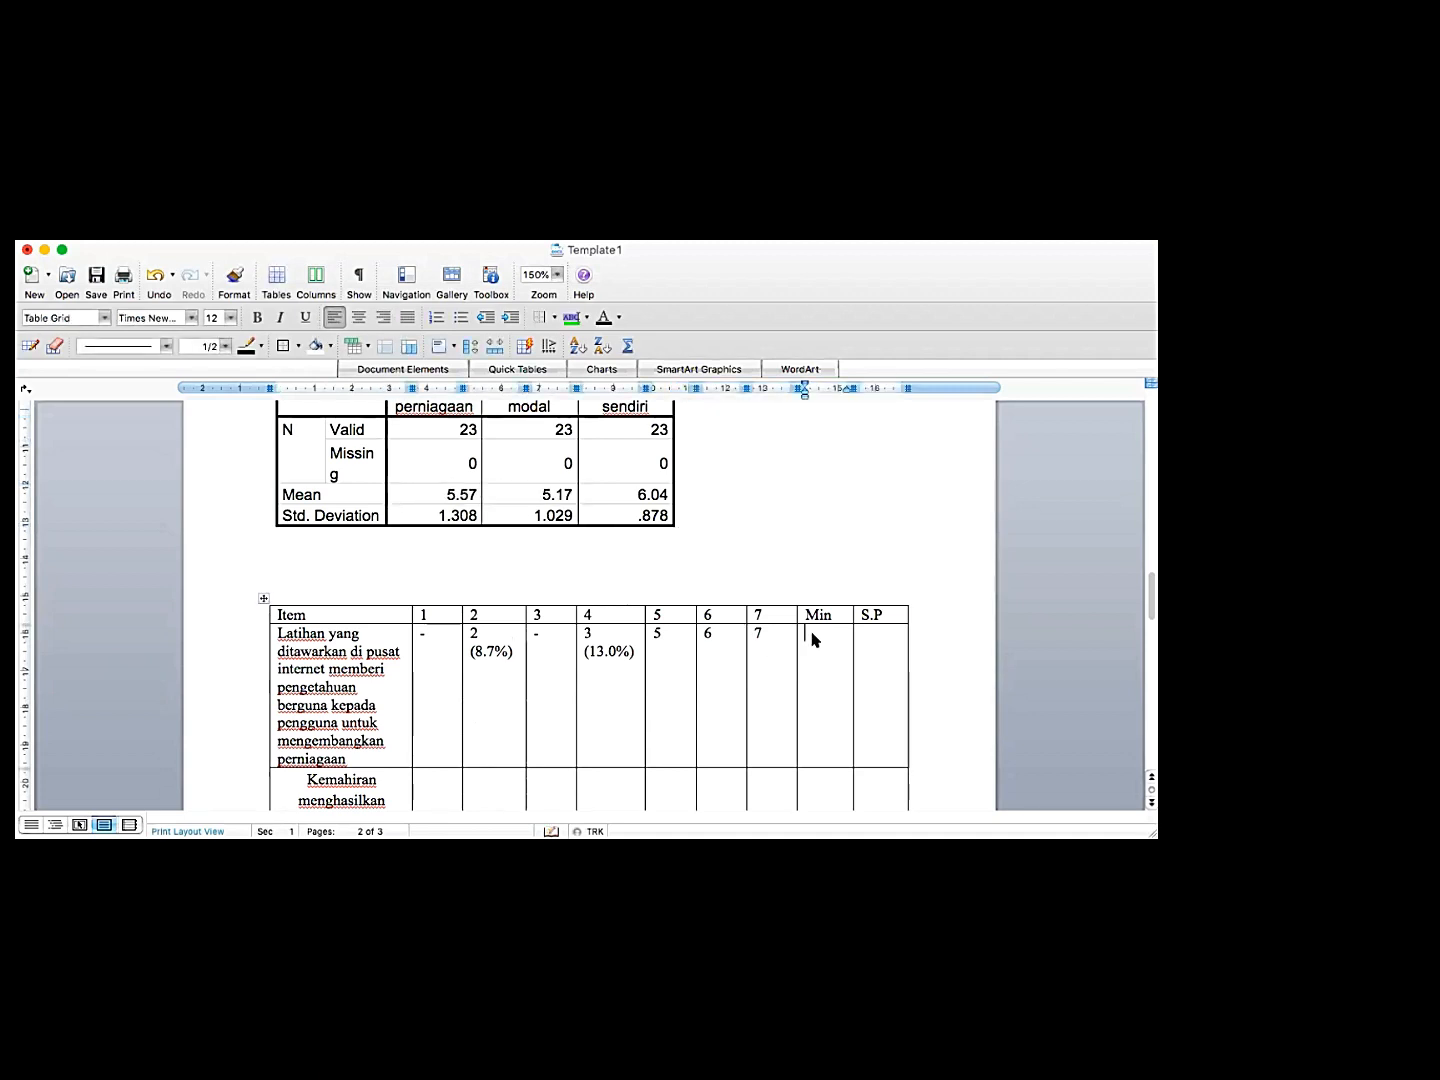
key("super+v")
left_click_drag(437, 515, 464, 524)
left_click(867, 632)
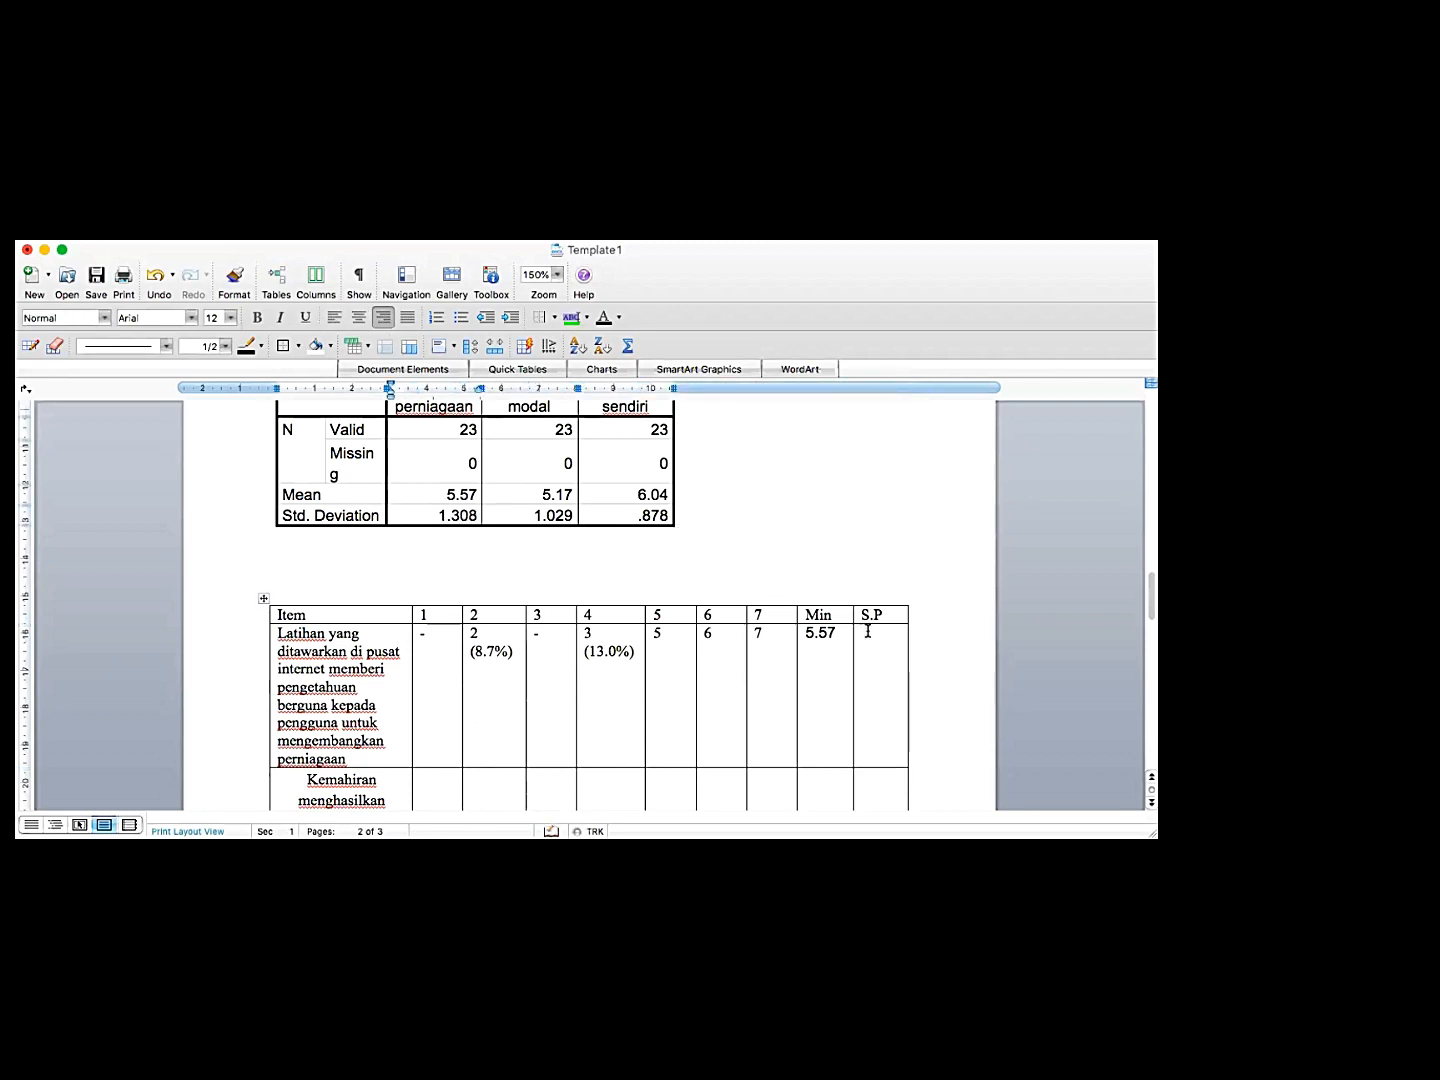
key("super+v")
Copy the mean 5.17 and standard deviation 1.029 into the Min and S.P cells of the Kemahiran row
mouse_move(571, 499)
left_mouse_down()
mouse_move(544, 498)
mouse_move(571, 499)
left_mouse_up()
left_click(550, 493)
double_click(566, 492)
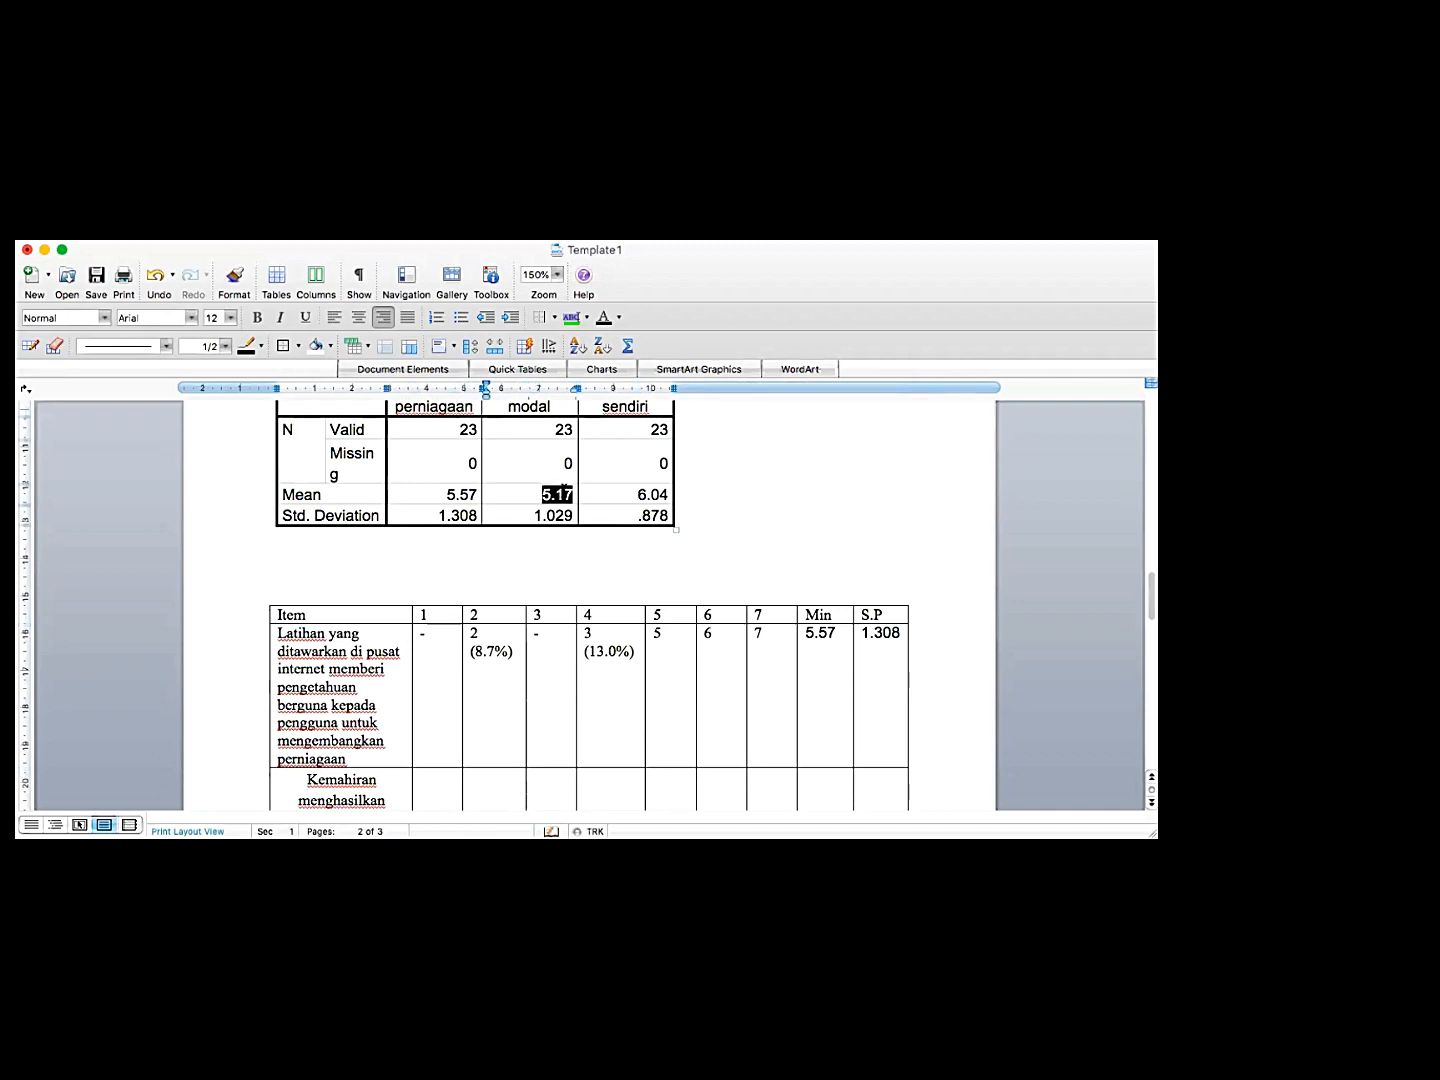
left_click(814, 774)
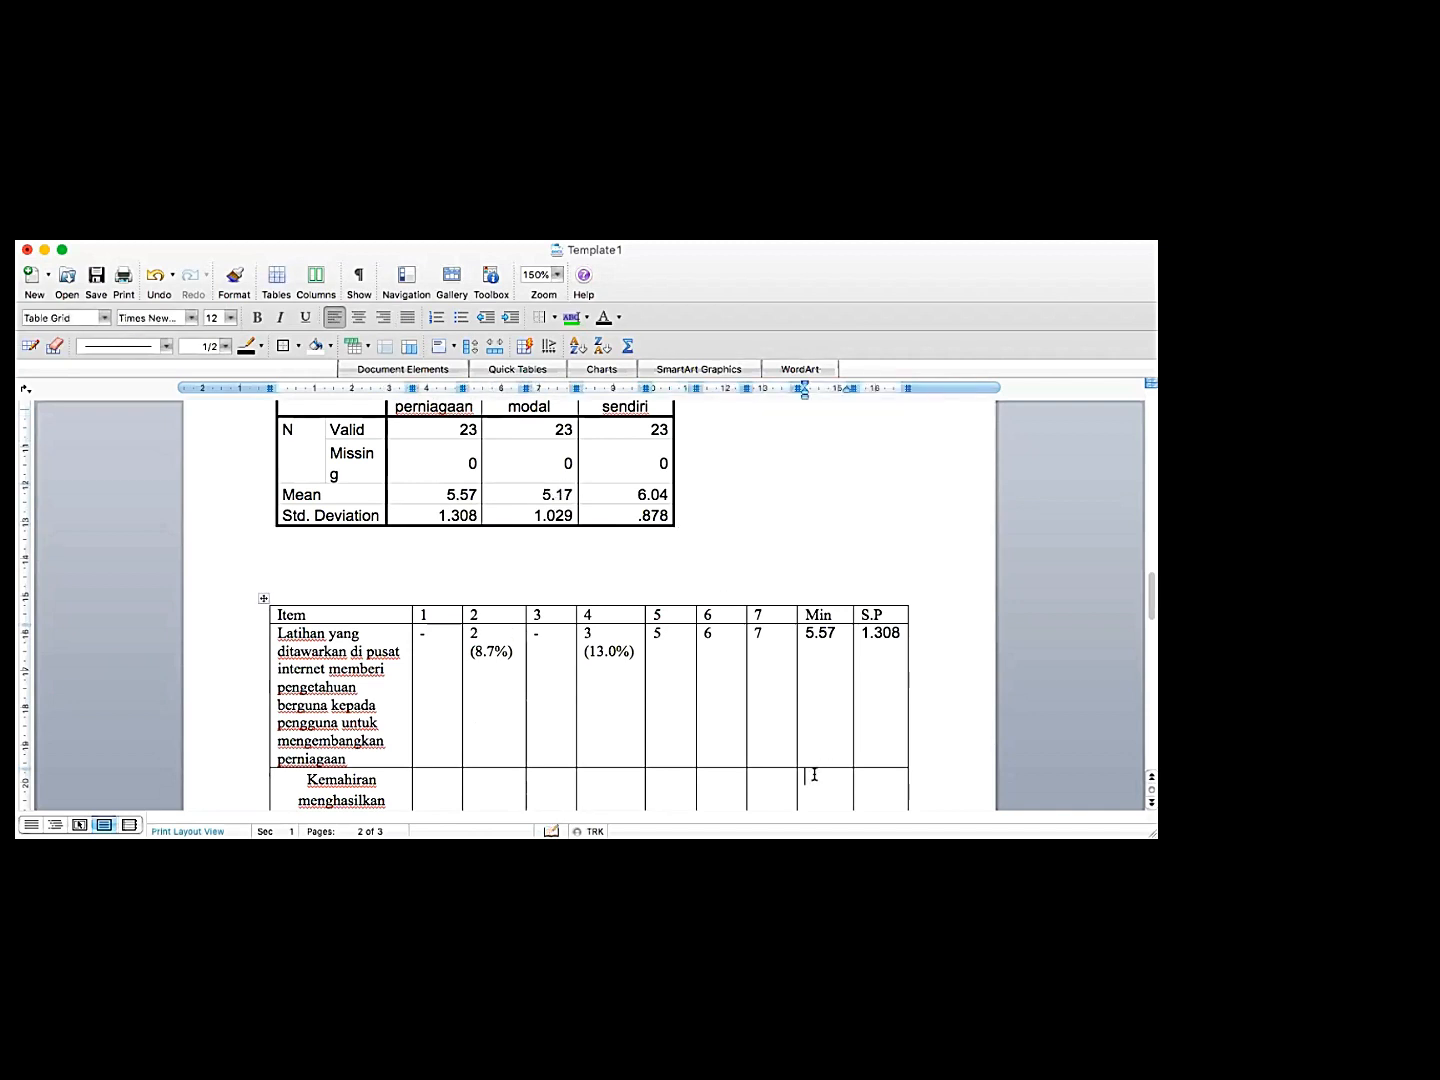
key("super+v")
double_click(561, 515)
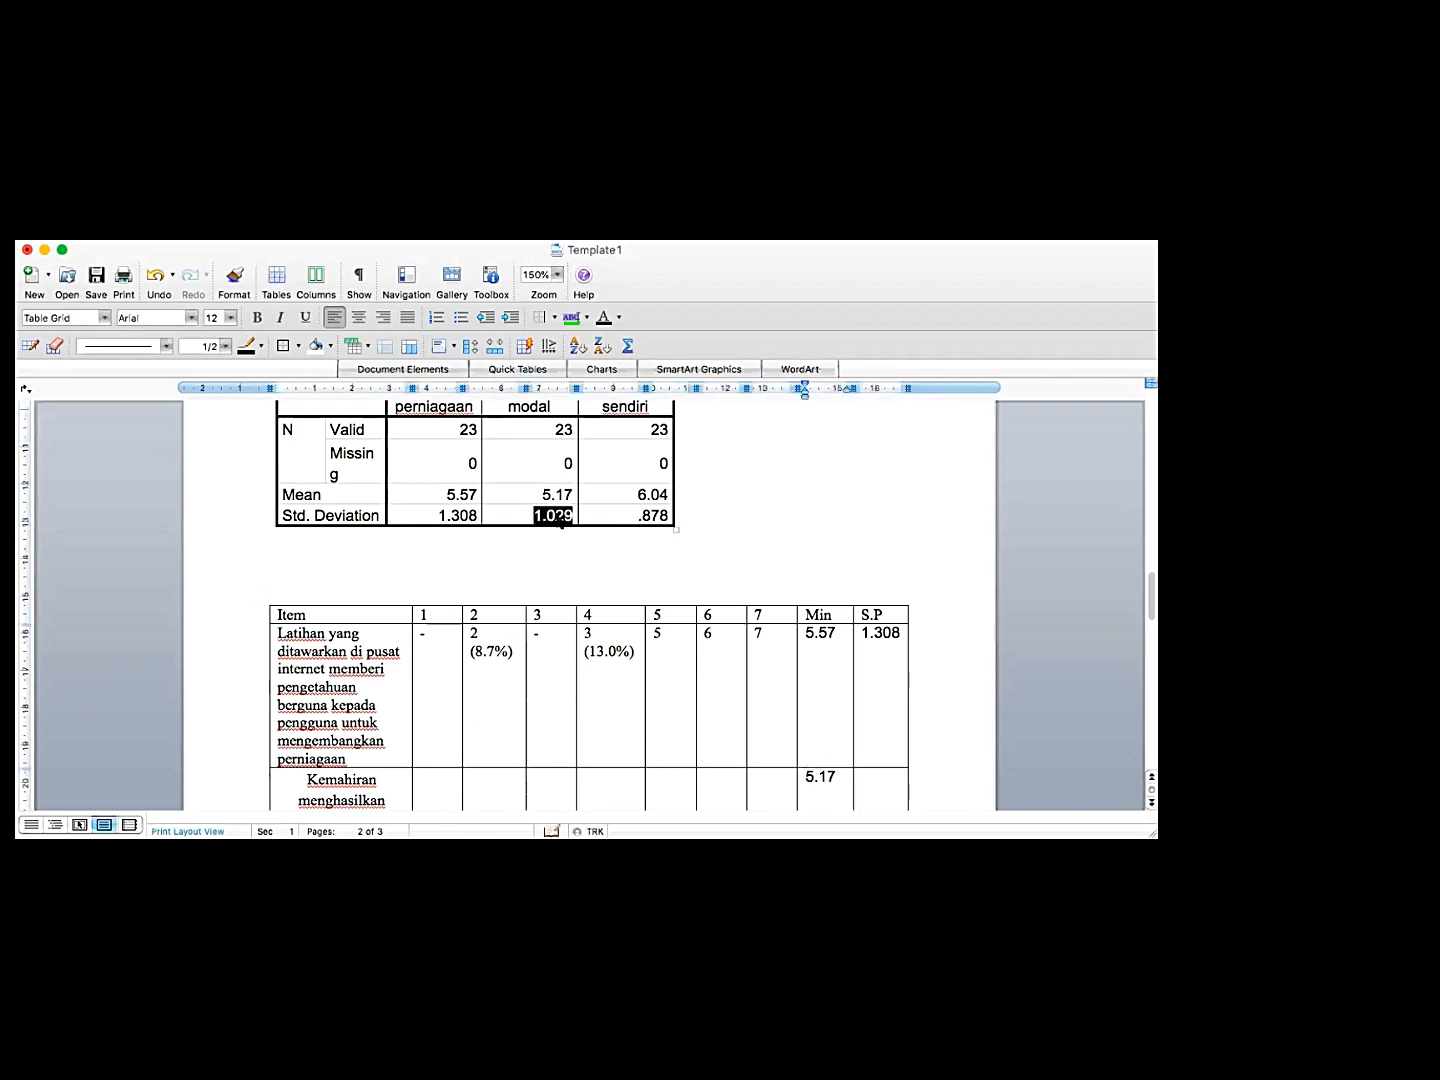
left_click(887, 781)
key("super+v")
scroll(884, 761, "down", 1)
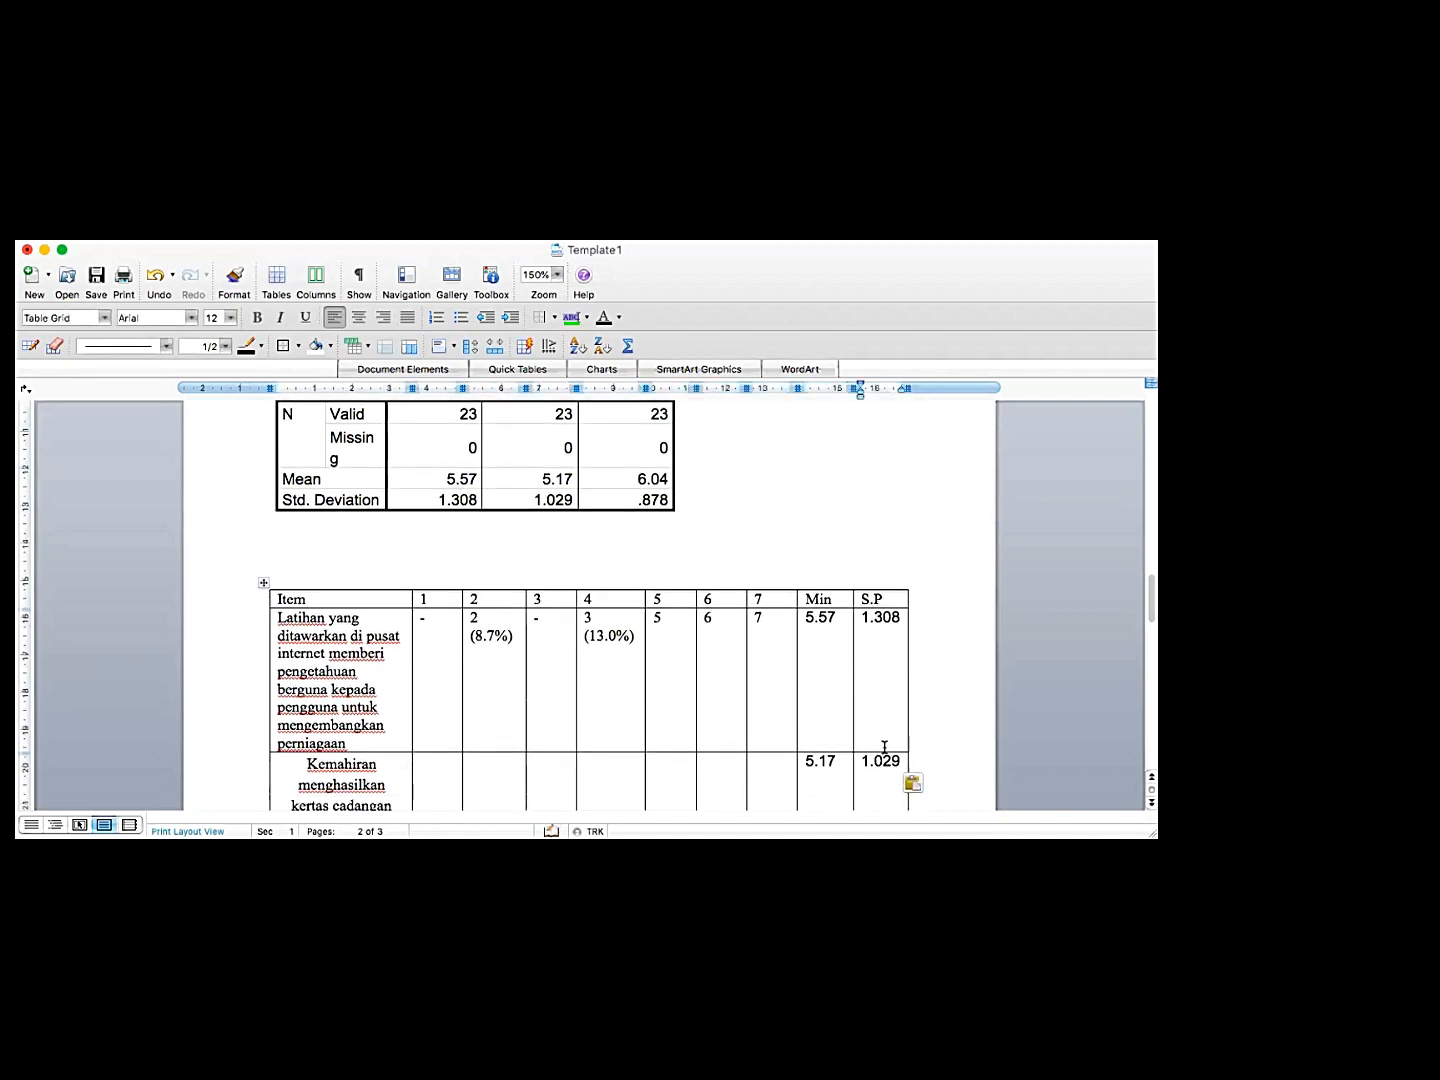
double_click(641, 479)
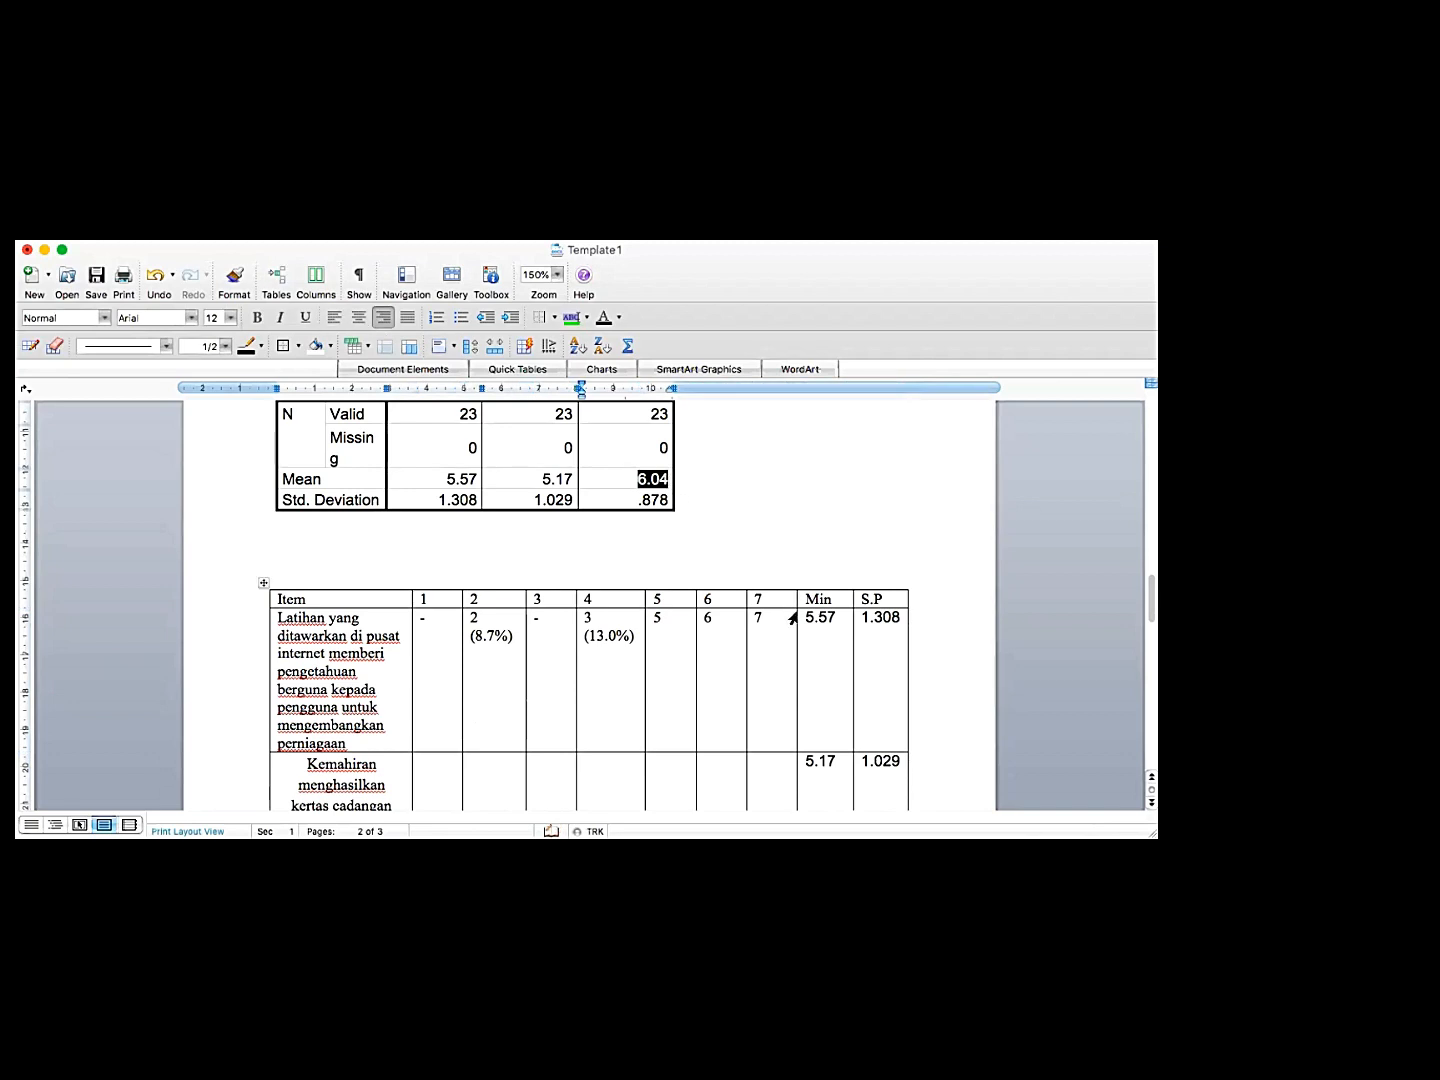
scroll(855, 690, "down", 3)
scroll(829, 736, "down", 1)
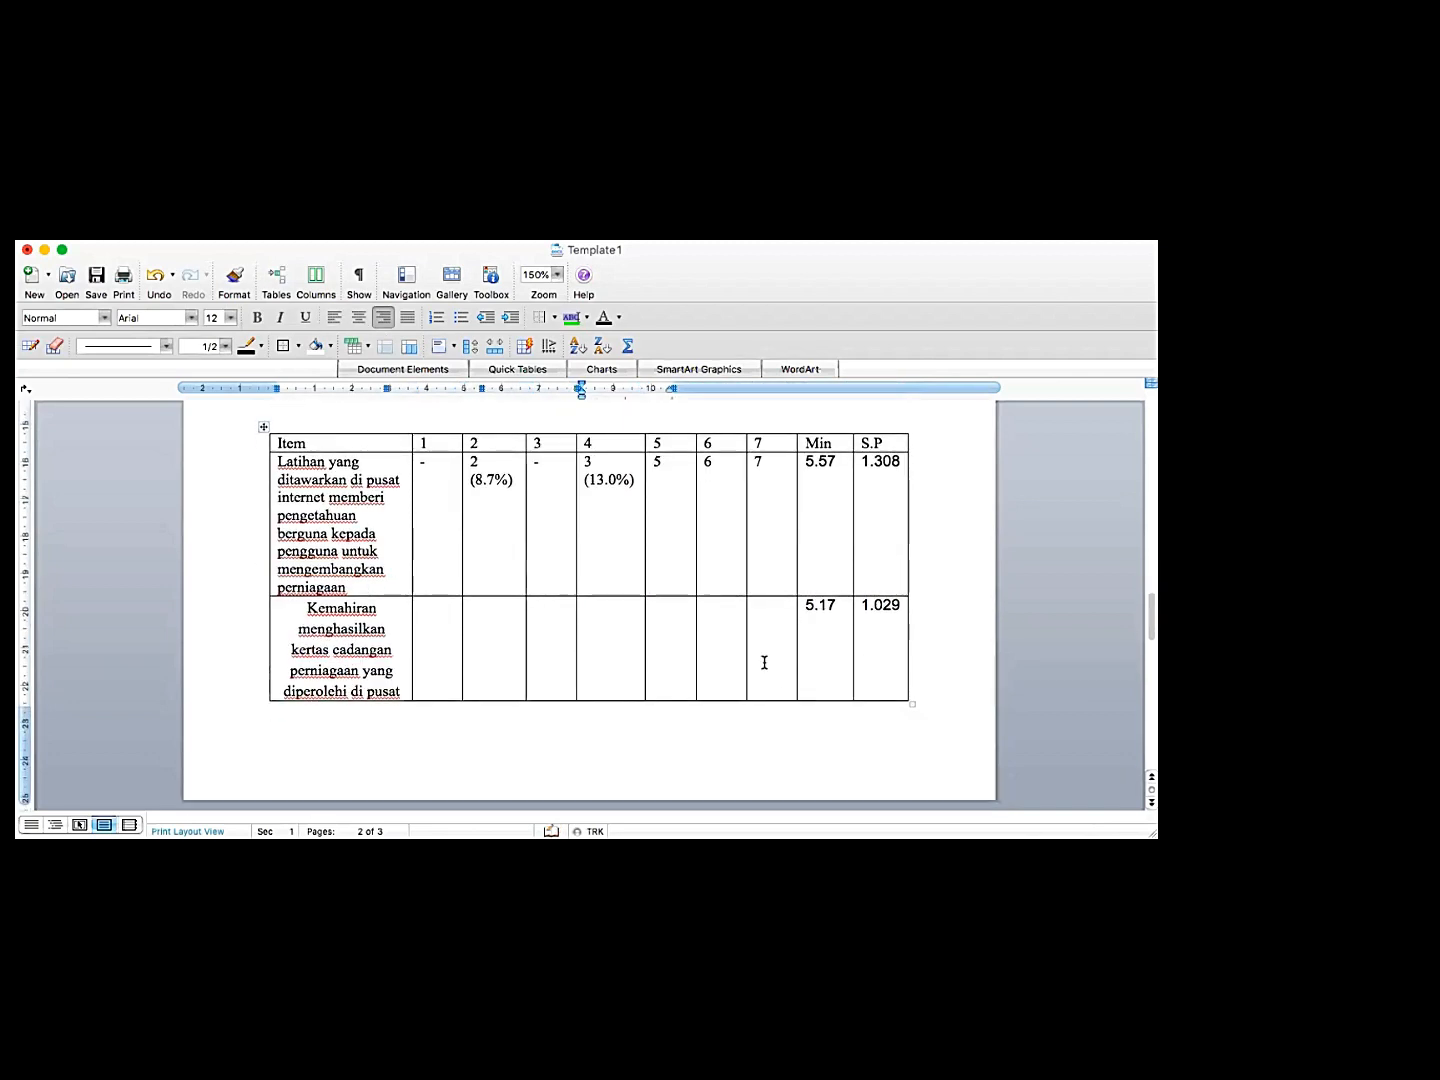
Set the Min and S.P columns to Times New Roman and left-align the text in the Item table
scroll(764, 665, "up", 1)
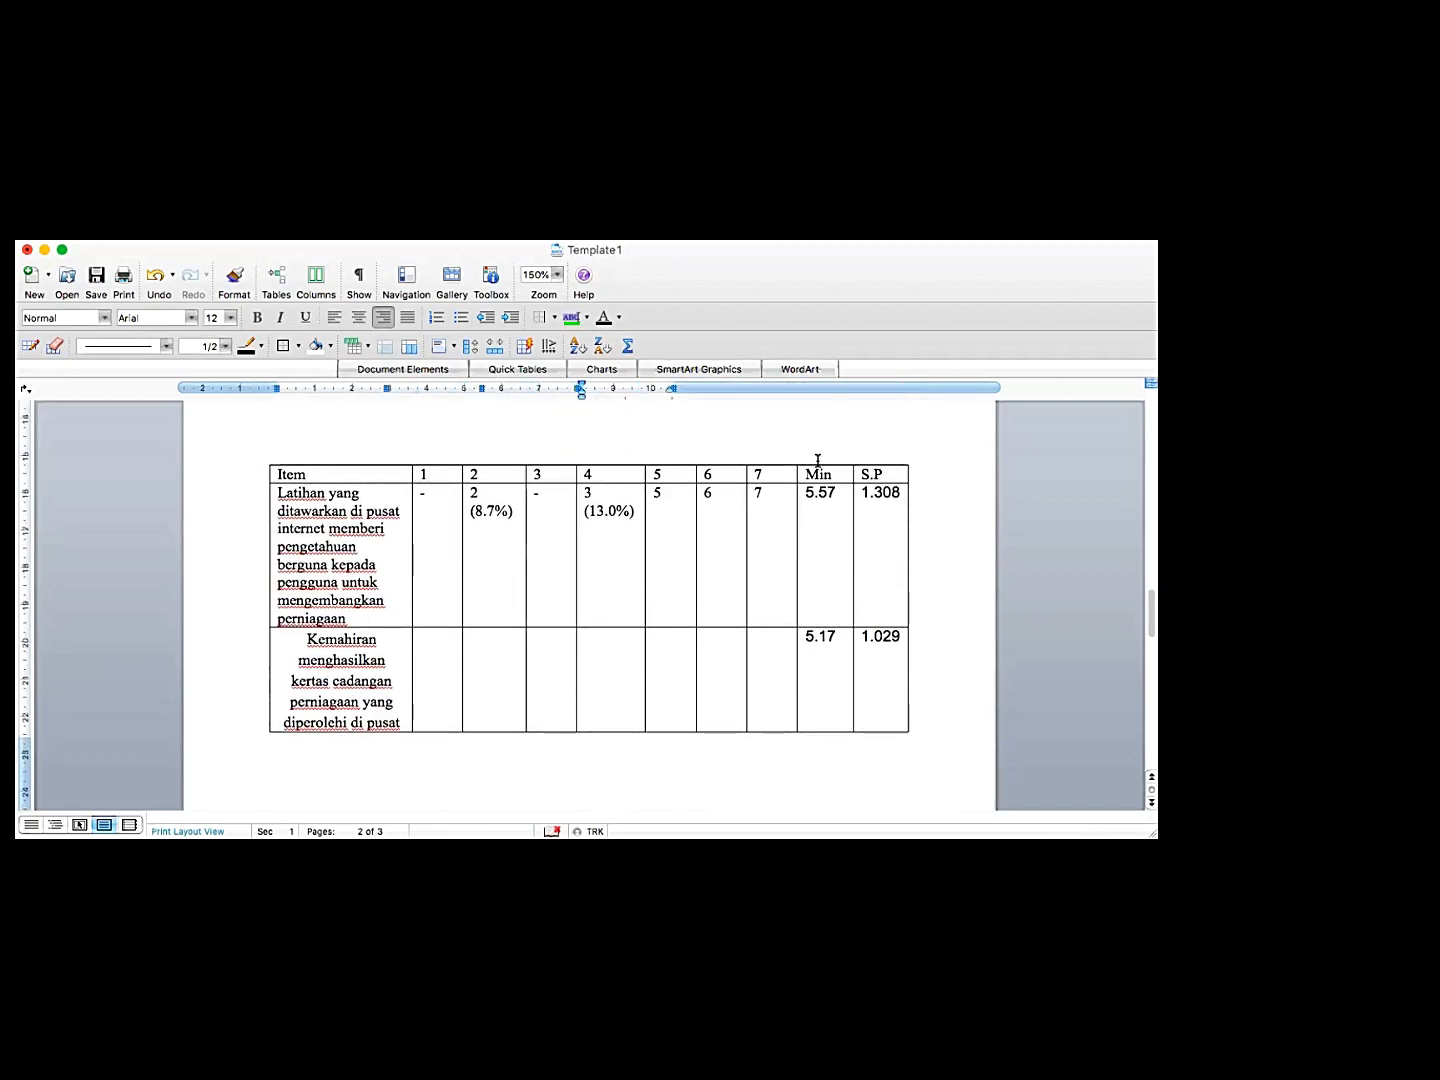
left_click_drag(818, 460, 857, 457)
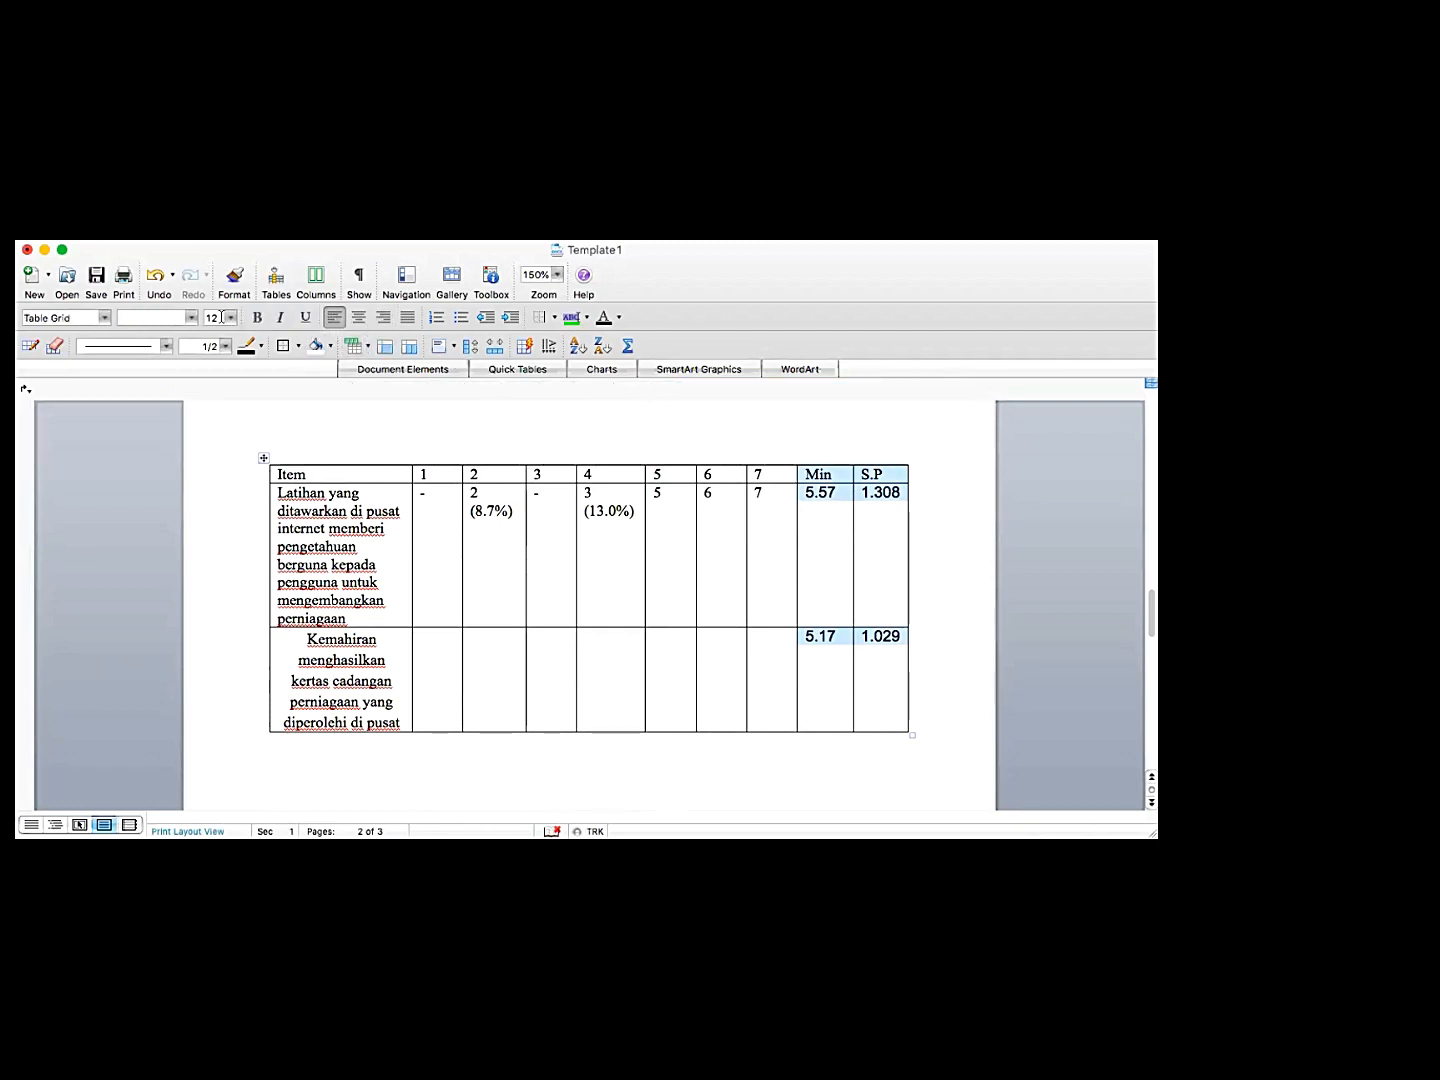
left_click(190, 317)
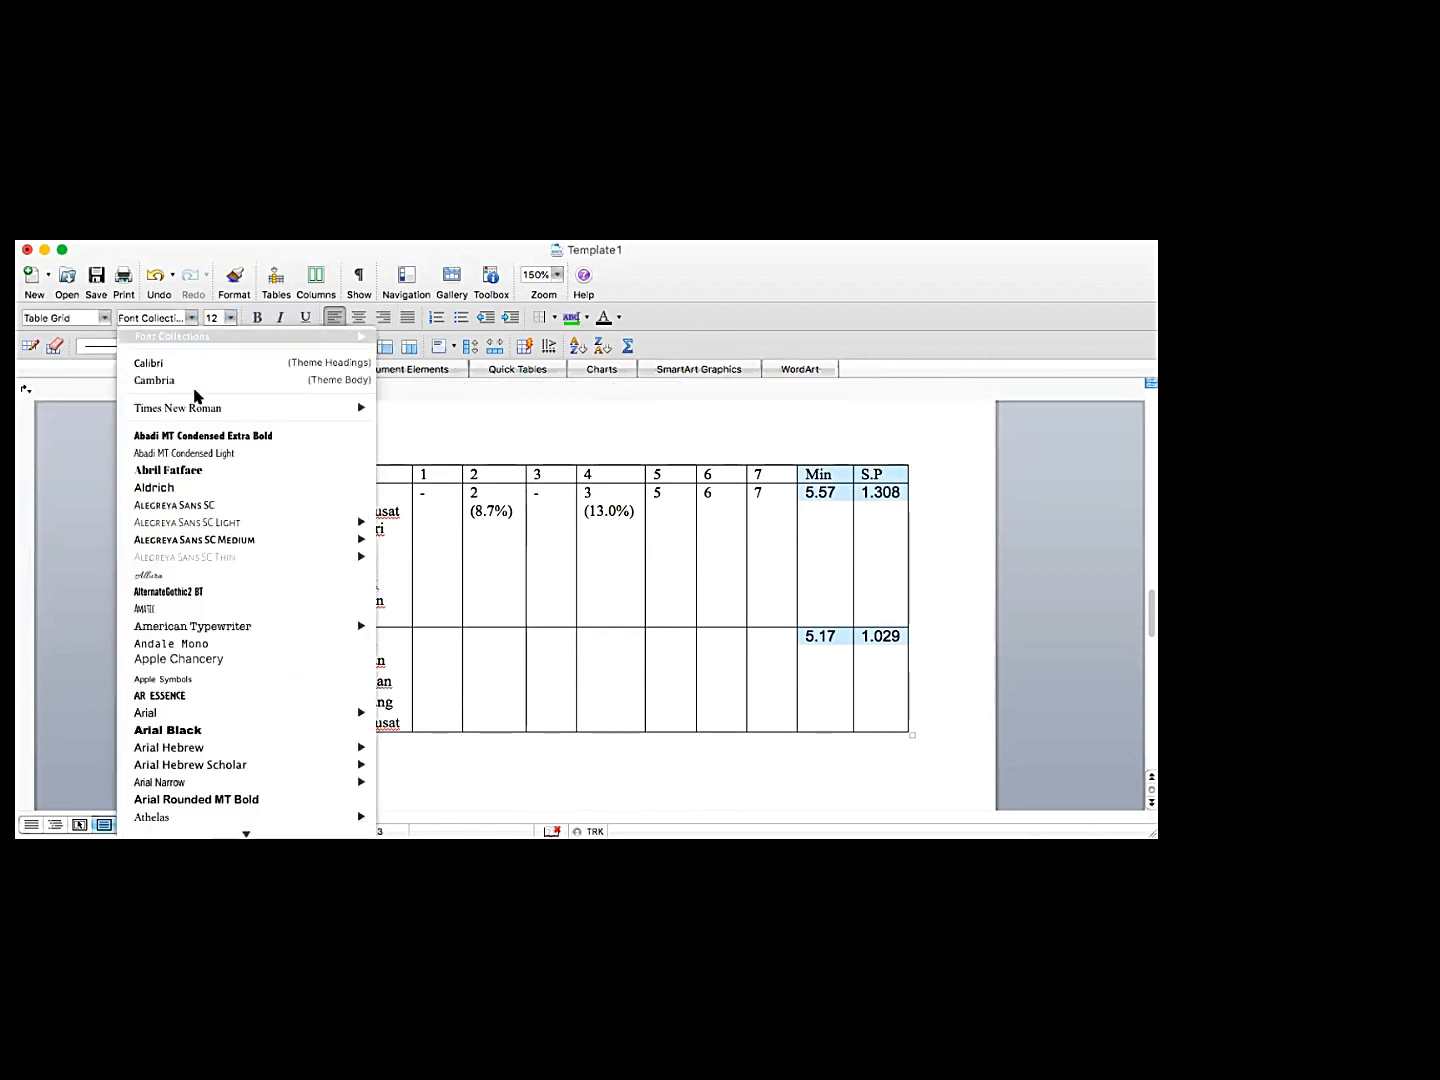
left_click(248, 415)
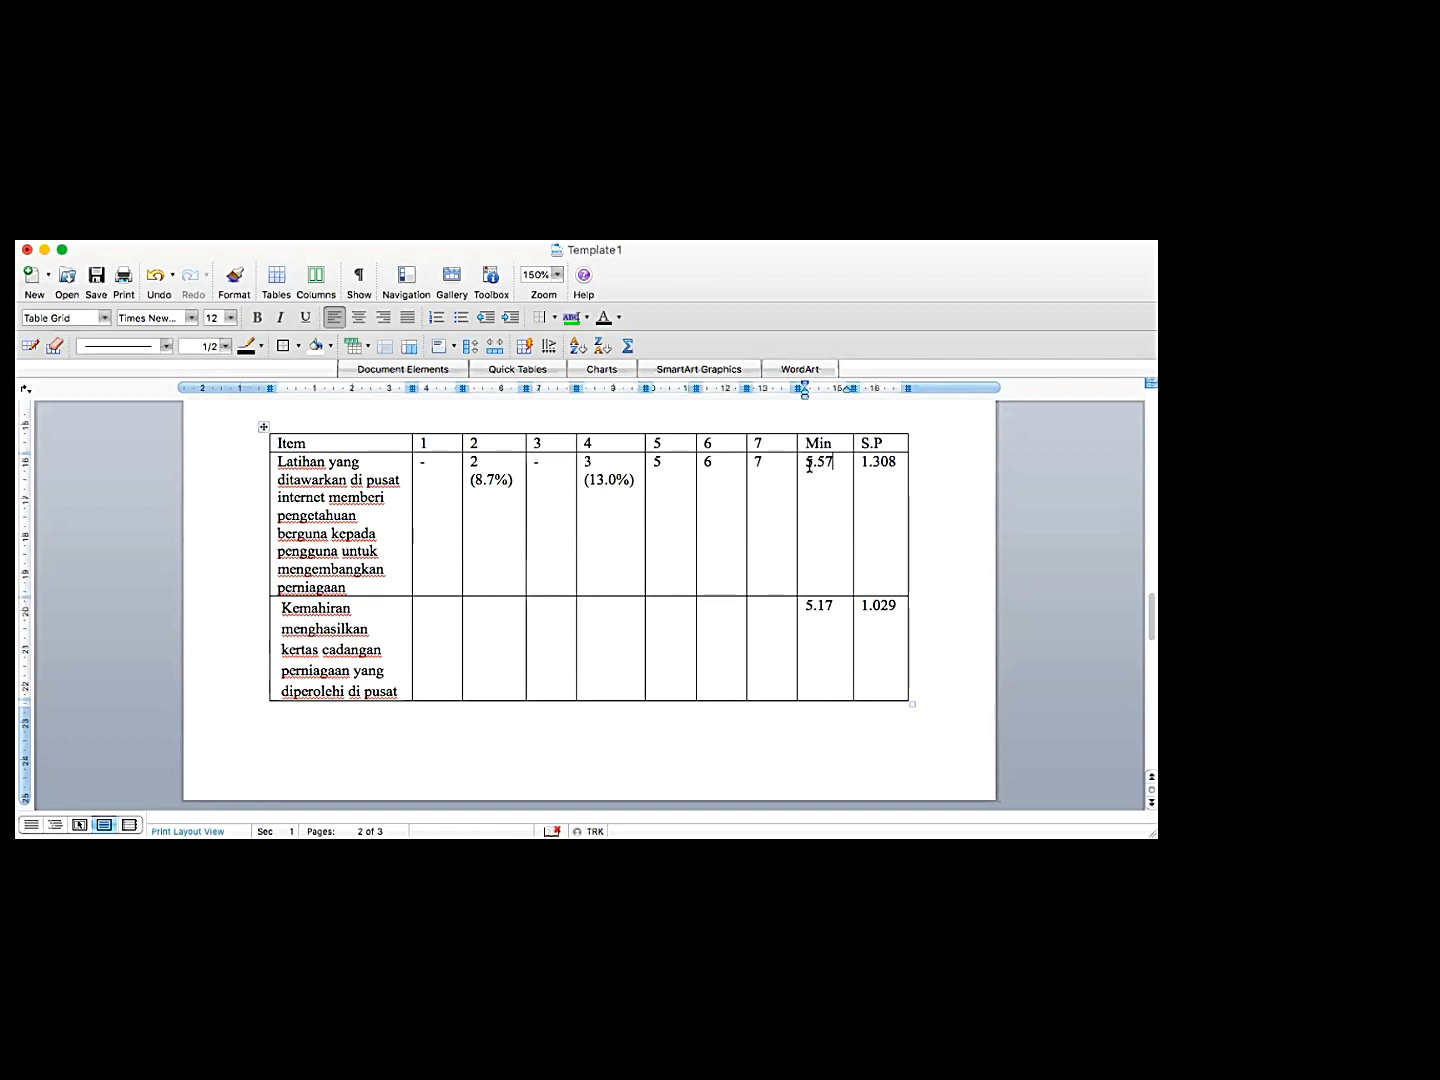
scroll(833, 465, "up", 2)
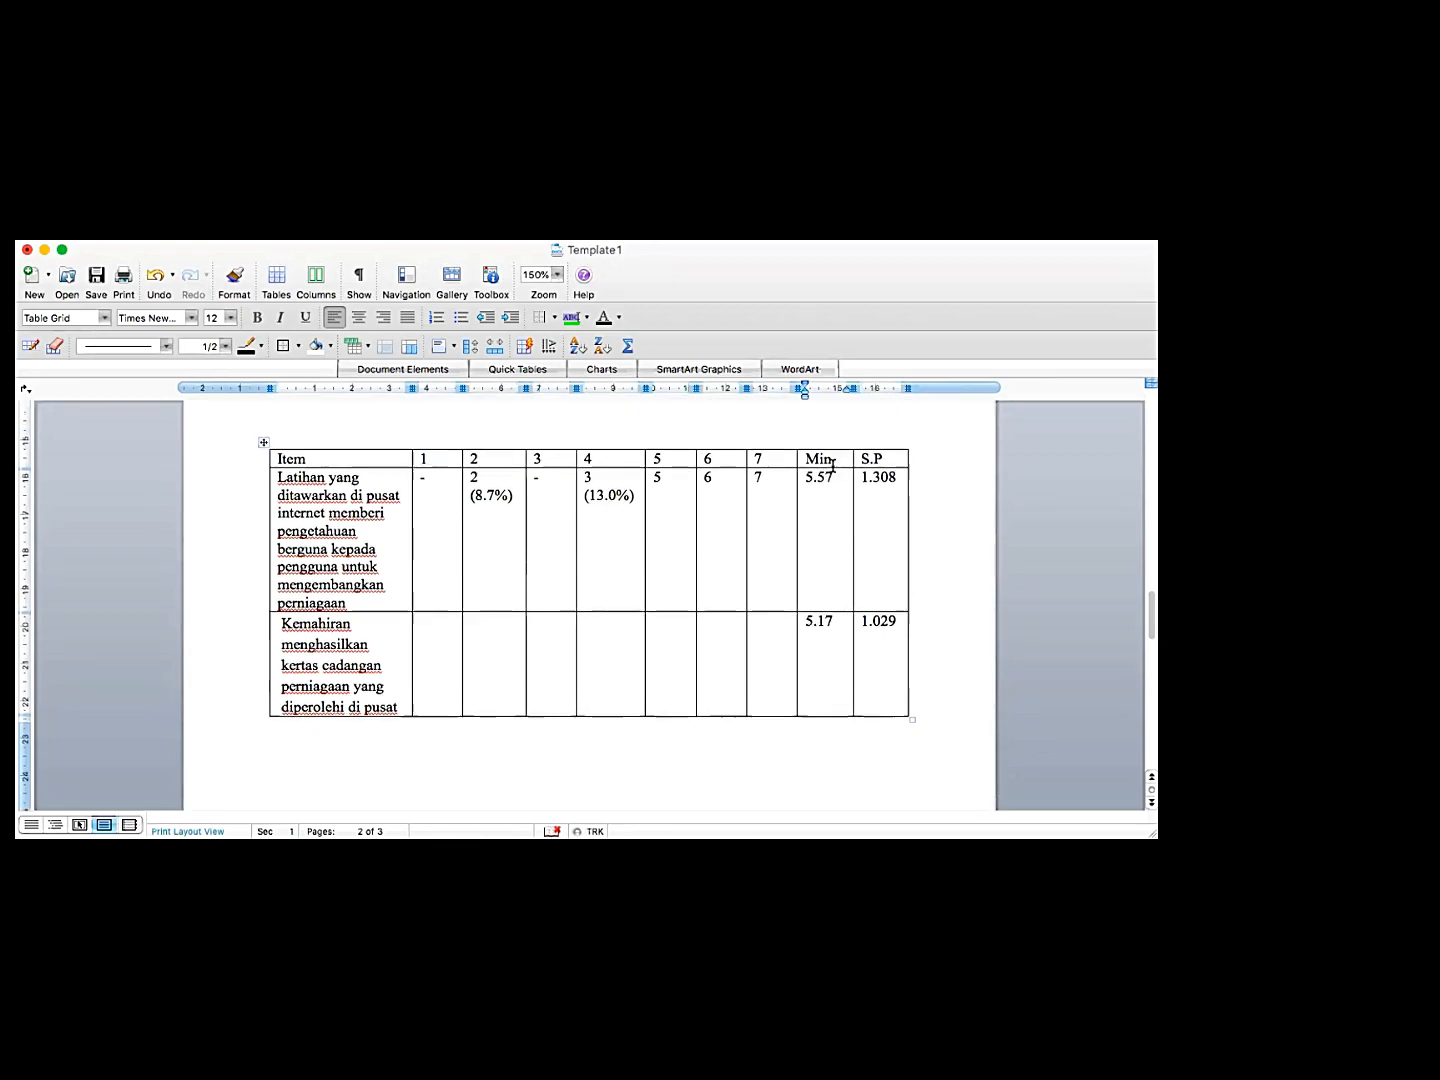
Note the scale range 1-7 on the blank line directly above the Item table
left_click(681, 427)
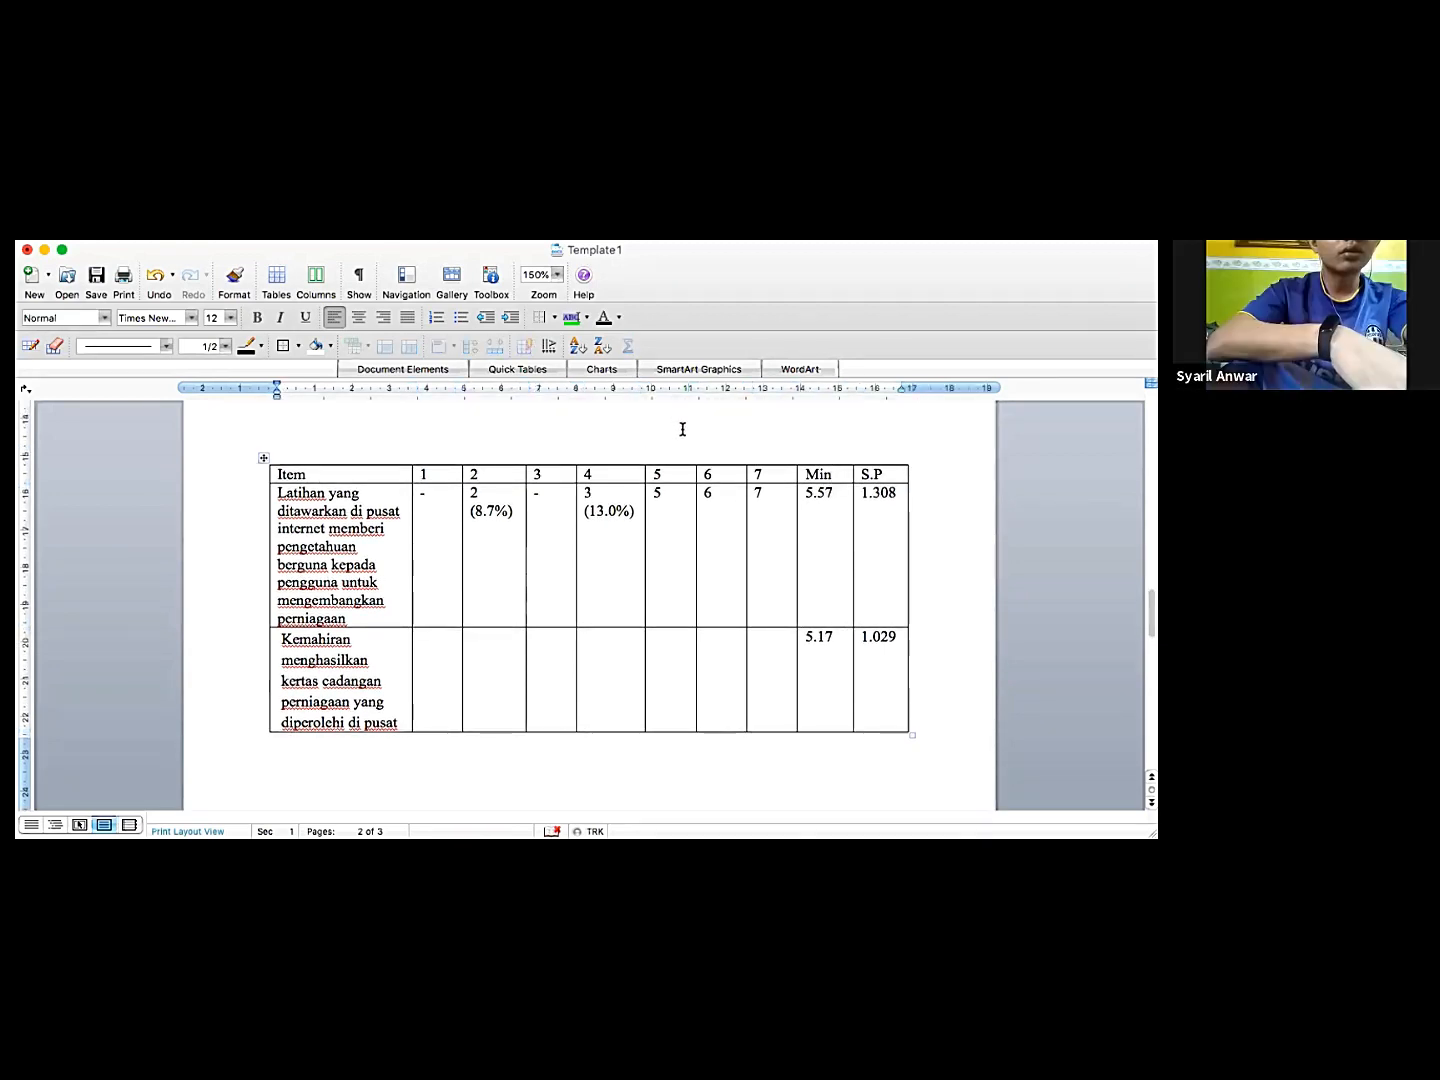
type("1-7")
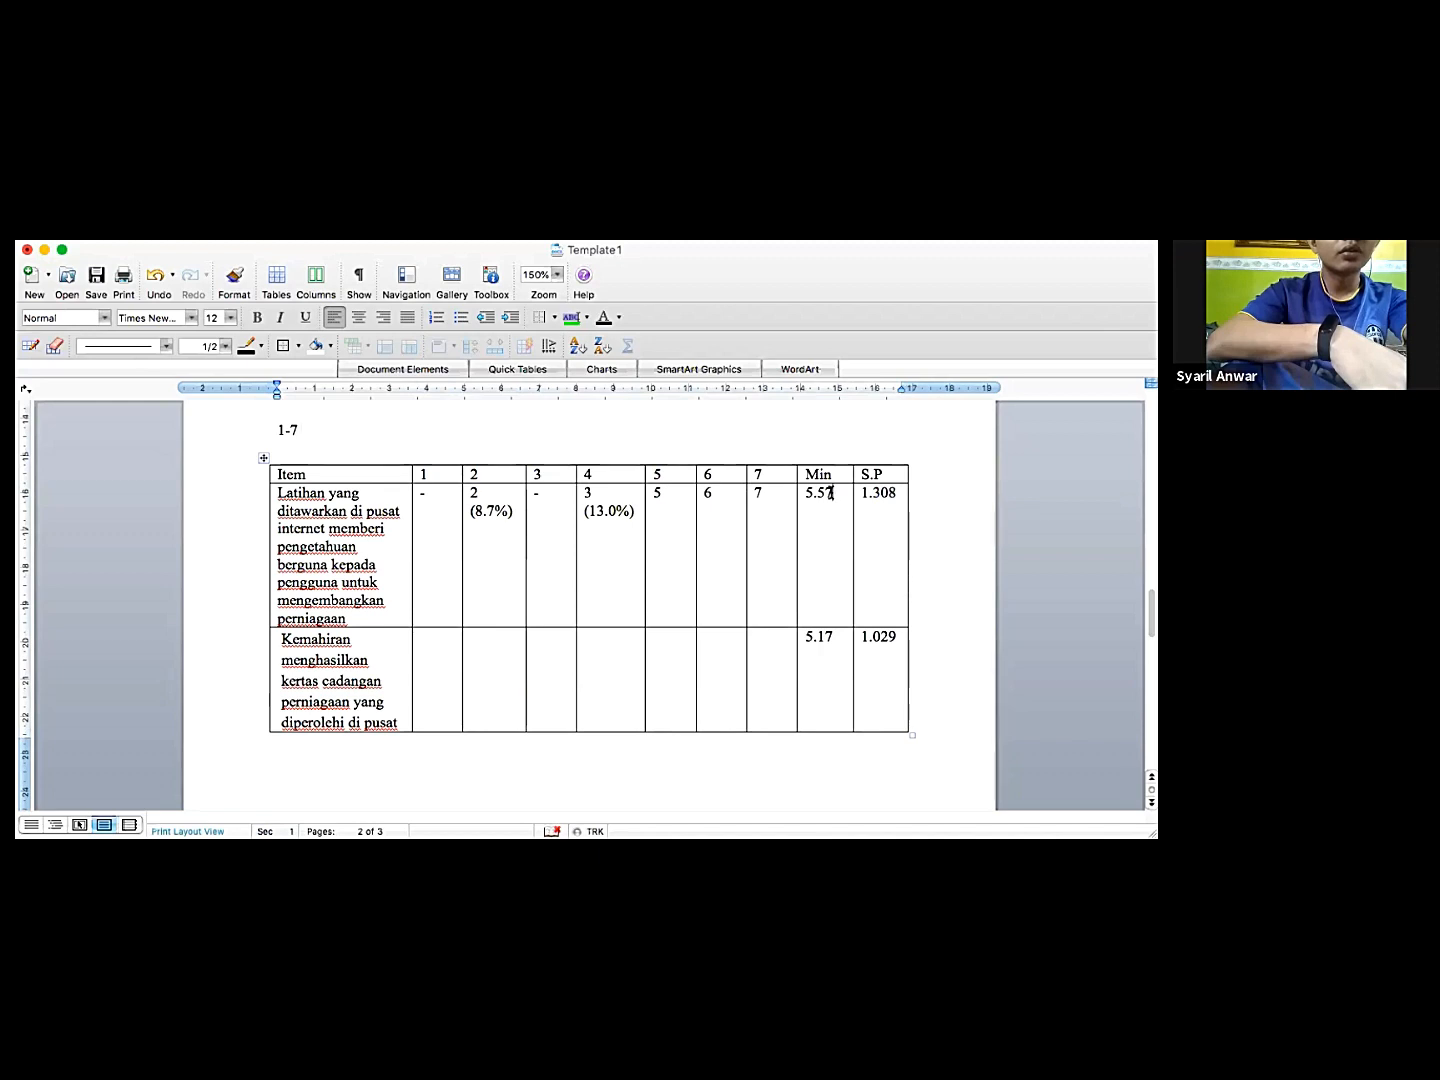
left_click(802, 486)
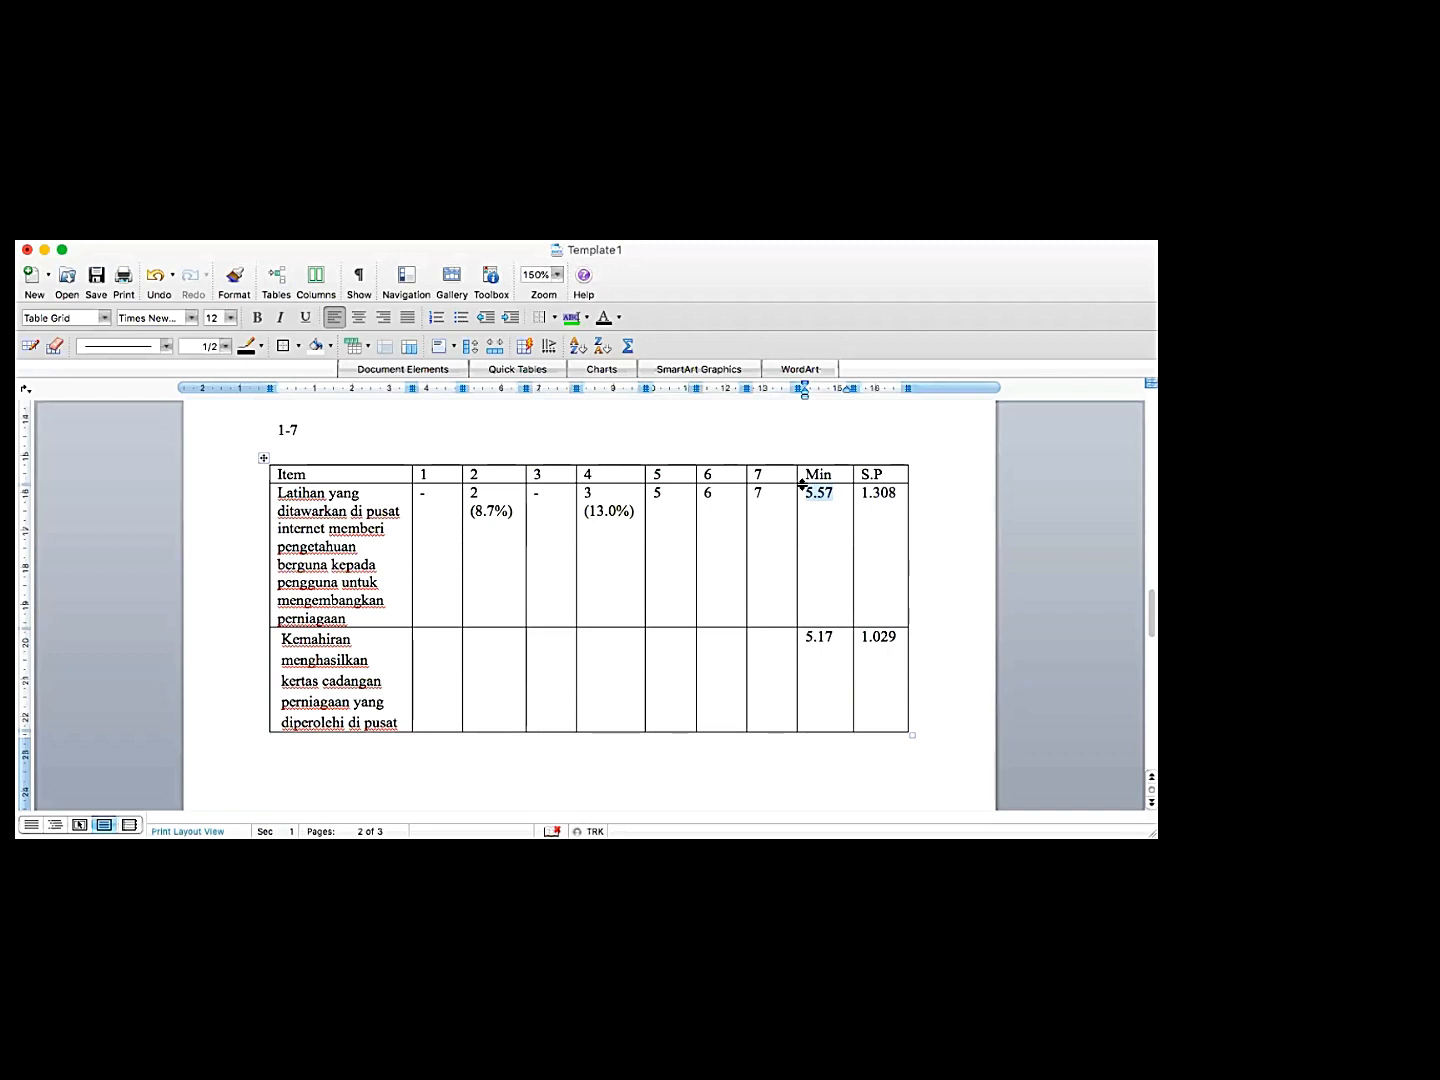
scroll(554, 467, "down", 2)
scroll(554, 469, "up", 2)
Add the heading "Jadual intepretasi" on the line below the Statistics table, followed by a new line
left_click(383, 445)
scroll(437, 441, "up", 1)
left_click(368, 444)
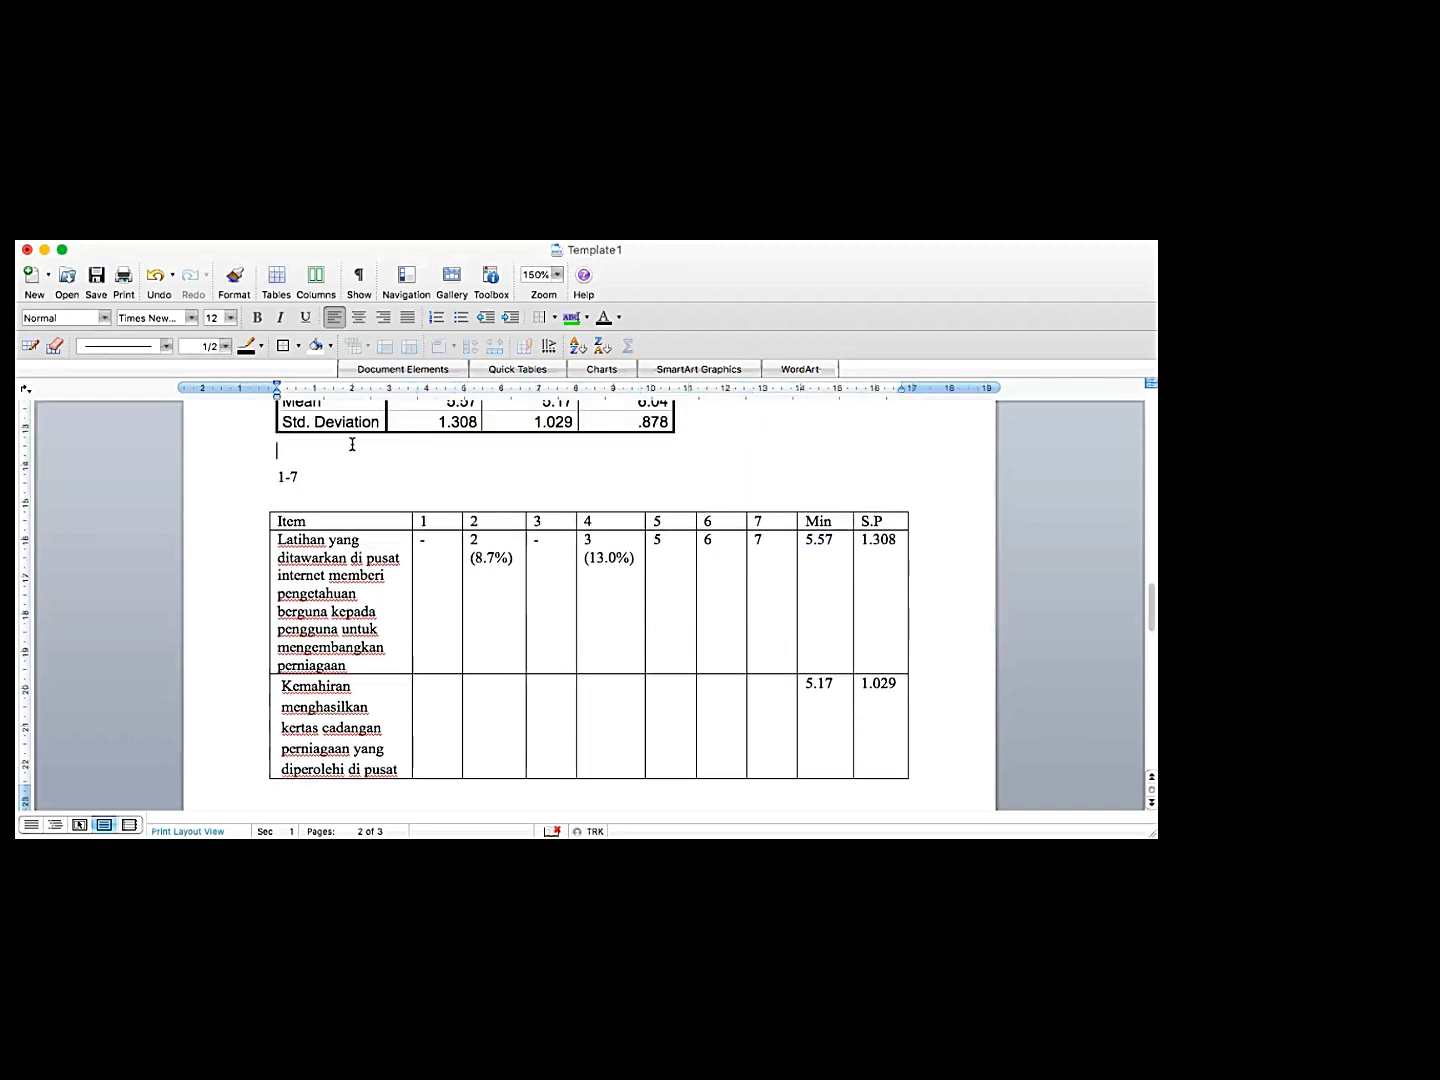
type("Jadual intepretasi")
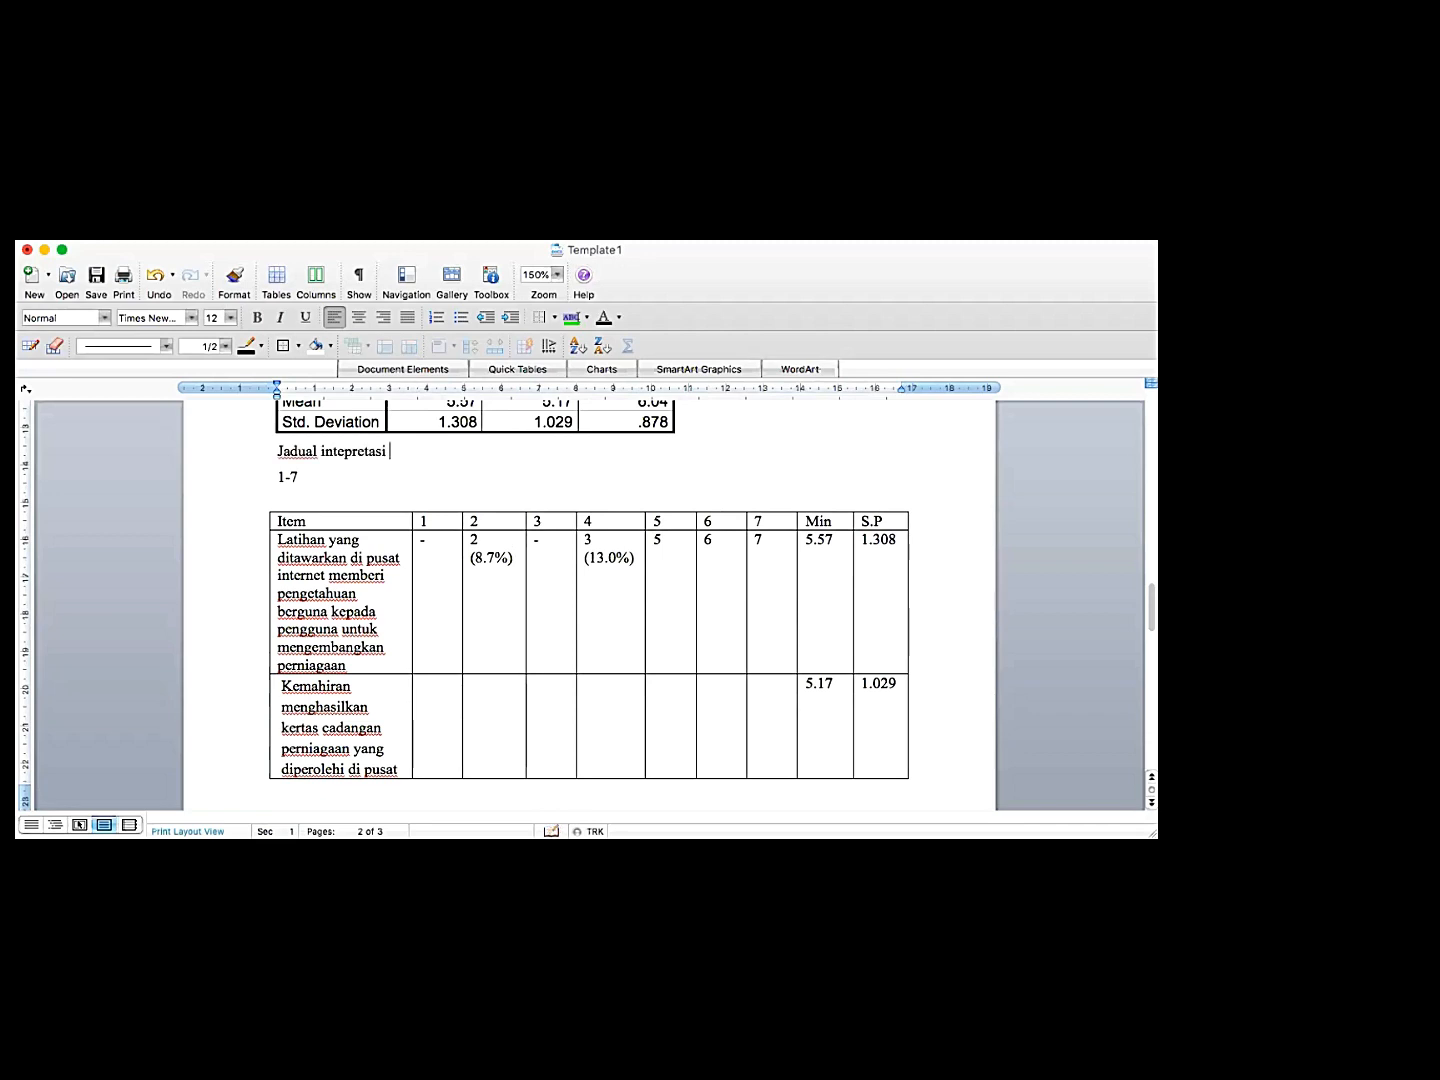
key("Return")
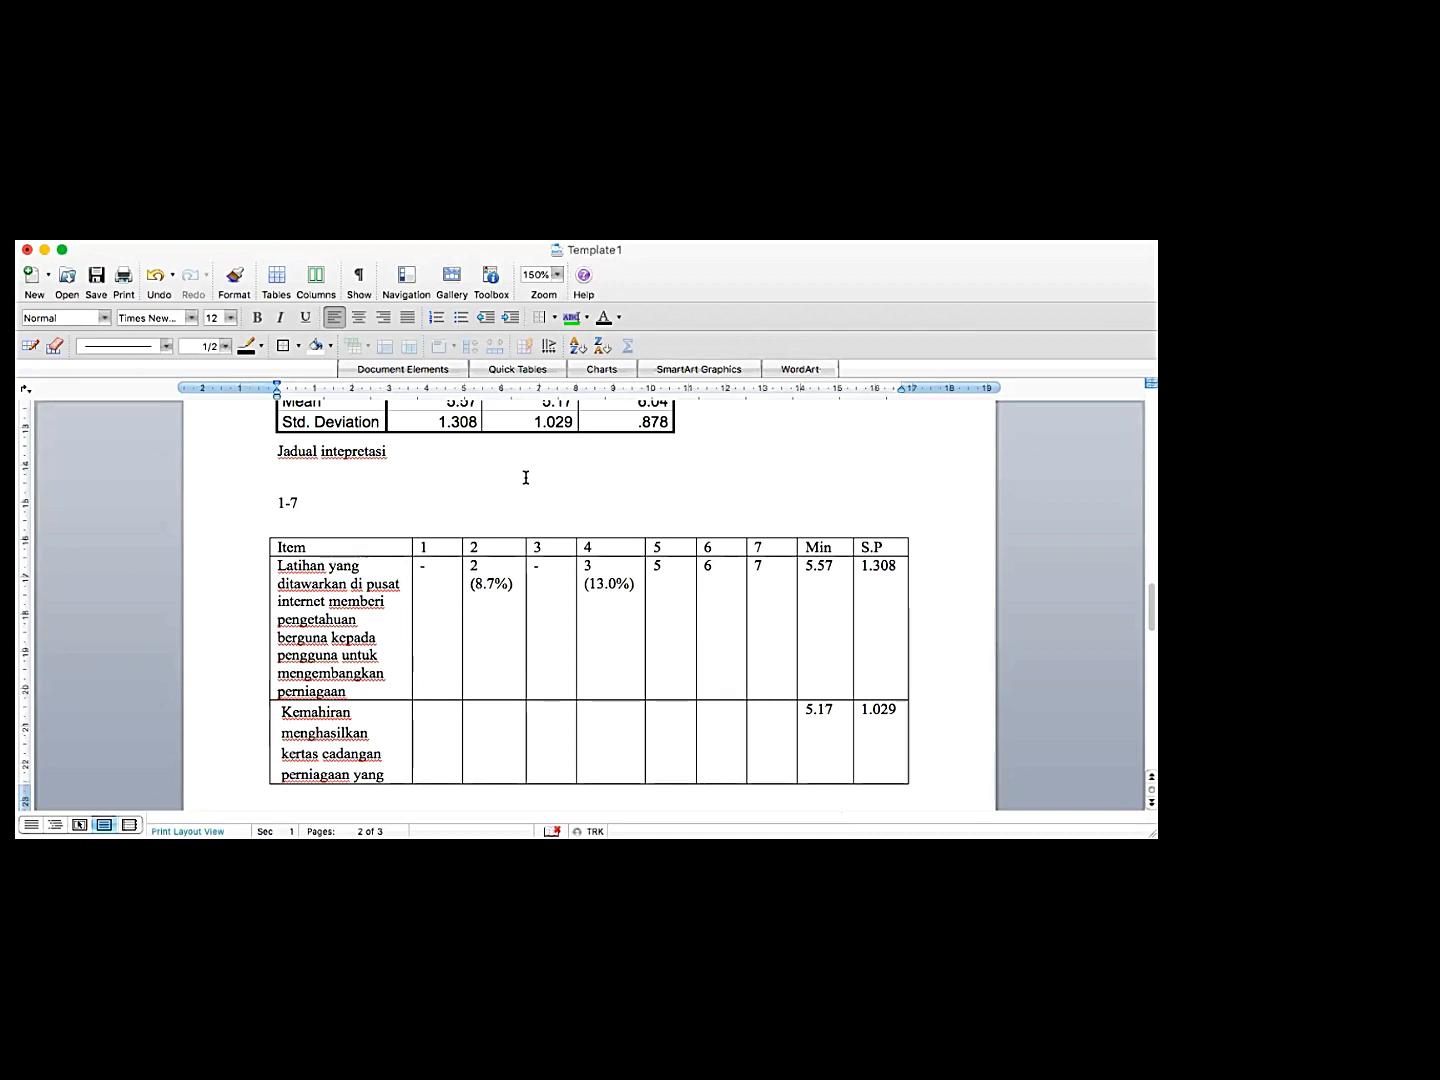
Enter the low range "1.0 – 2.9 (rendah)" under the Jadual intepretasi heading
type("1.")
type("00 - 2.9")
type(" (ren")
type("dah)")
key("Return")
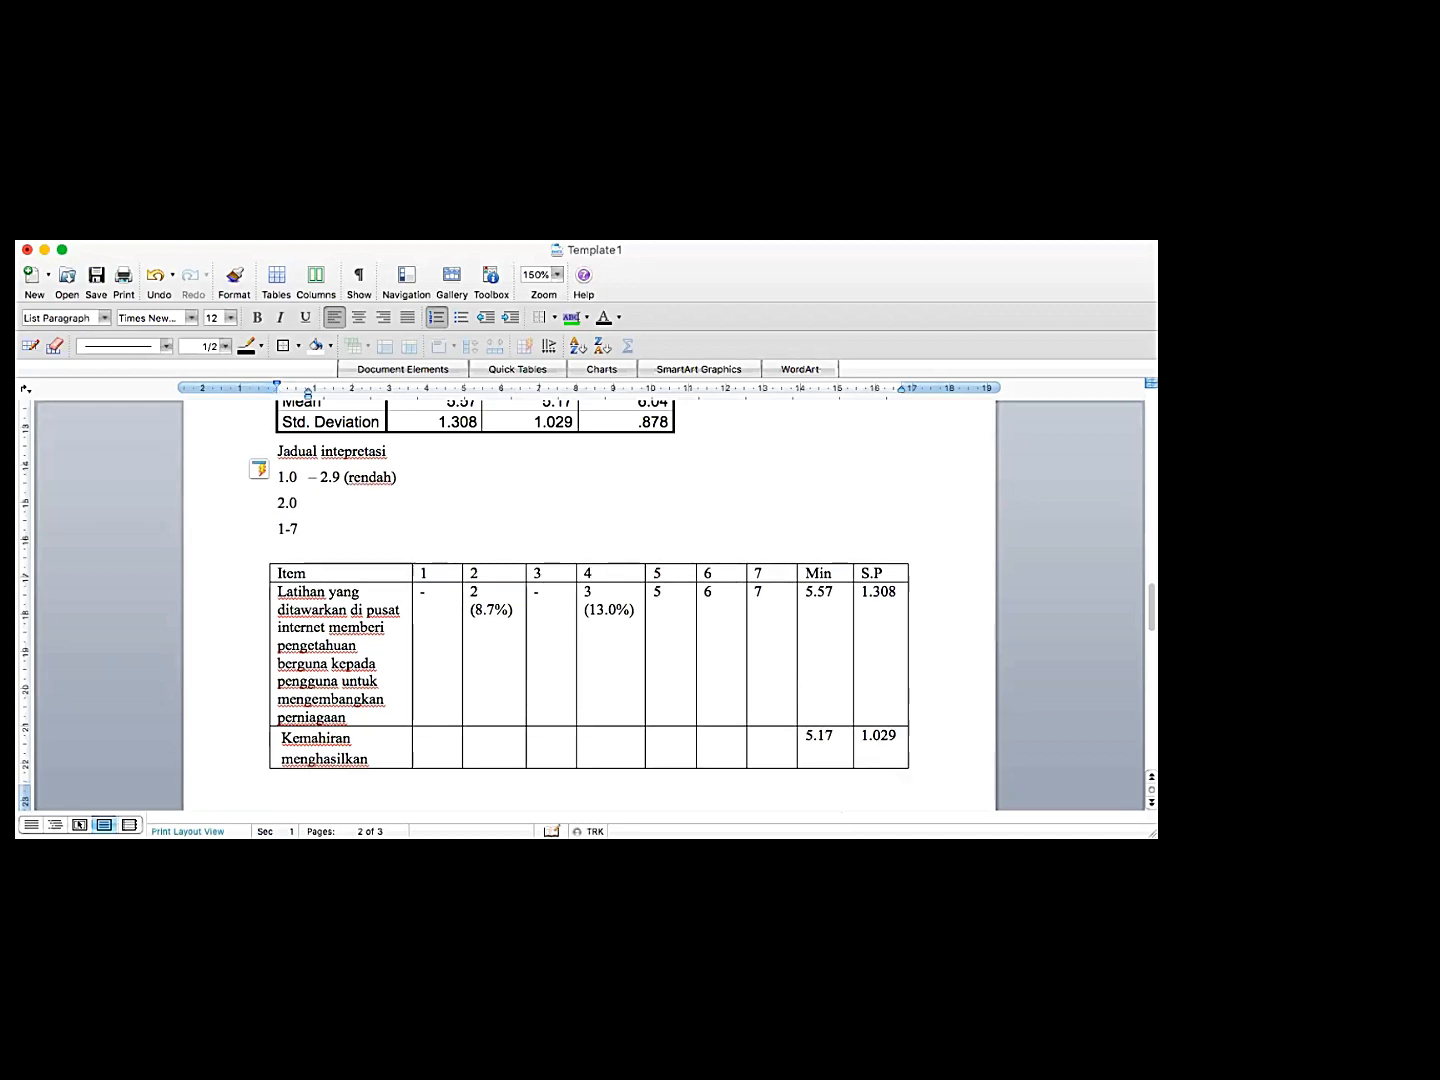
Clear the automatic list number and enter the middle range "3.0 - 4.9 (sederhana)" on the next line
key("BackSpace")
key("BackSpace")
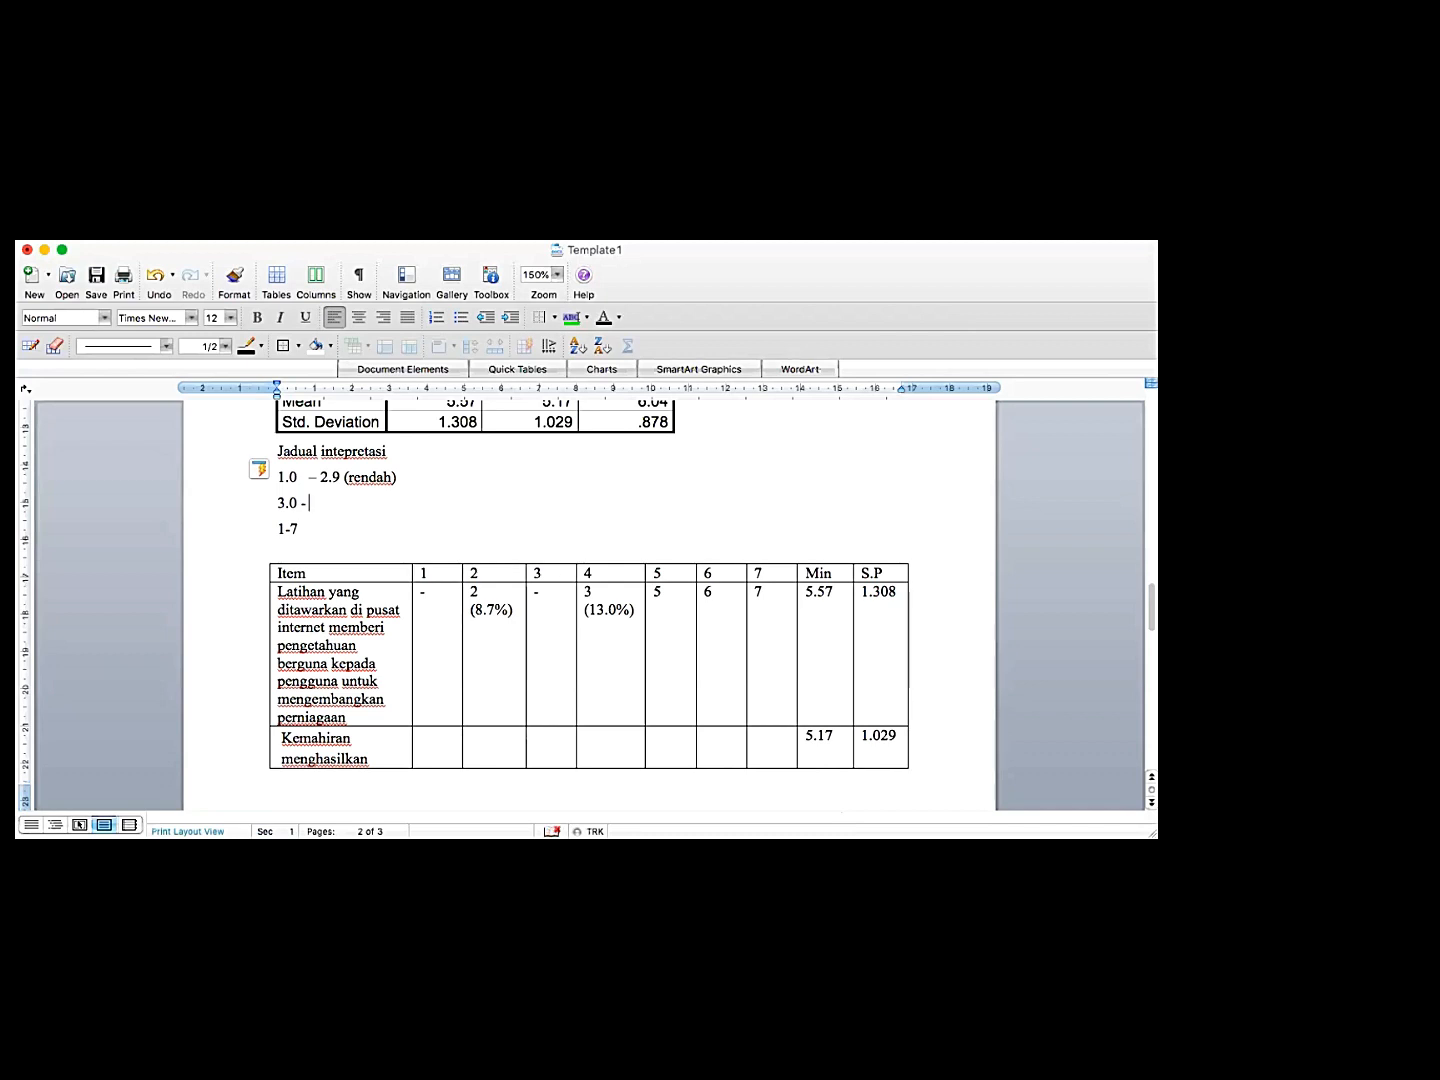
type("3.0 - 4.9")
type(" (sederhana)")
key("Return")
Clear the automatic list number, enter the high range "5.0 – 7.0 (tinggi)", and delete the 1-7 text below it
key("BackSpace")
key("BackSpace")
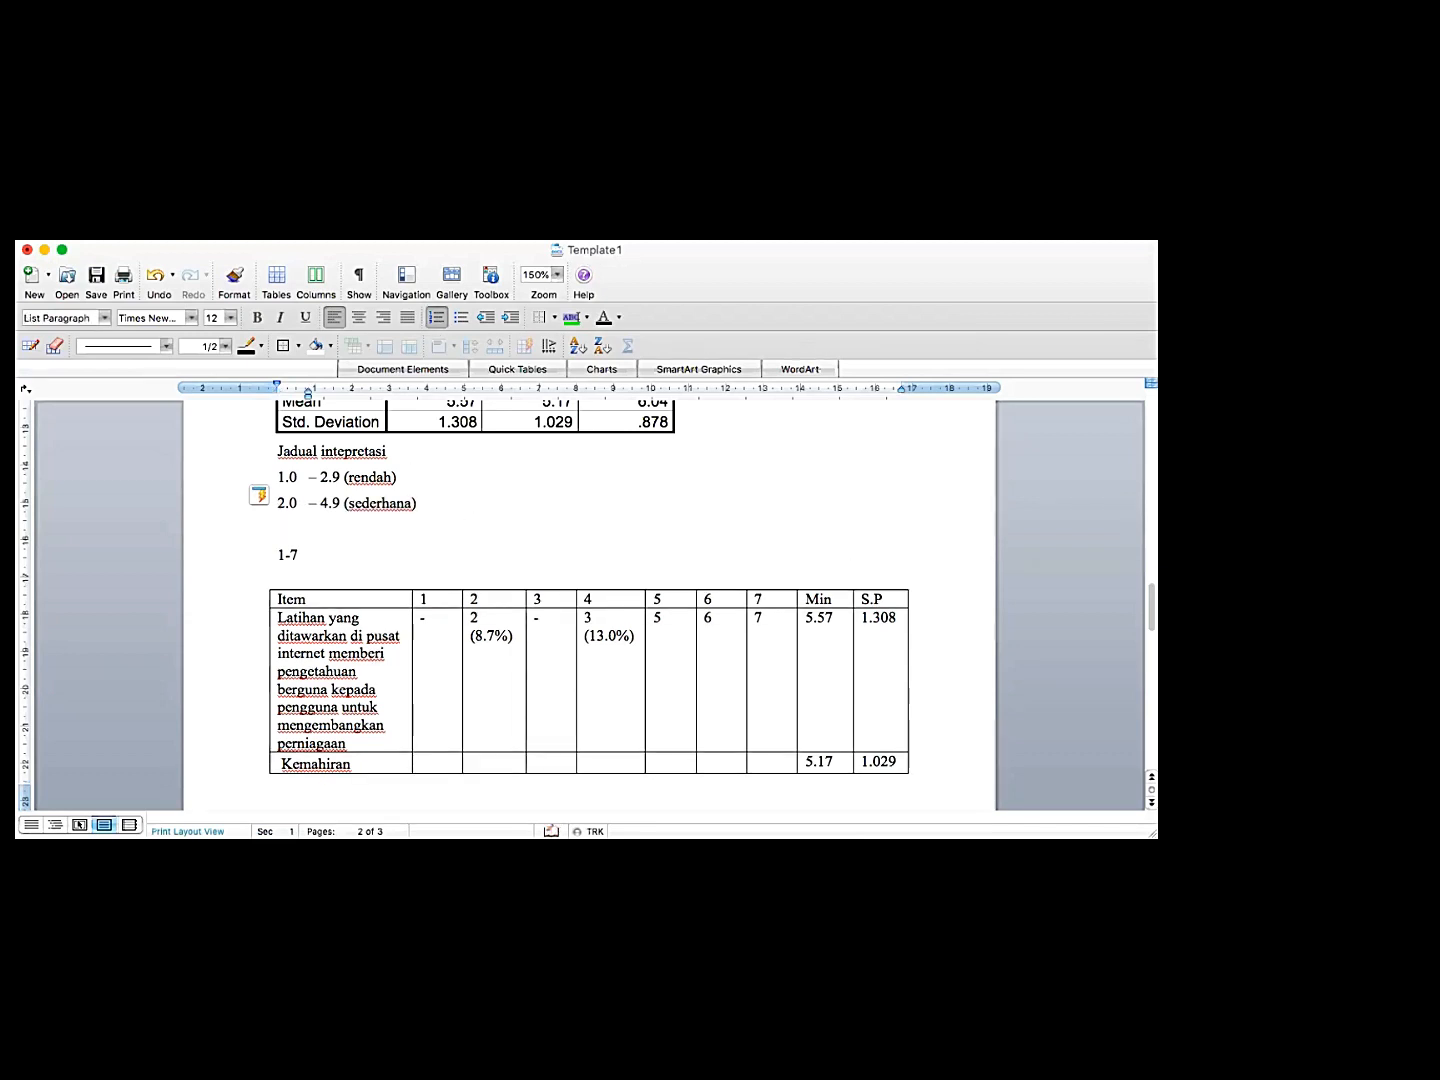
type("5.0")
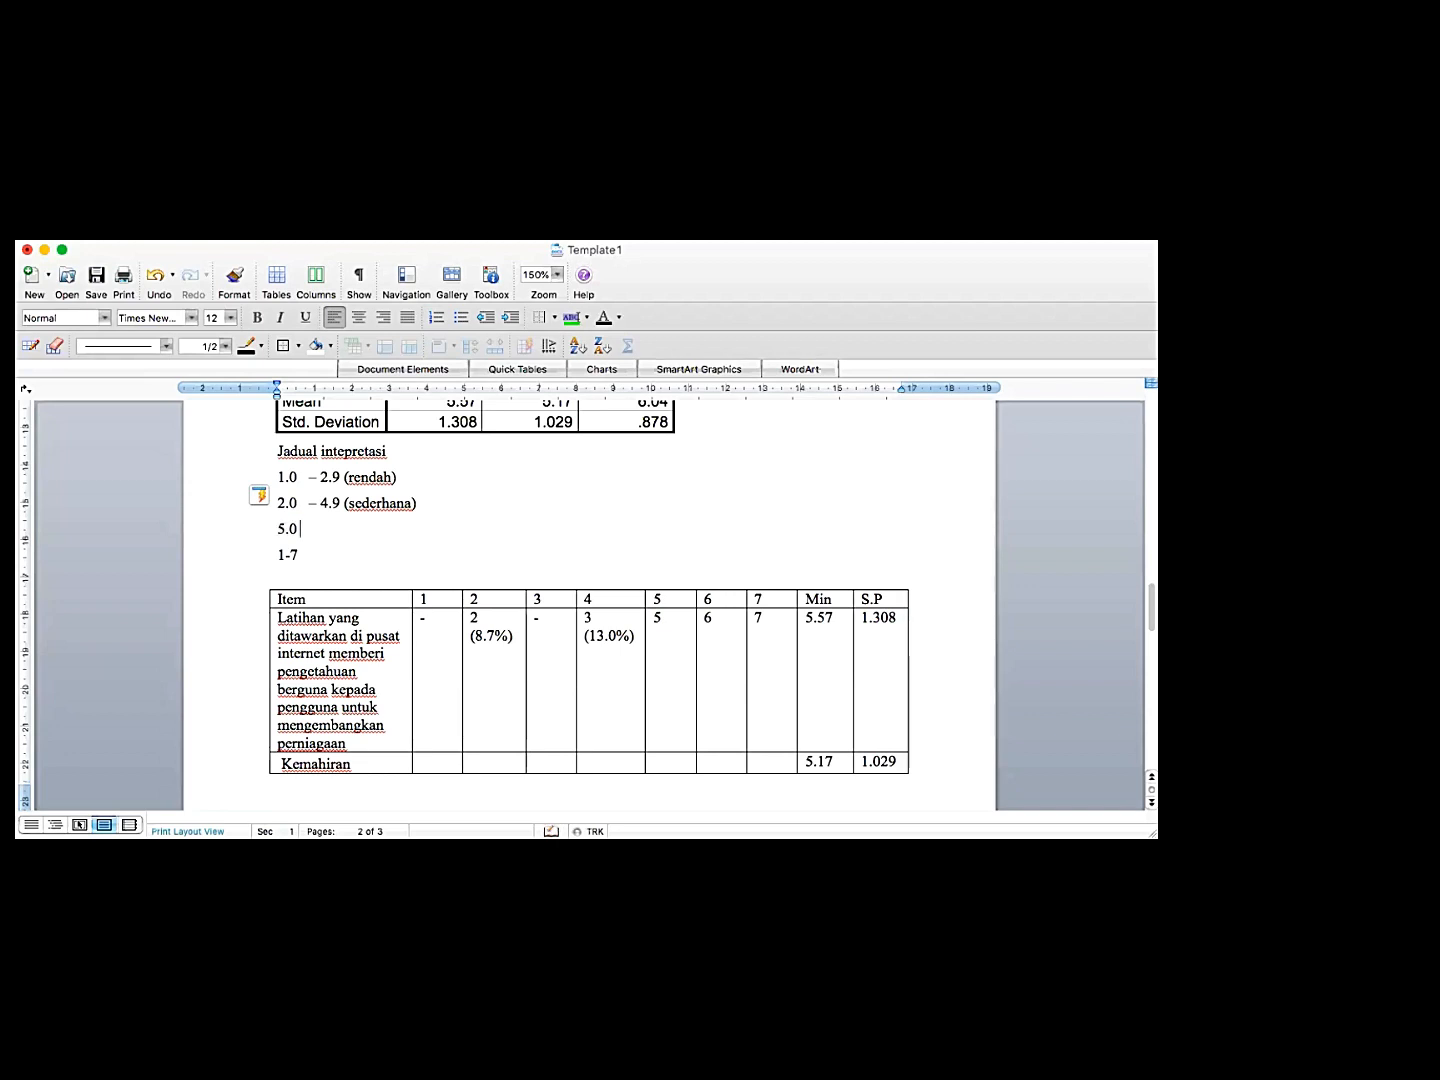
type(" – 7.0 (tinggi)")
left_click_drag(310, 554, 270, 555)
key("BackSpace")
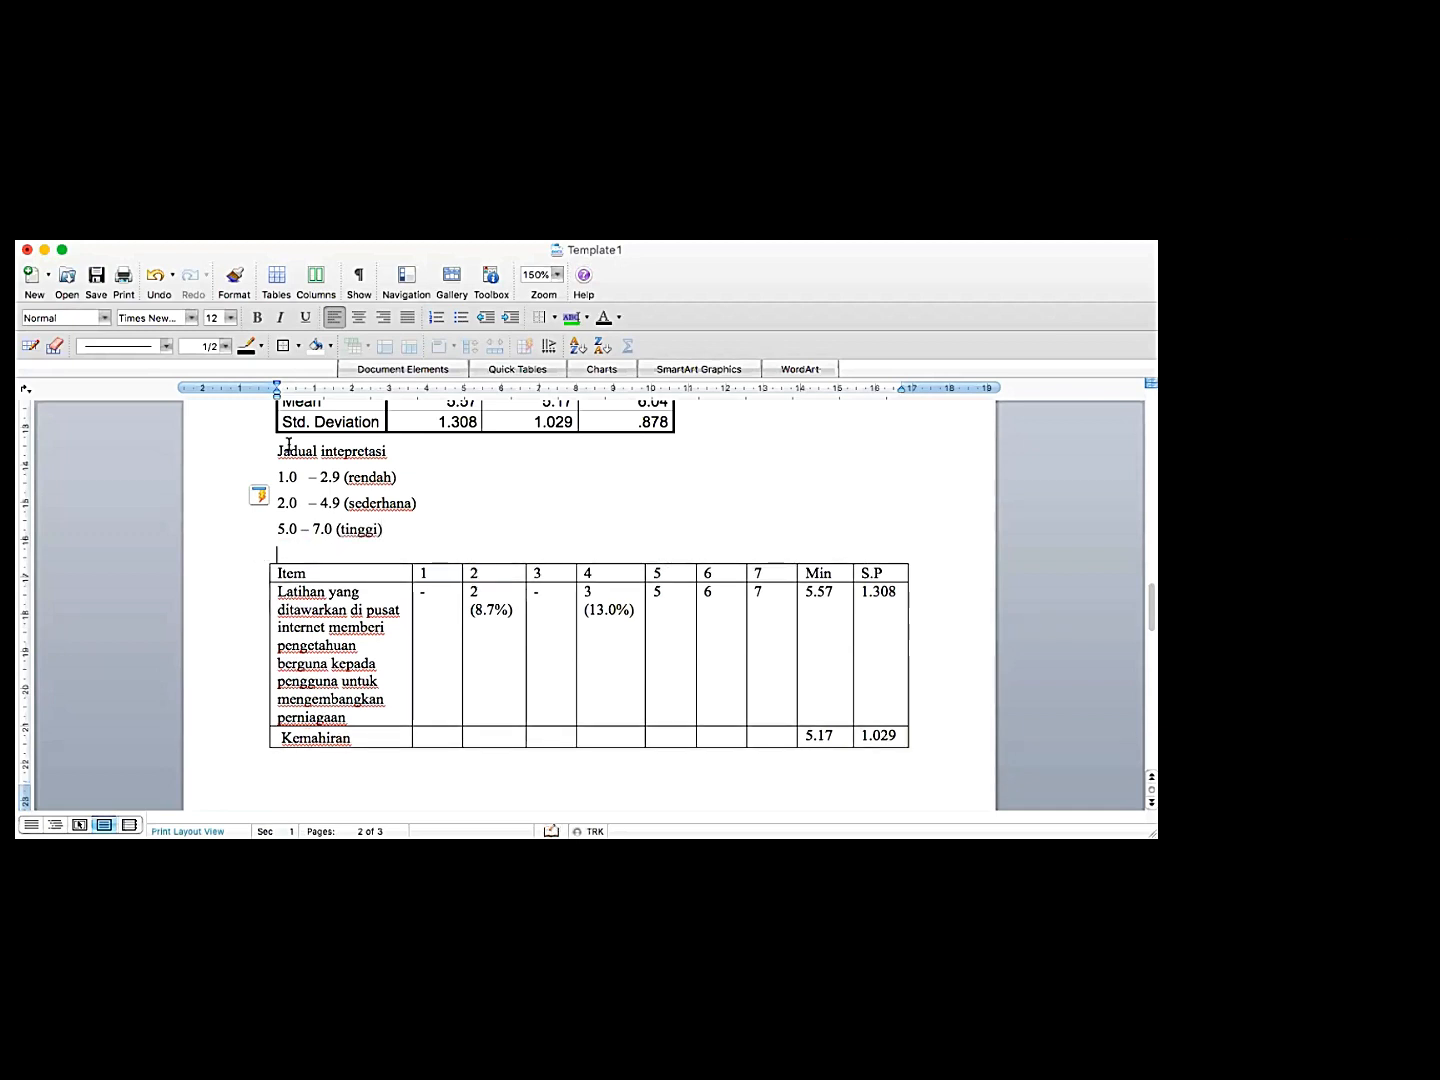
Insert three blank lines between the Statistics table and the Jadual intepretasi heading
left_click_drag(277, 450, 412, 530)
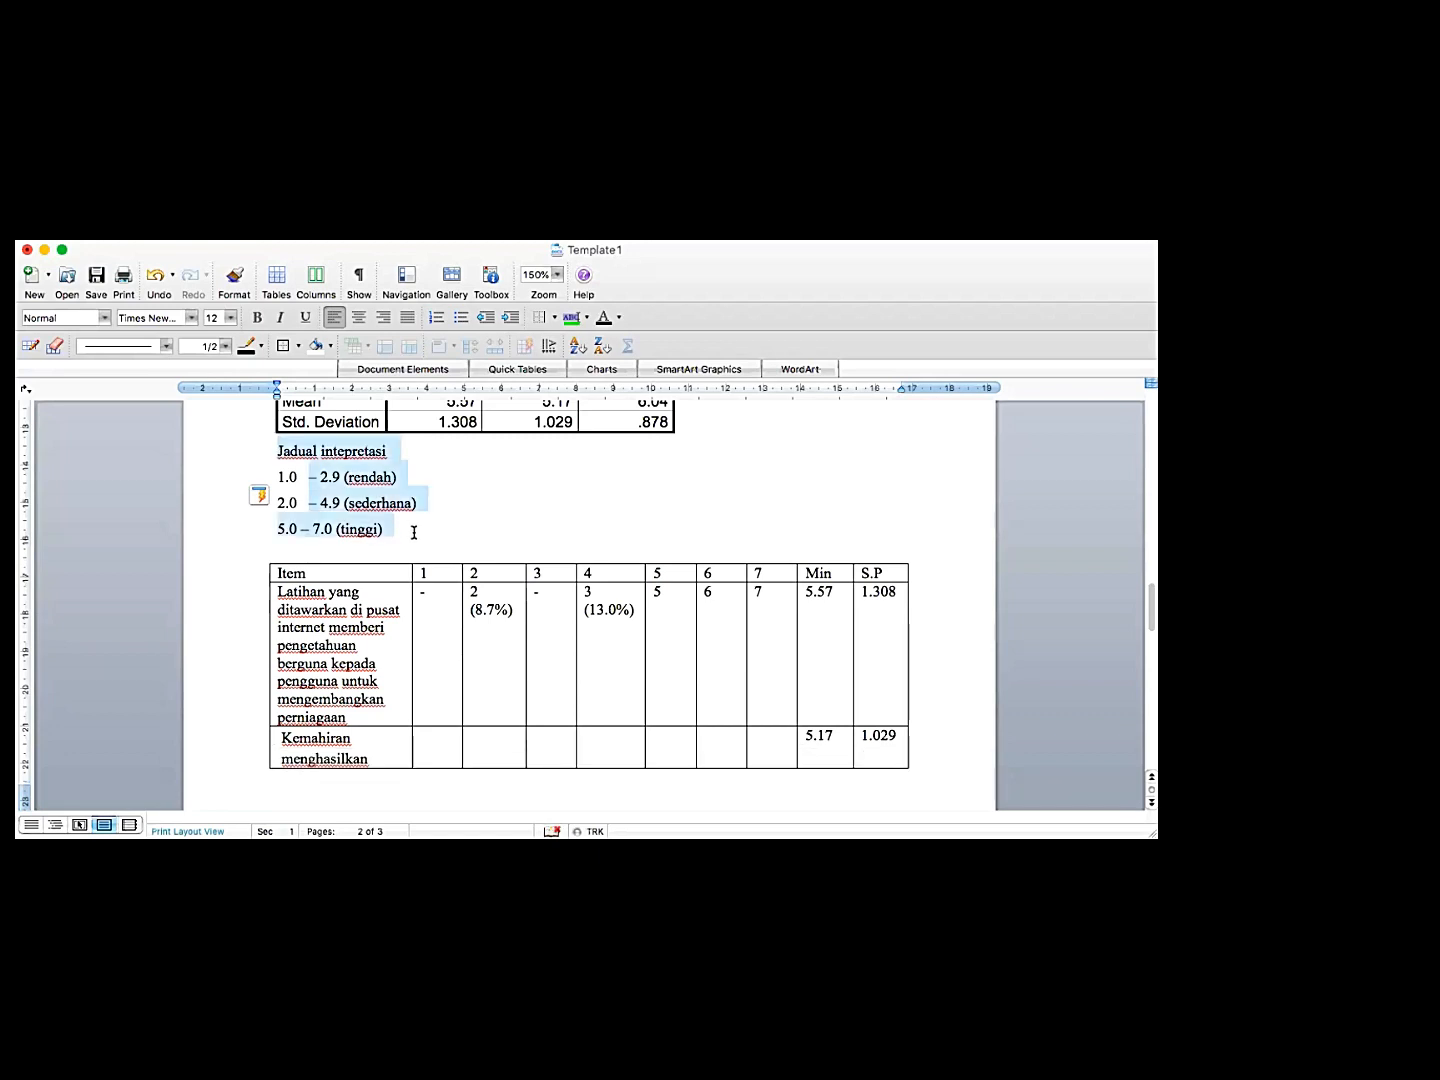
left_click(441, 476)
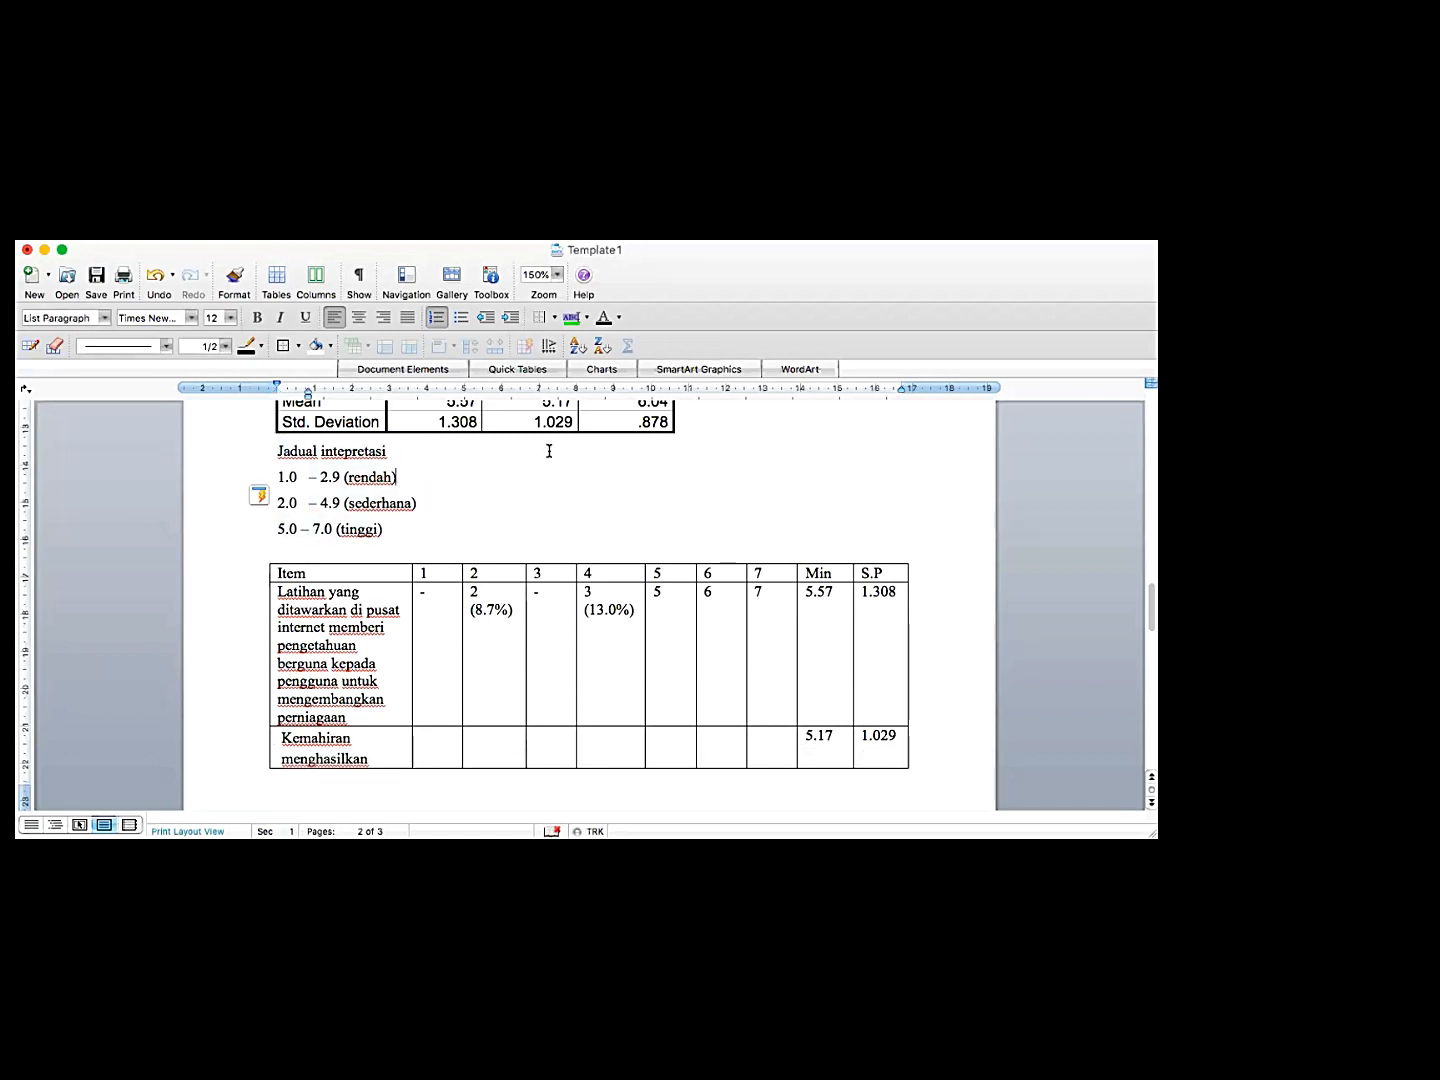
left_click(277, 450)
key("Return")
key("Return")
key("Return")
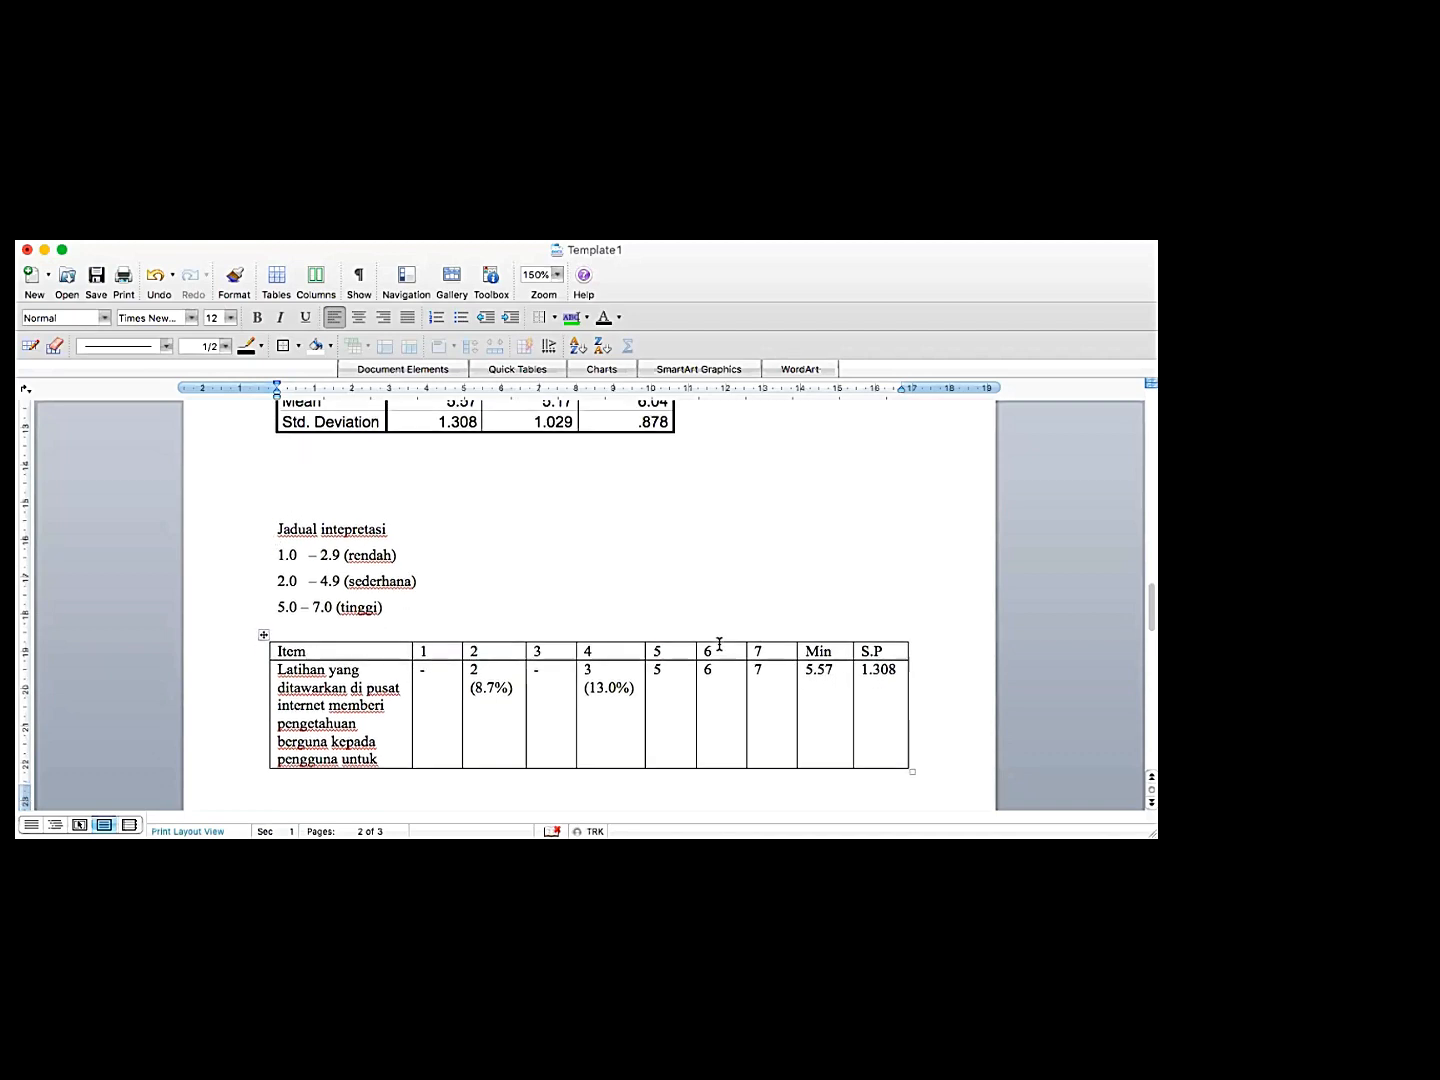
Compare the Latihan row's mean with the tinggi range in the Jadual intepretasi list
scroll(720, 641, "down", 1)
scroll(720, 642, "down", 3)
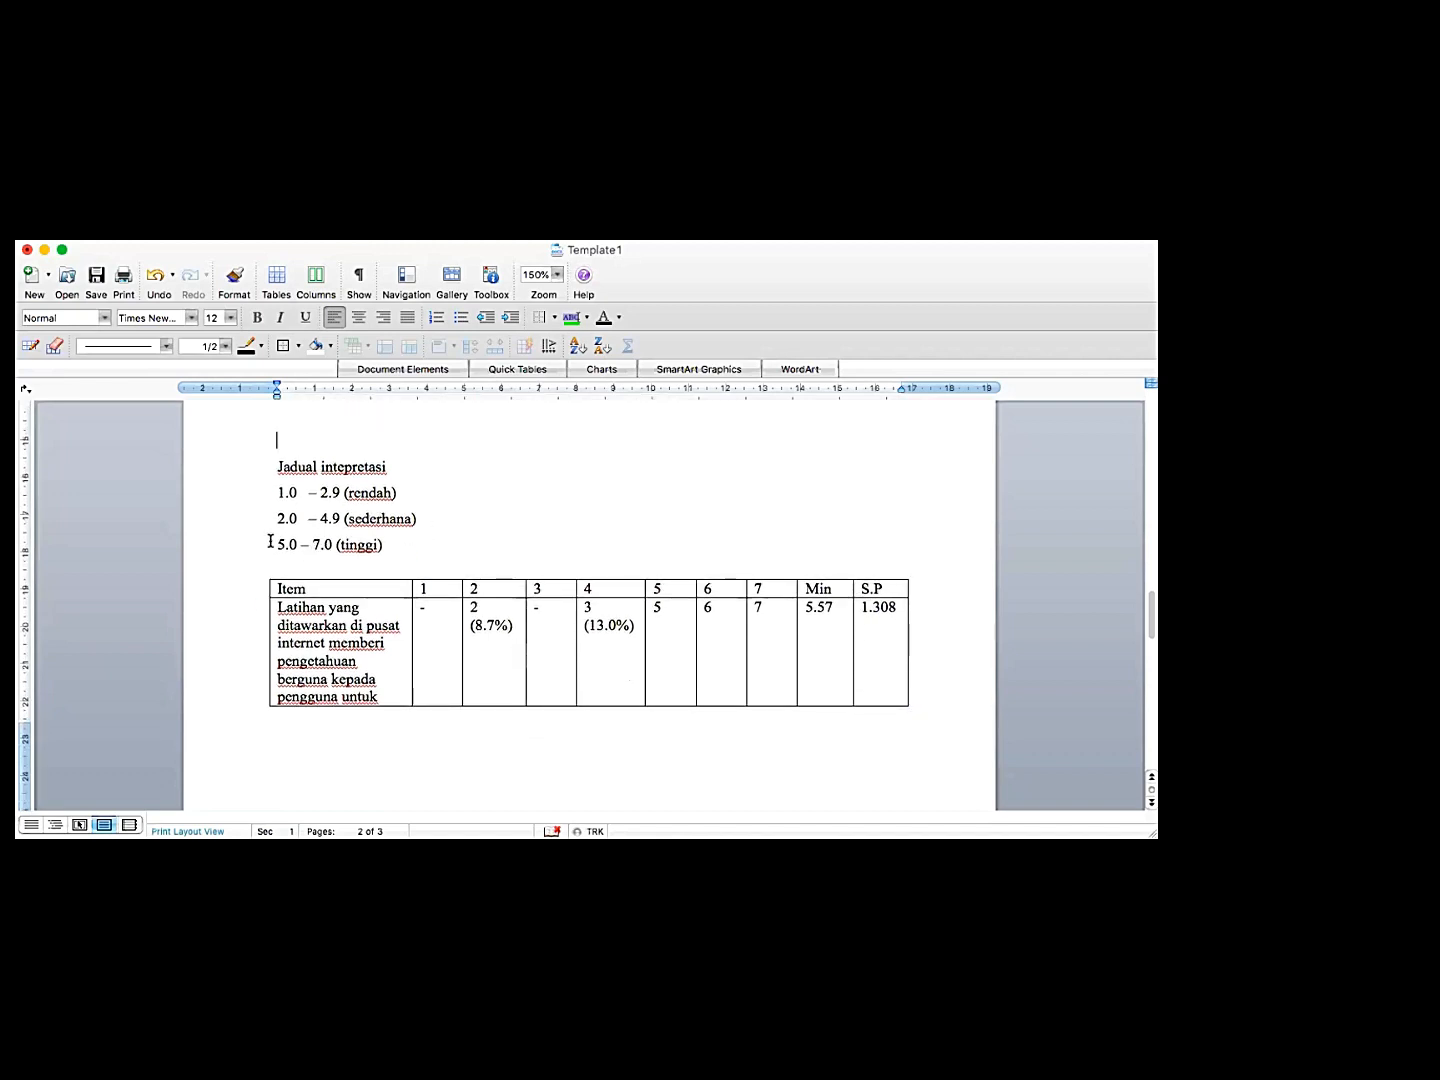
left_click_drag(277, 542, 386, 535)
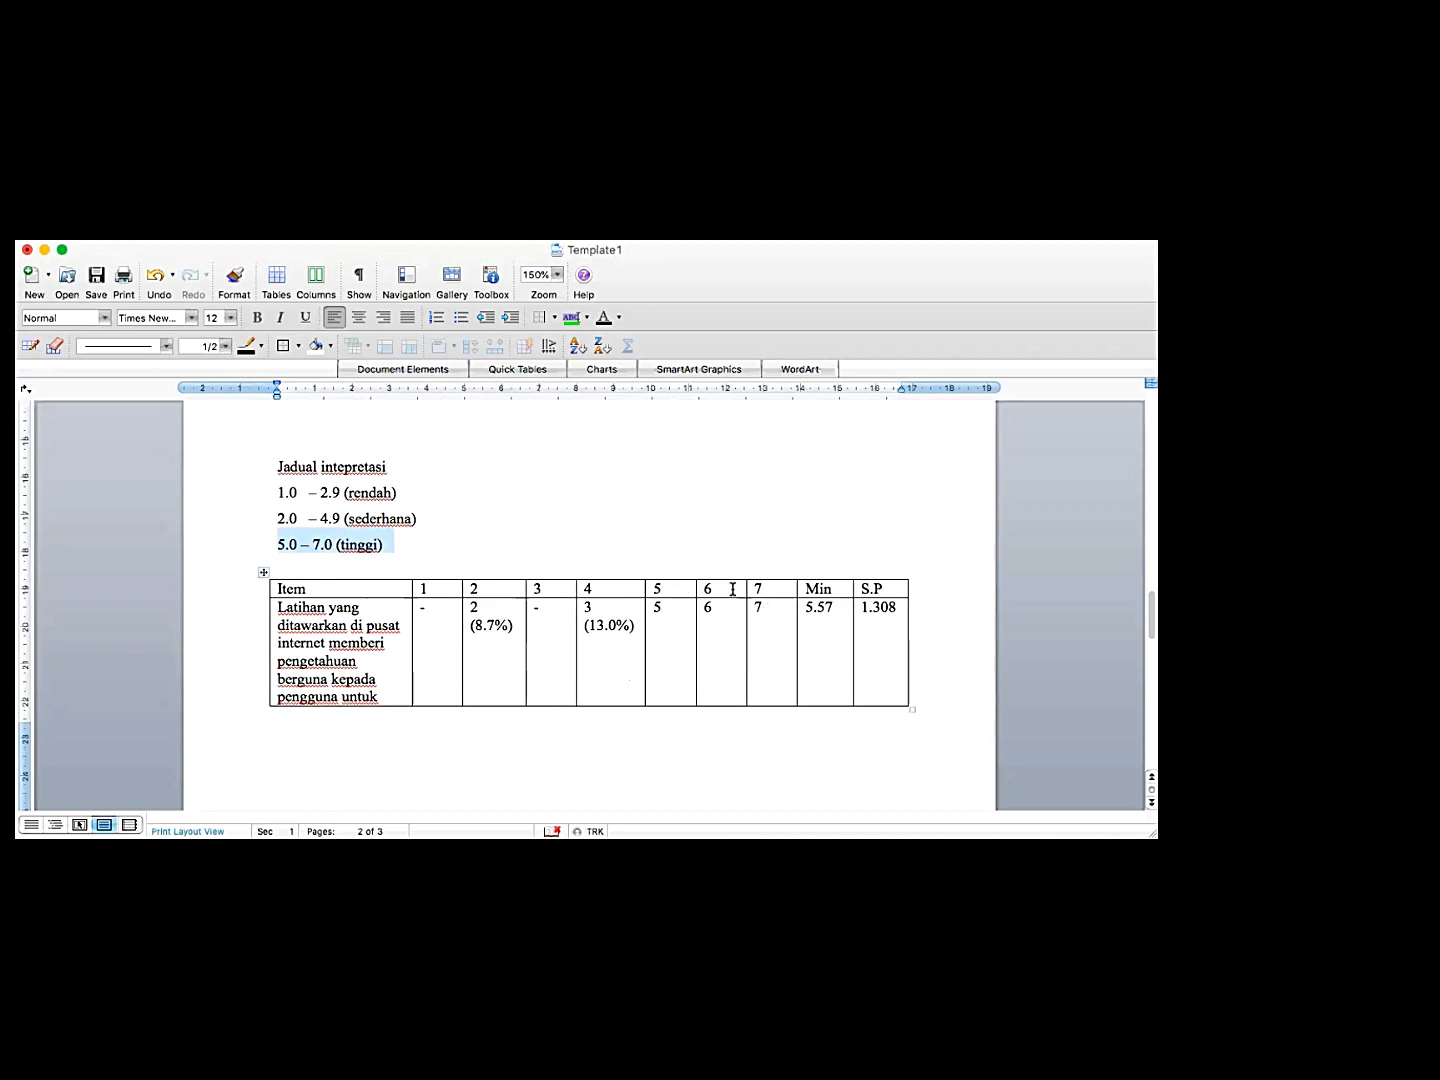
scroll(735, 590, "down", 2)
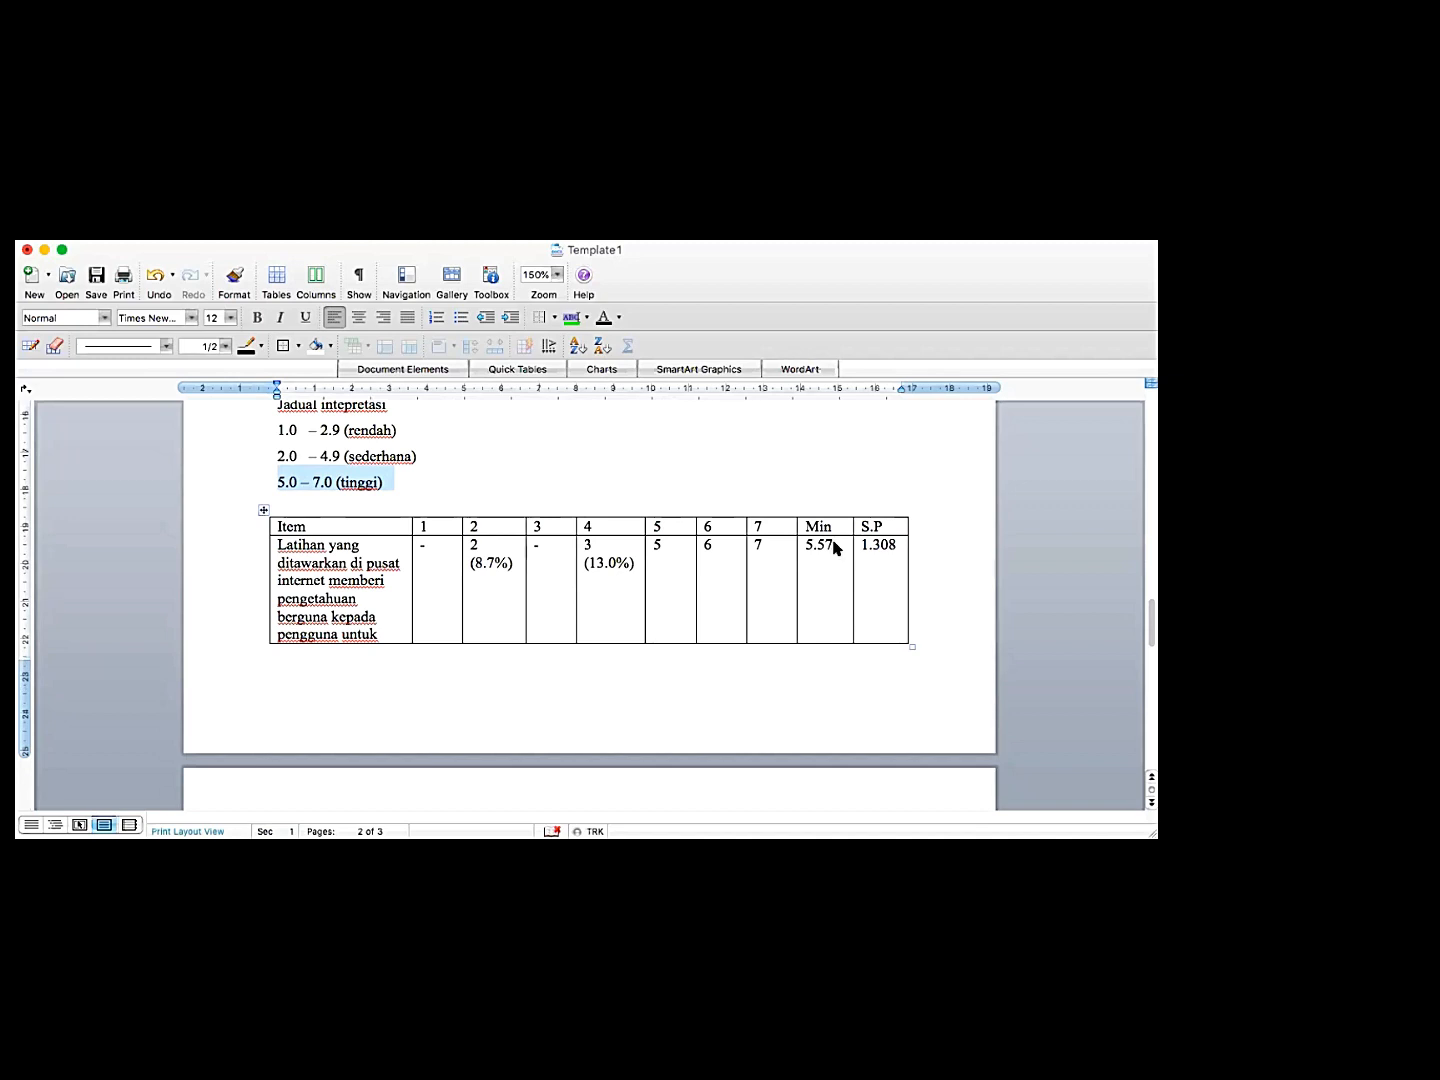
scroll(834, 542, "up", 2)
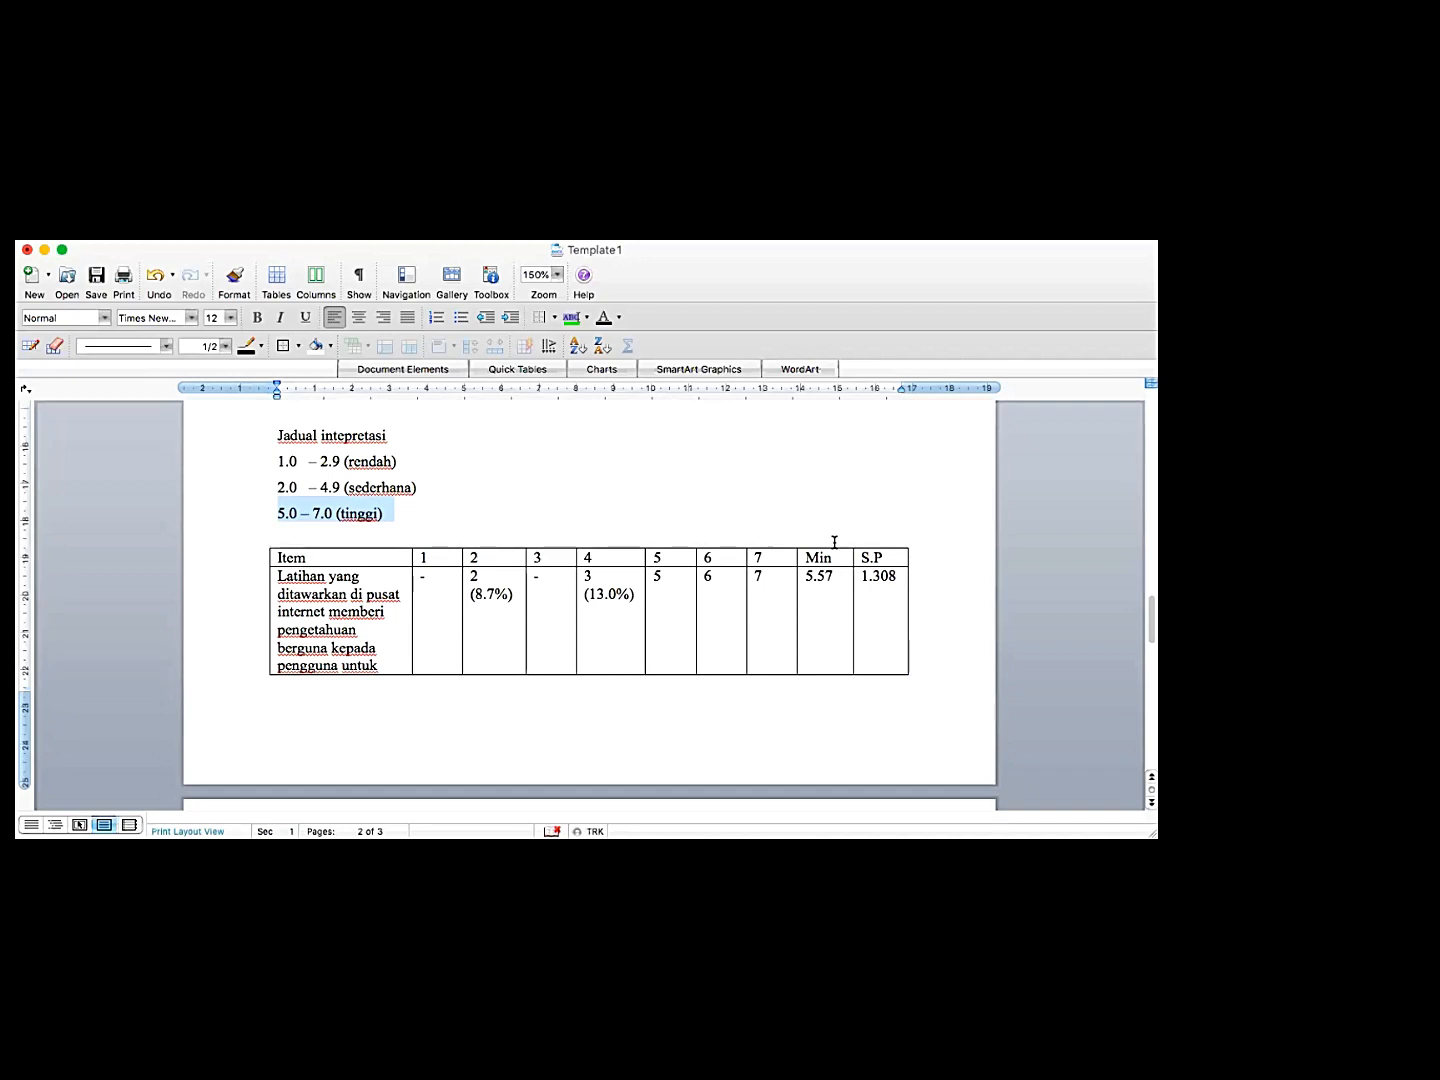
left_click_drag(833, 578, 808, 581)
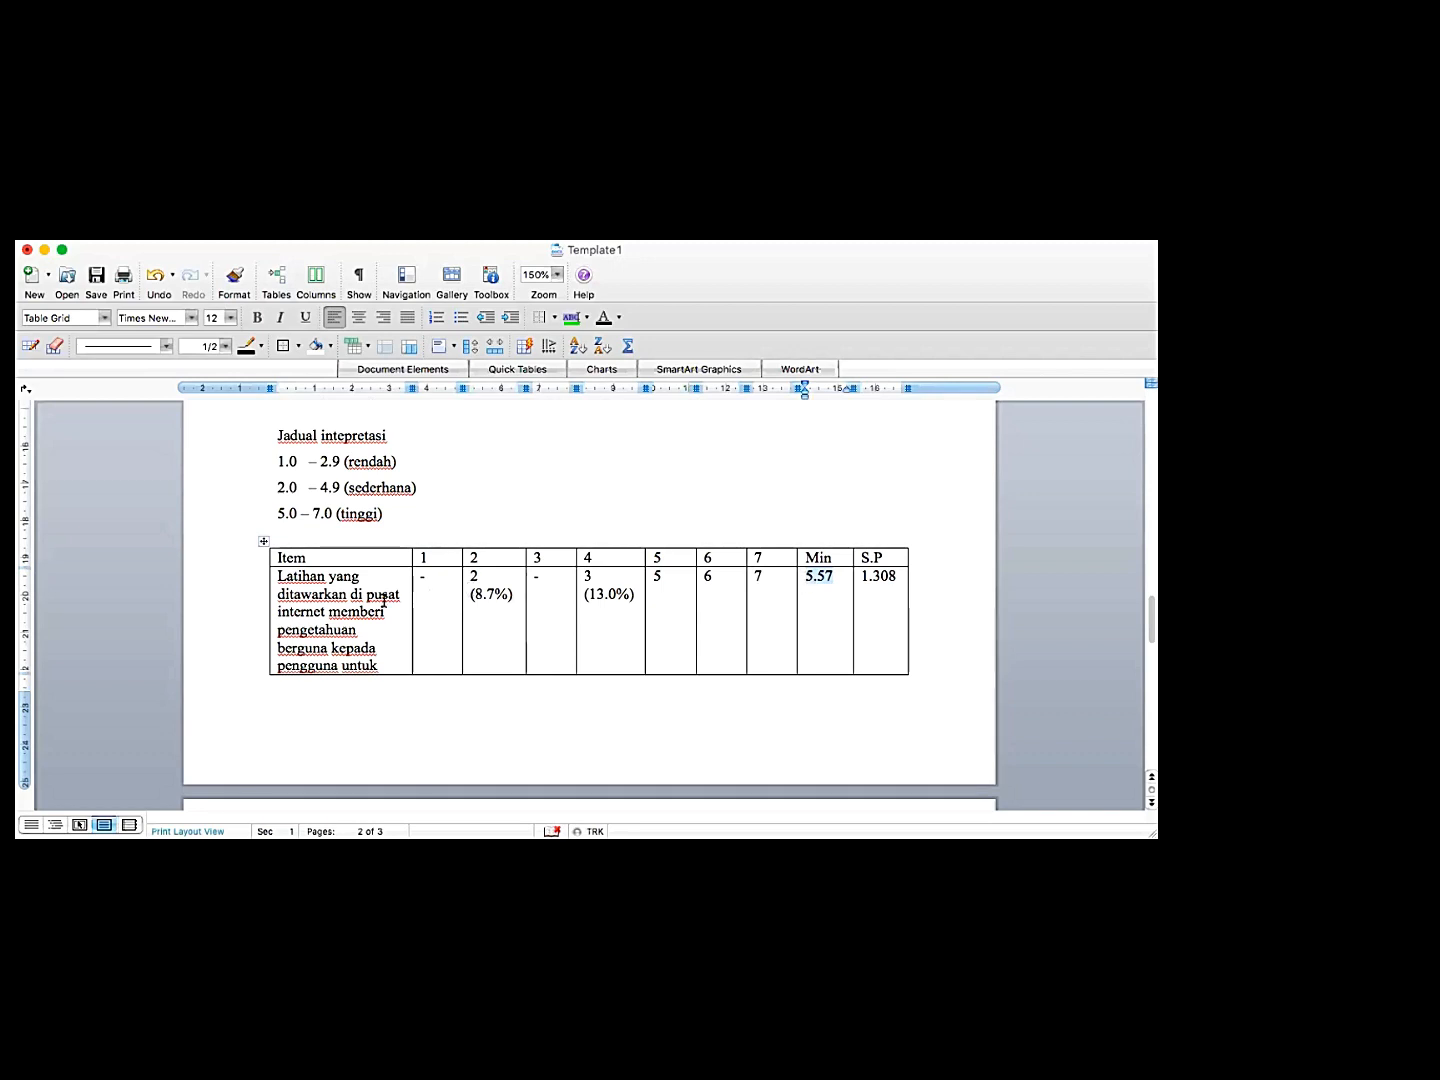
Examine the Kemahiran row's mean on the following page against the Jadual intepretasi ranges
scroll(382, 599, "down", 2)
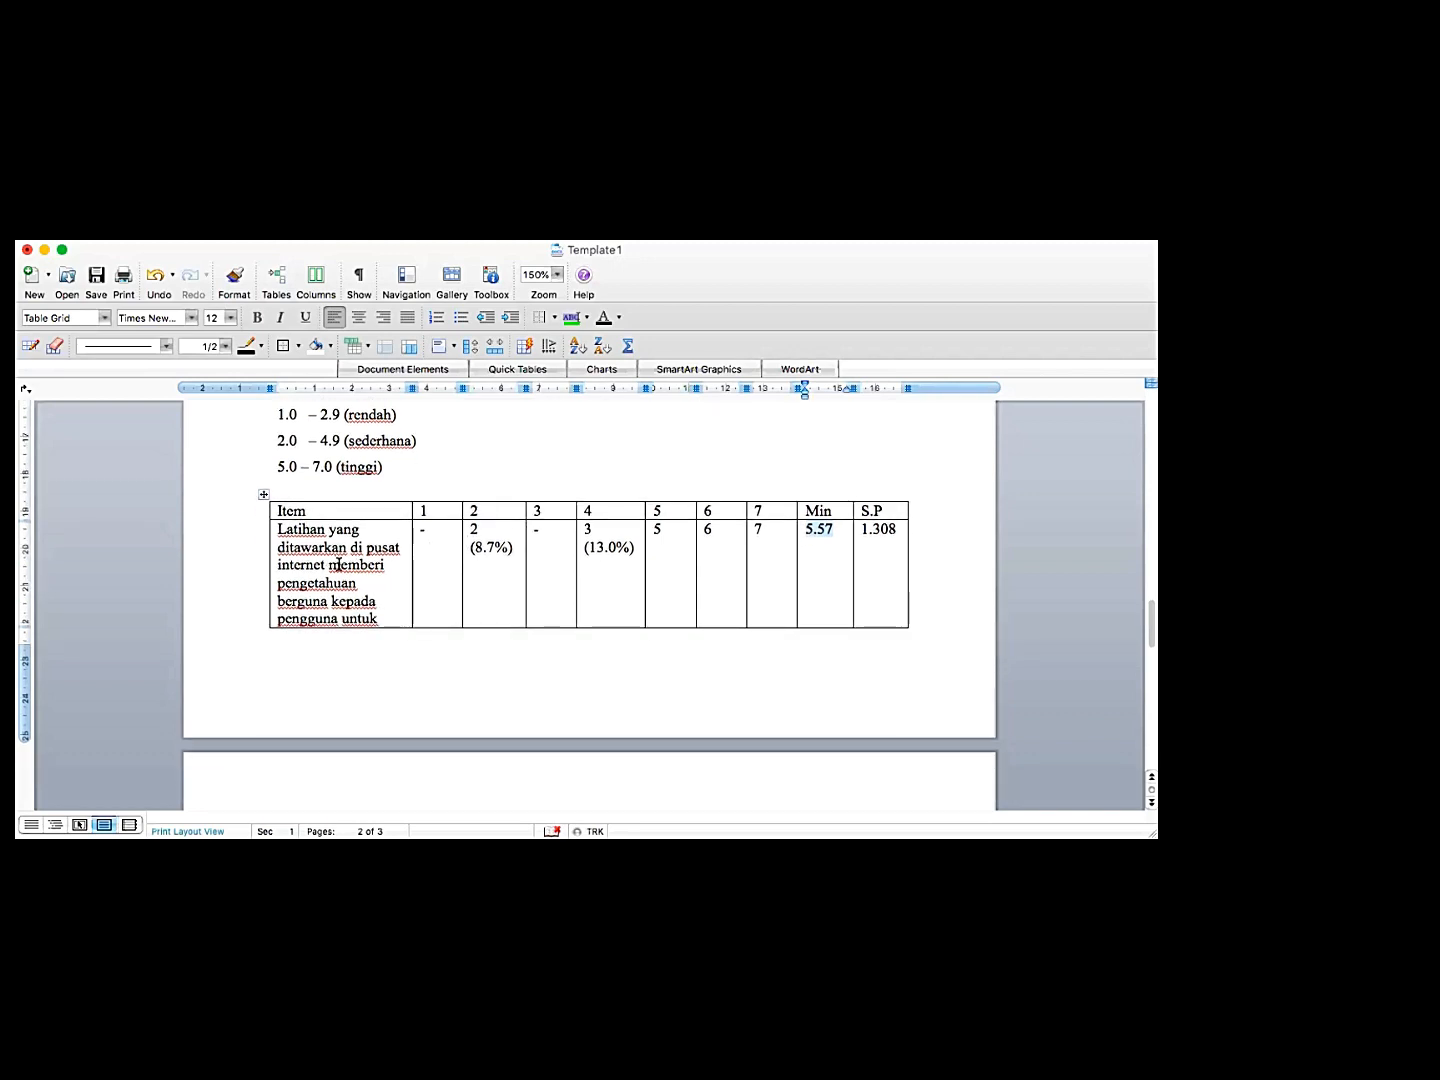
scroll(341, 572, "down", 1)
scroll(339, 577, "down", 3)
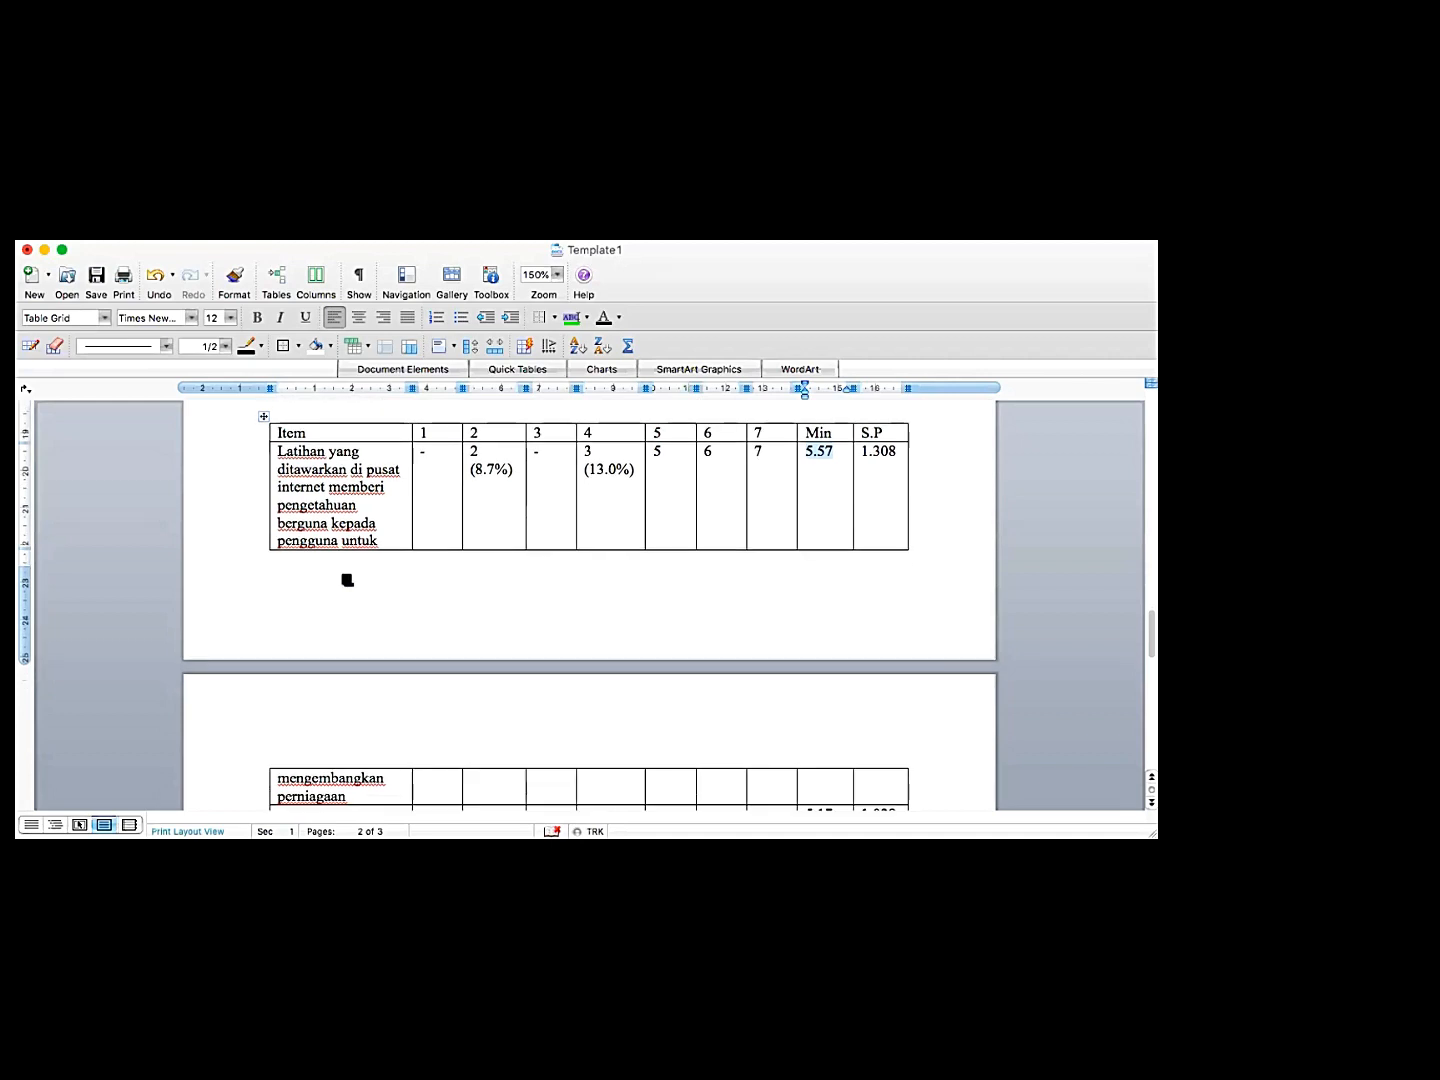
scroll(346, 581, "up", 2)
scroll(782, 615, "down", 3)
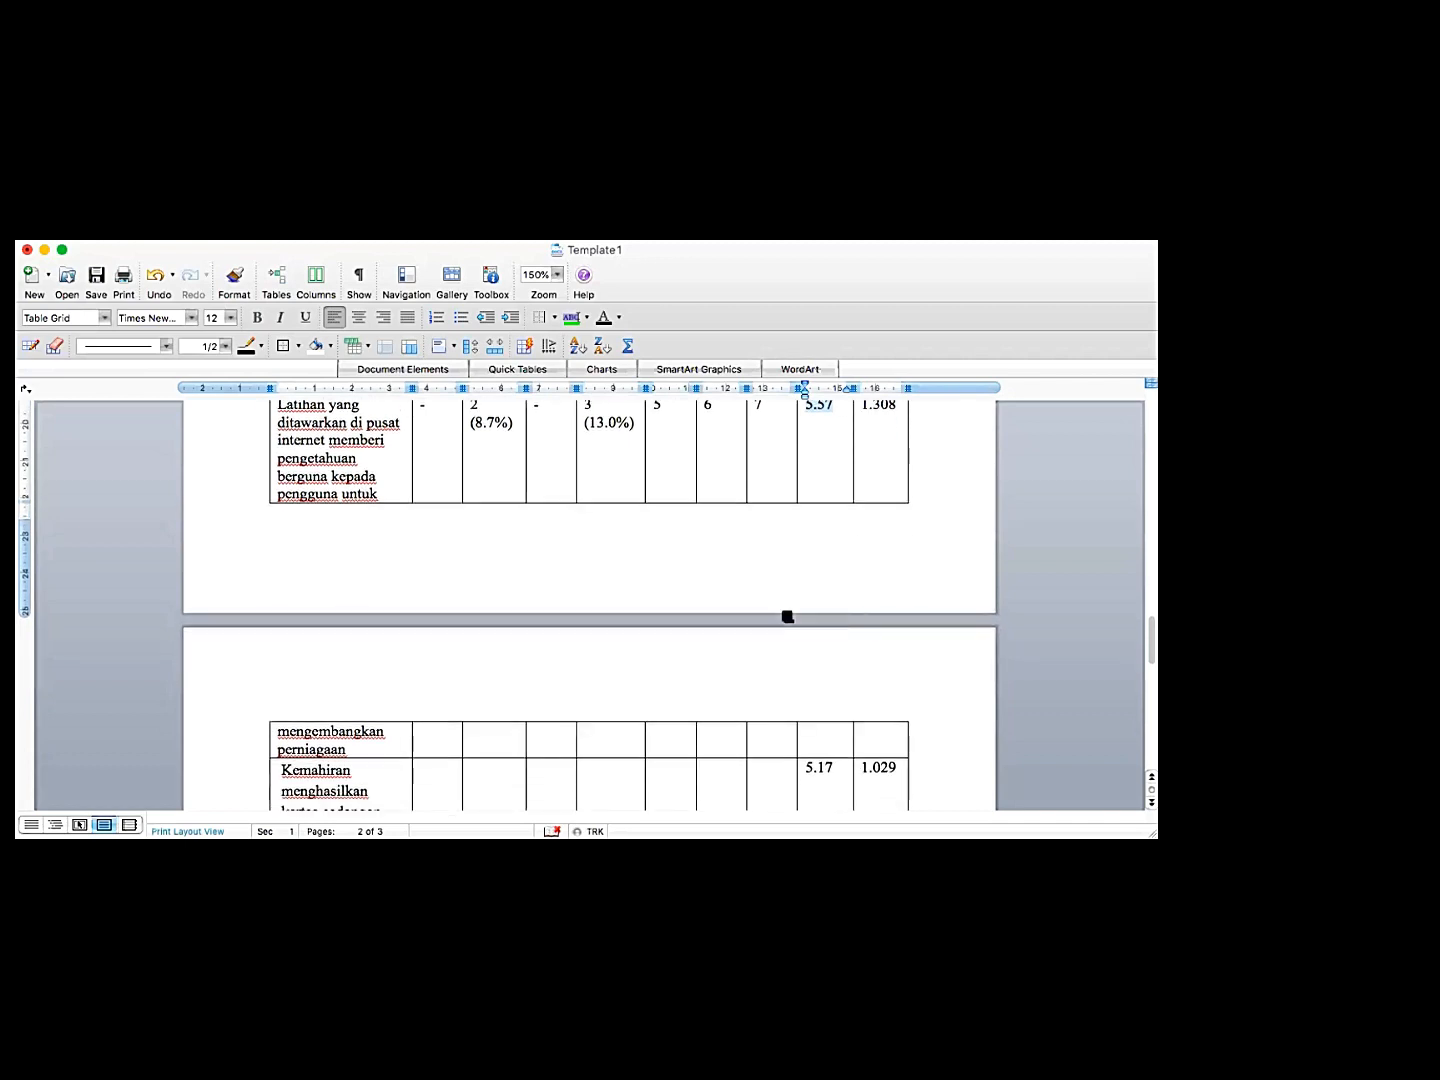
scroll(779, 611, "down", 2)
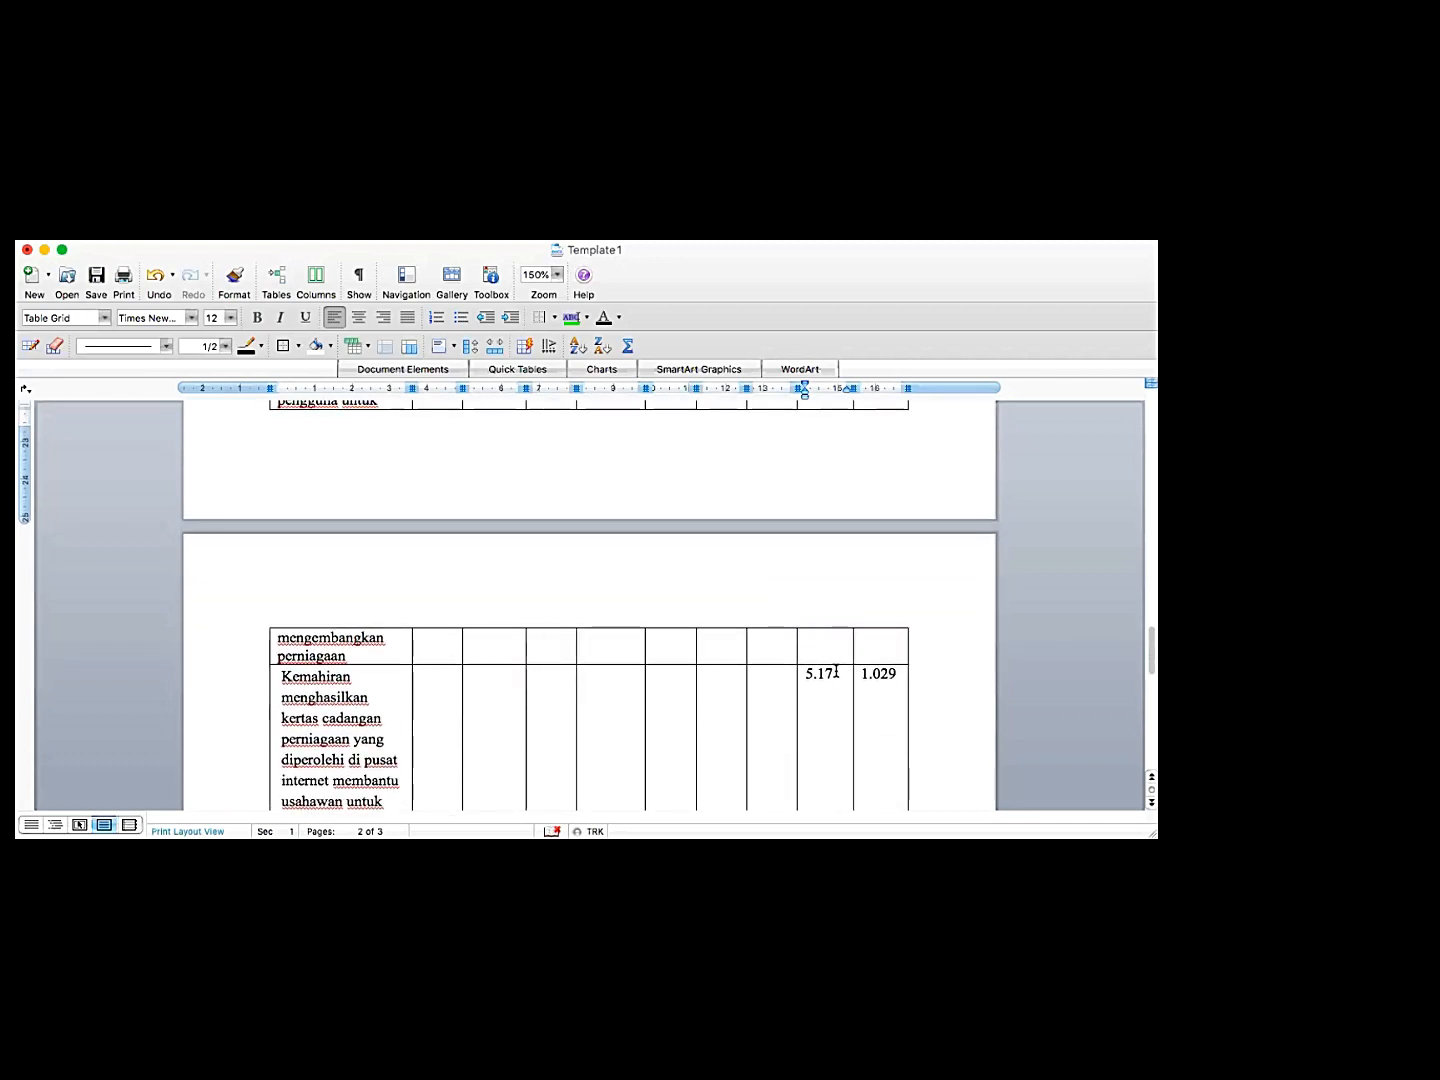
left_click_drag(834, 673, 807, 674)
scroll(640, 575, "up", 5)
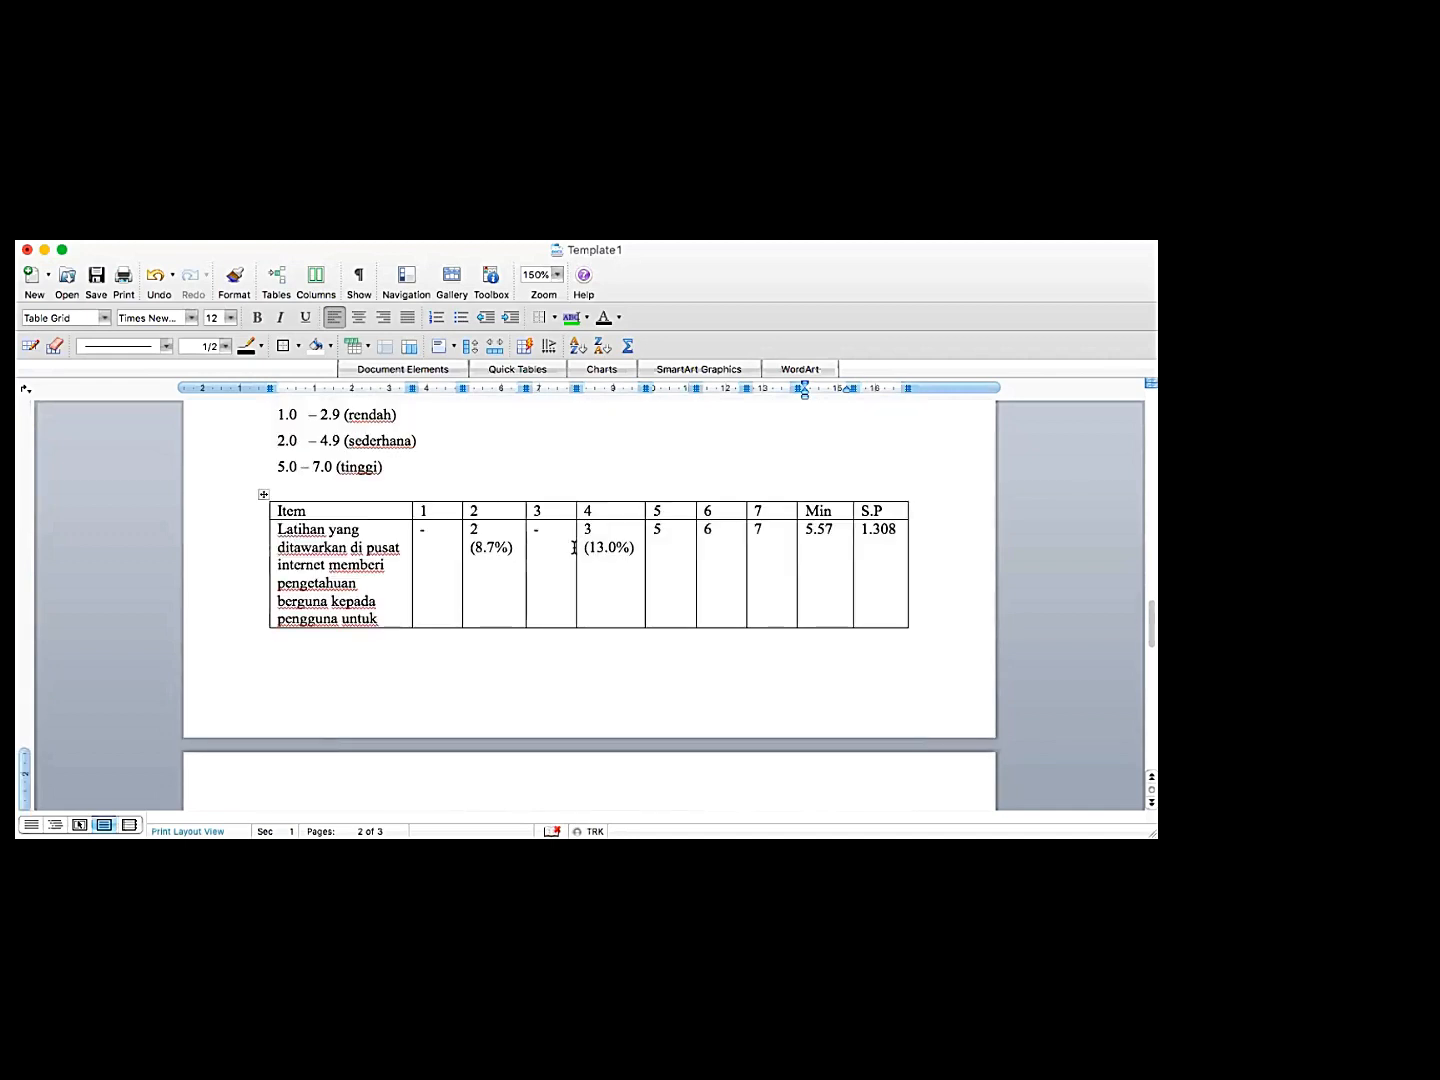
left_click(383, 466)
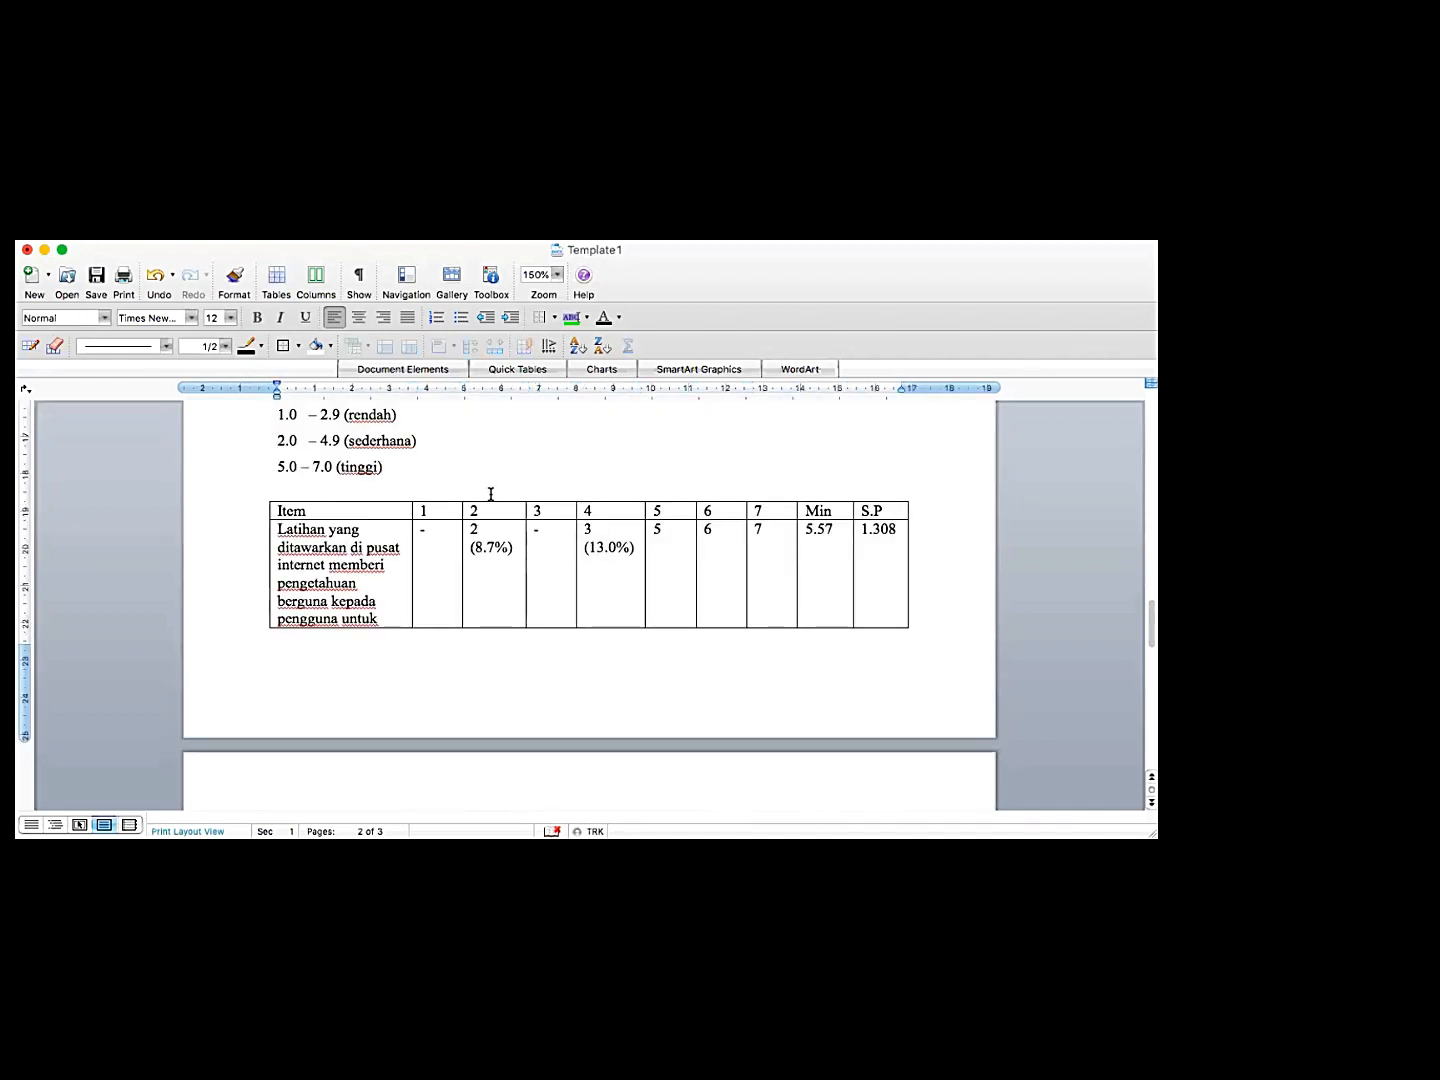
scroll(499, 487, "up", 1)
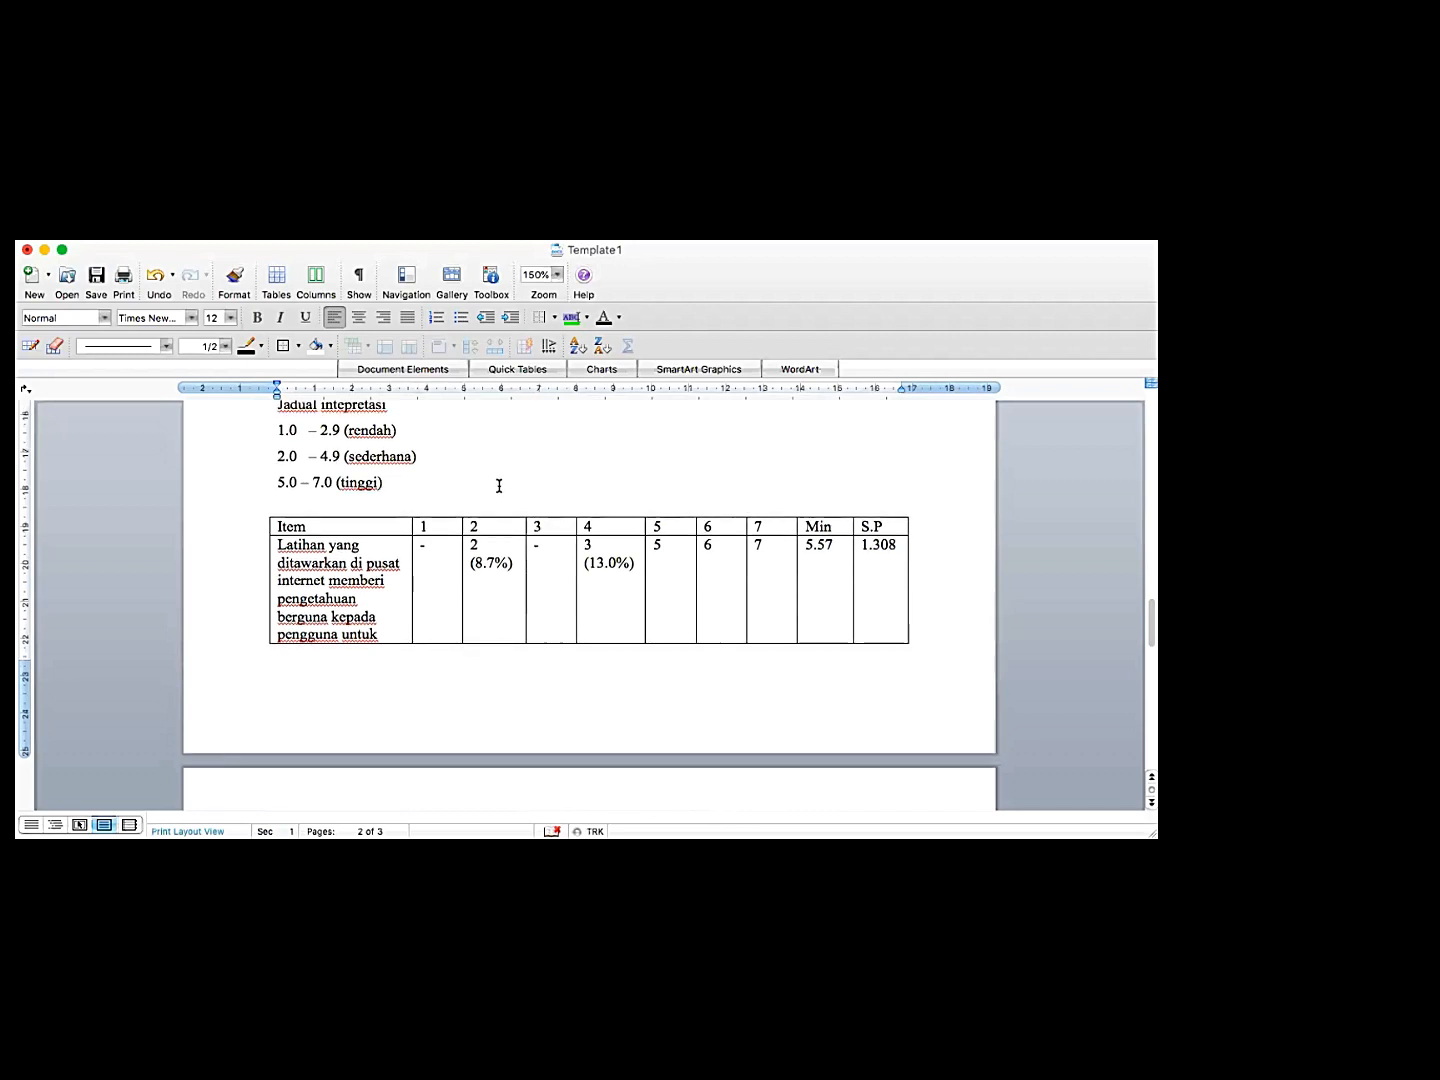
scroll(499, 486, "up", 2)
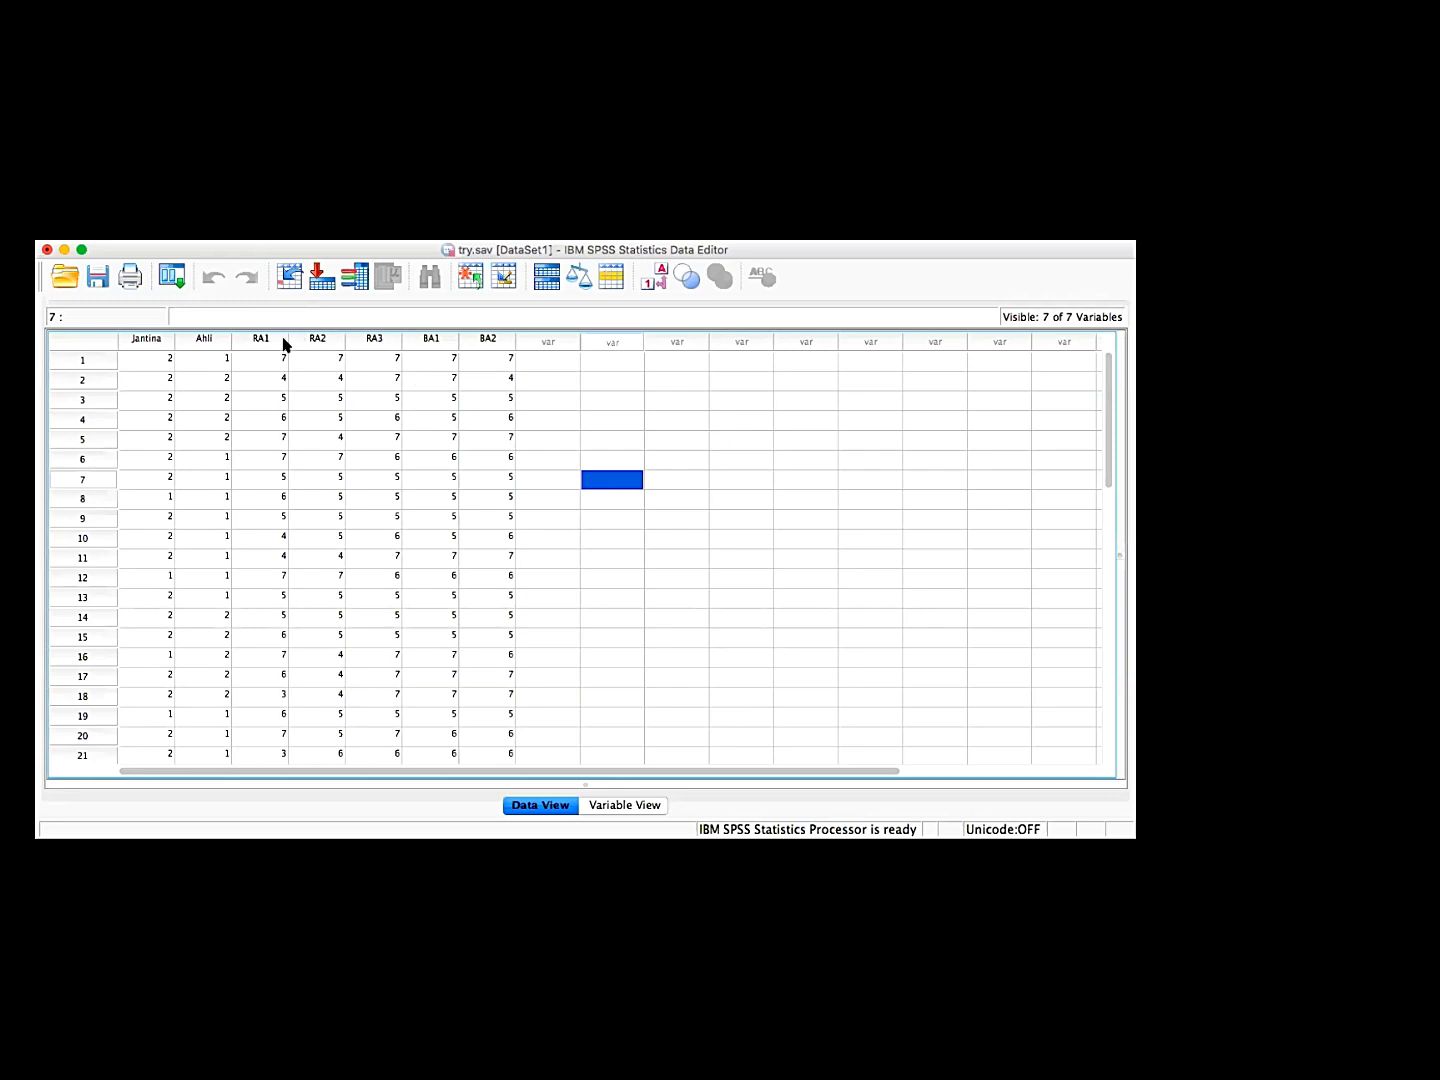
Switch to the SPSS Data Editor and read the full variable labels of RA1, RA2 and RA3
mouse_move(279, 345)
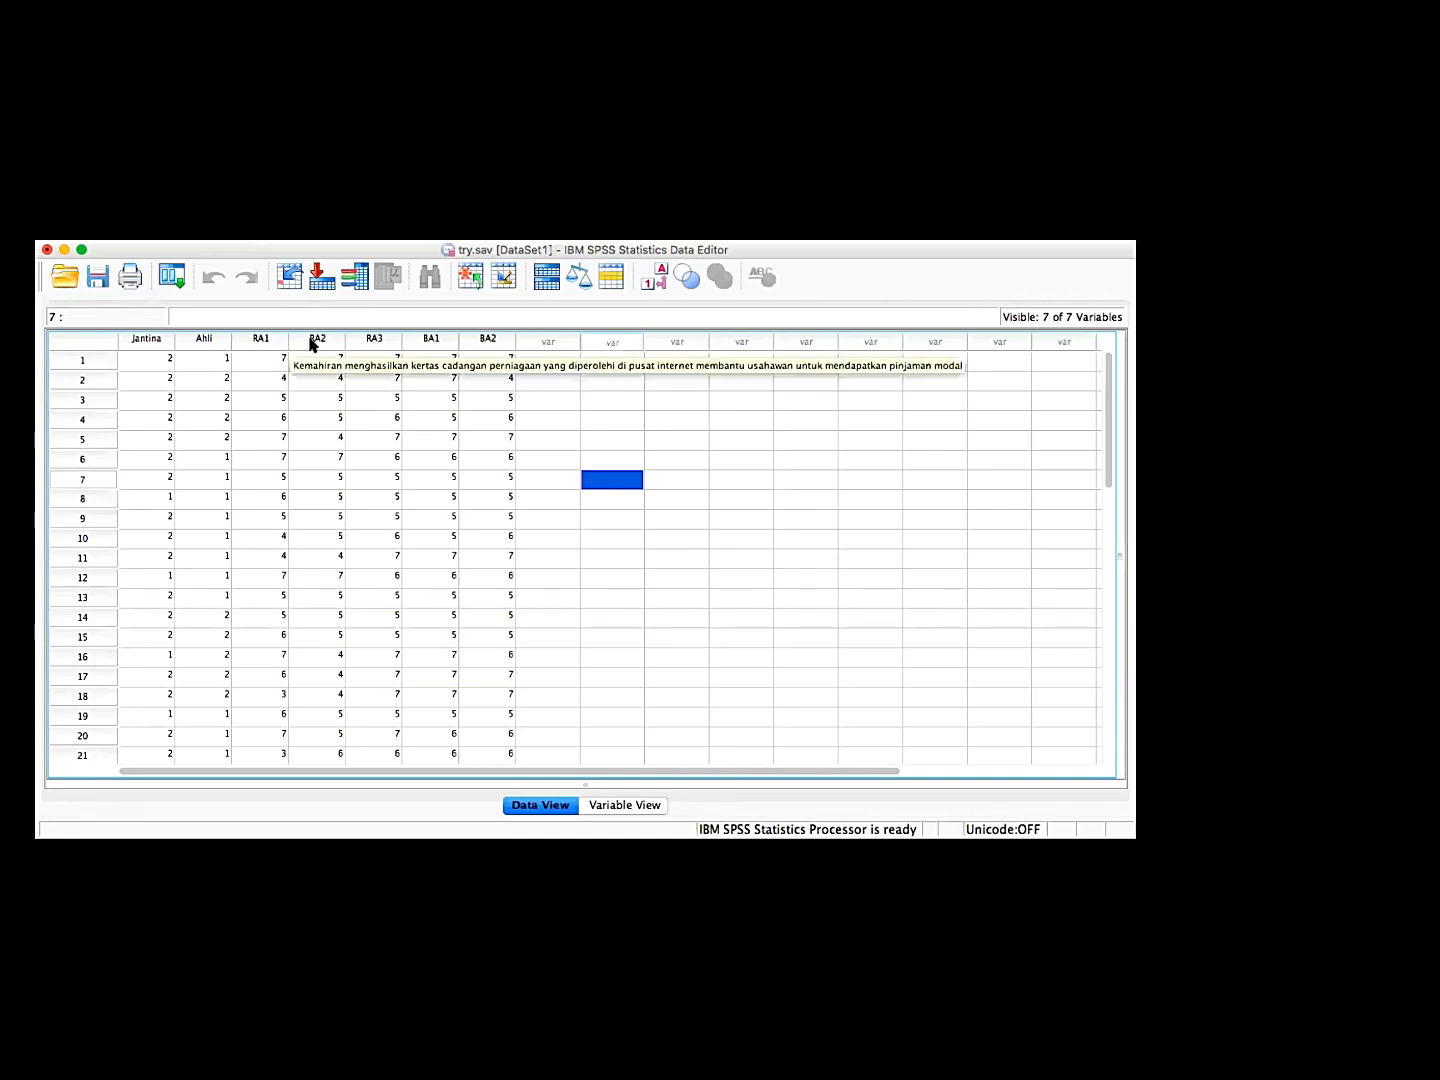
mouse_move(370, 346)
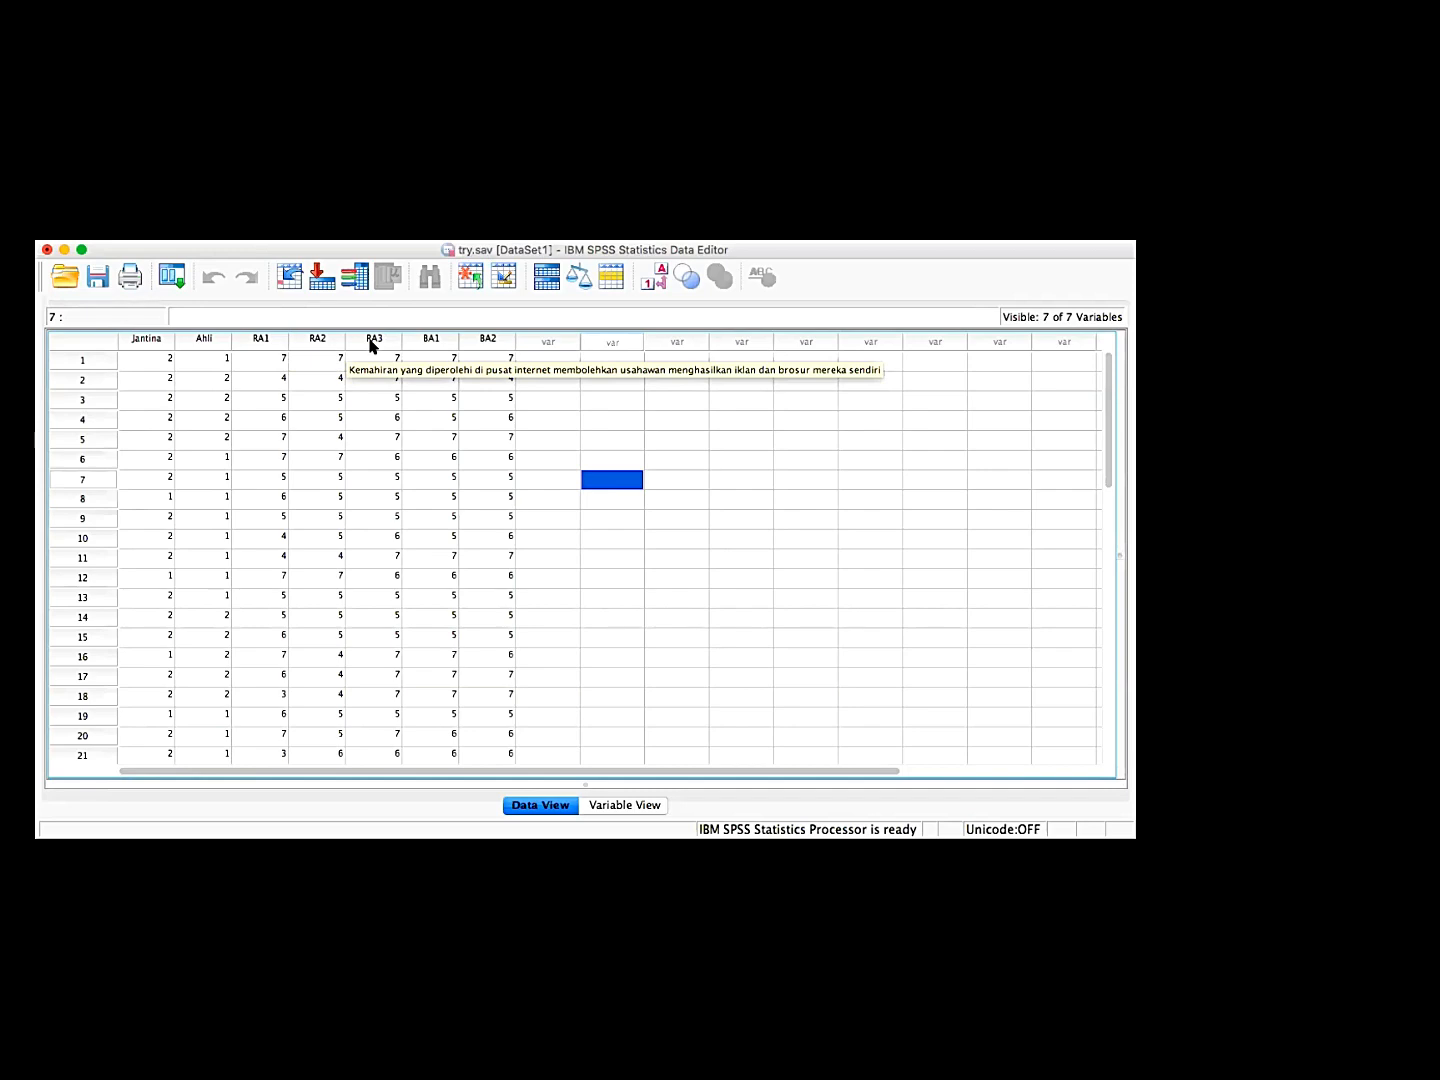
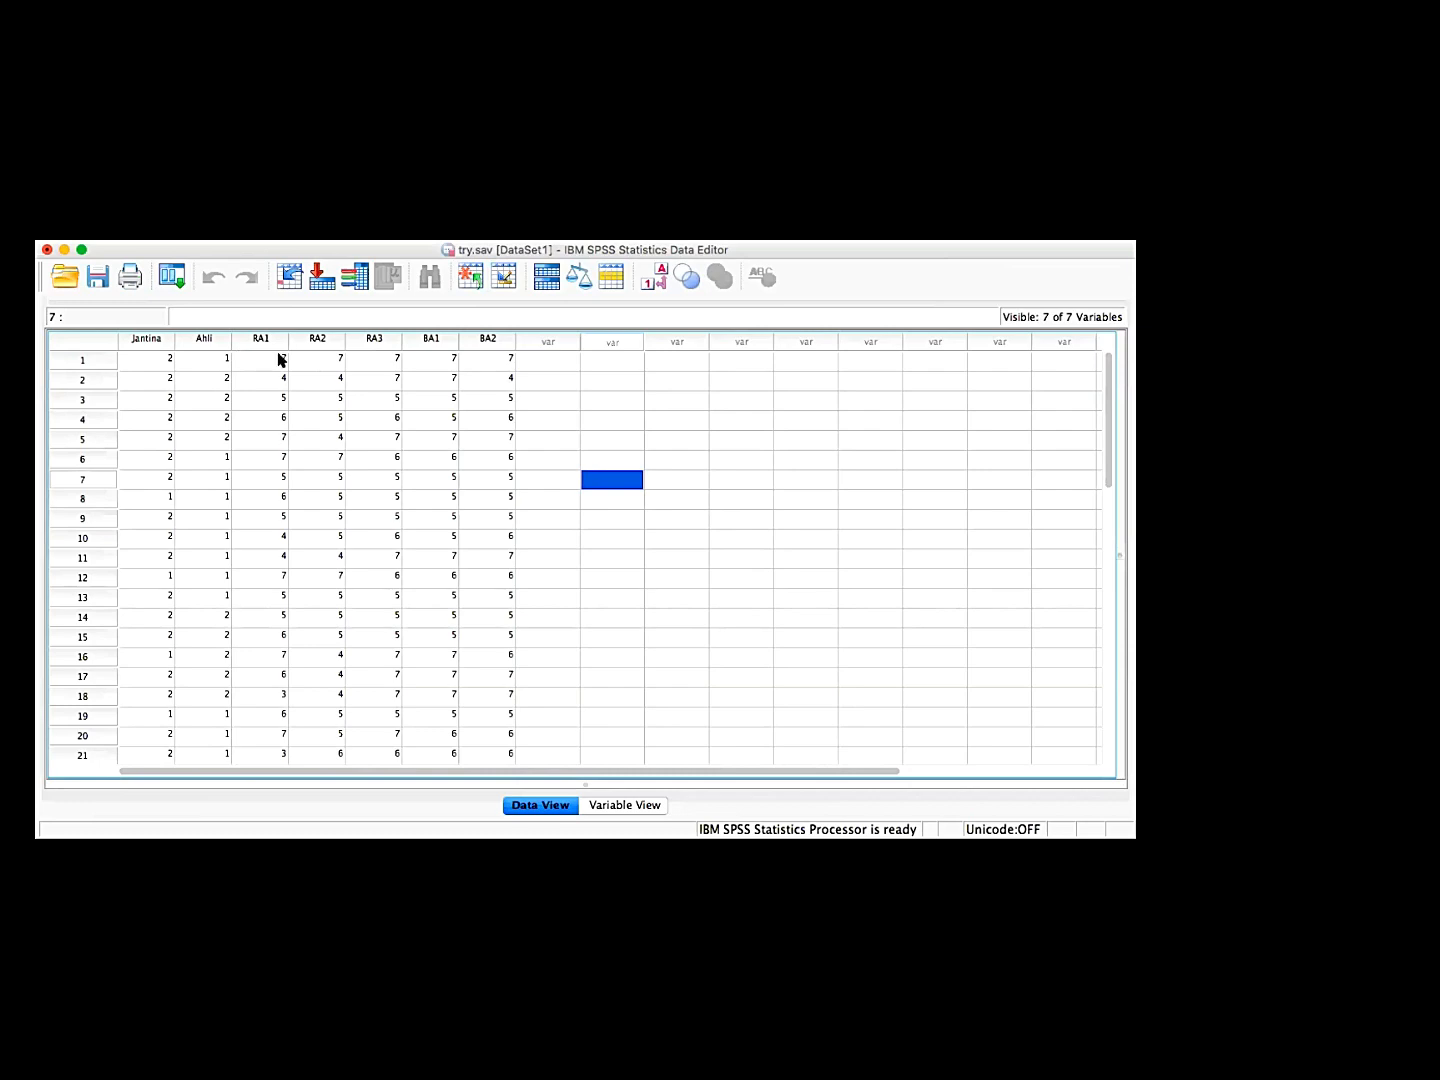
Start computing a new variable with TOTALRA as the target and show the source variables by name instead of label
left_click(332, 246)
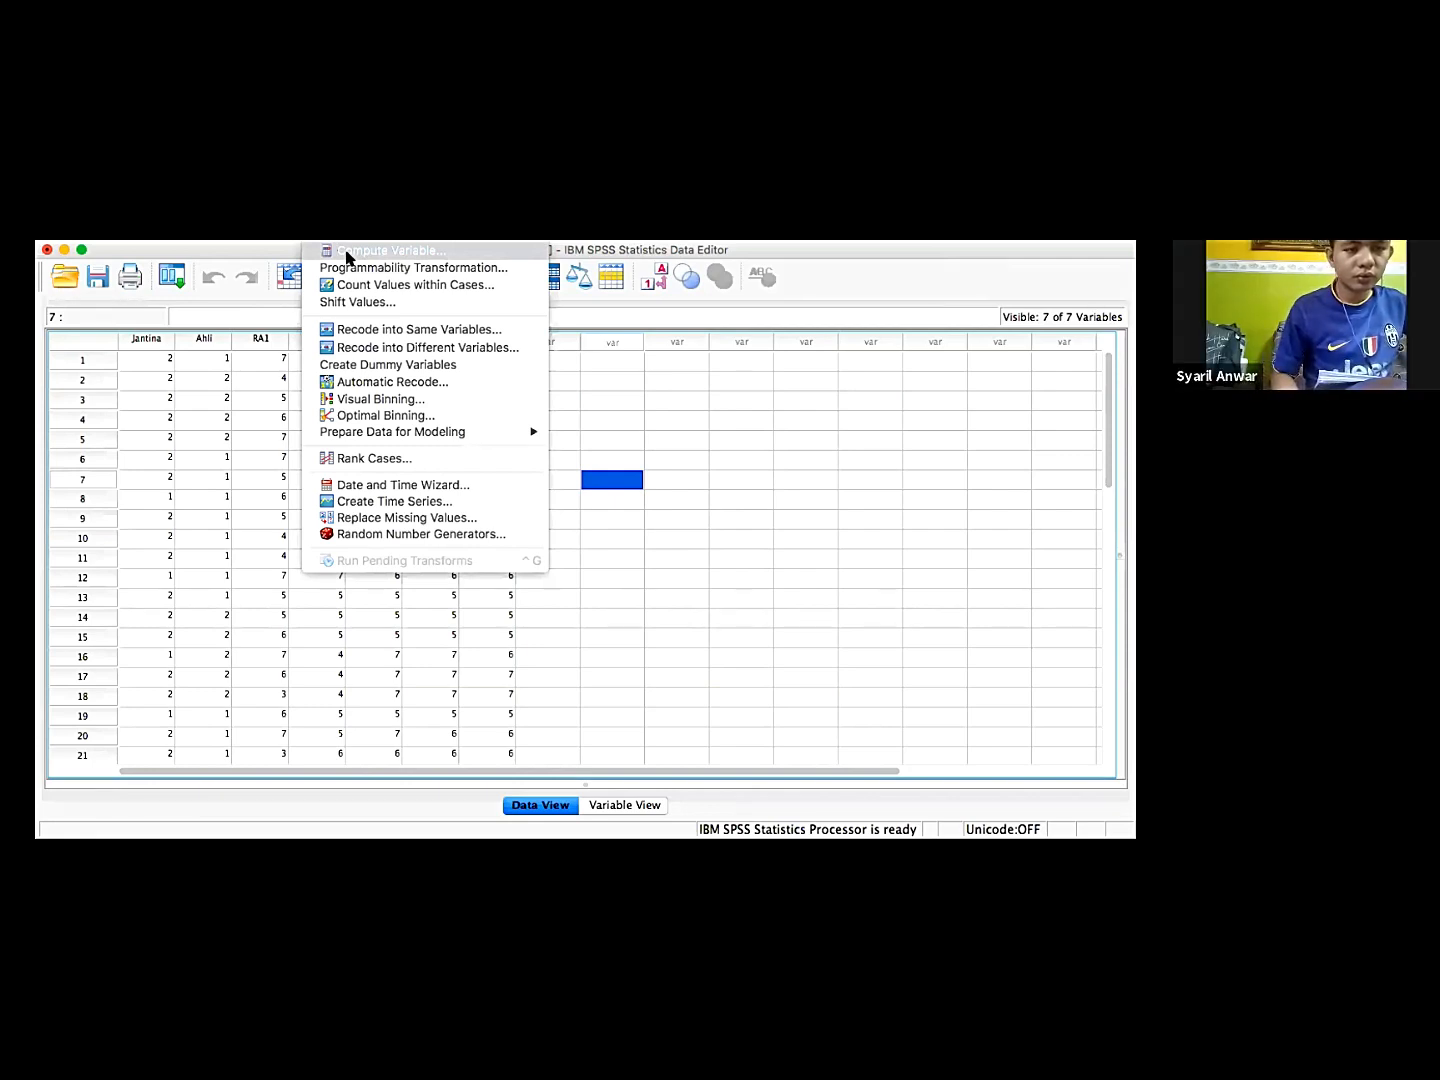
left_click(346, 252)
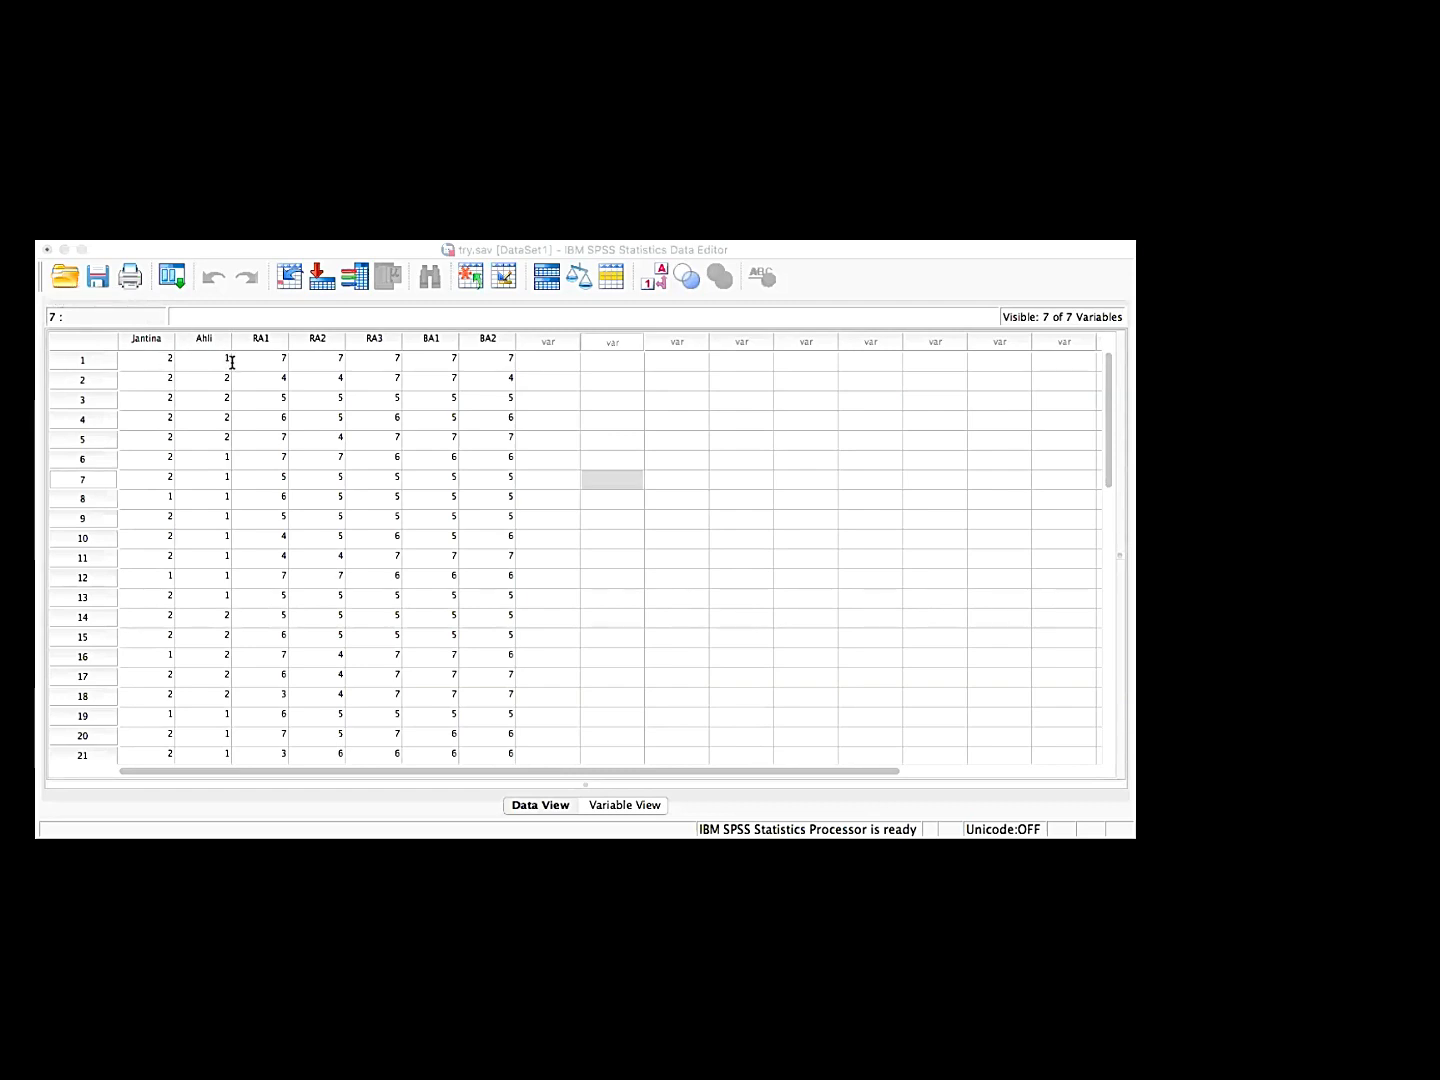
right_click(128, 402)
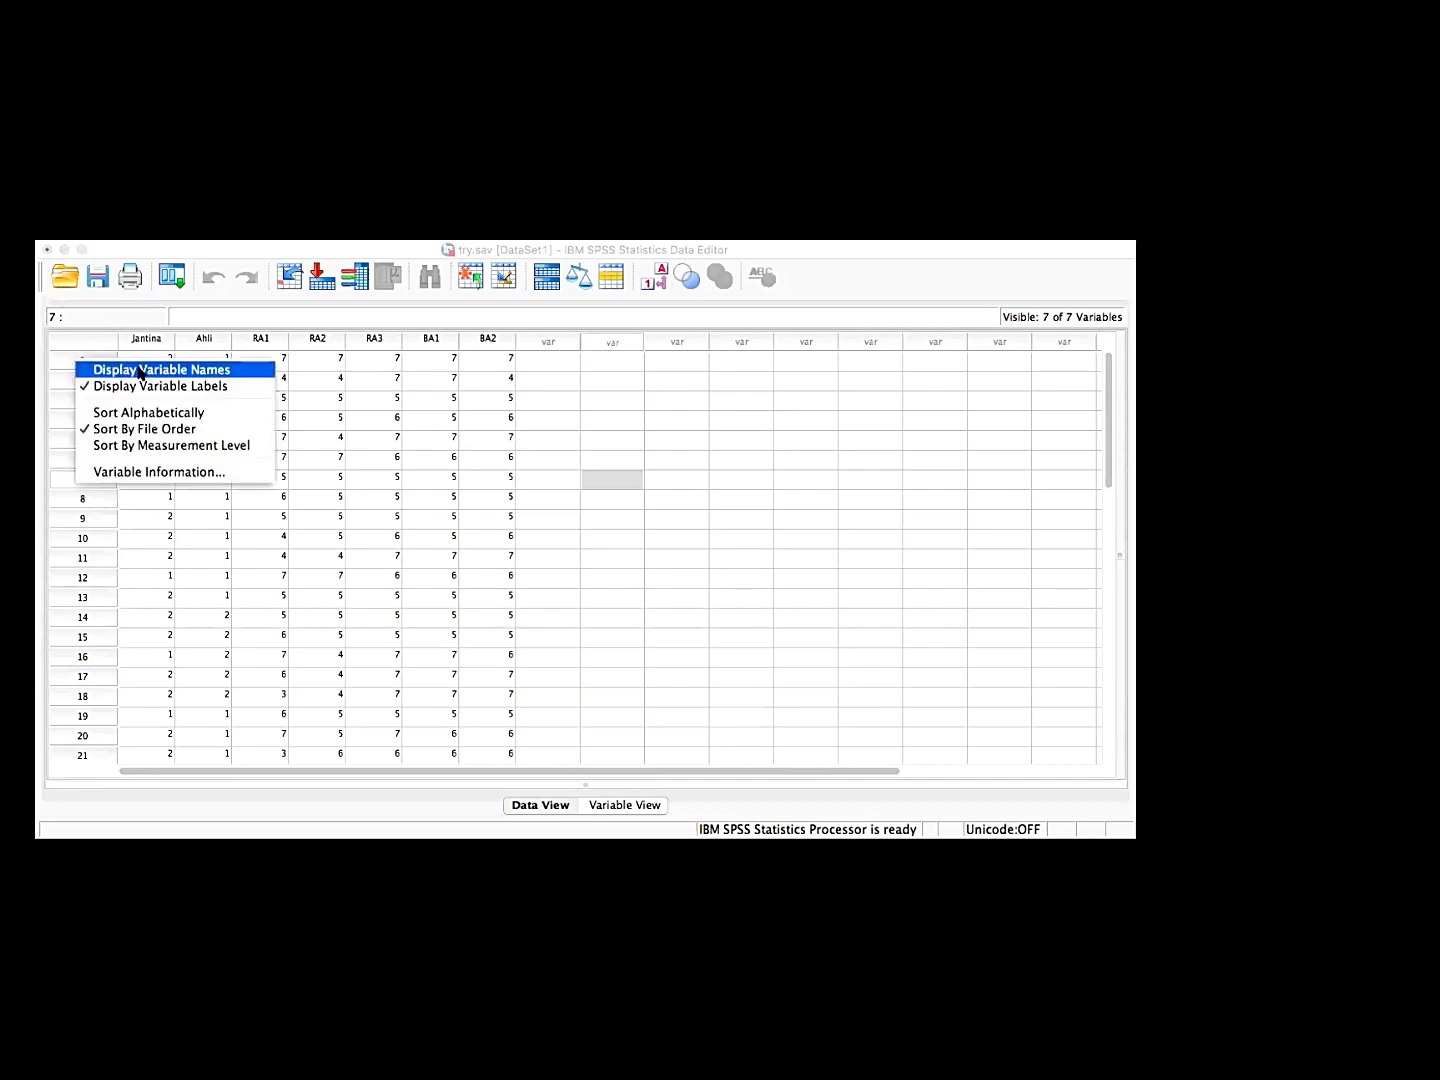
left_click(140, 374)
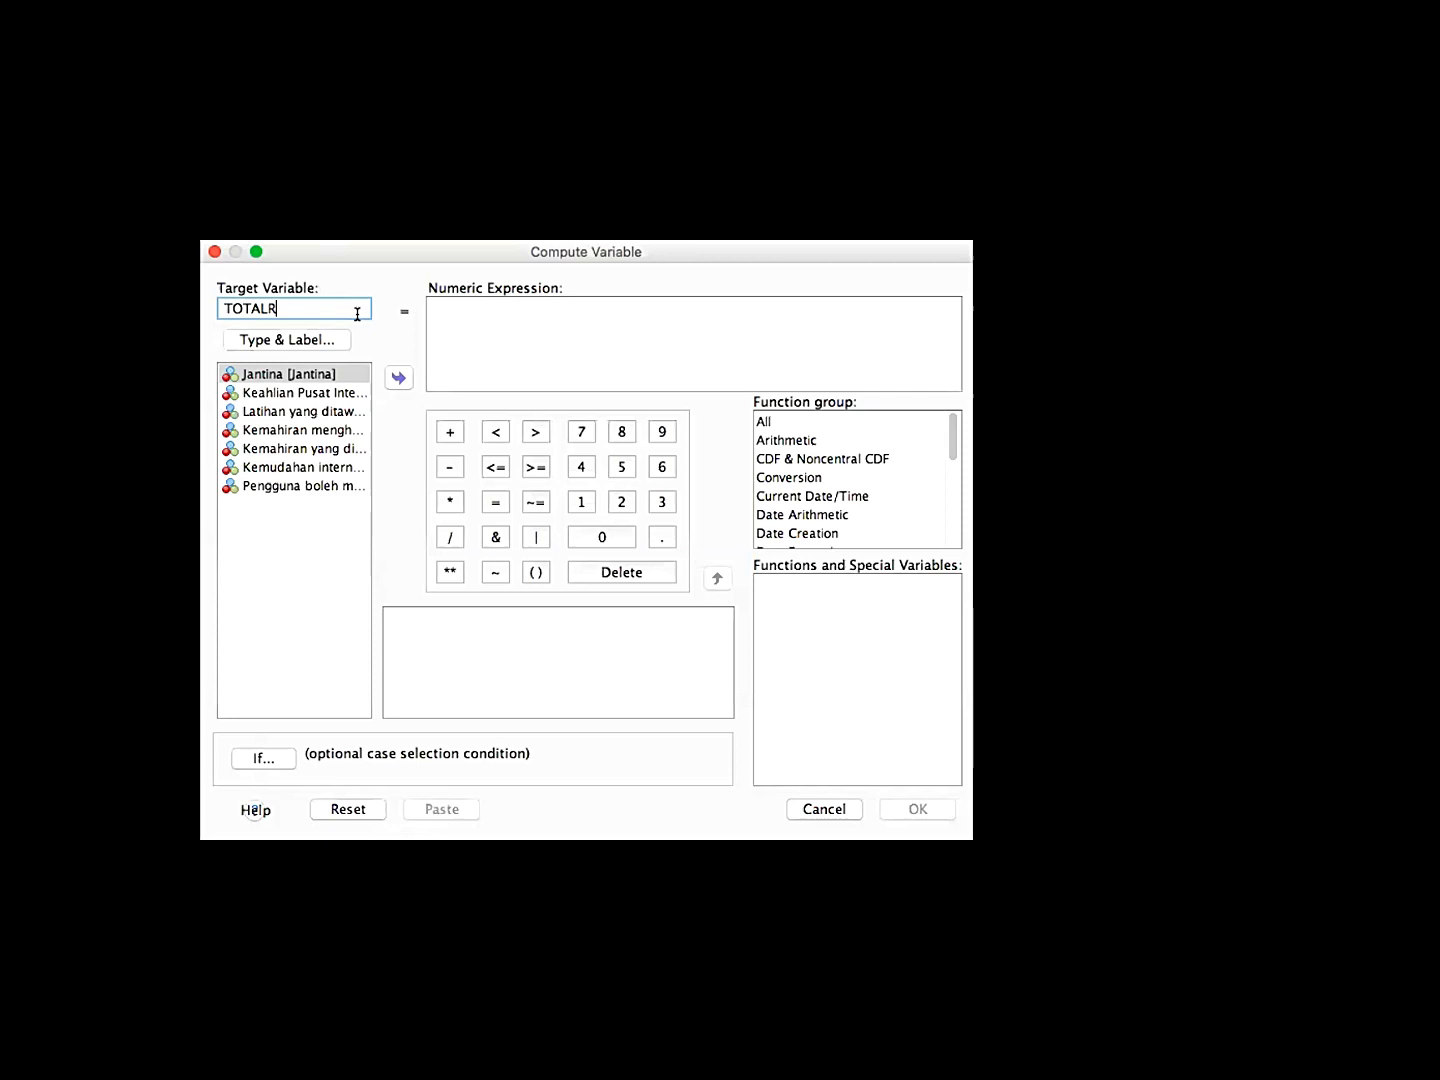
type("RA")
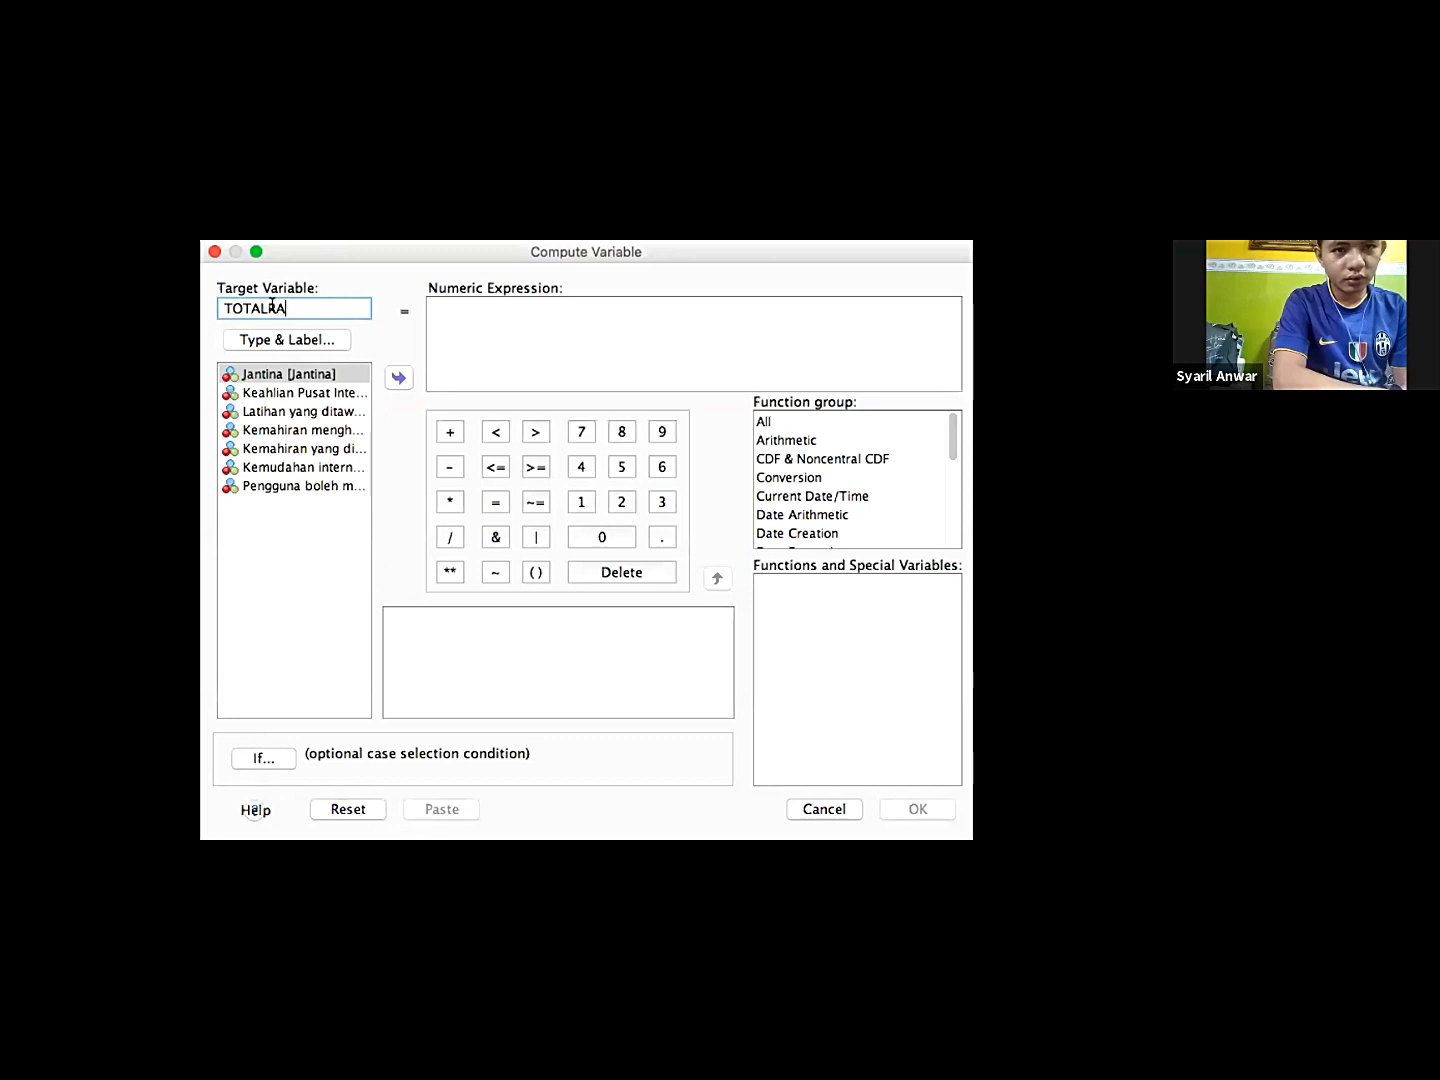
right_click(272, 430)
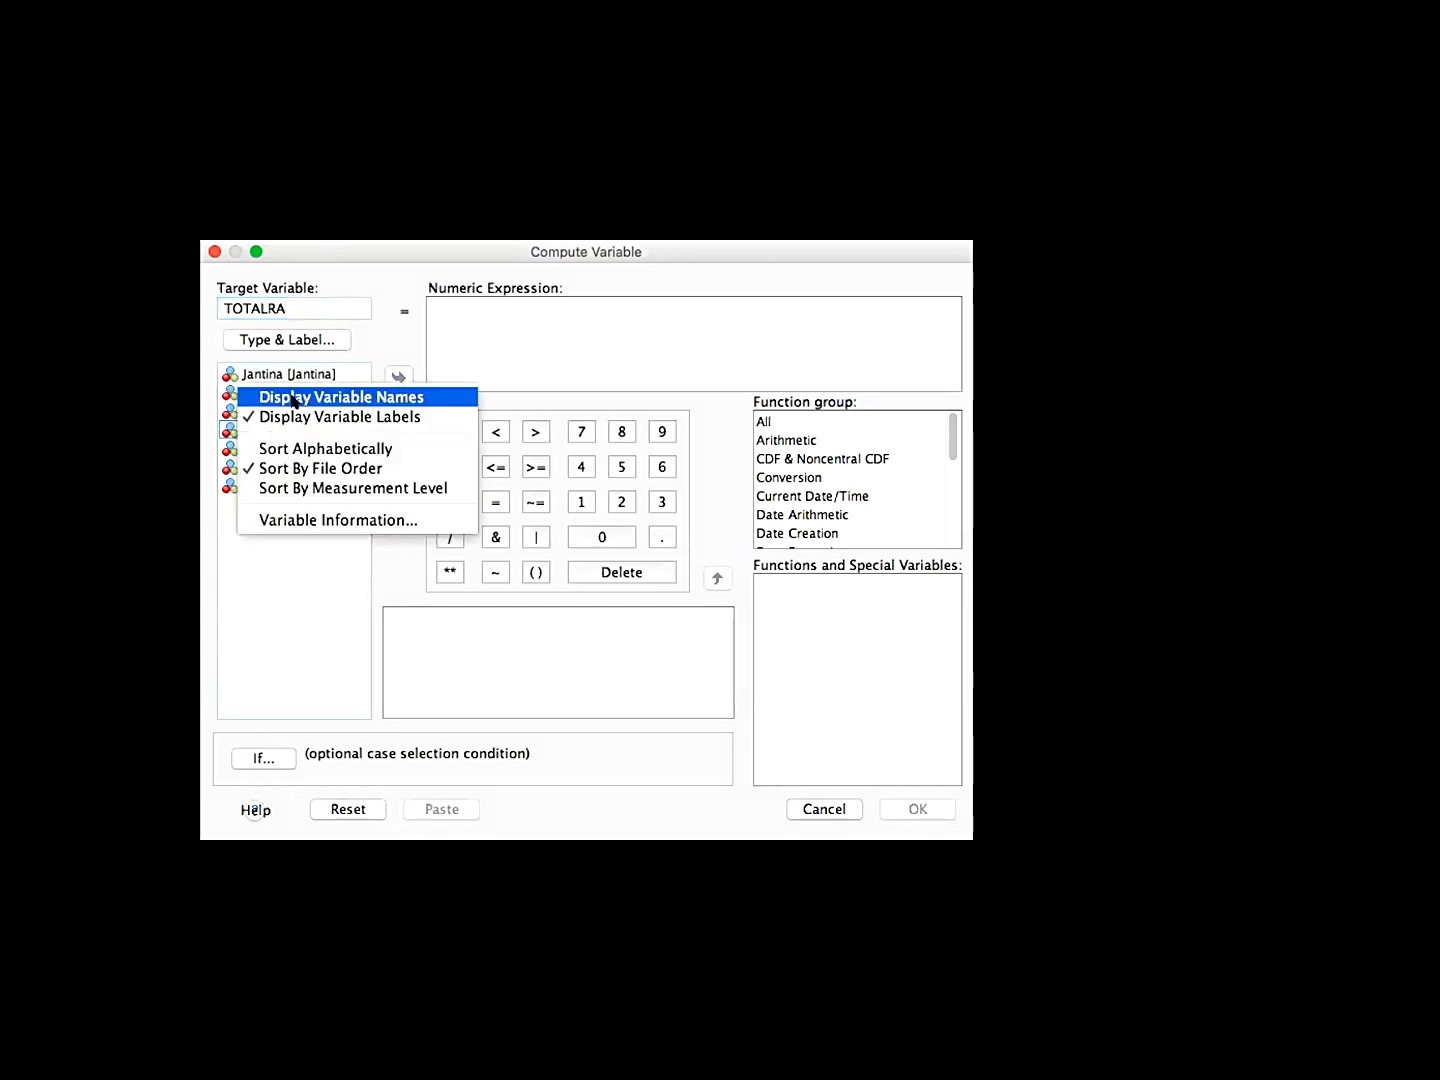
left_click(293, 398)
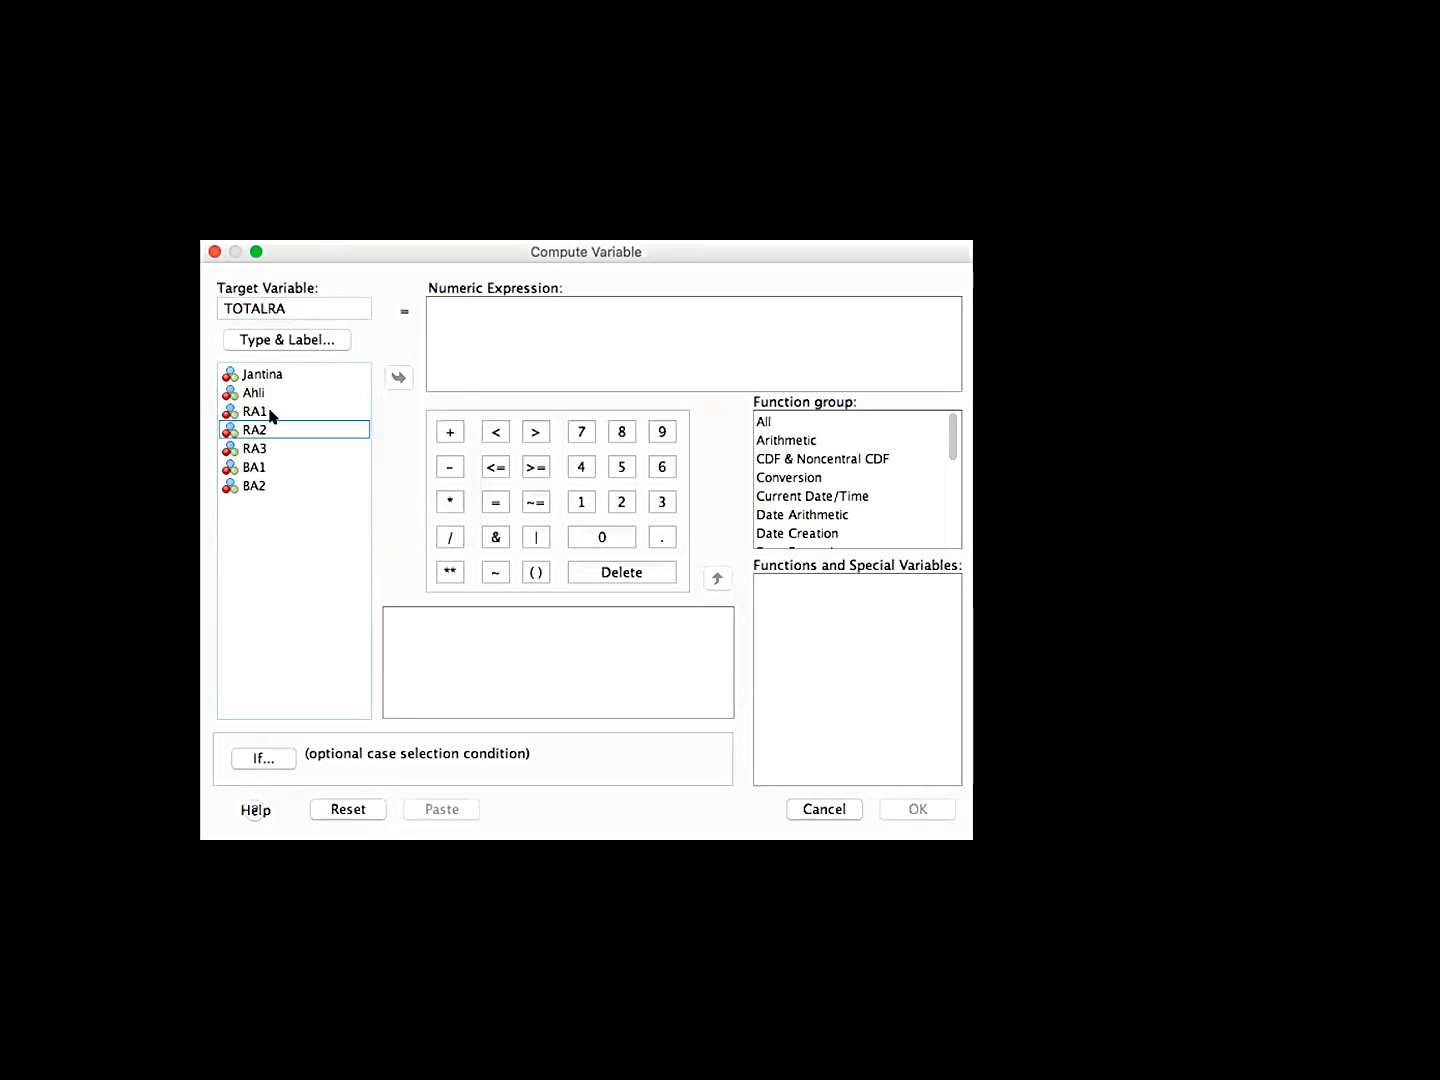
Build the numeric expression (RA1 + RA2 + RA3), enclosed in parentheses, for the target variable
left_click(535, 572)
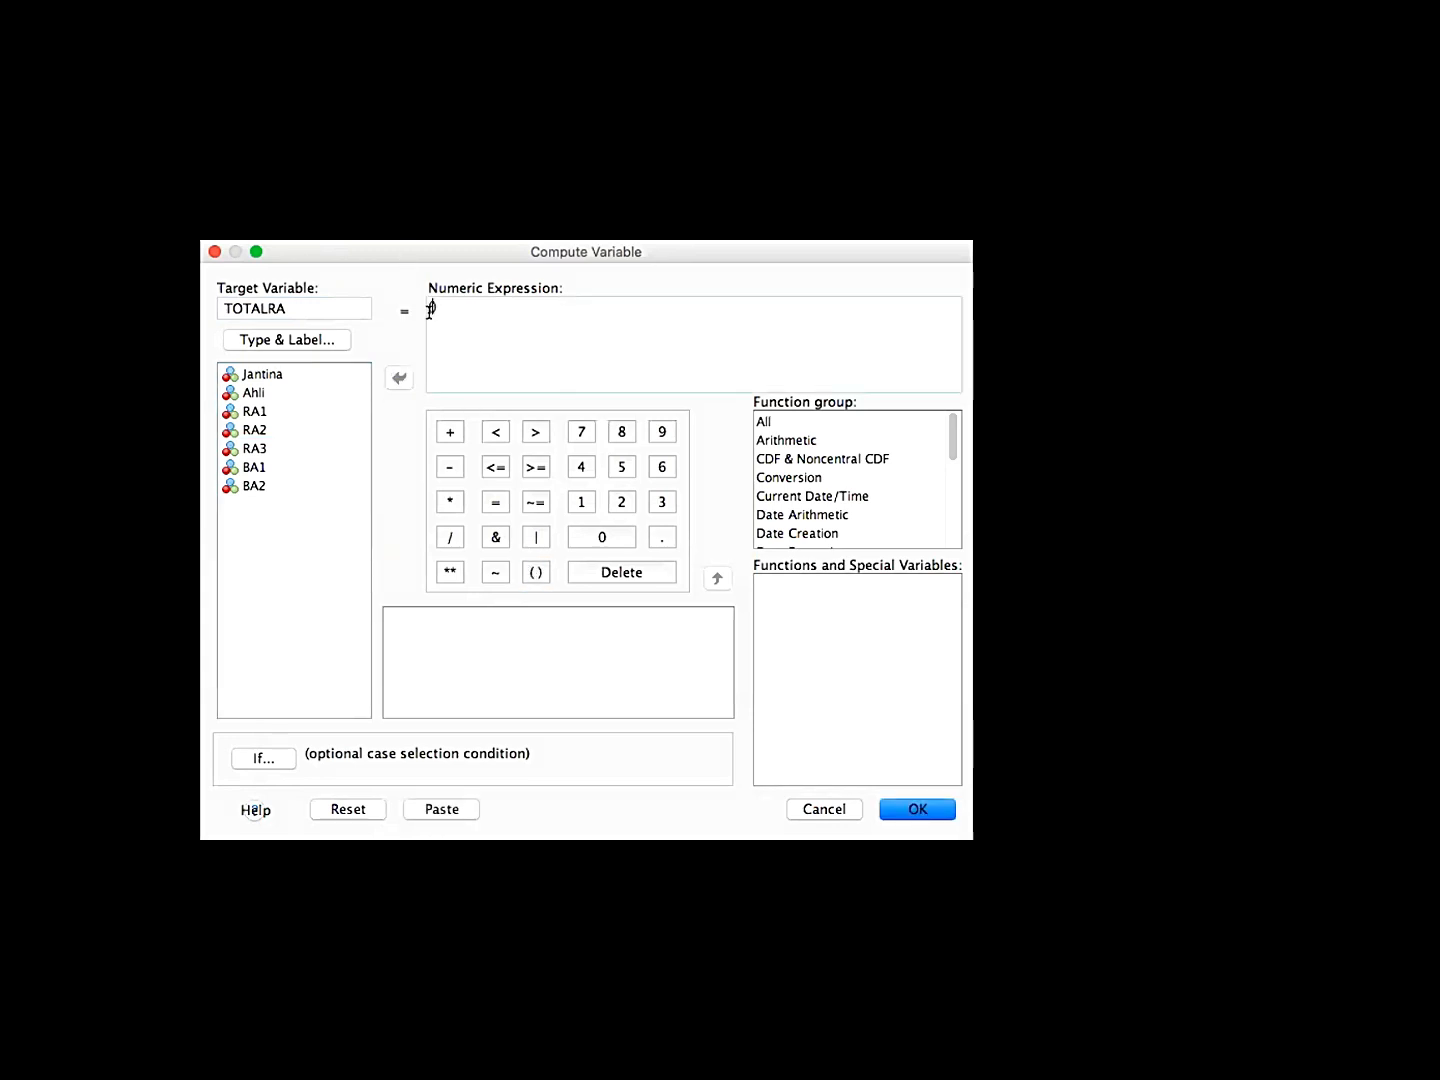
left_click(253, 452)
left_click(254, 412)
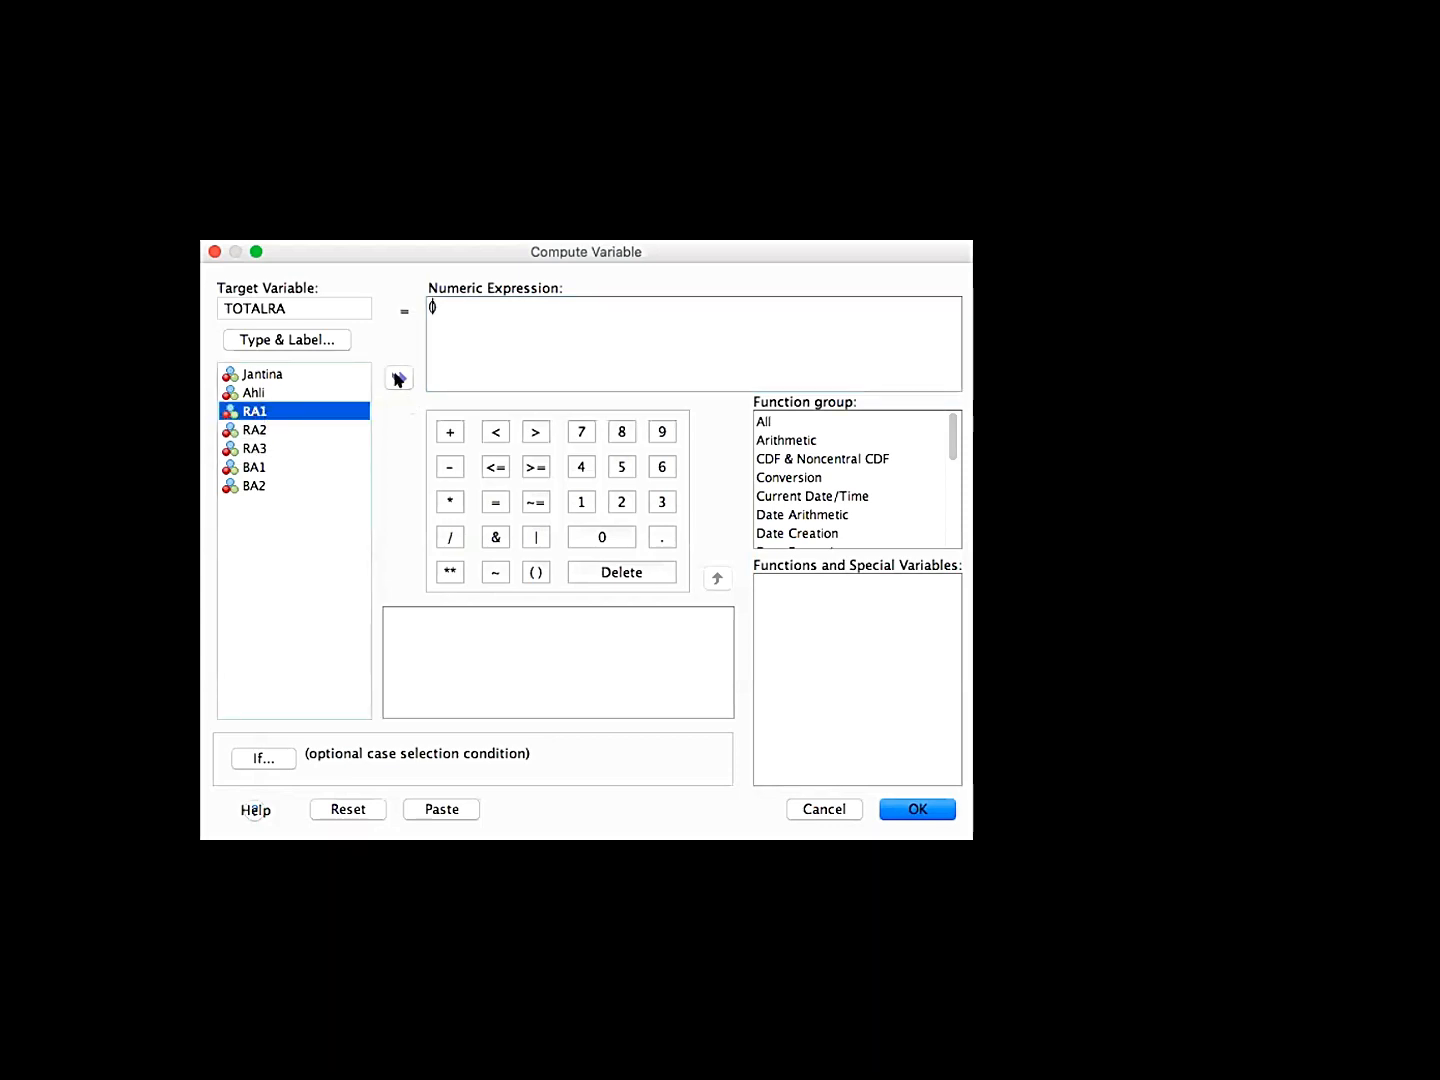
left_click(398, 379)
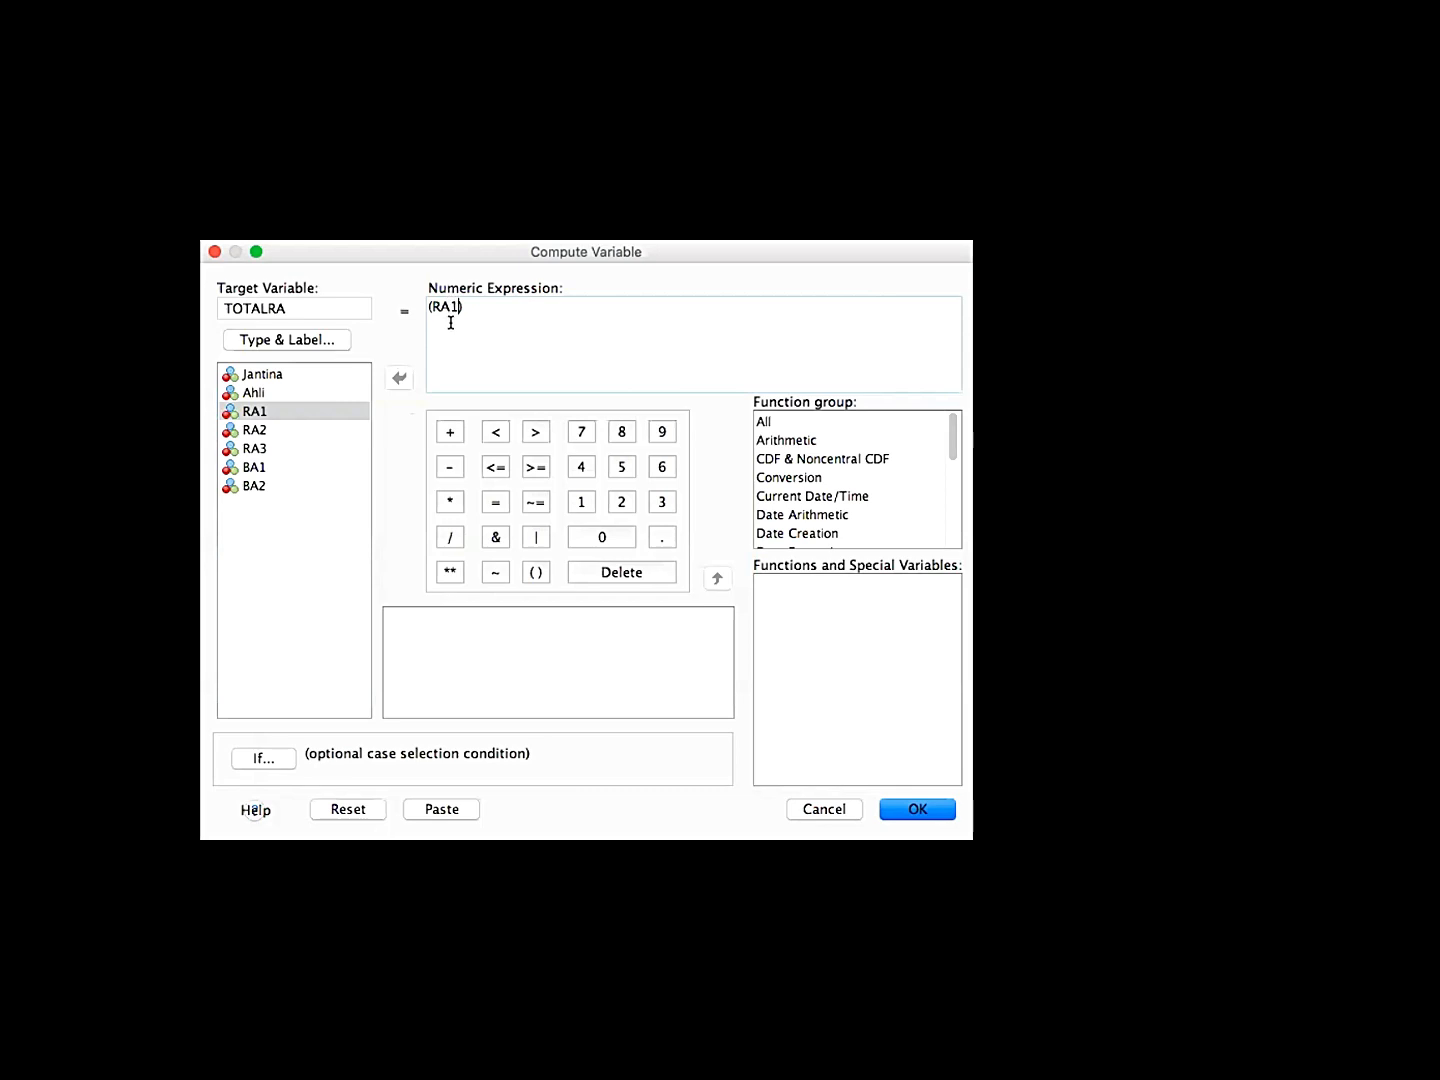
left_click(450, 433)
left_click(255, 430)
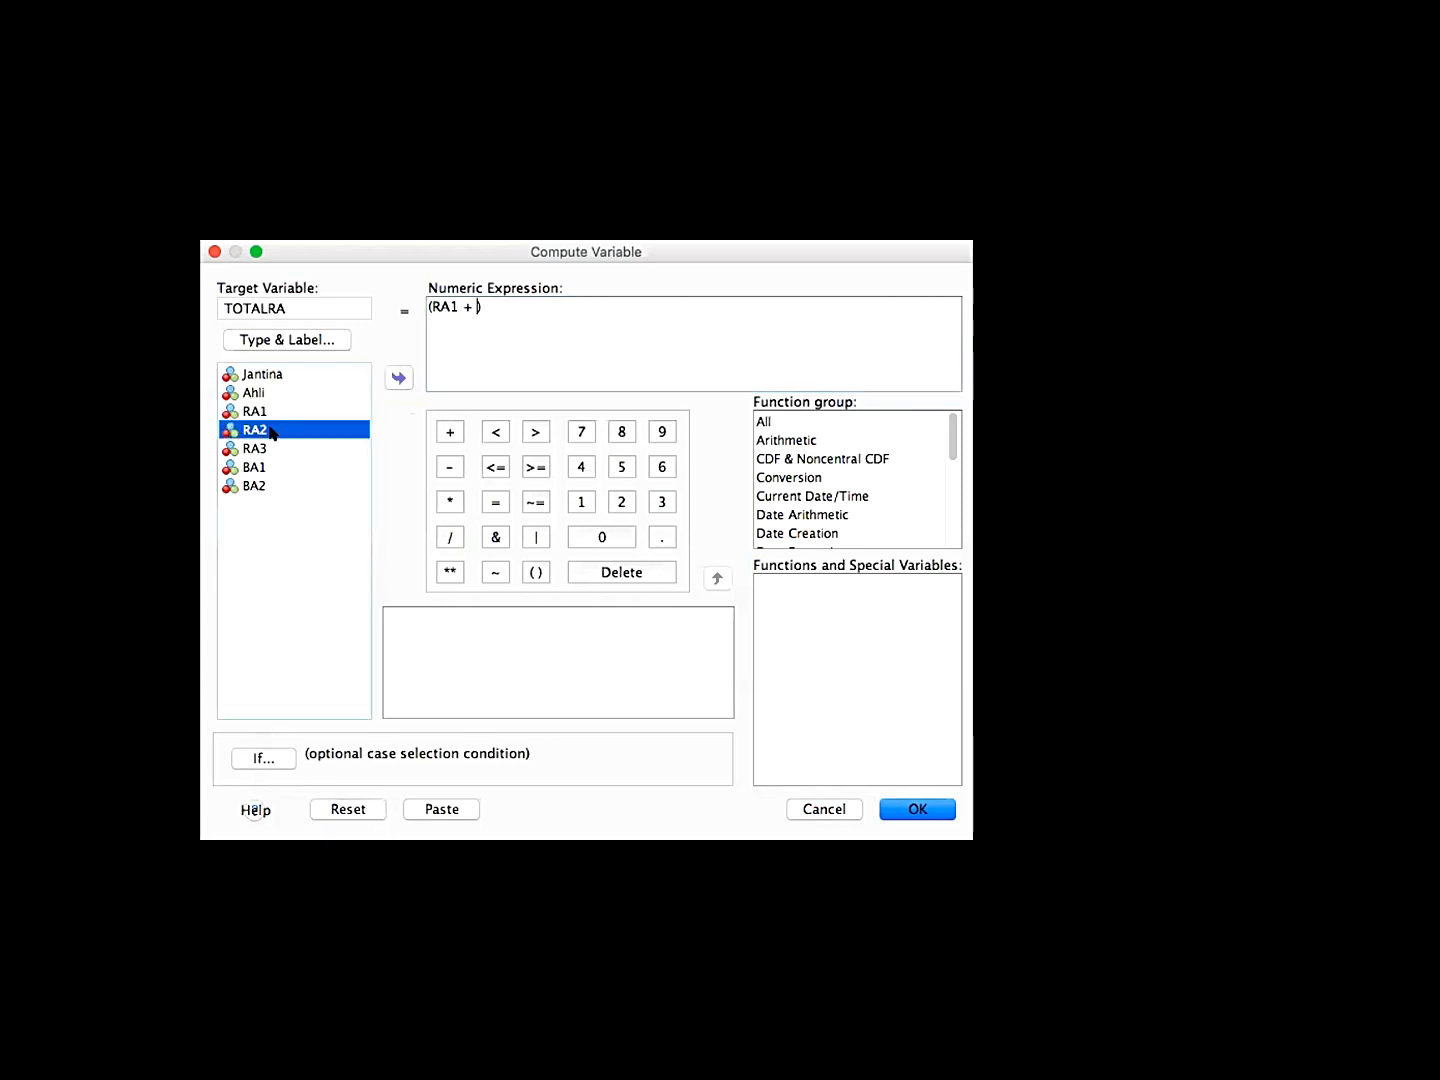
left_click(398, 379)
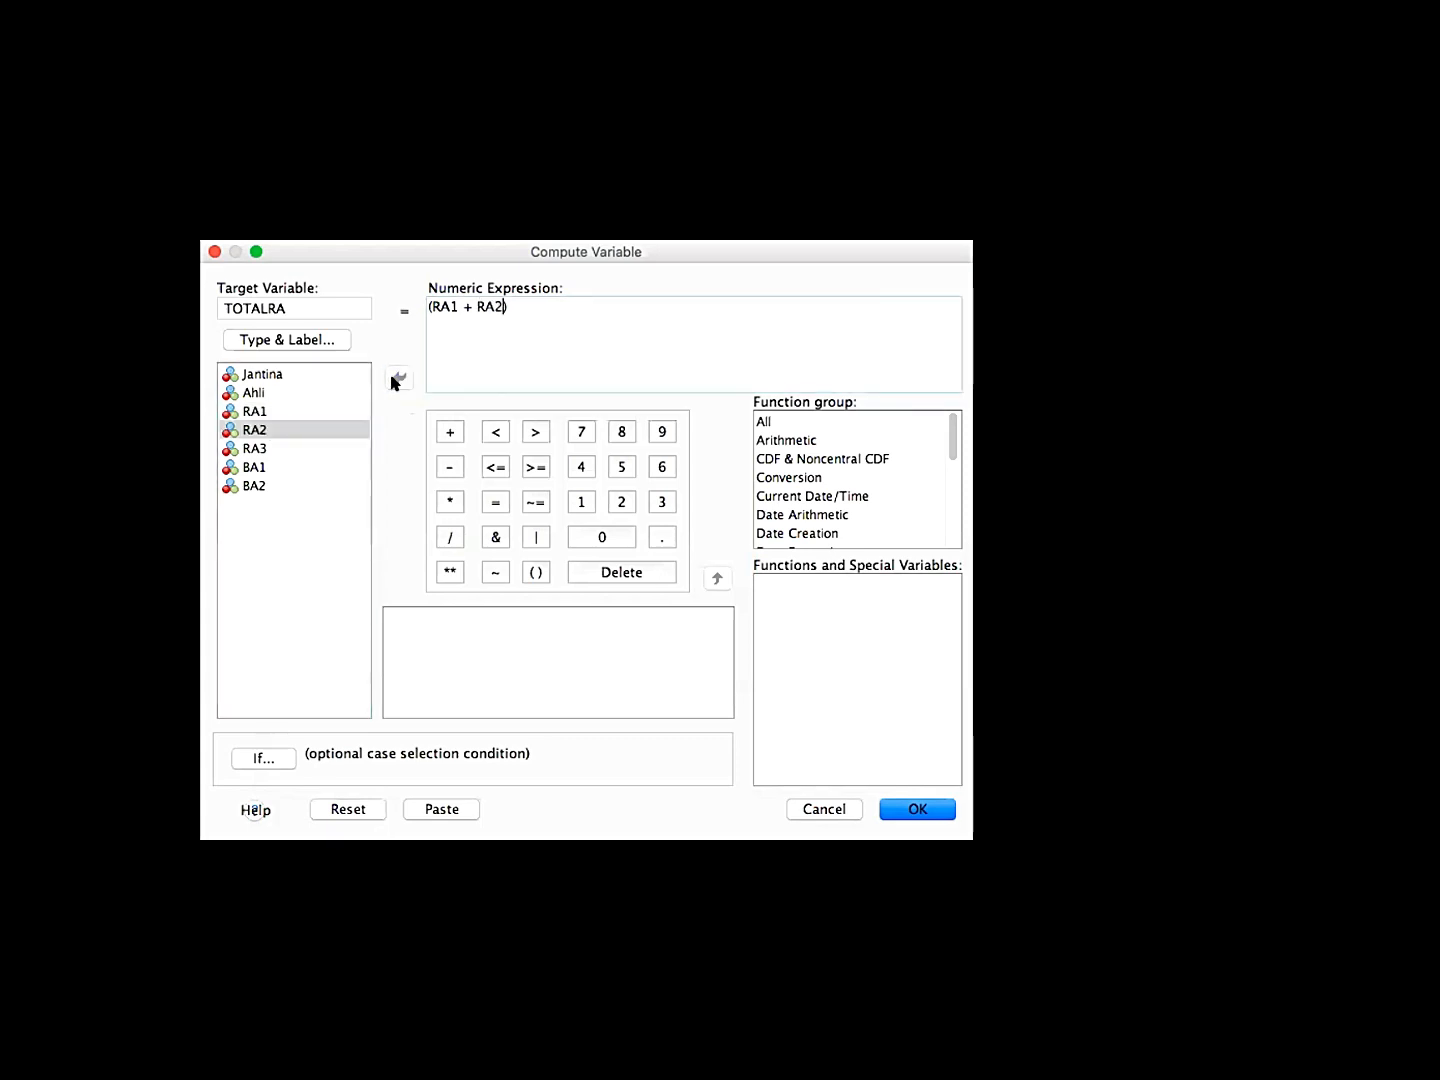
left_click(448, 433)
left_click(263, 449)
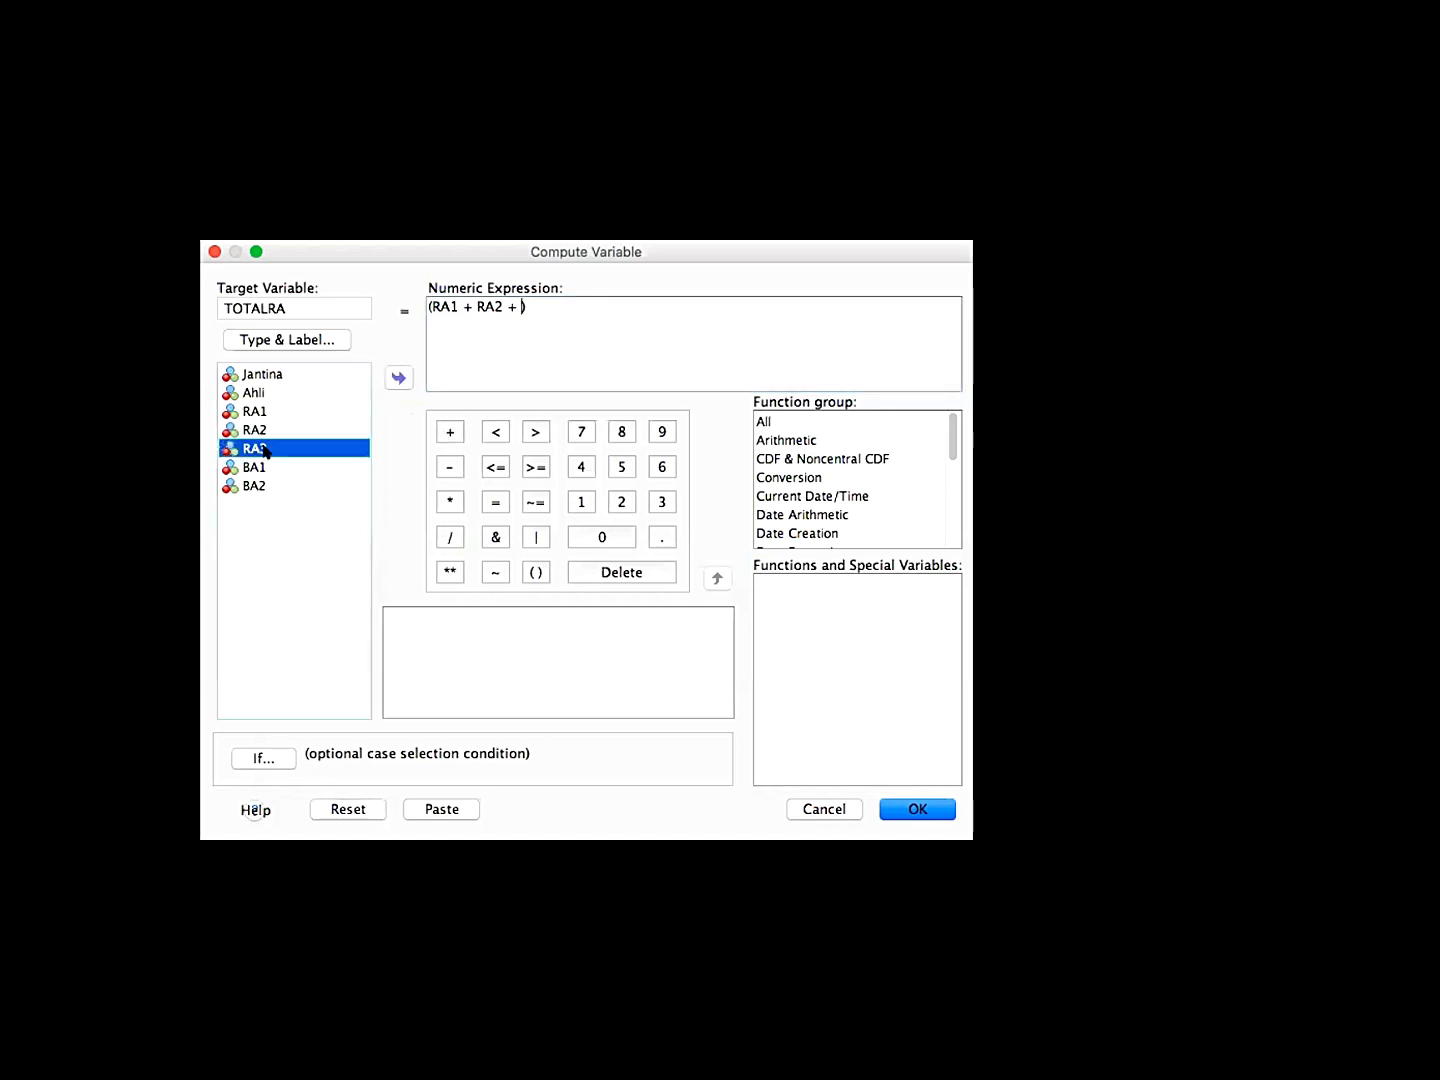
left_click(392, 382)
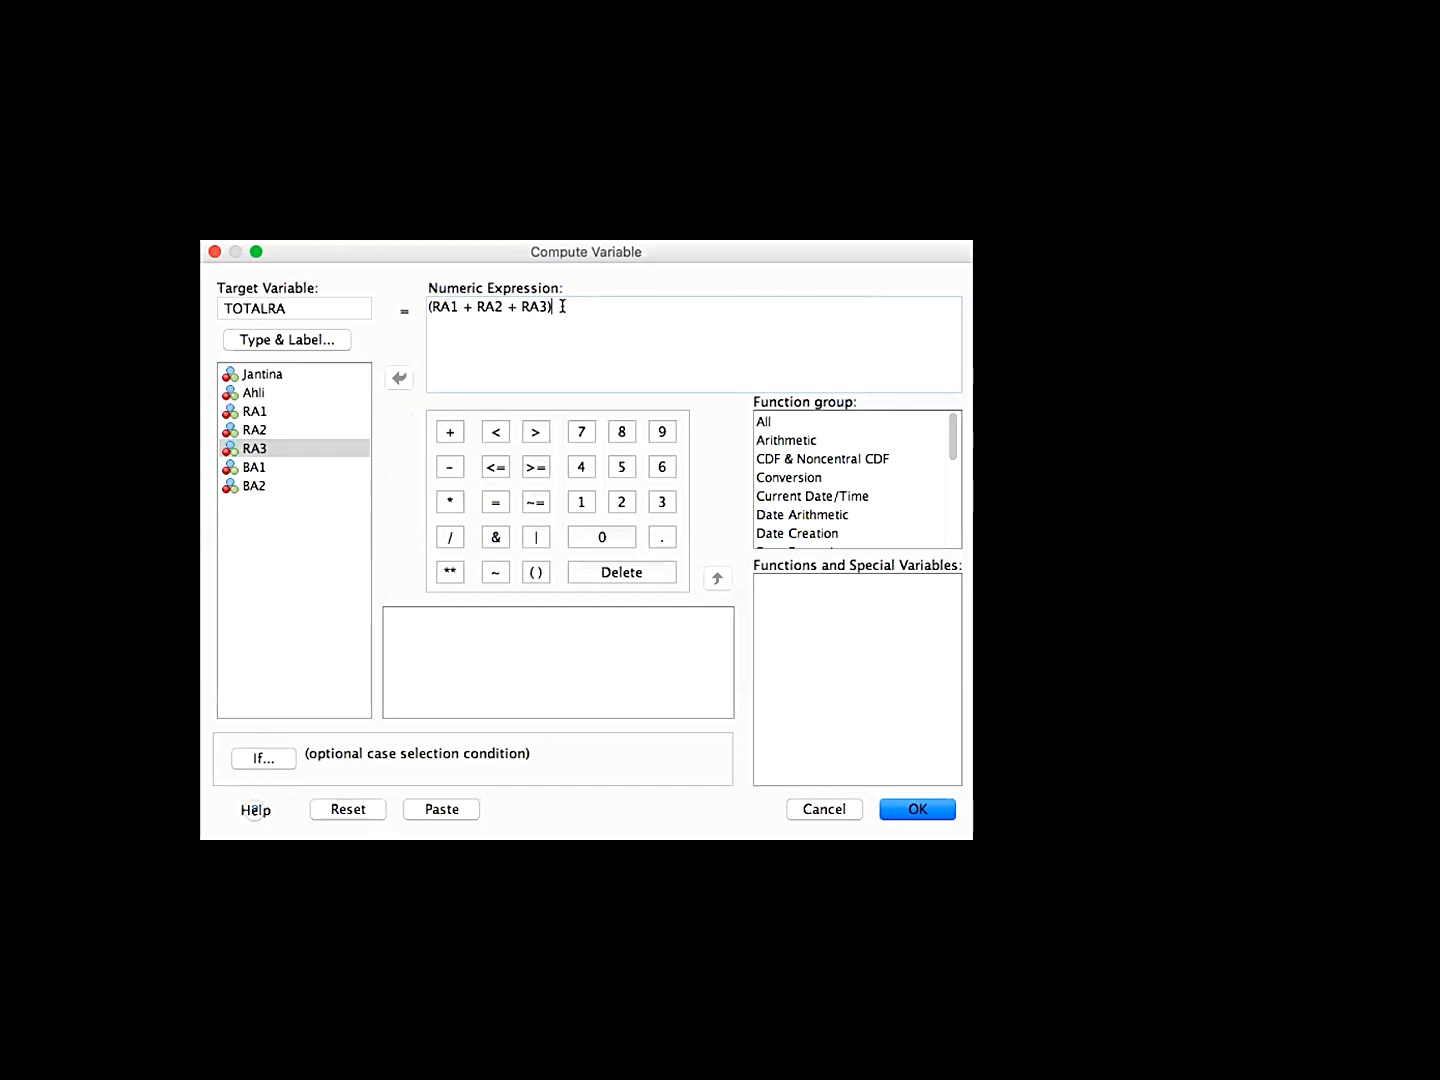
Divide the summed expression by 3, run the computation and check the TOTALRA column in the data
left_click(448, 538)
type("3")
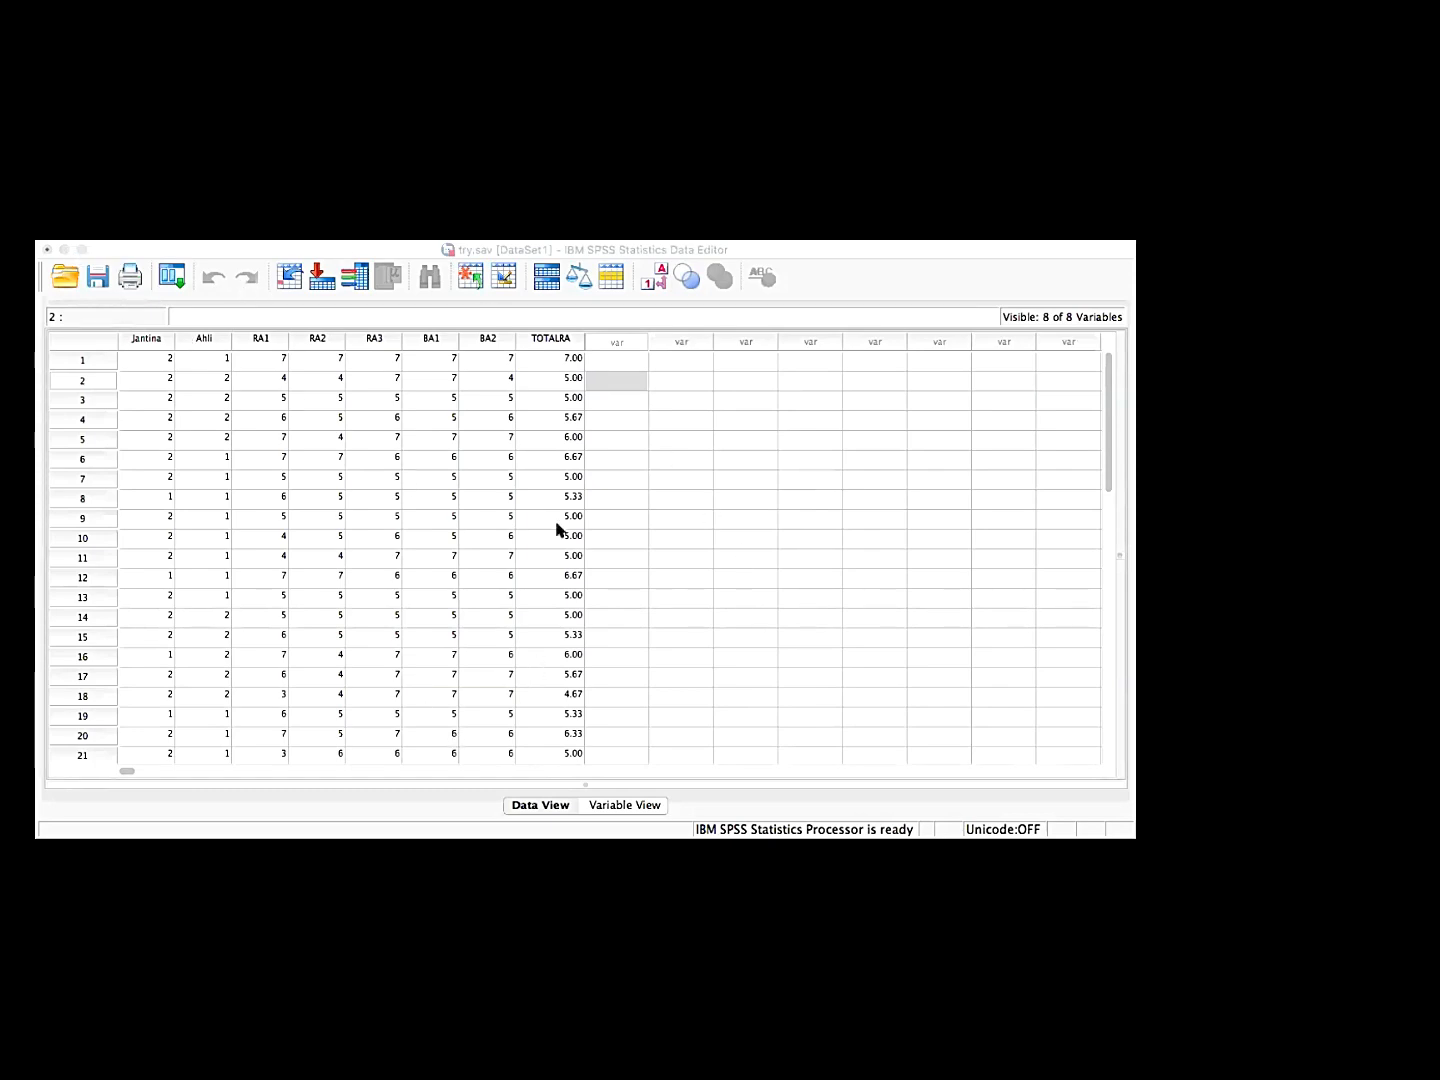
left_click(653, 547)
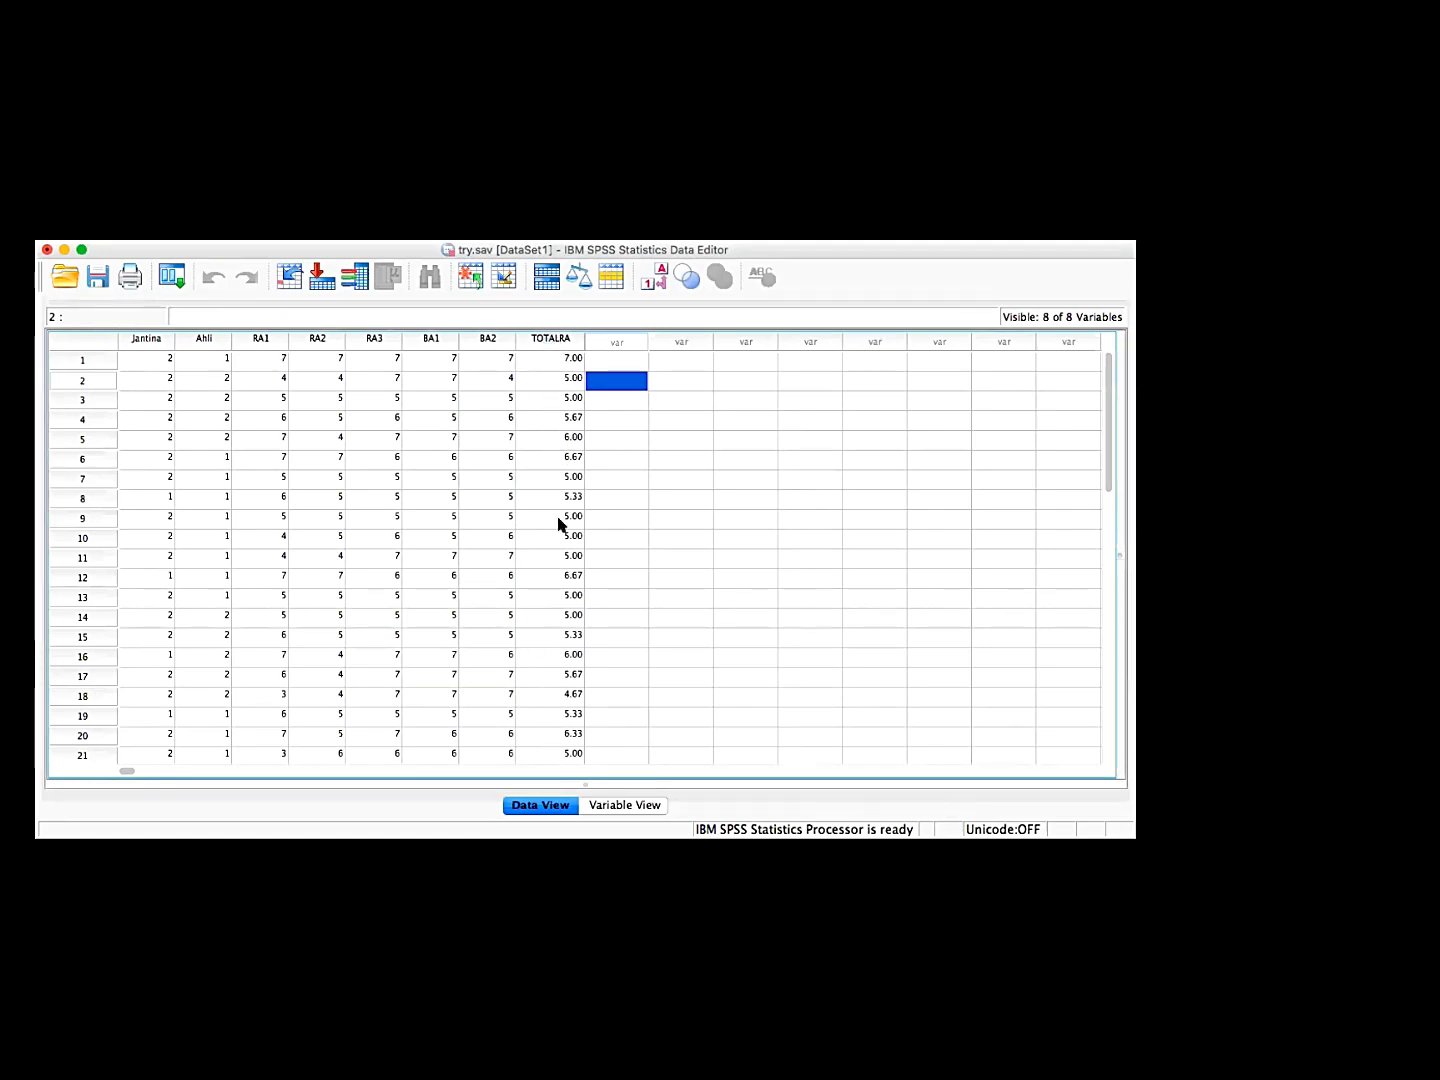
left_click(552, 342)
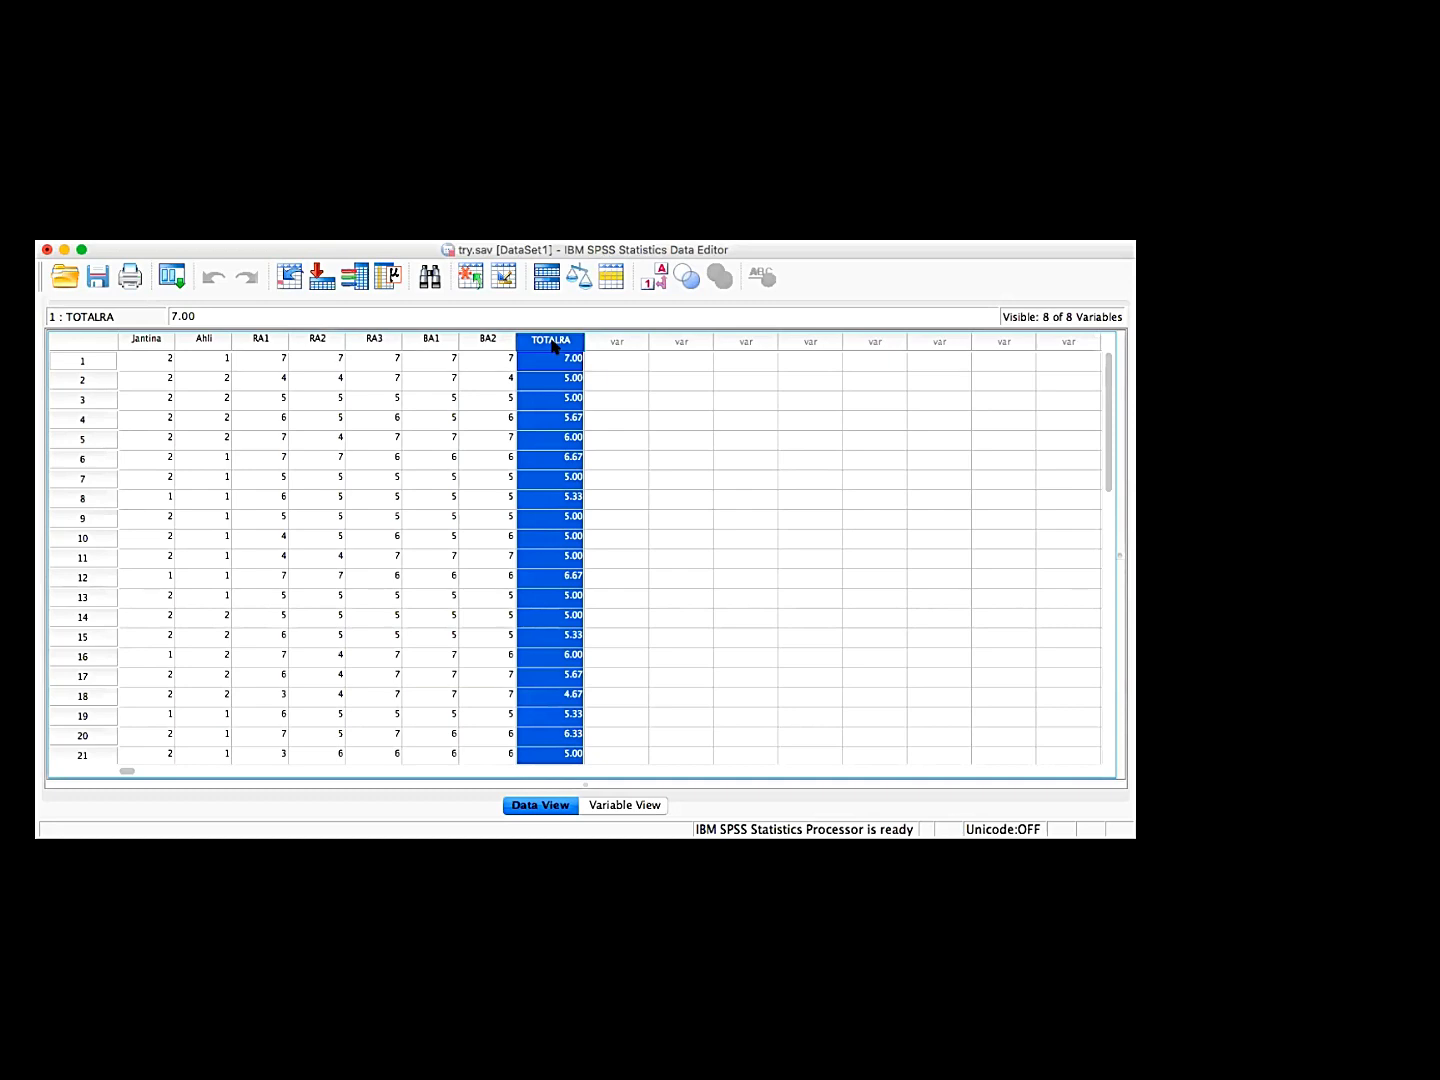
left_click(671, 442)
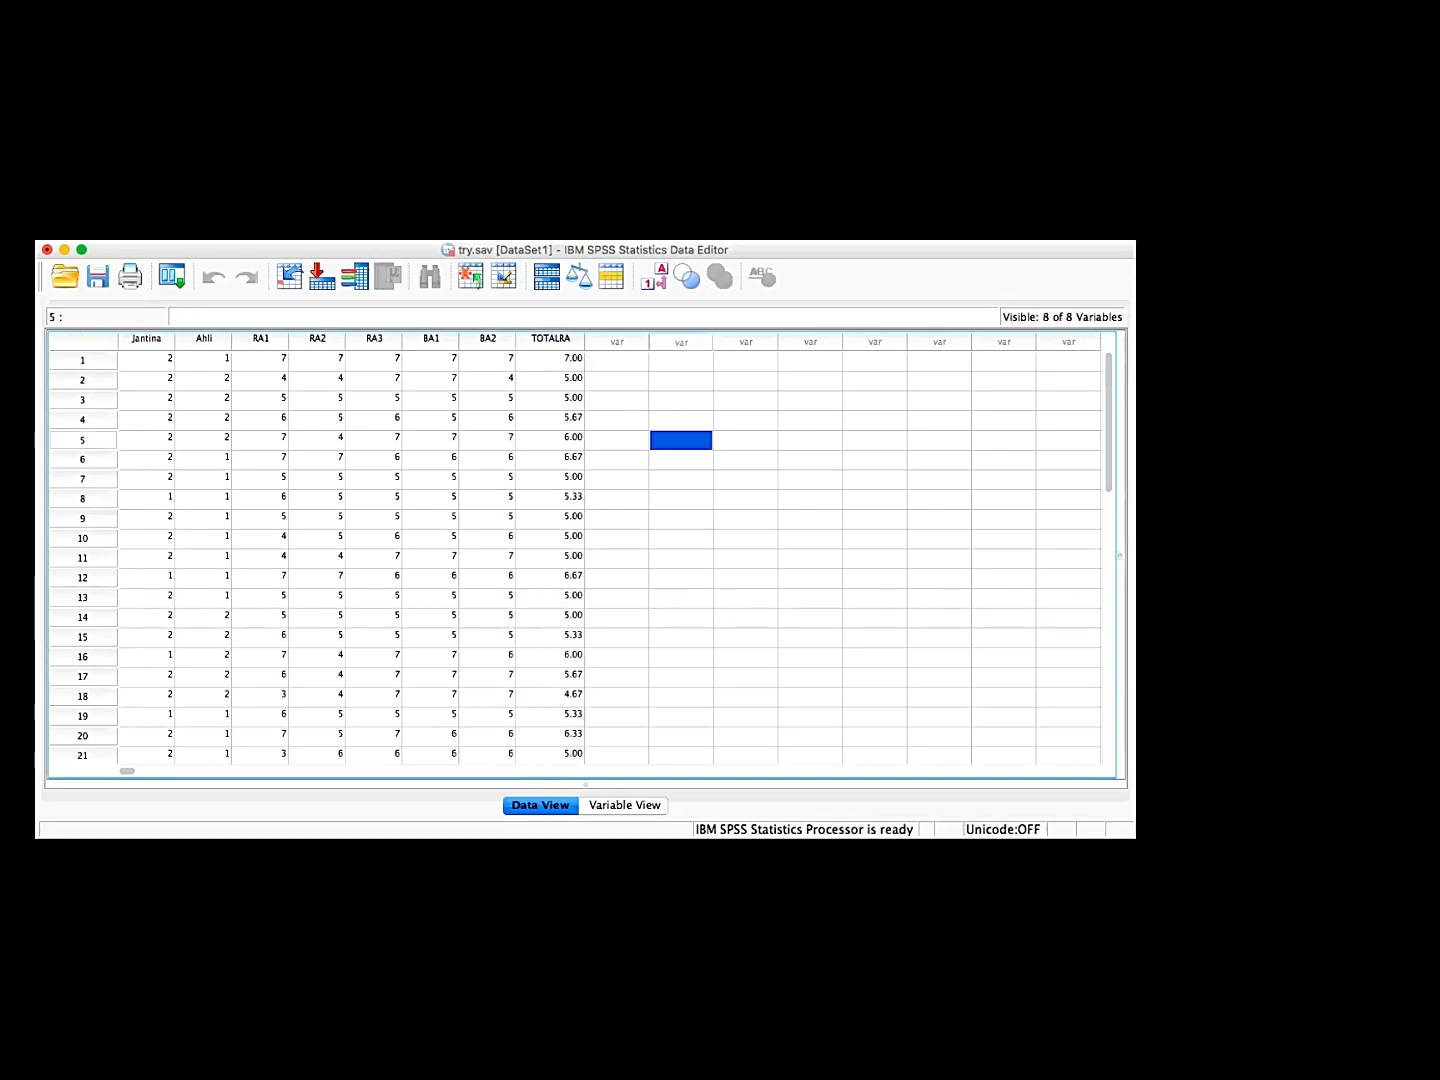
Compute a second variable, TOTALBA, as the average of BA1 and BA2
left_click(407, 231)
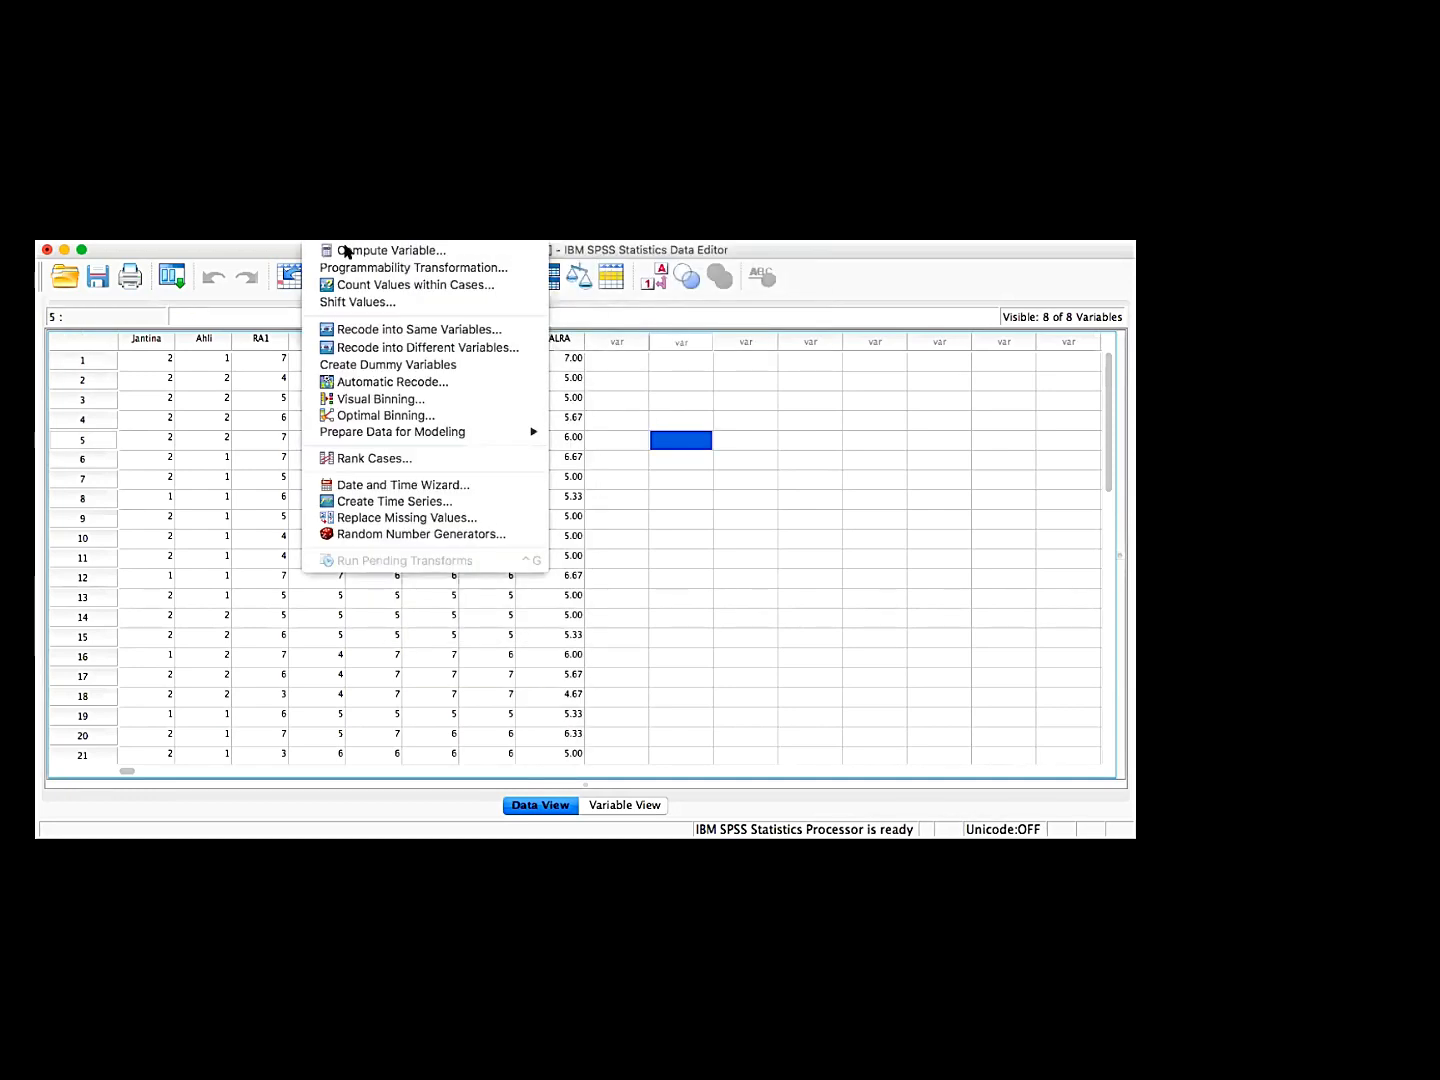
left_click(345, 251)
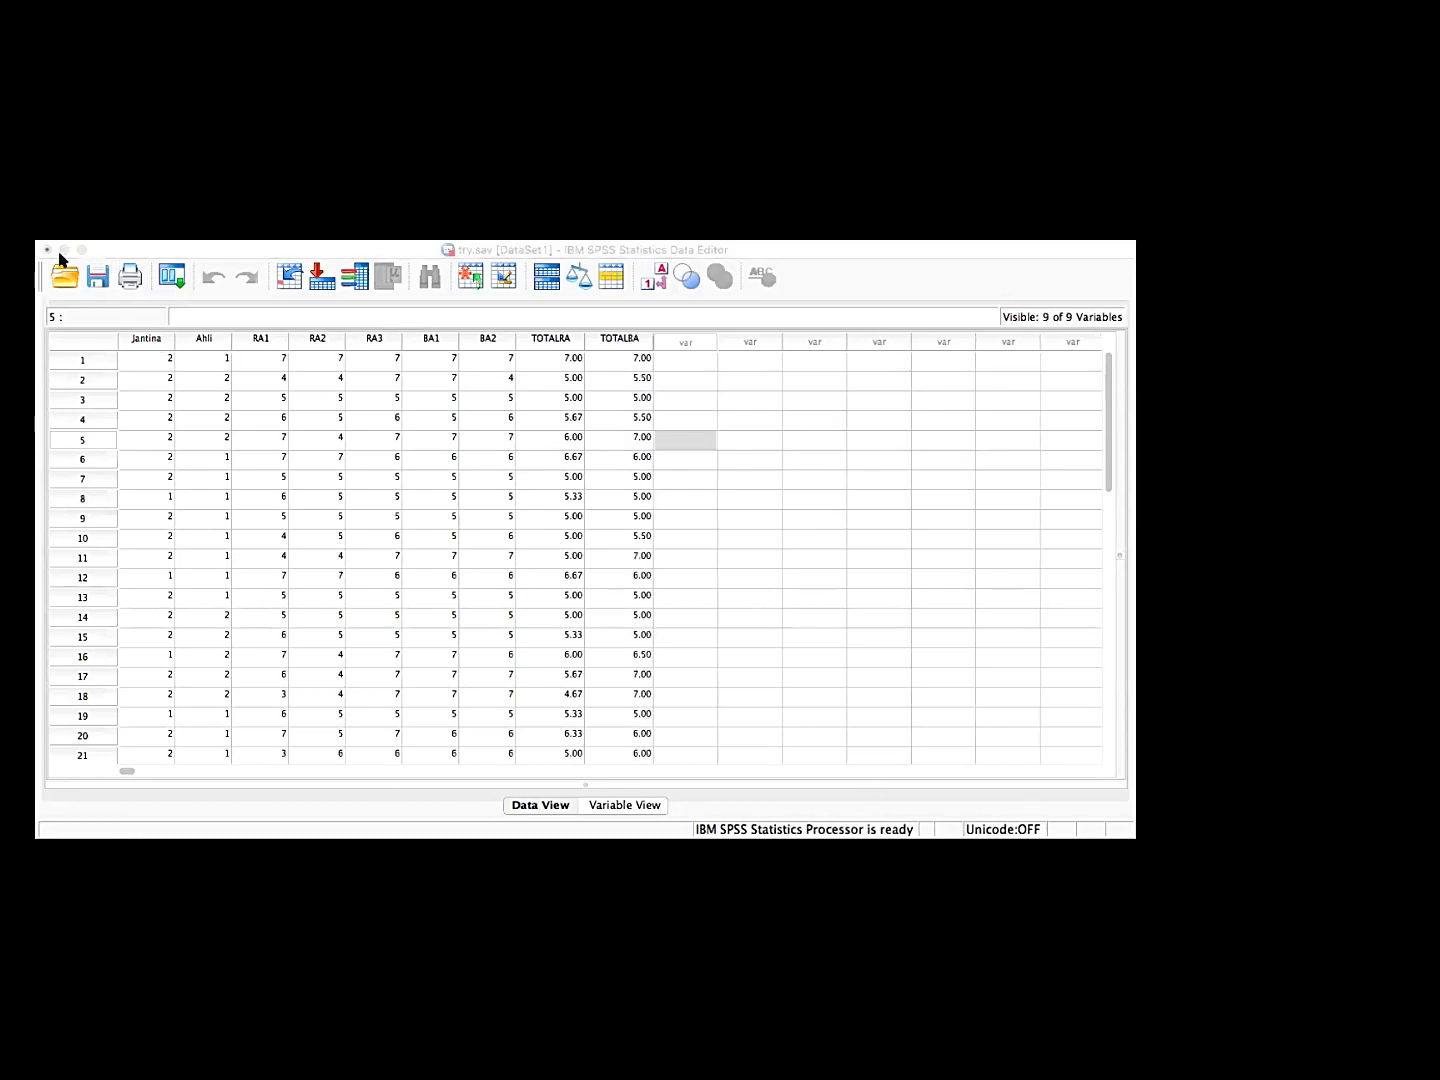
left_click(604, 411)
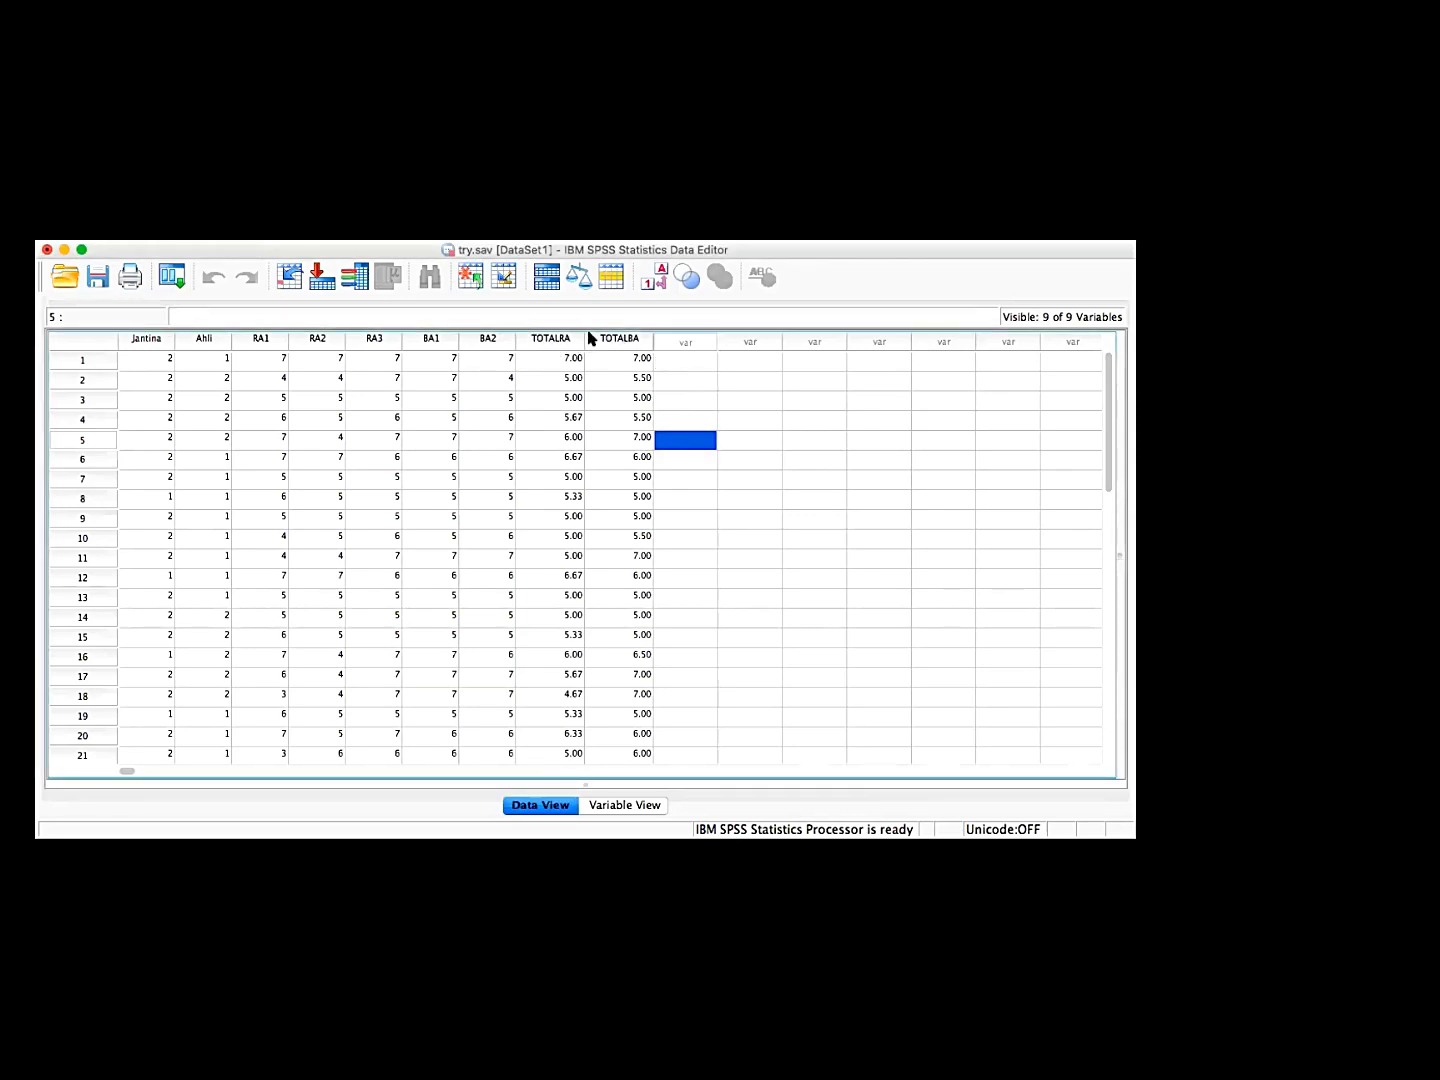
key("Up")
key("Right")
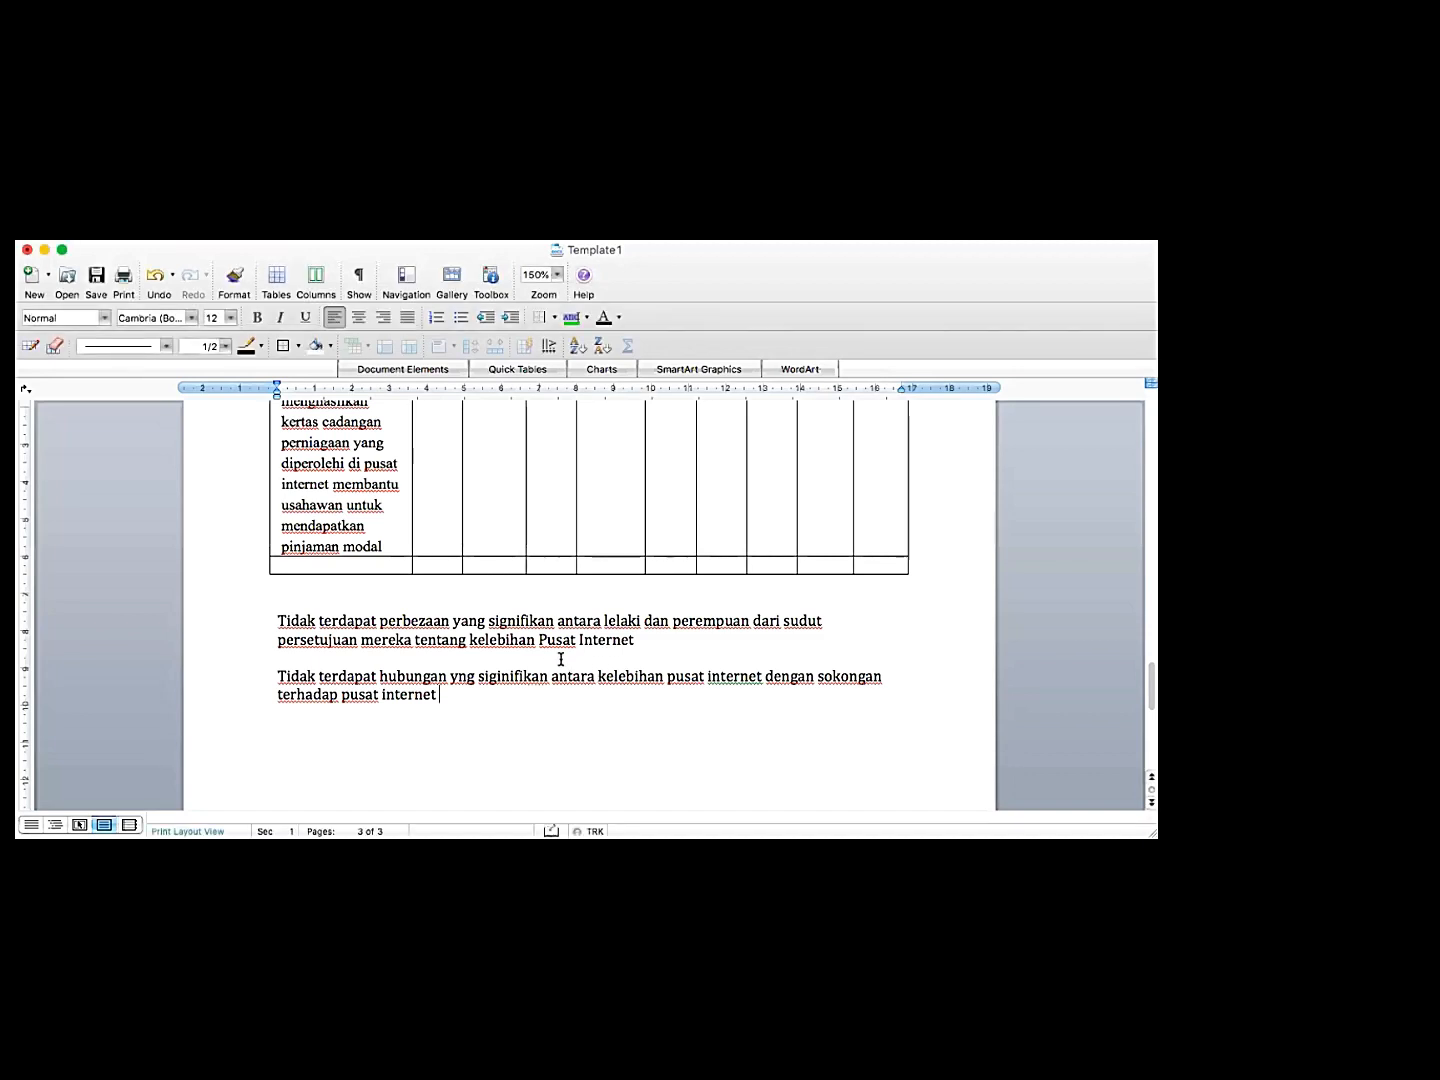
Switch to the Word document and highlight "lelaki dan perempuan" and "kelebihan Pusat Internet" in green in the first hypothesis
scroll(561, 659, "down", 1)
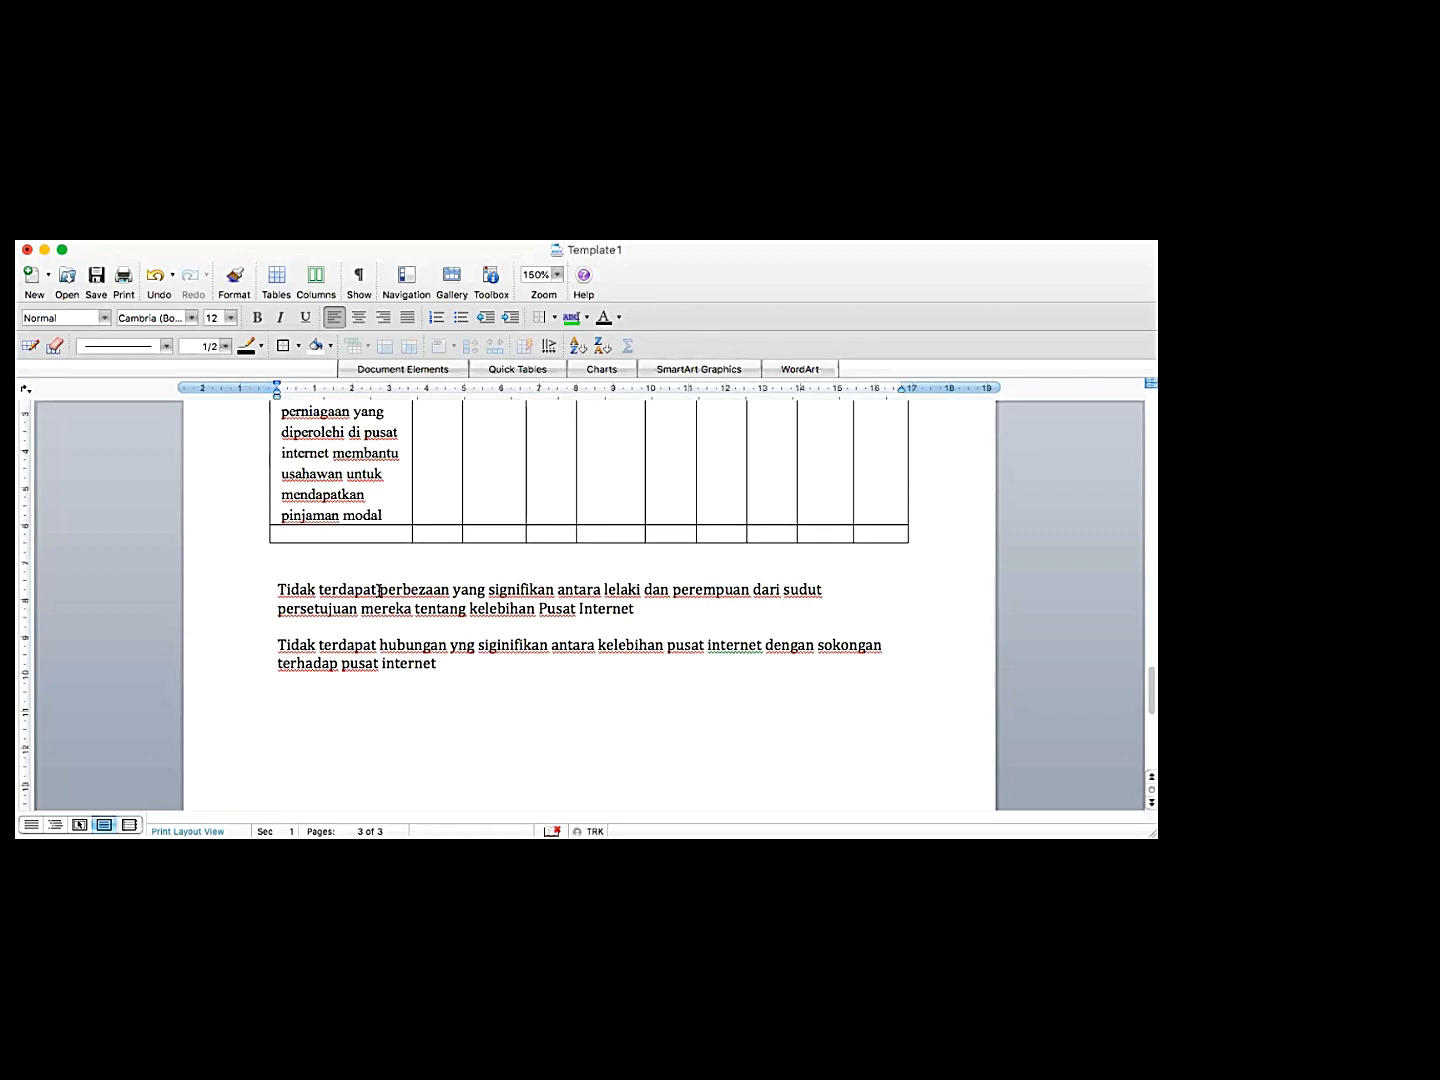
left_click(634, 609)
left_click_drag(603, 590, 728, 590)
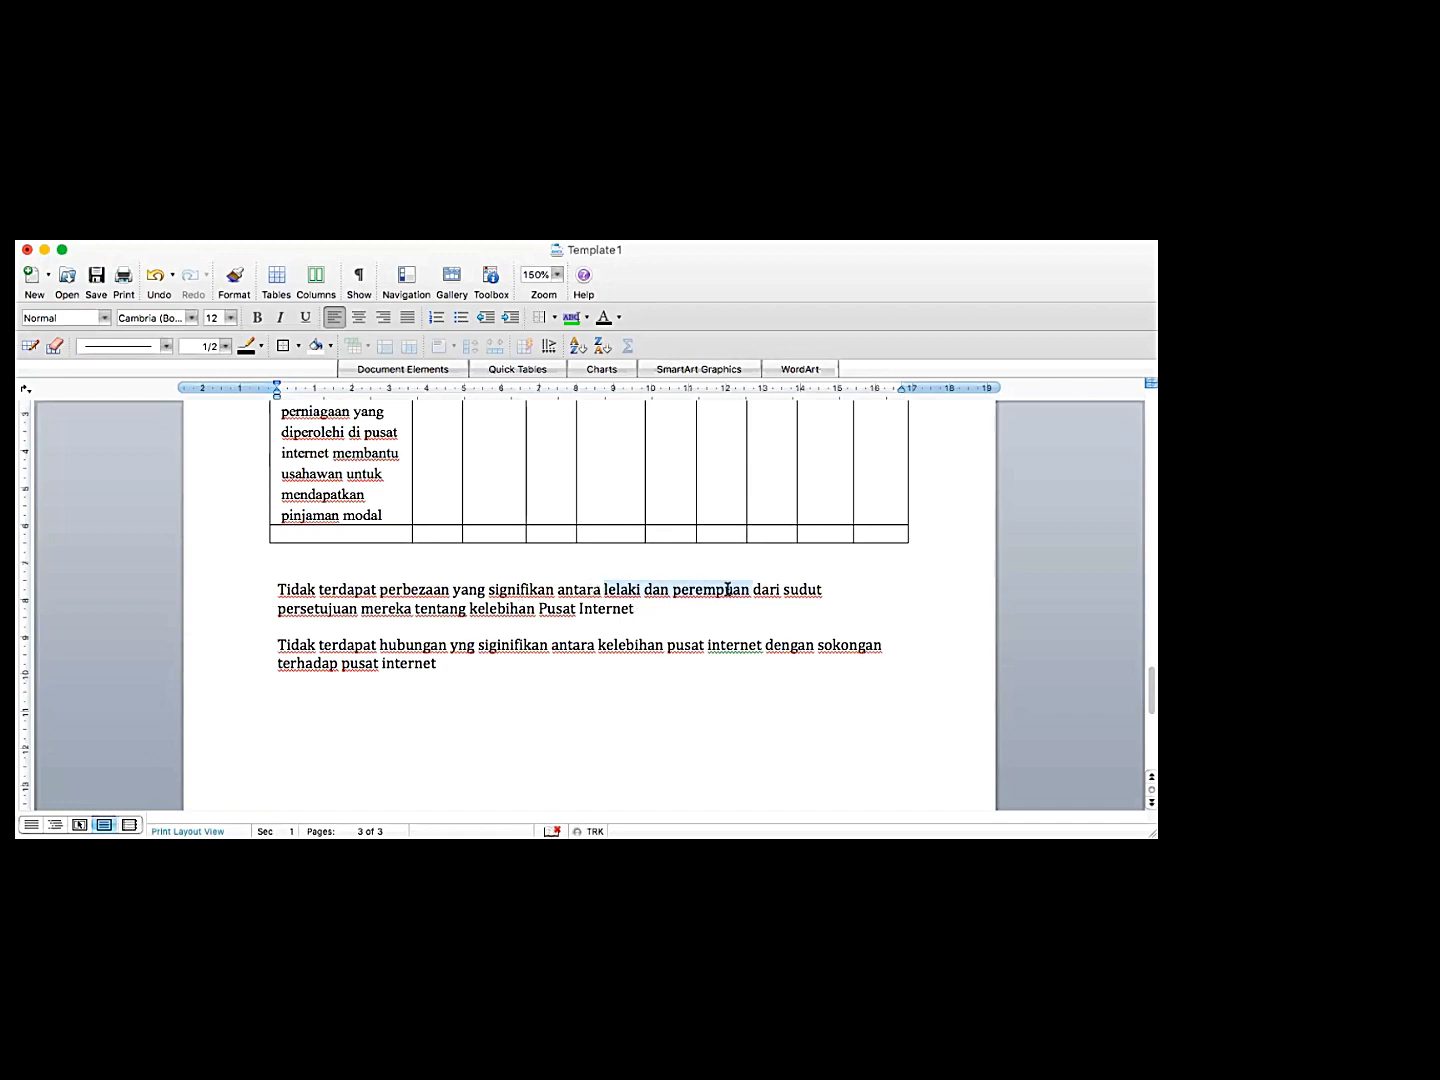
left_click(572, 317)
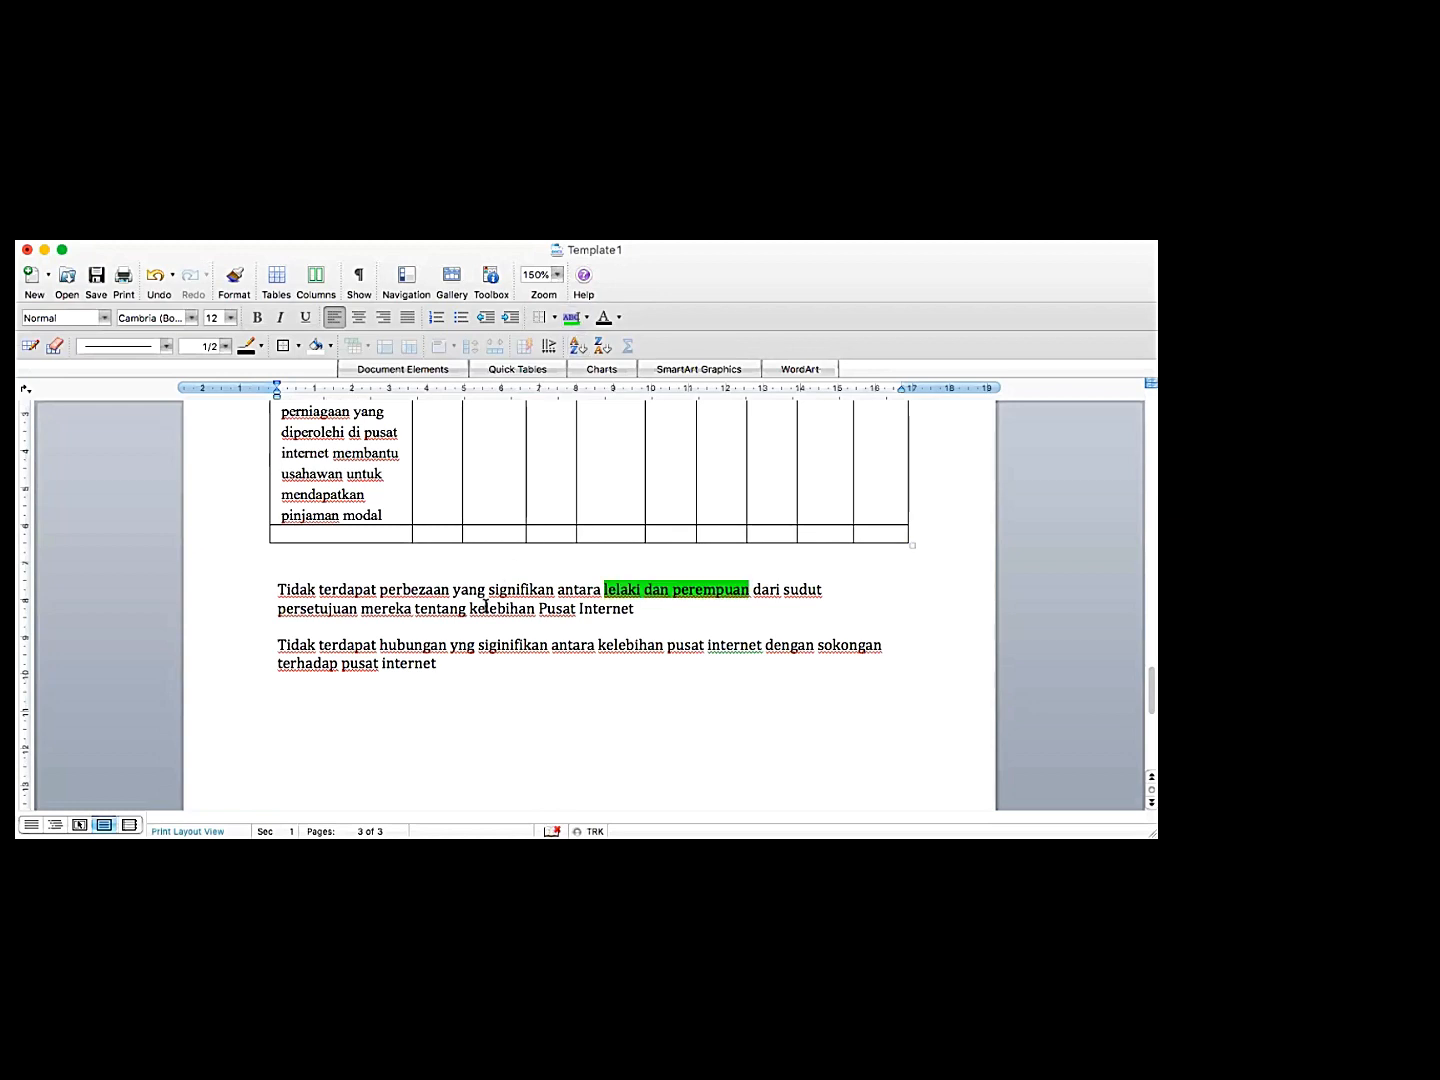
left_click_drag(468, 608, 622, 619)
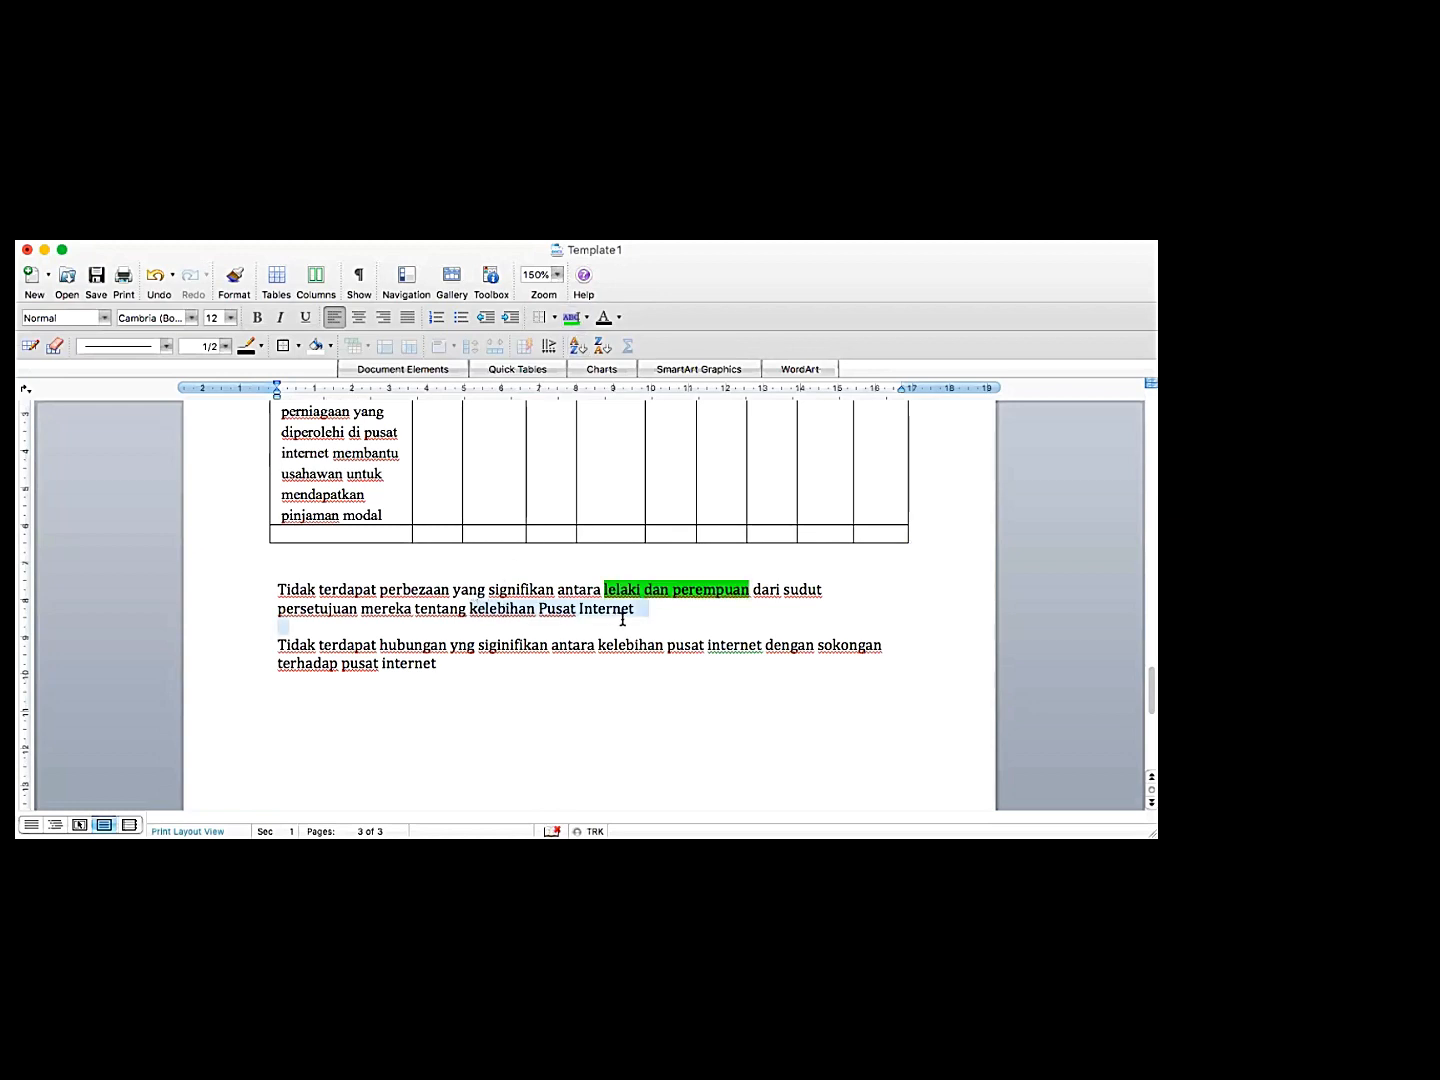
left_click(572, 317)
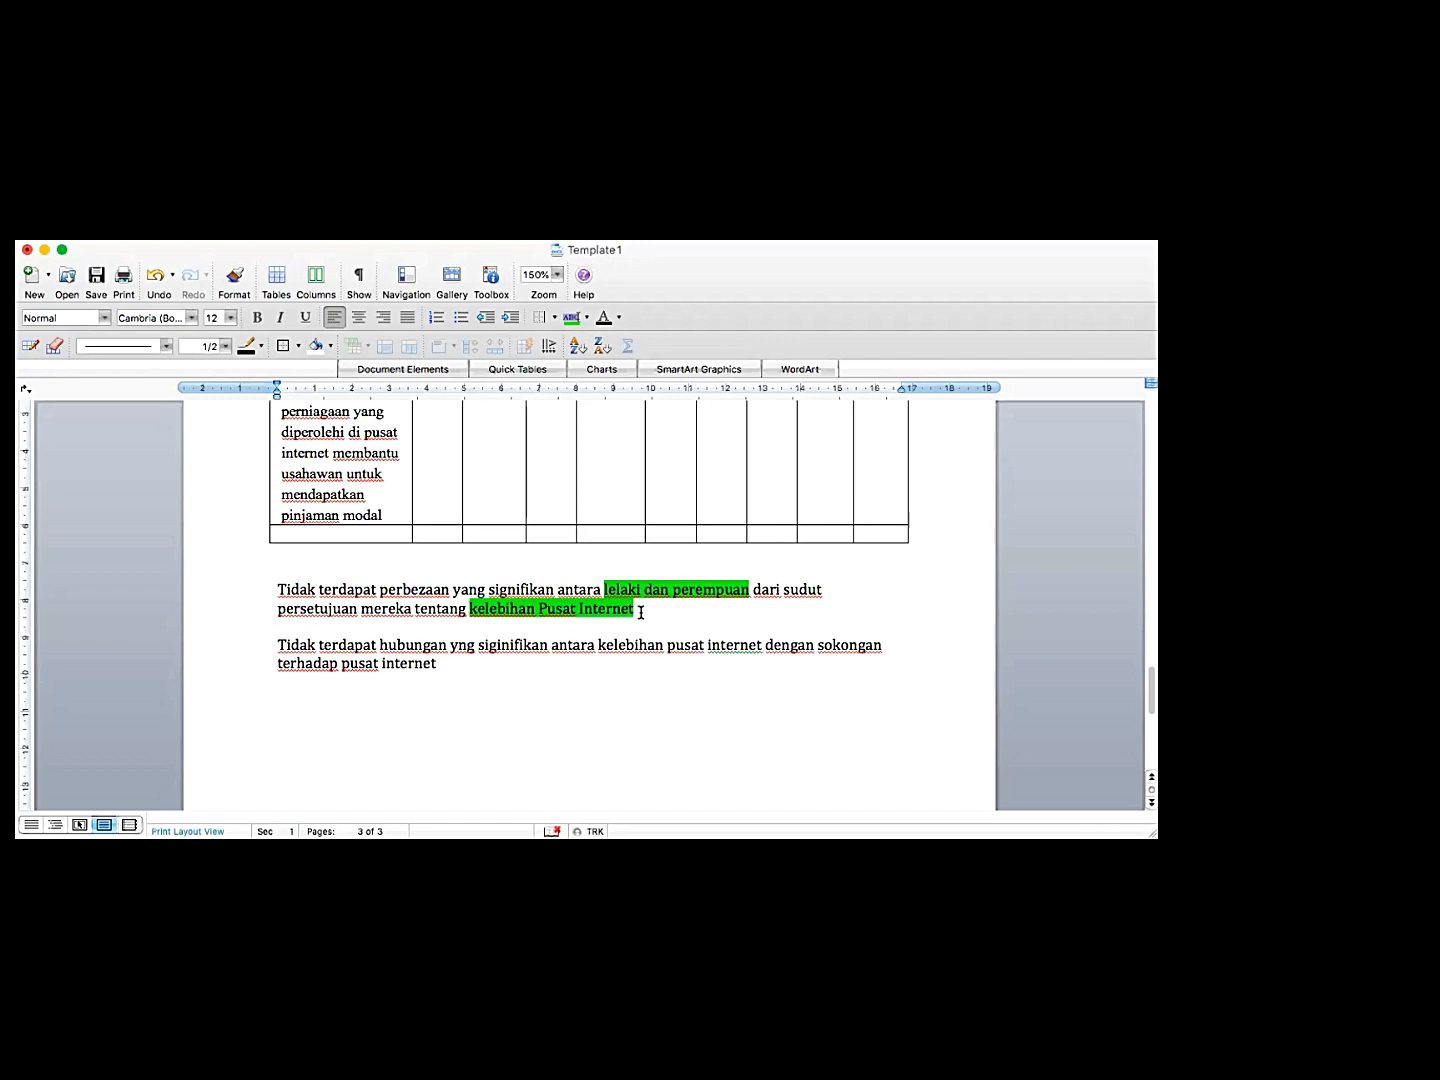
scroll(683, 594, "up", 5)
scroll(771, 552, "up", 10)
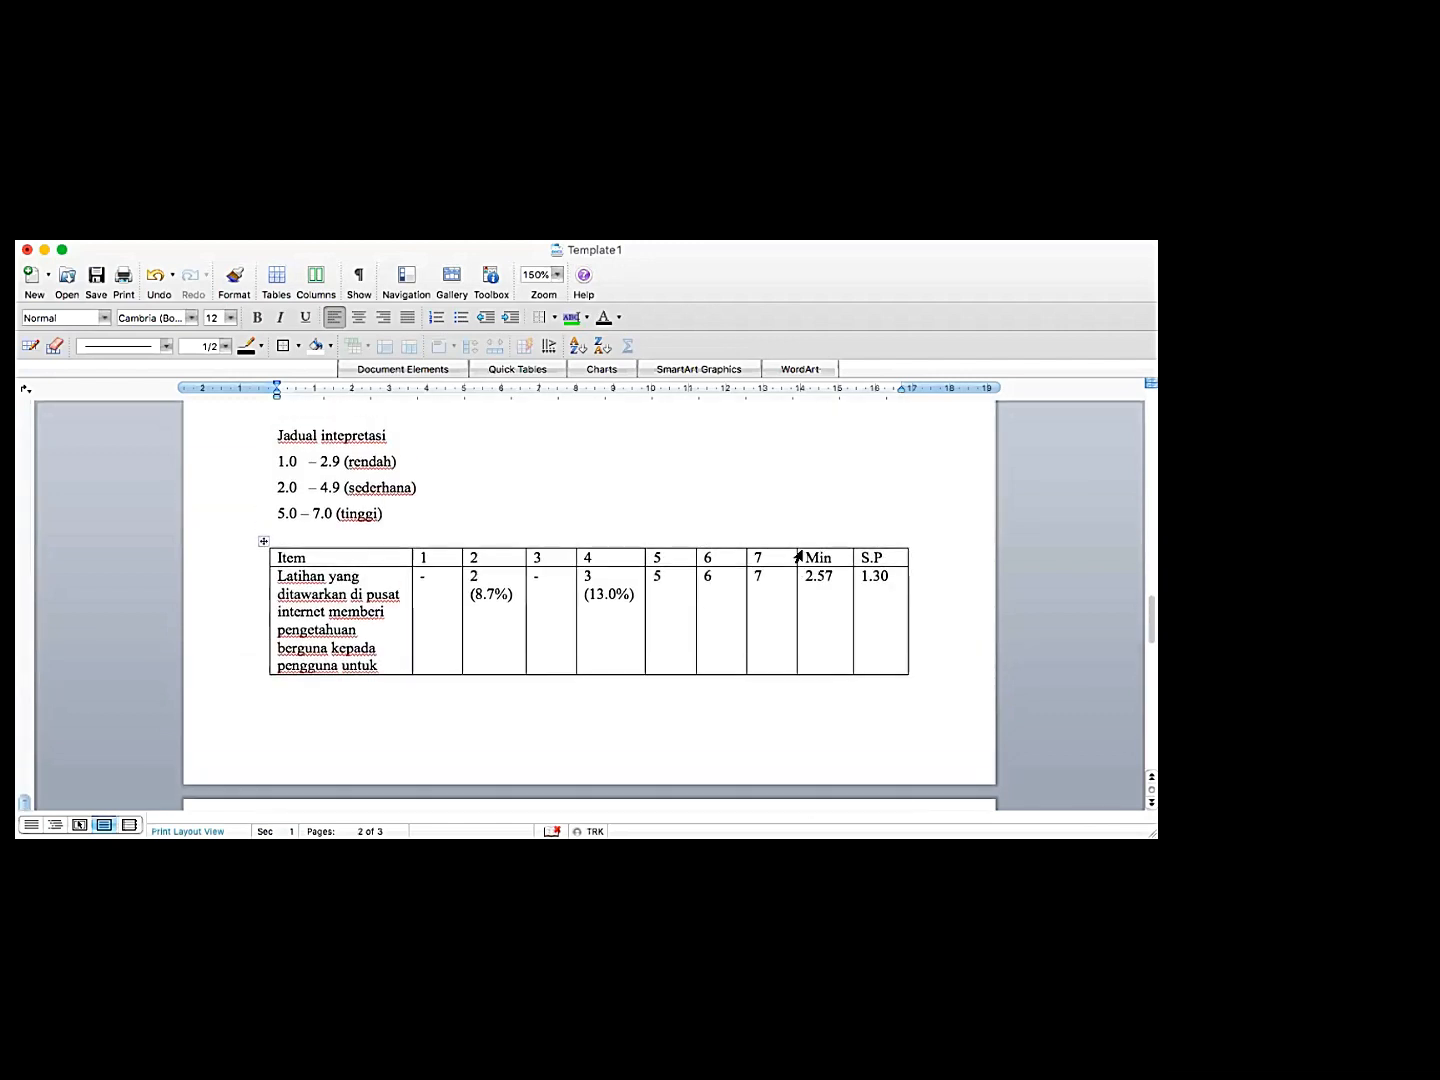
scroll(817, 569, "down", 12)
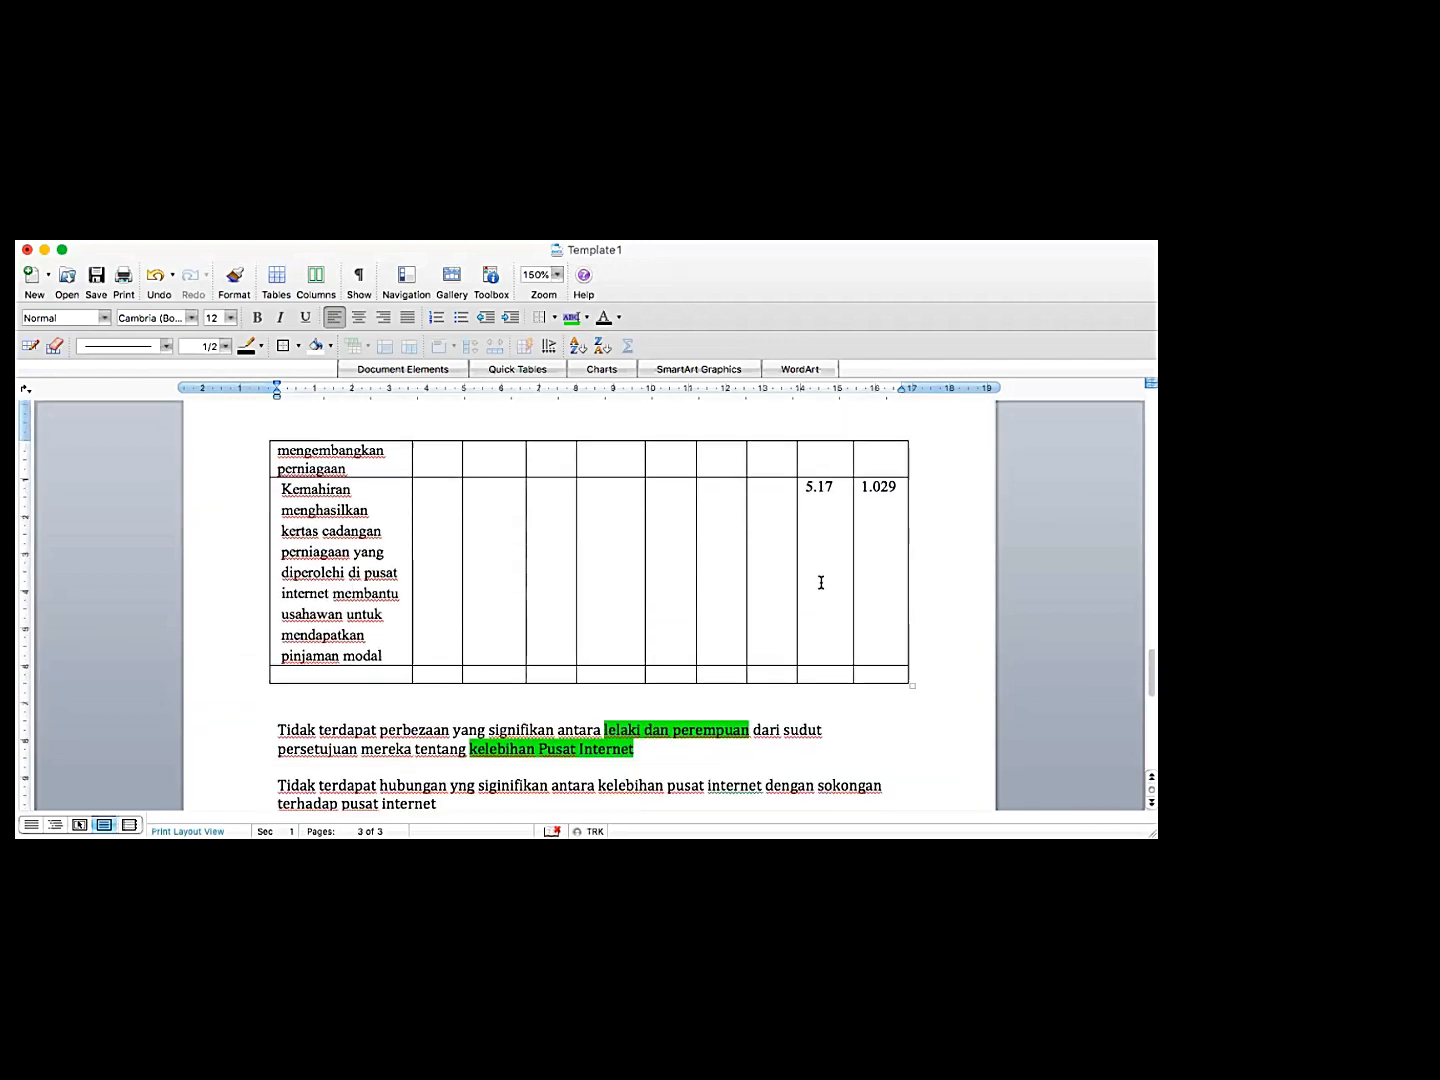
scroll(808, 615, "down", 4)
scroll(810, 611, "up", 2)
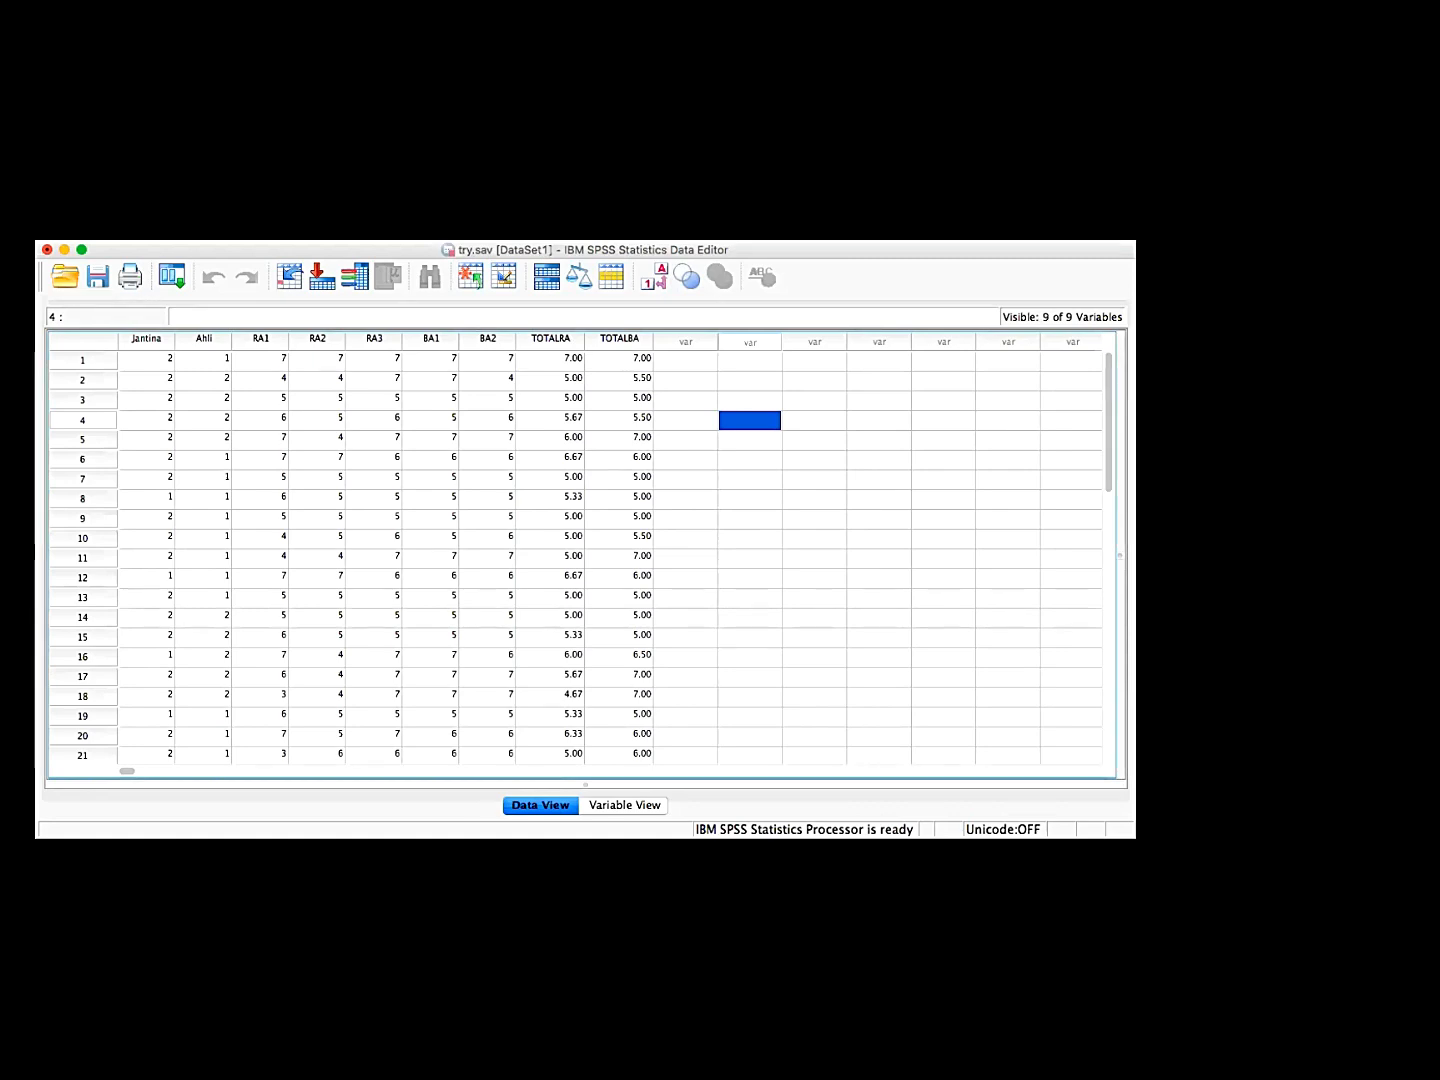
Open the Independent-Samples T Test and assign Jantina as the grouping variable
left_click(403, 231)
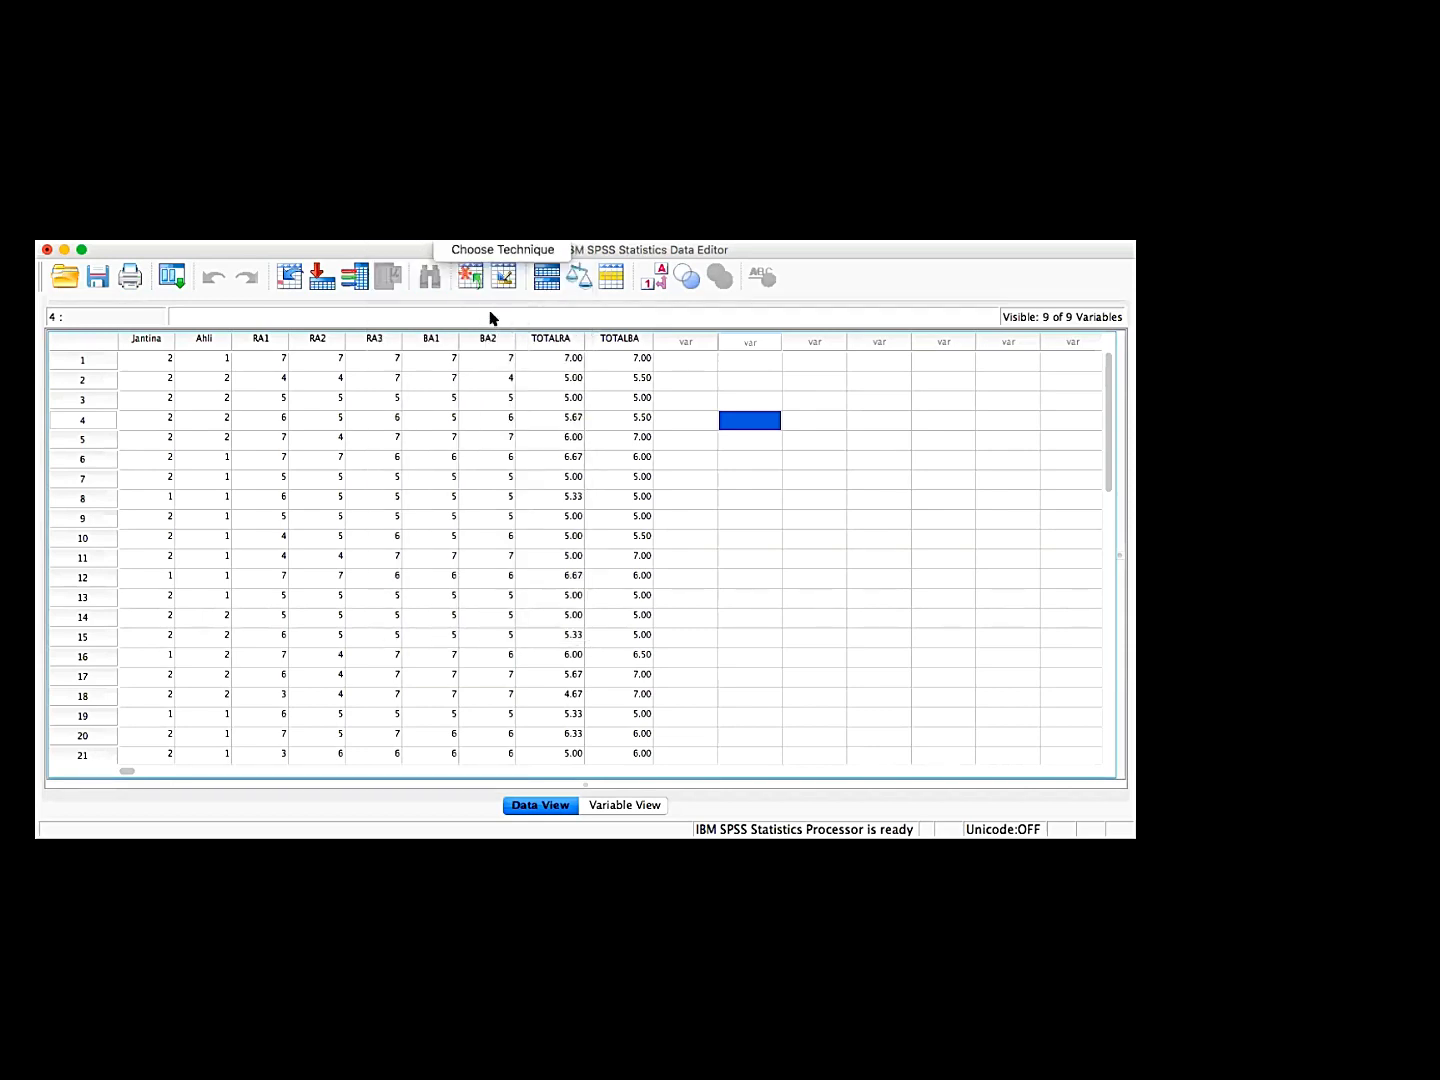
mouse_move(408, 248)
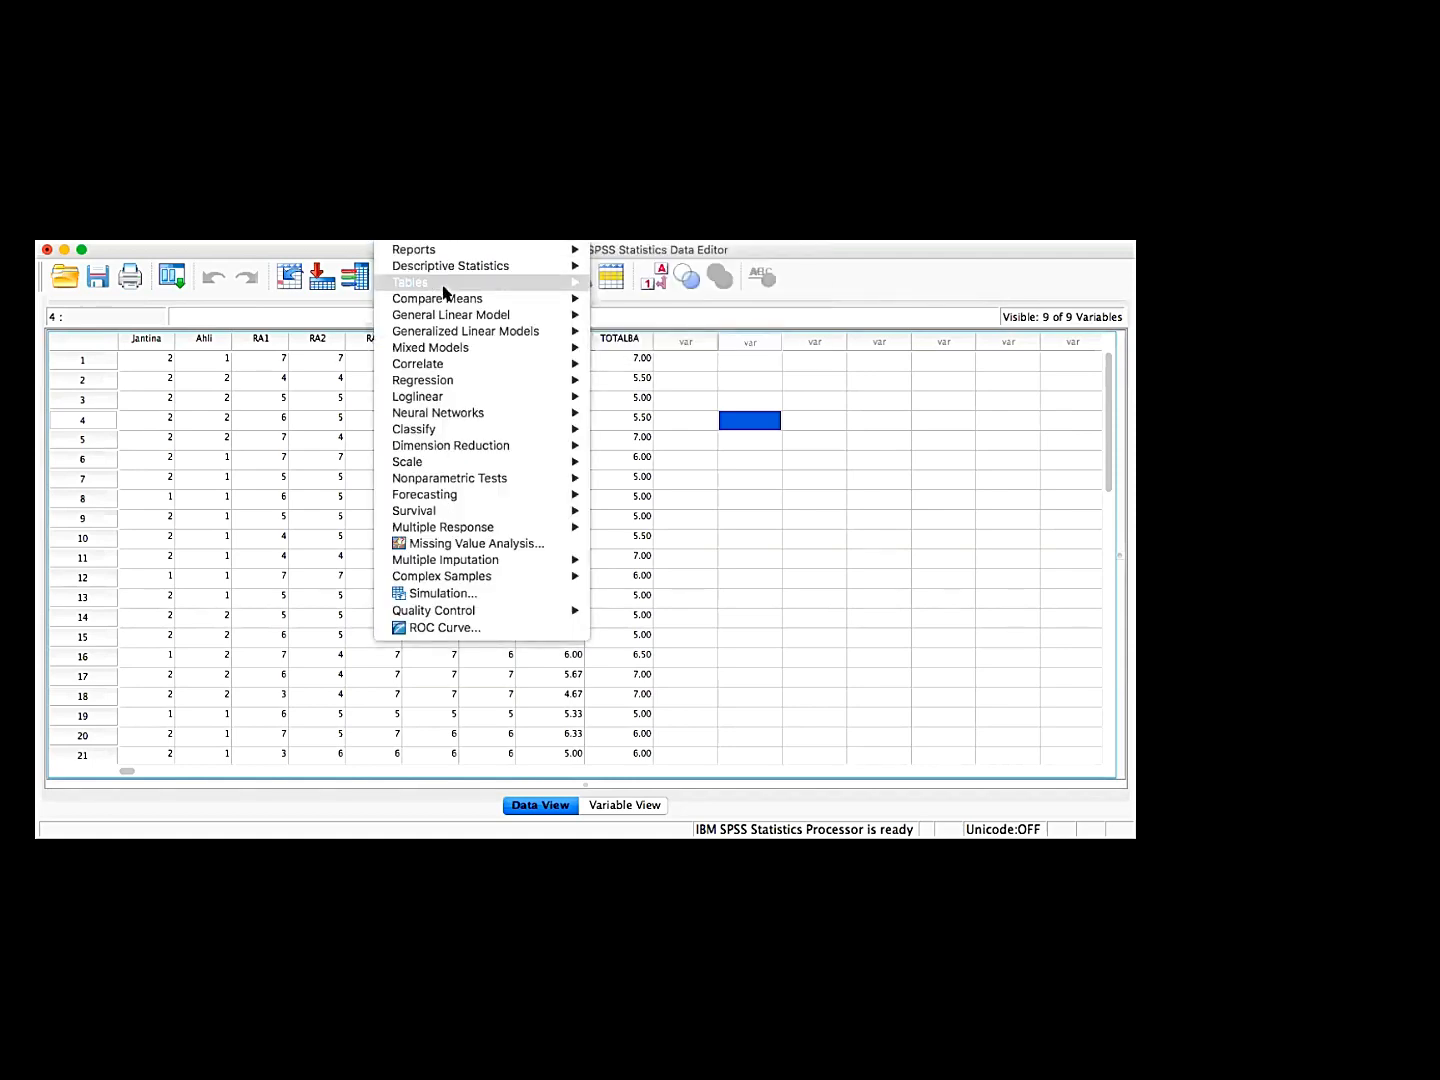
mouse_move(452, 298)
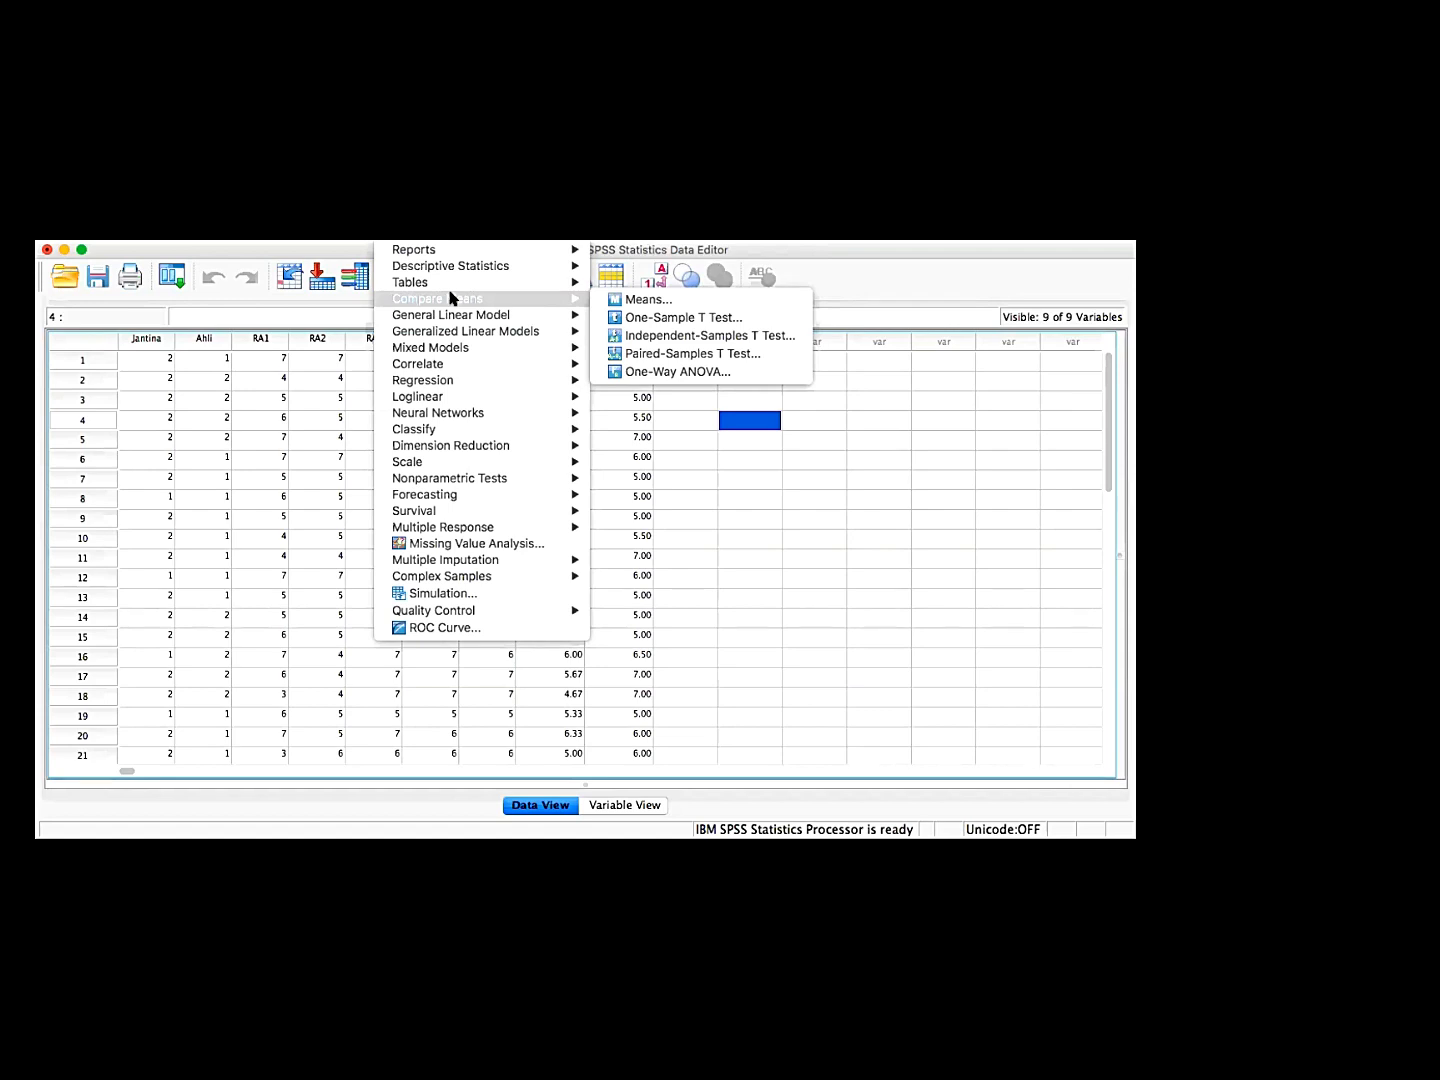
left_click(675, 338)
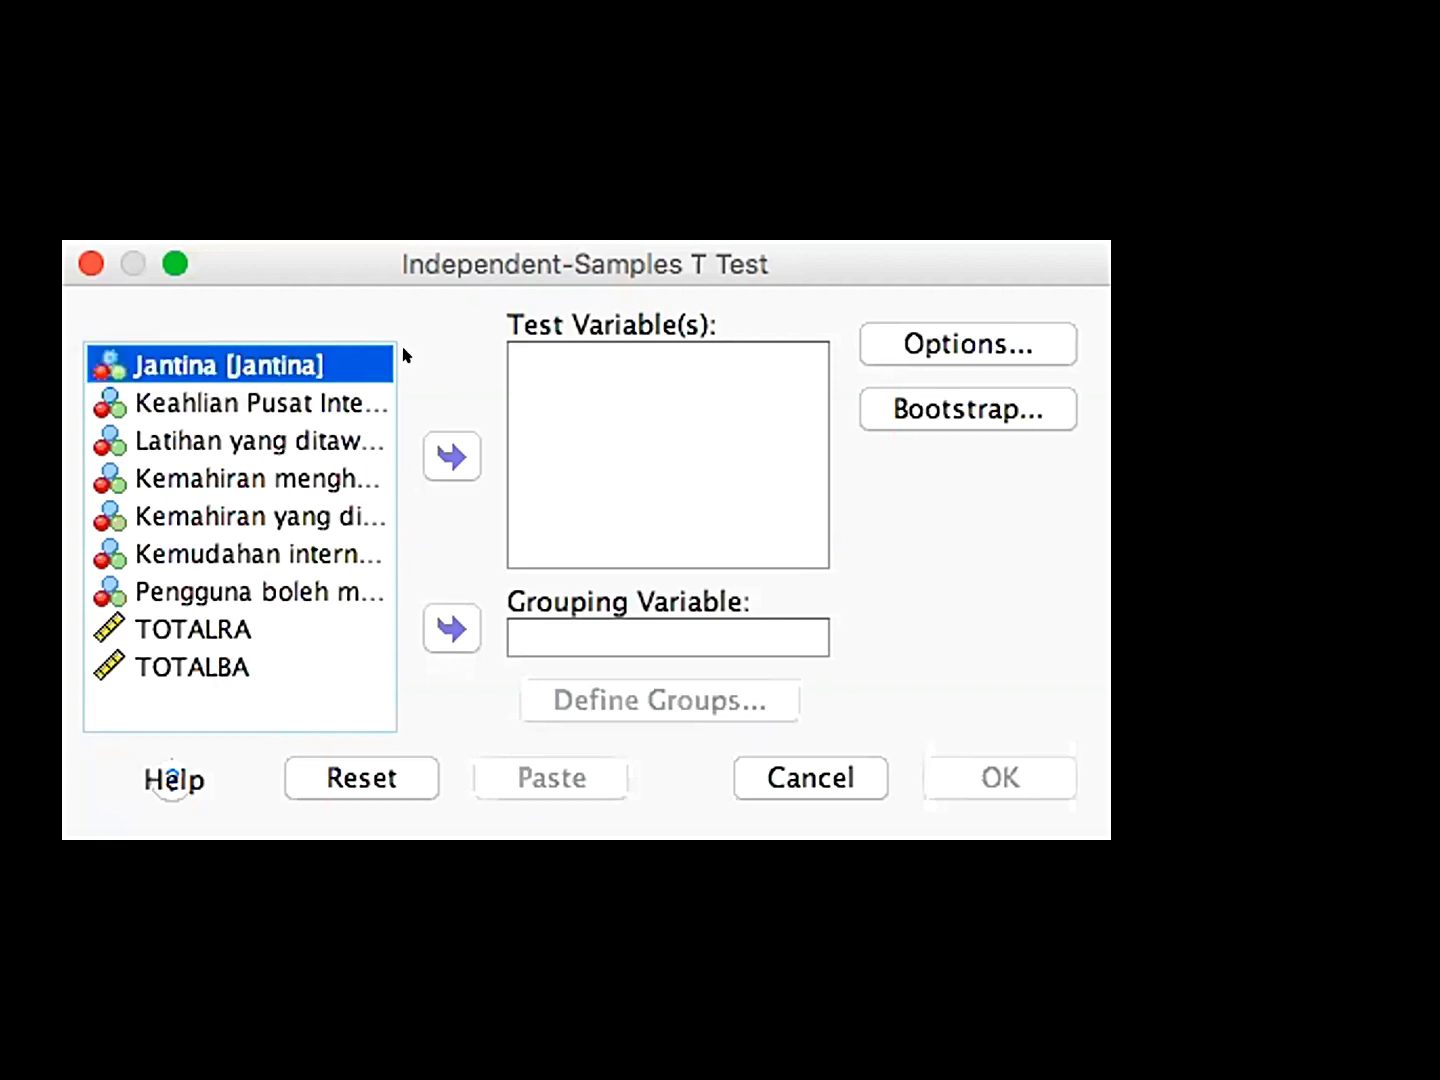
left_click(372, 358)
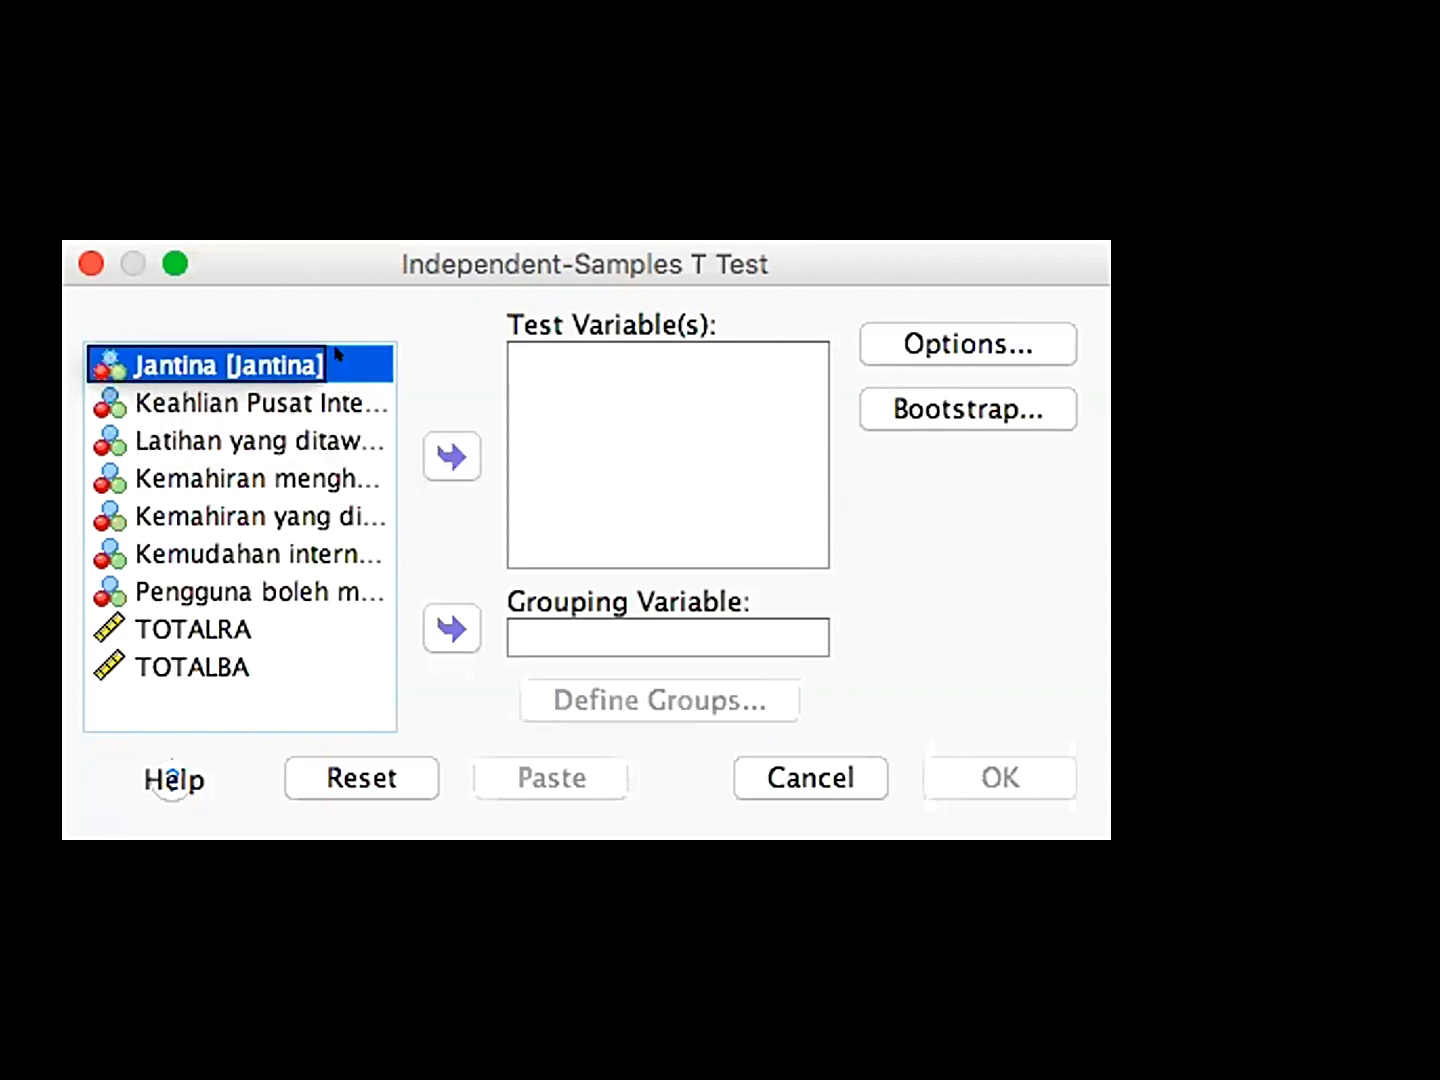
left_click_drag(336, 352, 512, 593)
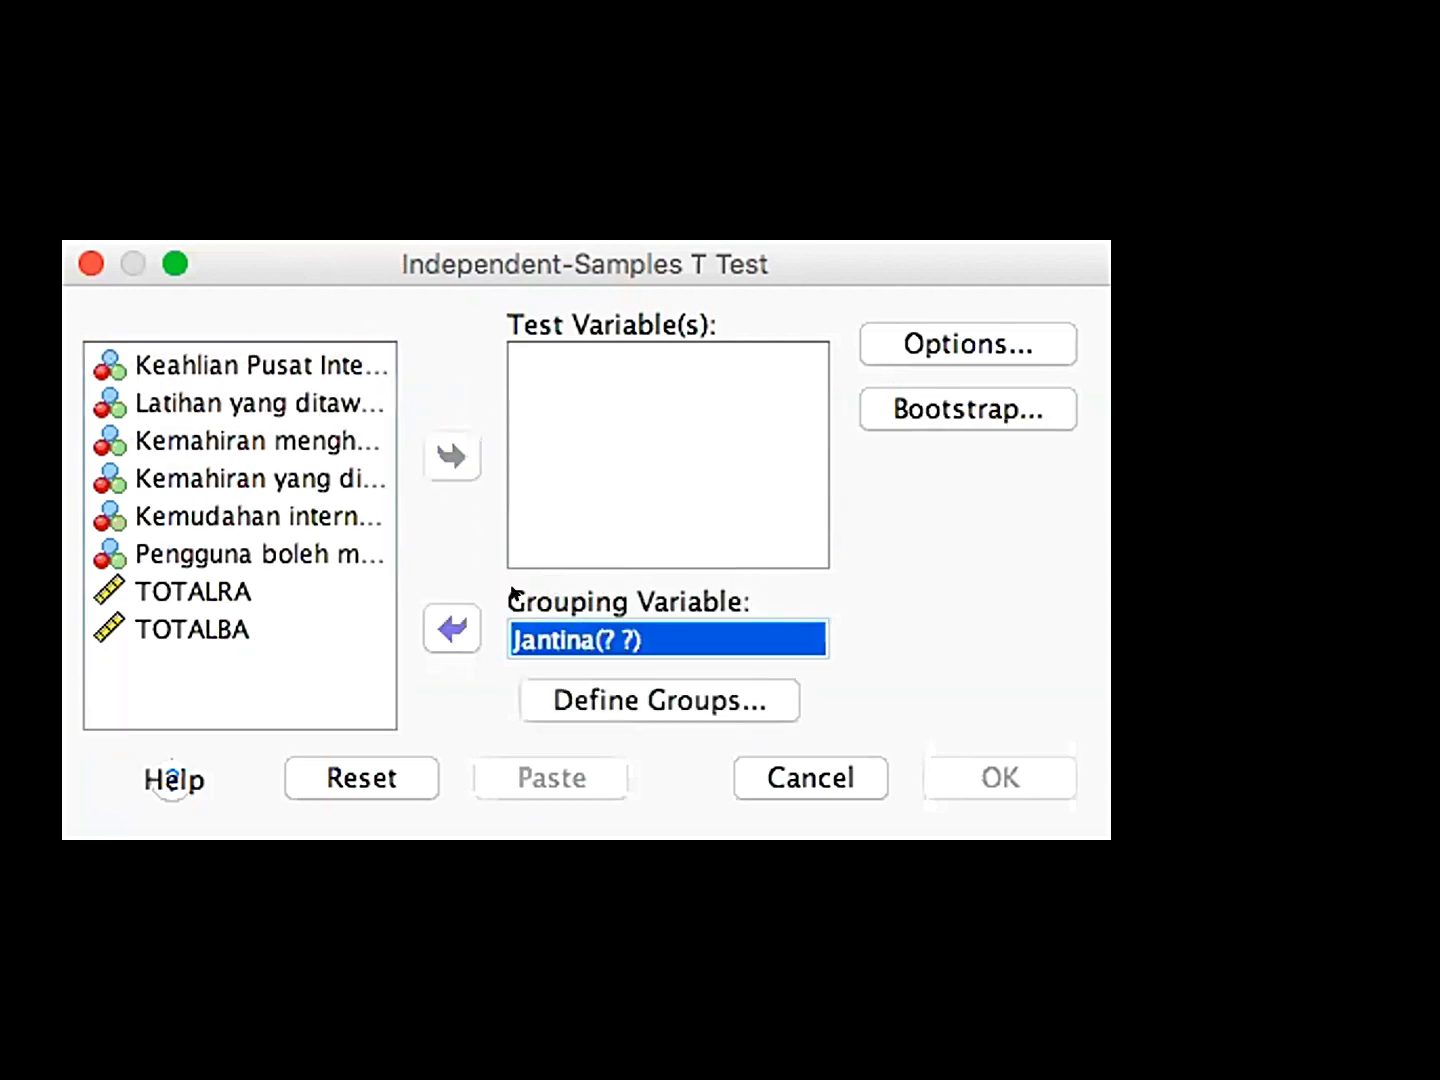
left_click(466, 622)
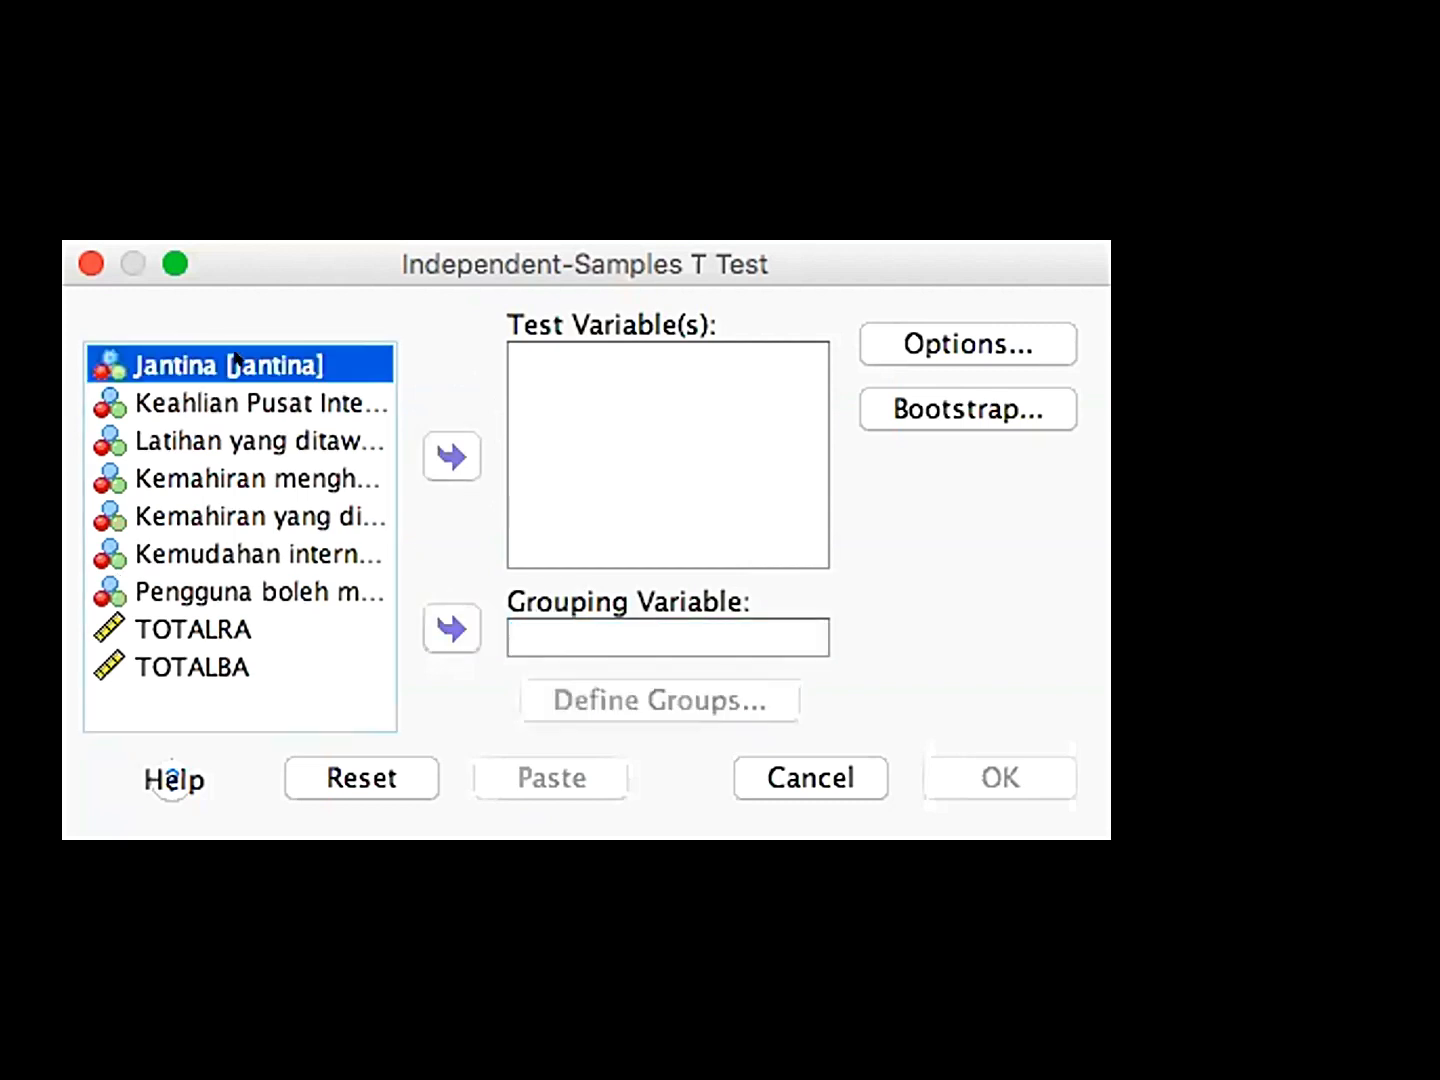
left_click(452, 628)
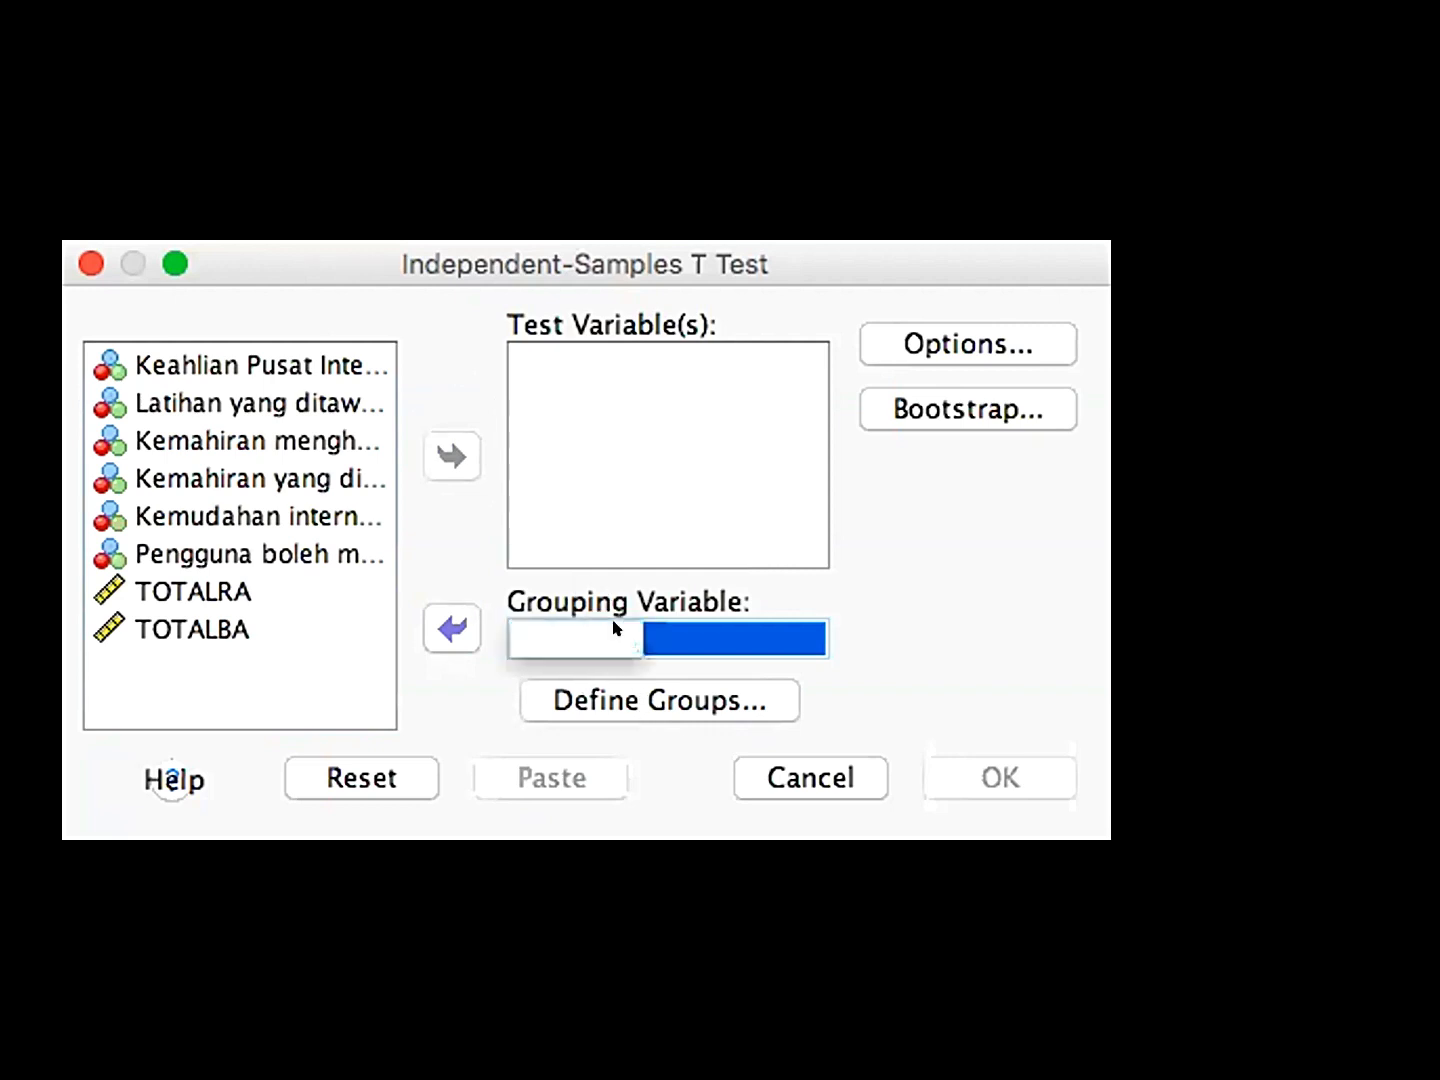
Define the Jantina groups with value 1 for group 1 and 2 for group 2
left_click(709, 692)
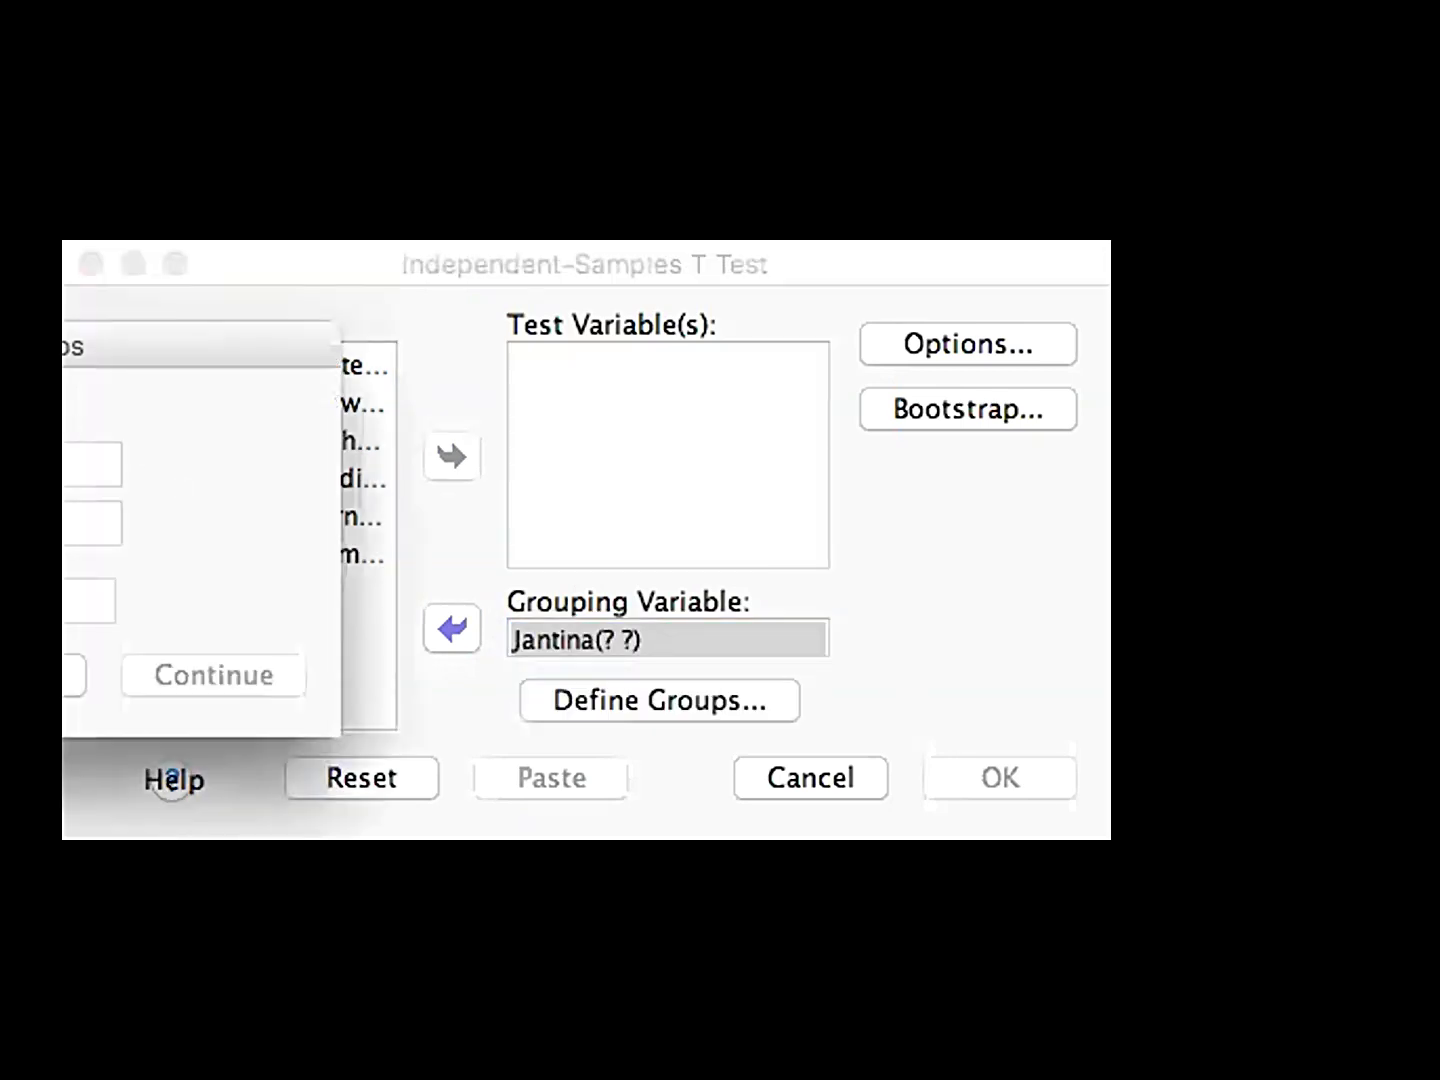
left_click(80, 465)
left_click(92, 523)
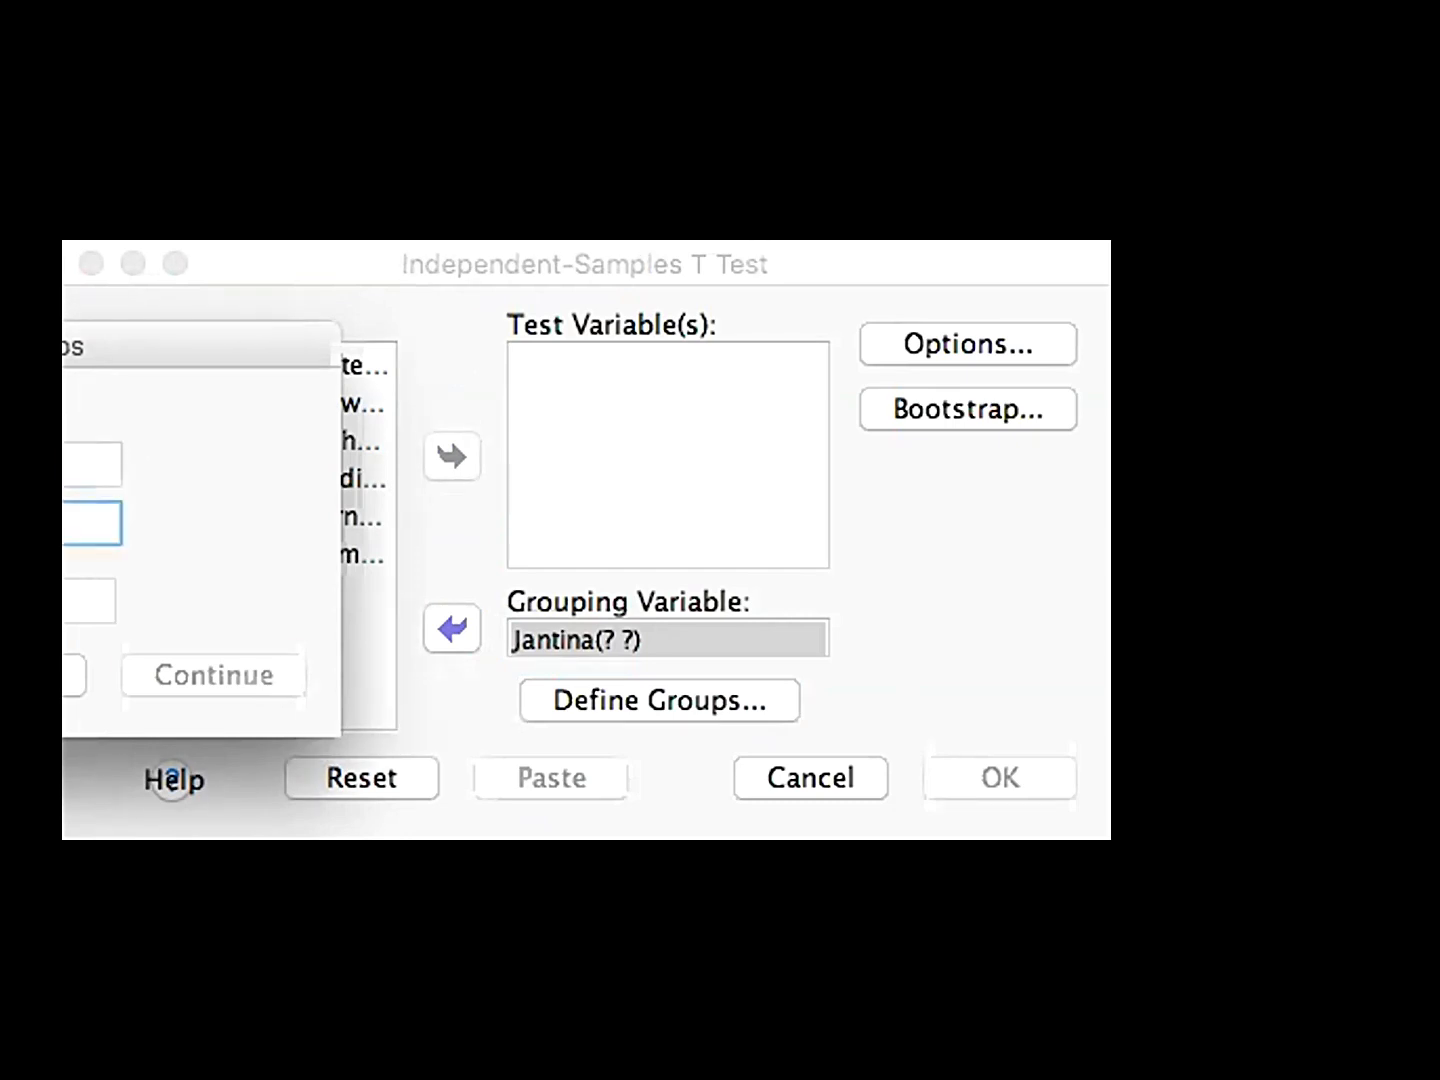
type("2")
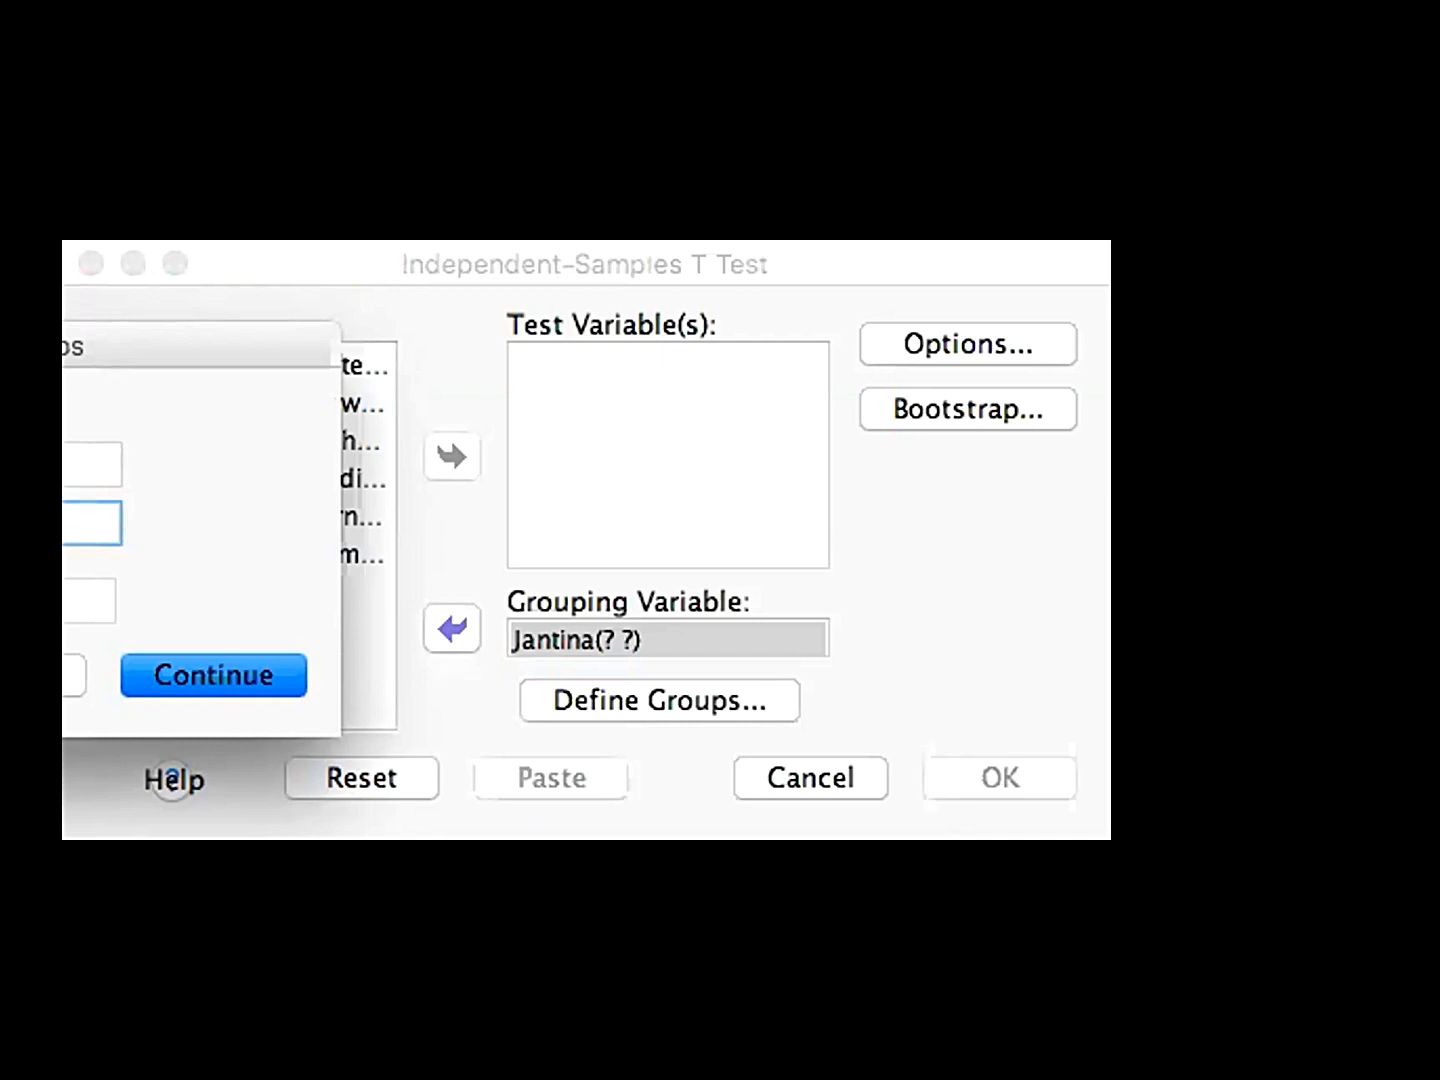
left_click(209, 662)
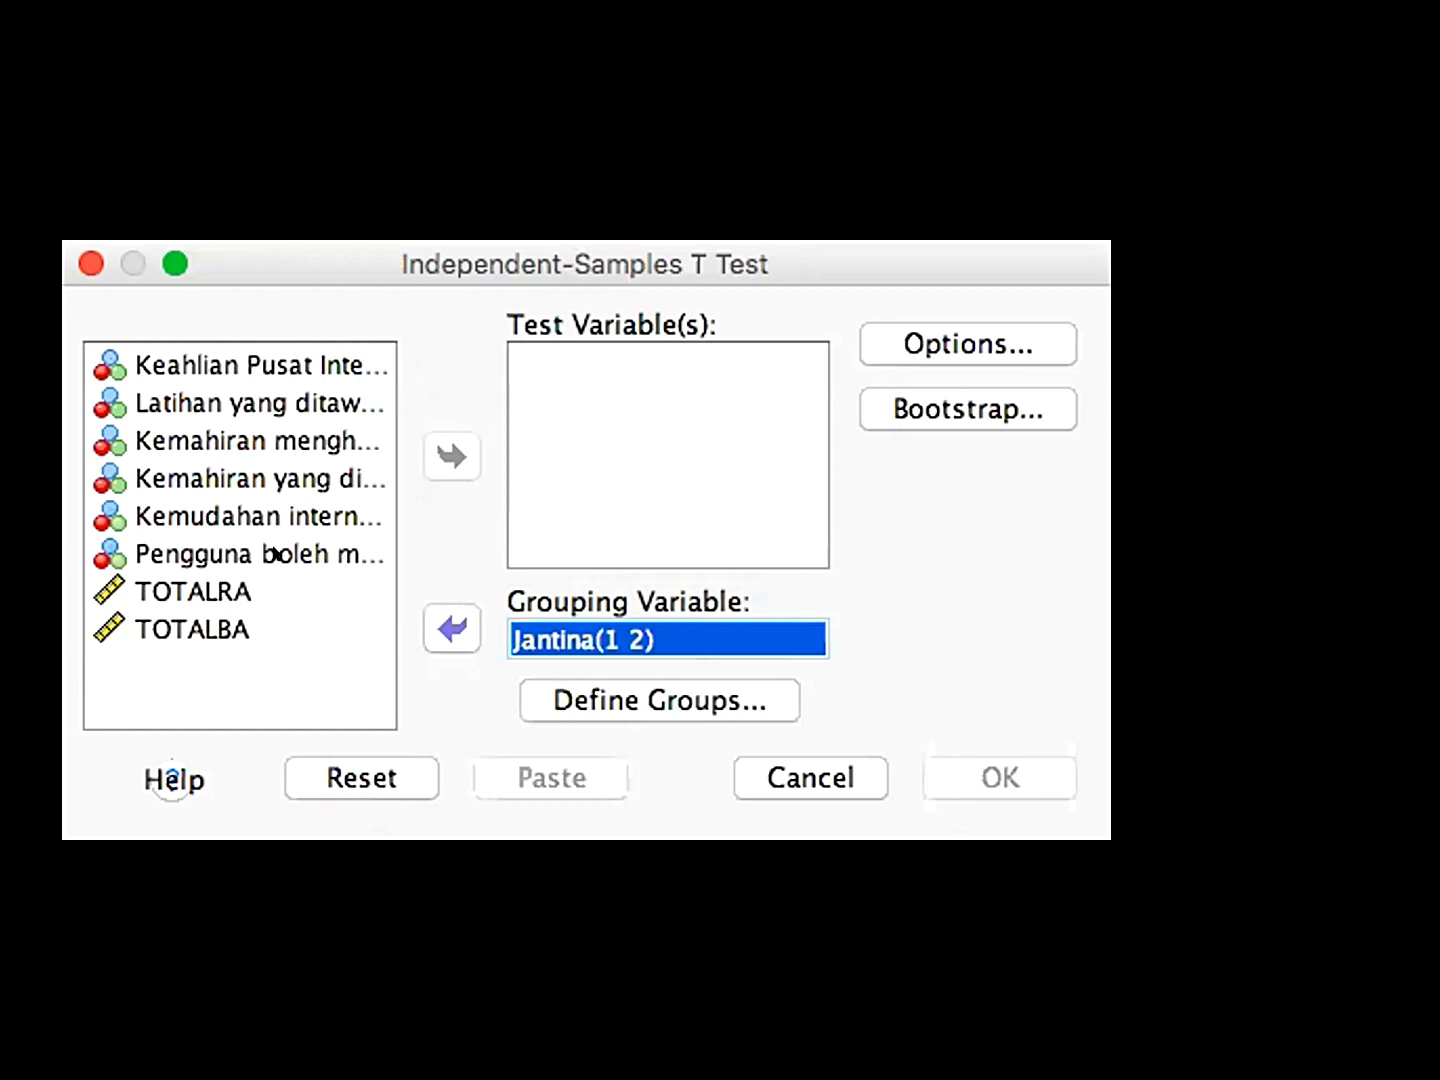
Add TOTALRA as the test variable and run the independent-samples t test
left_click(236, 452)
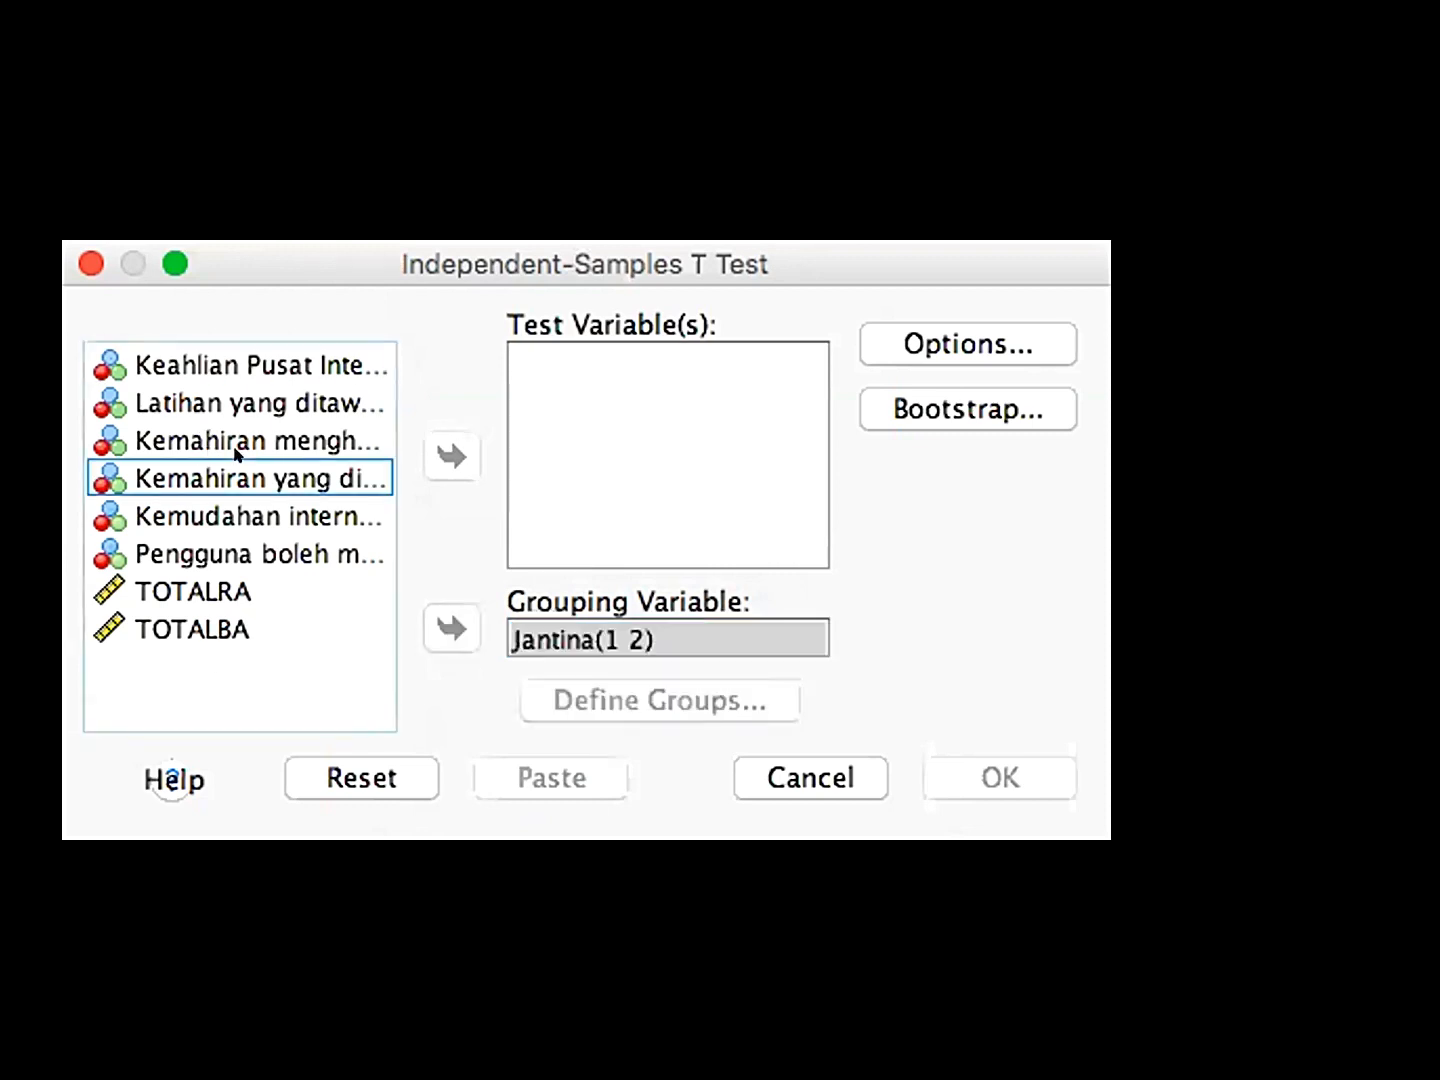
left_click(336, 592)
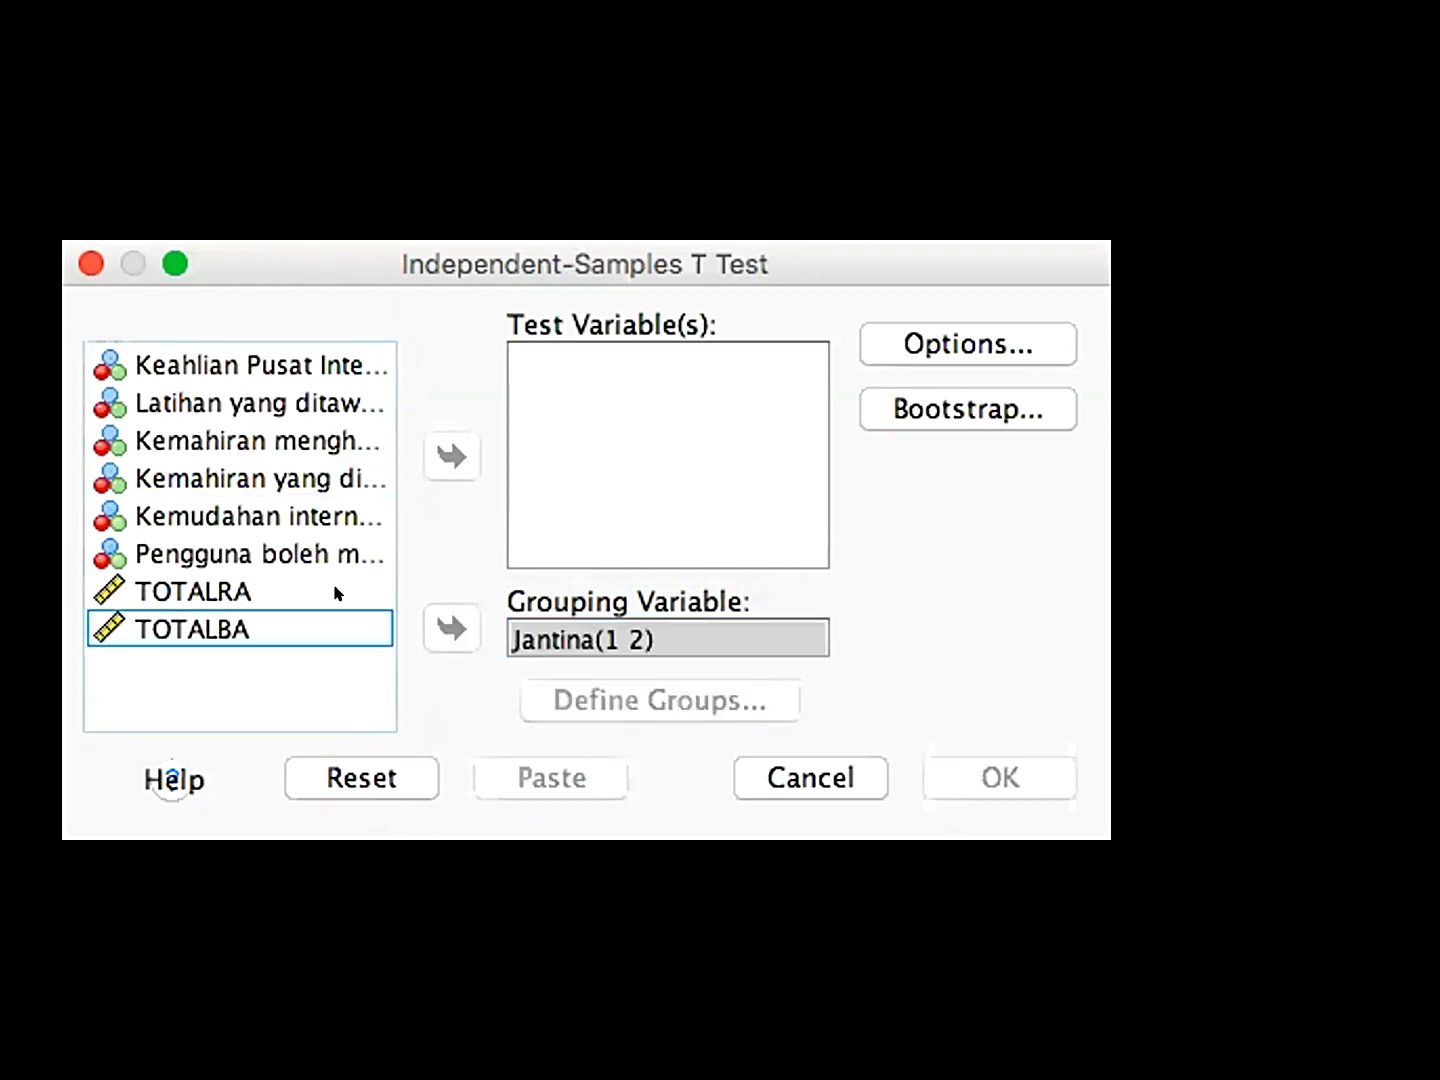
left_click(276, 591)
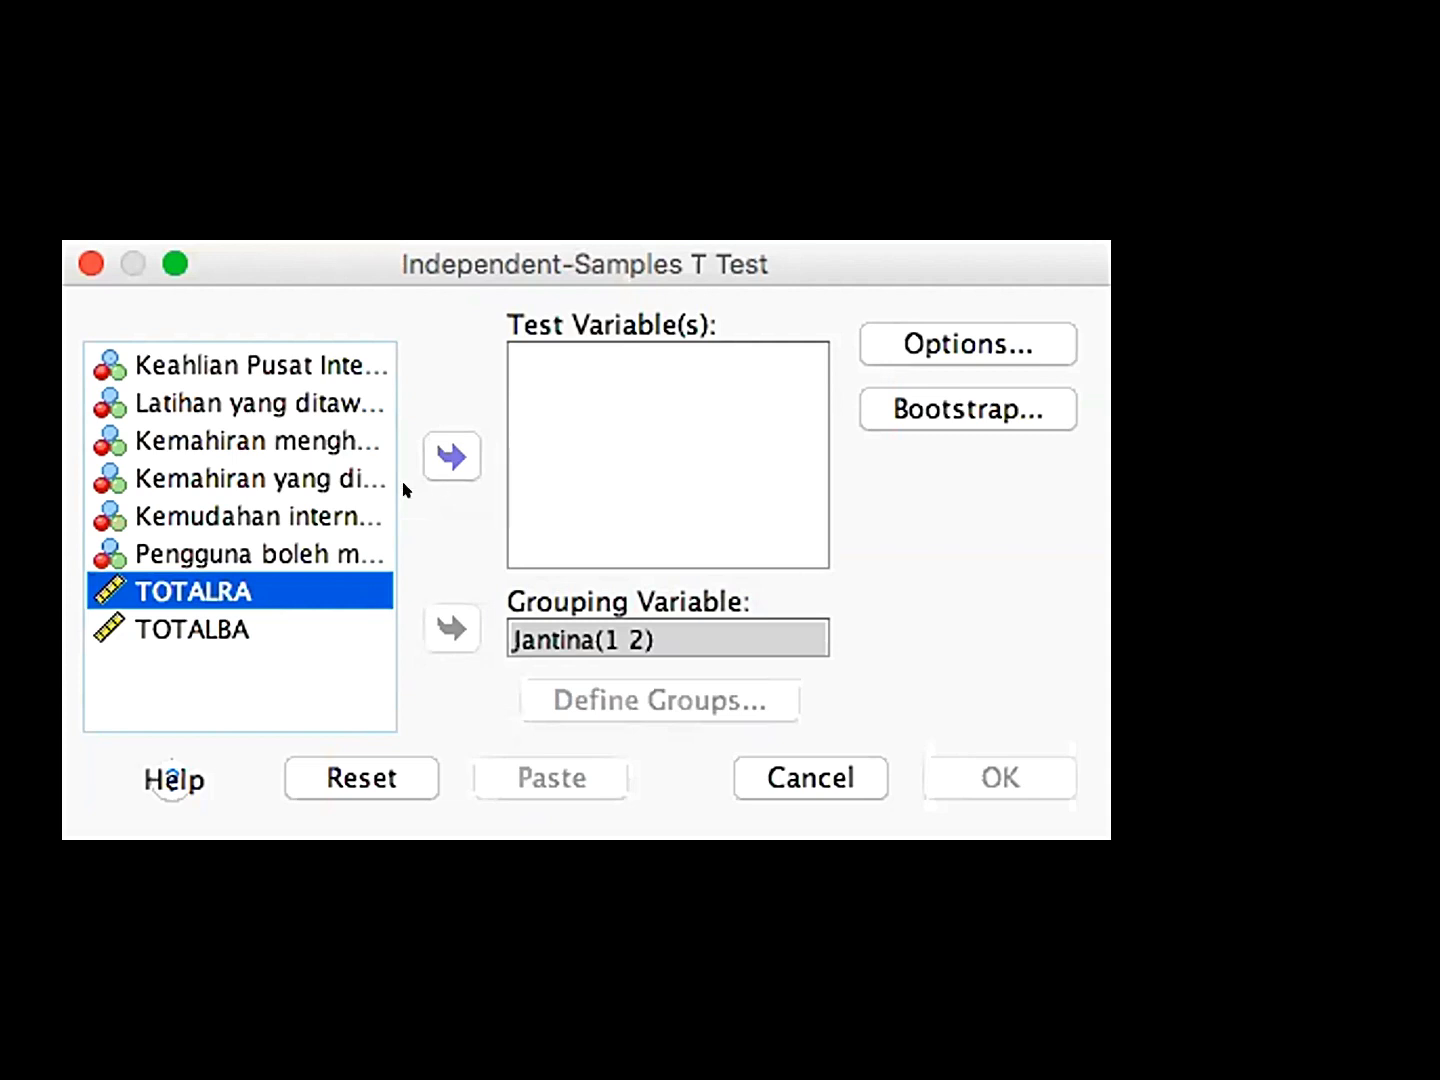
left_click(451, 457)
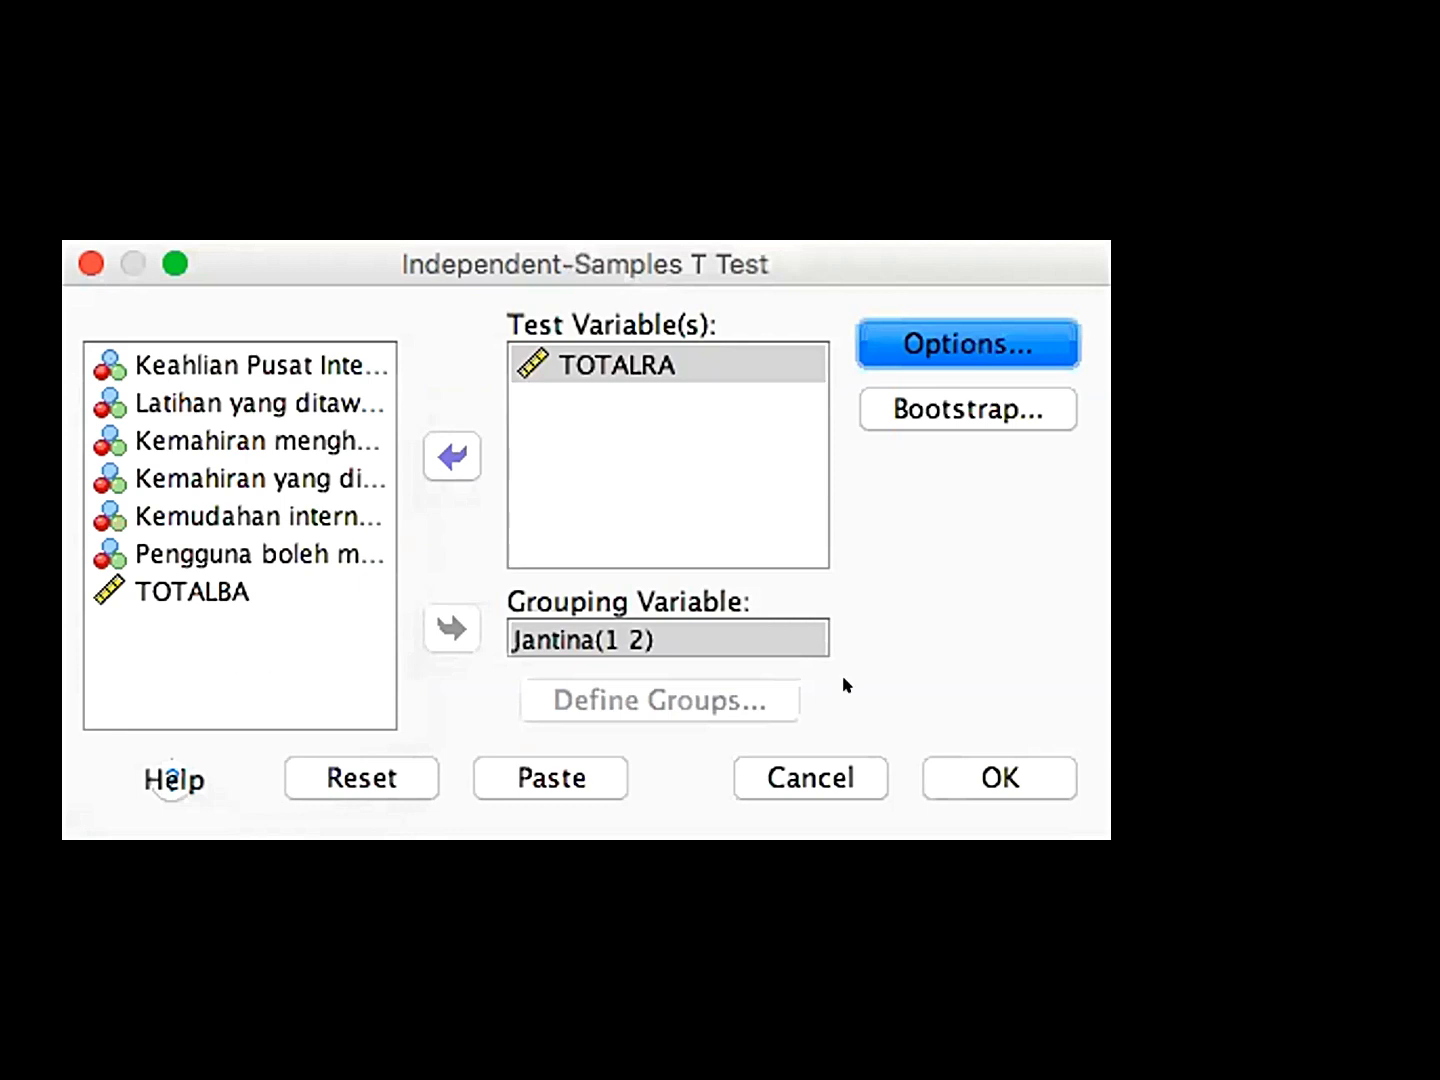
left_click(1003, 777)
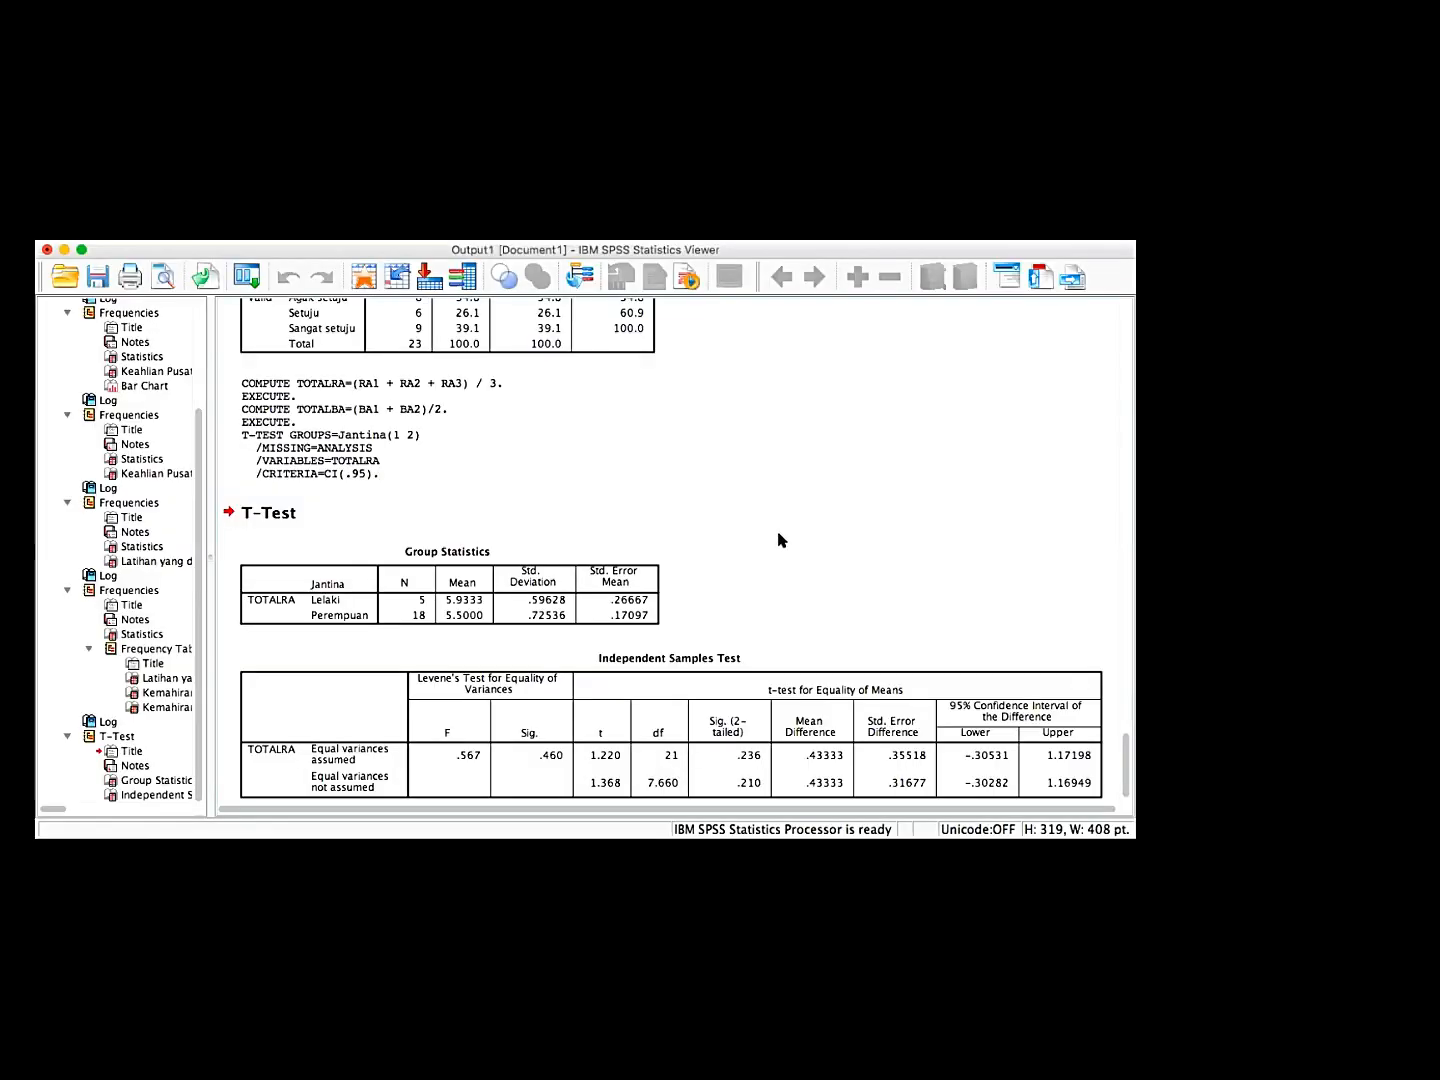
Examine the Group Statistics means by Jantina, the earlier frequency tables, and the significance values in the Independent Samples Test table
scroll(780, 539, "down", 1)
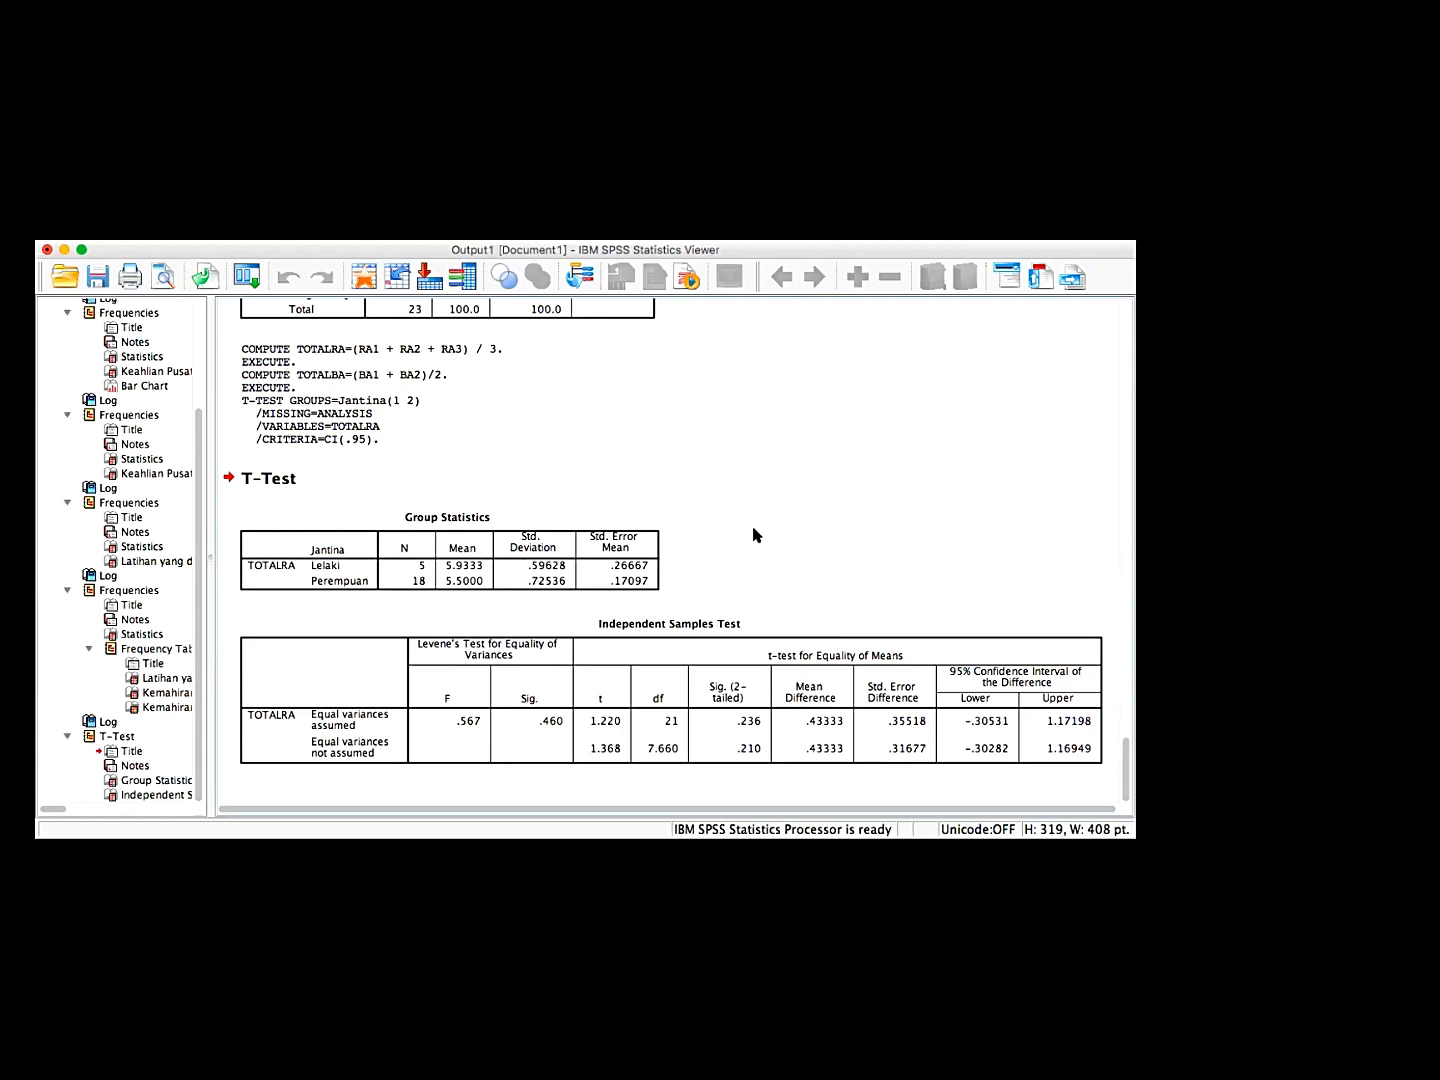
left_click(440, 516)
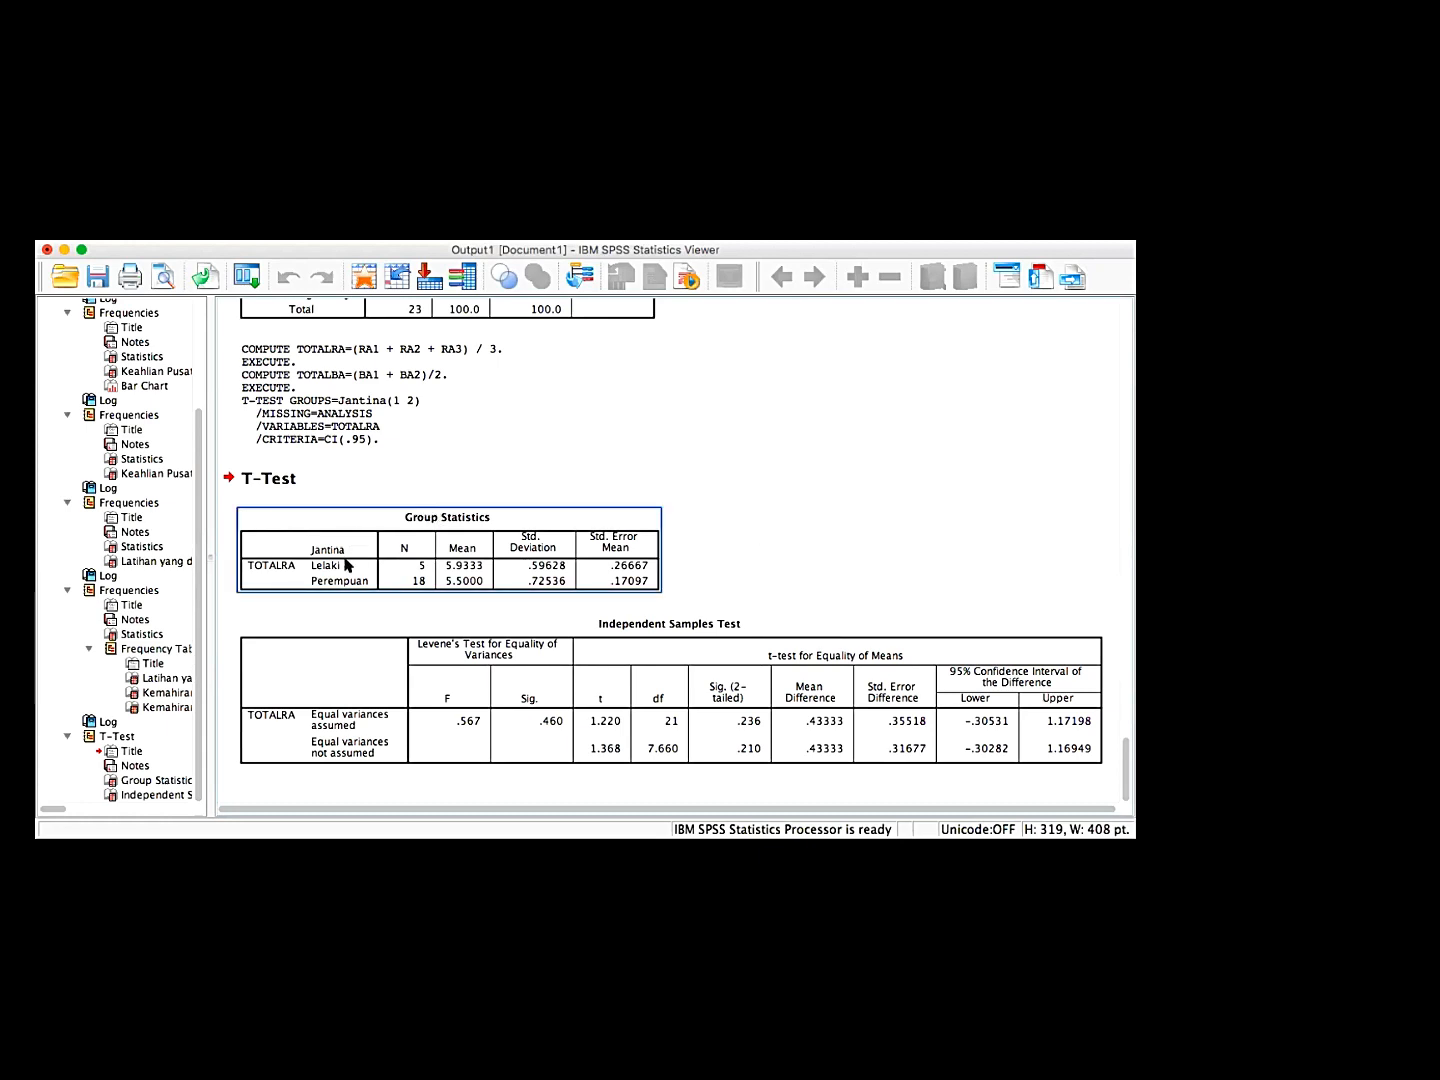
left_click(330, 505)
left_click(296, 536)
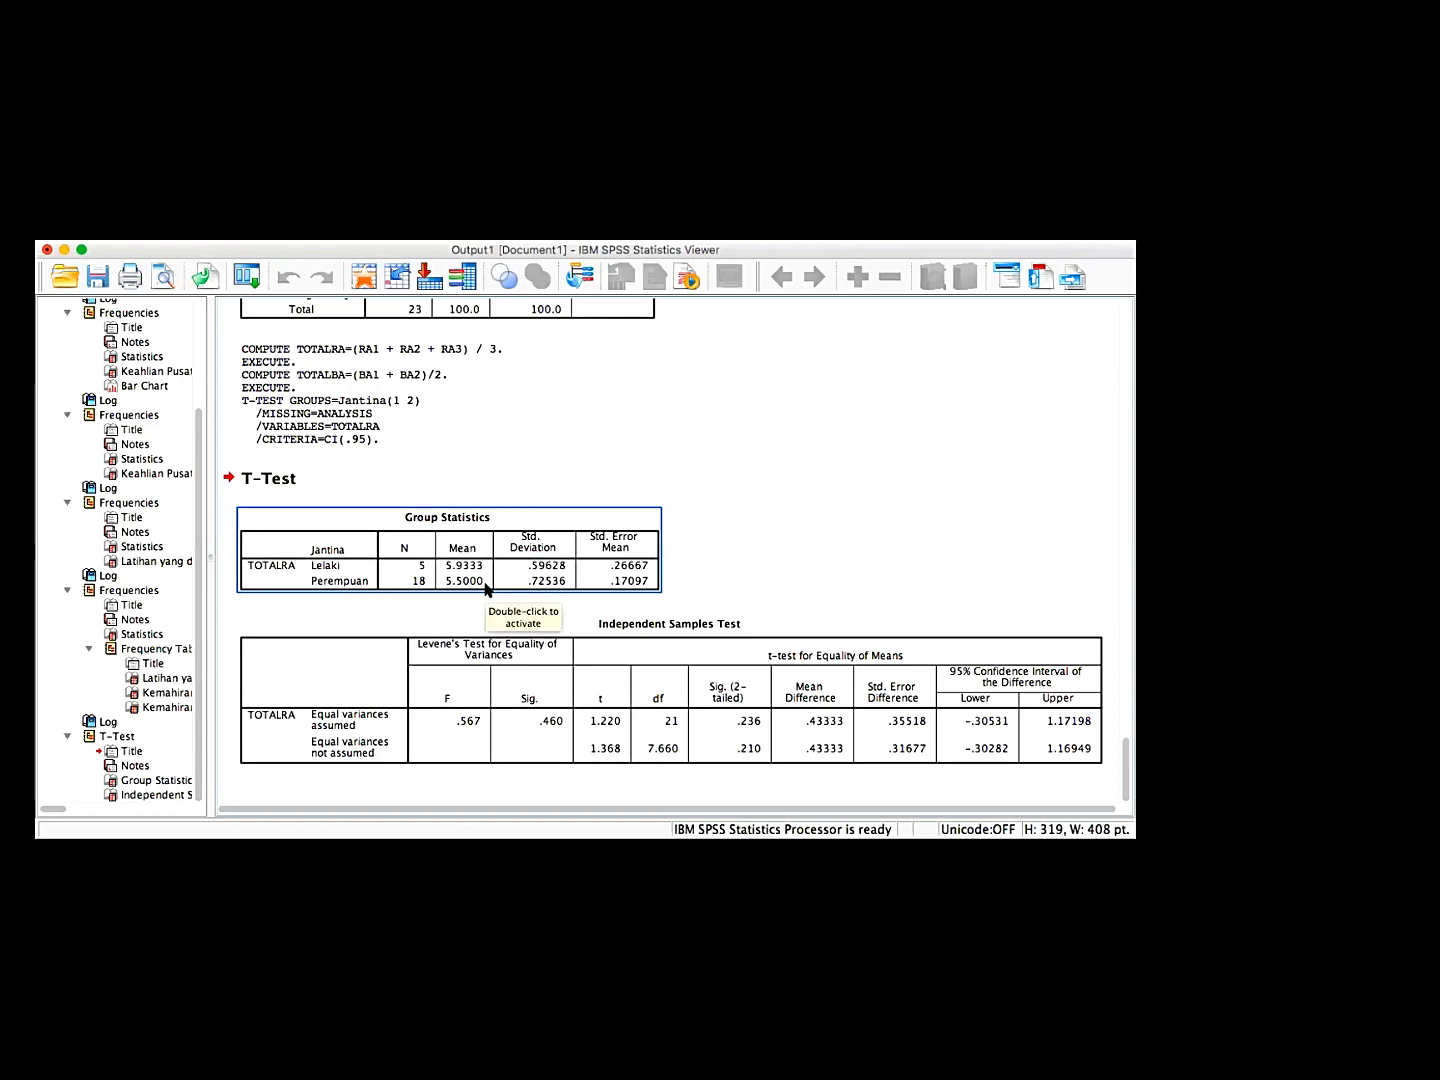
scroll(487, 588, "up", 6)
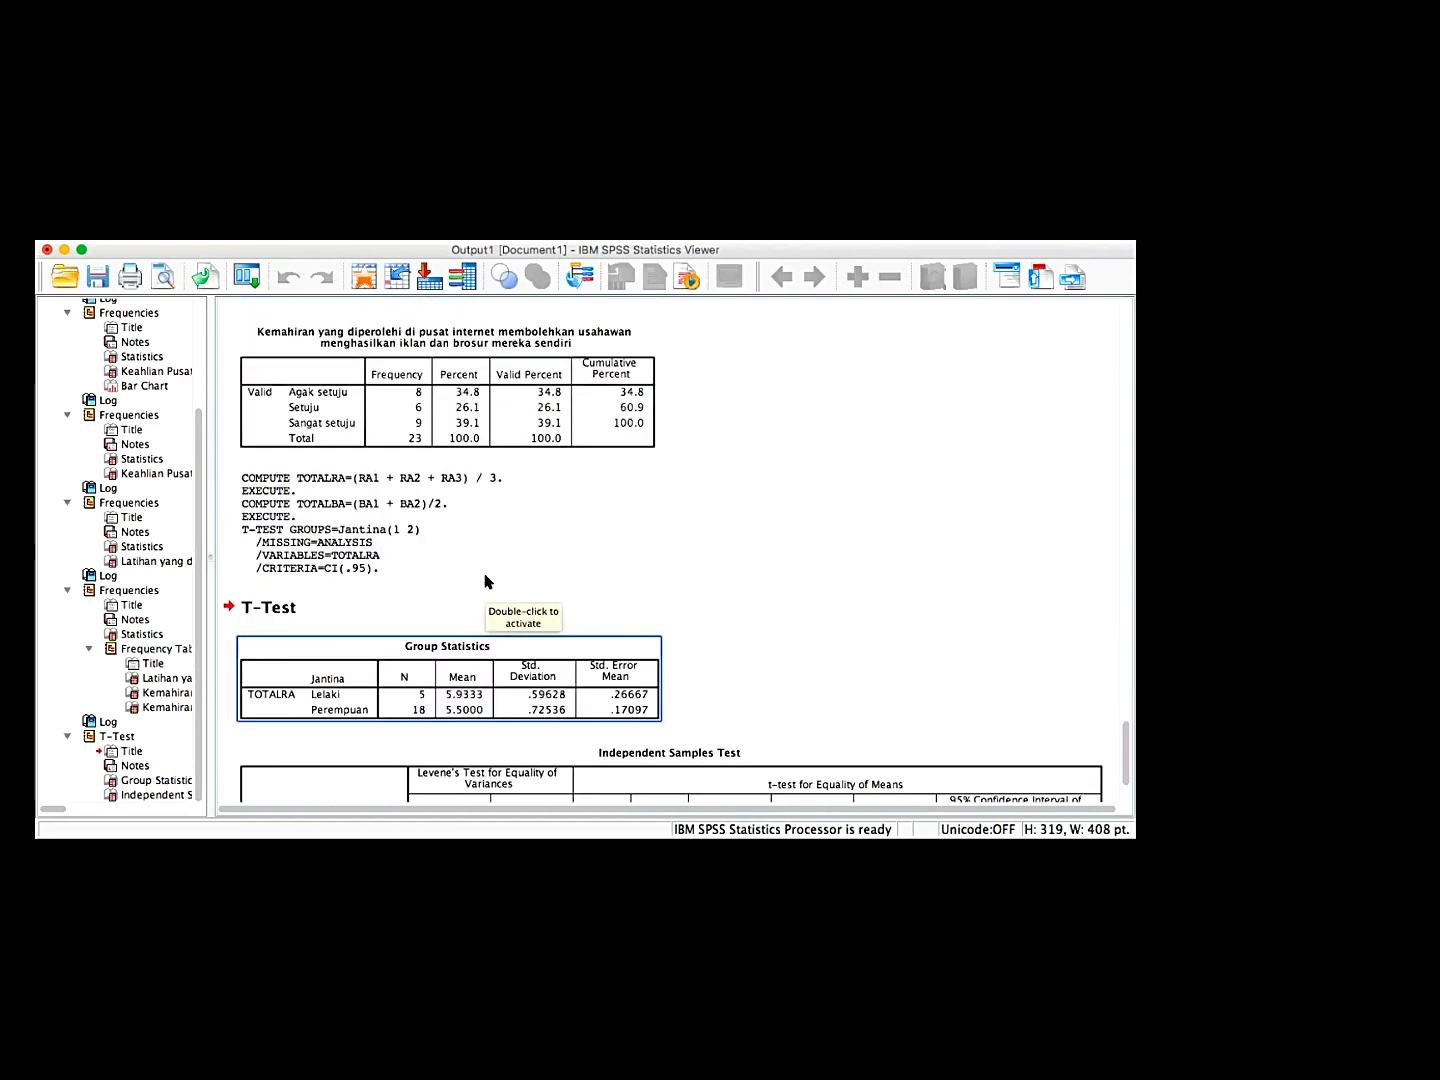
scroll(487, 580, "up", 3)
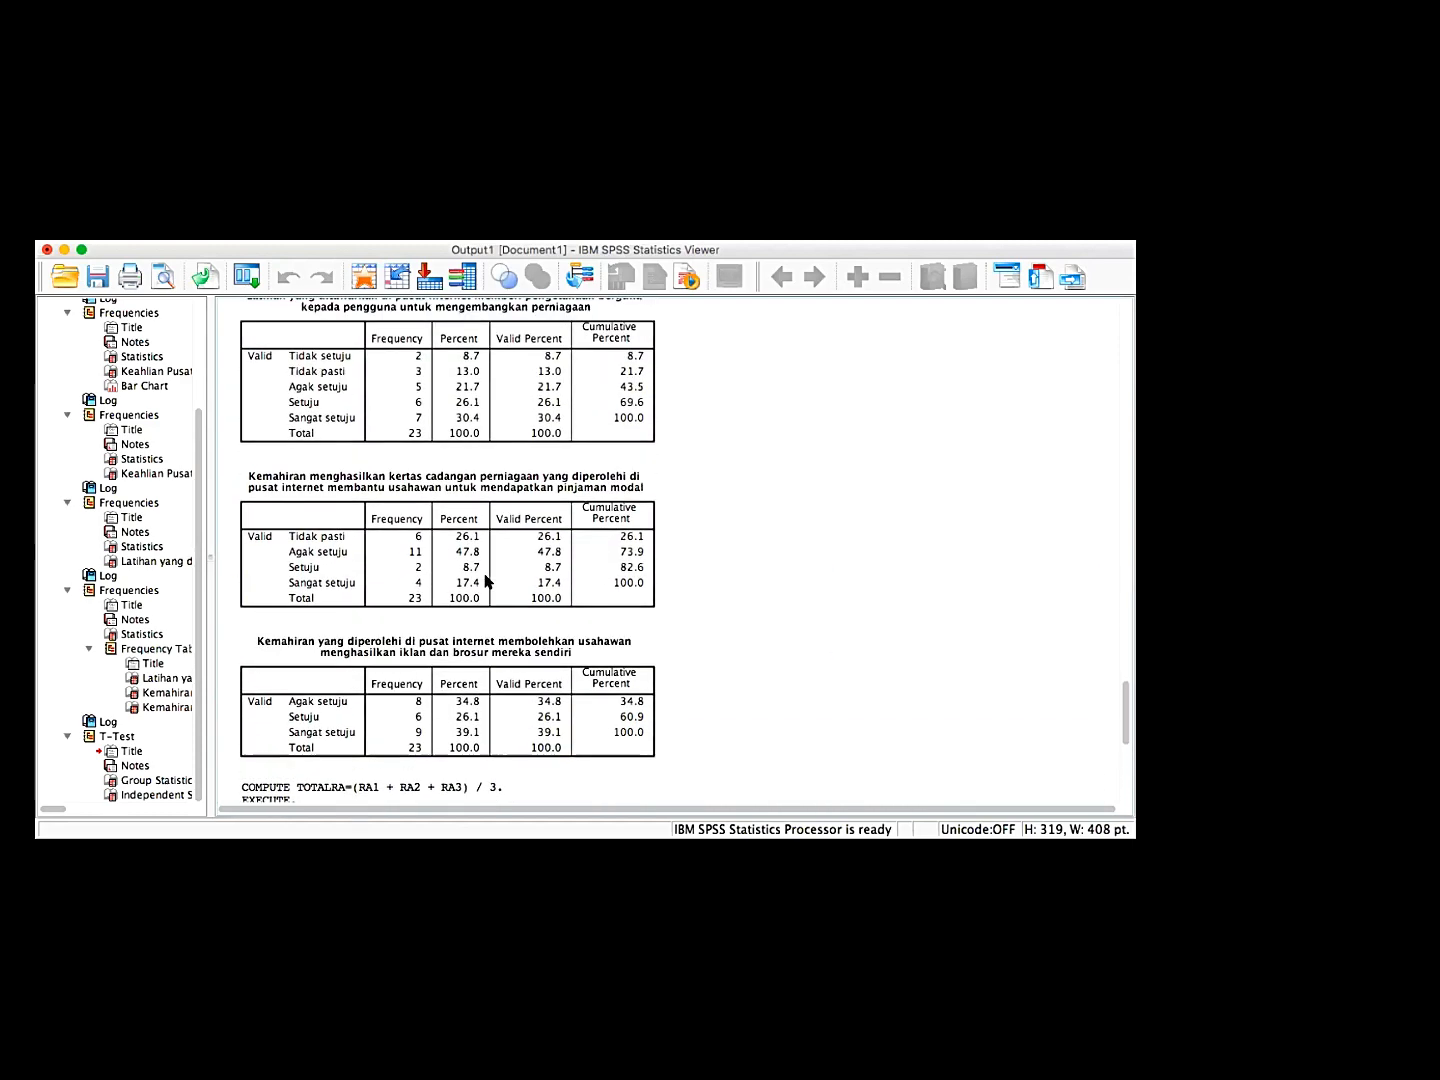
scroll(379, 412, "up", 1)
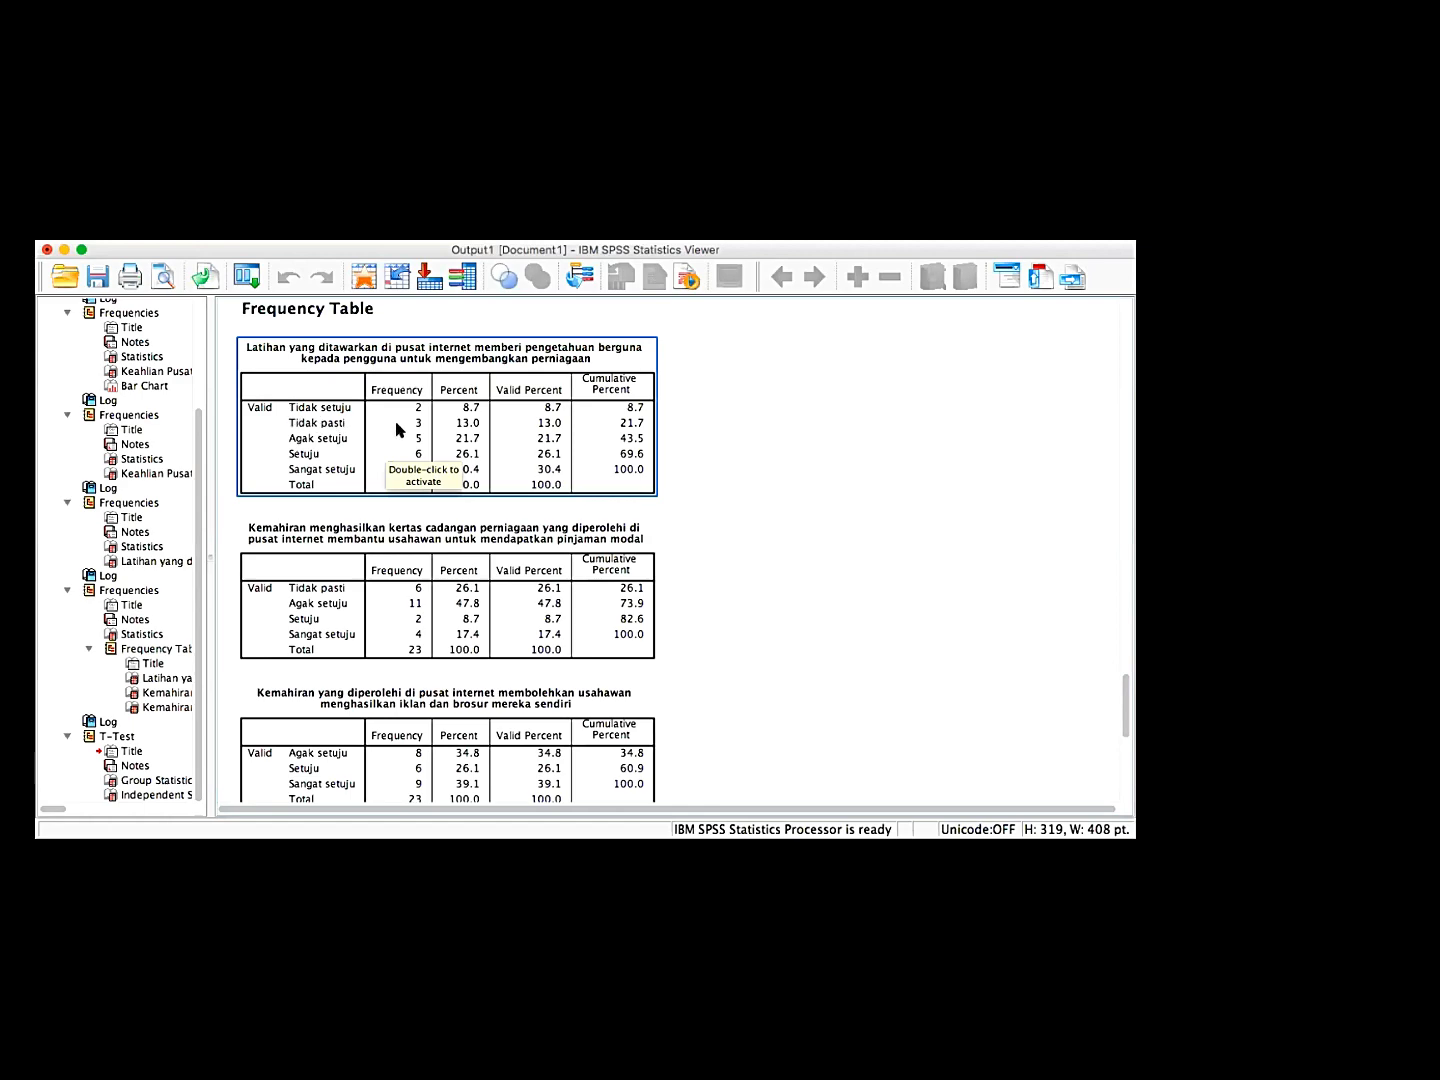
scroll(398, 430, "down", 10)
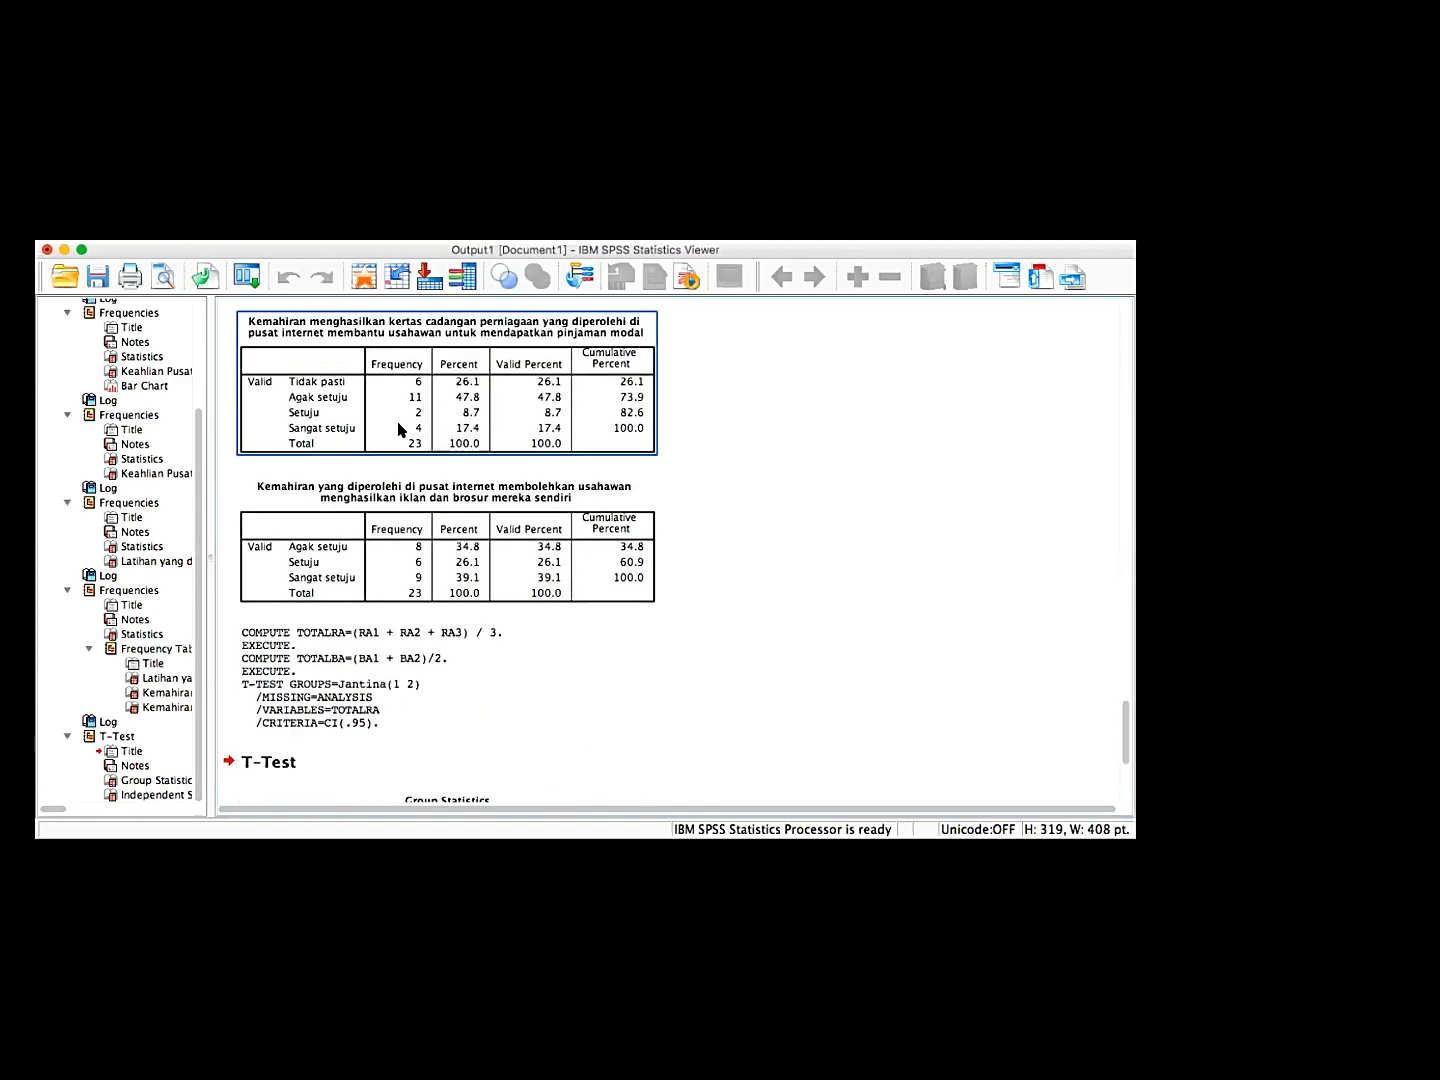
left_click(332, 516)
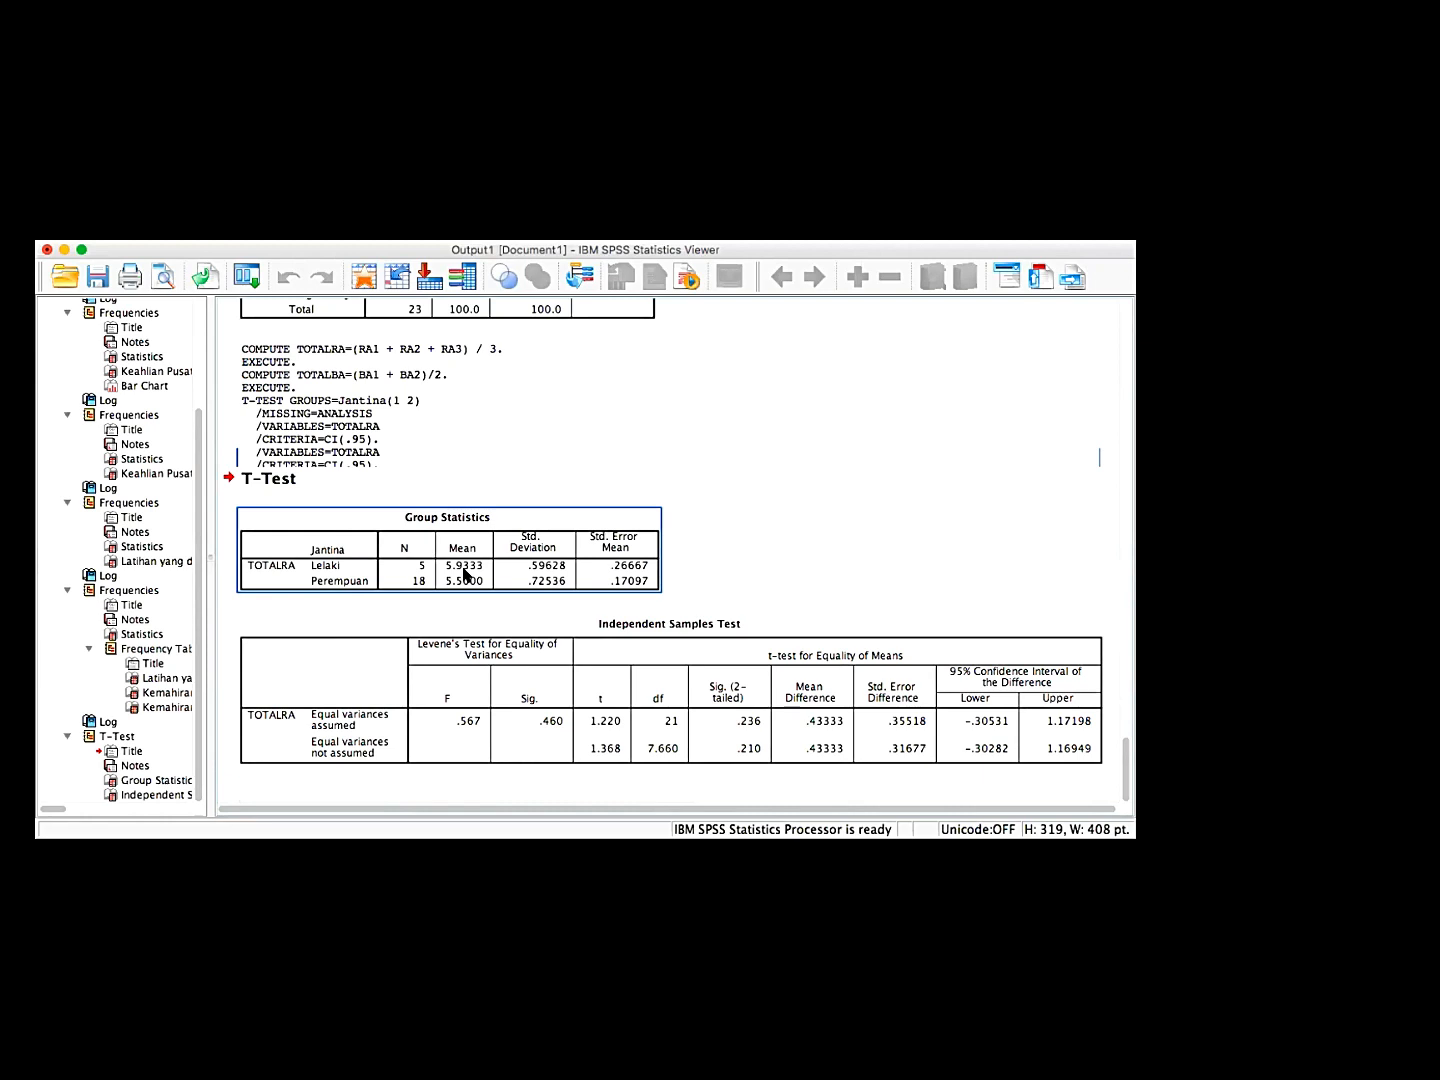
left_click(463, 572)
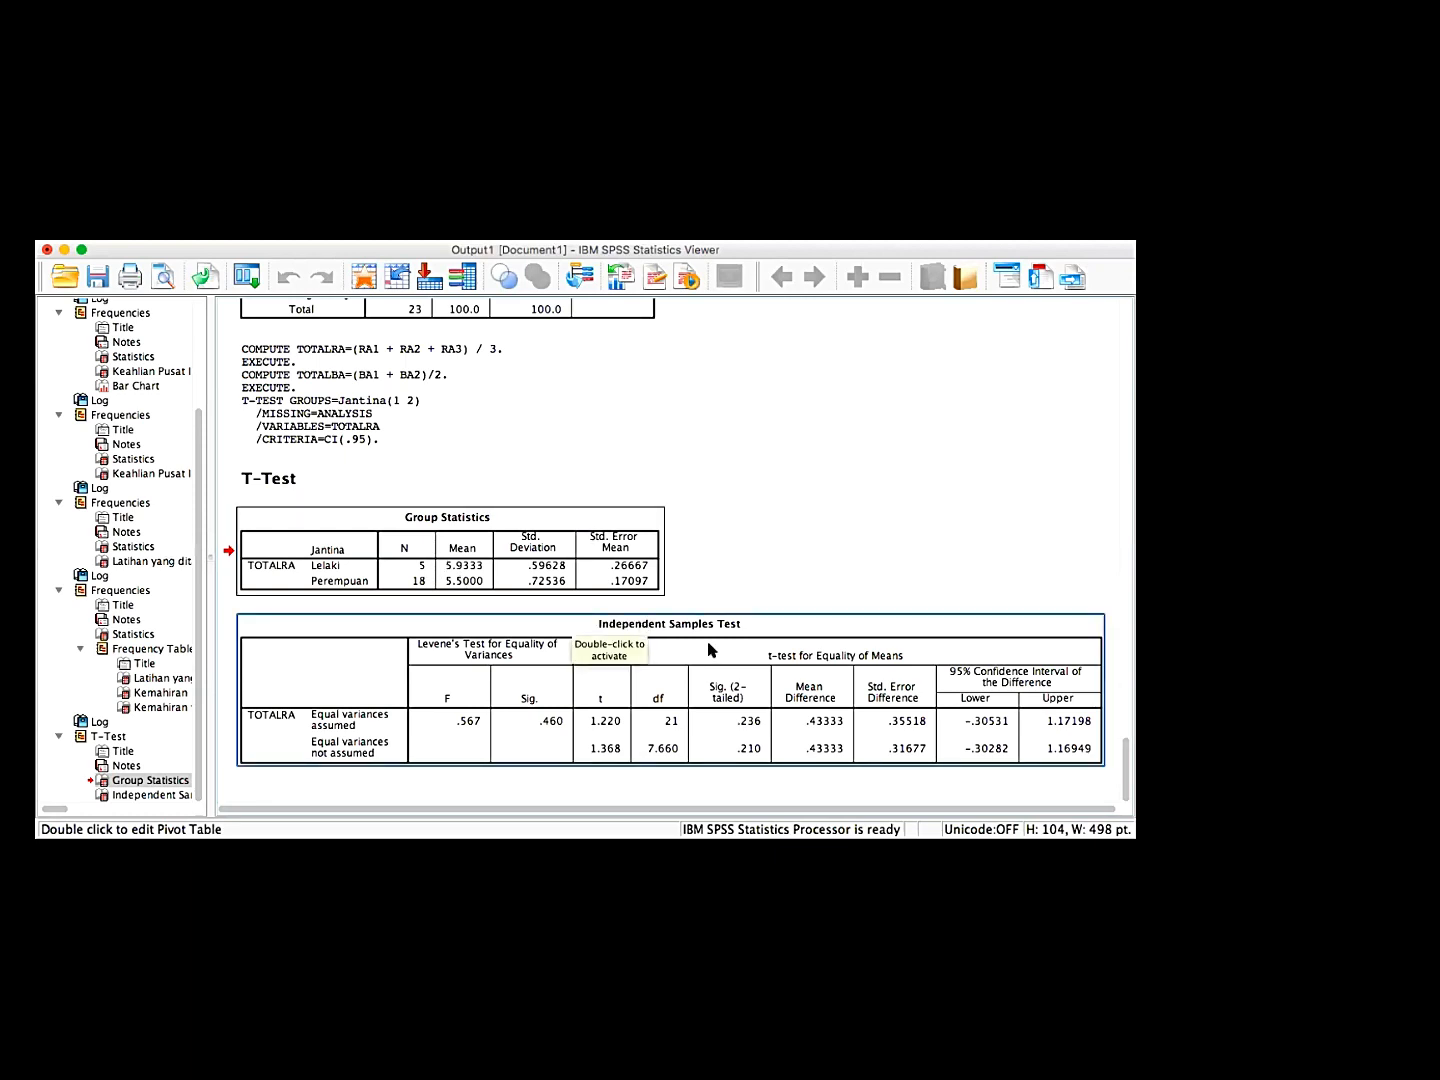
scroll(640, 624, "up", 3)
scroll(713, 652, "down", 3)
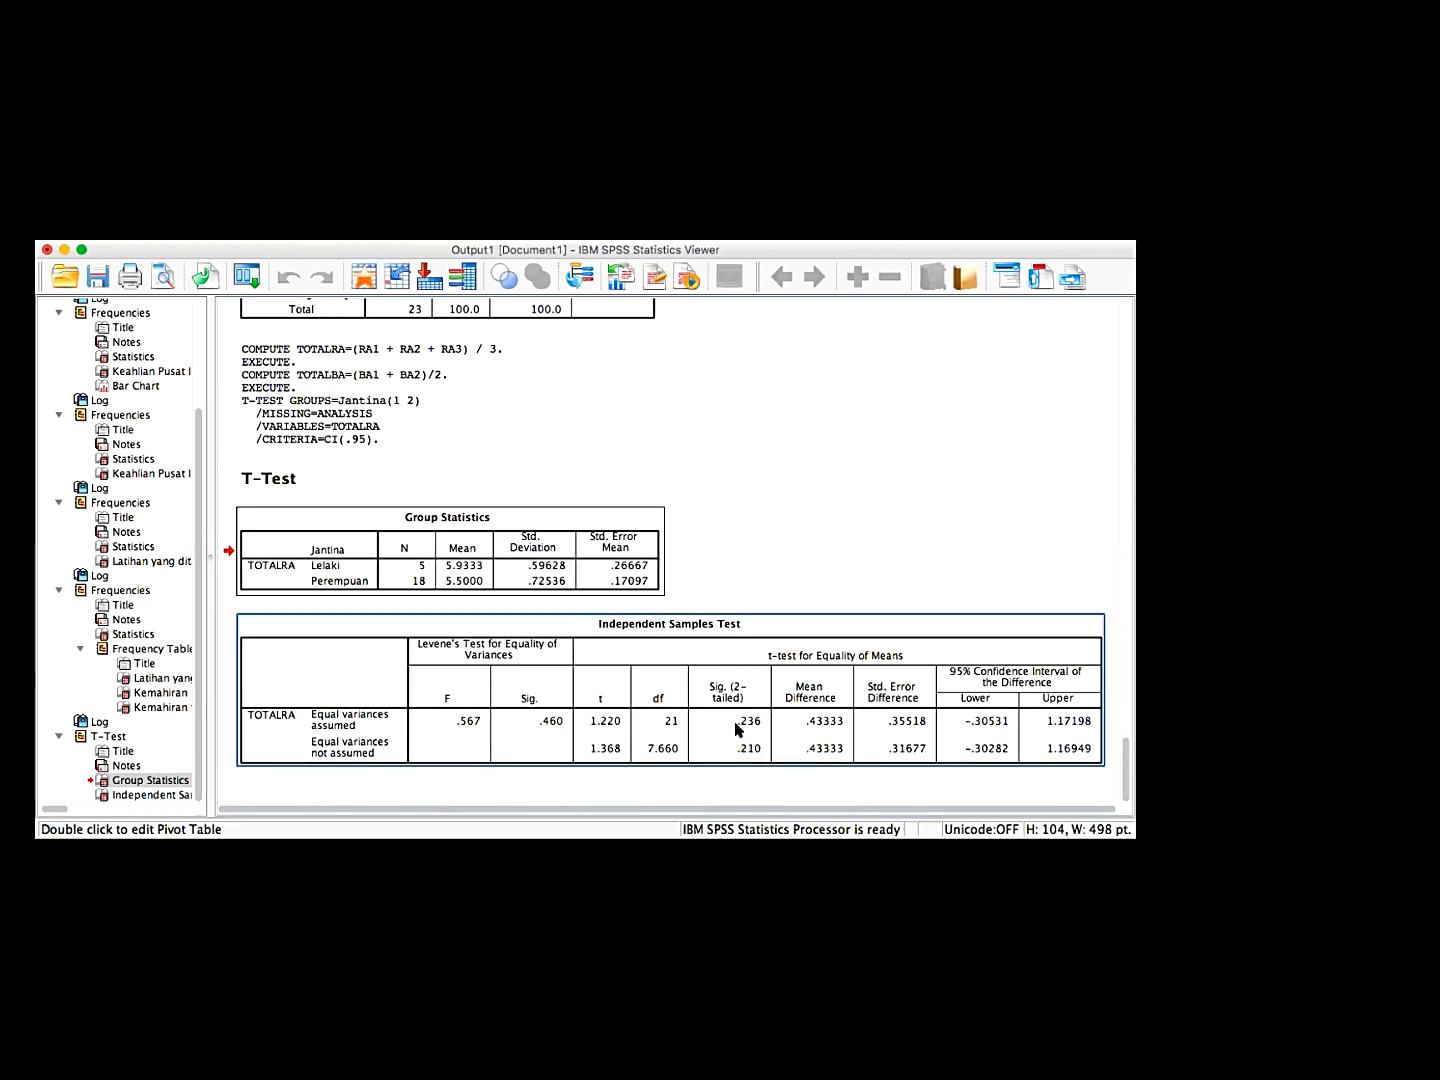
left_click(681, 785)
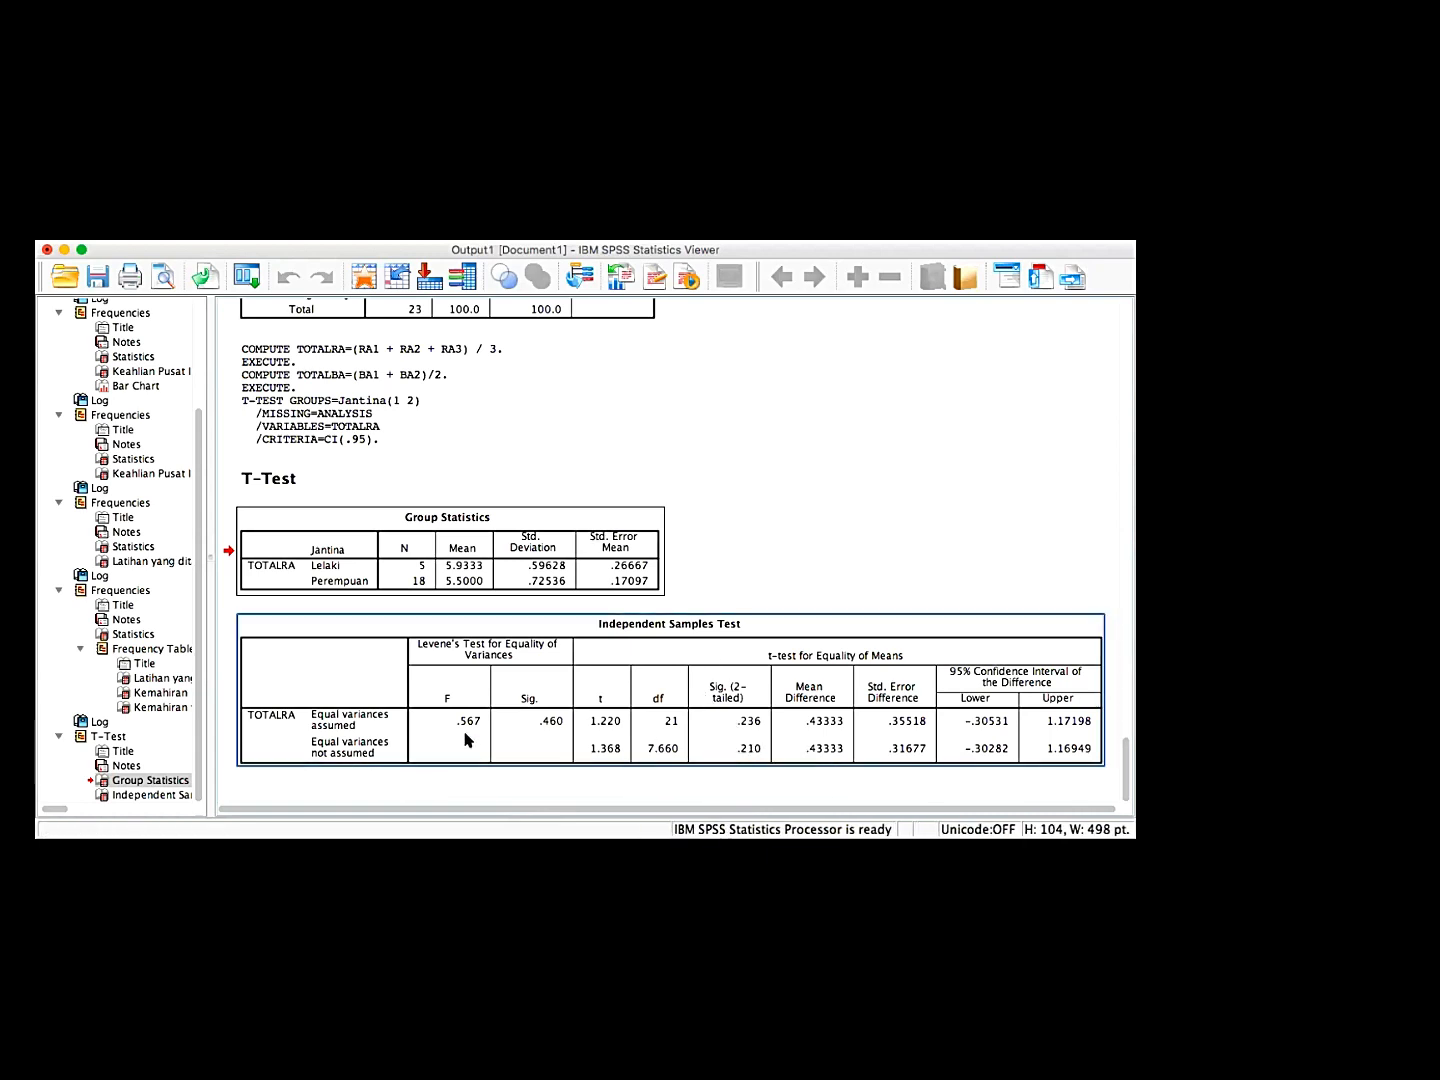
Add a text annotation reading "p>0.05 = tidak signifikan" in the empty area beside the T-Test heading
left_click(718, 454)
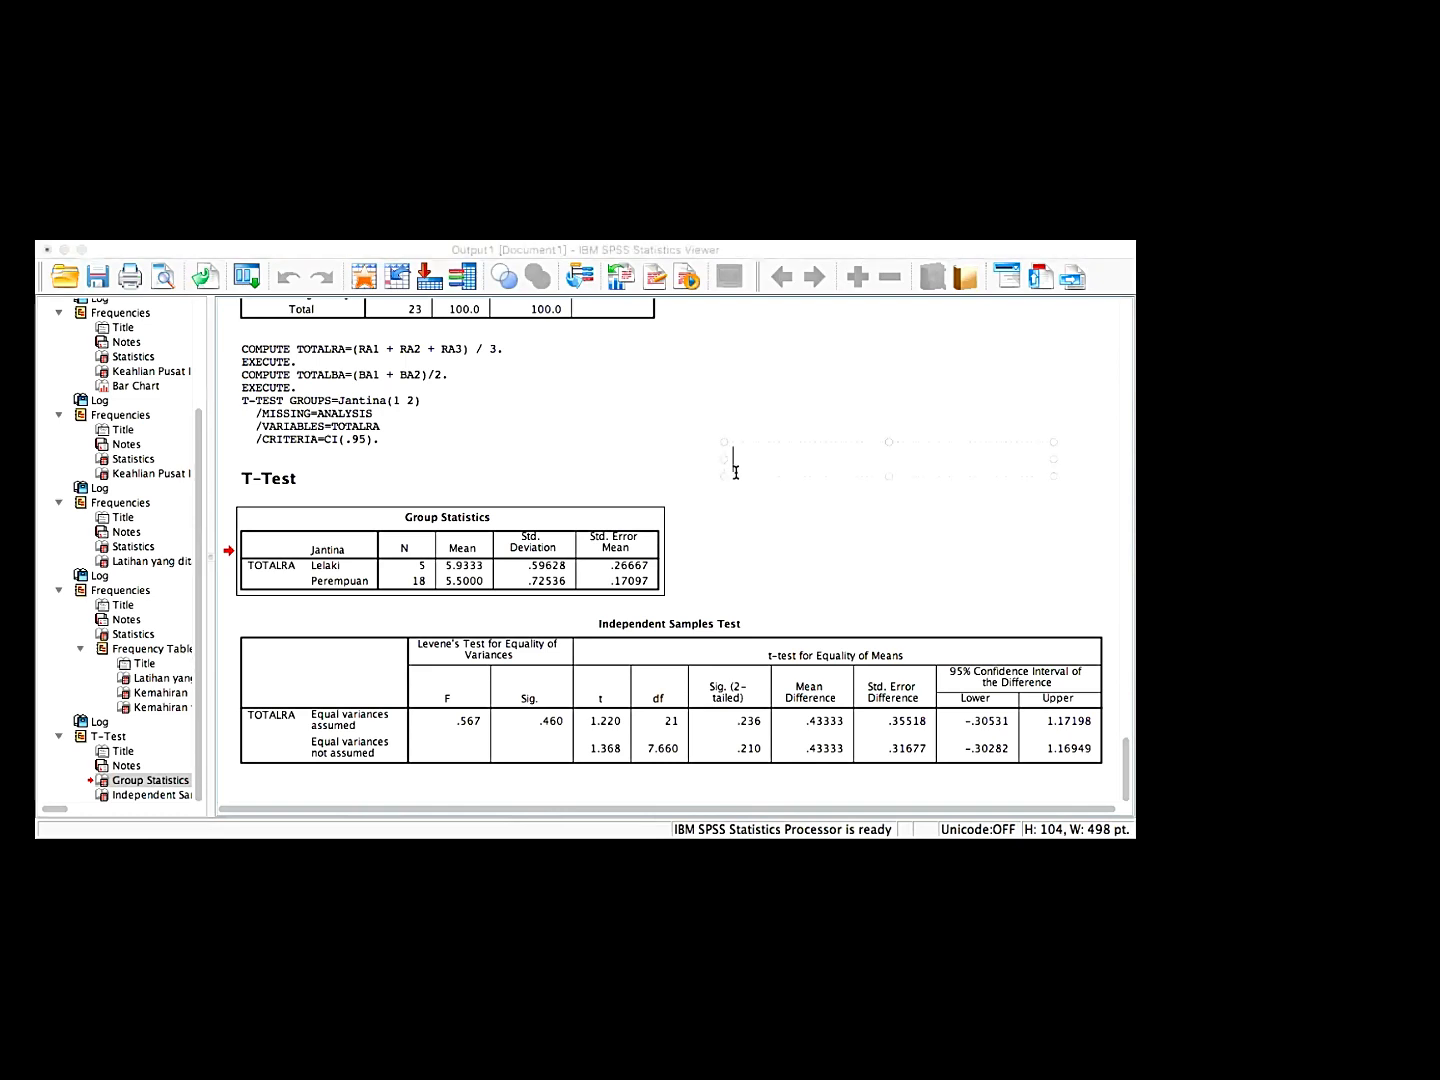
type("p>0.05 = ")
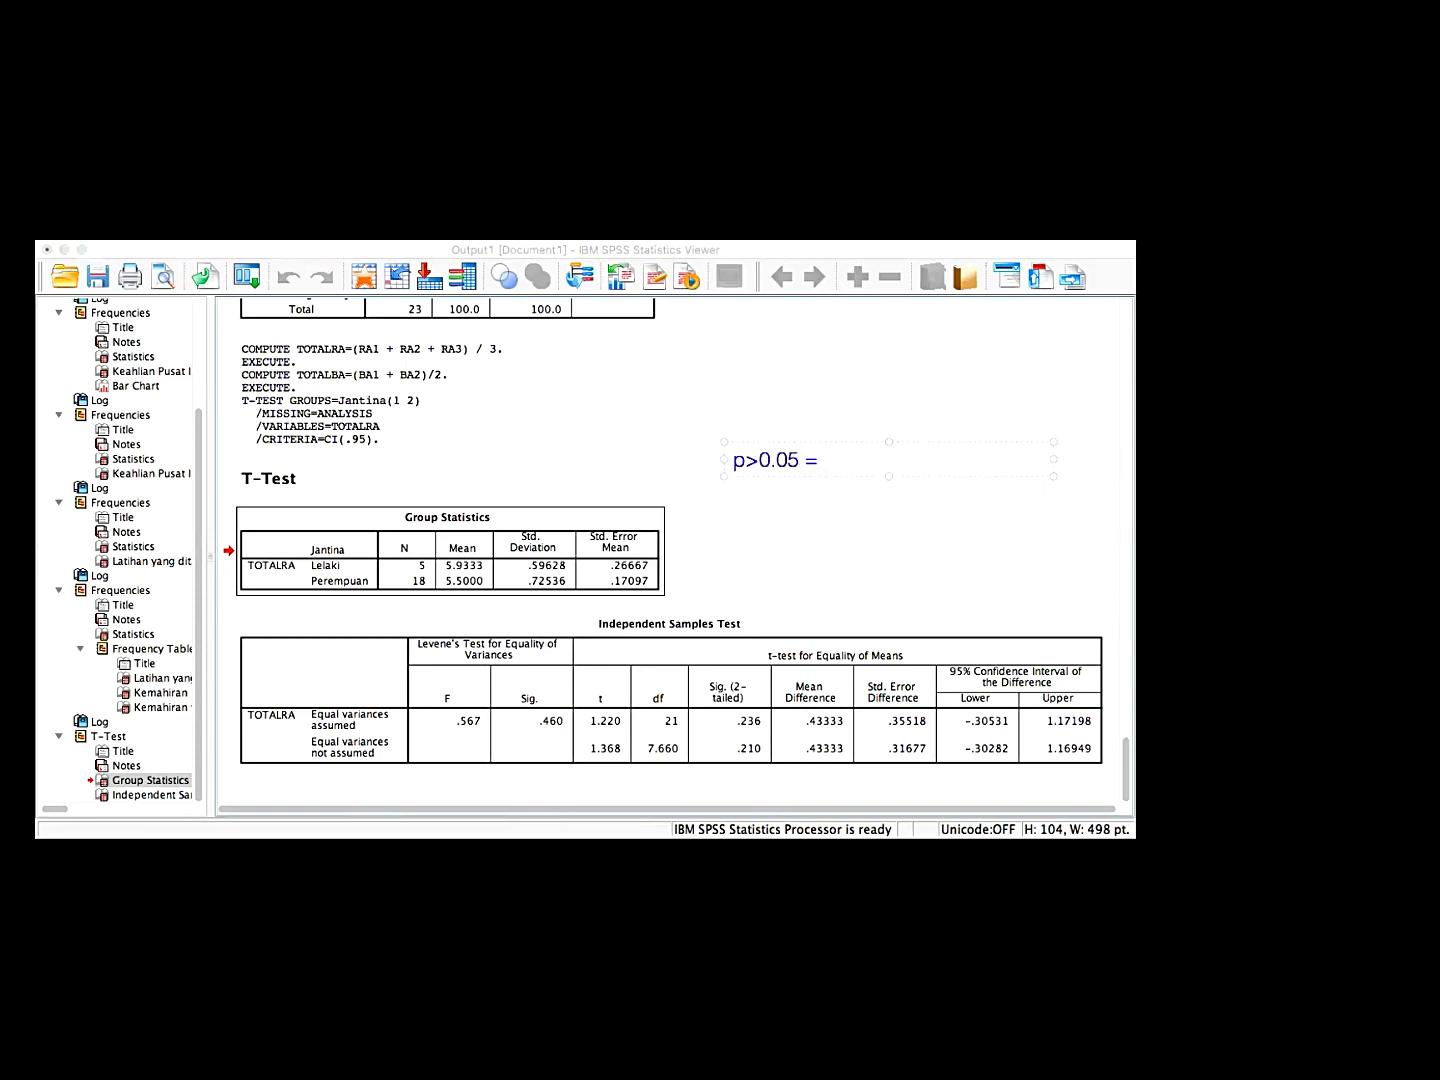
type("tidak signifikan")
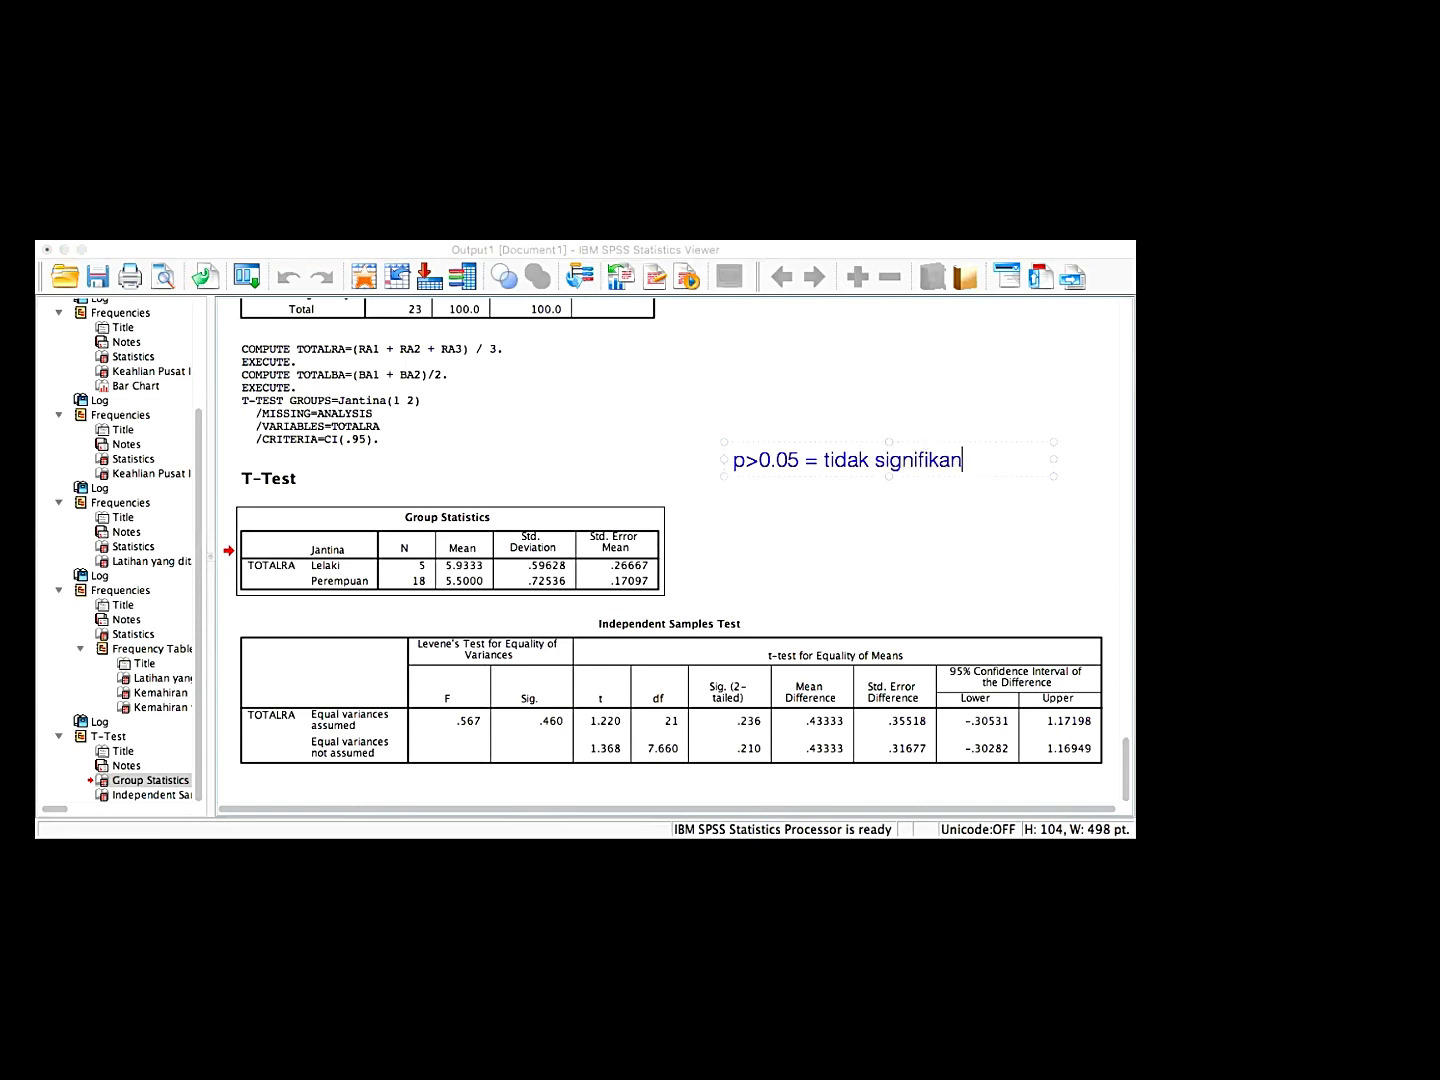
Add a second line, "p < 0.05 = siginifikan", to the text annotation and finish editing it
key("Return")
type("p < 0.05 -")
key("BackSpace")
key("BackSpace")
type("= siginfikan")
key("BackSpace")
key("BackSpace")
key("BackSpace")
key("BackSpace")
key("BackSpace")
key("BackSpace")
key("BackSpace")
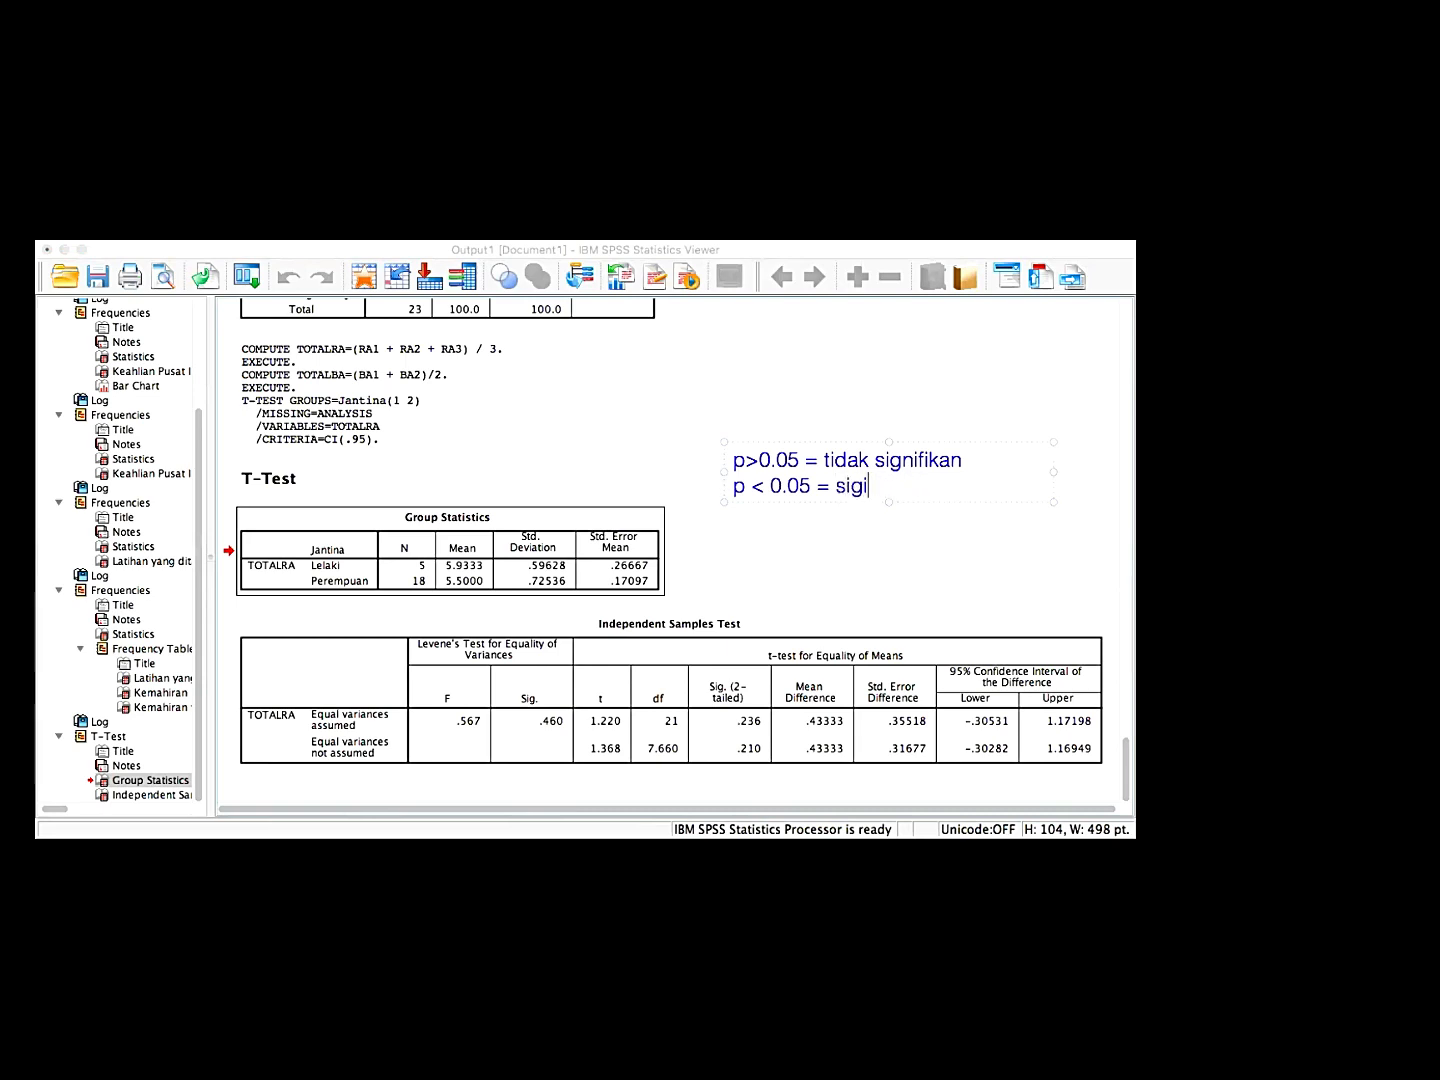
type("nifikan")
left_click(756, 724)
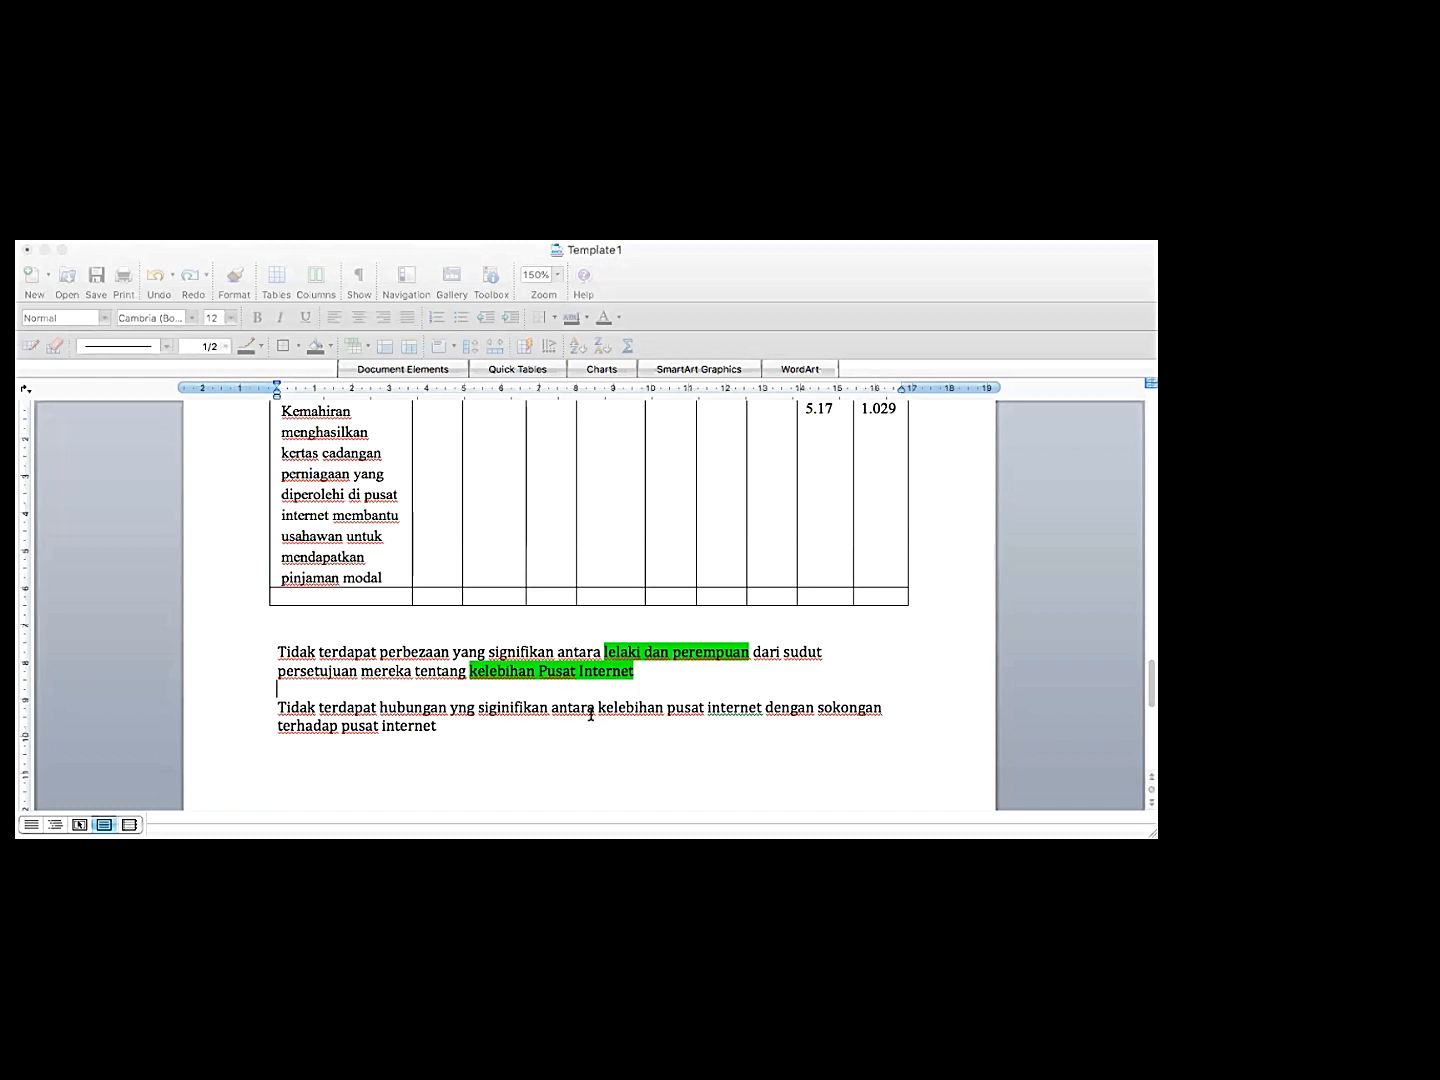
Highlight "kelebihan pusat internet" and "sokongan terhadap pusat internet" in green in the second hypothesis sentence
left_click(438, 721)
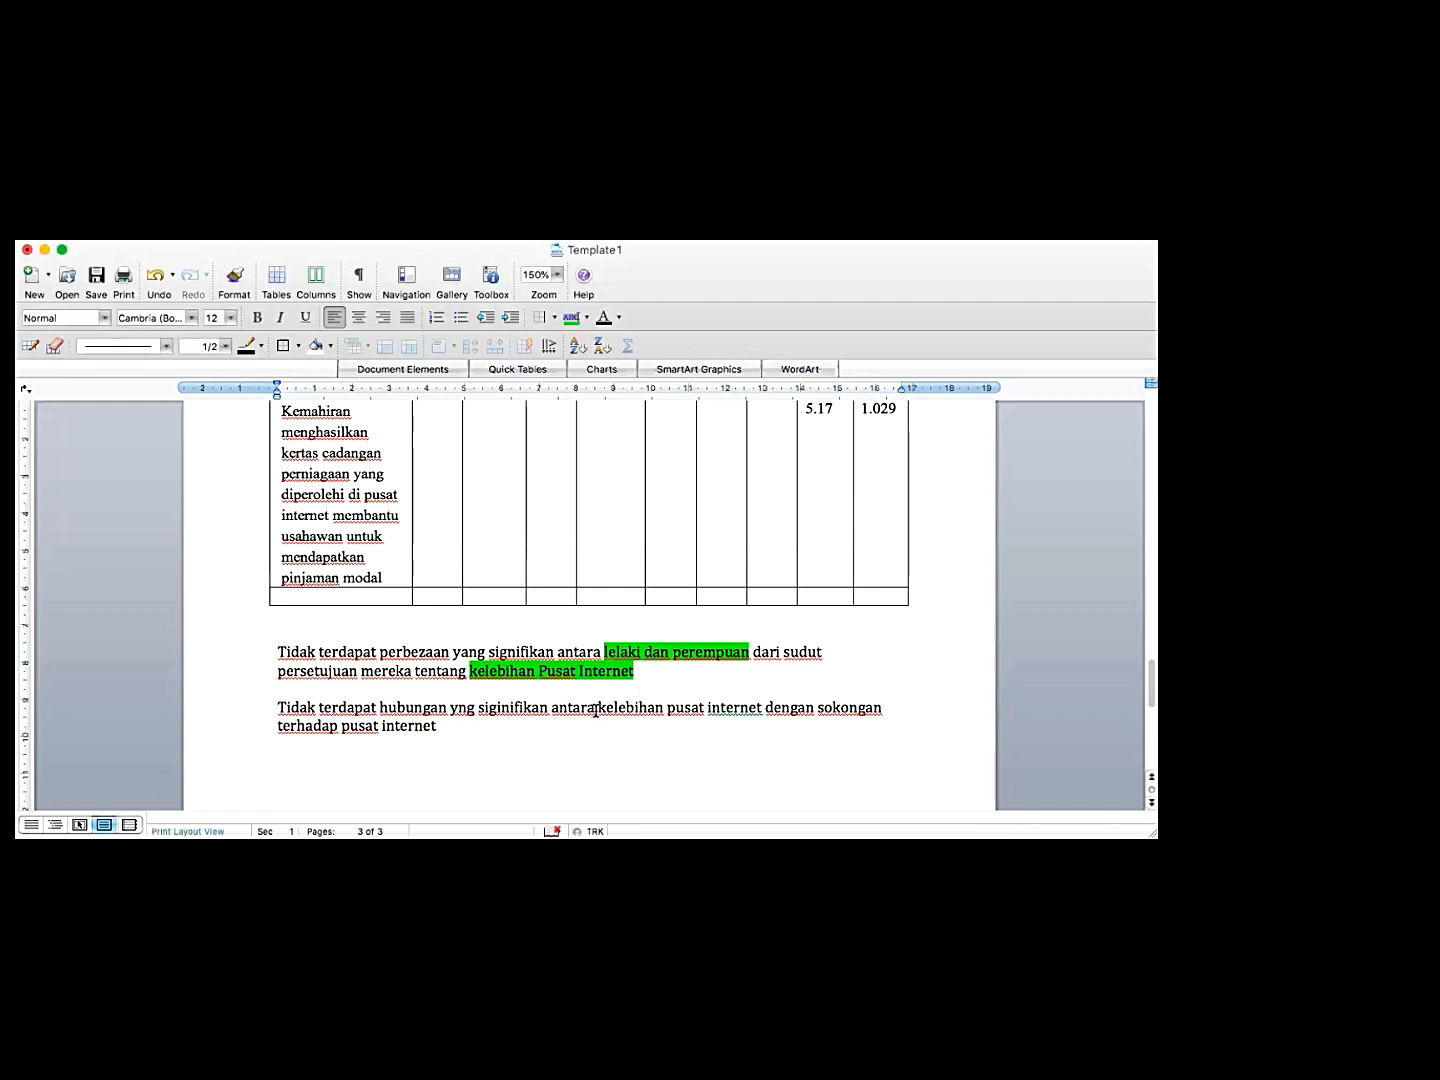
left_click_drag(599, 711, 724, 711)
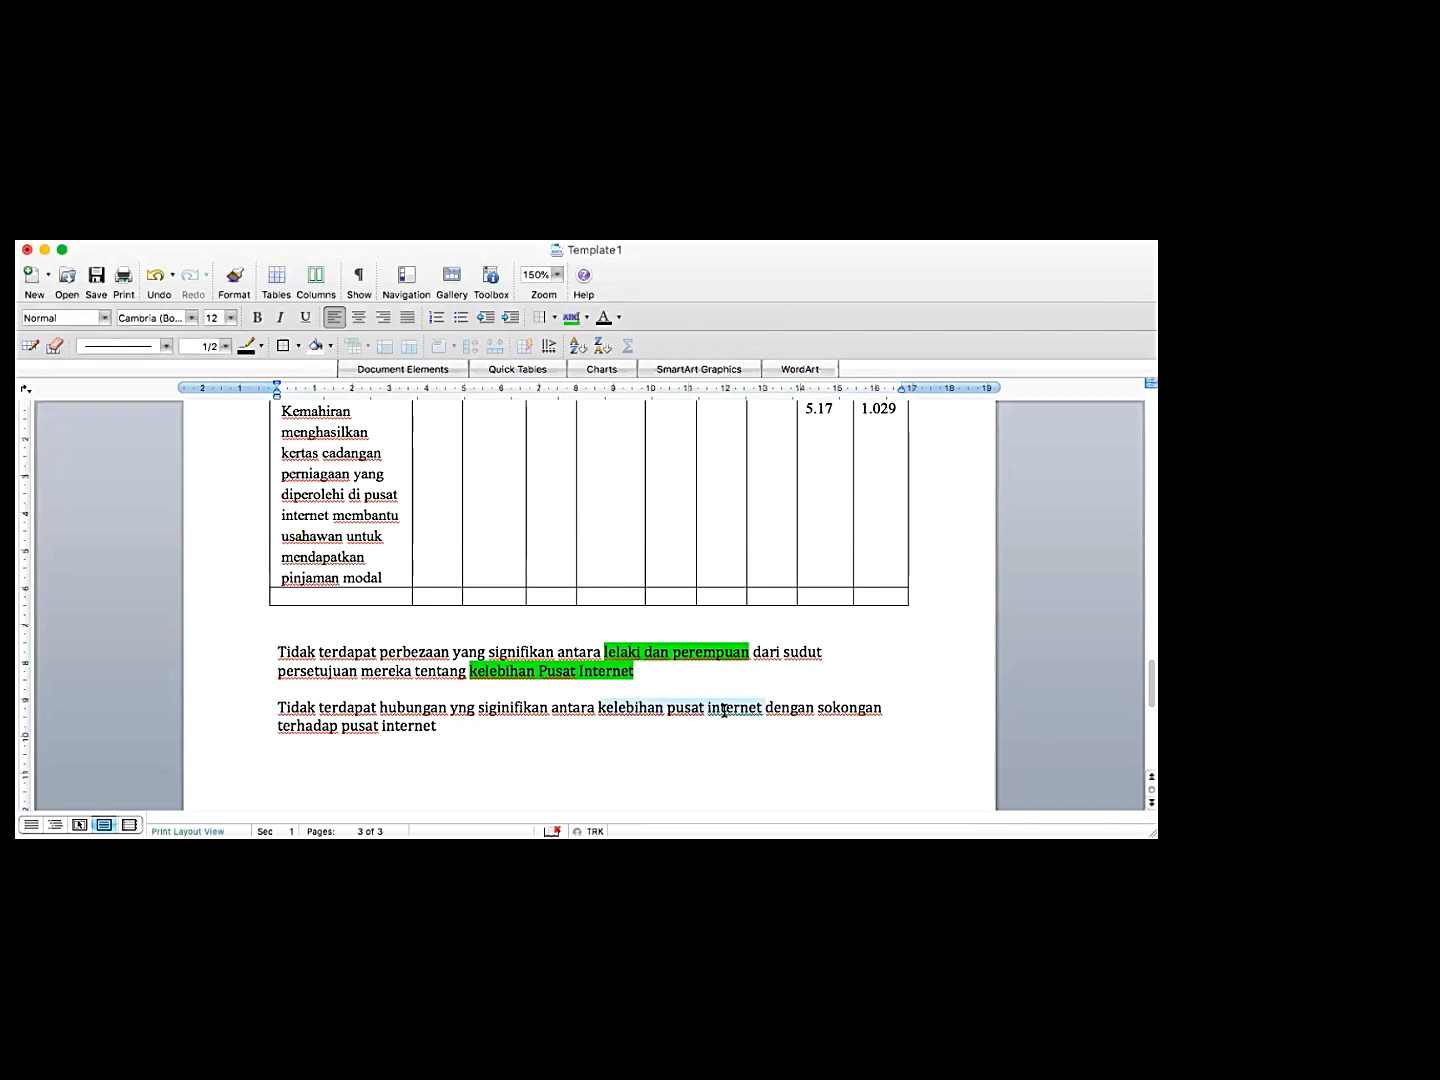
left_click(571, 317)
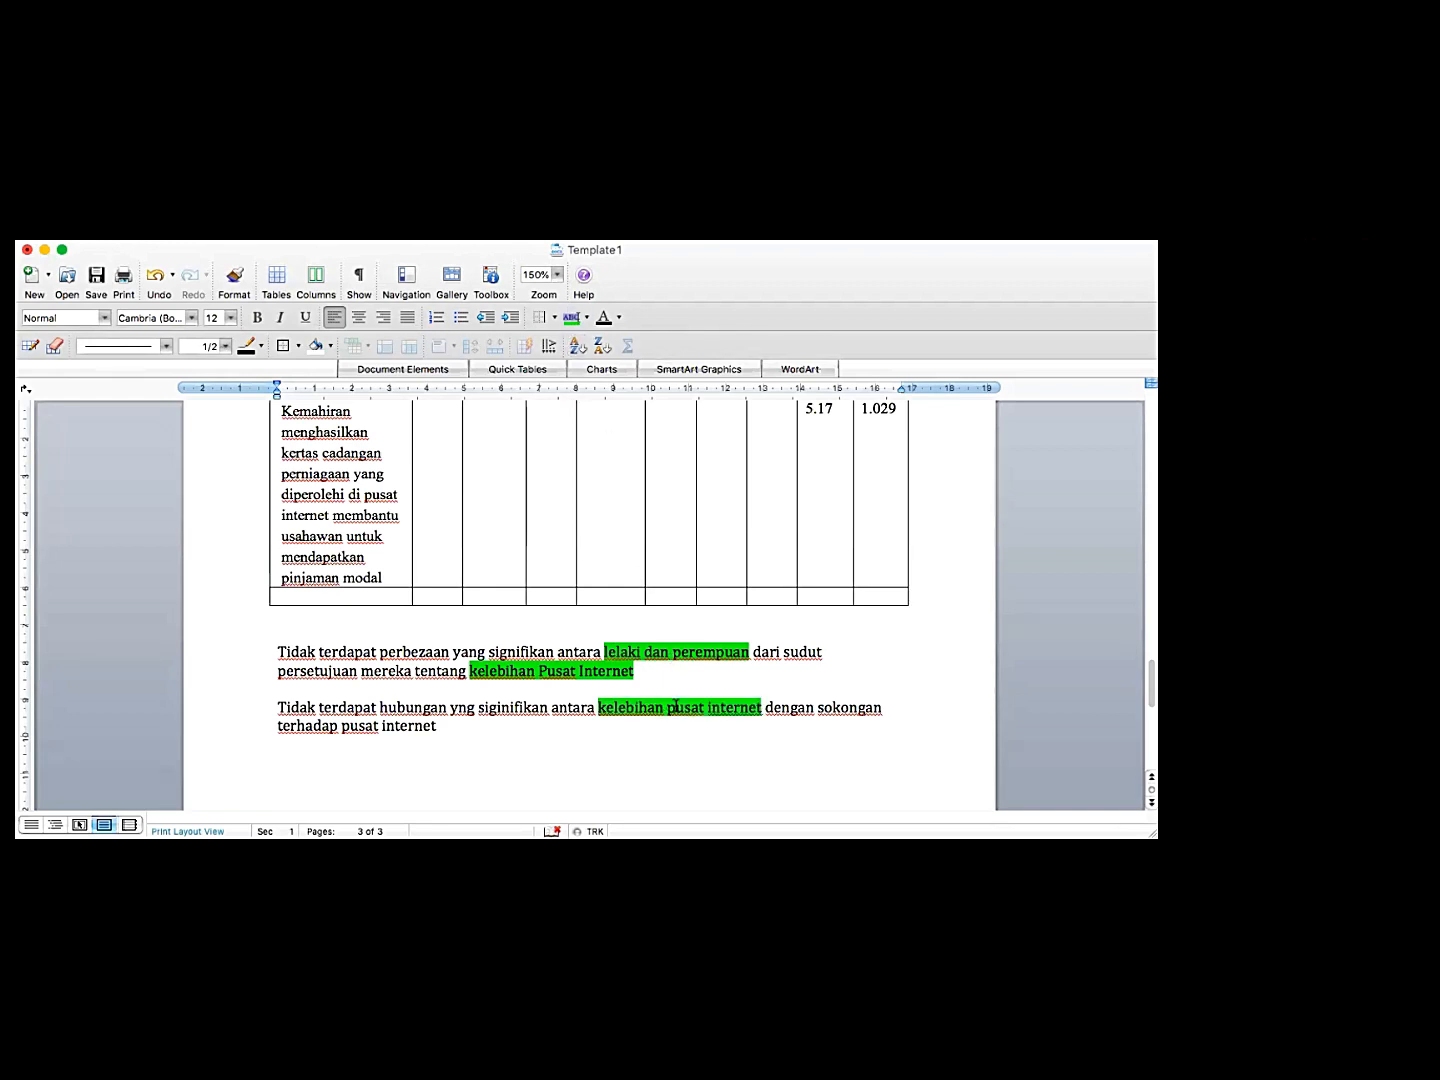
left_click_drag(826, 712, 436, 727)
left_click(571, 317)
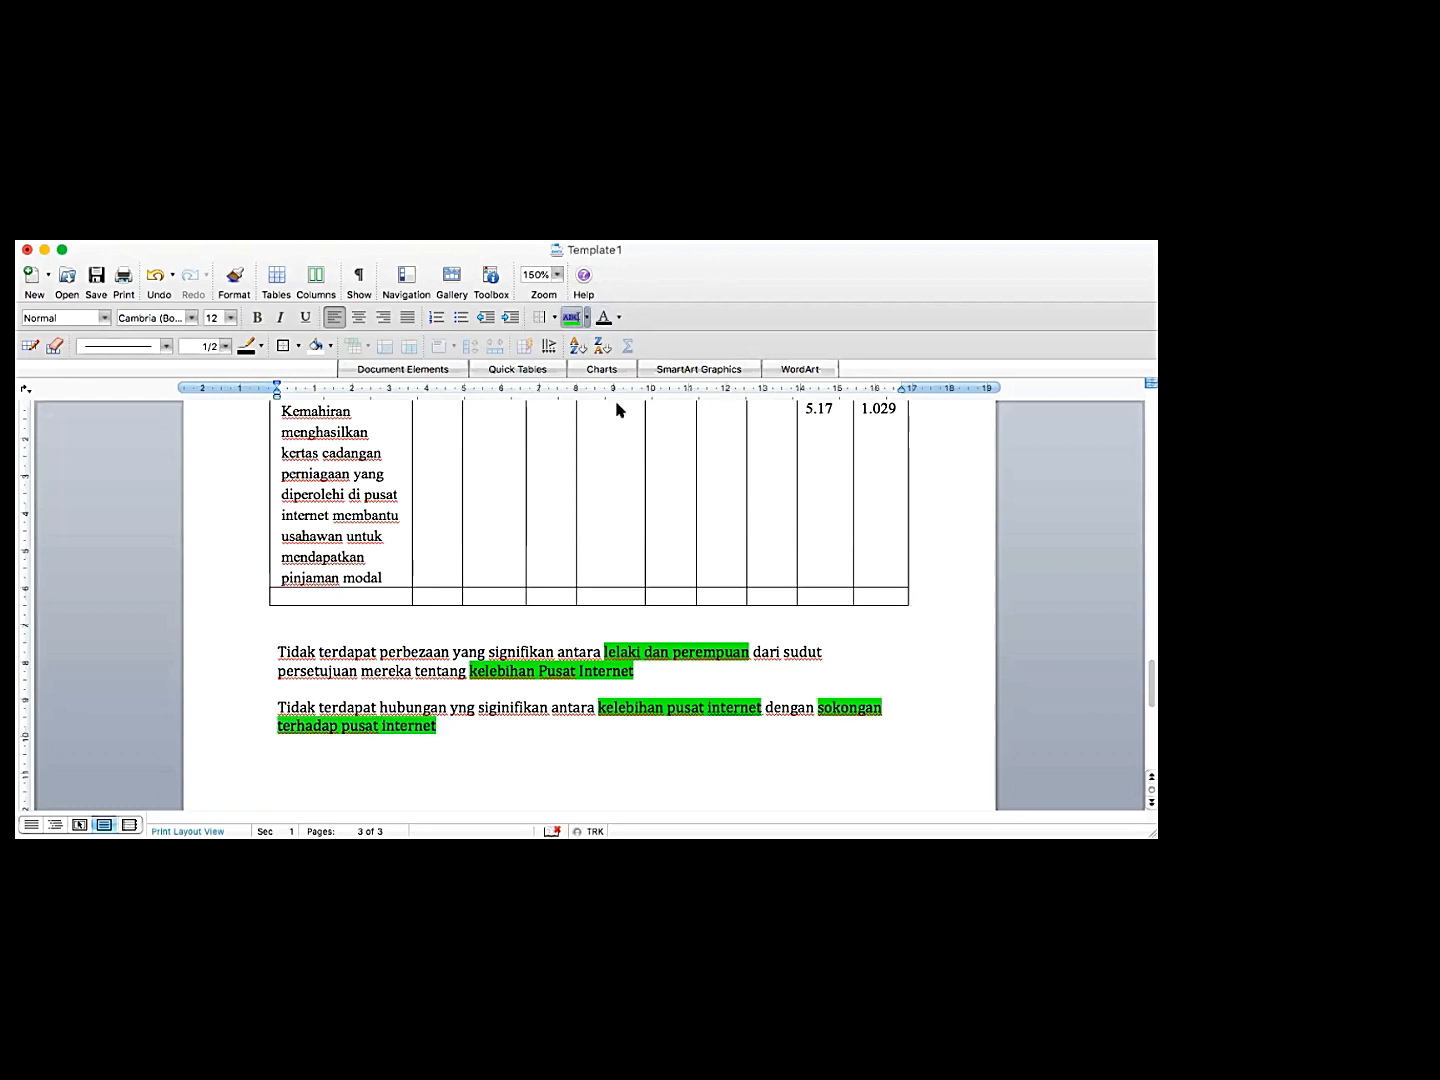
left_click(669, 734)
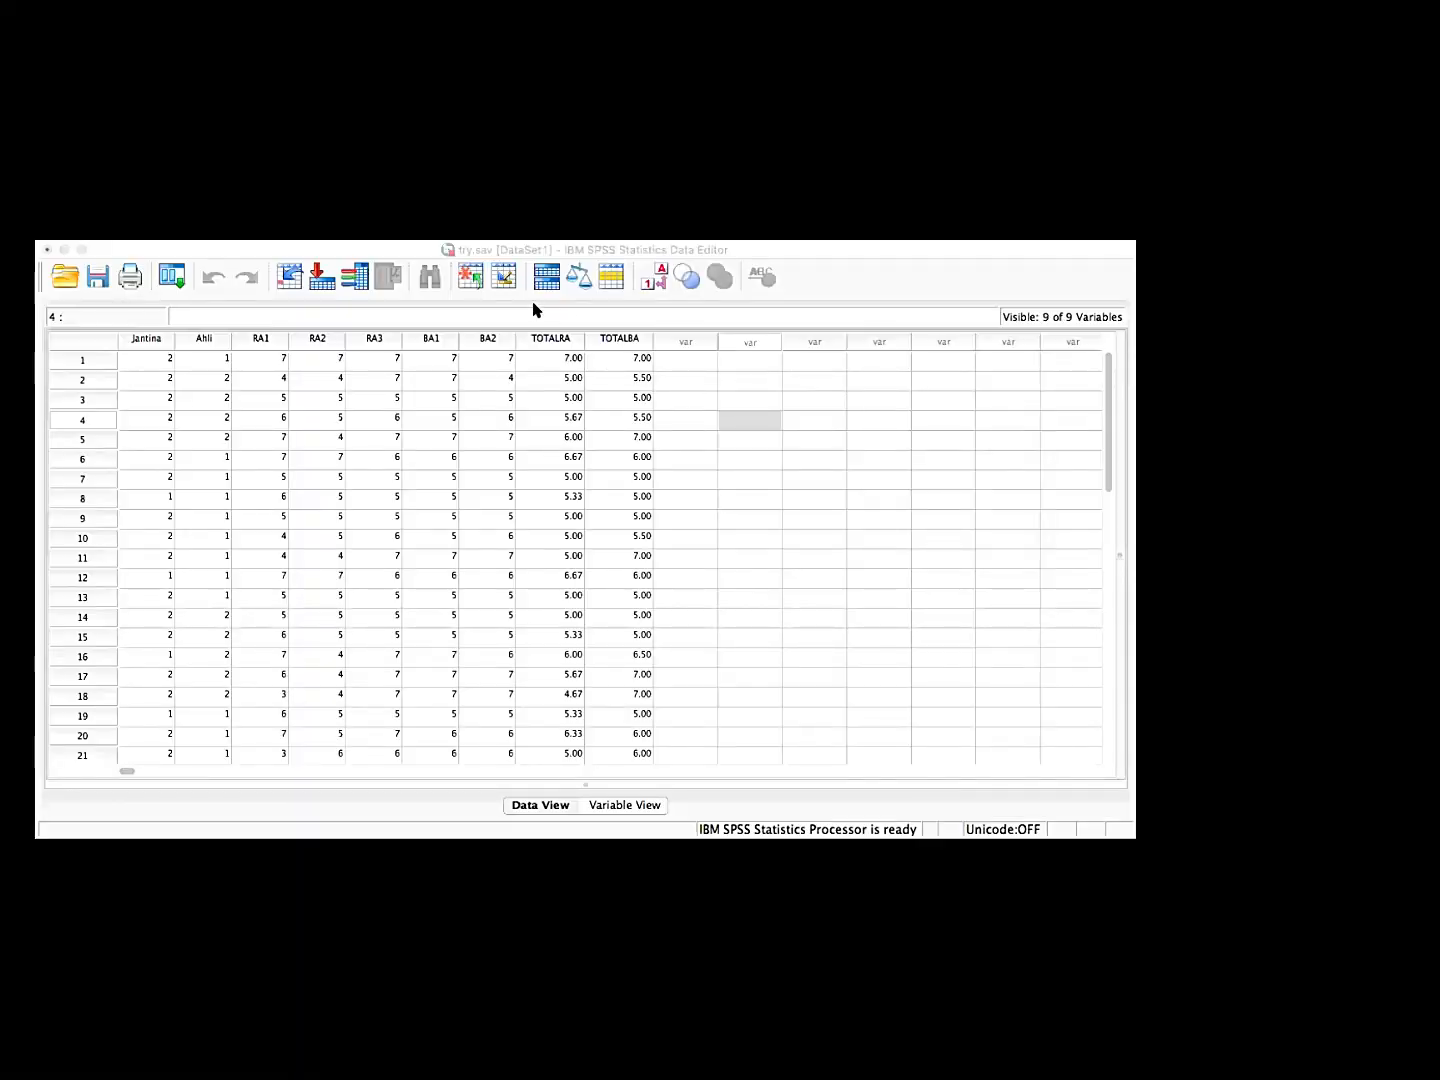
Switch to the SPSS data editor and set up a bivariate correlation with TOTALRA and TOTALBA as the variables
left_click(505, 231)
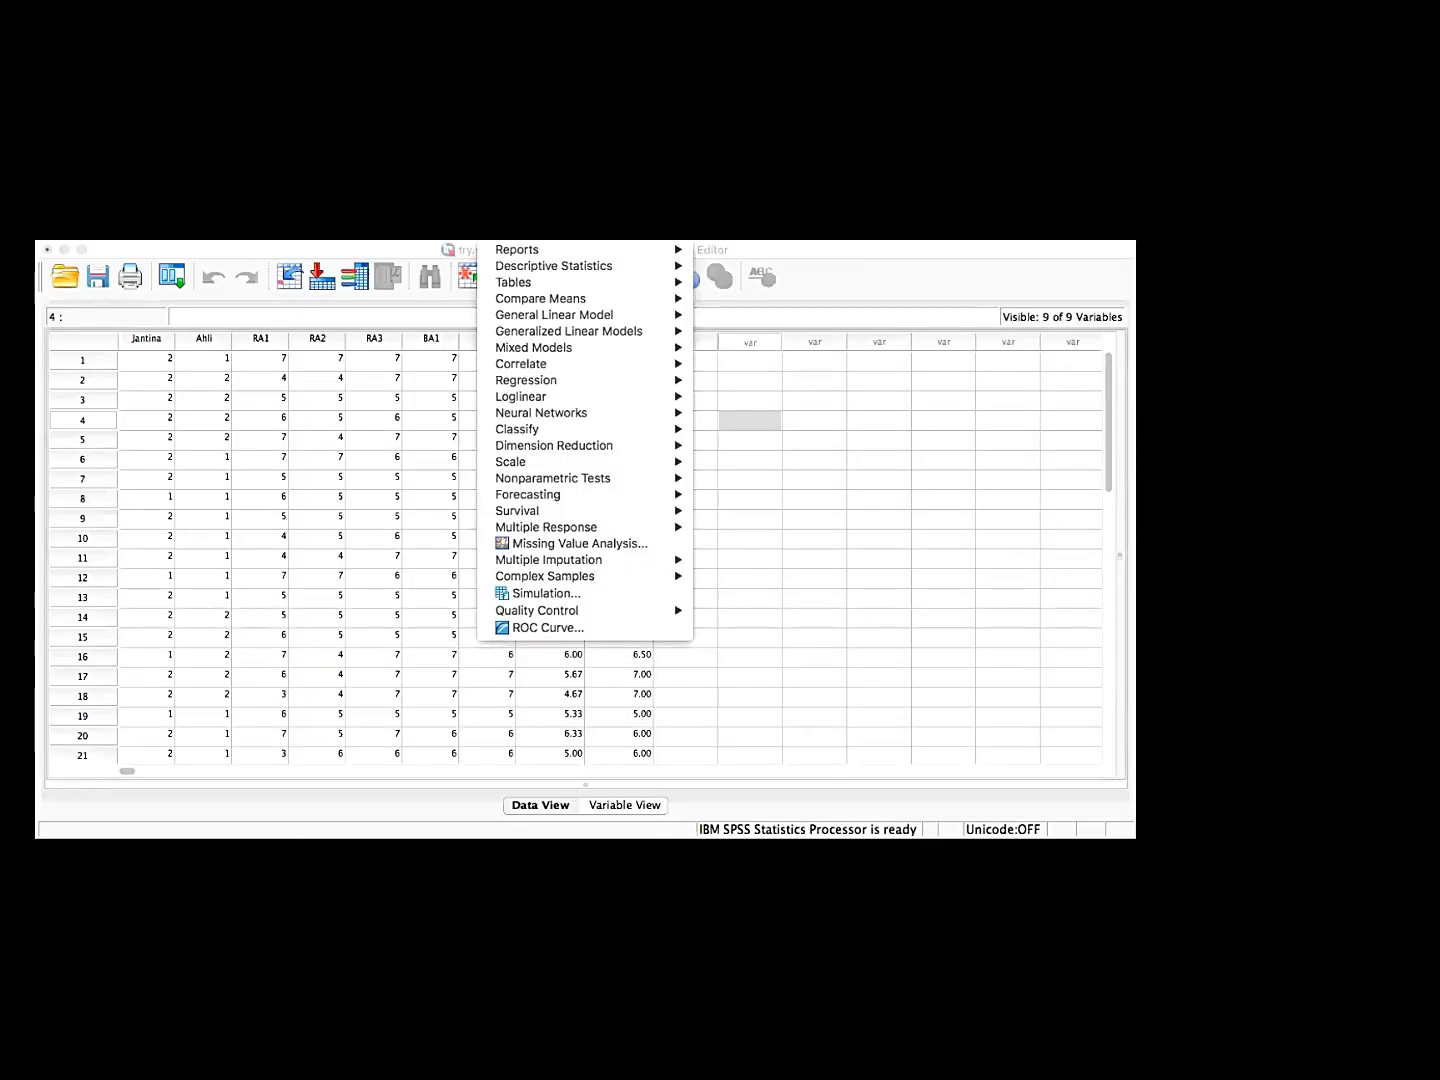
mouse_move(547, 364)
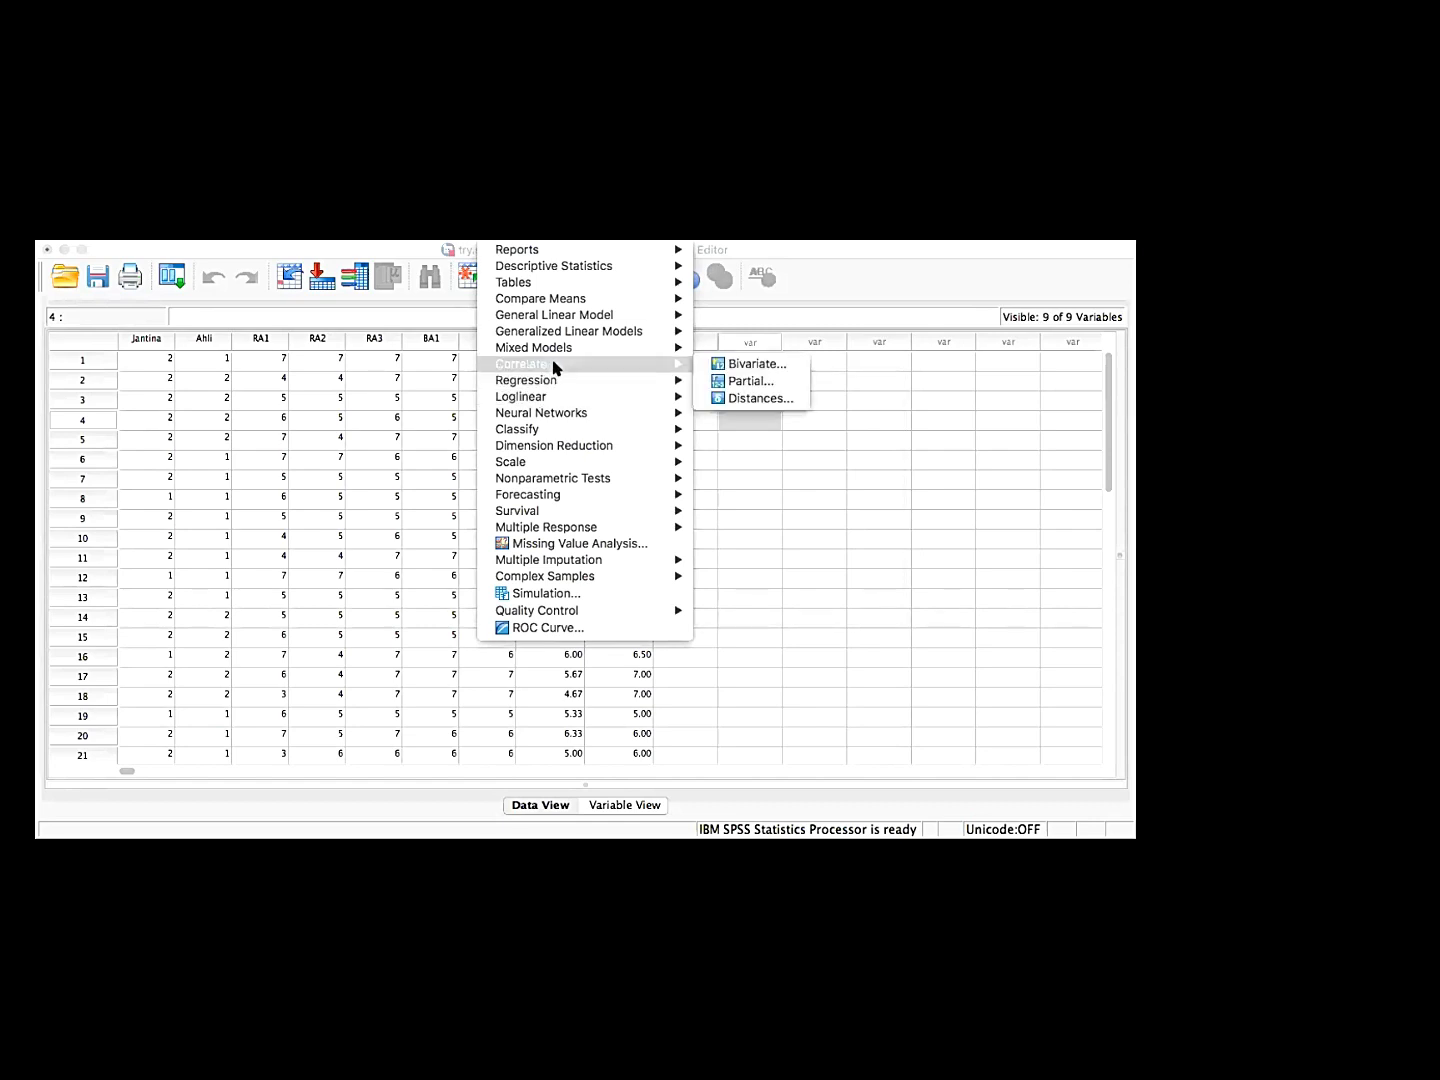
left_click(744, 365)
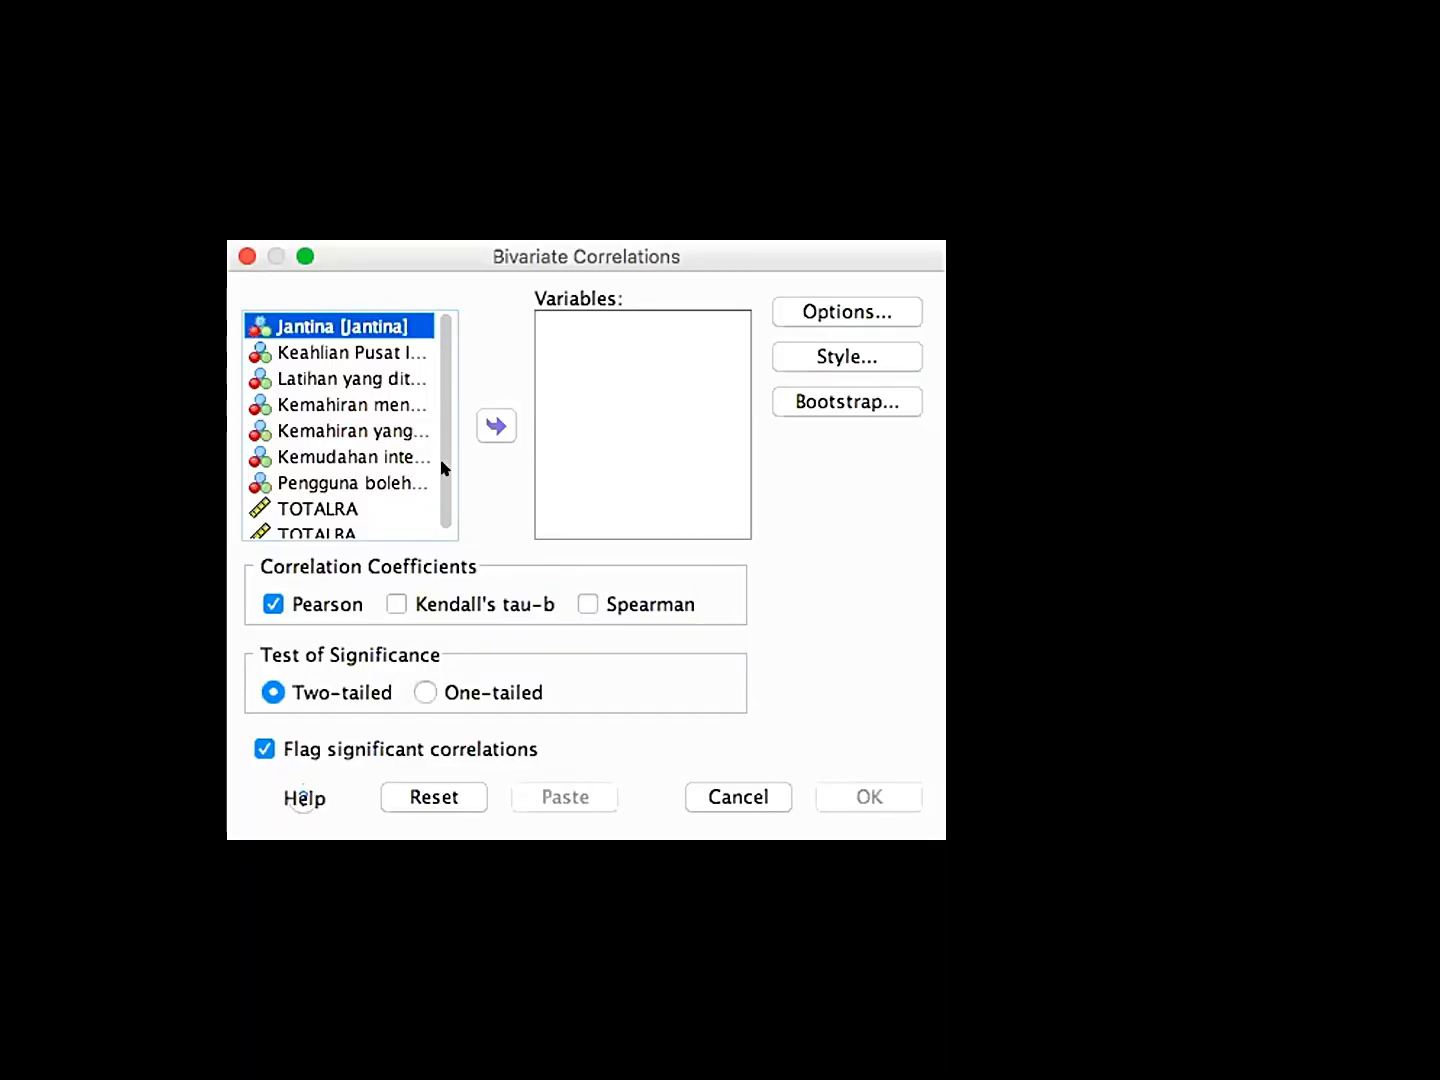
scroll(425, 462, "down", 1)
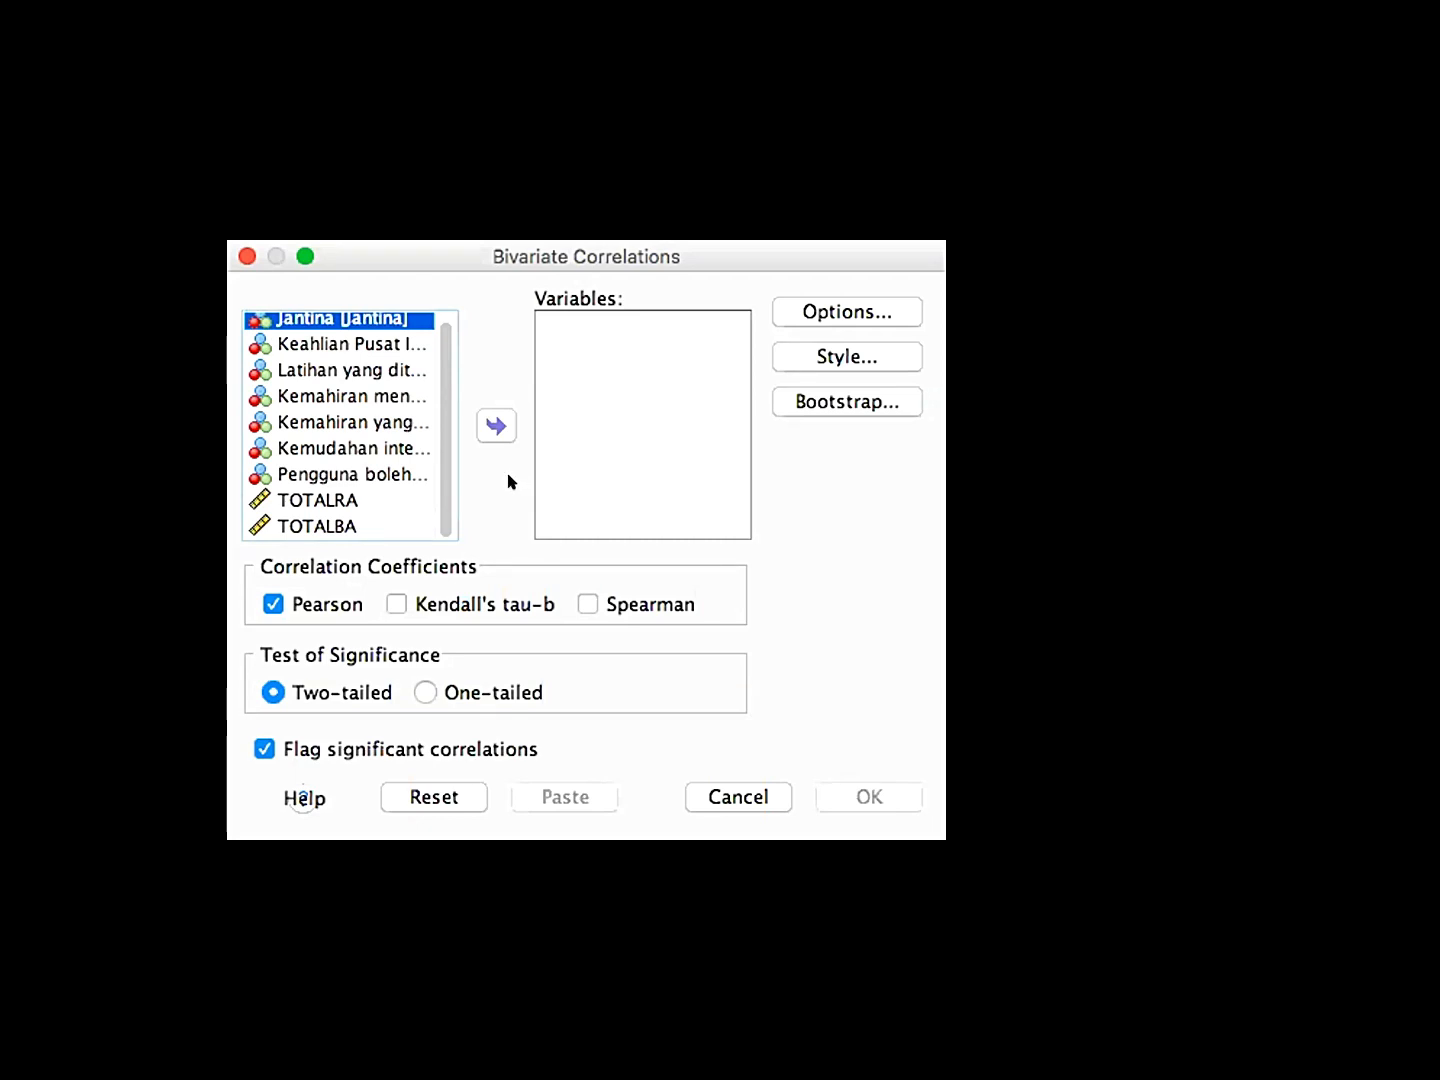
left_click(355, 499)
left_click(350, 526, "shift")
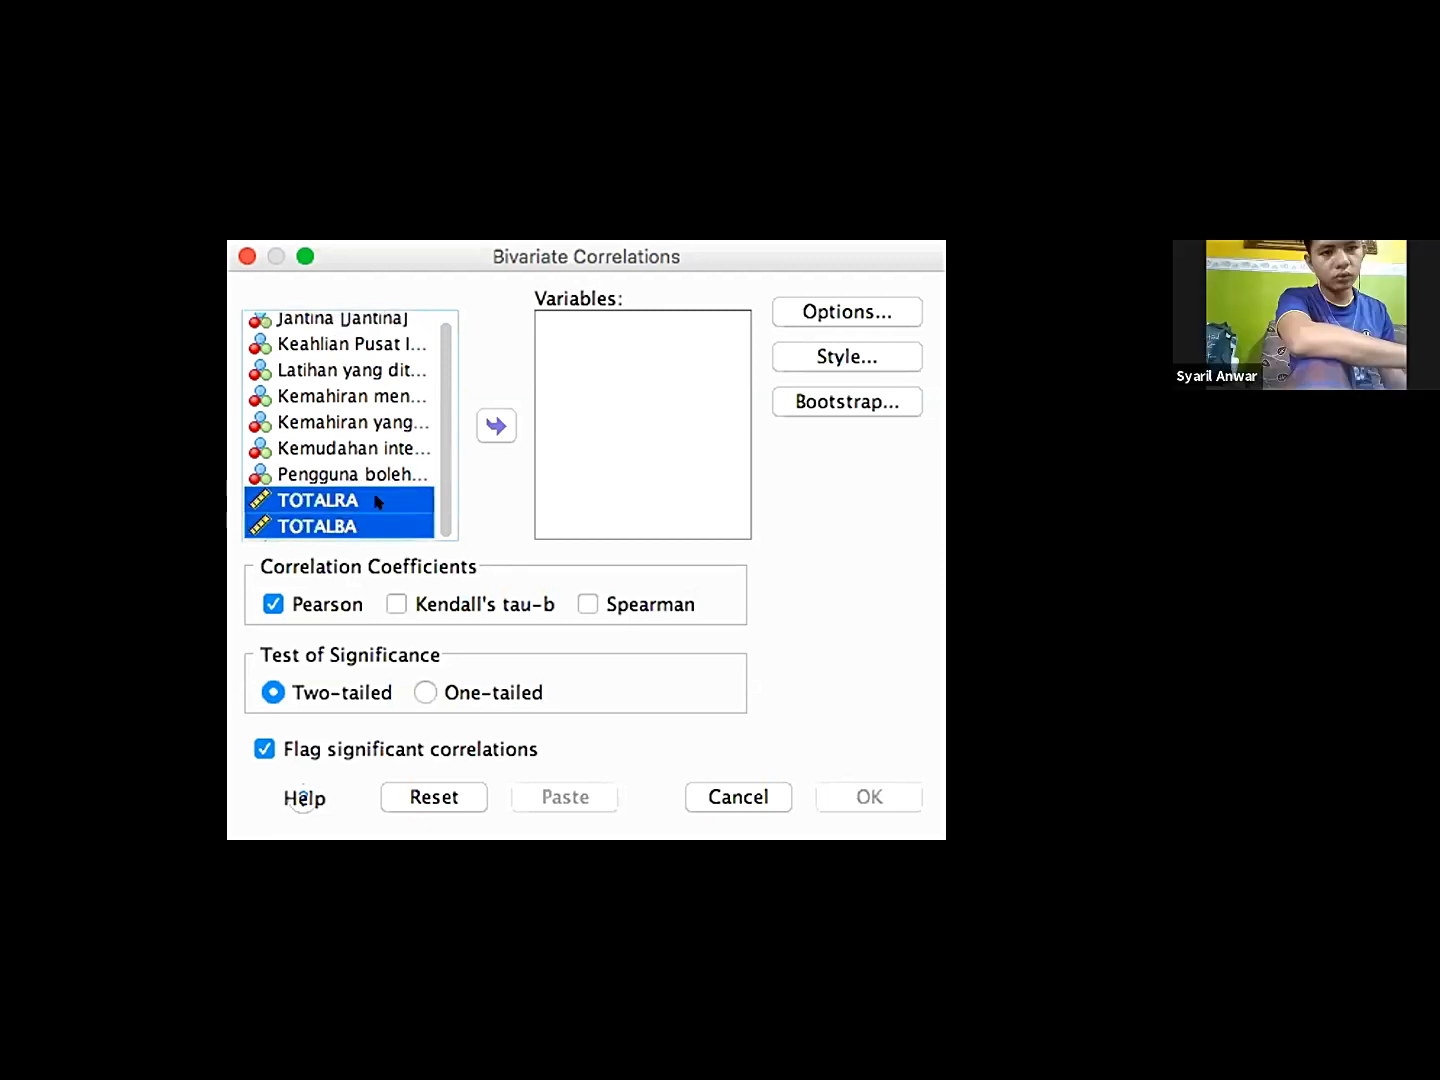
left_click(476, 422)
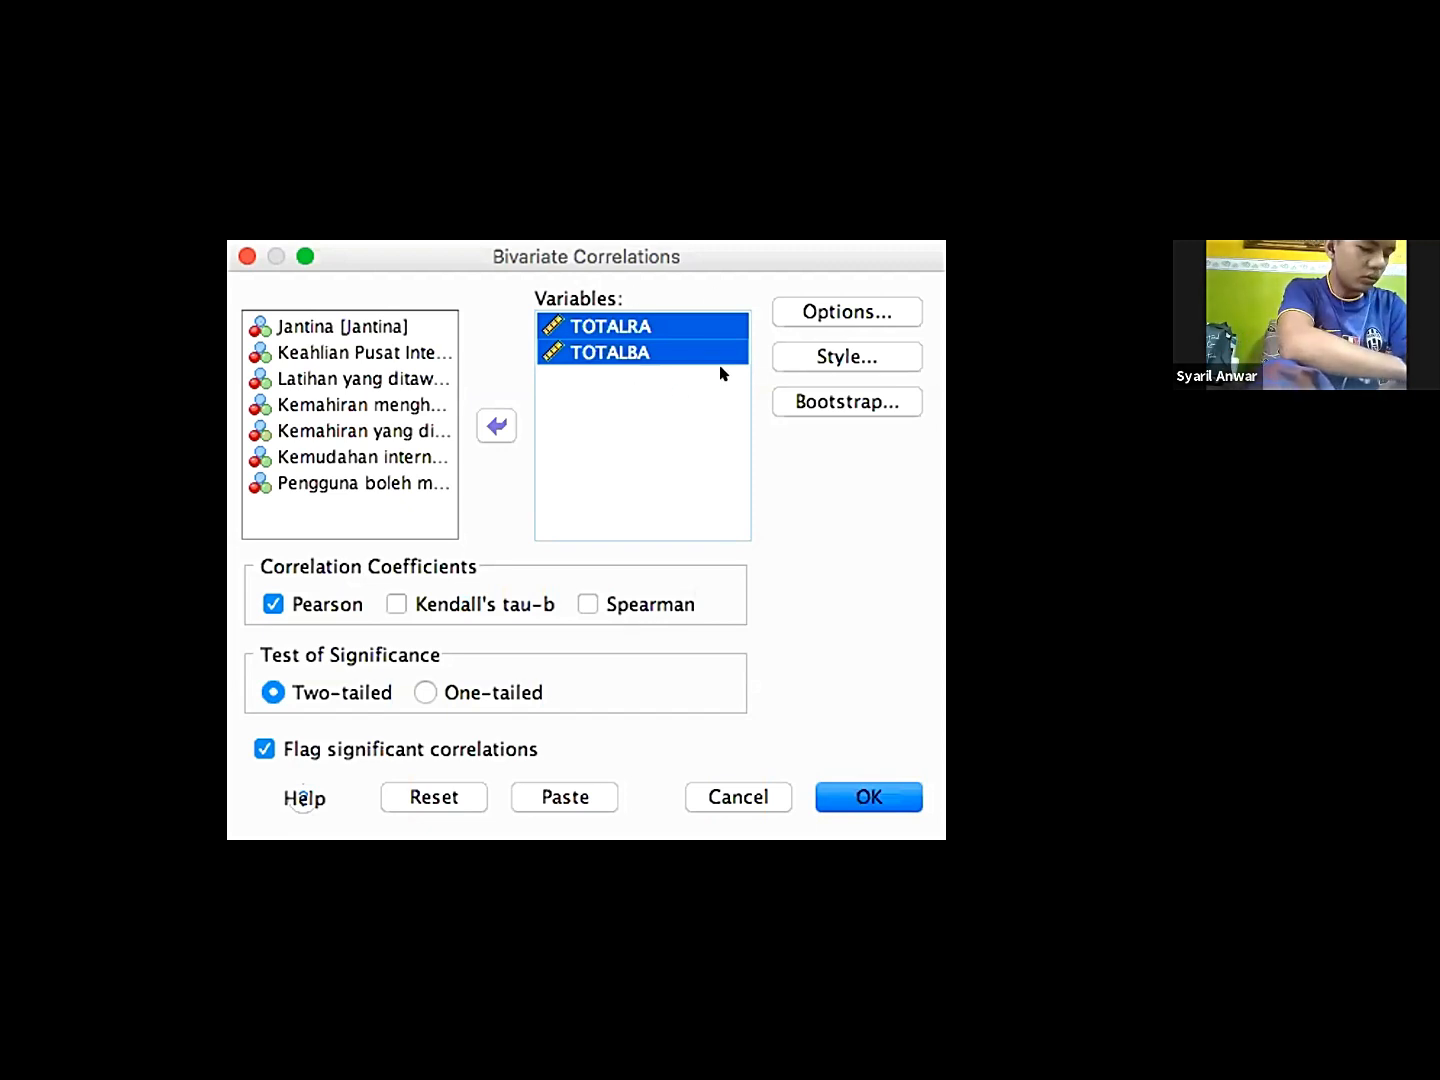
Include means and standard deviations in the bivariate correlation and run it with the two-tailed Pearson coefficient
left_click(855, 304)
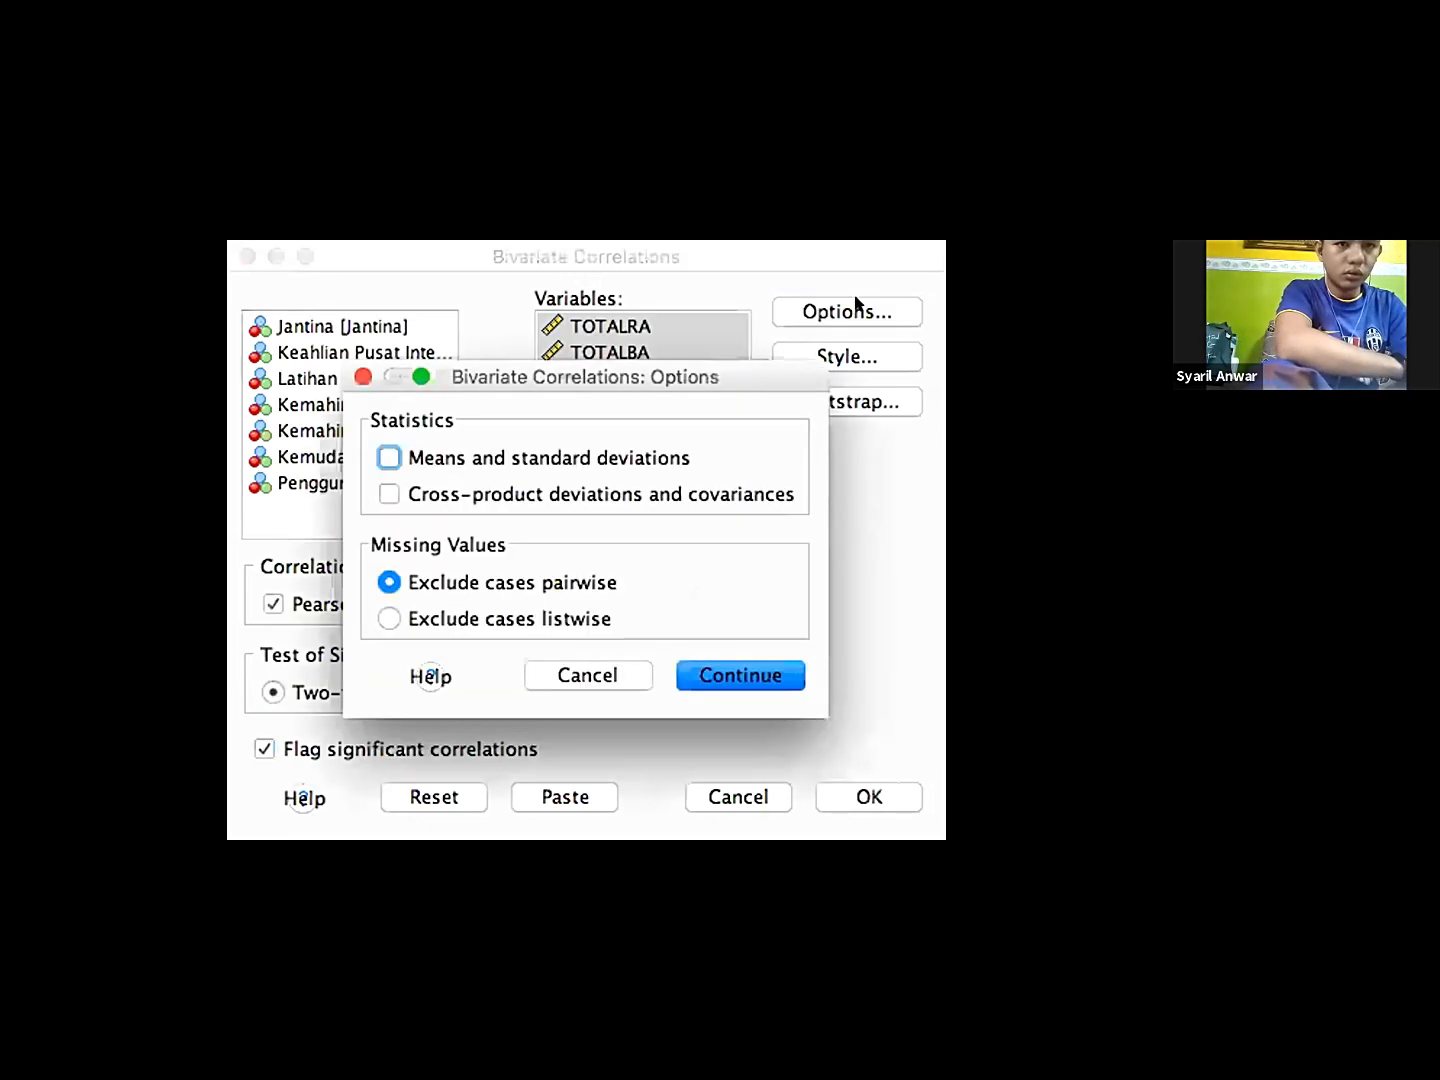
left_click(391, 457)
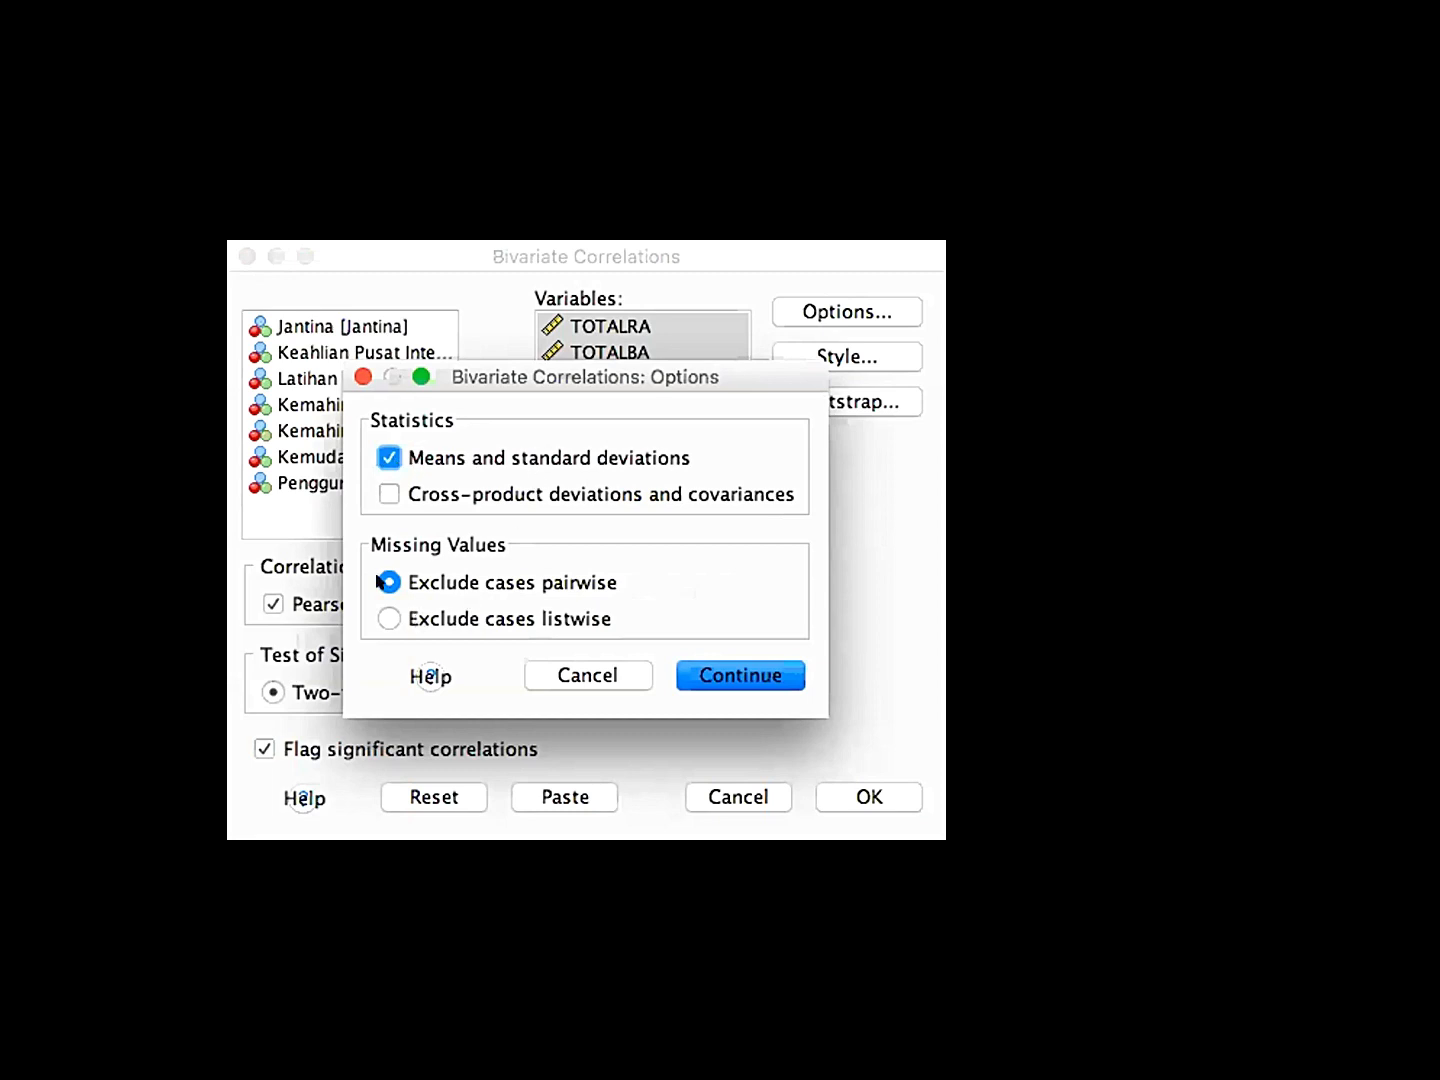
left_click(746, 675)
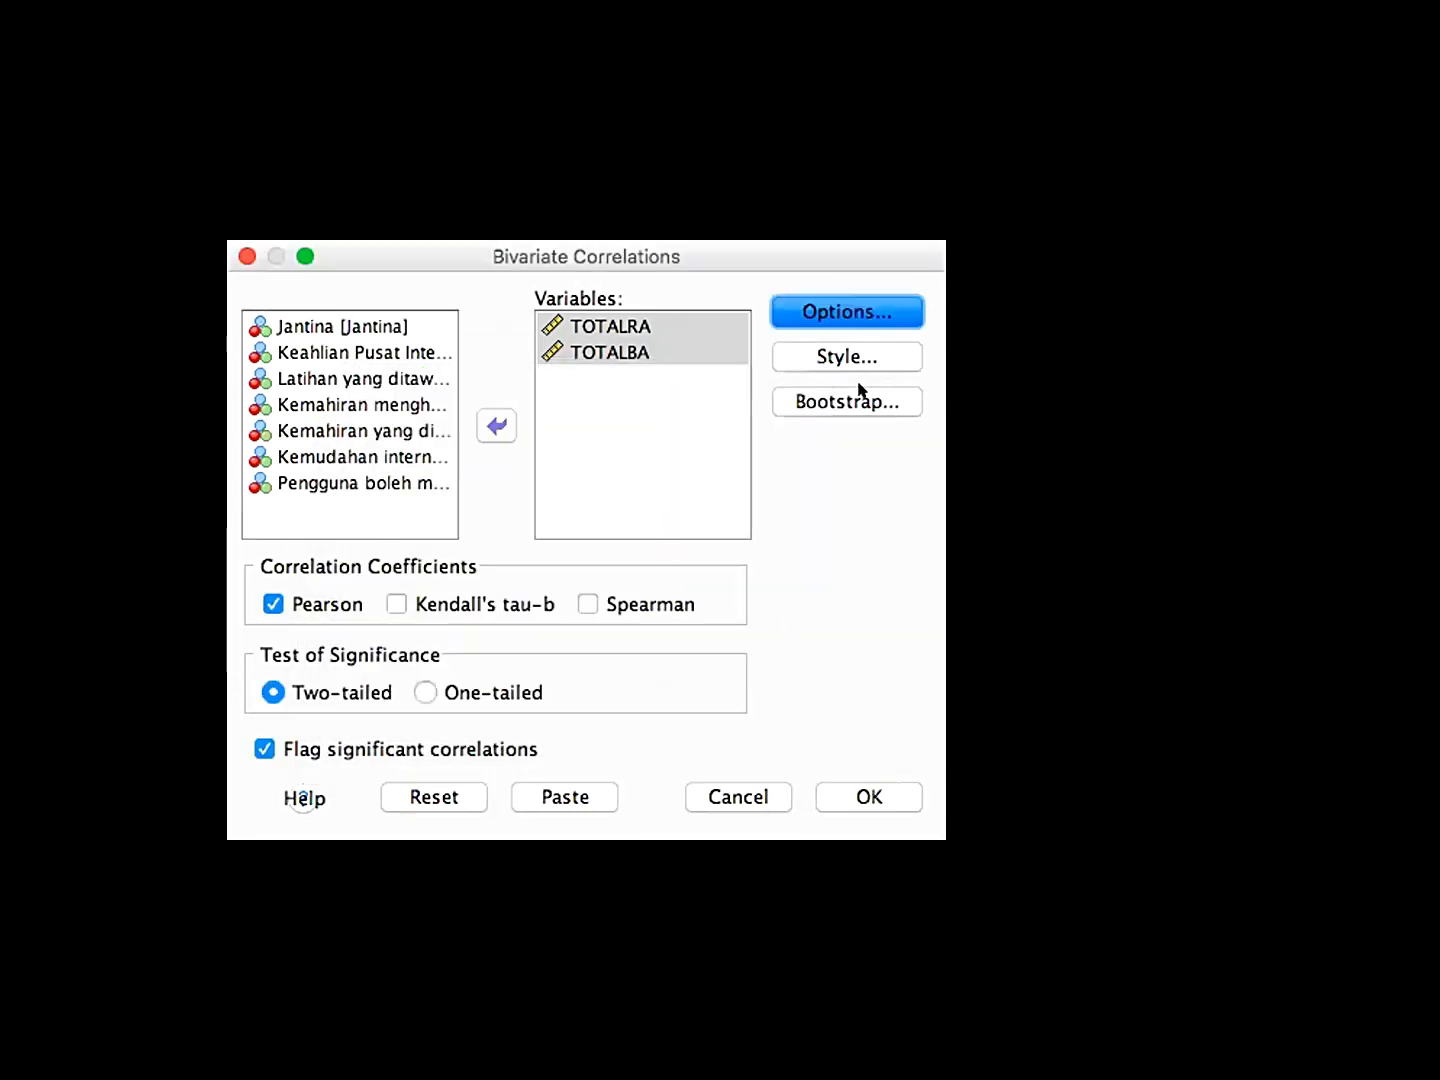
left_click(843, 358)
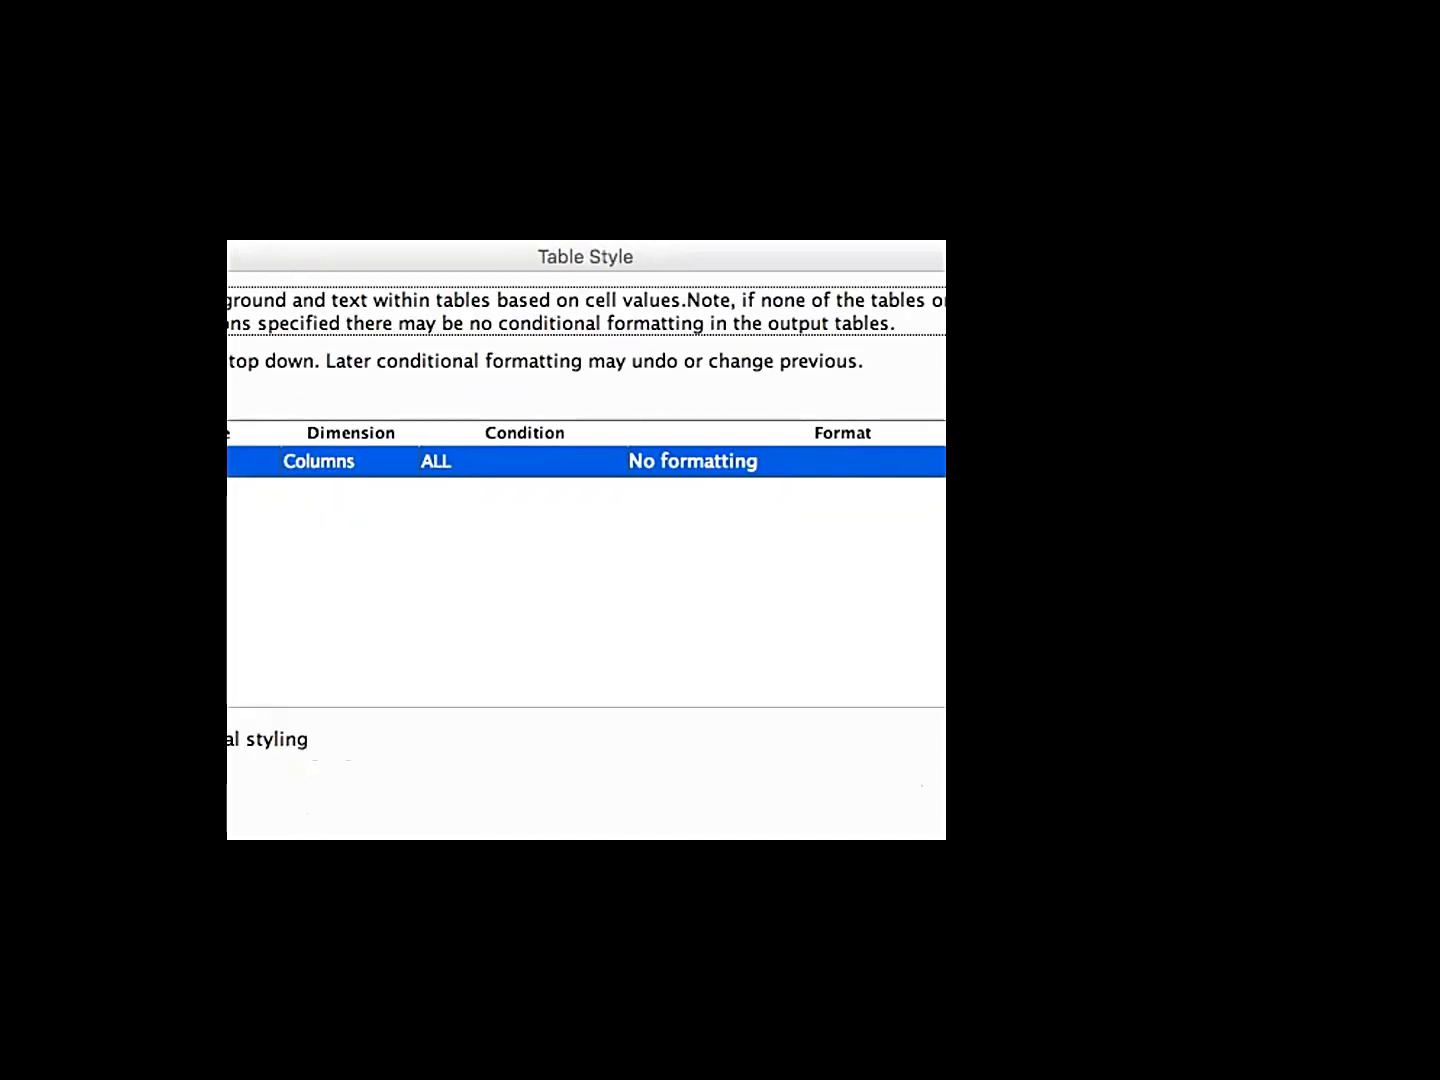
left_click(1000, 870)
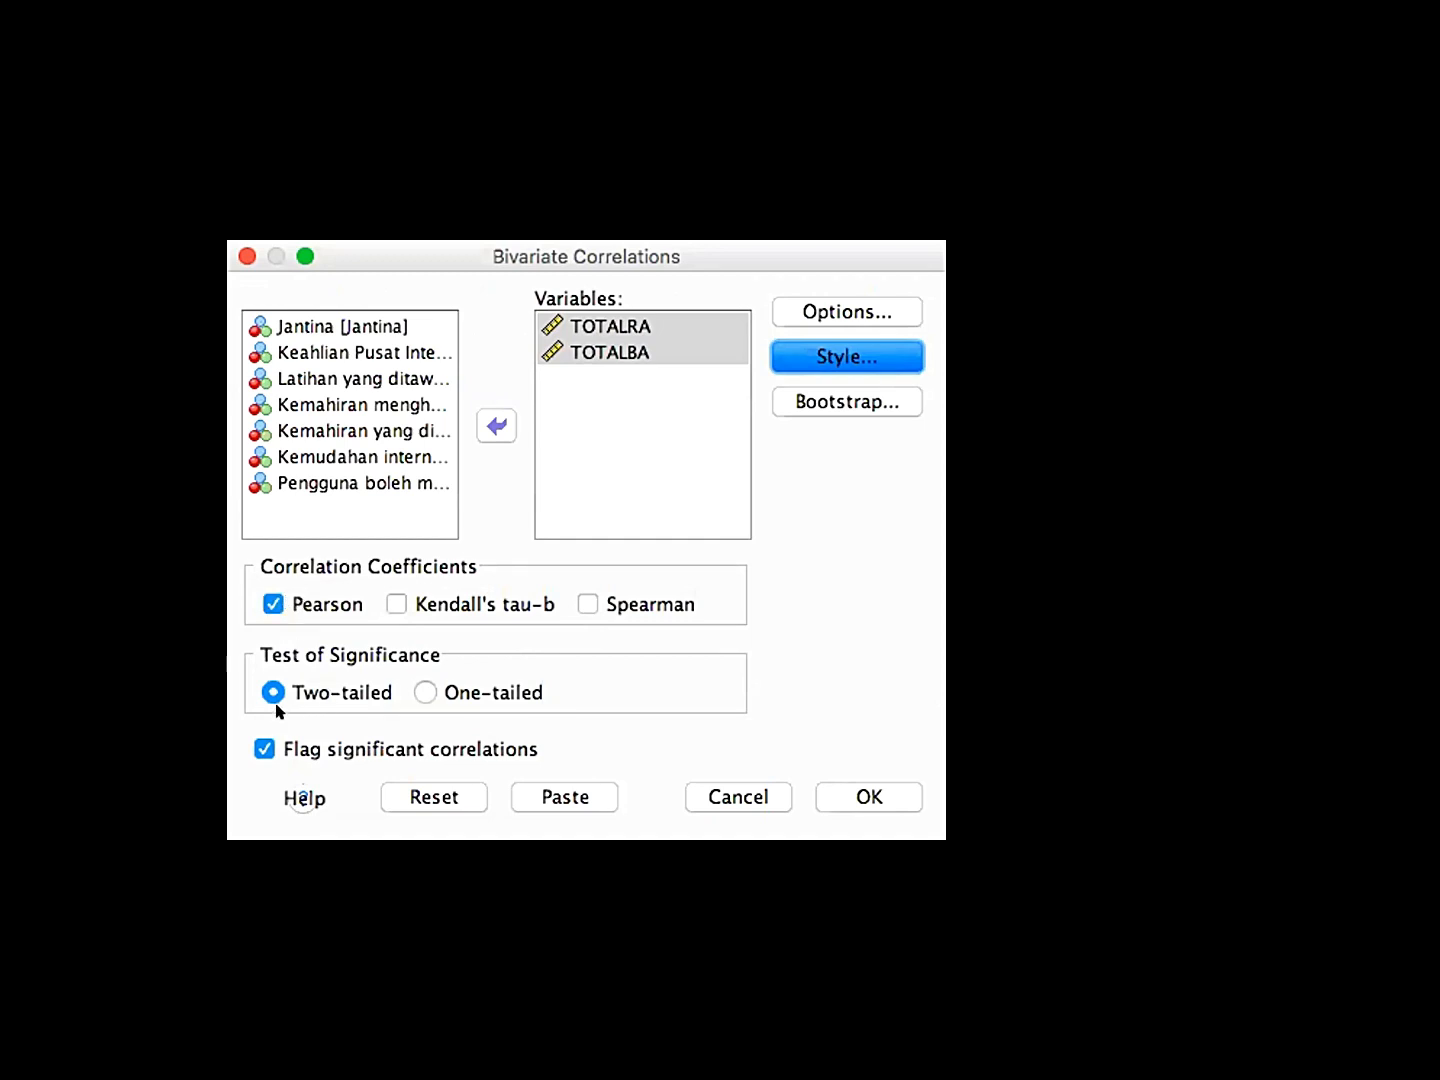
left_click(856, 794)
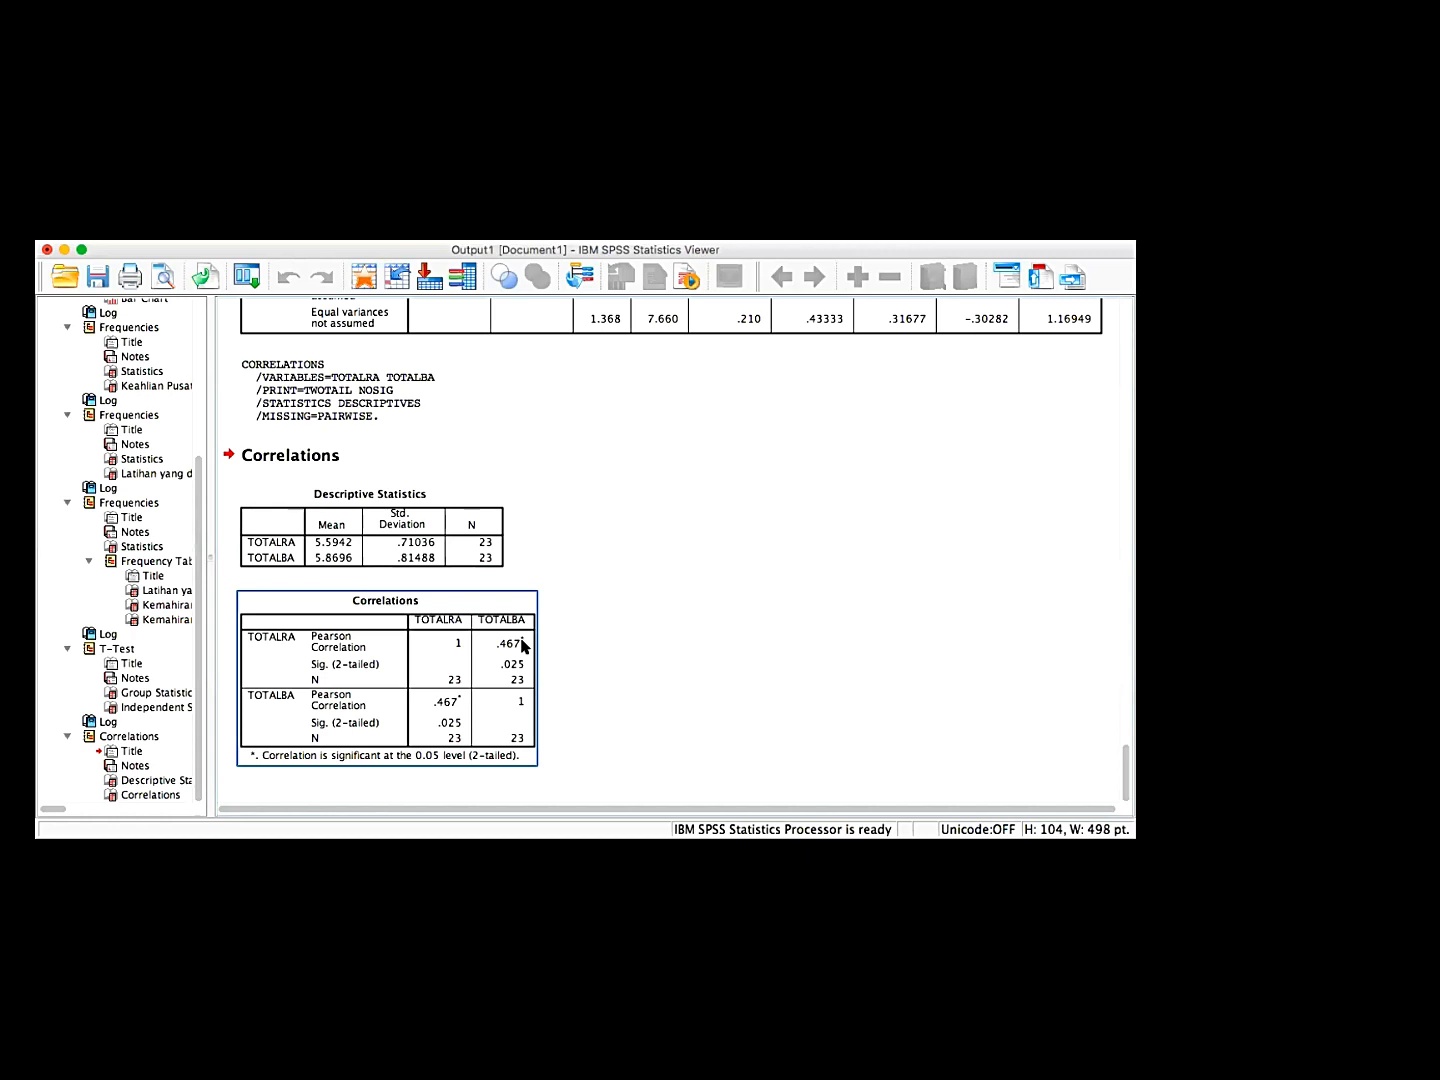
Examine the Correlations table for TOTALRA and TOTALBA, and review the earlier Jantina, Keahlian Pusat Internet and RA item frequency outputs
left_click(381, 589)
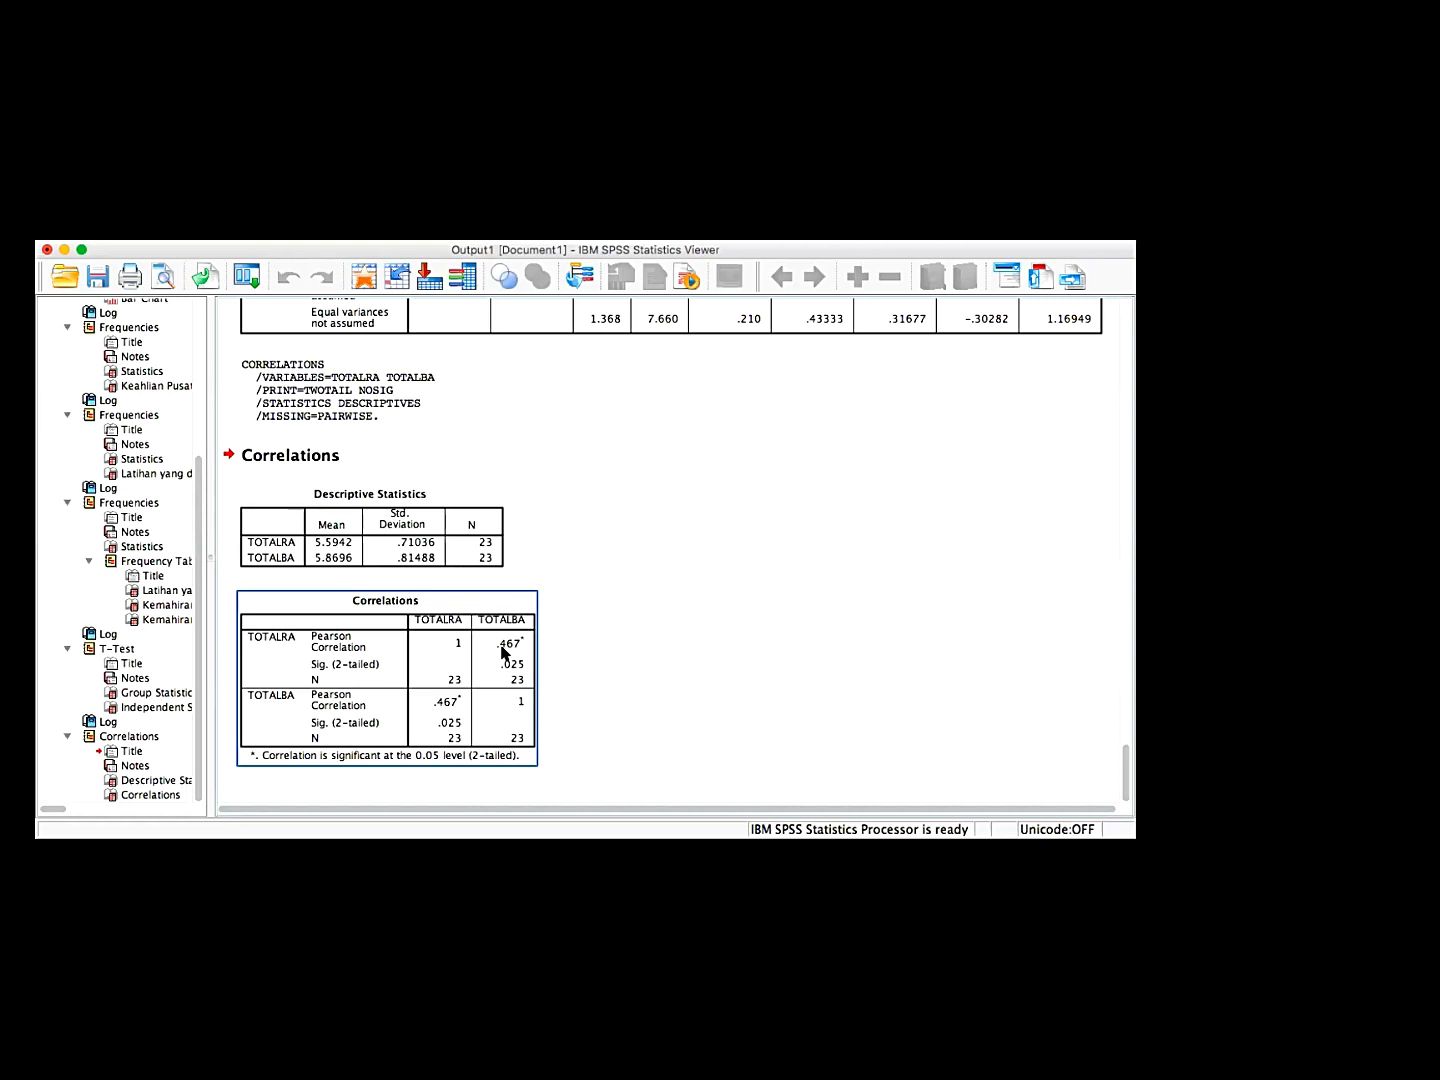
scroll(643, 595, "up", 3)
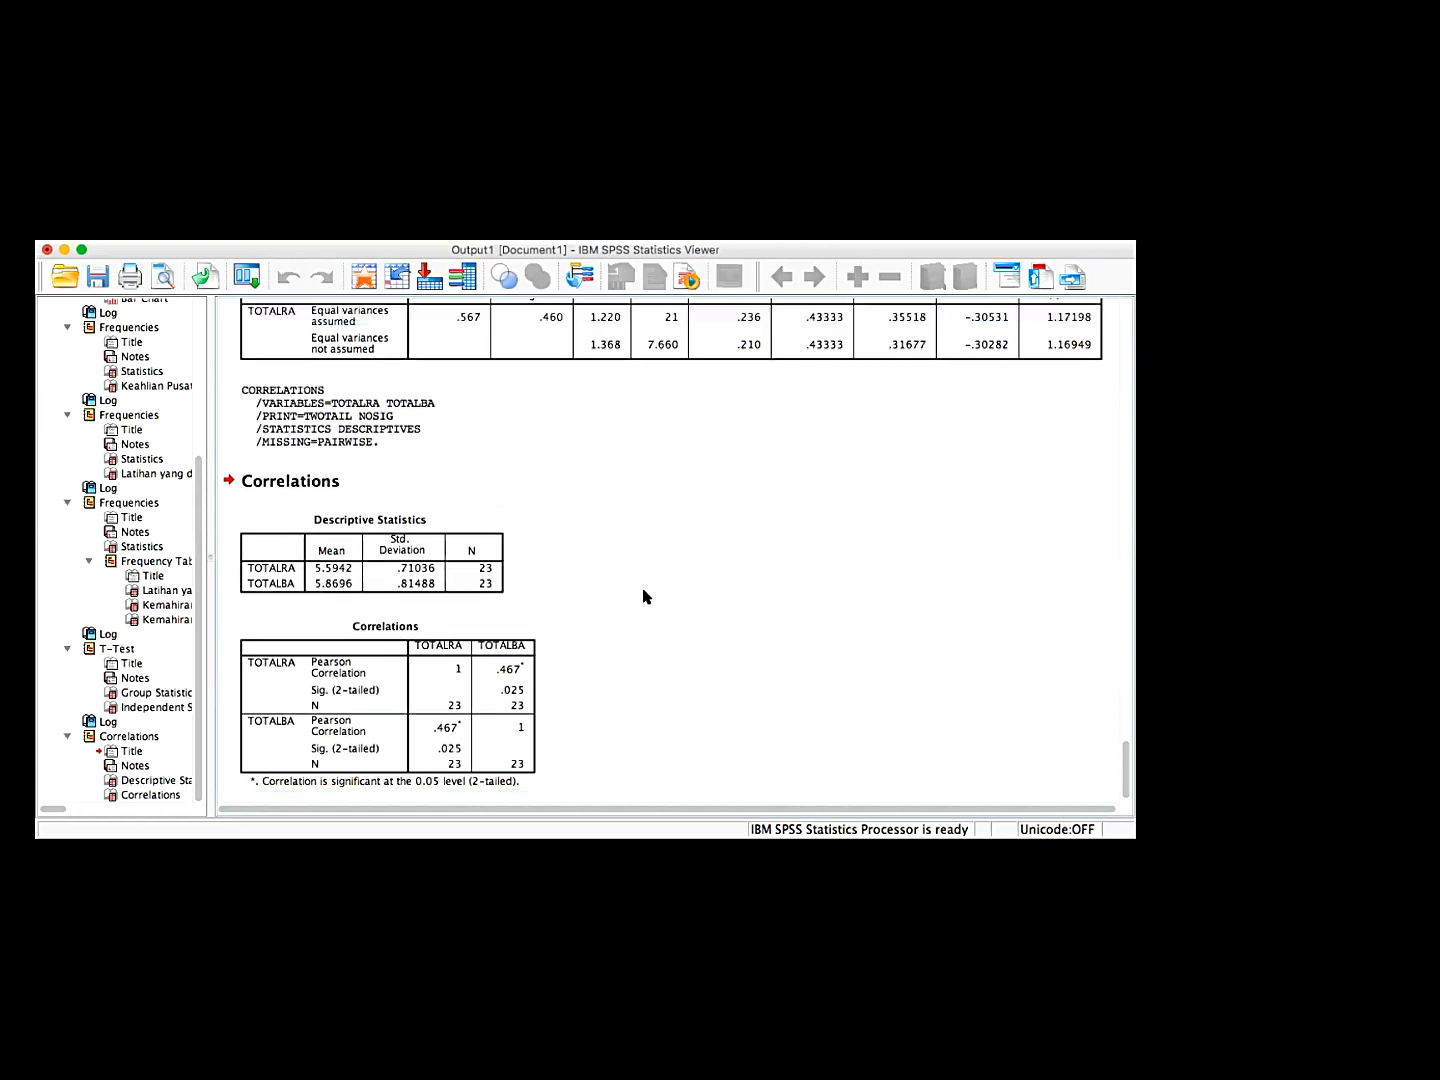
scroll(643, 596, "up", 15)
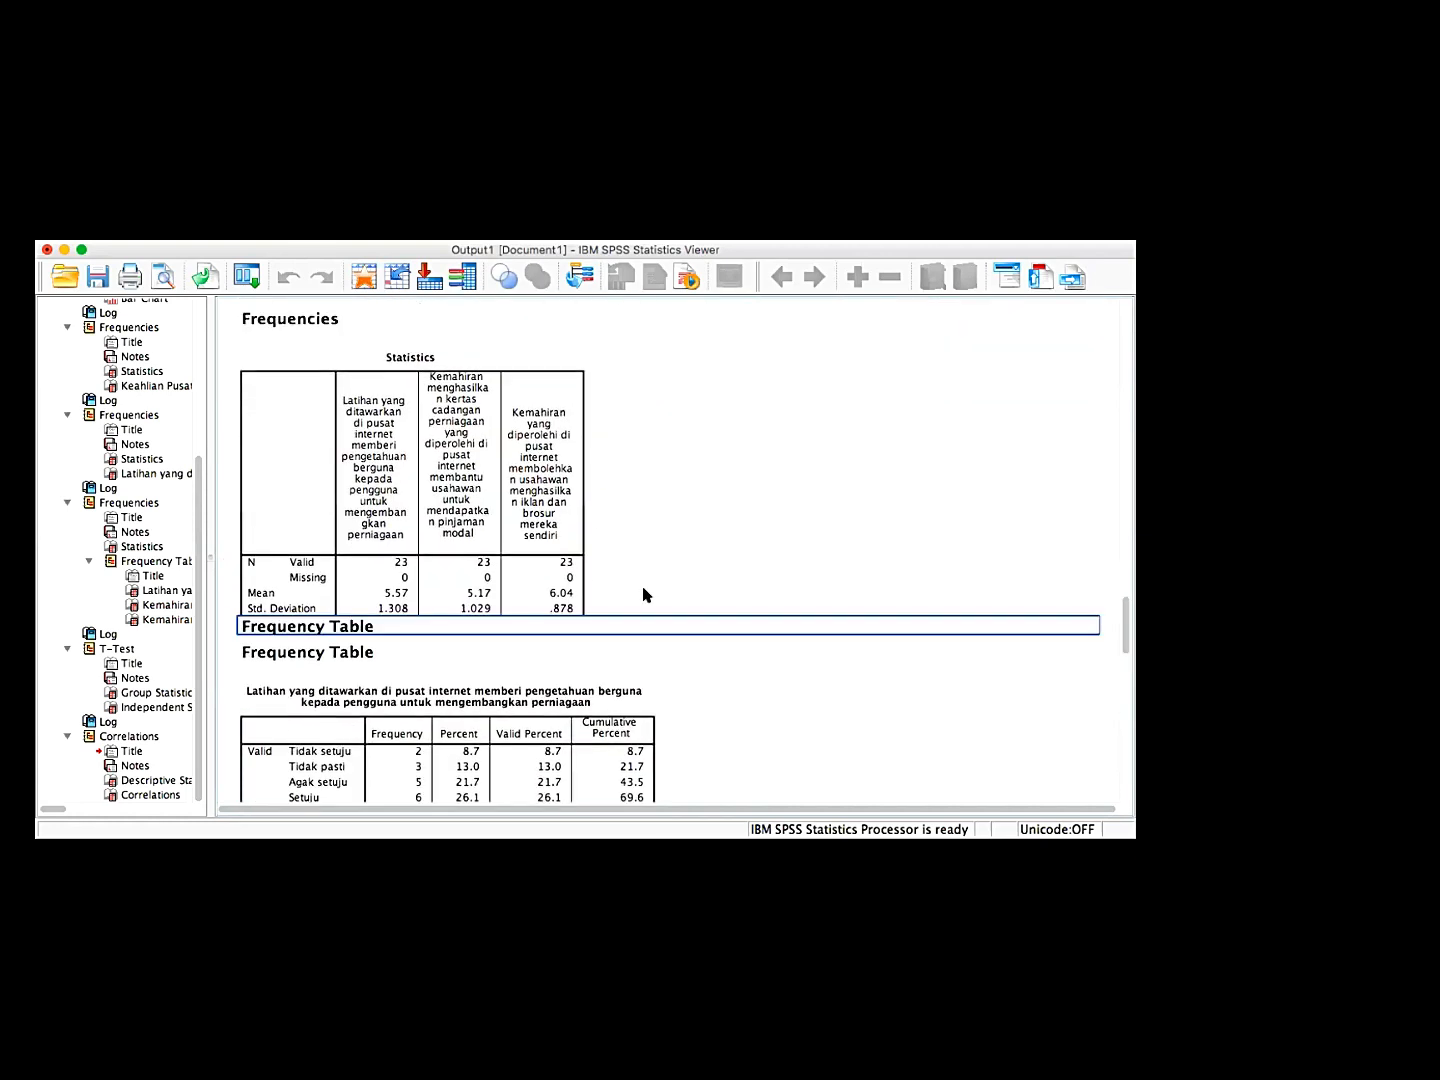
scroll(643, 595, "up", 10)
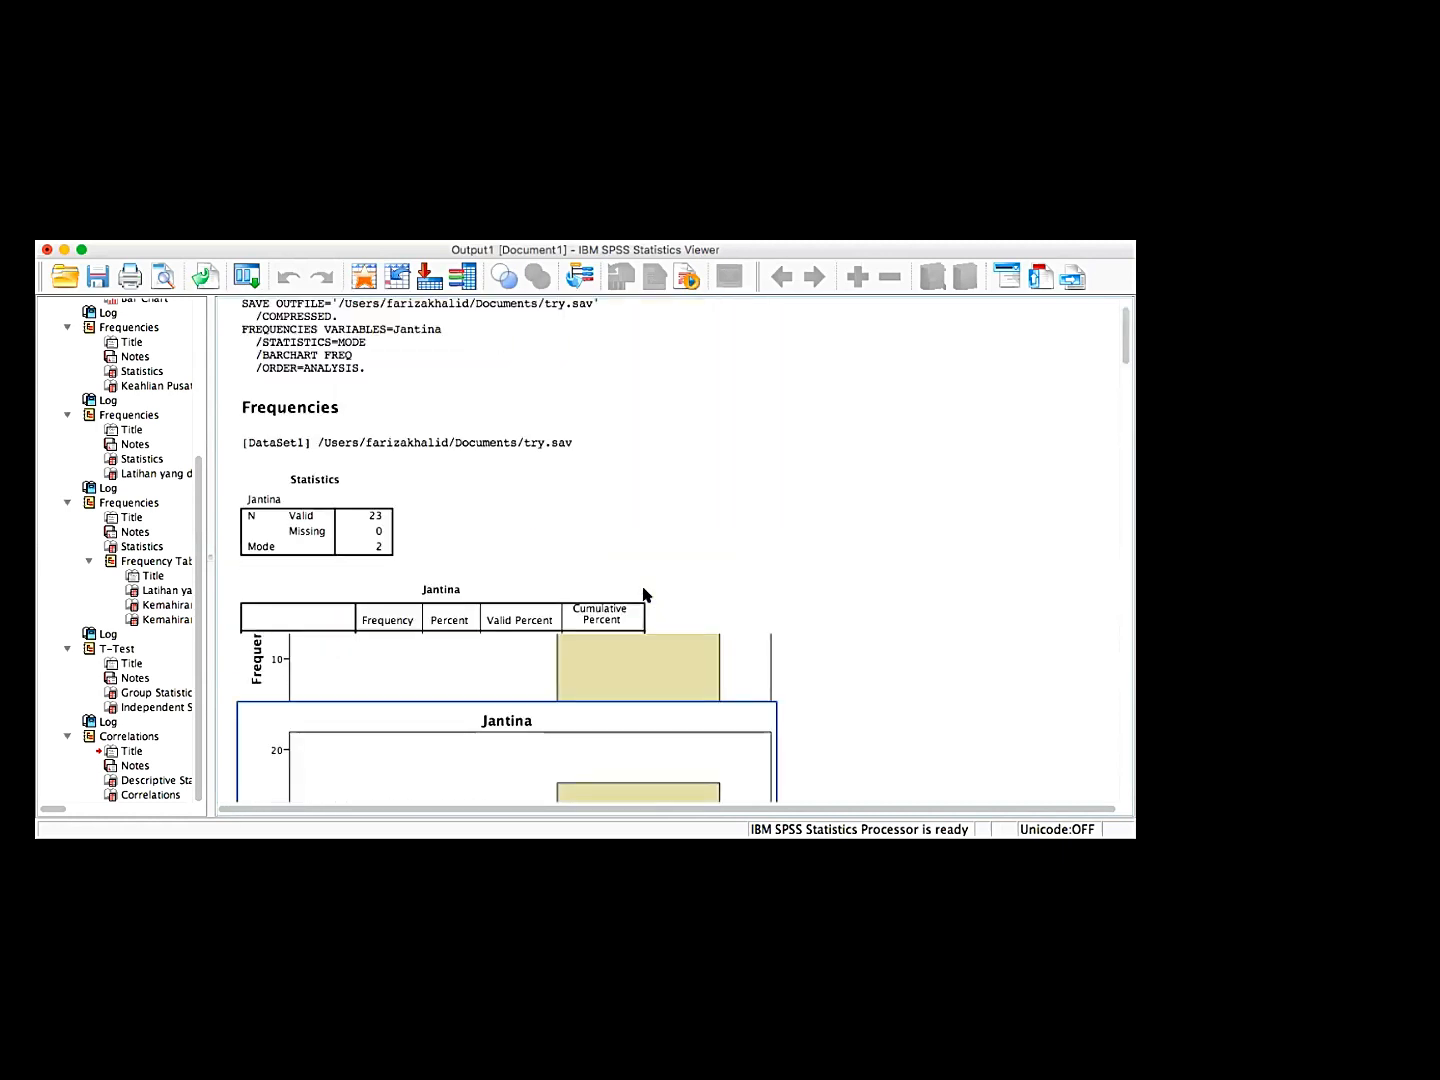
scroll(643, 595, "down", 4)
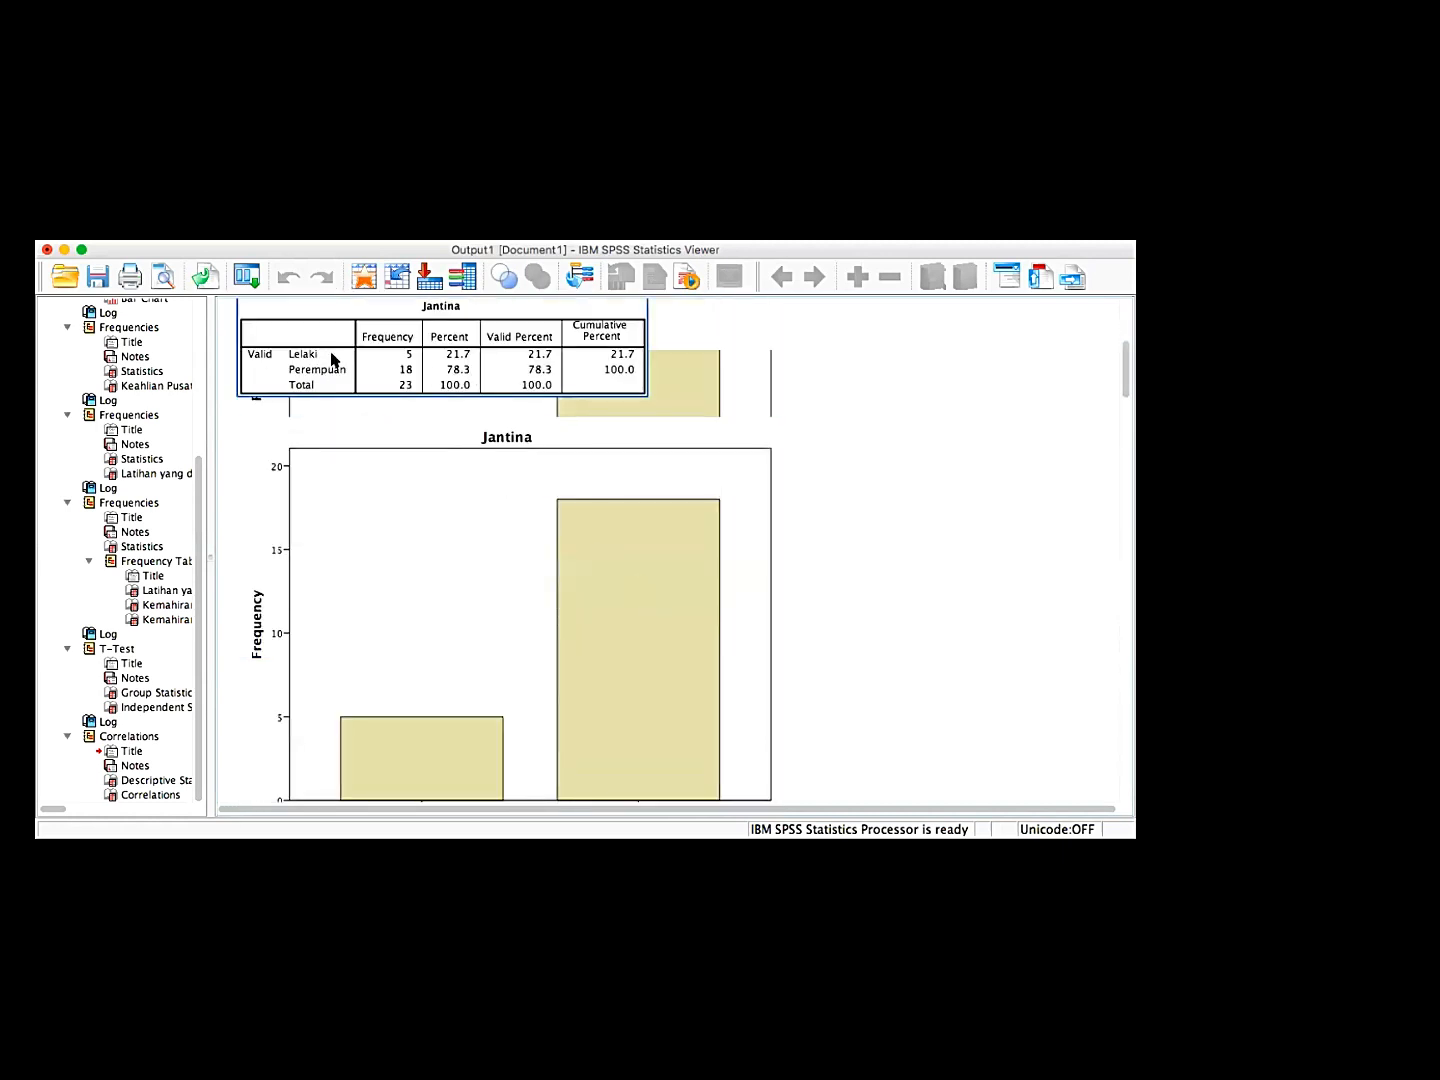
scroll(826, 553, "down", 6)
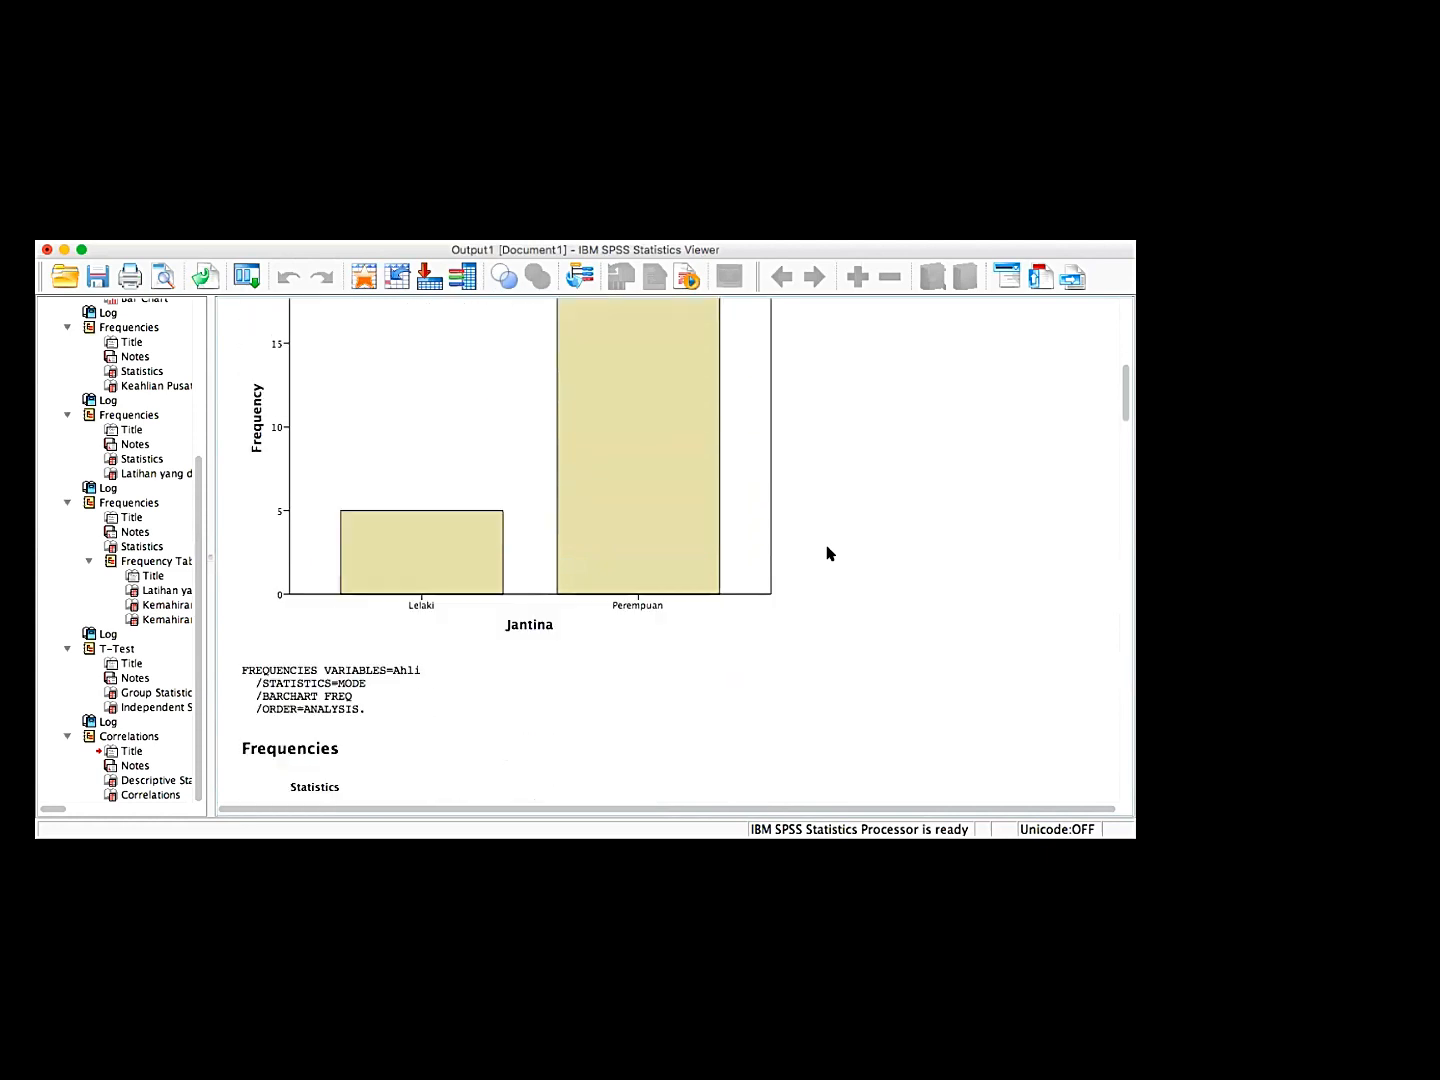
scroll(826, 553, "down", 17)
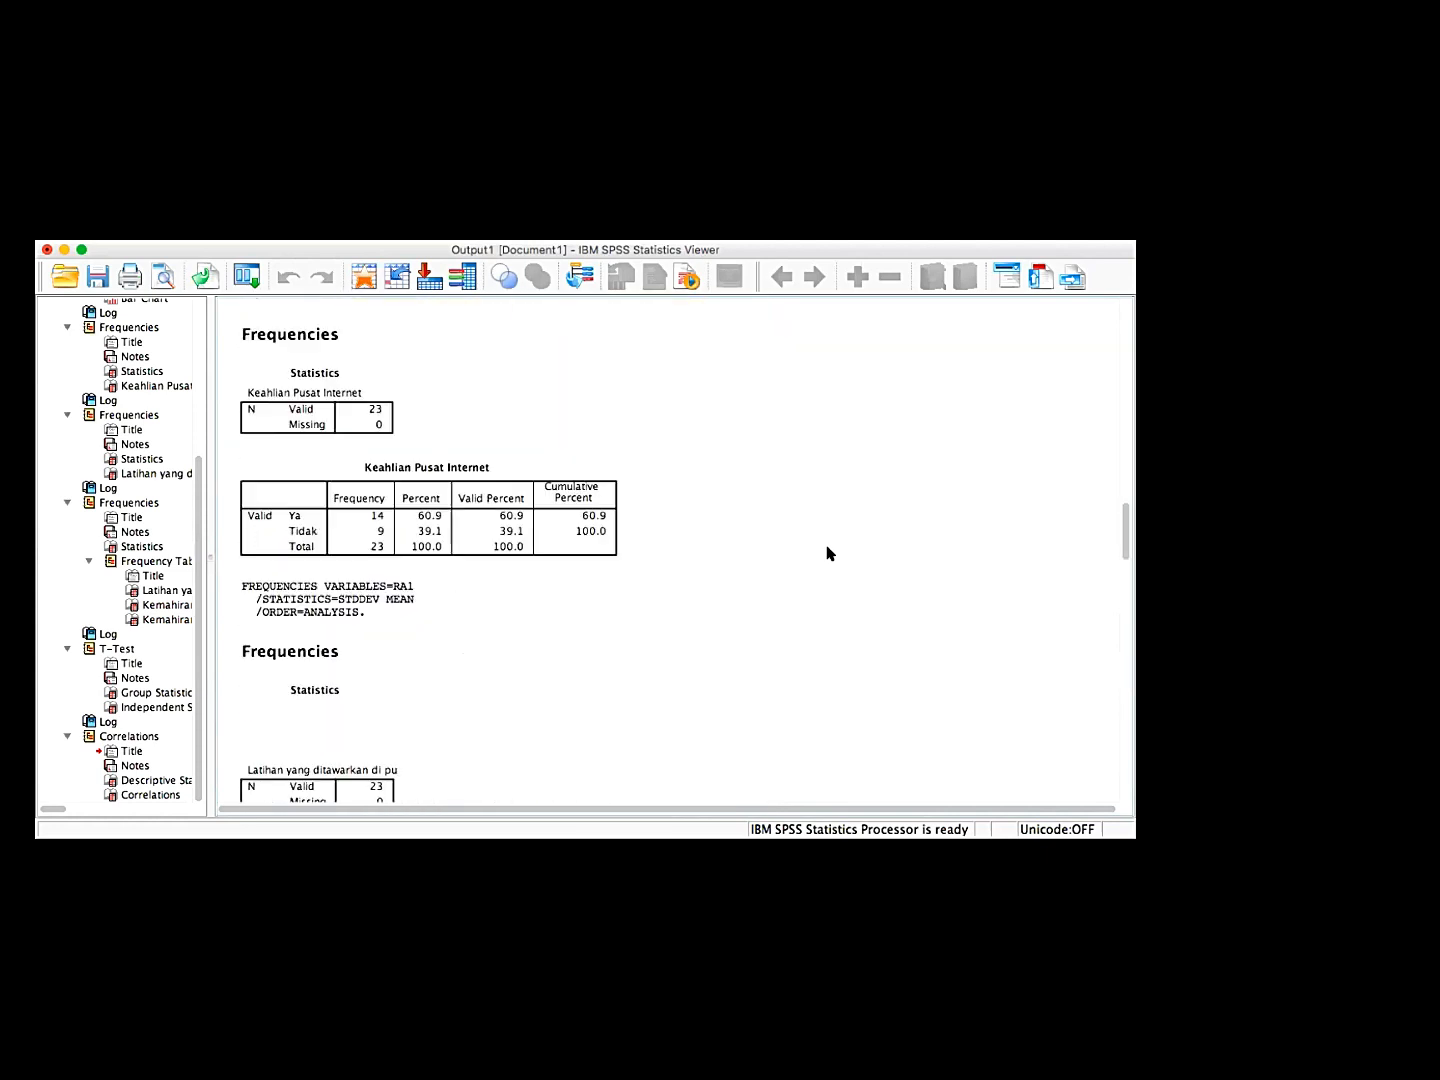
scroll(826, 553, "down", 6)
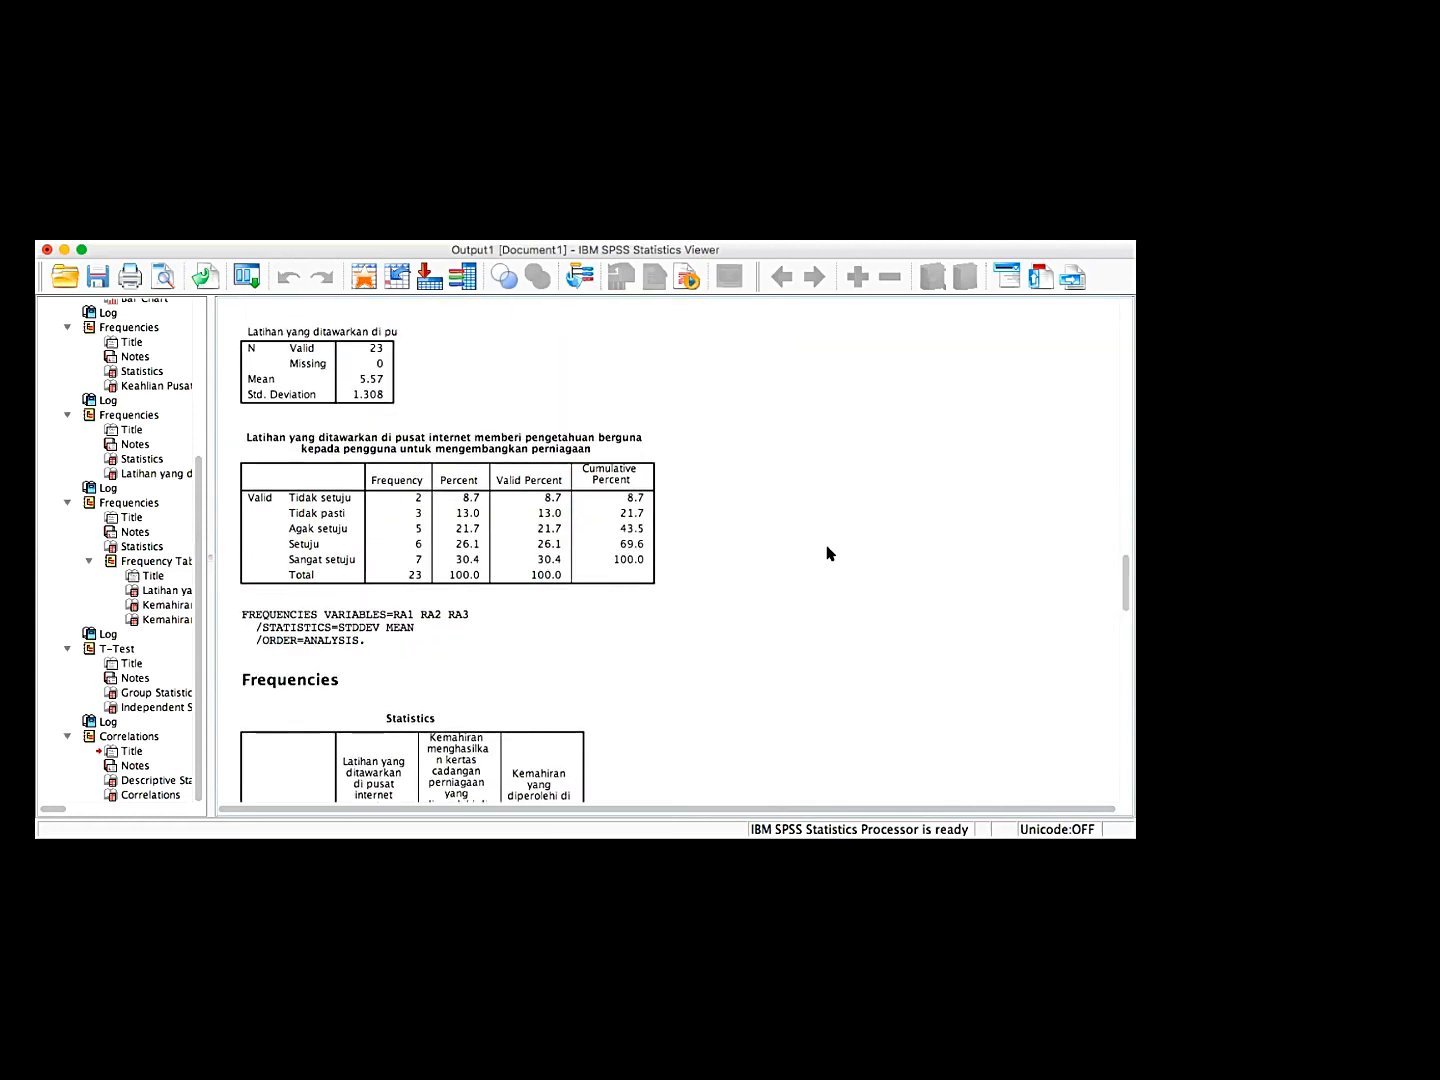
left_click(337, 497)
left_click(728, 547)
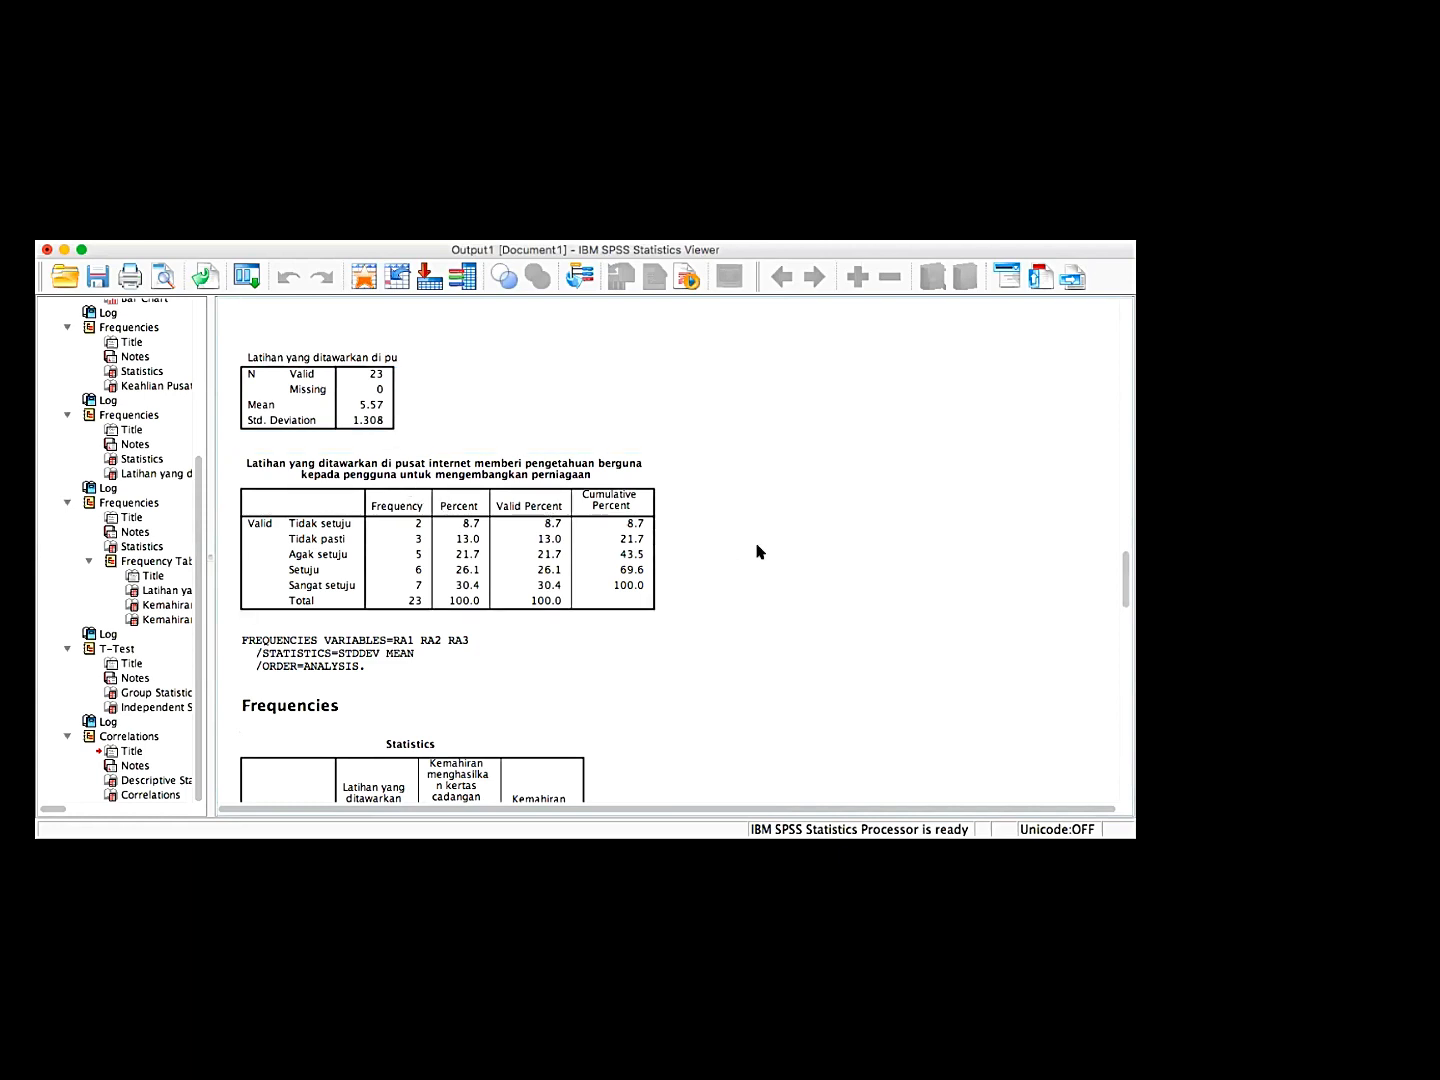
scroll(757, 551, "down", 7)
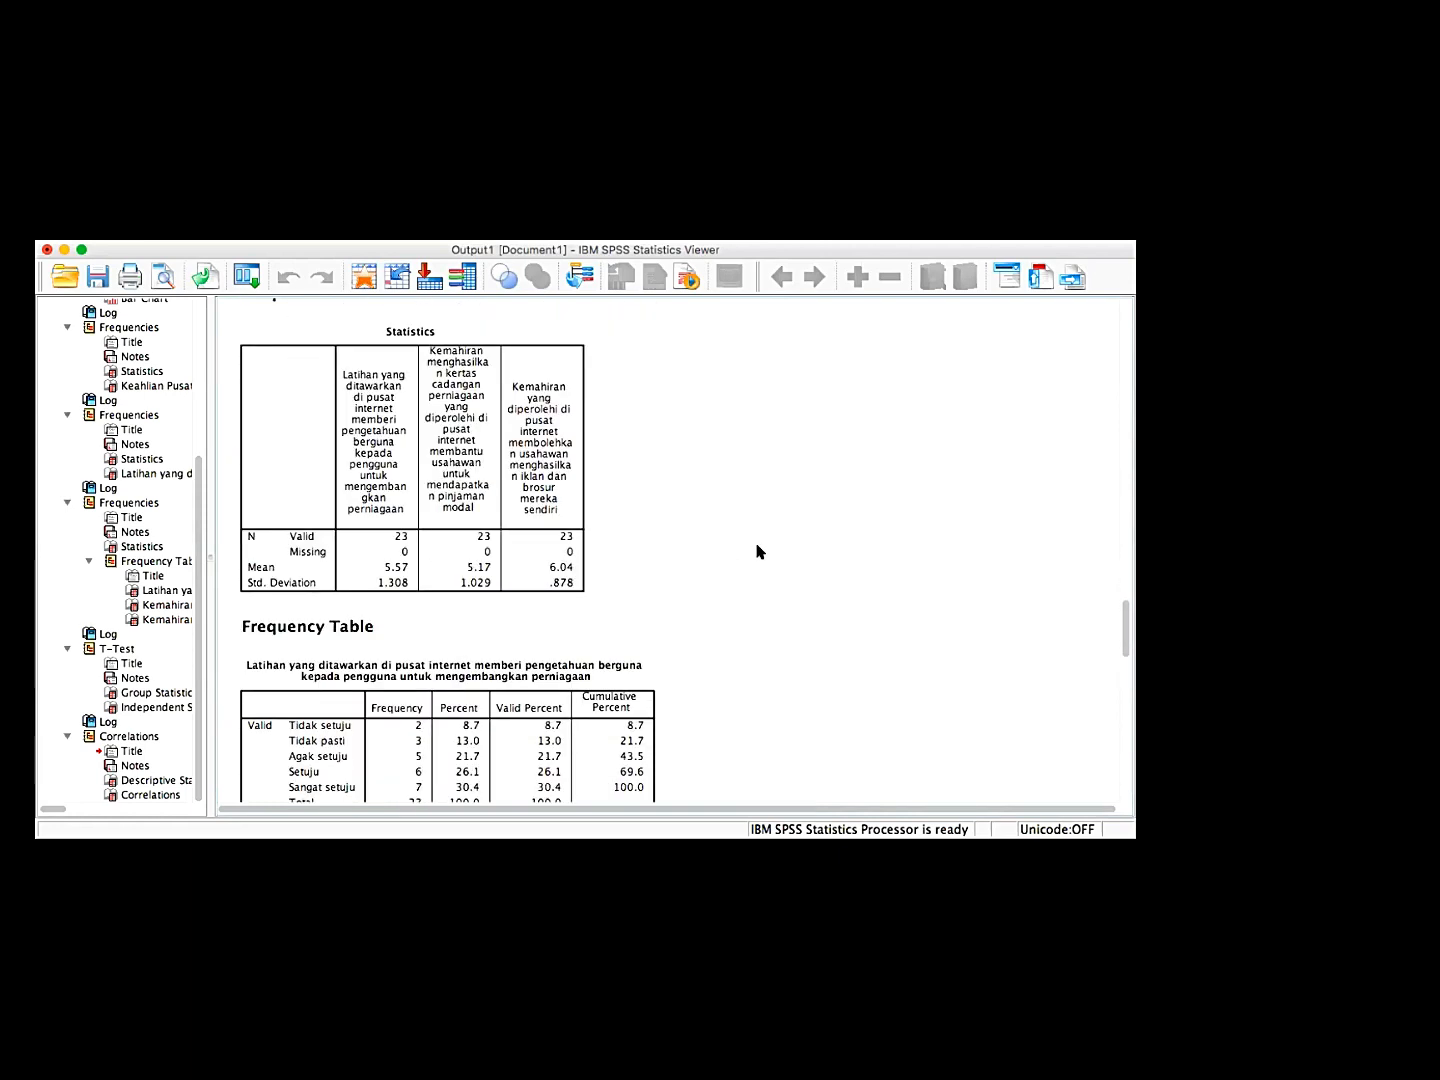